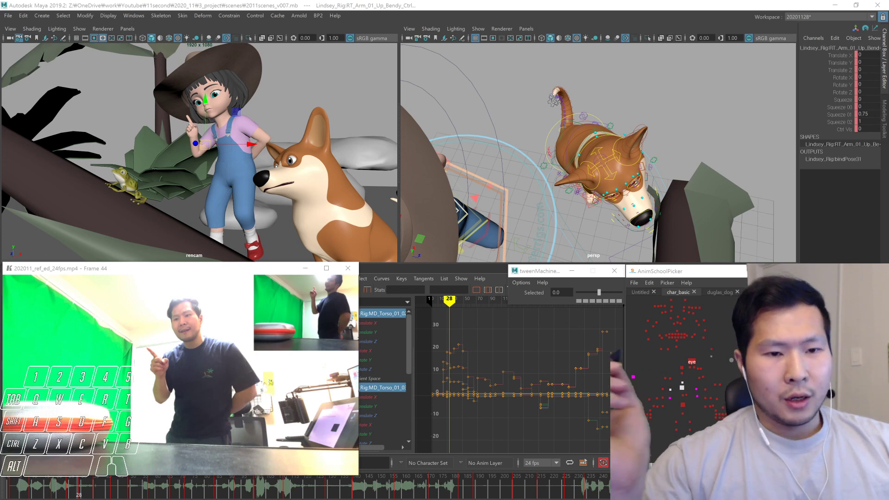
Play the shot from frame 1 and compare the girl's blocking poses with the reference video
click(4, 489)
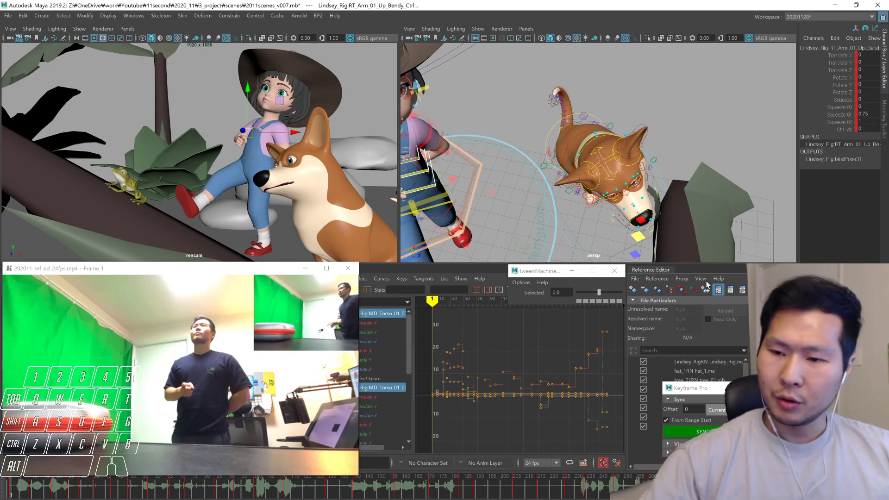
key(space)
click(758, 255)
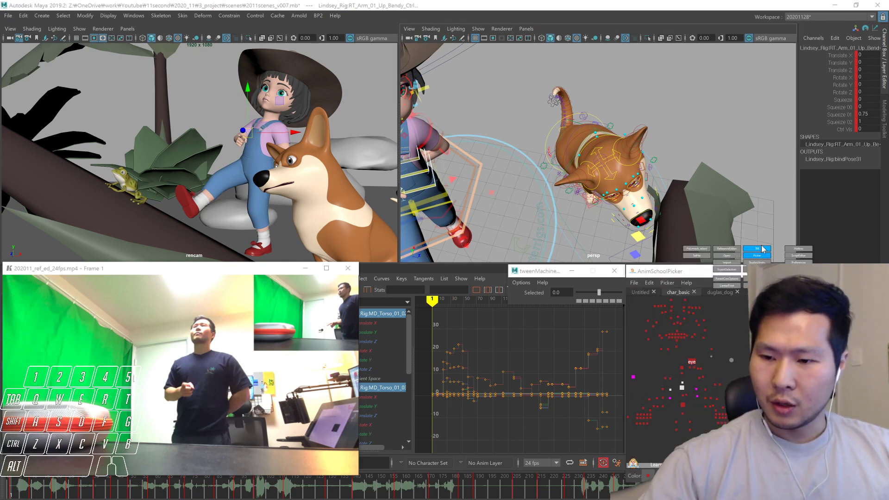
key(alt+v)
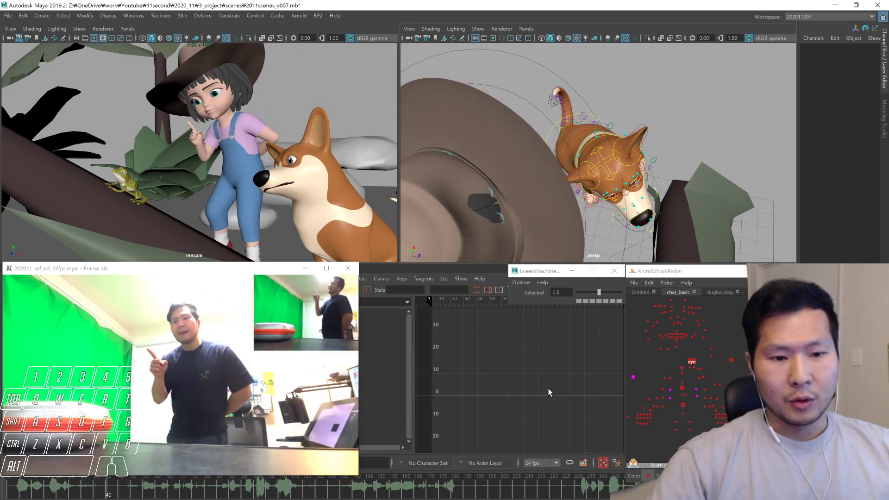
key(alt+v)
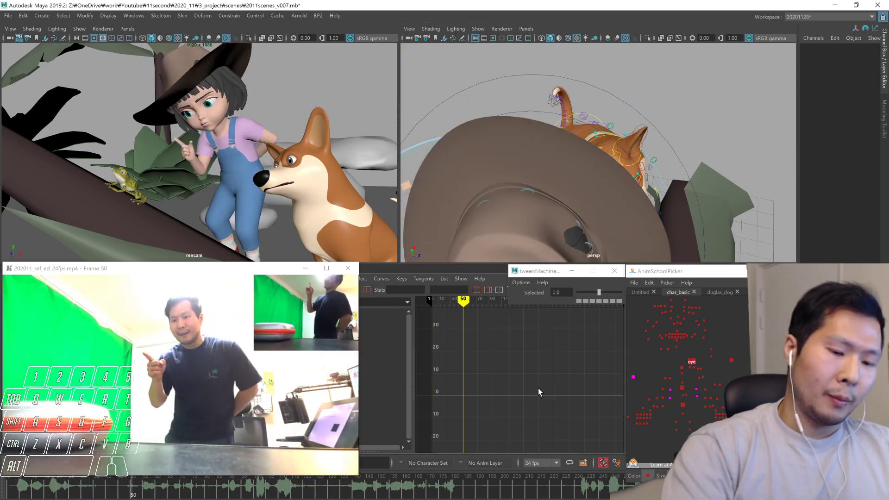
drag(59, 486, 12, 484)
key(alt+v)
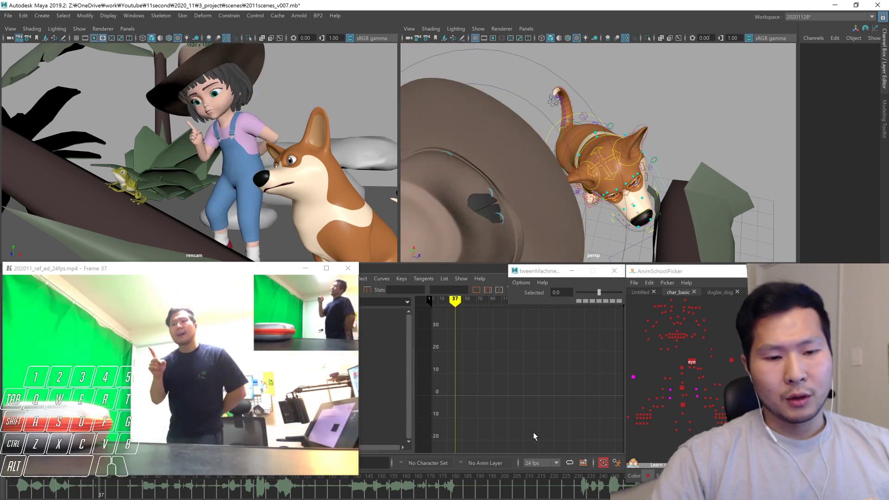
Select the girl's neck control, replay the opening frames and step through the frames around 35 to examine the head pose change
click(689, 358)
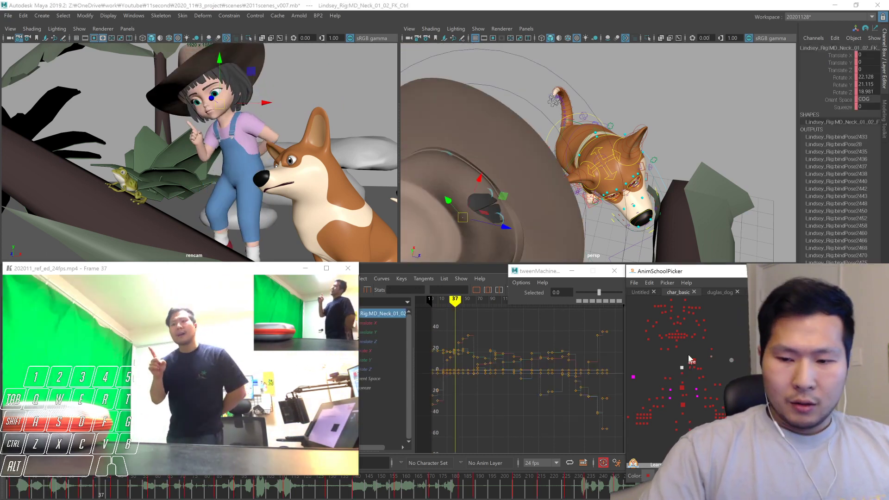
click(11, 491)
key(alt+v)
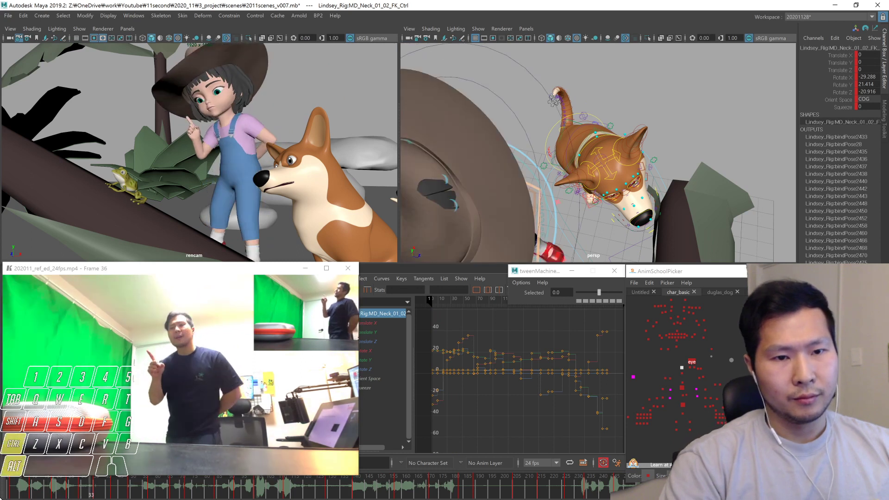
key(alt+period)
key(alt+period)
key(alt+period)
key(alt+period)
key(alt+comma)
key(alt+comma)
key(alt+comma)
key(alt+comma)
key(alt+comma)
key(alt+comma)
key(alt+comma)
key(alt+comma)
key(alt+period)
key(alt+period)
key(alt+period)
key(alt+period)
key(alt+period)
key(alt+period)
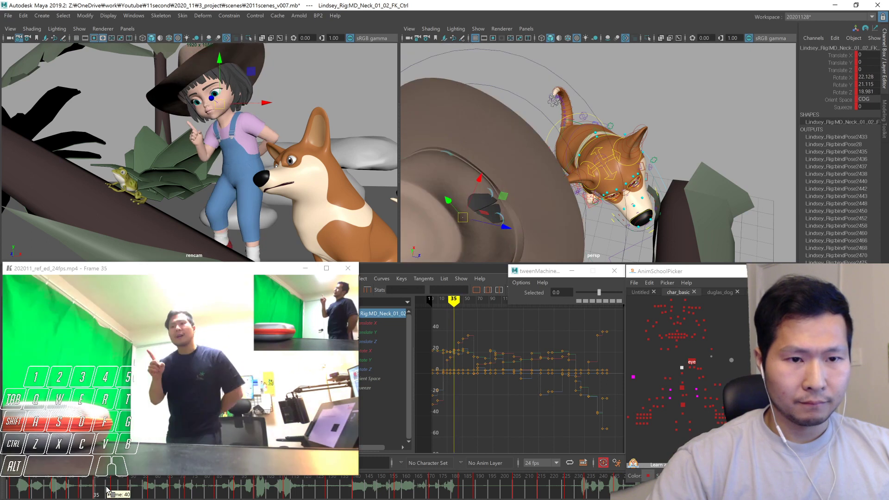
At frame 35, adjust the girl's neck rotation and open her jaw control to about 3.7 in Rotate X
middle_drag(233, 113, 229, 129)
click(676, 347)
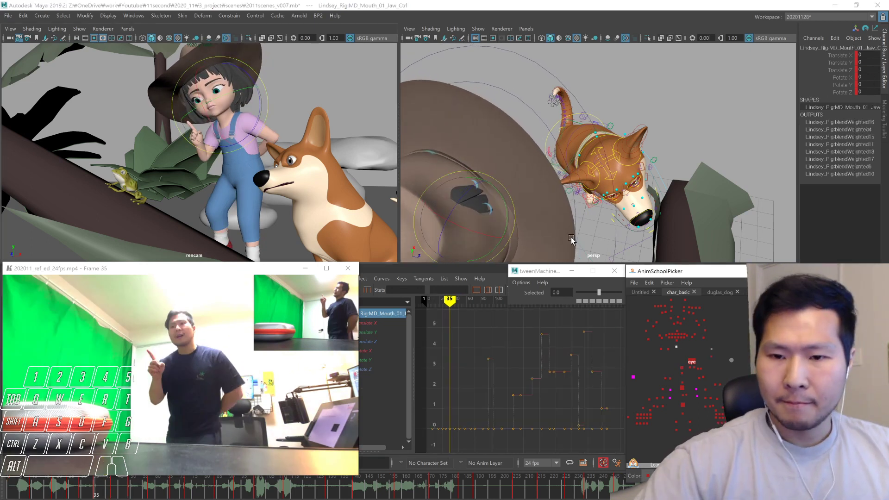
key(f)
alt+right_drag(412, 200, 408, 200)
alt+drag(407, 200, 551, 149)
alt+middle_drag(551, 148, 561, 208)
drag(613, 140, 616, 148)
Flip between the keys at frames 35 and 42 and step back to frame 9 to check the head and jaw poses
key(comma)
key(period)
key(period)
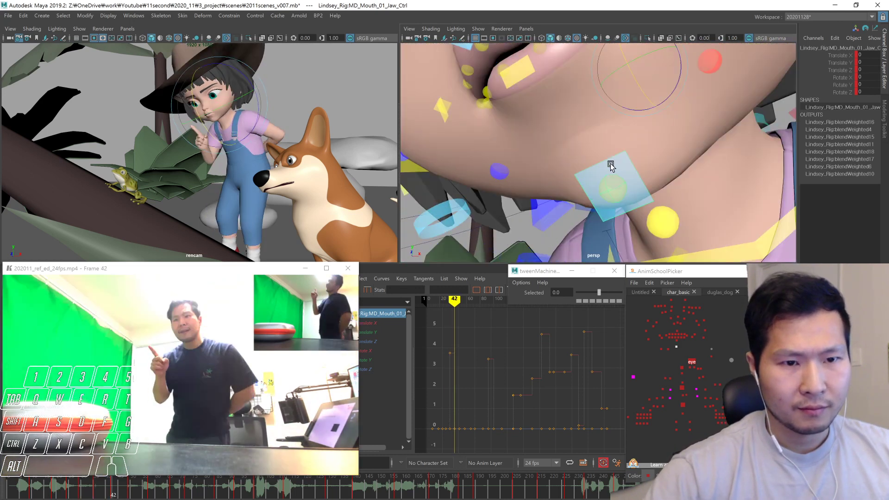
key(comma)
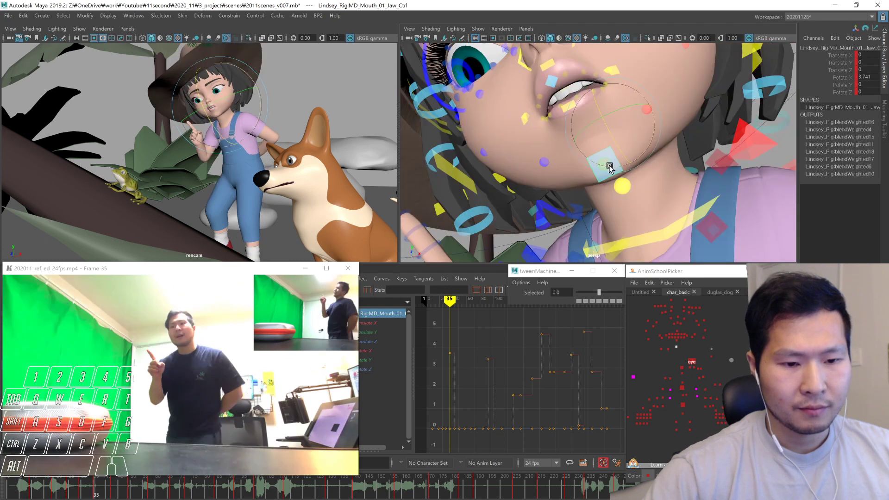
key(period)
key(period)
key(comma)
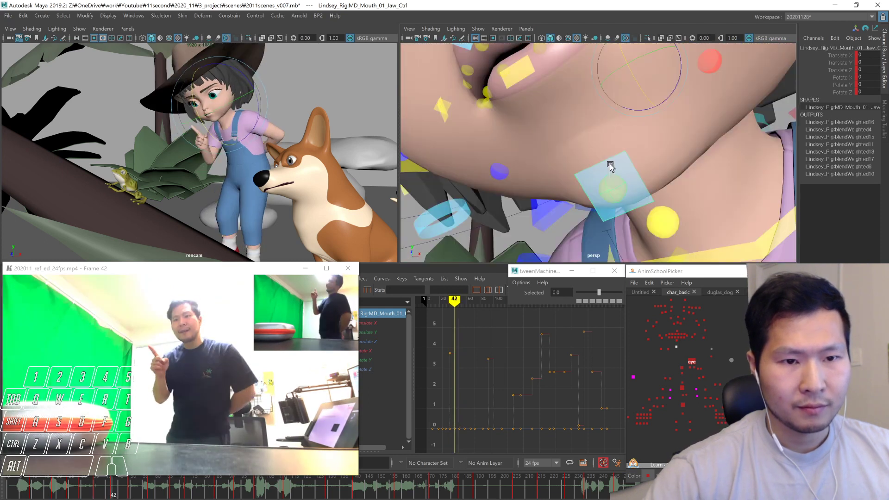
key(comma)
key(comma)
key(comma)
key(comma)
key(comma)
key(comma)
key(period)
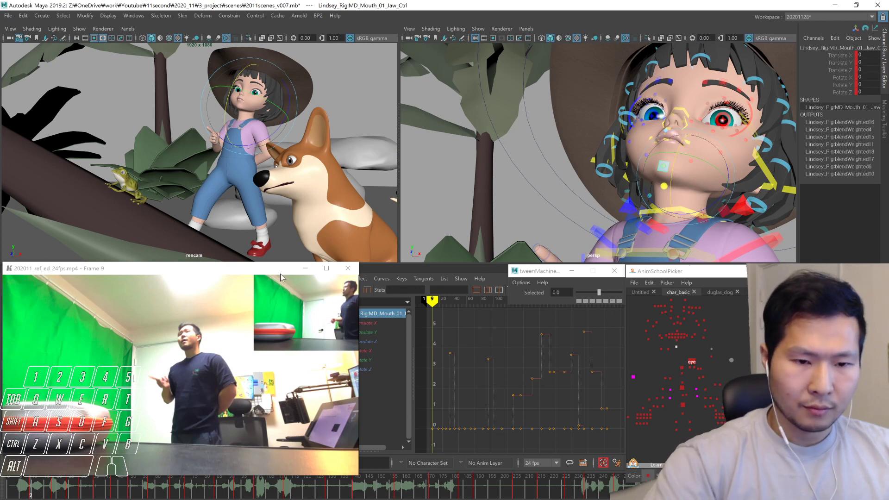
Scrub the timeline with the reference video hidden, restore it, and replay the shot from frame 1 to examine the timing
click(305, 268)
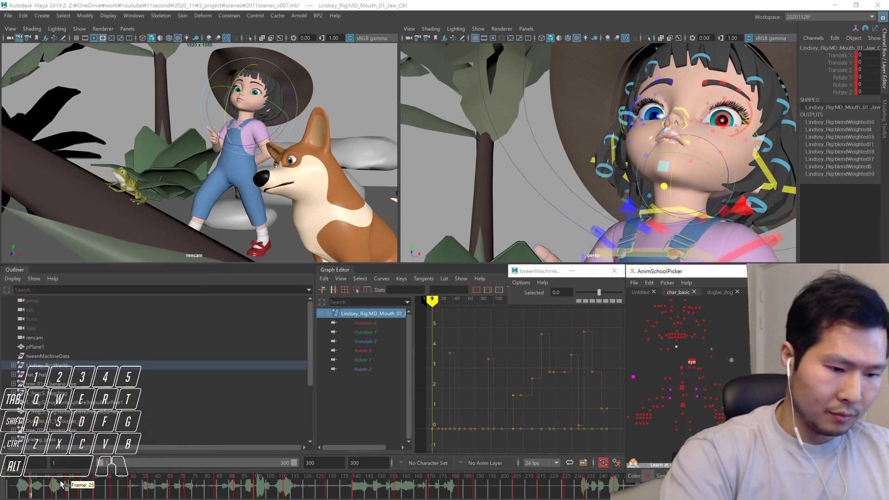
drag(60, 483, 1, 486)
key(alt+Tab)
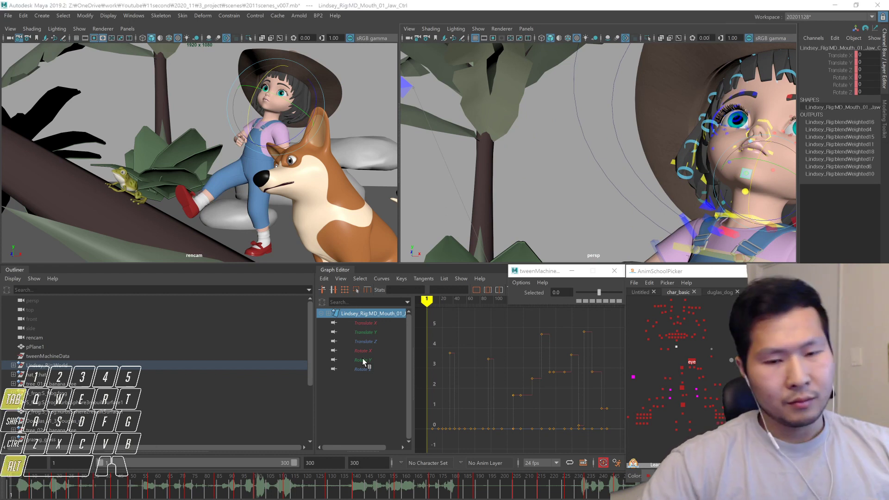
click(1, 491)
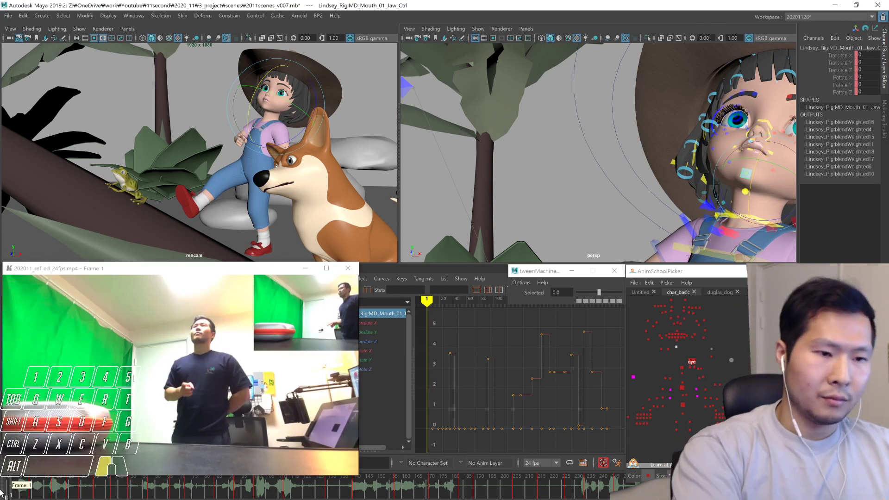
key(alt+v)
key(alt+v)
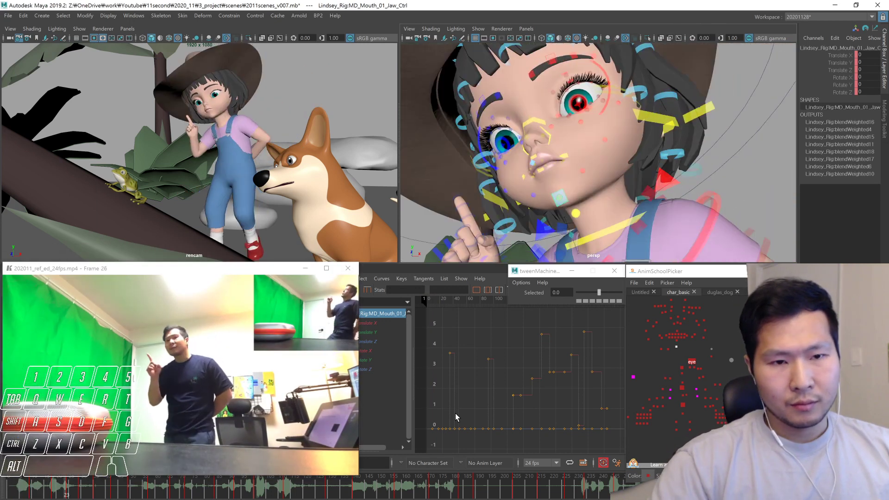
key(alt+v)
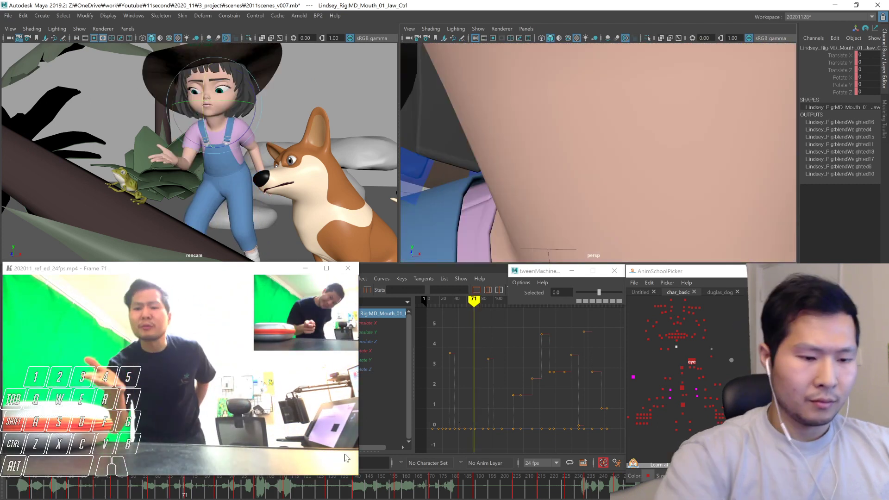
click(3, 488)
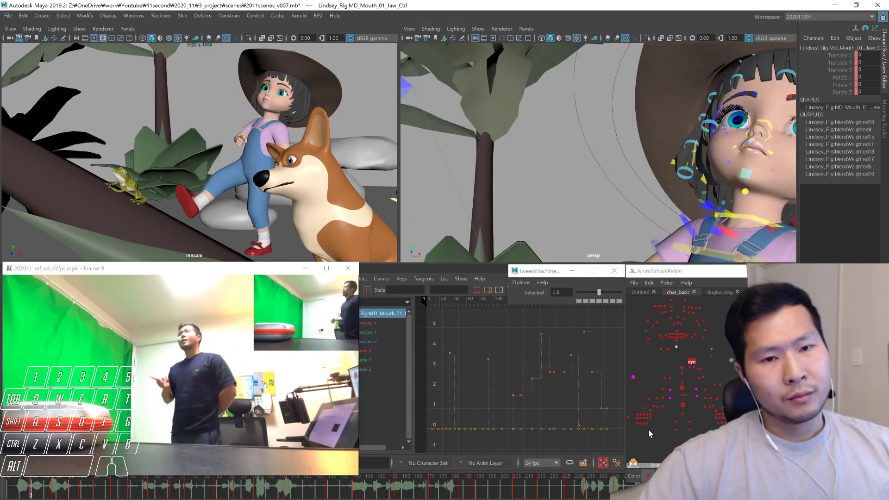
key(alt+v)
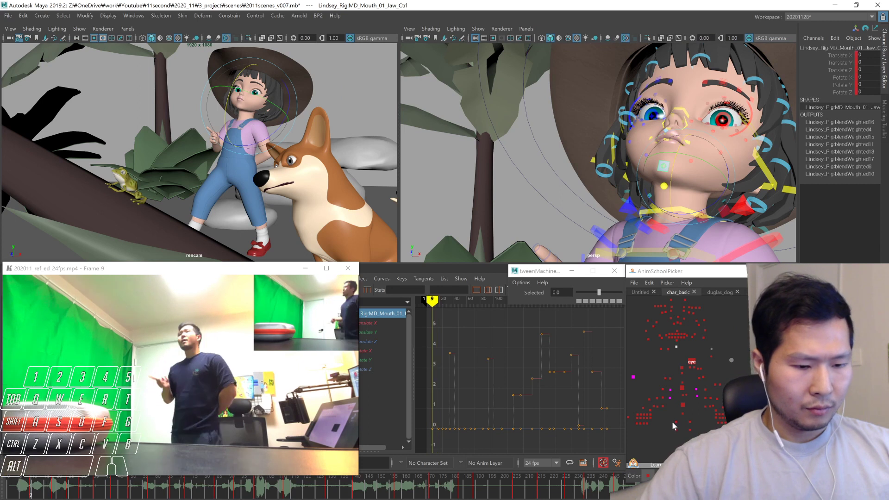
Select all of the girl's controls in the picker and set their frame 1 keys to stepped tangents in the Graph Editor
click(711, 360)
click(731, 360)
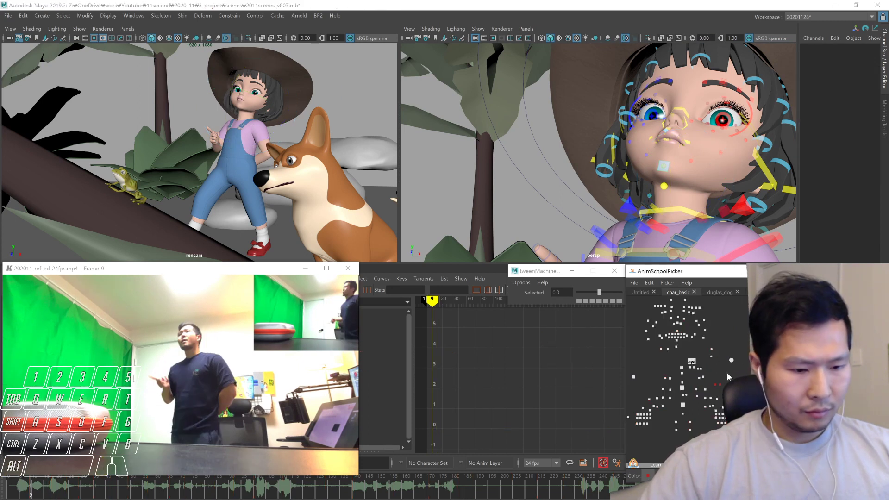
key(1)
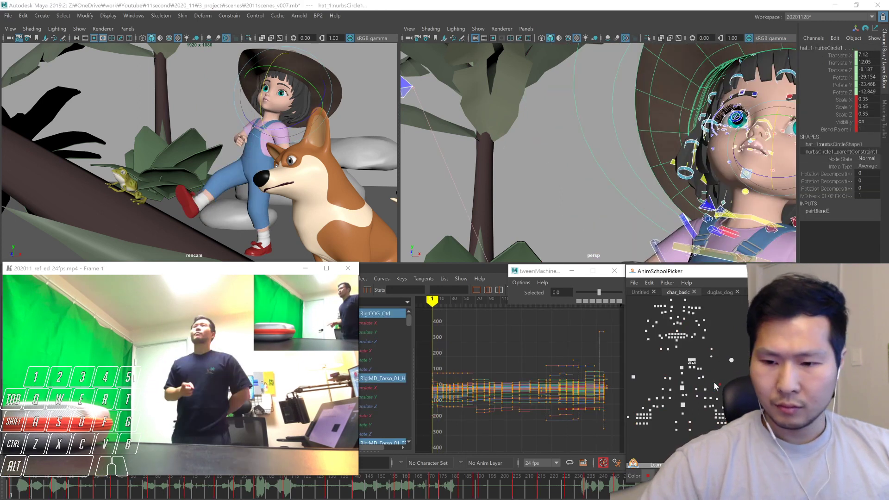
drag(443, 375, 432, 398)
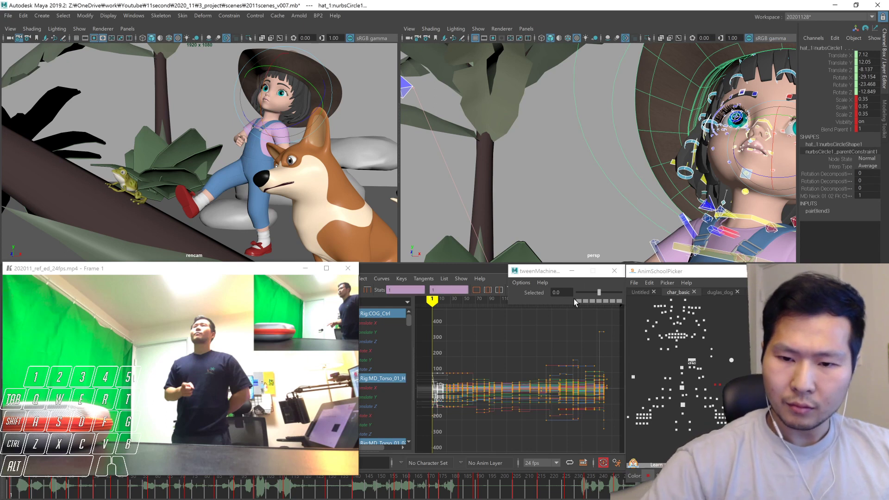
click(572, 270)
click(568, 290)
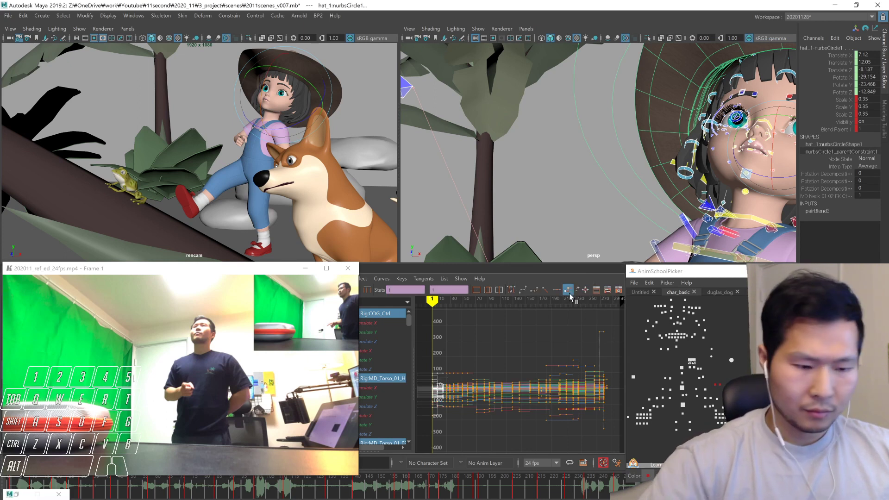
click(17, 495)
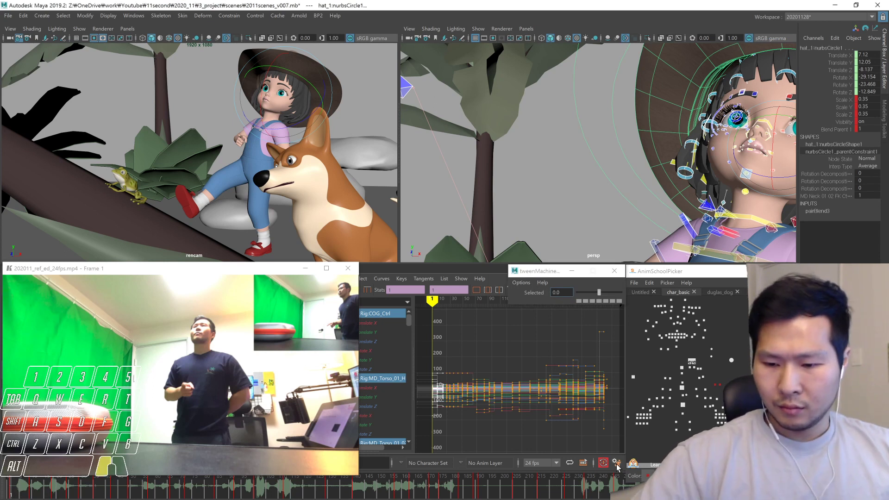
Set the default out tangent to Stepped in the animation preferences and save them
click(616, 463)
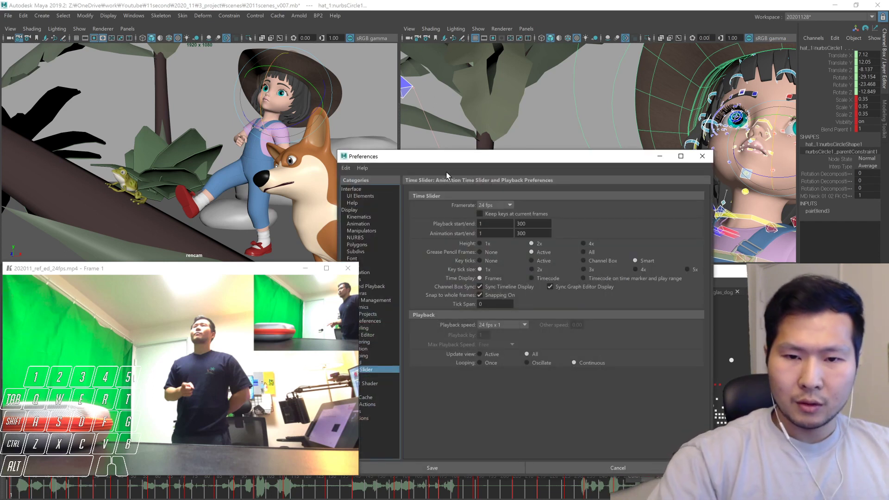
drag(485, 156, 546, 147)
click(429, 263)
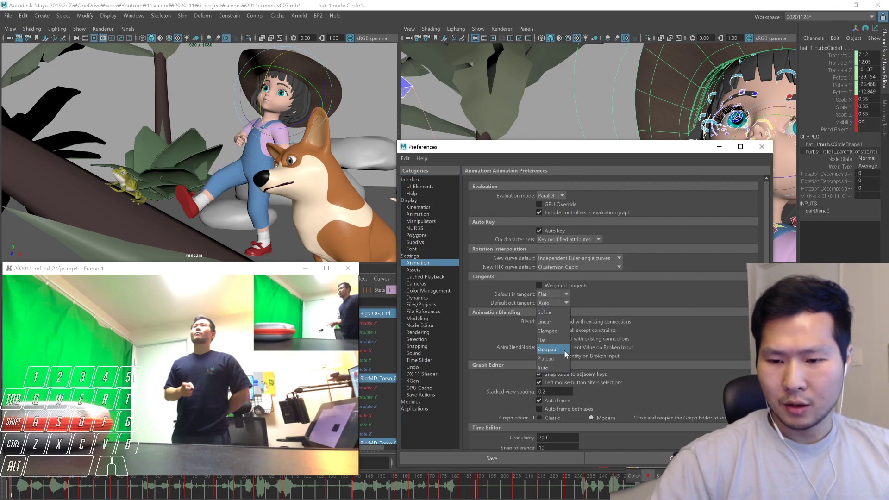
click(544, 457)
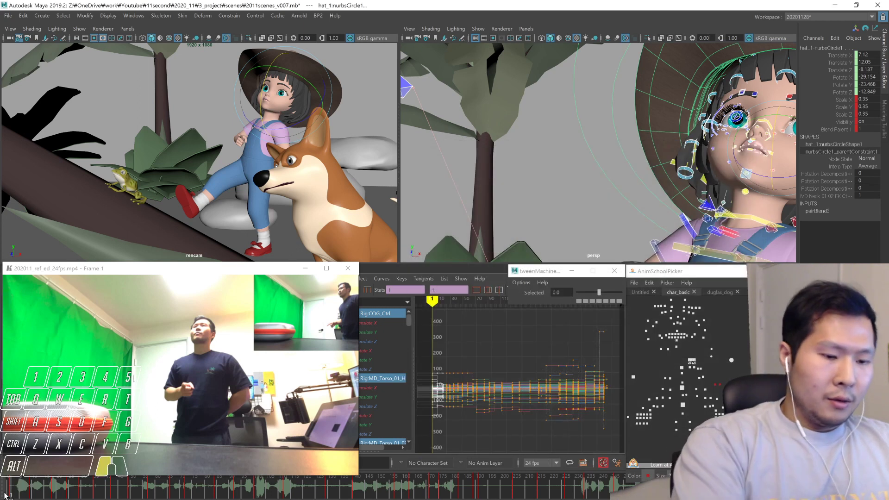
Play and scrub the stepped blocking, and step through the neck control's keys between frames 9 and 18
key(alt+v)
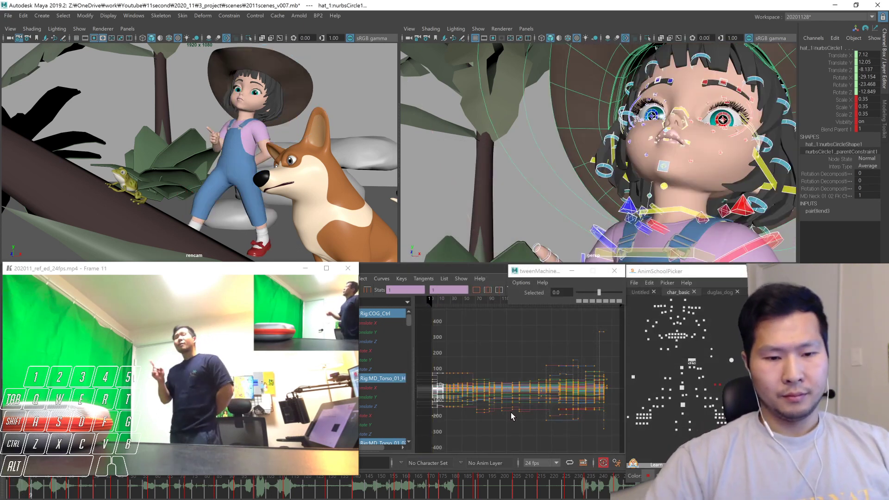
mouse_move(7, 495)
mouse_down()
mouse_move(72, 498)
mouse_move(20, 497)
mouse_move(62, 497)
mouse_up()
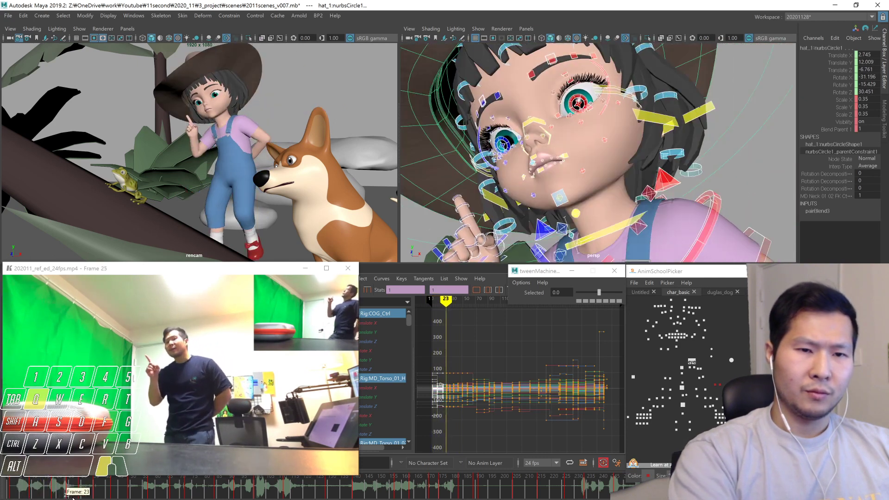
click(680, 365)
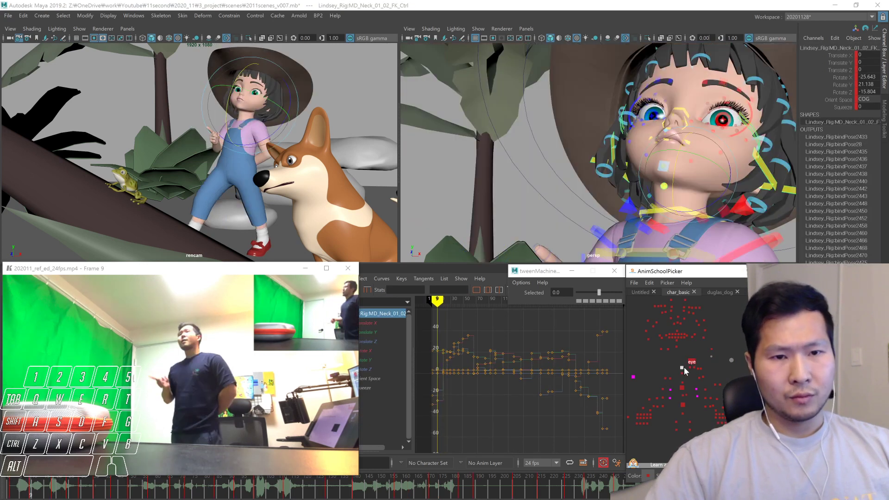
key(2)
key(2)
key(2)
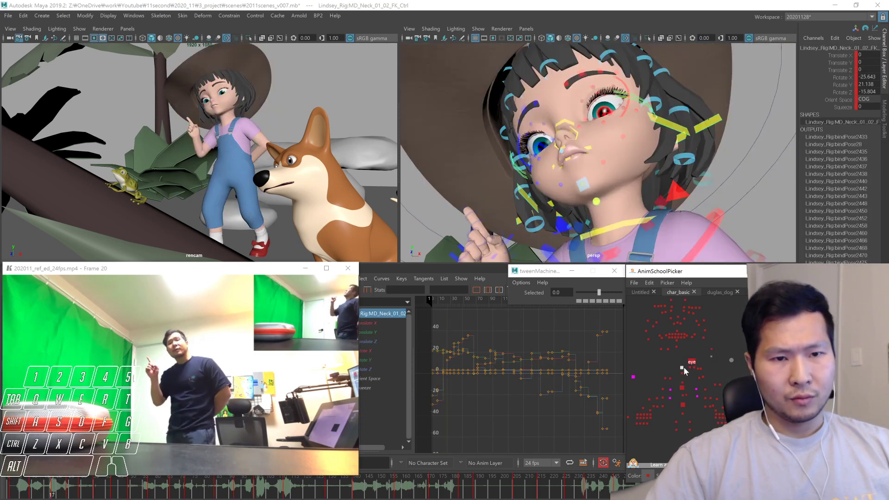
key(1)
key(1)
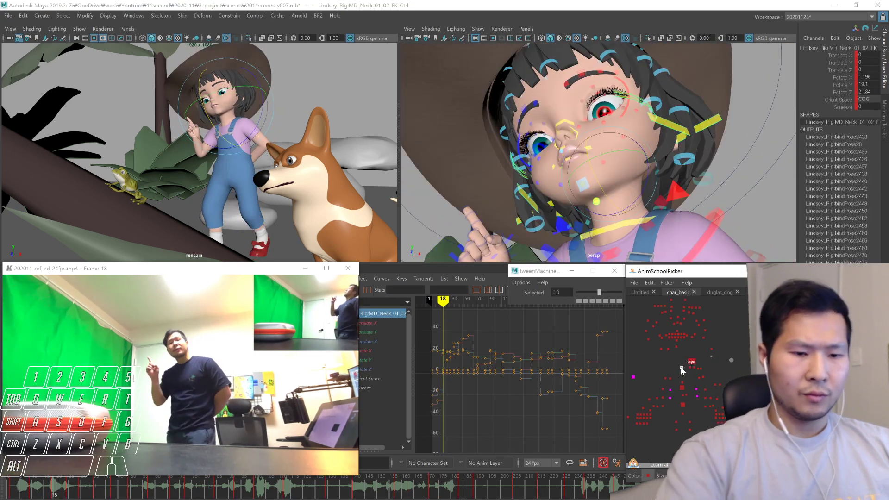
key(1)
key(2)
Move to frame 24 and flip between its pose and the frame 18 pose to compare the girl's head and body
mouse_move(54, 495)
mouse_down()
mouse_move(34, 495)
mouse_move(71, 494)
mouse_up()
key(comma)
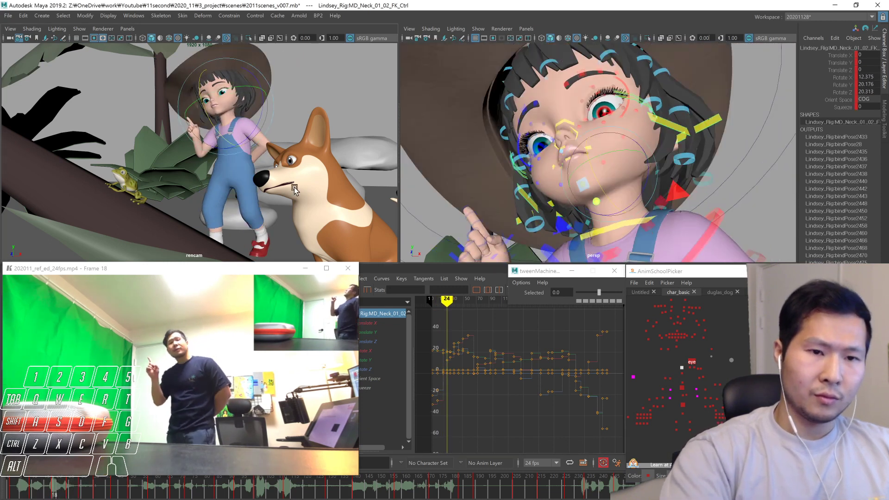
key(period)
key(comma)
key(period)
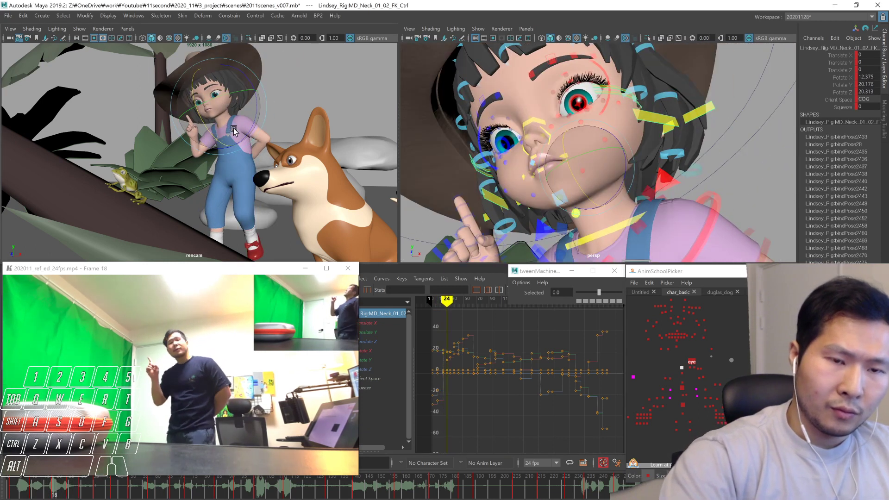
Compare the girl's head tilt in the frame 18 and frame 24 poses against the reference footage
key(comma)
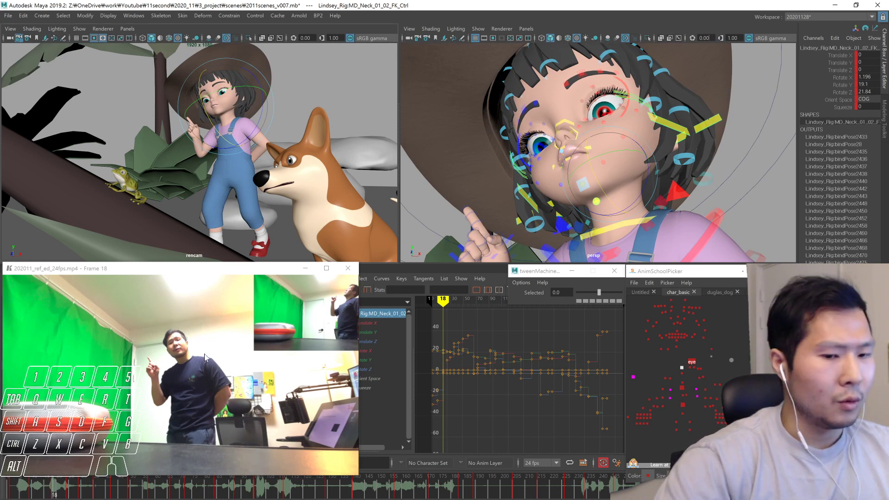
key(comma)
key(comma)
key(comma)
key(comma)
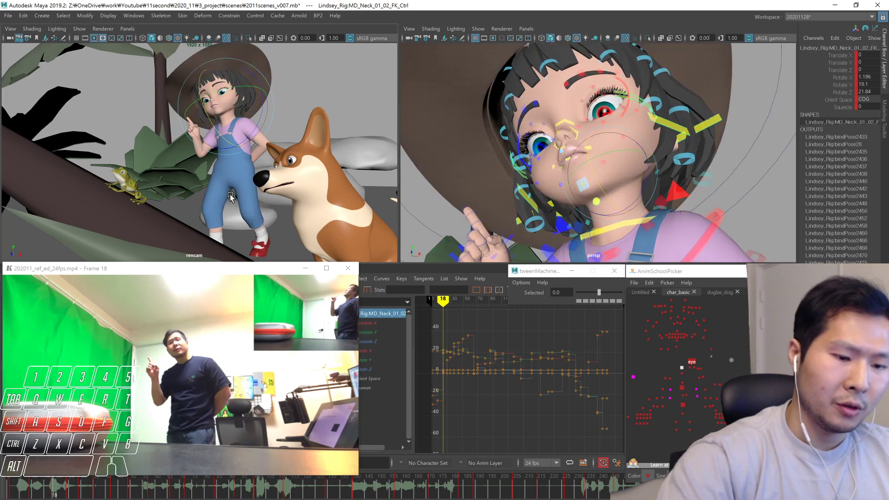
key(period)
key(period)
key(period)
key(period)
key(period)
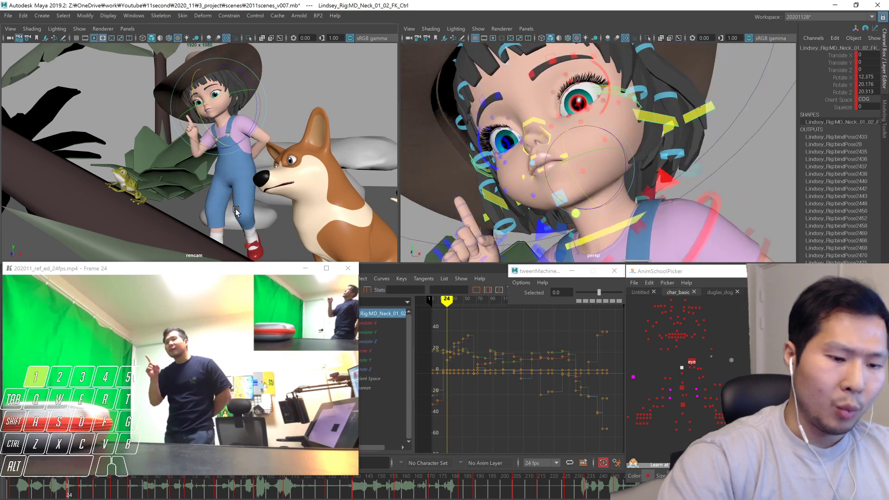
Rotate the girl's upper neck control at frame 24 to about X -0.1, Y 14.3, Z 14.8
key(period)
key(period)
key(period)
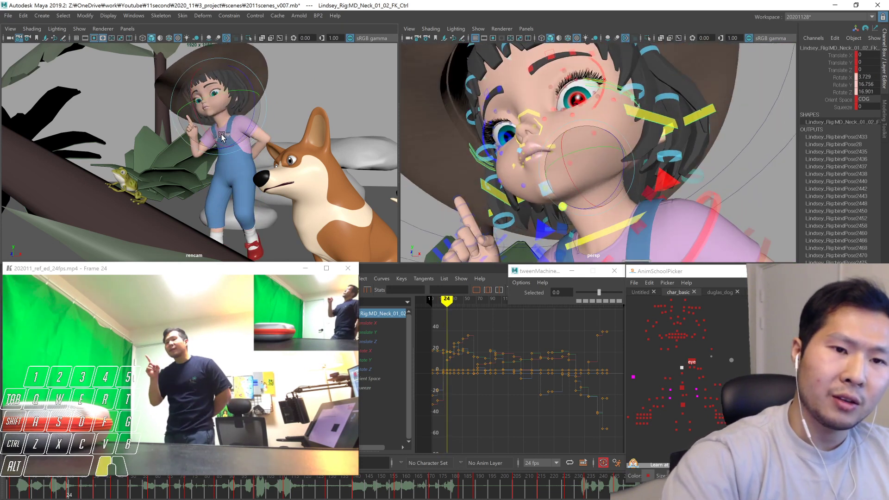
click(681, 368)
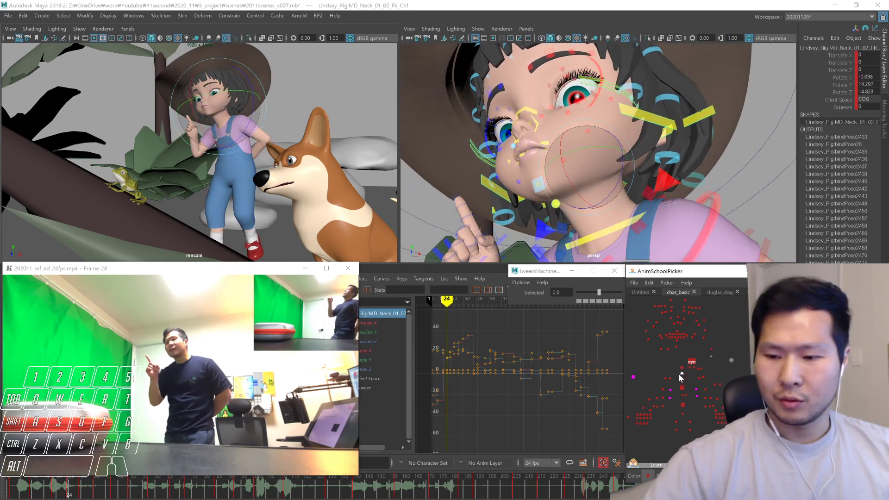
drag(218, 156, 227, 153)
key(1)
key(2)
key(w)
click(681, 367)
key(e)
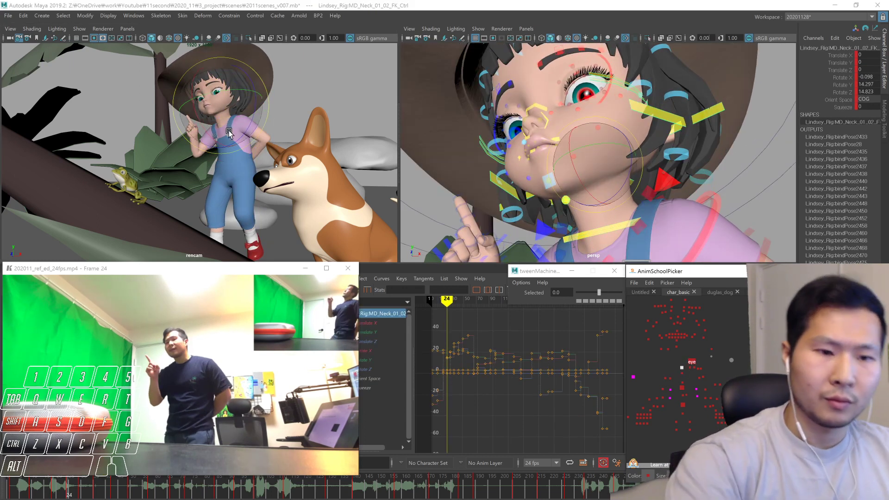
Rotate the girl's upper neck control at frame 18 to about X 8.1, Y 38.5, Z 29
drag(230, 125, 238, 110)
key(1)
key(2)
key(1)
key(comma)
key(comma)
key(comma)
key(comma)
key(comma)
key(comma)
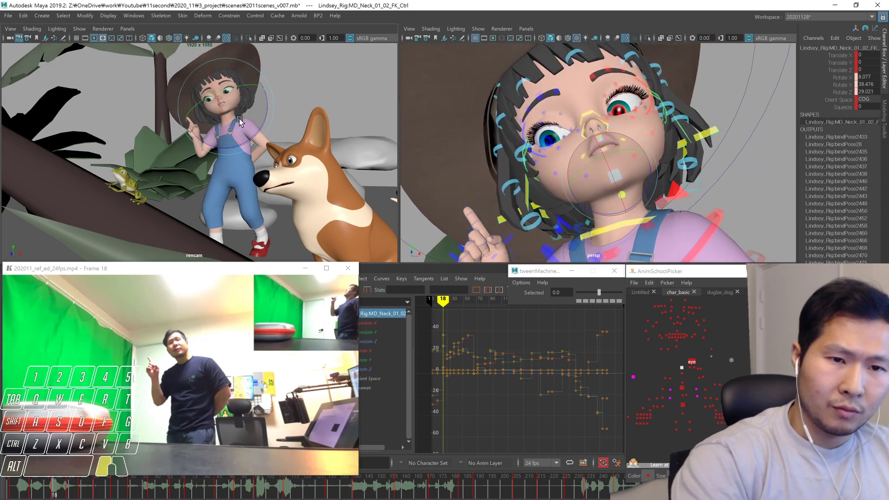
Refine the neck rotation slightly while flipping between the frame 18 pose and its neighbouring key poses
key(period)
key(comma)
key(period)
key(comma)
key(comma)
key(period)
drag(261, 136, 264, 141)
key(comma)
key(period)
key(comma)
Select the girl's main eye aim control and raise it at frame 9 to Translate Y 1.146
click(692, 362)
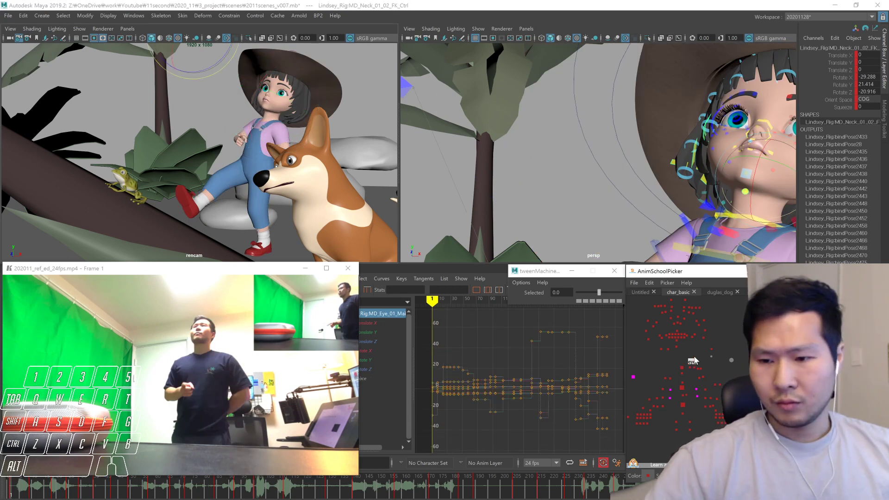
key(w)
key(period)
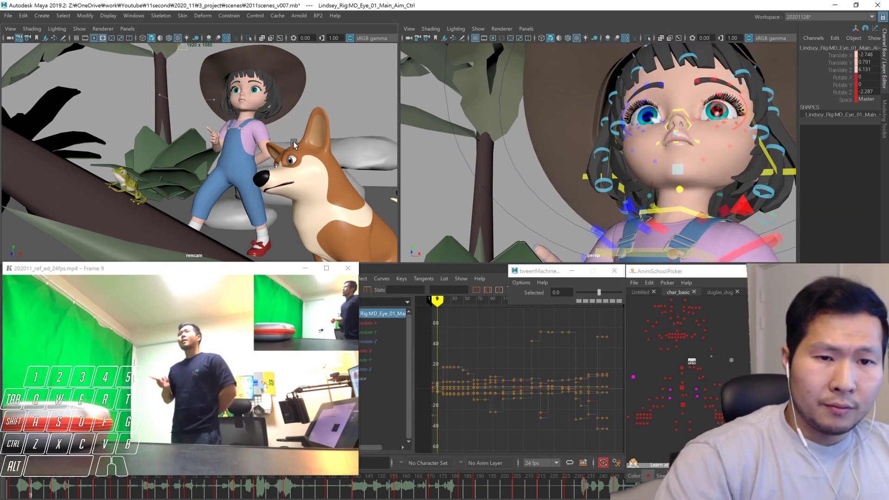
key(period)
key(period)
key(period)
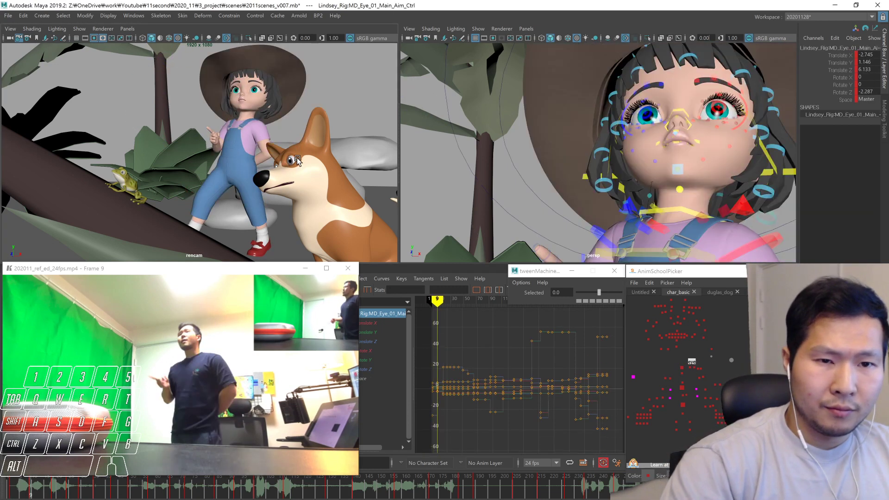
key(comma)
key(comma)
key(comma)
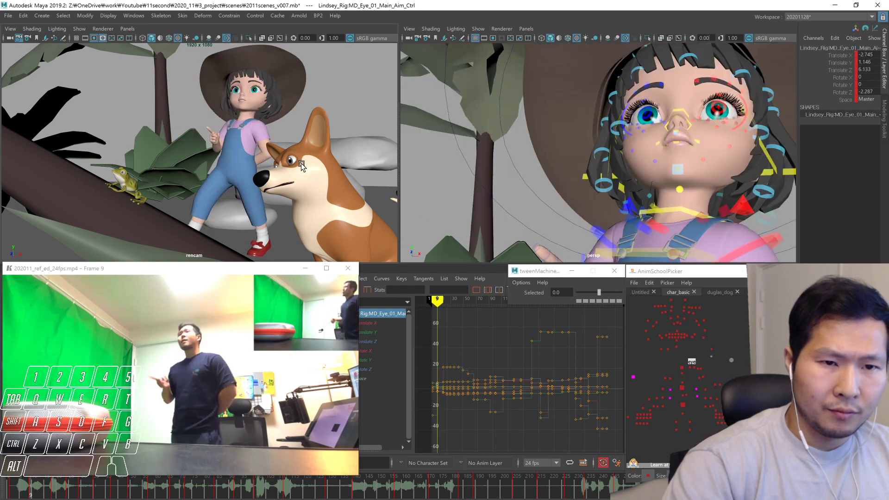
Step through the eye aim control's keys from frame 9 to frame 29 to examine the gaze direction
key(period)
key(period)
key(period)
key(period)
key(period)
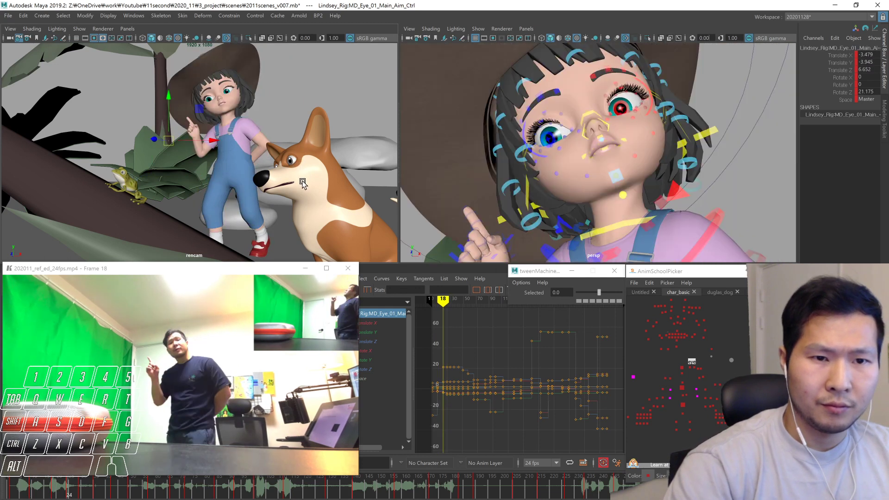
key(period)
key(comma)
key(period)
key(comma)
key(period)
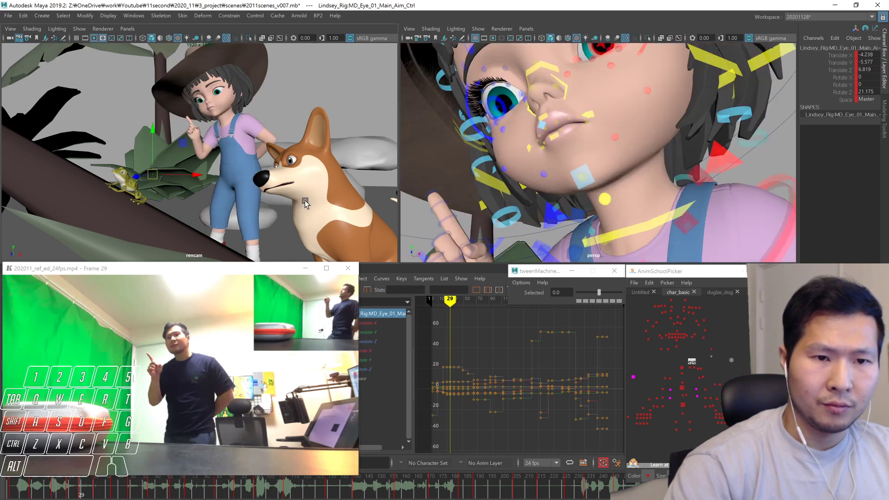
Reposition the eye aim control near the frog at frame 24 (-5.1, -4.616, 8.375) and frame 29 (-4.357, -4.62, 6.851)
key(comma)
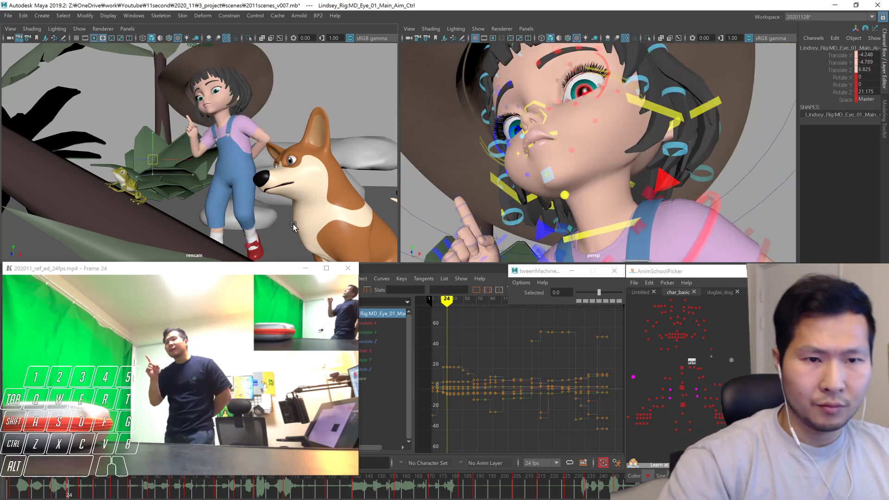
alt+right_drag(605, 216, 458, 197)
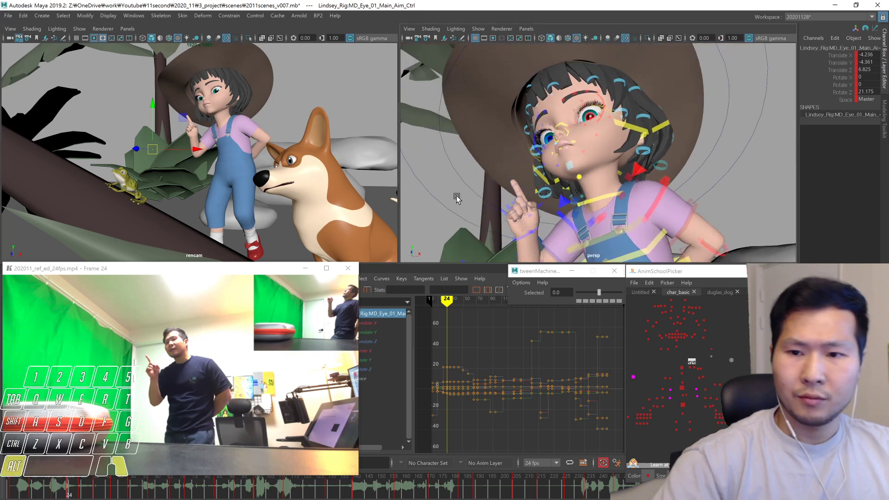
alt+drag(458, 197, 606, 203)
alt+right_drag(606, 204, 564, 213)
alt+drag(564, 212, 617, 211)
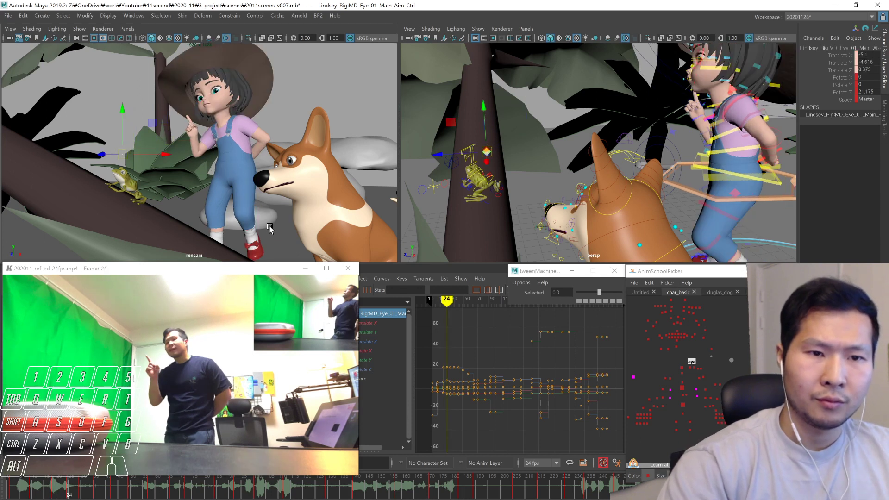
key(period)
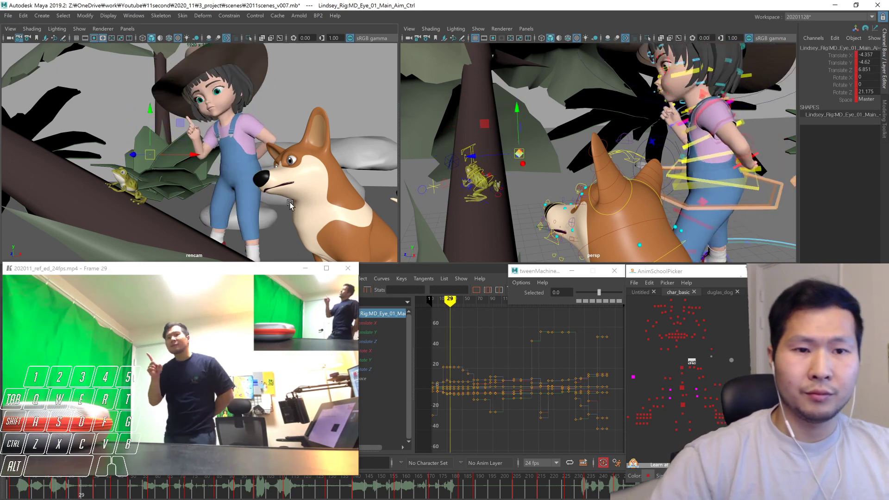
Play the stepped blocking from the start, and scrub to the frame 42 pose to examine it
click(10, 495)
key(alt+v)
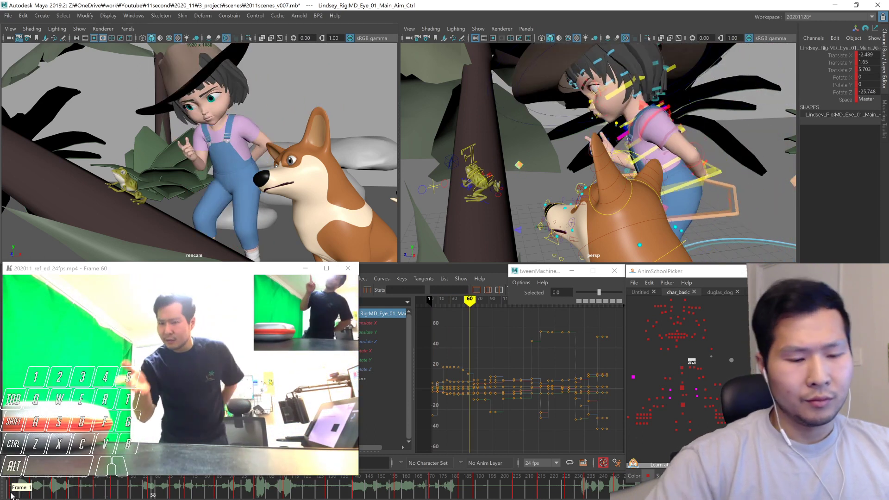
click(100, 496)
drag(101, 497, 122, 496)
Select the upper neck control and blend its frame 42 pose toward the previous key with tweenMachine at -88
click(679, 355)
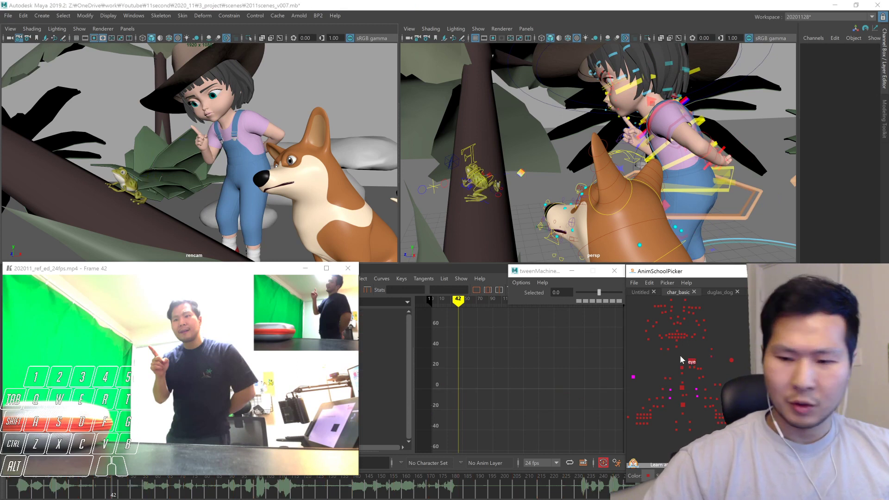
click(682, 367)
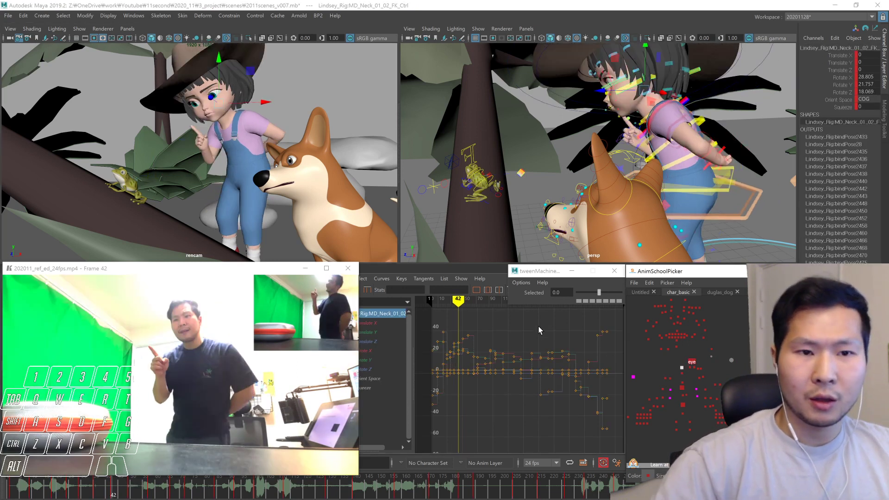
drag(599, 292, 580, 293)
Play the blocking through the early key poses to check the blended neck pose at frame 42
key(alt+v)
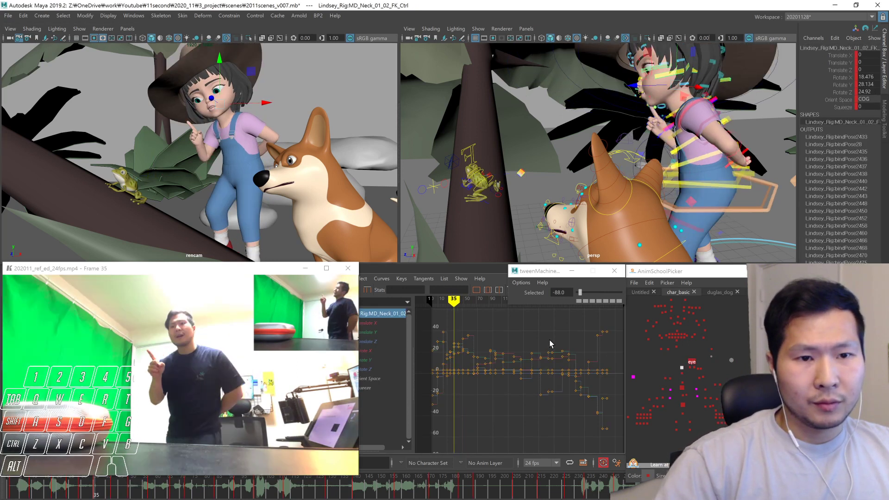
key(alt+v)
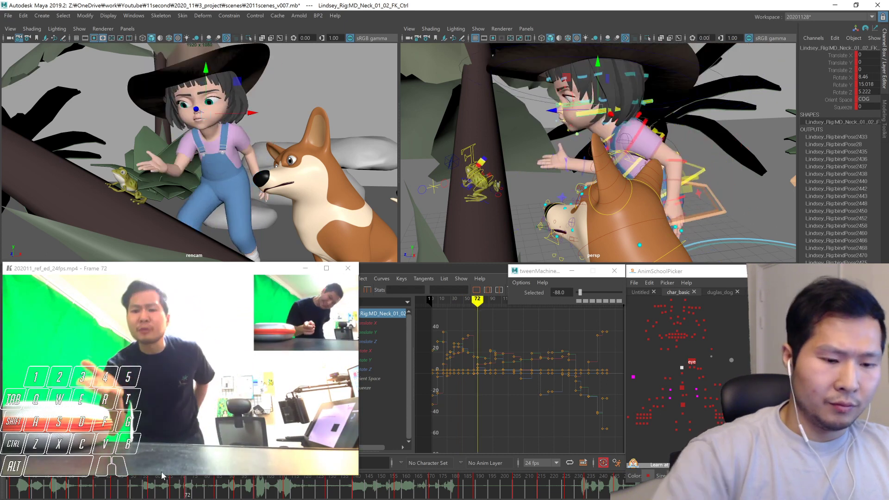
click(66, 489)
key(2)
key(alt+v)
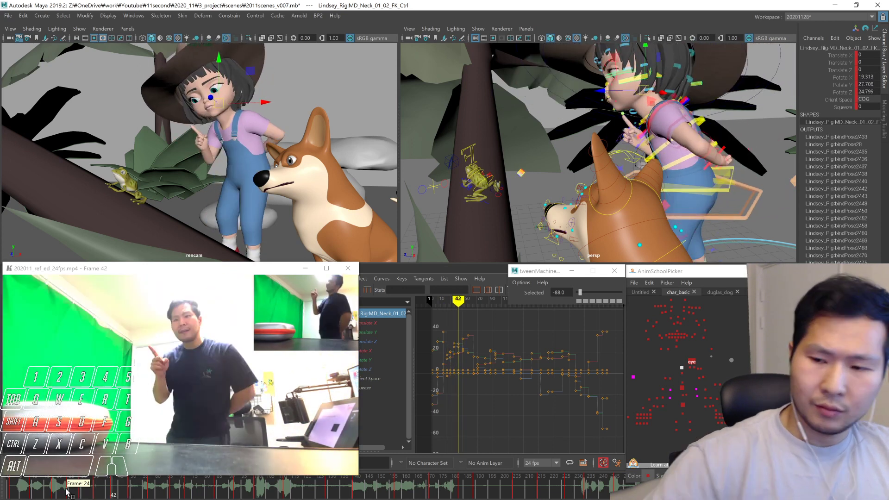
Rotate the girl's upper neck control at frame 42 to about X 24.7, Y 25.2, Z 28.3
click(680, 373)
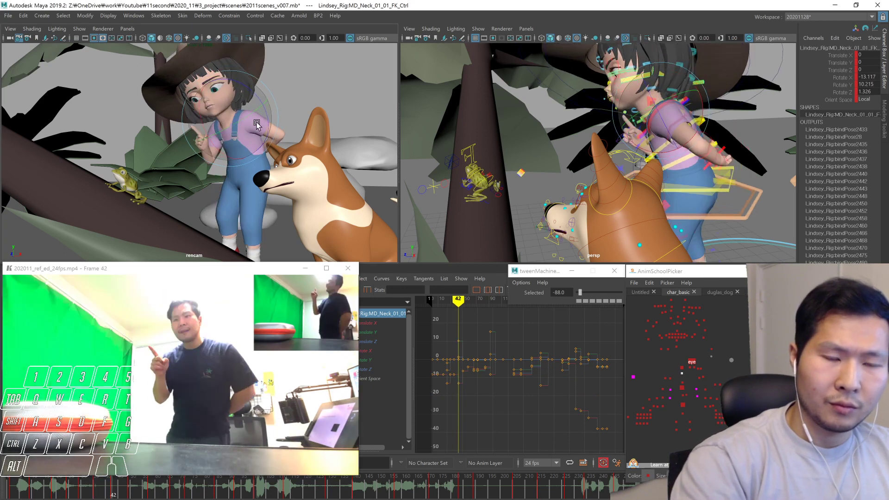
click(681, 369)
key(comma)
key(period)
drag(215, 126, 242, 119)
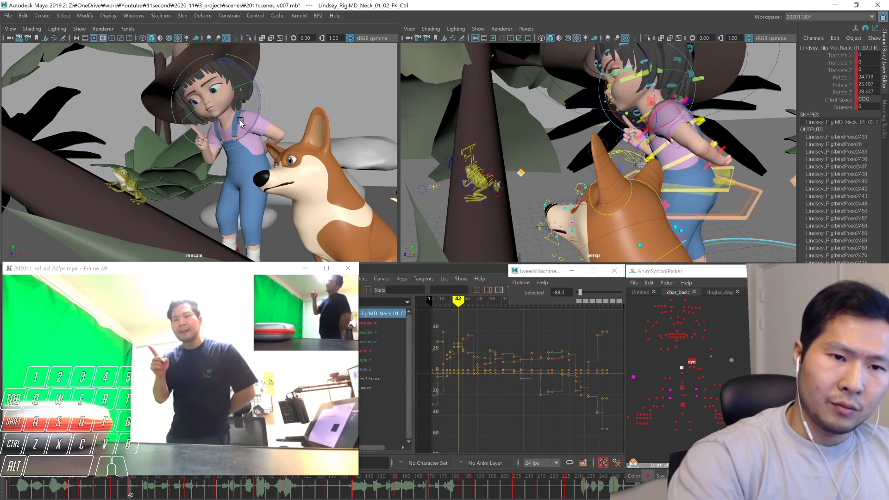
Flip between the frame 49 pose and its neighbouring keys to compare the girl's head and body
key(period)
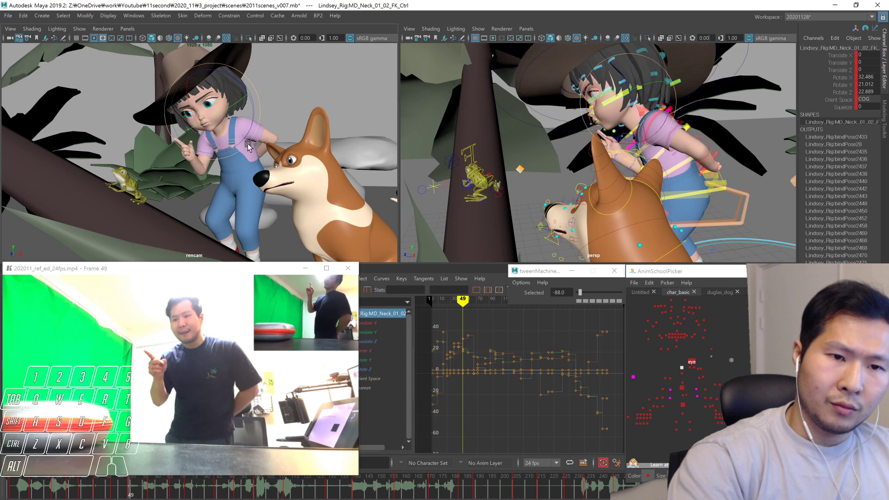
key(period)
key(comma)
key(comma)
key(period)
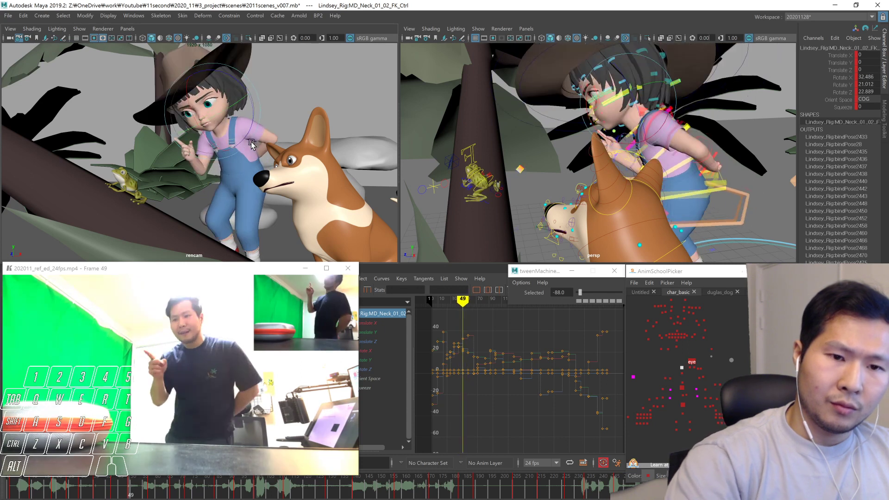
key(period)
key(comma)
Isolate the COG control's Translate Y curve in the Graph Editor and raise its frame 49 key to -0.283
click(682, 405)
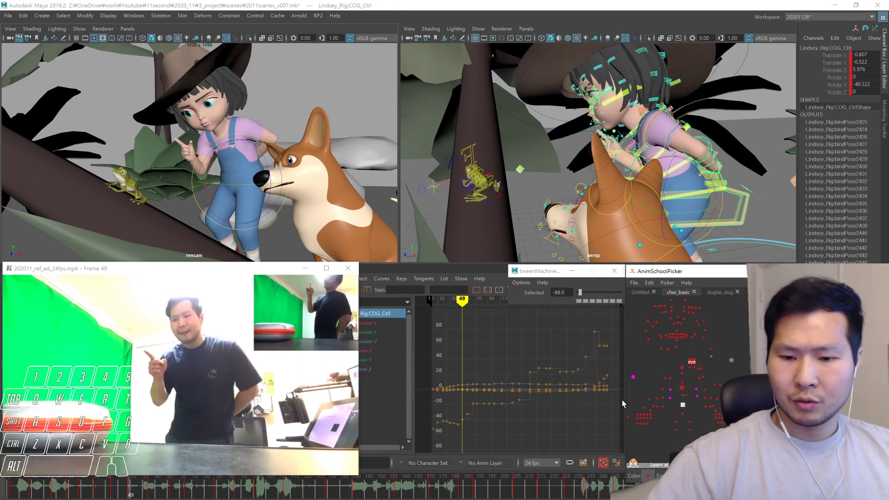
click(832, 63)
drag(444, 324, 480, 407)
key(f)
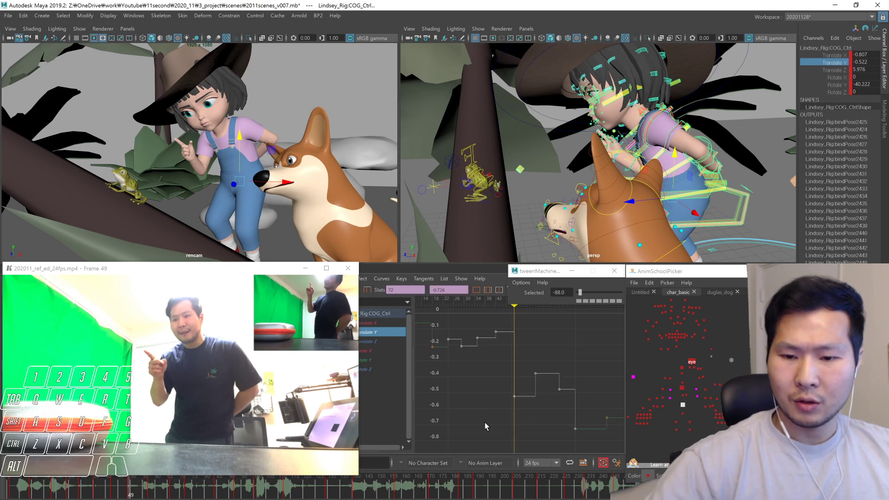
mouse_move(522, 387)
shift+middle_down()
mouse_move(500, 371)
mouse_move(515, 379)
shift+middle_up()
Check the body height around frames 49 to 57 and raise the COG Translate Y key at frame 66 to -0.359
key(comma)
key(period)
key(period)
key(period)
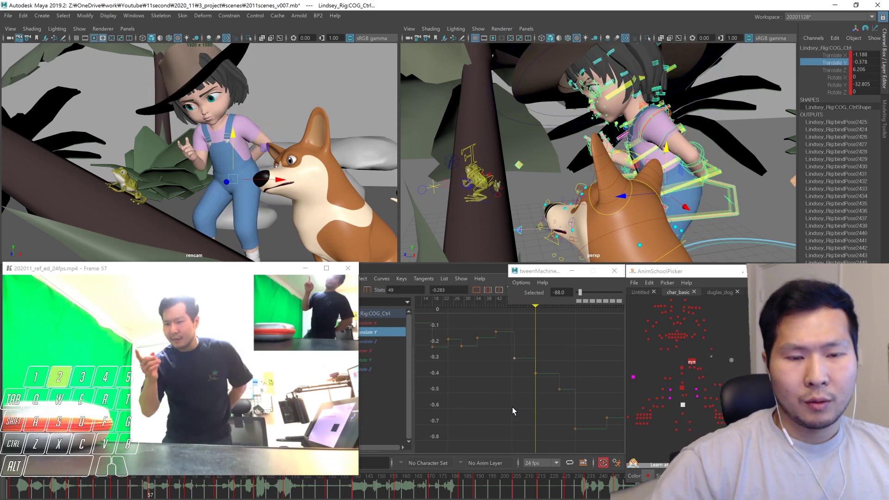
shift+middle_drag(549, 413, 553, 392)
key(comma)
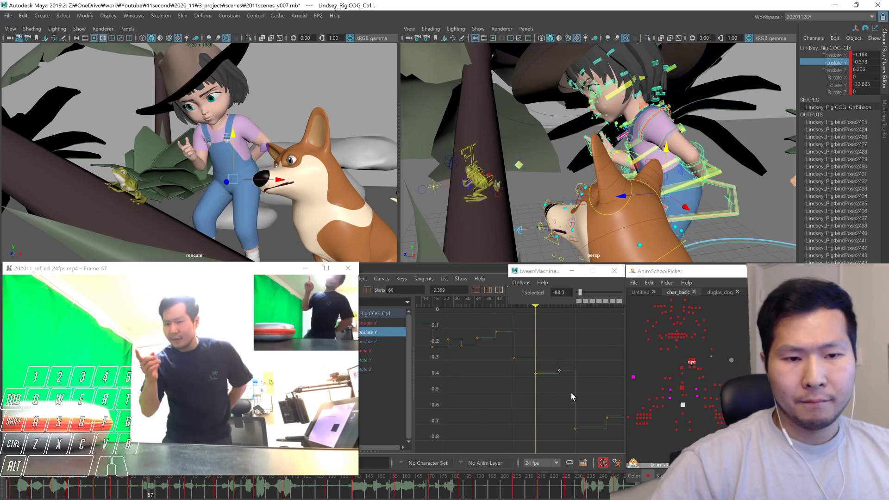
Lower the COG Translate Y key at frame 57 to -0.417, compare it with the frame 49 pose, and deselect the control
drag(544, 390, 536, 373)
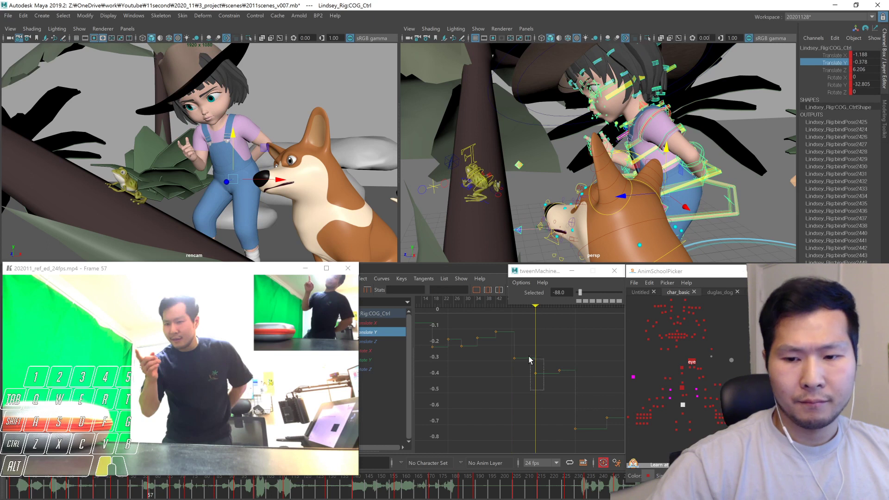
shift+middle_drag(532, 389, 529, 393)
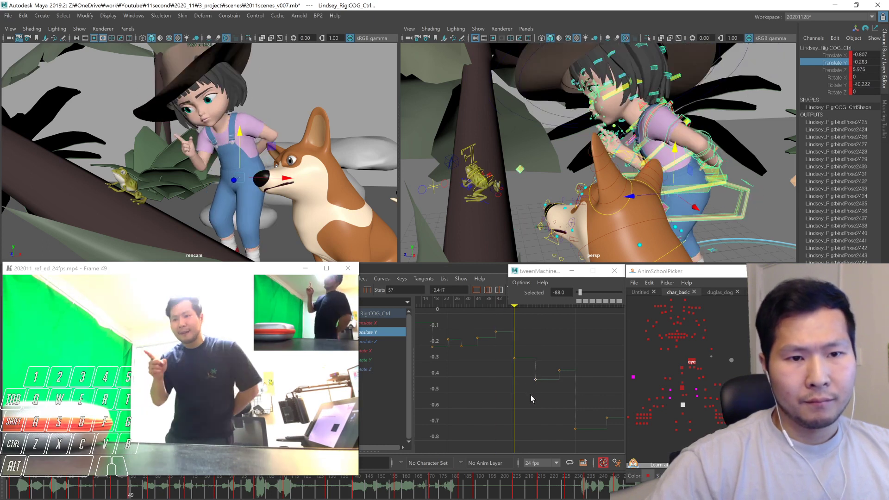
key(comma)
key(period)
key(comma)
key(period)
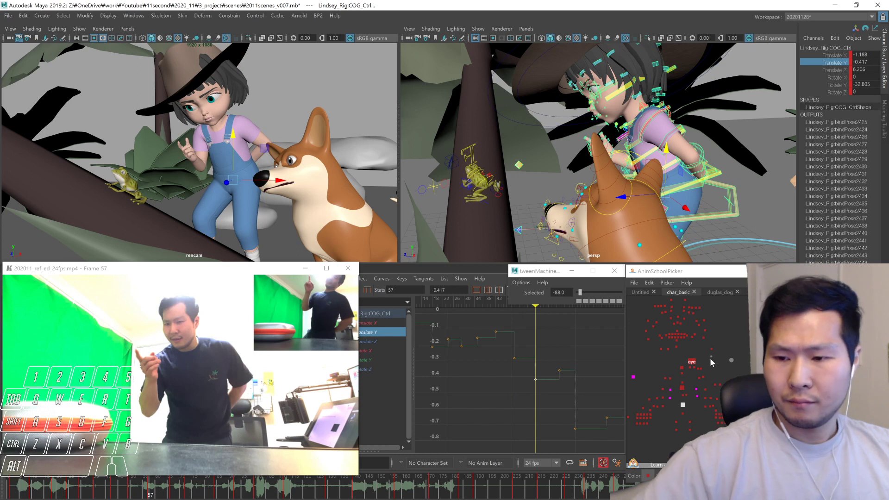
click(680, 377)
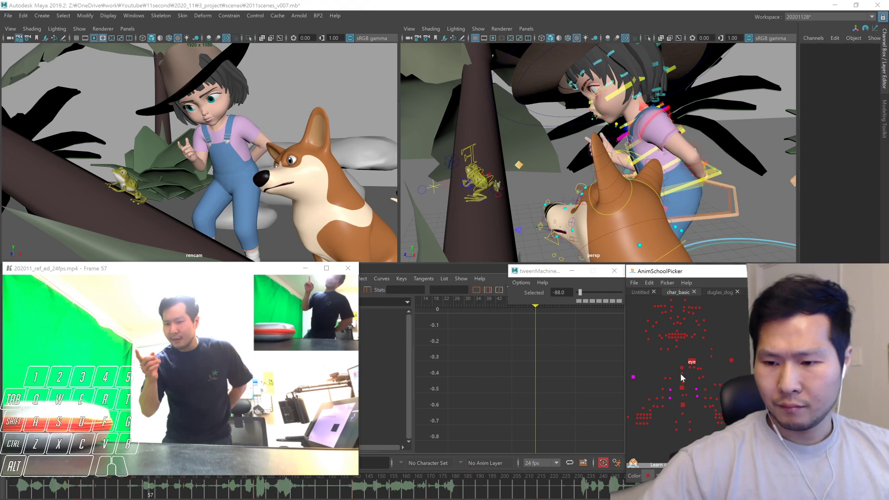
Tween the girl's lower neck control at frame 57 to about -42.4 and compare the pose with the neighbouring key
click(681, 374)
drag(587, 290, 592, 302)
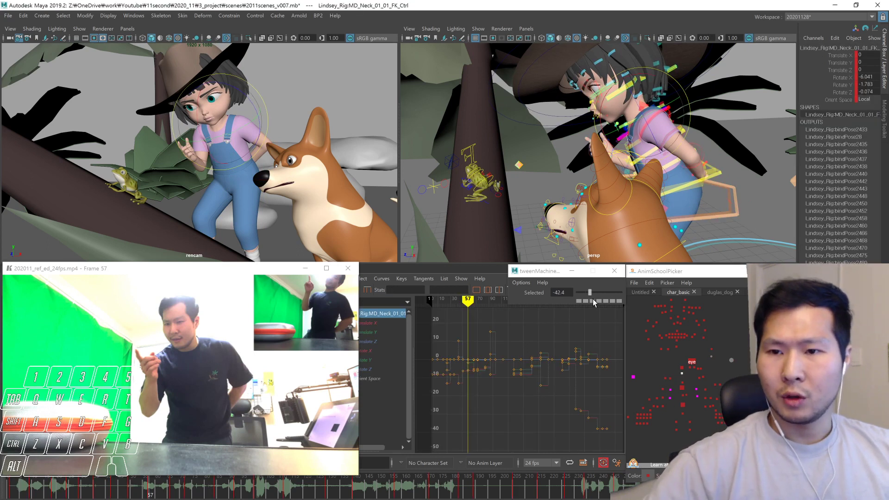
key(comma)
key(period)
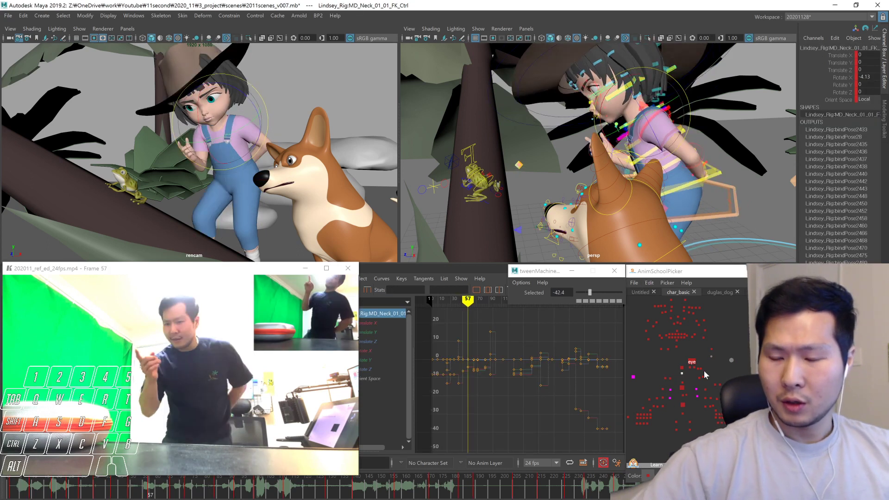
Tween the girl's two upper torso controls at frame 57 to -51.1, checking the pose against frames 49 and 66
click(686, 378)
click(682, 386)
click(582, 296)
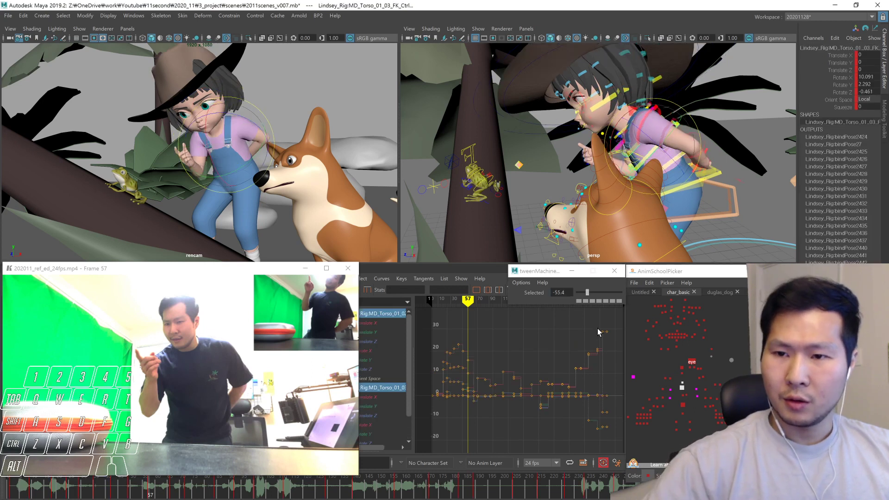
key(ctrl+z)
key(1)
key(2)
key(2)
key(1)
key(1)
key(2)
mouse_move(587, 294)
mouse_down()
mouse_move(597, 295)
mouse_move(587, 293)
mouse_up()
Flip through the keys at frames 49, 57, 66 and 72 to compare how the girl's torso leans
key(1)
key(2)
key(1)
key(2)
key(2)
key(2)
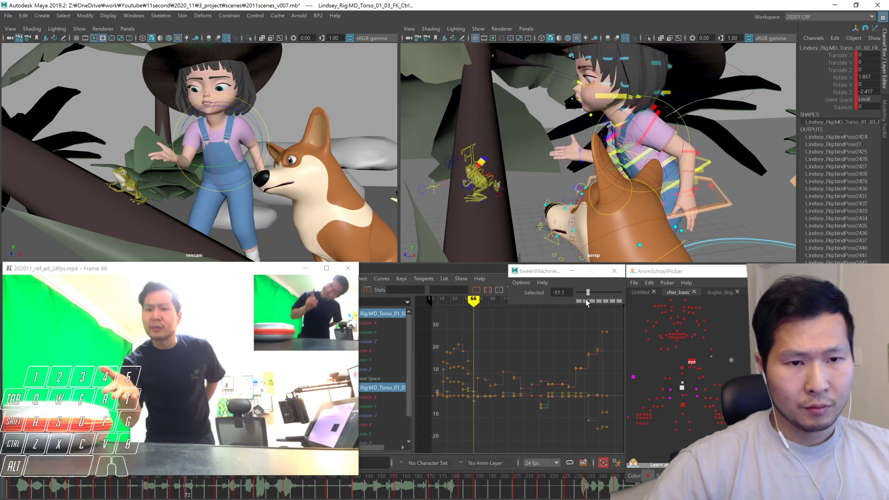
key(1)
key(1)
key(2)
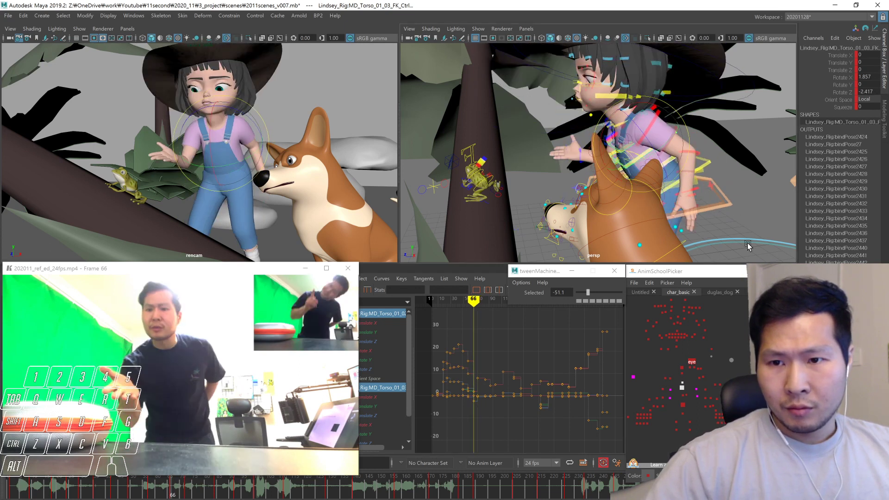
Compare frame 66 with its neighbouring keys and rotate the upper neck control there to about 6.5, 19.1, 4.6
click(681, 367)
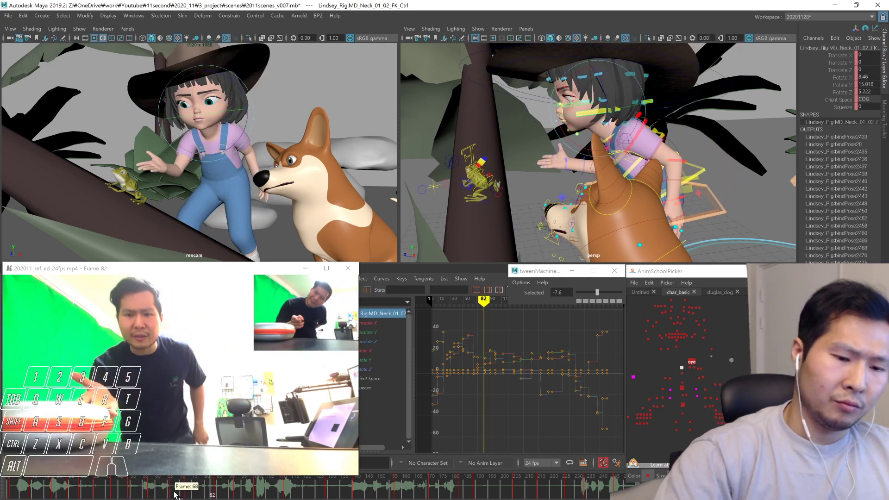
click(148, 487)
key(period)
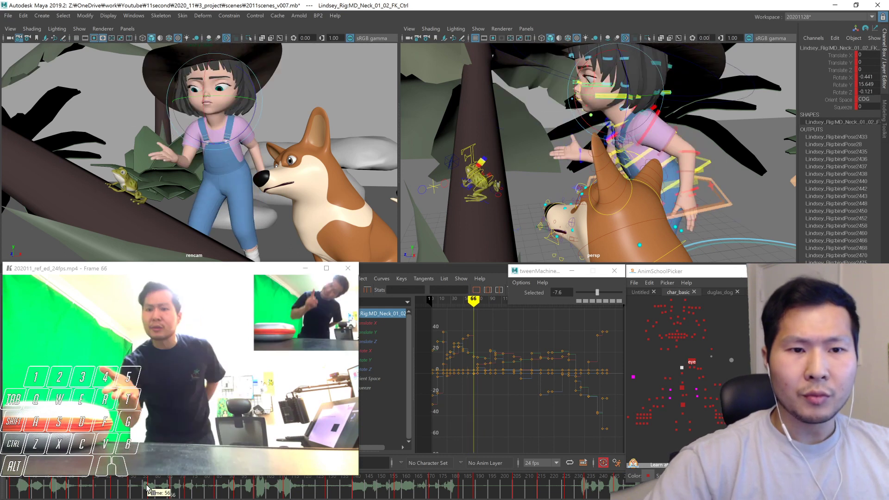
key(comma)
key(period)
key(period)
key(comma)
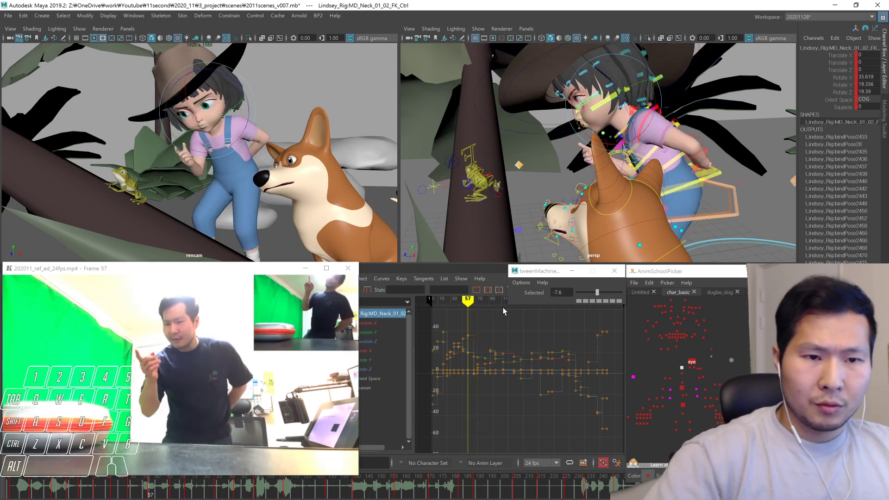
key(period)
key(comma)
drag(218, 142, 221, 124)
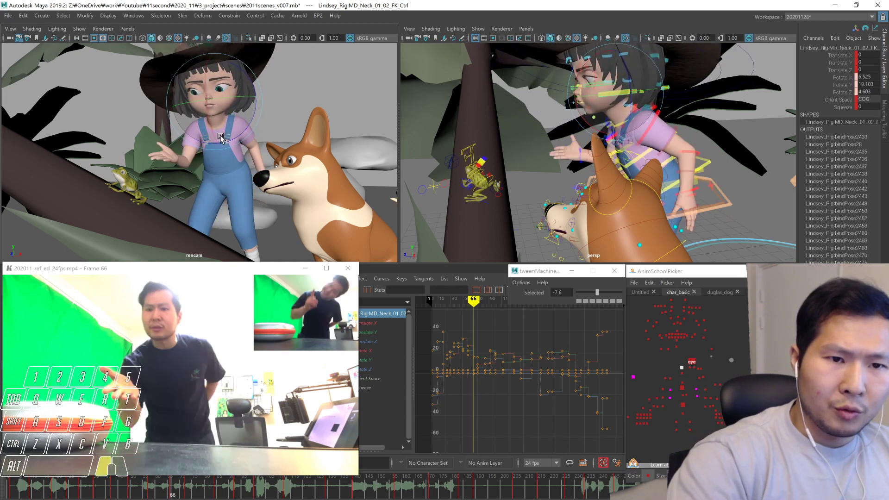
Rotate the lower neck control at frame 66 to about -5.4, -4.9, 1.9 and compare it with frame 57
click(680, 374)
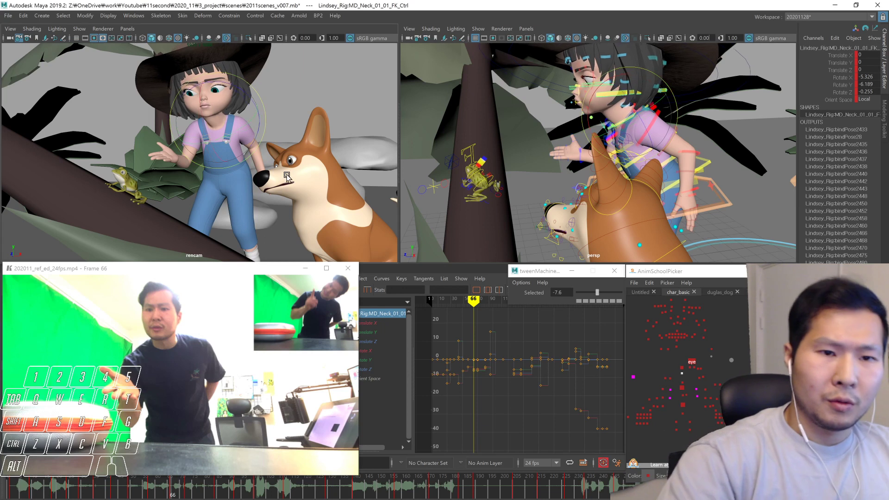
alt+drag(713, 200, 654, 189)
key(1)
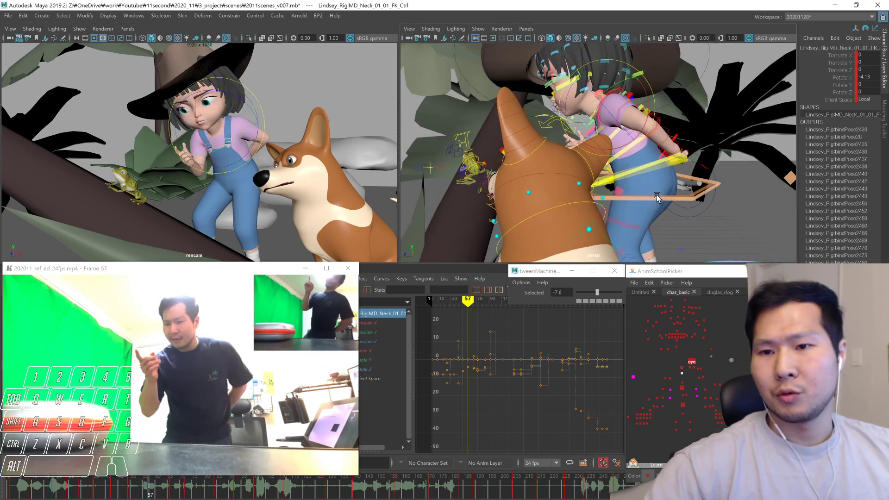
key(2)
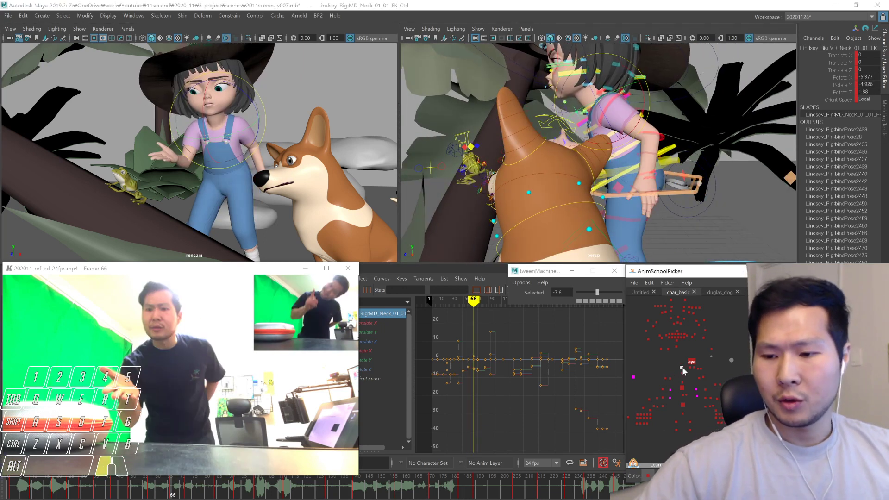
Rework the upper neck rotation at frame 66 to about 8.3, 17.7, 1.2, checking it against frame 57
click(681, 367)
key(1)
key(2)
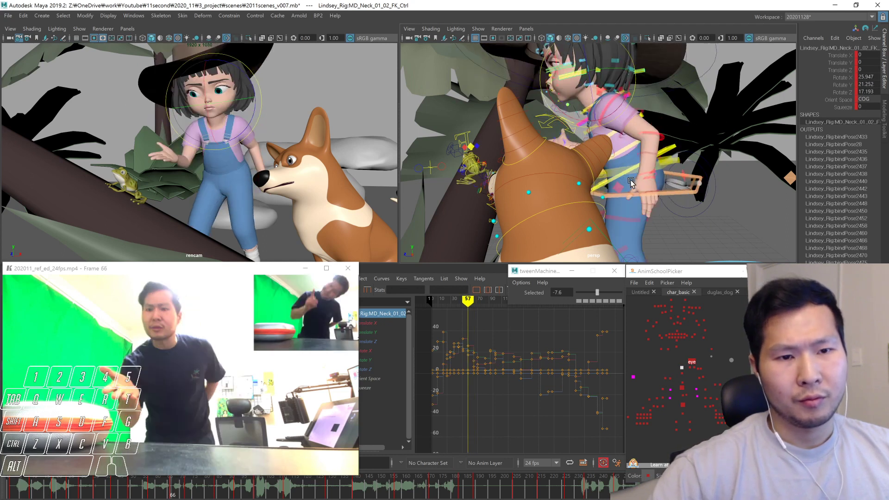
key(1)
key(2)
key(3)
drag(232, 125, 227, 131)
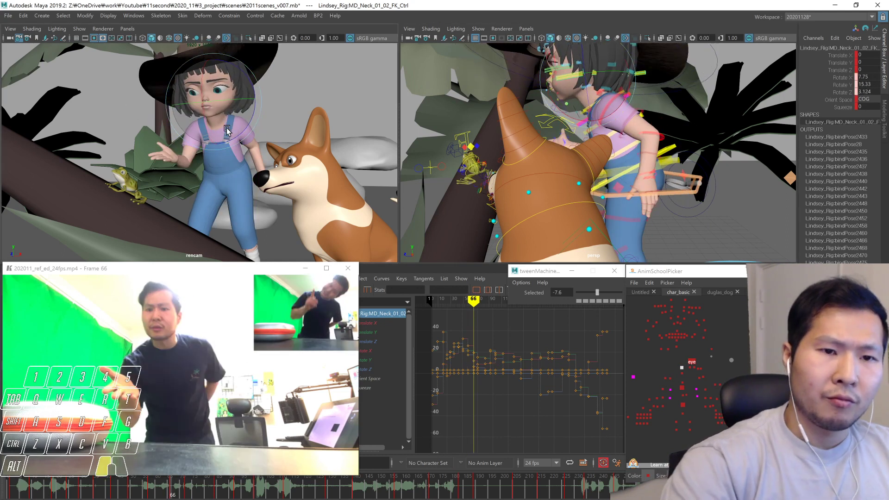
key(1)
key(2)
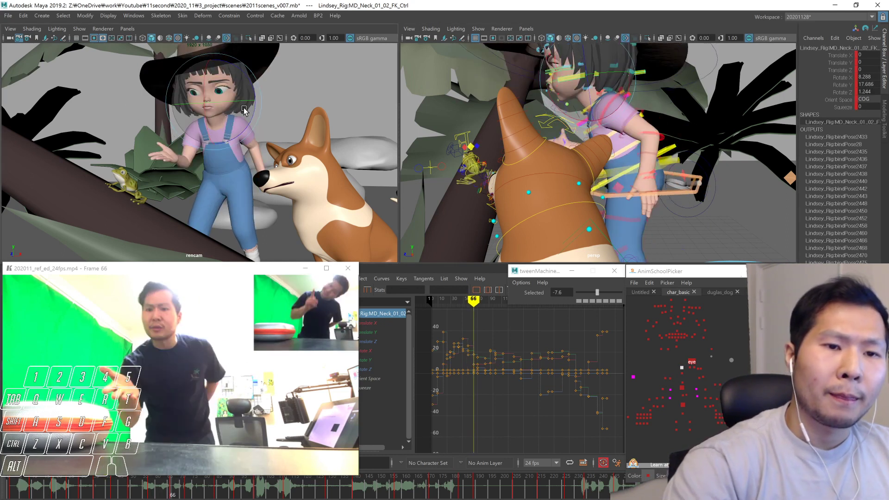
Rotate the upper neck control at frame 72 to about 4.9, 15.3, 3.0 and compare it with frame 66
key(2)
drag(241, 130, 232, 153)
key(1)
key(2)
key(1)
key(2)
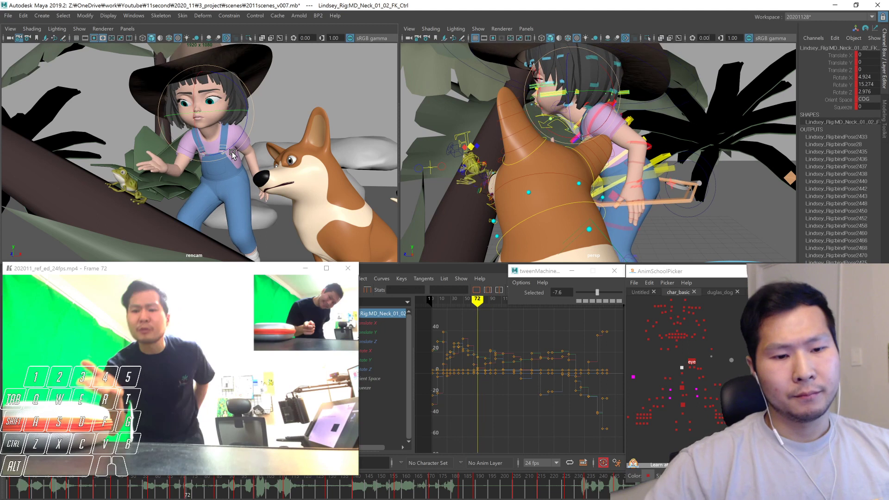
Play back and scrub the shot up to frame 142, comparing the girl's head poses with the reference footage
key(2)
key(alt+v)
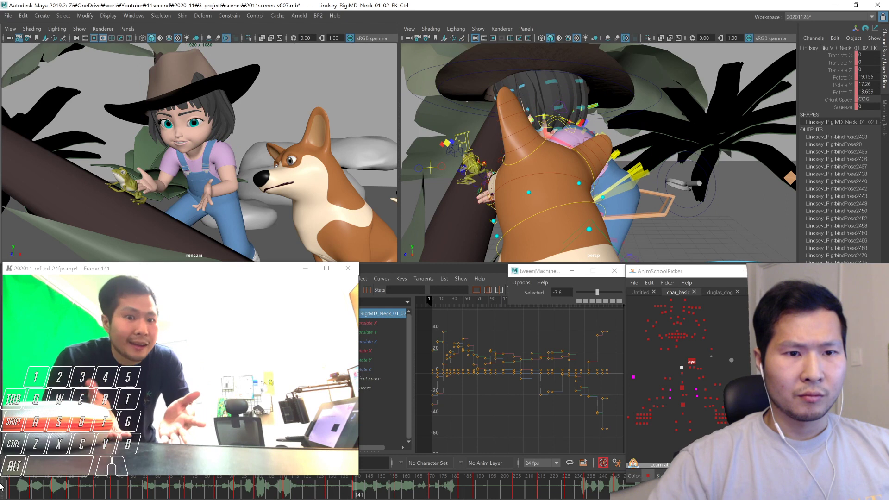
key(alt+v)
mouse_move(298, 488)
mouse_down()
mouse_move(371, 484)
mouse_move(291, 484)
mouse_move(335, 481)
mouse_move(418, 454)
mouse_move(281, 485)
mouse_up()
click(680, 368)
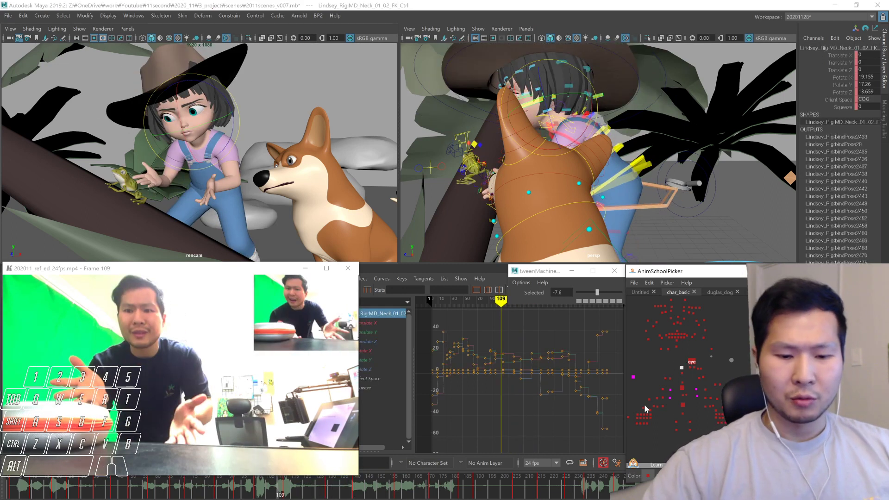
key(comma)
click(230, 492)
key(alt+v)
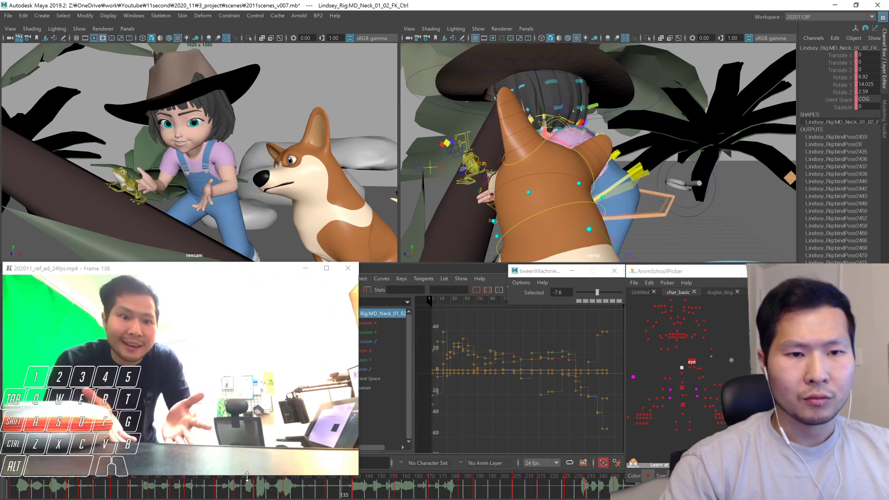
key(alt+v)
drag(274, 491, 360, 490)
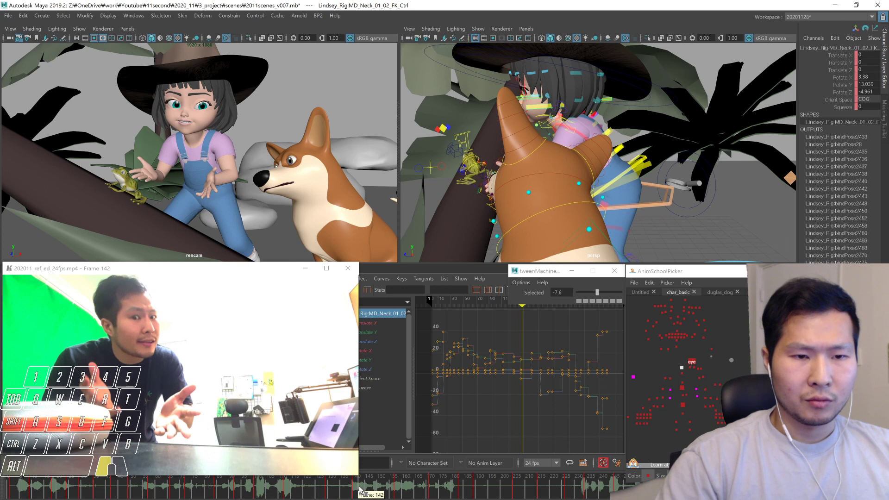
At frame 142, rotate the upper neck control to about 12.7, 29.1, 16.3 and the lower one to about -5.9, 12.1, -0.4
key(alt+comma)
key(alt+comma)
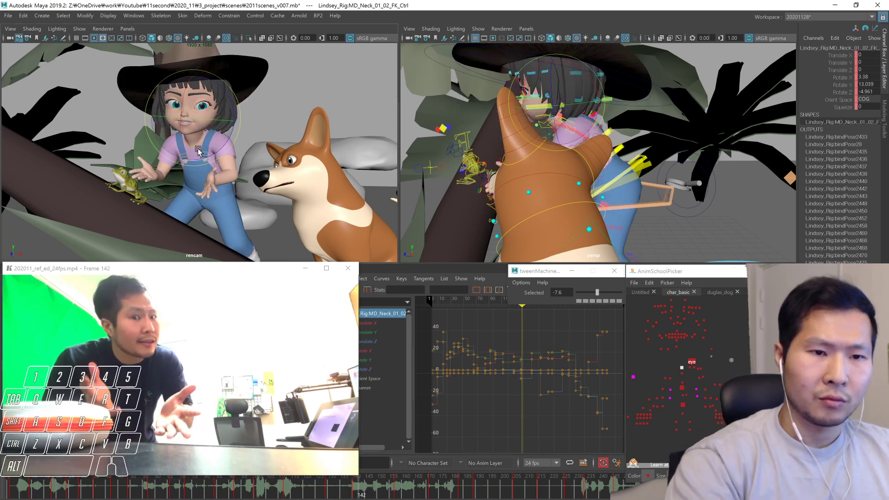
key(alt+period)
key(alt+period)
drag(214, 146, 217, 140)
click(682, 372)
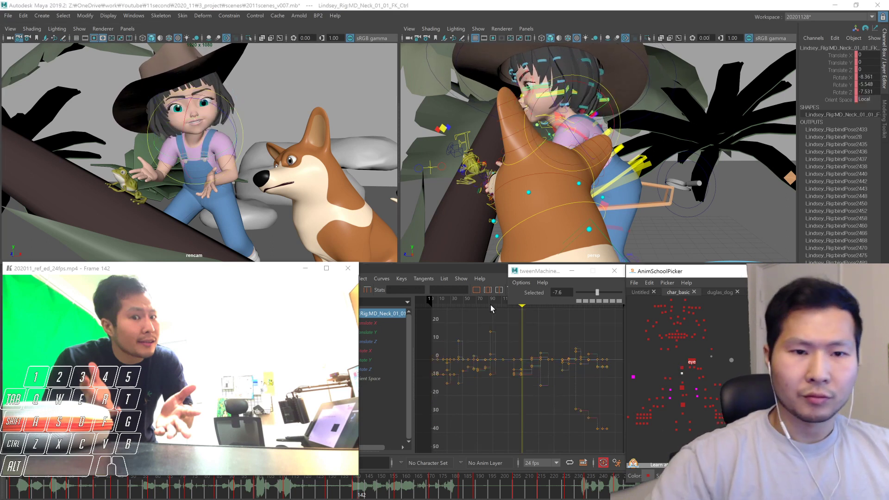
drag(232, 154, 226, 158)
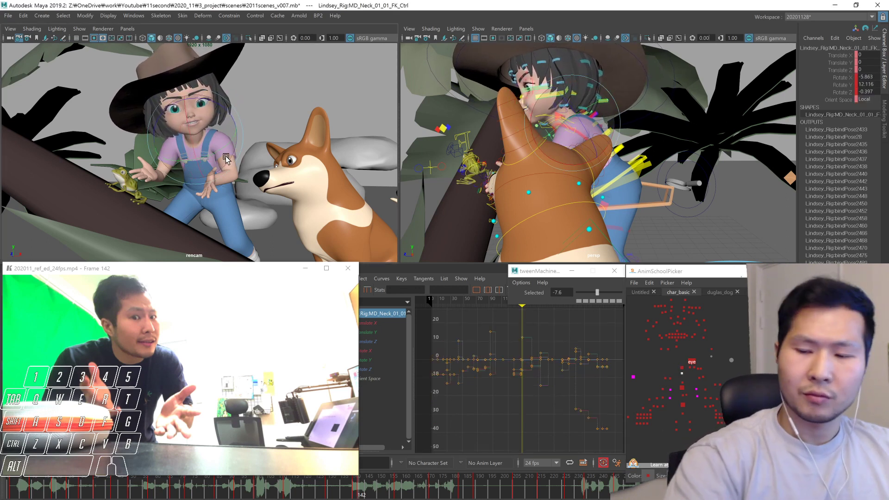
Tween both neck controls at frame 140 to 100 and check the head pose against the surrounding frames
shift+click(681, 368)
drag(597, 292, 627, 290)
key(ctrl+z)
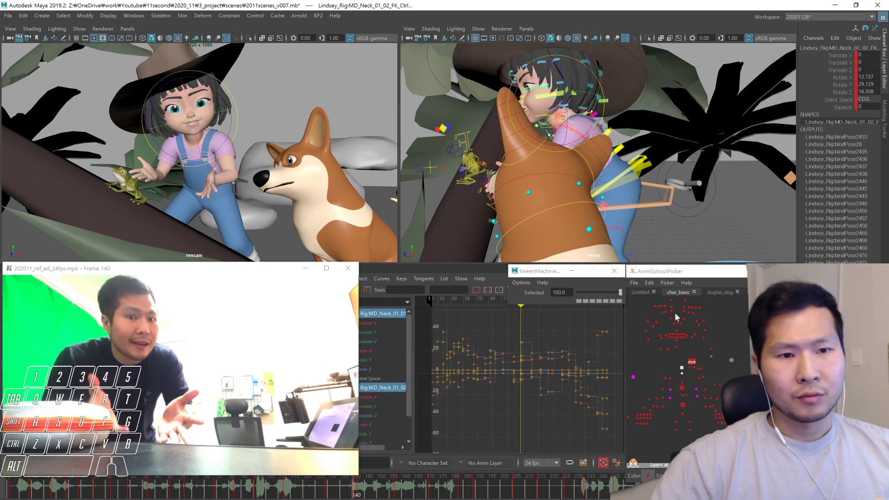
key(comma)
key(comma)
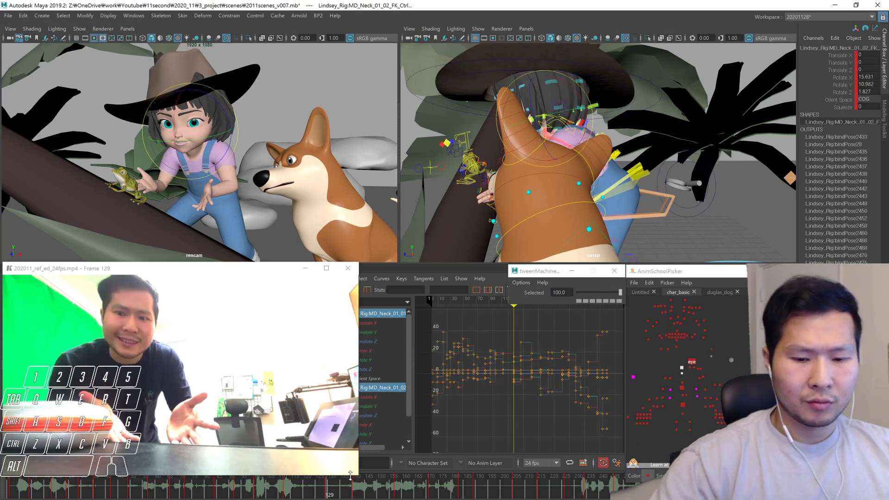
click(356, 484)
click(351, 486)
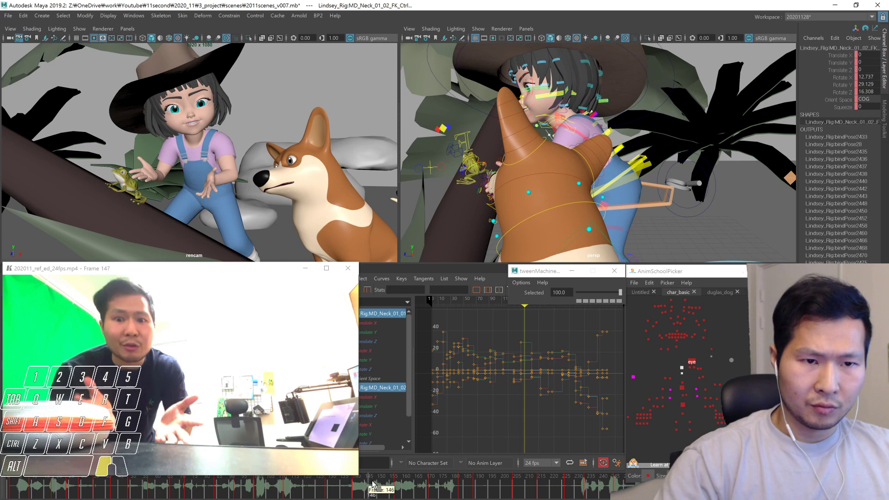
At frame 149, rotate the girl's upper neck control and tween the lower neck control to 46.7
click(378, 483)
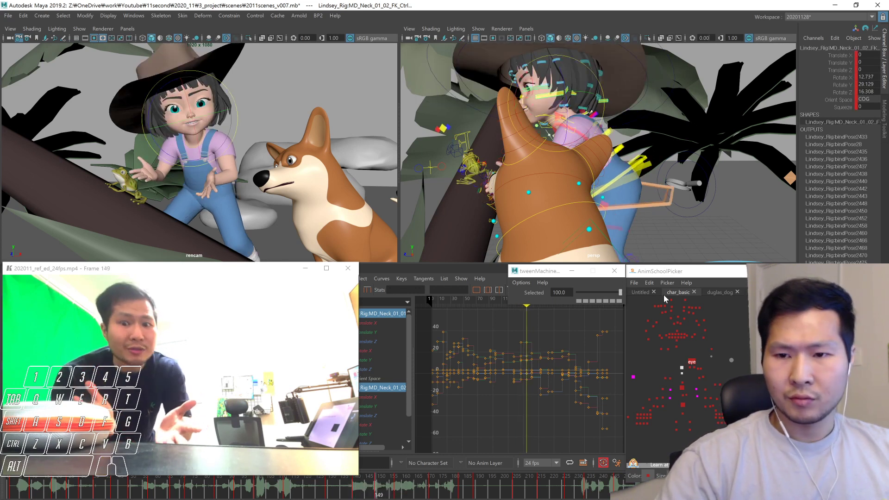
click(681, 369)
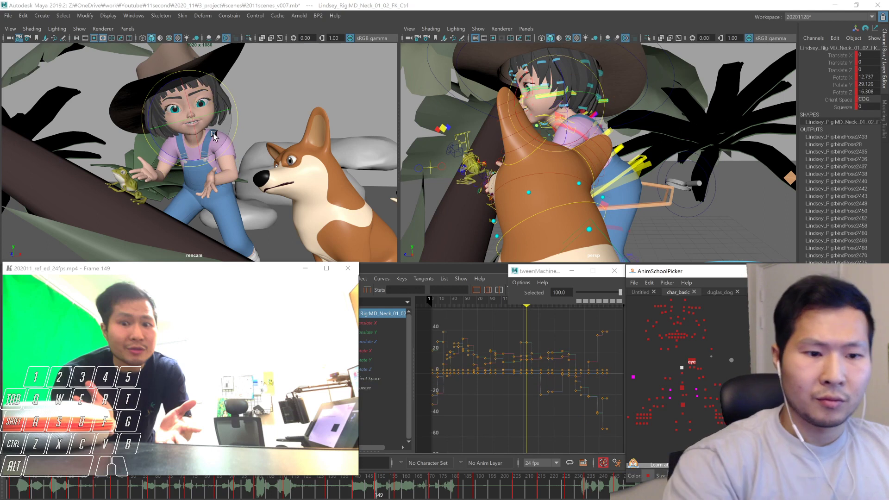
drag(222, 138, 197, 142)
click(681, 373)
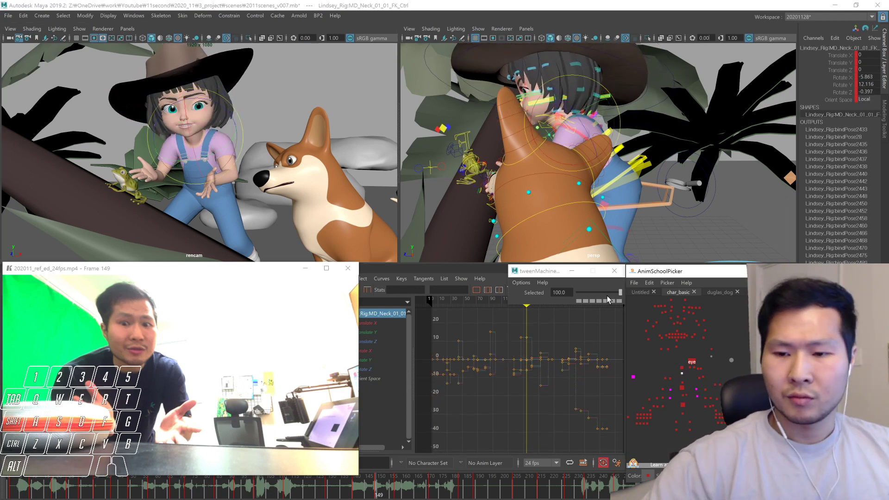
click(607, 293)
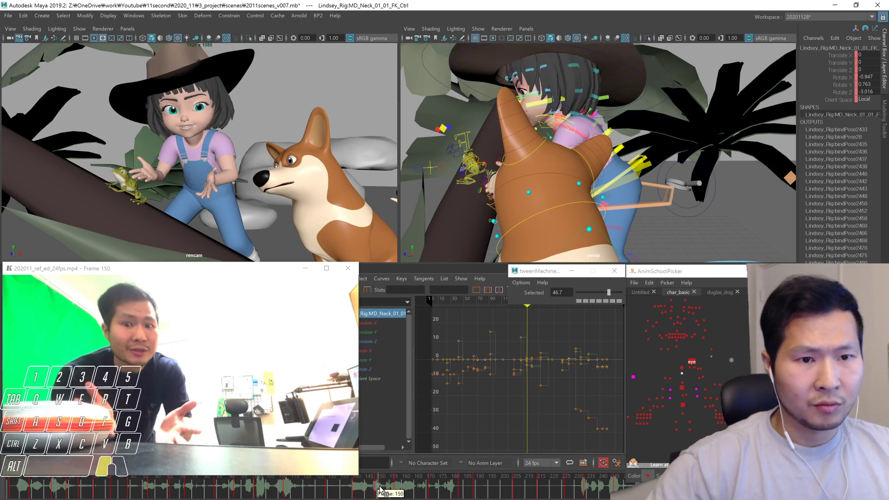
Scrub and play back the shot through frame 170 to check the girl's head turn, and clear the selection
click(398, 484)
drag(399, 484, 298, 489)
key(alt+v)
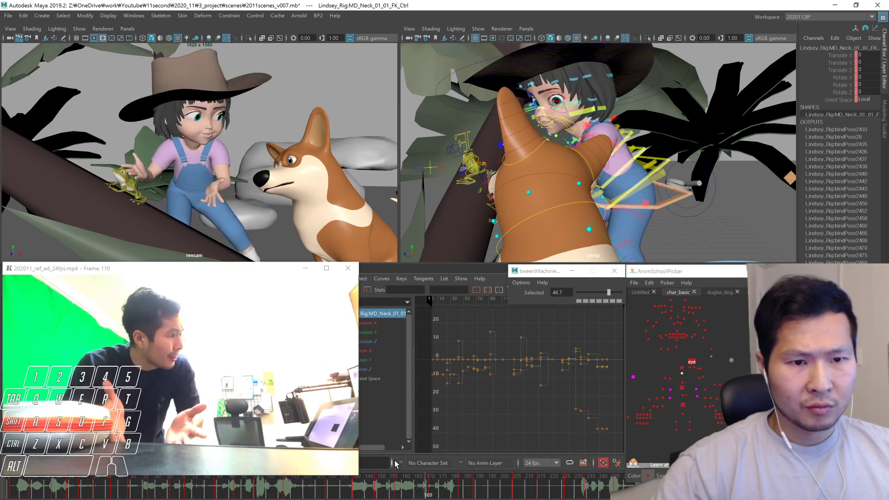
click(725, 359)
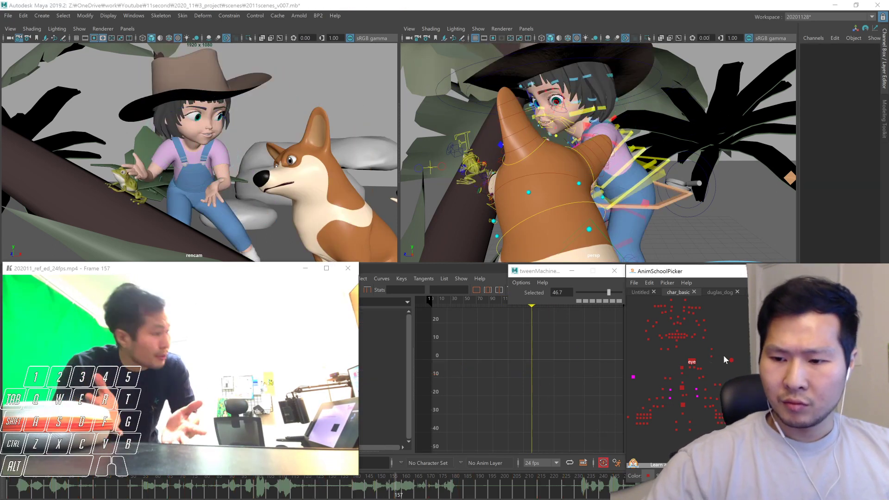
Select all of the girl's controls at frame 149 and tween the whole pose to 0
click(692, 360)
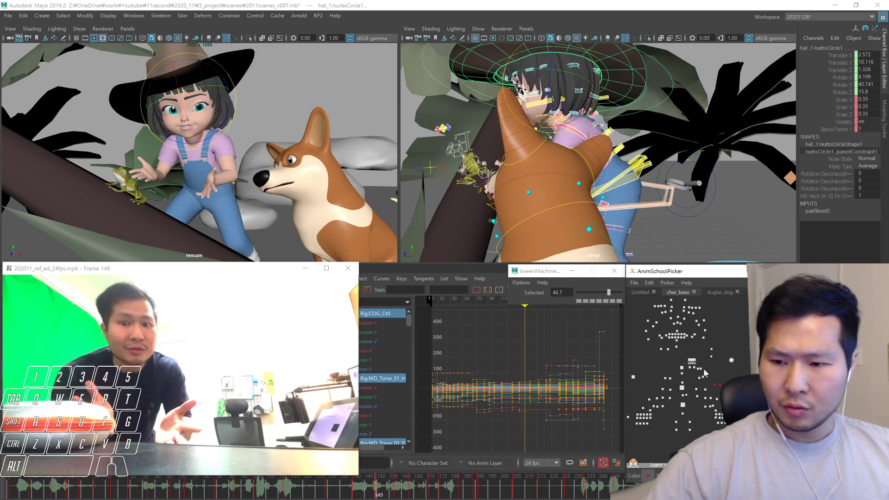
click(692, 360)
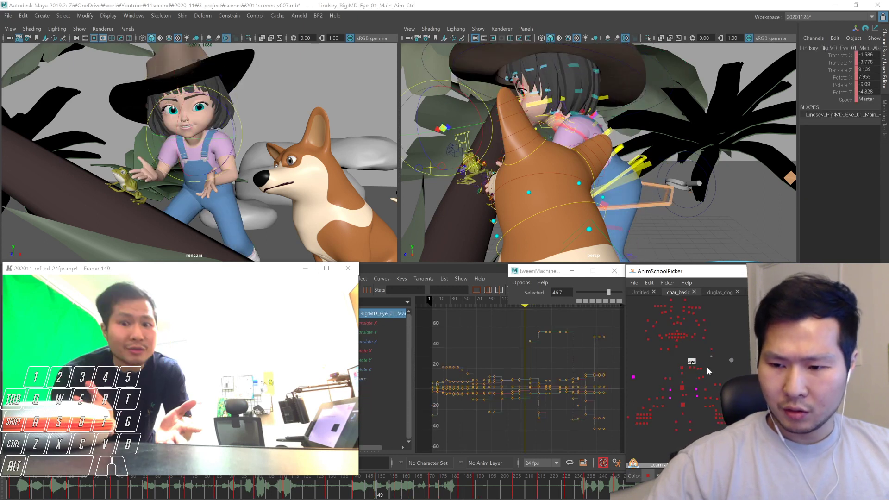
click(678, 369)
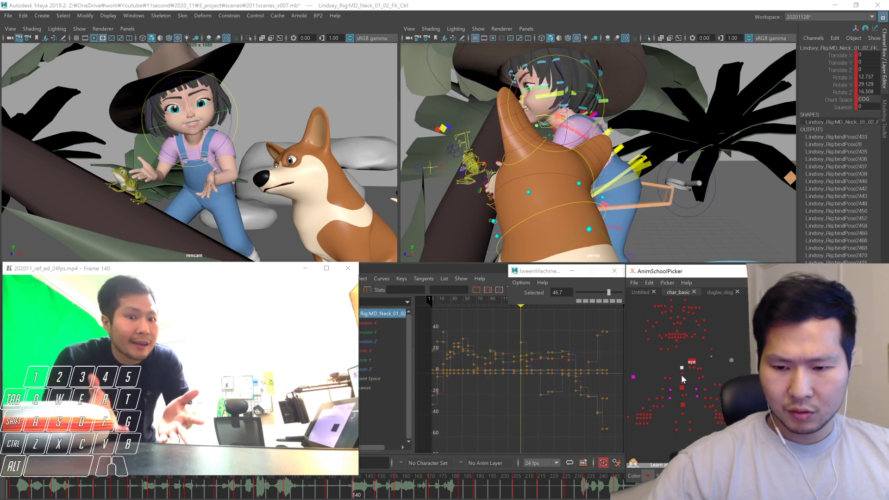
drag(704, 357, 693, 373)
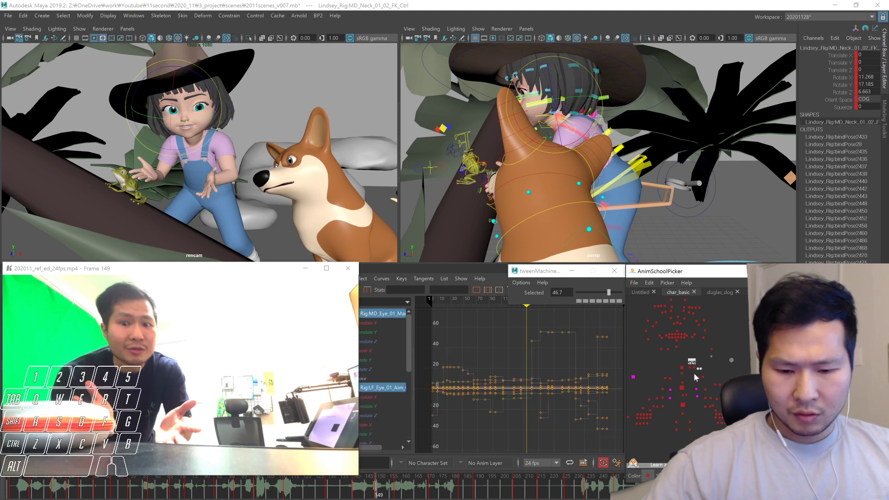
click(730, 360)
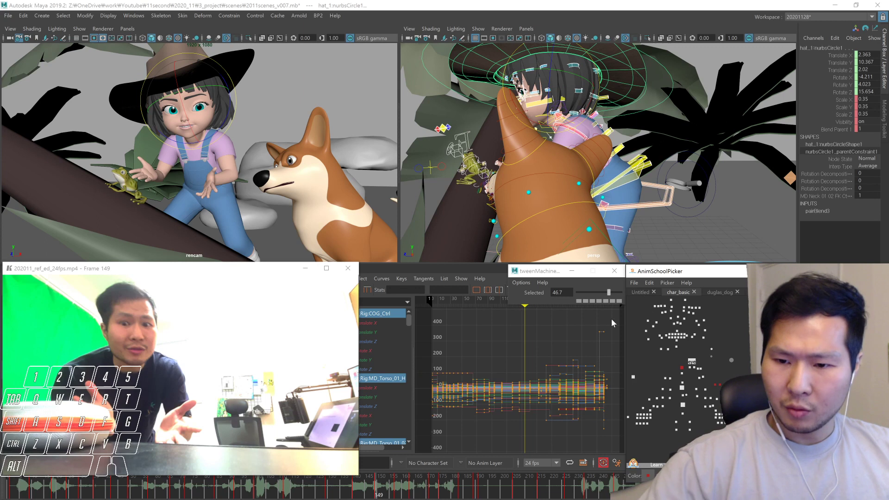
text(0)
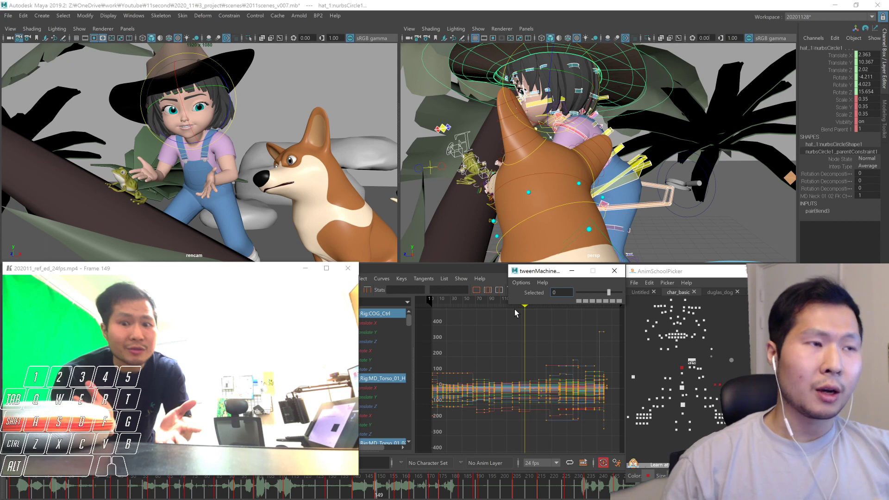
key(Return)
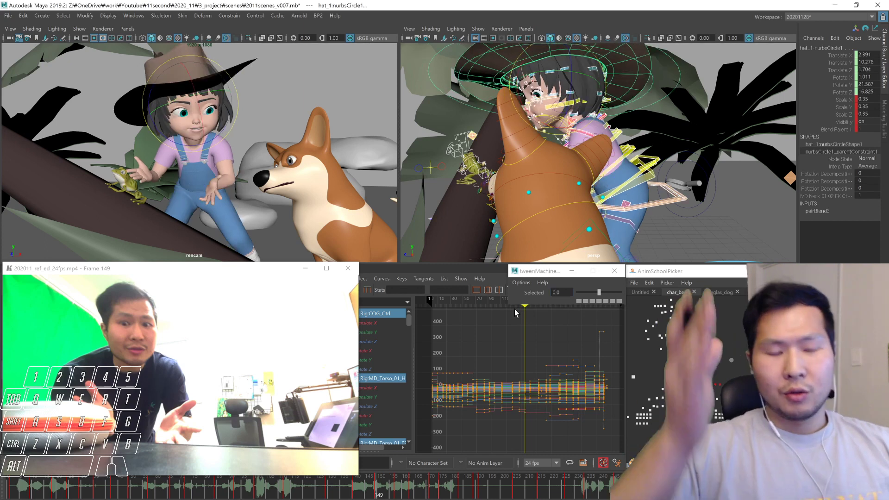
At frame 149, tween the girl's COG control to -72.8 after comparing the neighbouring keys
key(comma)
key(period)
key(period)
key(comma)
click(682, 403)
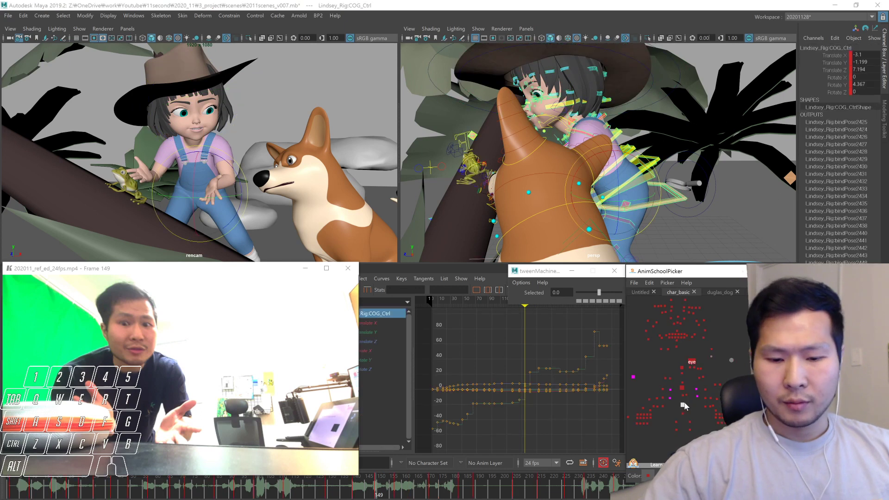
drag(586, 290, 581, 285)
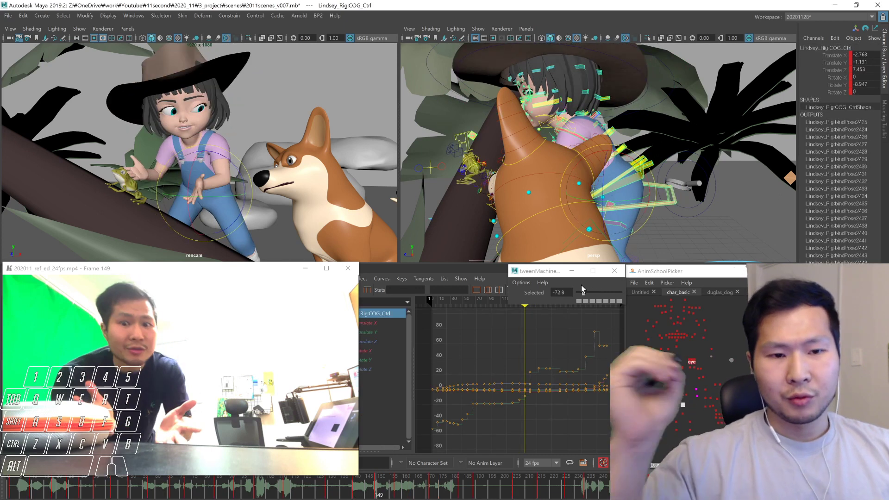
key(2)
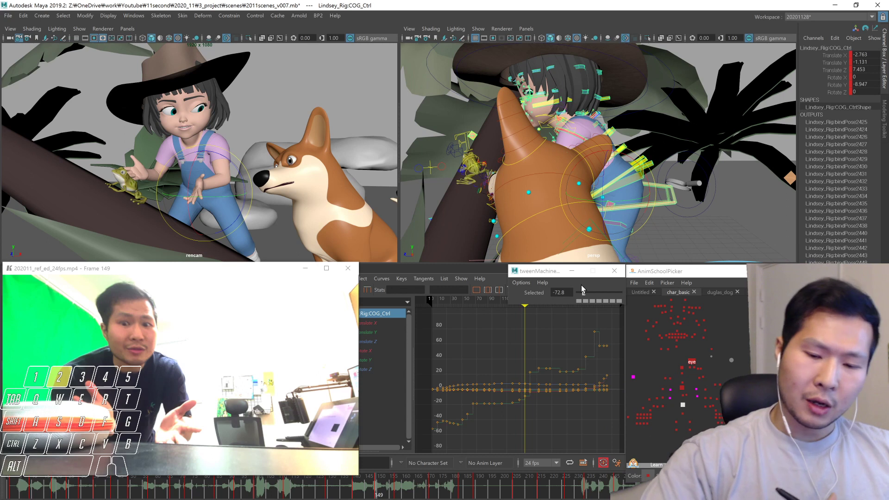
At frame 149, tween the girl's hip and leg controls to -75 and check them against the previous key
drag(693, 410, 671, 435)
key(1)
key(1)
key(2)
key(2)
drag(583, 292, 588, 292)
key(1)
key(2)
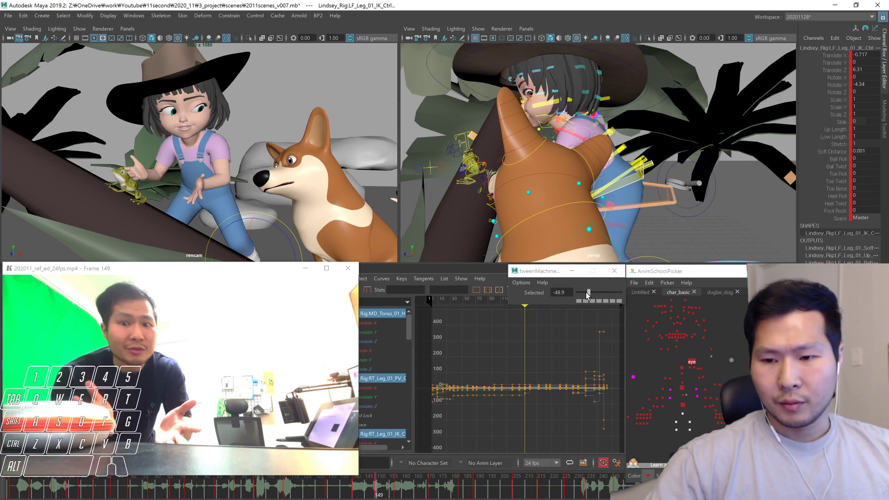
drag(588, 292, 583, 292)
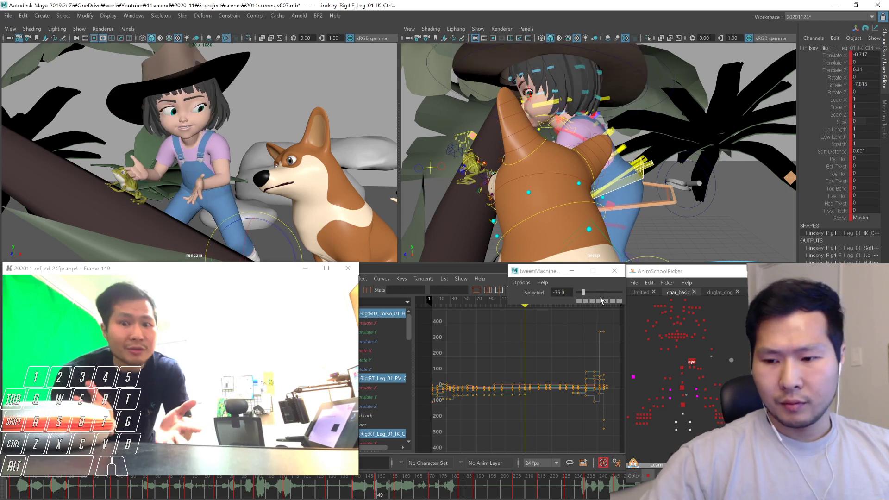
key(1)
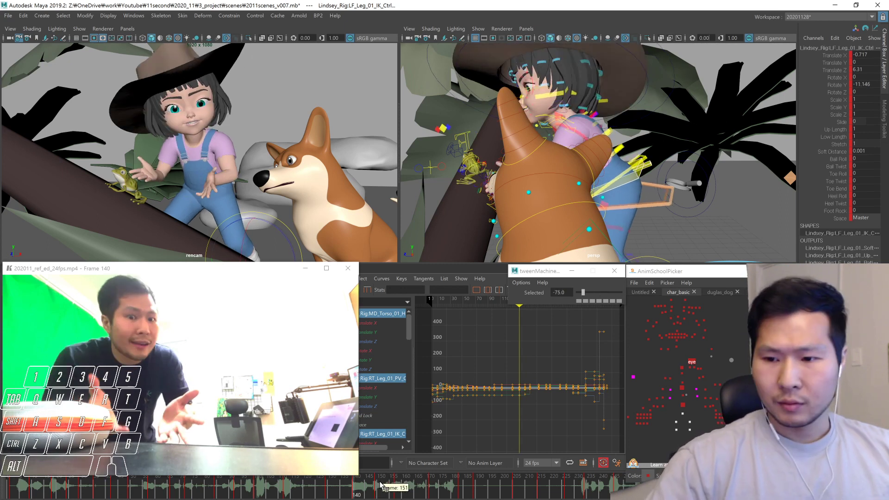
At frame 149, tween the girl's main eye aim control to -100 and move it to about -2.5, -4.0, 9.4
click(691, 361)
key(period)
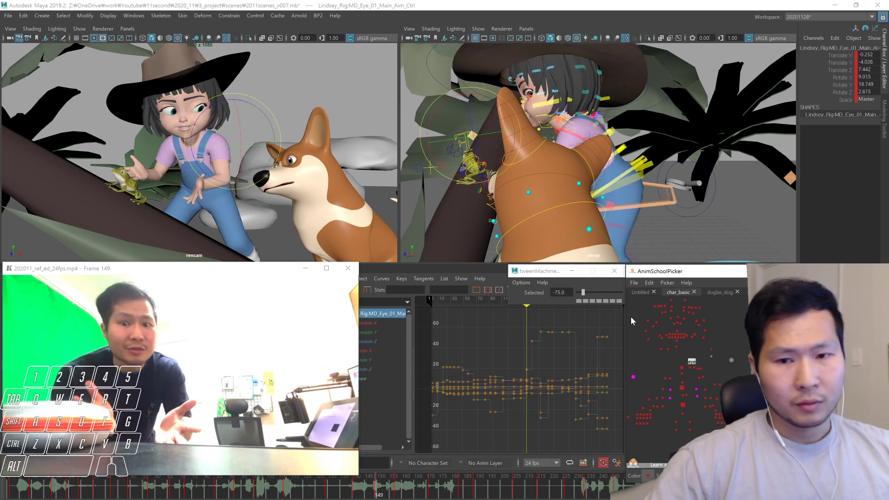
drag(584, 292, 585, 292)
key(1)
key(1)
key(alt+v)
key(period)
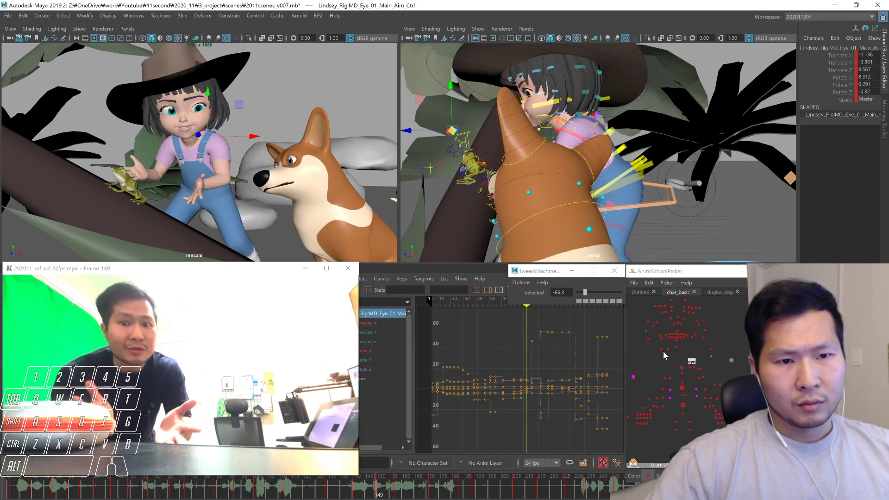
drag(584, 292, 562, 298)
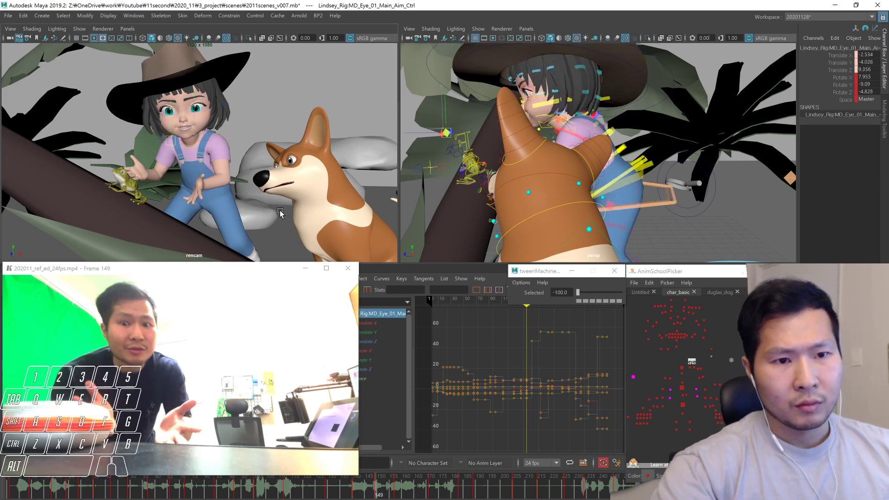
Step back and forth through the keys around frames 129 to 149 to compare the girl's eye direction
key(comma)
key(comma)
key(period)
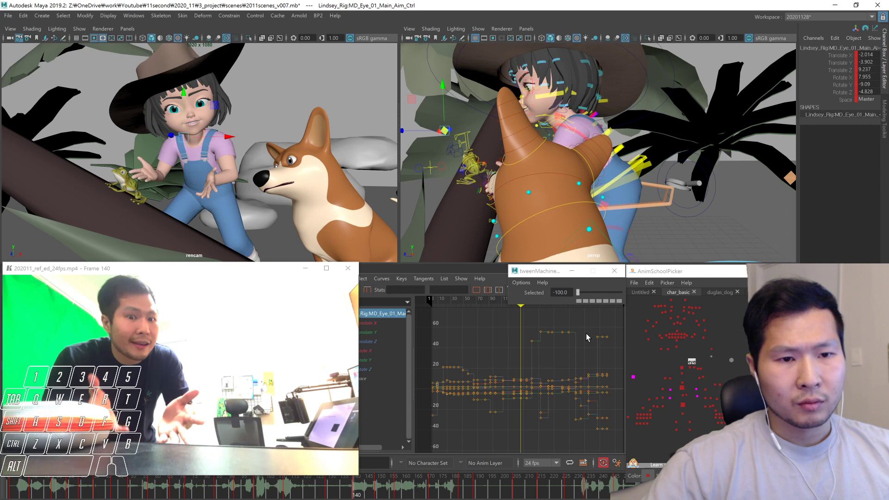
key(comma)
key(comma)
key(comma)
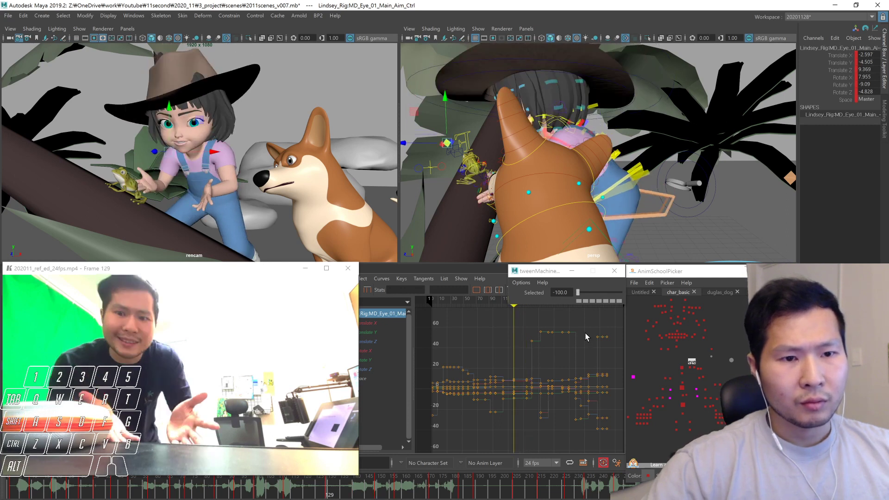
key(period)
key(period)
key(period)
key(period)
key(period)
key(comma)
key(comma)
key(comma)
key(comma)
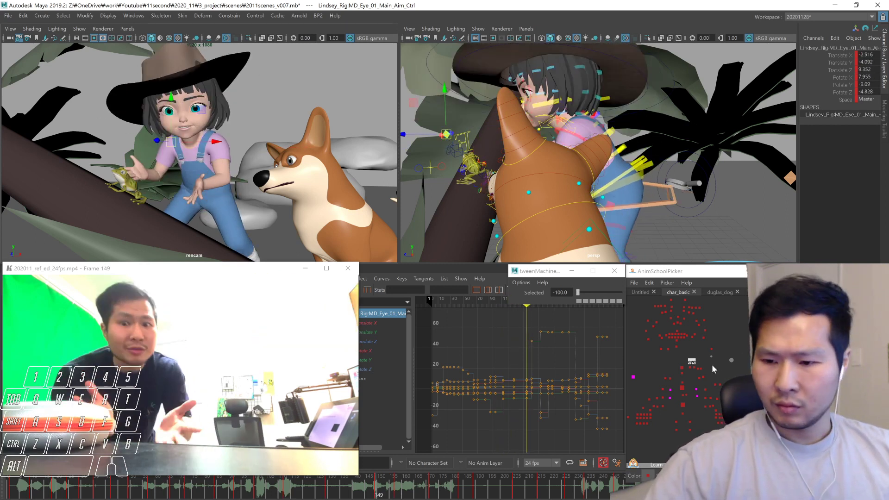
Reselect the girl's main eye aim control and move it to about -3.0, -4.7, 9.5 at frame 129
drag(708, 360, 685, 388)
key(comma)
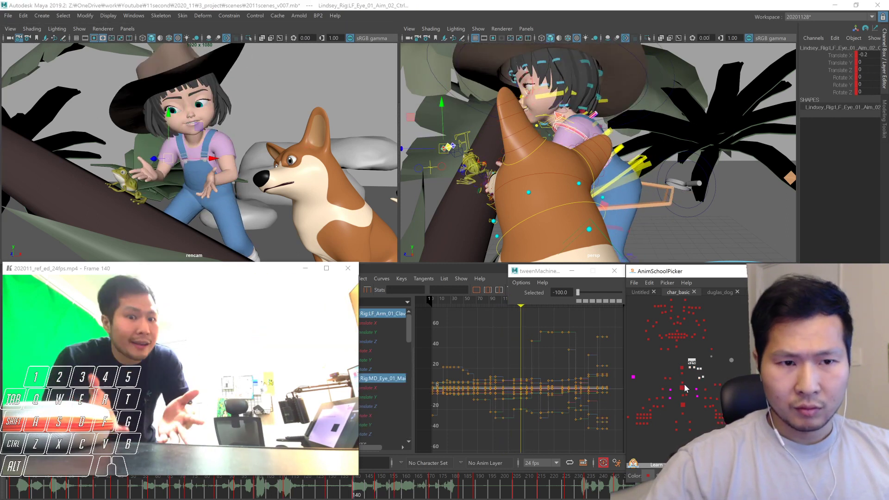
key(period)
click(692, 362)
key(comma)
key(period)
middle_drag(276, 228, 295, 219)
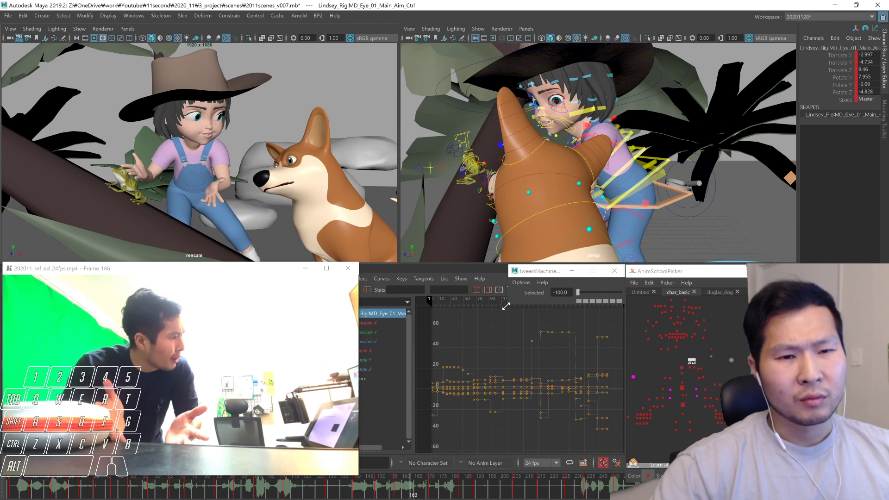
Play back and scrub the shot around frames 140 to 156, comparing the girl's eye aim and head turn with the reference
click(243, 480)
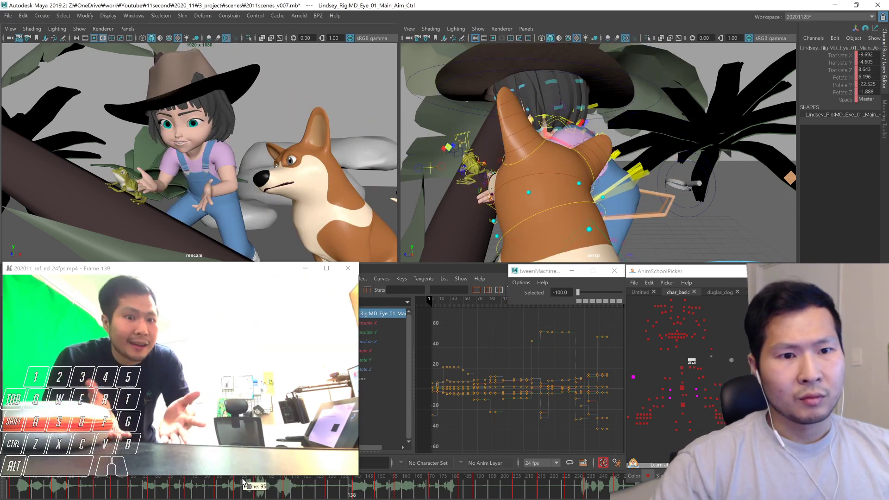
key(alt+v)
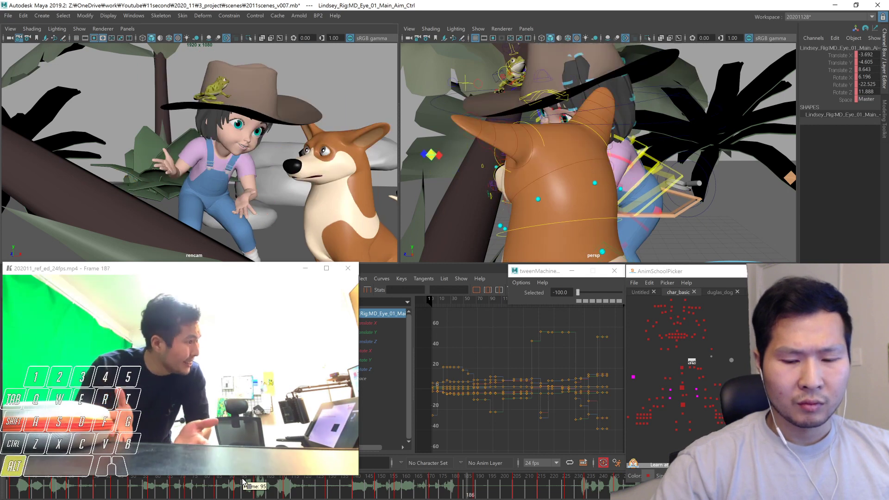
click(361, 488)
key(alt+v)
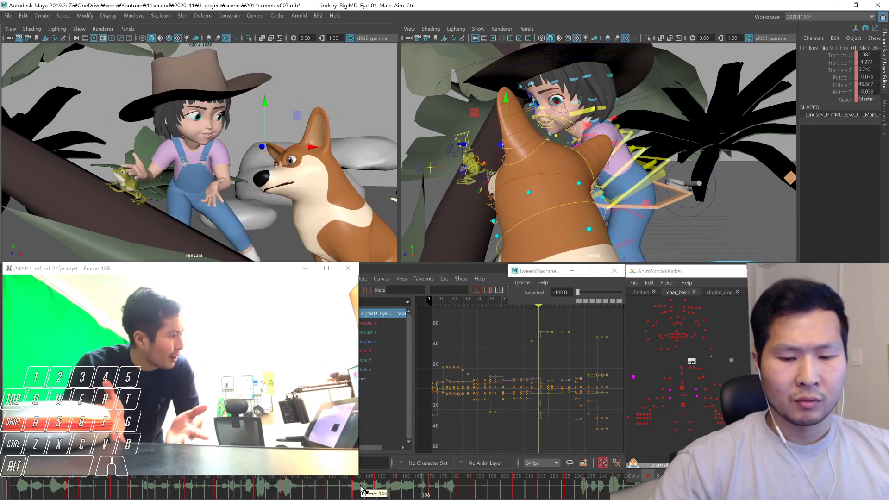
click(362, 489)
key(alt+v)
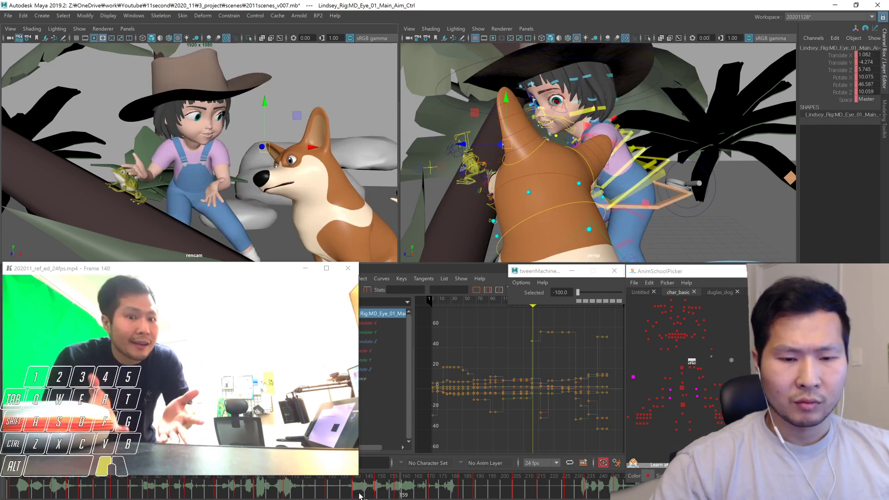
click(361, 494)
drag(369, 496, 380, 492)
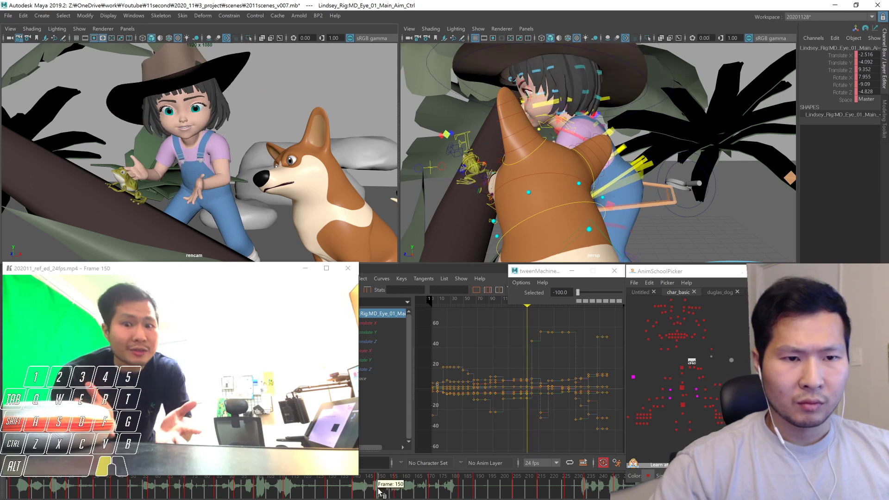
click(681, 367)
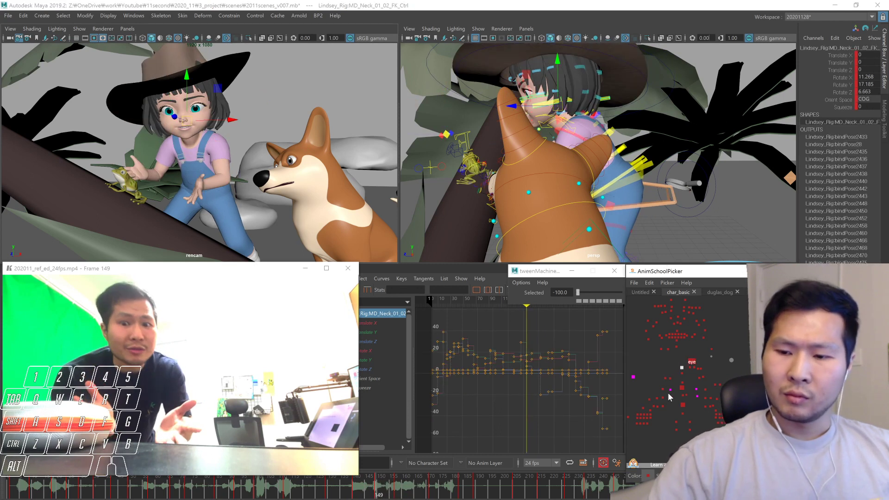
click(329, 494)
key(alt+v)
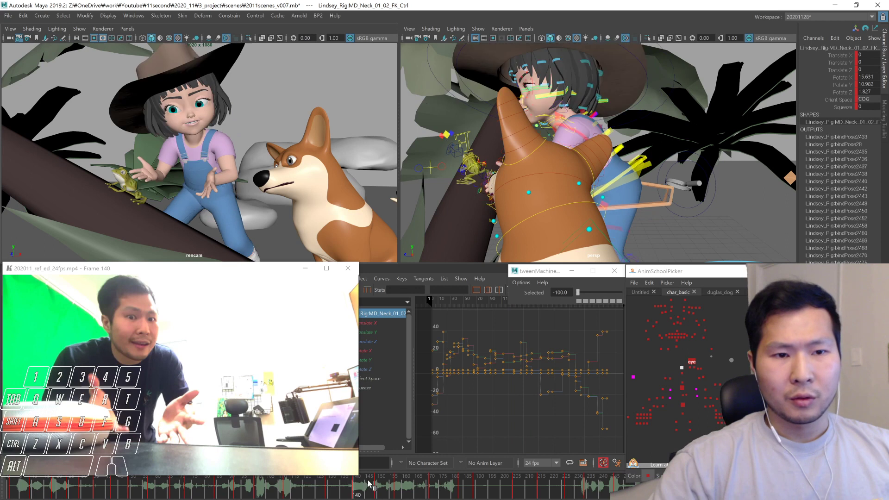
drag(509, 392, 508, 393)
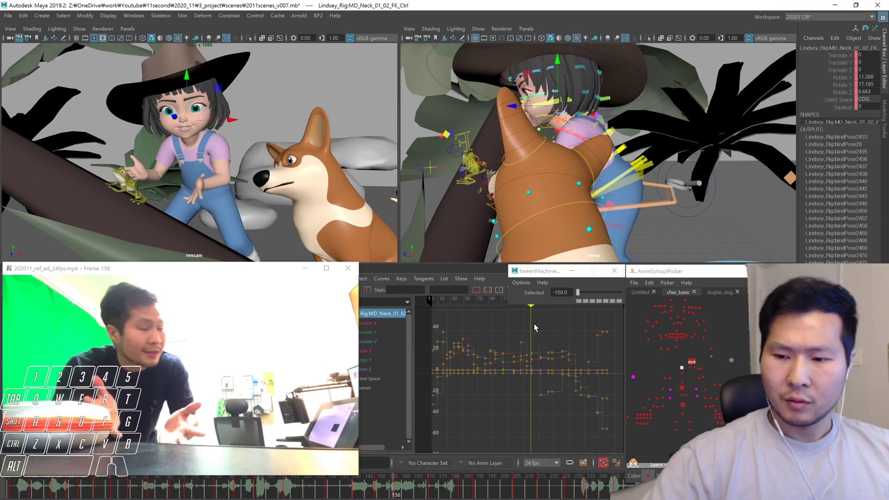
key(1)
key(1)
At frame 140, rotate the girl's middle torso control to about 0.7, 6.5, -1.4
click(681, 382)
key(1)
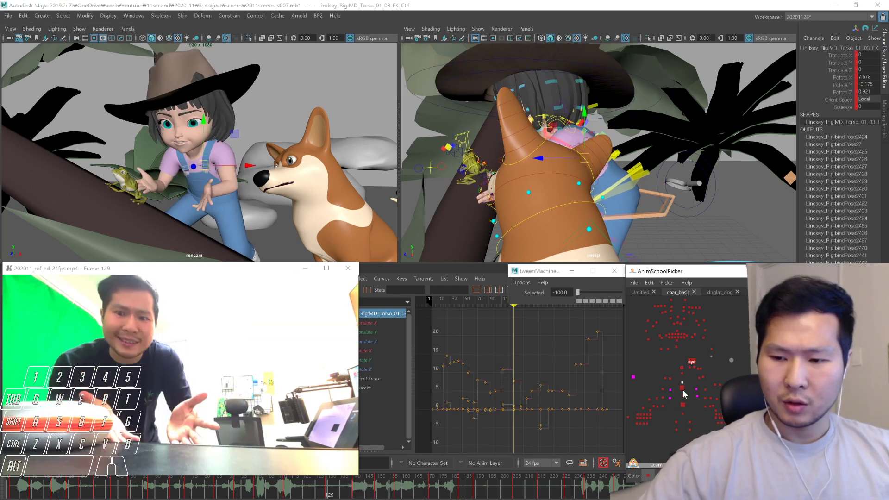
click(676, 386)
click(682, 387)
key(2)
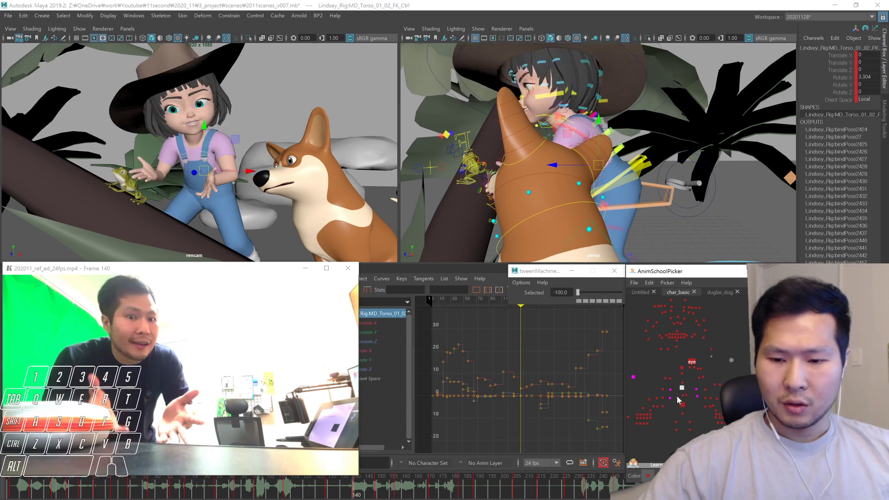
key(2)
key(1)
key(1)
key(2)
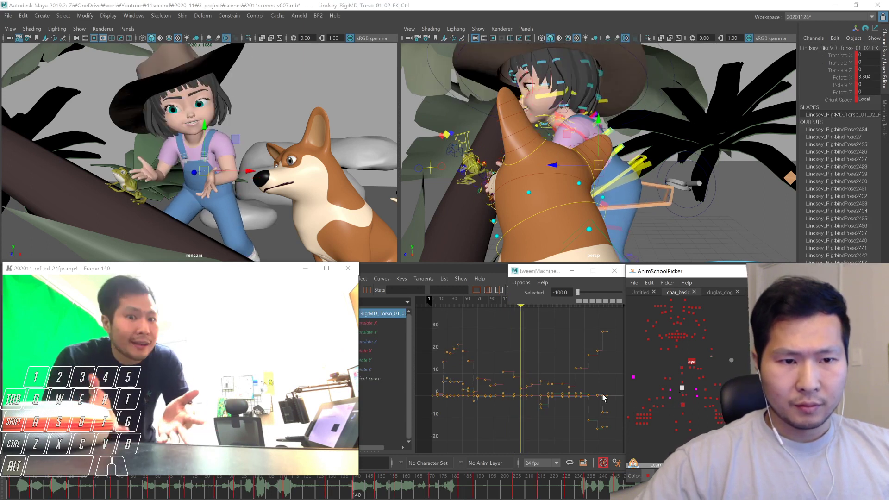
key(e)
click(224, 171)
drag(225, 174, 228, 172)
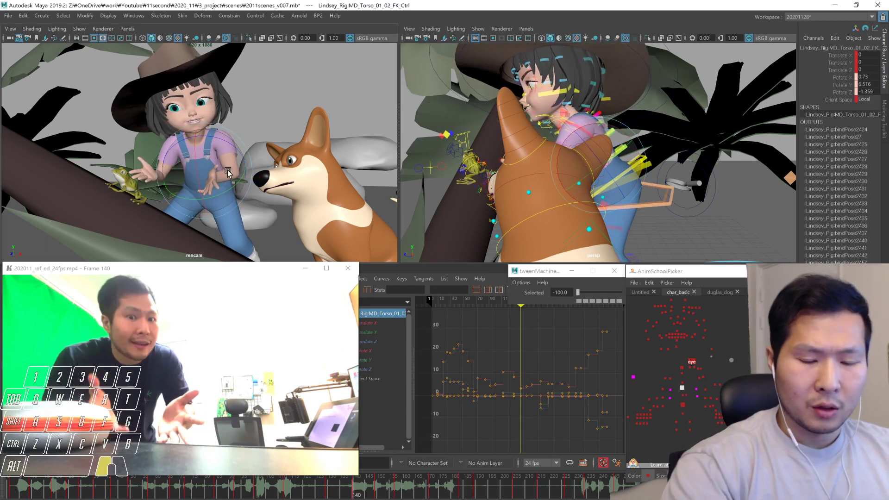
Rotate the middle torso control at a following key to about 8.4, -0.2, 0.9, replay the shot and clear the selection
key(1)
key(2)
key(2)
drag(226, 178, 223, 158)
key(2)
key(2)
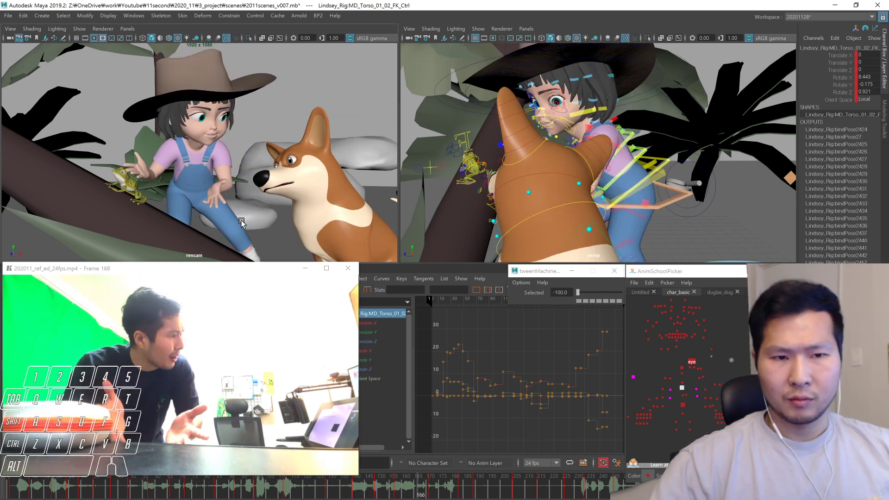
key(alt+v)
click(372, 485)
click(701, 366)
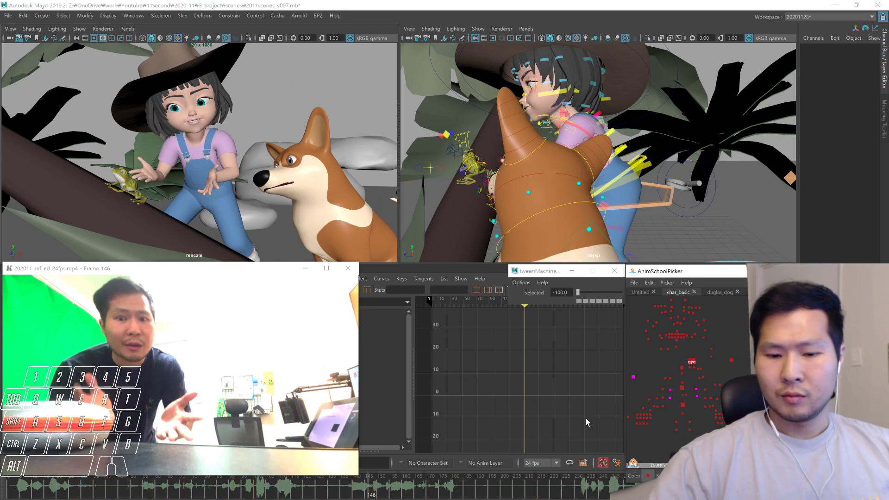
Replay the shot past frame 184 and select the girl's body, arm, hand and leg controls without the face, hair and hat controls
mouse_move(458, 493)
mouse_down()
mouse_move(487, 492)
mouse_move(446, 486)
mouse_move(475, 484)
mouse_move(452, 488)
mouse_move(463, 490)
mouse_up()
key(alt+v)
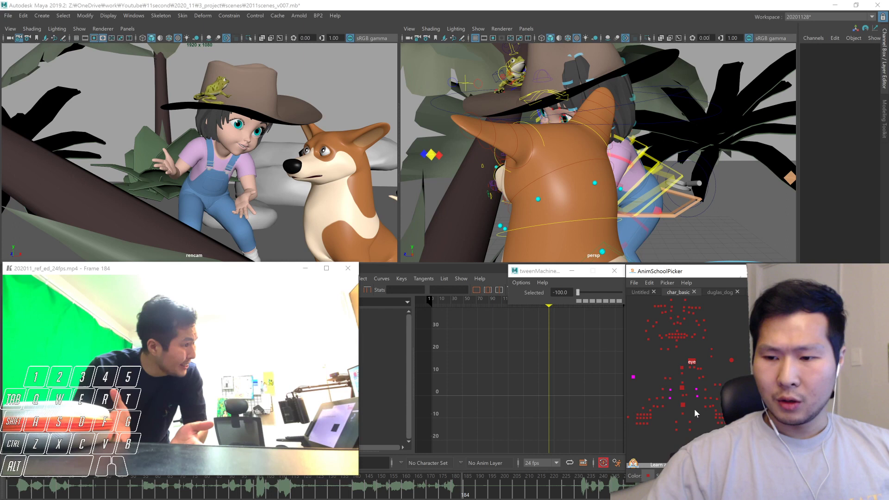
click(719, 381)
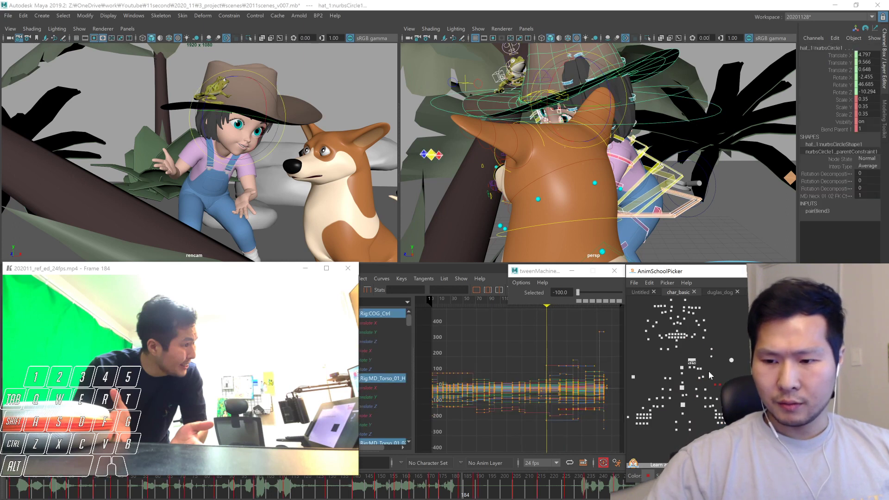
click(716, 376)
click(711, 356)
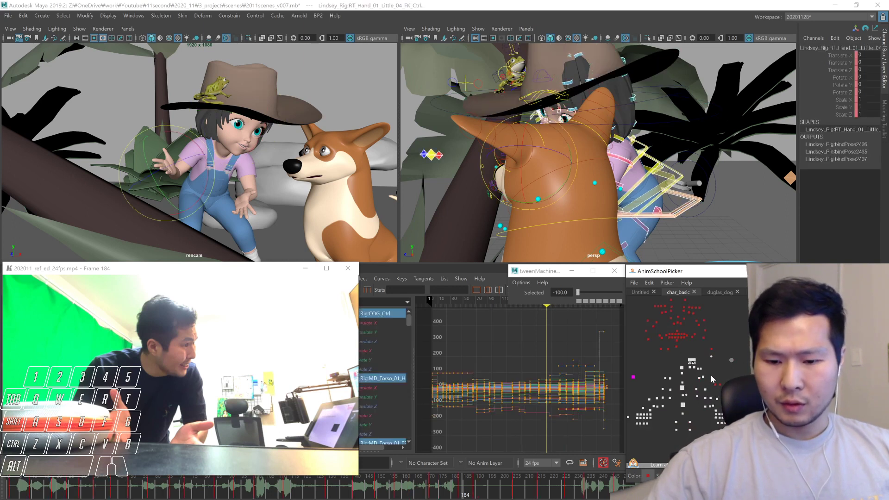
Compare the neighbouring keys and blend the selected body controls at frame 183 with a tween value of -72.8
key(comma)
key(comma)
key(period)
key(period)
key(period)
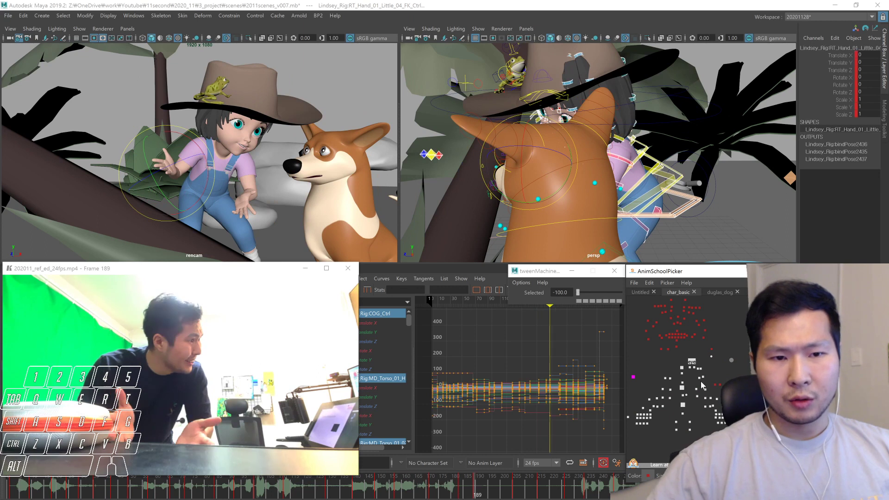
key(comma)
key(comma)
key(comma)
key(period)
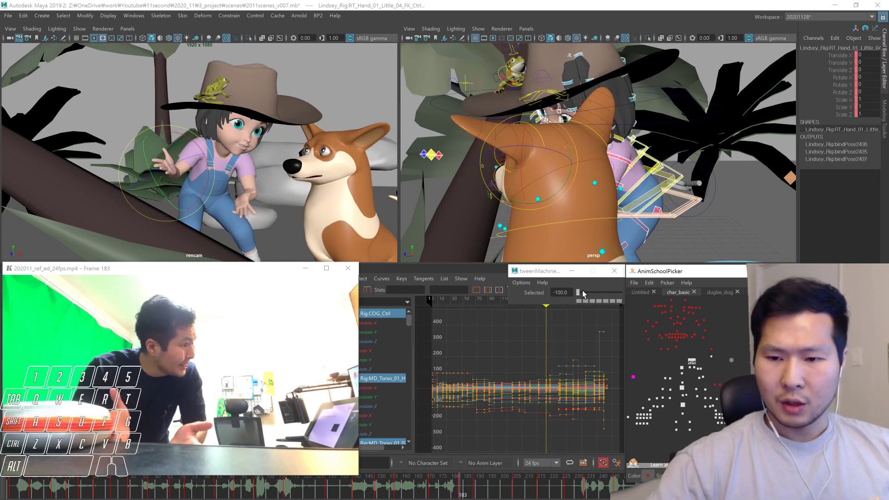
drag(579, 292, 584, 292)
key(comma)
key(period)
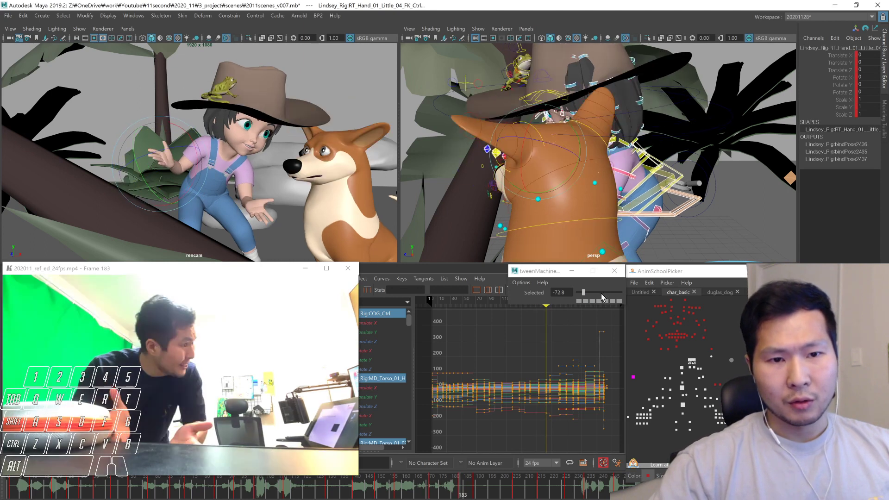
Replay and scrub frames 175 to 224, comparing the girl's body poses with the reference footage
key(1)
key(2)
key(period)
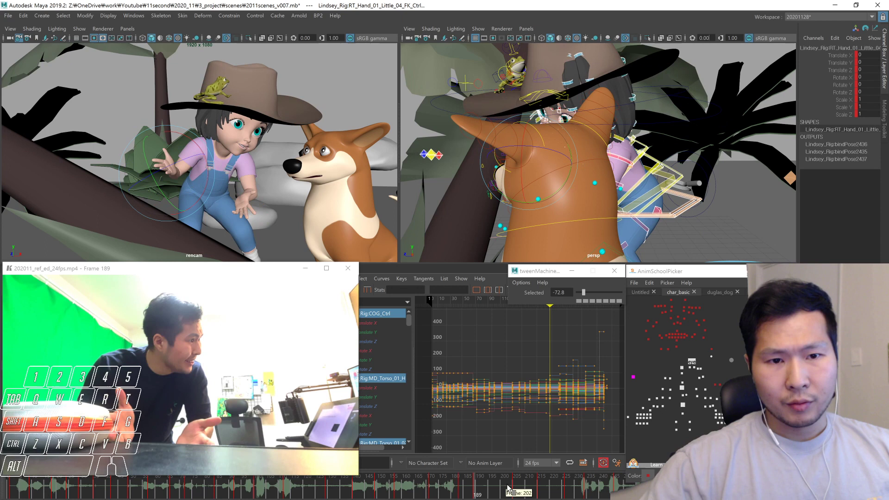
drag(466, 484, 442, 491)
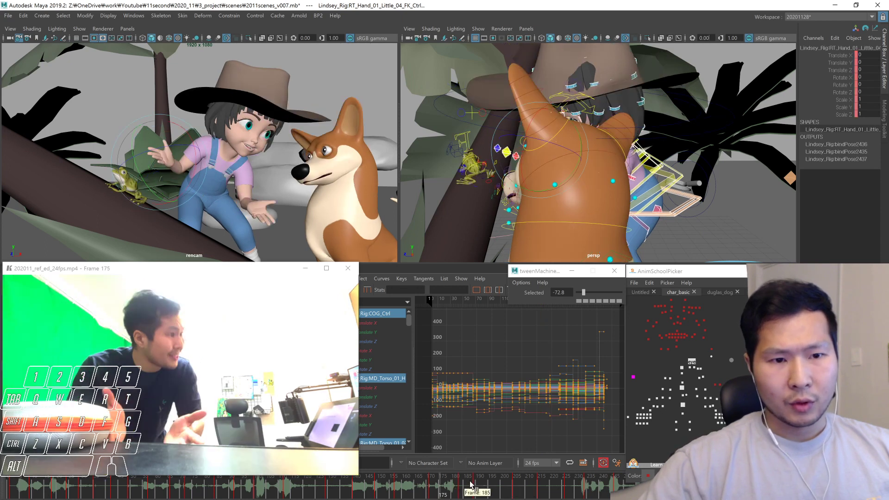
key(alt+v)
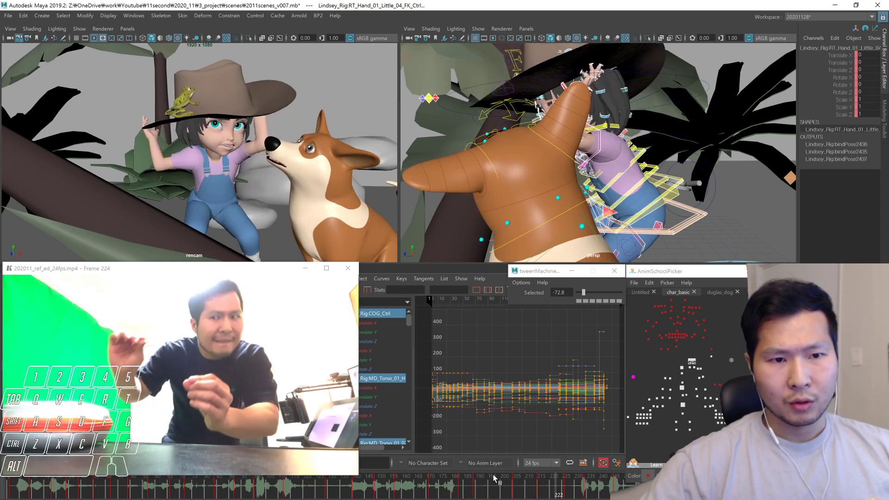
key(alt+v)
click(453, 487)
key(alt+v)
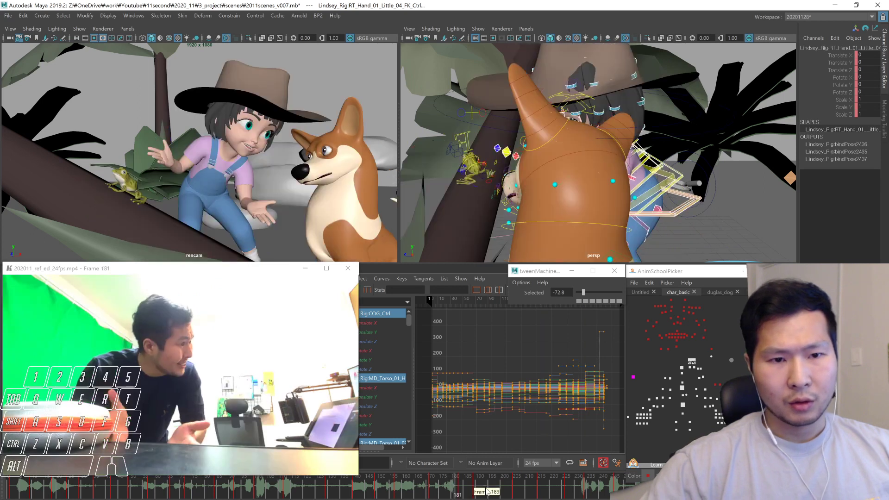
click(485, 491)
key(alt+v)
drag(488, 488, 466, 488)
Flip between the girl's neighbouring body keys and undo the last pose change
key(comma)
key(period)
key(comma)
key(period)
key(ctrl+z)
key(comma)
key(period)
Select the girl's two upper torso FK controls, blend their pose with a tween value of -73.9 and replay the shot
drag(675, 394, 685, 375)
key(comma)
key(period)
drag(580, 292, 583, 292)
key(comma)
key(period)
key(period)
click(435, 479)
key(alt+v)
key(alt+v)
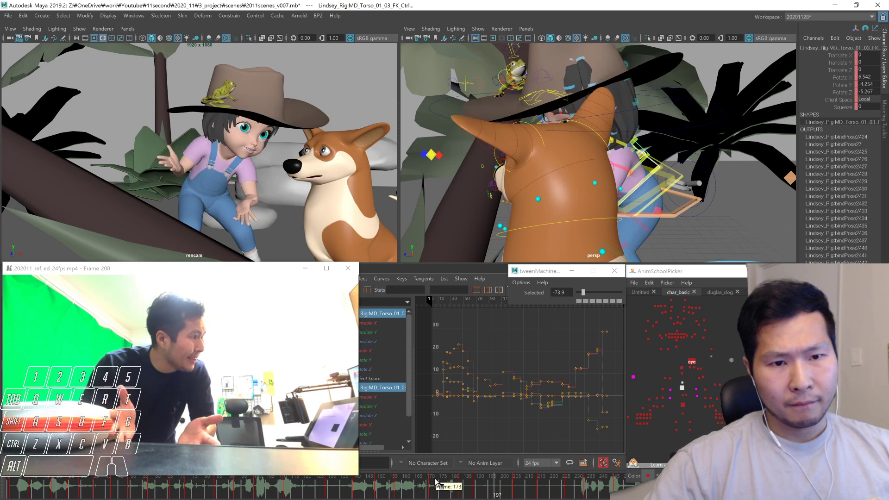
At frame 205, blend the two upper torso controls with a tween value of -53.3 and scrub on to frame 222
drag(454, 498, 525, 492)
key(2)
key(2)
key(2)
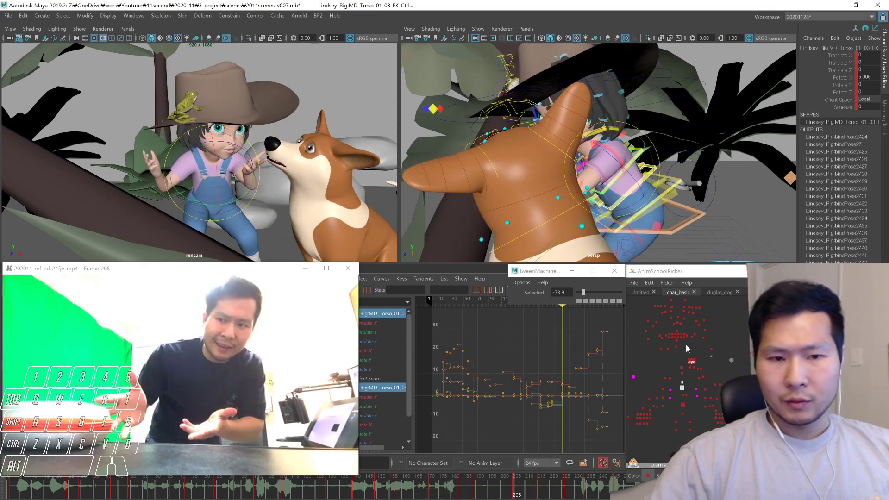
drag(579, 296, 588, 295)
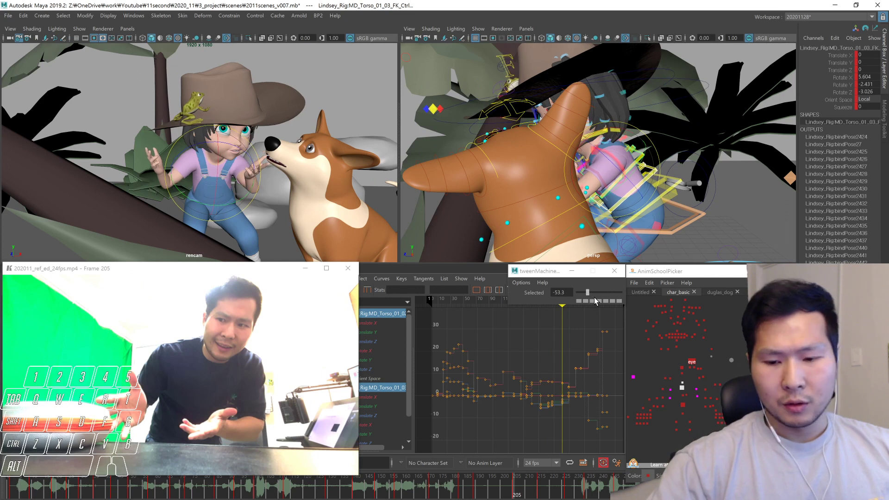
key(period)
key(period)
key(period)
key(period)
key(period)
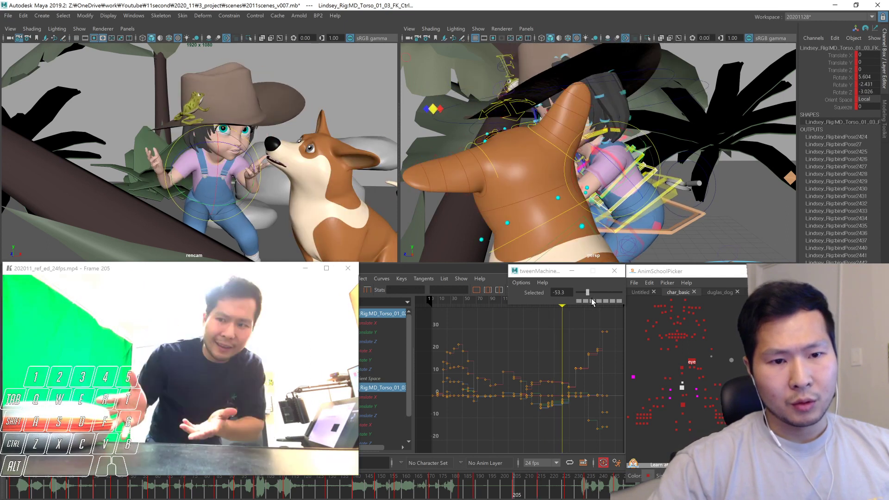
drag(528, 485, 553, 485)
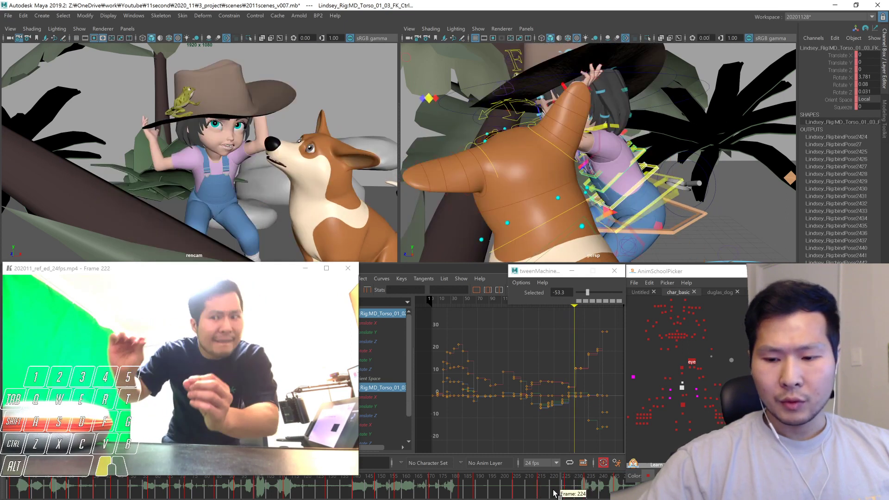
Select all of the girl's controls with the hat and blend a breakdown pose at frame 221 with a tween value of 0
click(730, 360)
click(720, 384)
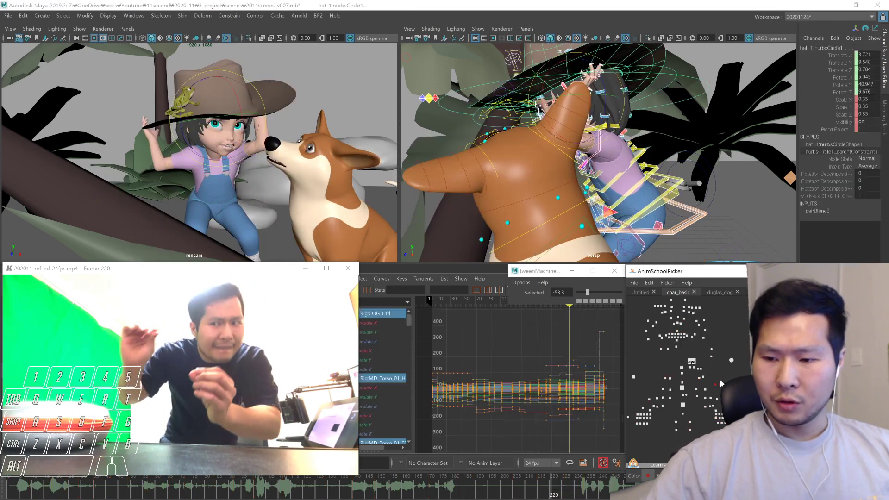
click(719, 372)
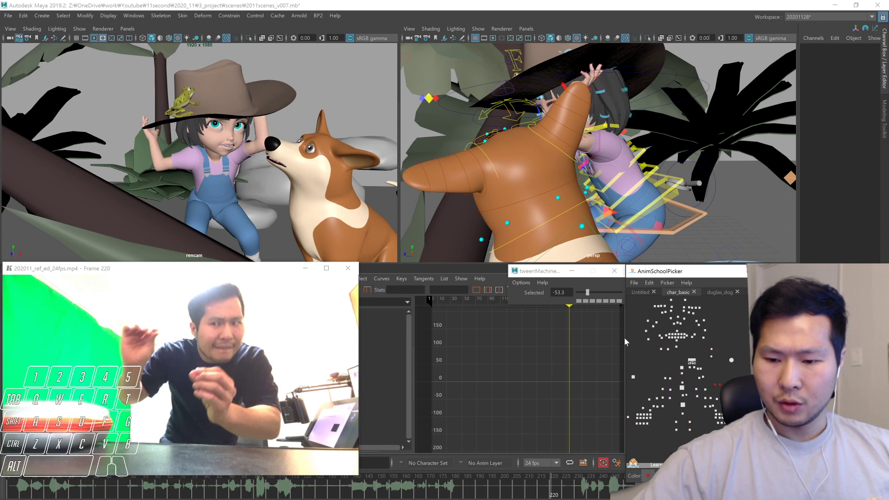
key(alt+period)
drag(567, 293, 534, 305)
text(0)
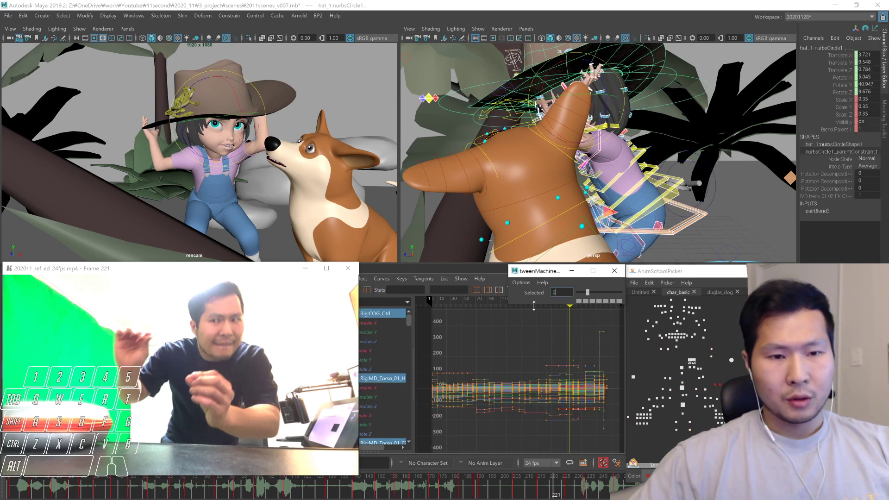
key(Return)
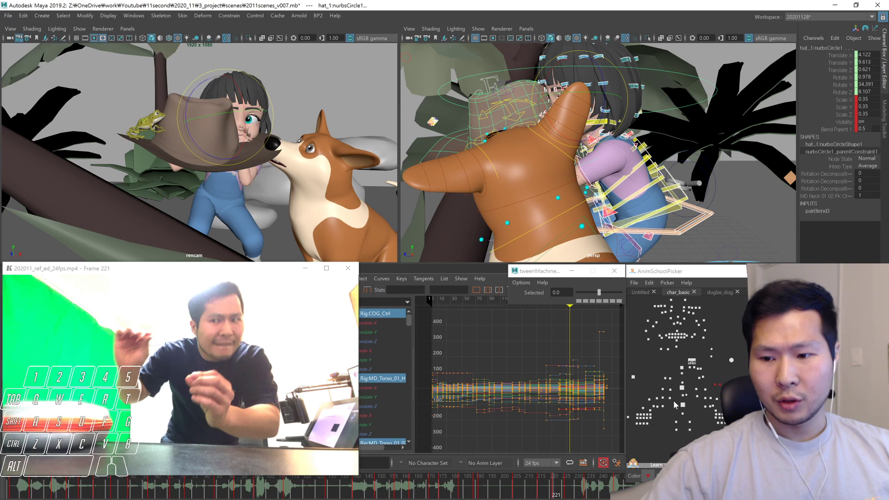
key(comma)
key(period)
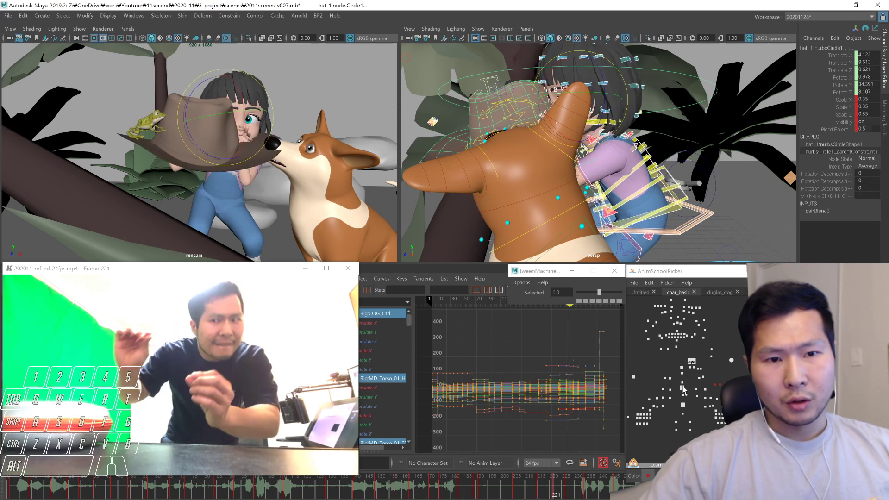
Select the parent constraints of both arm IK controls at frame 221 and set their tween value to 100
key(f)
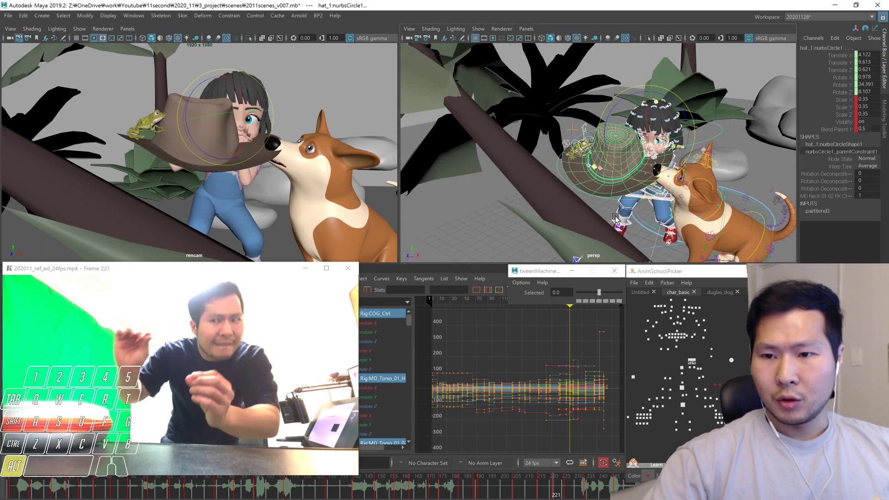
click(710, 406)
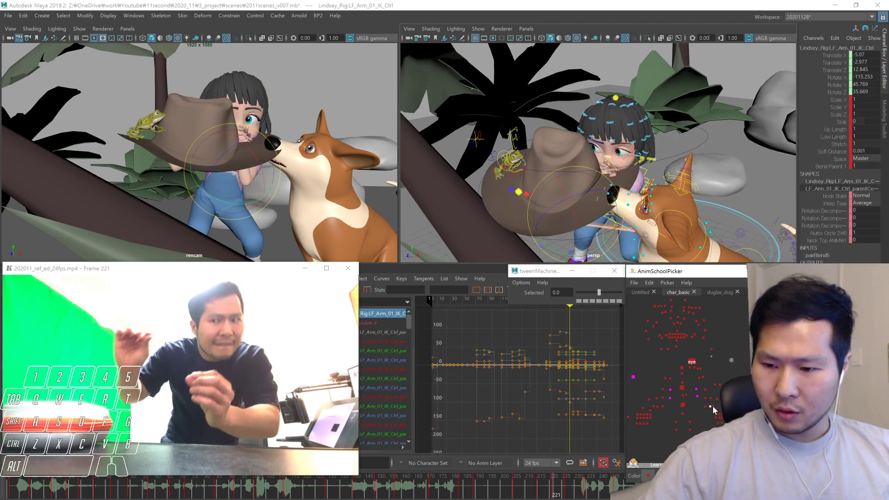
click(716, 386)
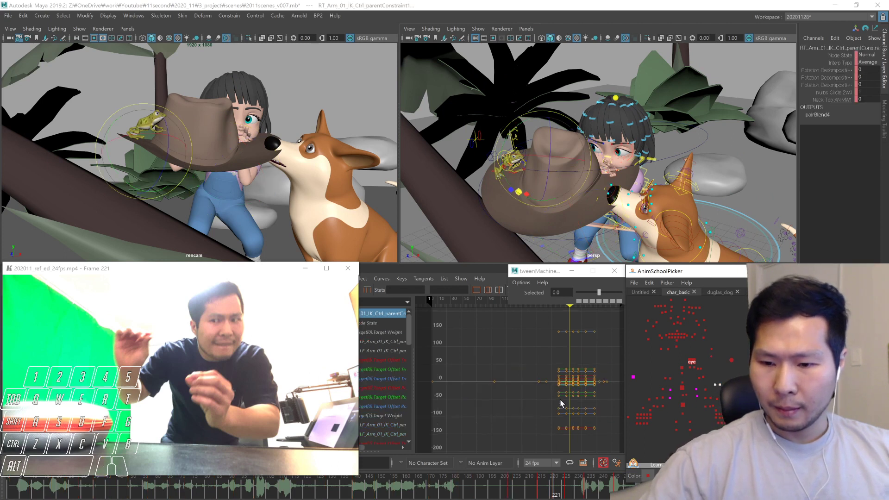
click(616, 301)
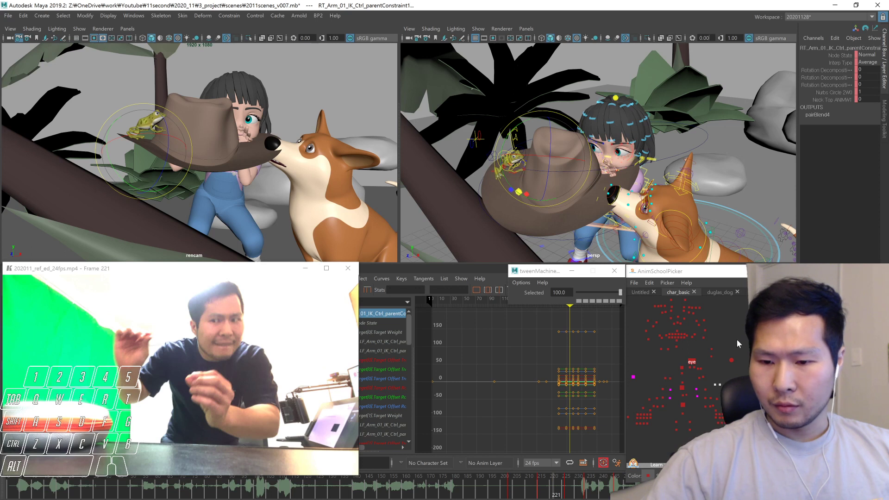
key(comma)
Examine the girl's left arm IK and IK sub controls at frame 221 from a new angle behind the hat
click(713, 404)
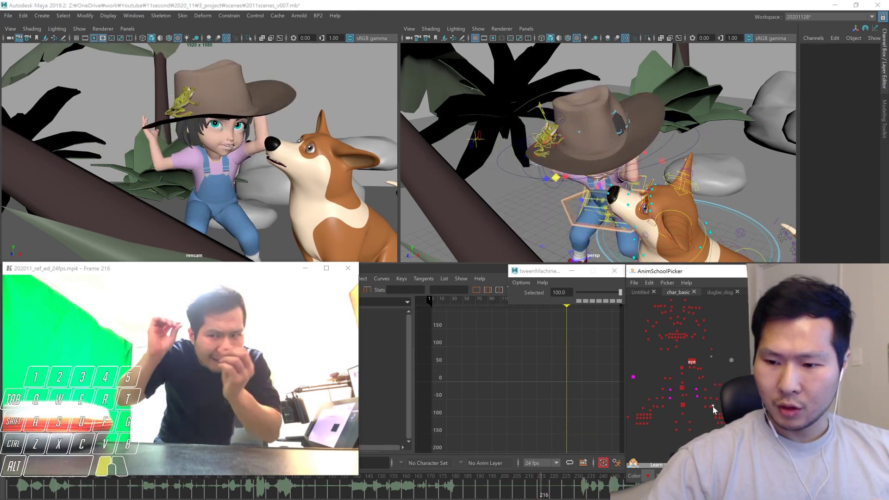
click(634, 226)
key(alt+period)
key(alt+period)
key(alt+period)
key(alt+period)
key(alt+period)
alt+drag(633, 225, 638, 248)
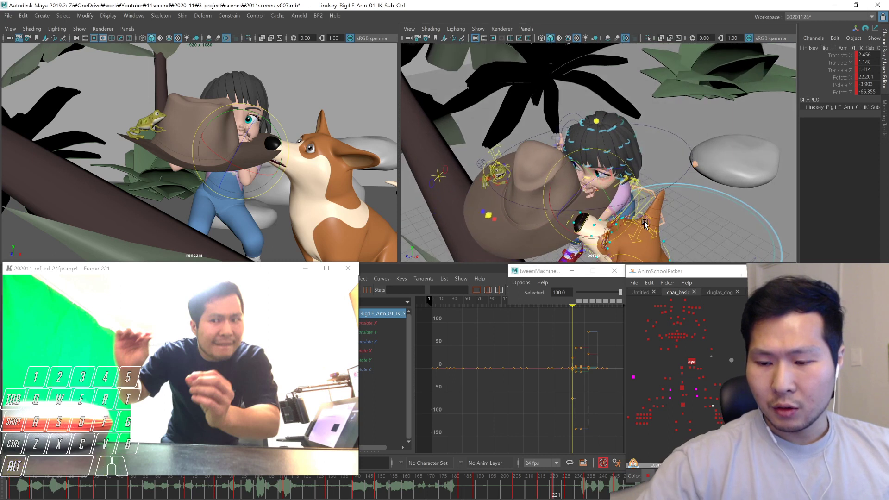
click(712, 406)
click(710, 407)
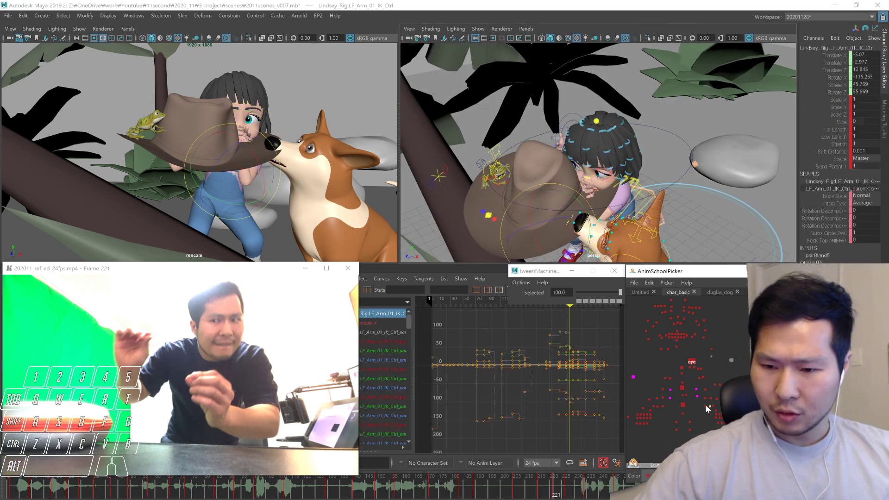
Select both arms' IK sub and pole vector controls, set their tween value to -100 at frame 221 and compare with the previous key
click(713, 406)
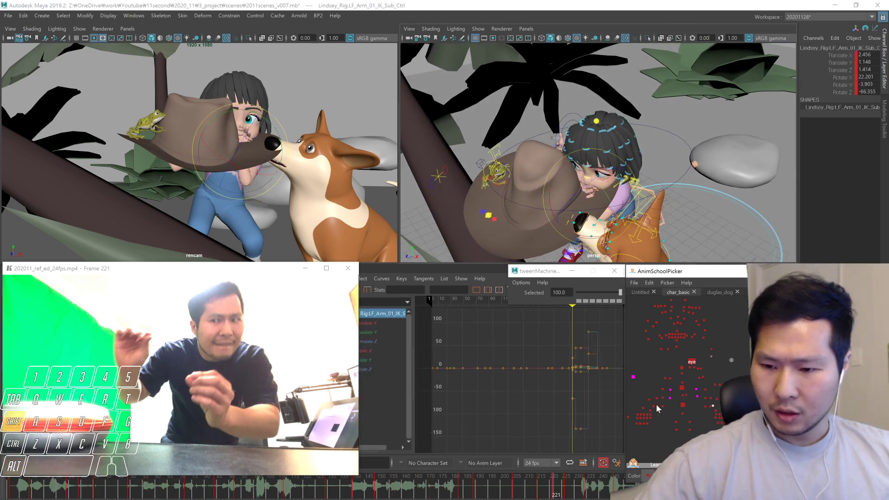
shift+click(656, 407)
shift+click(657, 399)
shift+click(653, 405)
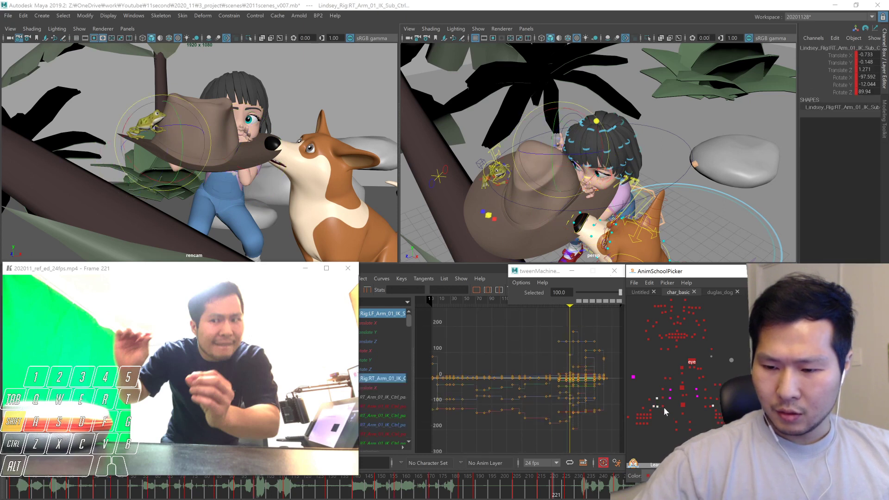
shift+click(711, 406)
shift+click(710, 398)
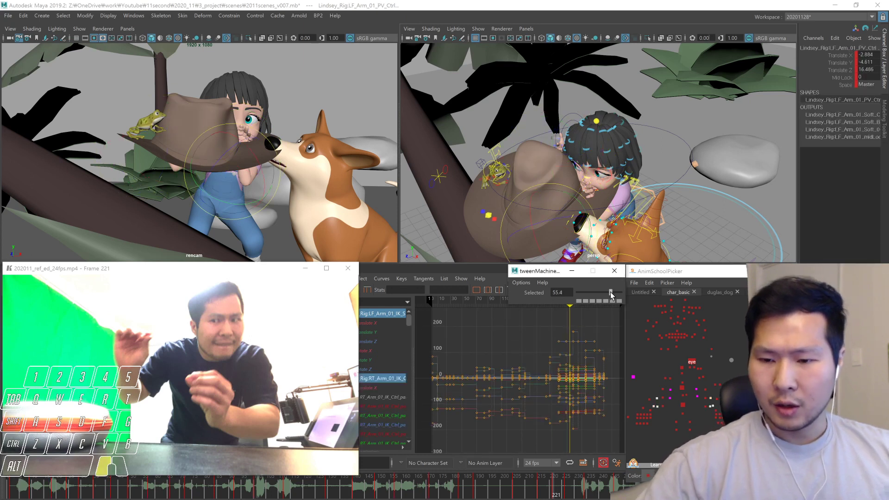
alt+drag(602, 199, 657, 215)
drag(620, 292, 578, 293)
alt+drag(620, 217, 661, 236)
key(comma)
key(period)
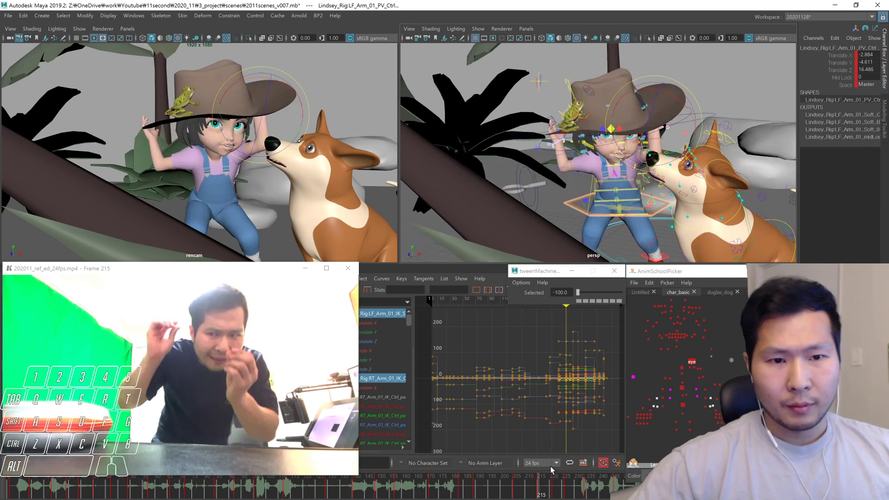
key(period)
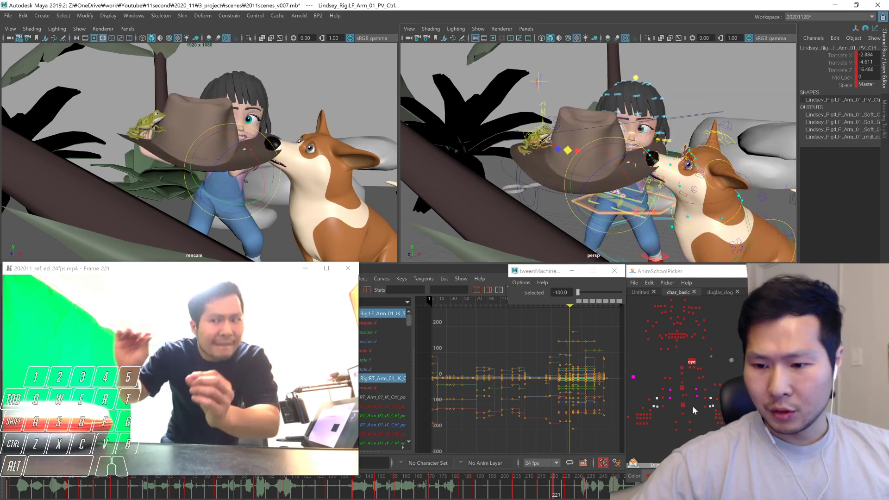
key(comma)
key(period)
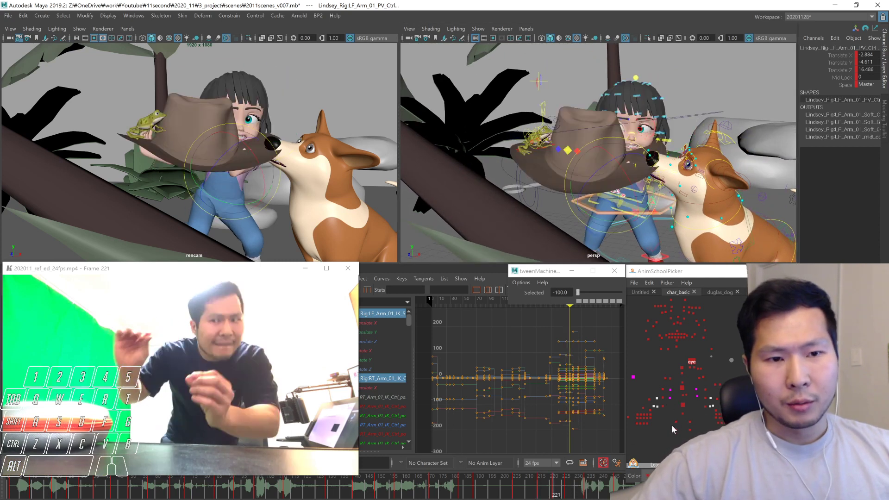
Select the girl's right arm IK sub control, compare it with the previous key, and offset and rotate the hand at frame 221
click(677, 409)
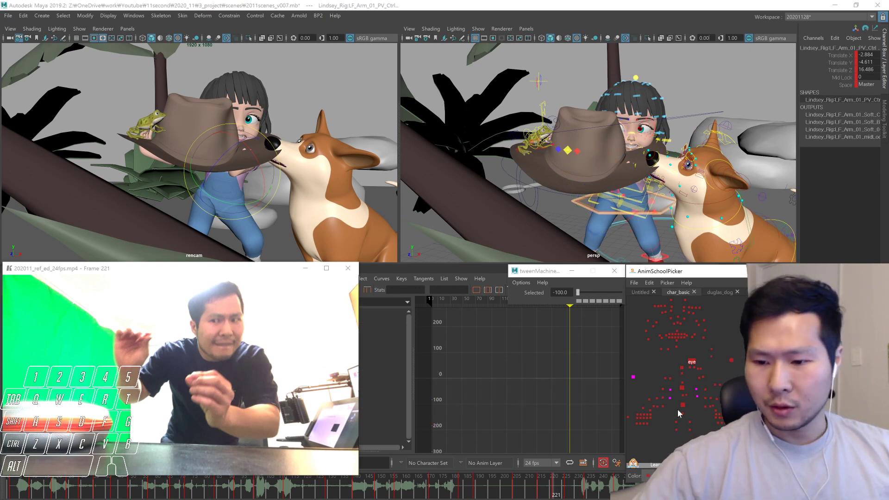
click(653, 406)
alt+drag(592, 229, 665, 219)
alt+right_drag(664, 219, 721, 193)
alt+middle_drag(721, 193, 663, 215)
alt+drag(664, 215, 655, 224)
key(comma)
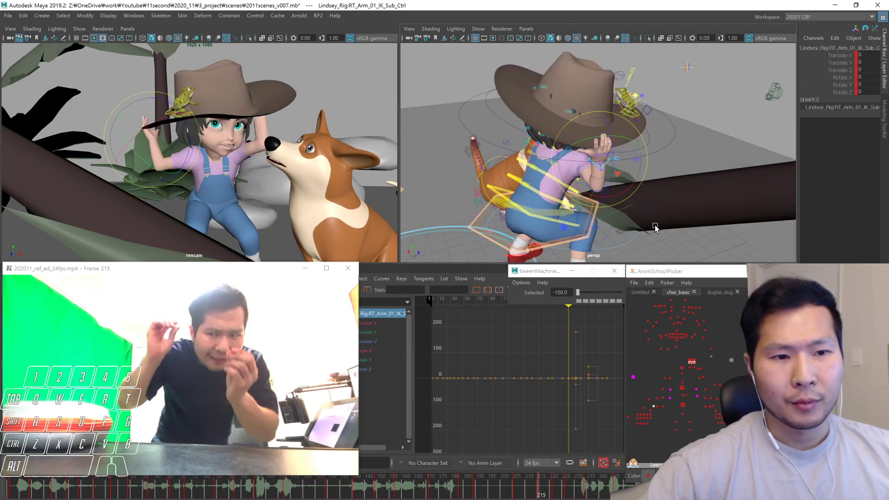
key(period)
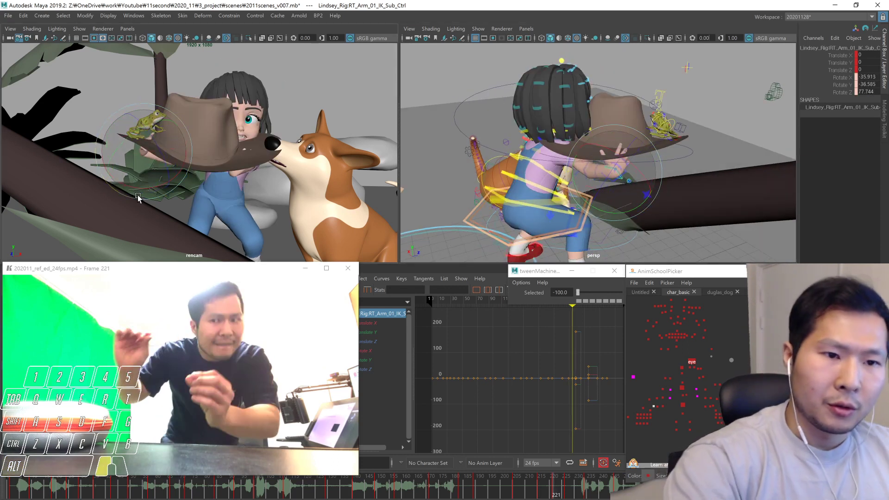
key(w)
alt+drag(669, 224, 638, 218)
key(e)
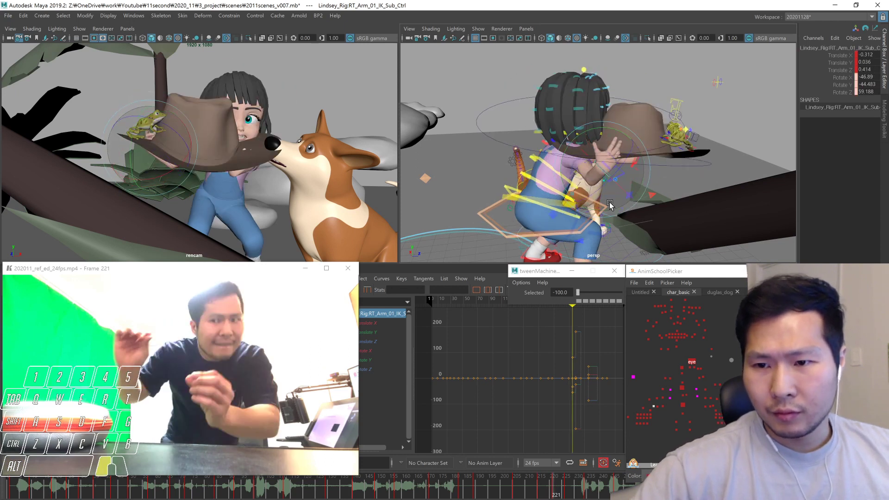
Refine the right arm IK sub control at frame 221, rotating the hand to about 30.8, -21.3, -31.8 under the hat brim
alt+drag(587, 189, 567, 207)
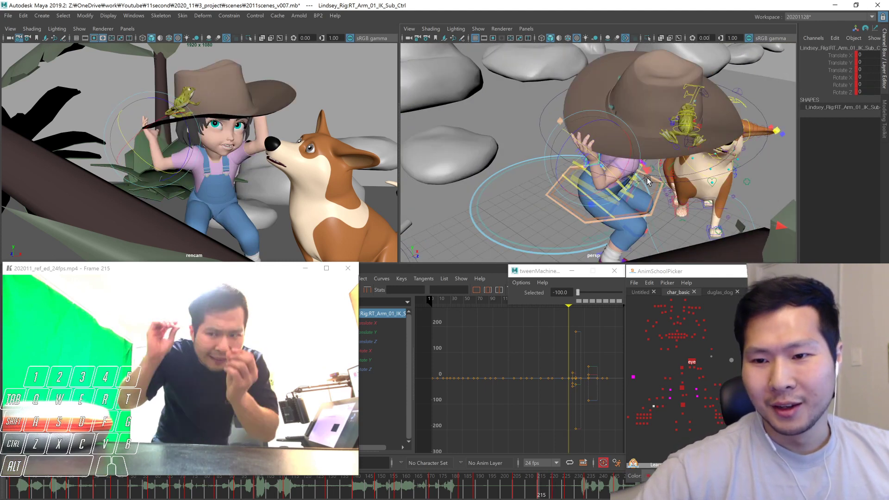
alt+drag(584, 196, 675, 199)
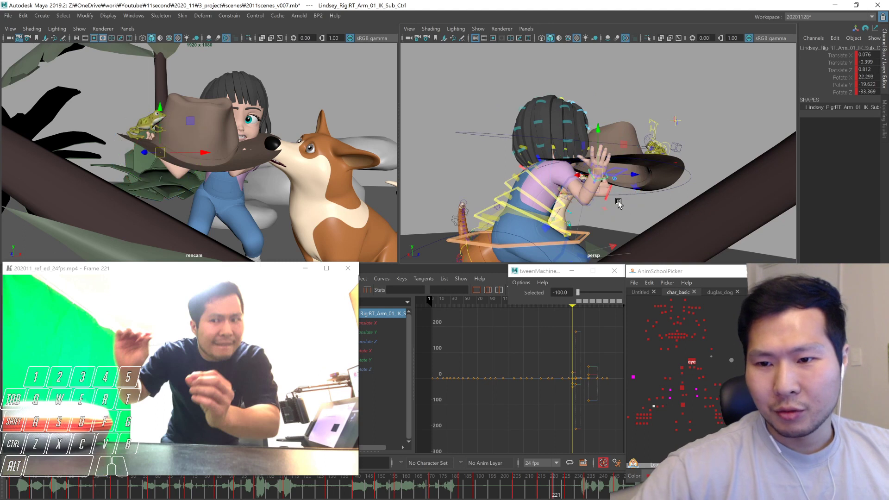
drag(619, 191, 613, 198)
alt+drag(613, 198, 672, 196)
alt+right_drag(672, 196, 769, 174)
alt+drag(699, 174, 691, 193)
middle_drag(691, 193, 678, 203)
alt+drag(681, 204, 617, 190)
key(e)
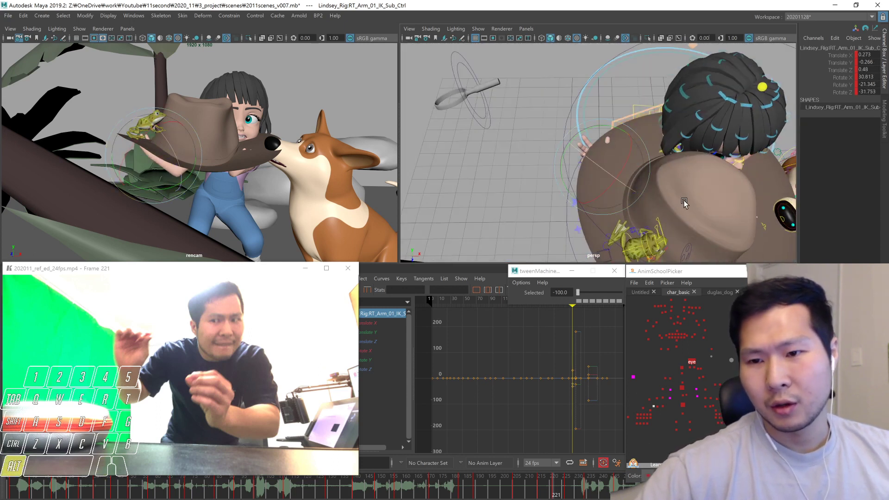
alt+right_drag(684, 202, 699, 187)
alt+drag(699, 187, 641, 143)
key(w)
Move the left arm IK sub control to about 1.5, 0.3, -0.2 and rotate it to about -26.3, 17.5, -35.8
click(713, 407)
alt+drag(567, 252, 642, 208)
middle_drag(655, 193, 658, 195)
alt+drag(658, 194, 616, 207)
middle_drag(637, 213, 634, 217)
key(e)
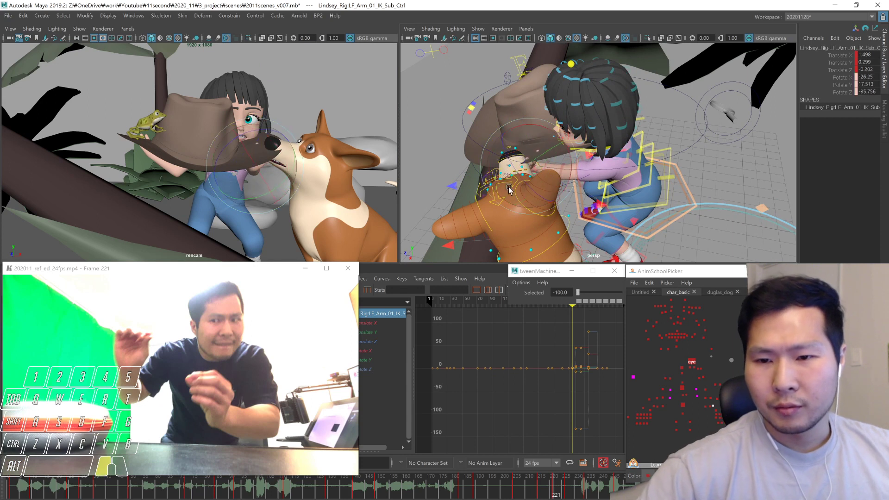
key(w)
Select both clavicle controls, set their tween value to -67.4 at frame 221 and compare with the neighbouring keys
click(706, 373)
click(683, 404)
click(668, 373)
shift+click(699, 378)
shift+click(669, 378)
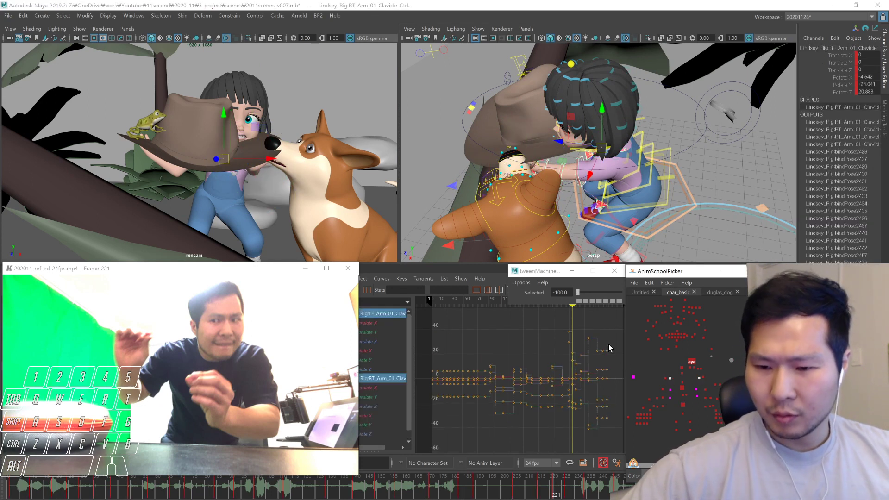
drag(578, 292, 529, 318)
alt+drag(622, 213, 619, 180)
drag(578, 293, 585, 296)
mouse_move(657, 219)
alt+mouse_down()
mouse_move(582, 213)
mouse_move(671, 213)
mouse_move(663, 210)
alt+mouse_up()
key(comma)
key(period)
key(comma)
key(period)
key(period)
key(comma)
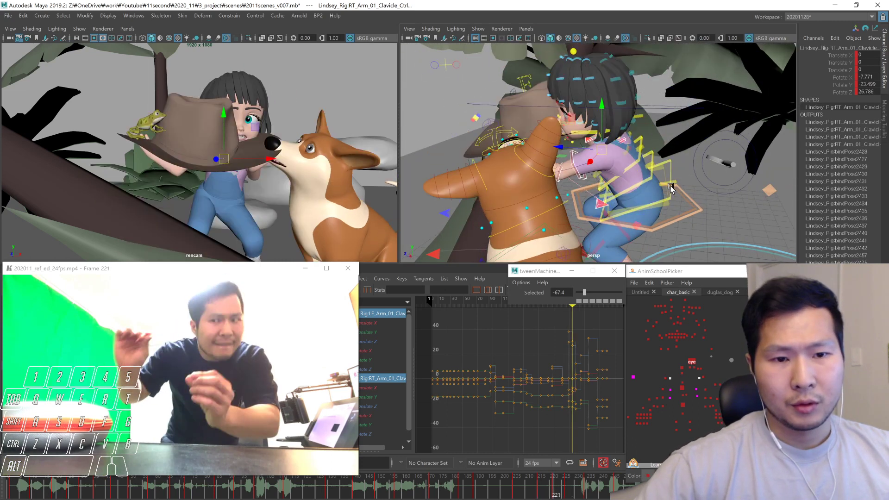
Set the tween value of the girl's COG control to 31.5 at frame 221
click(682, 404)
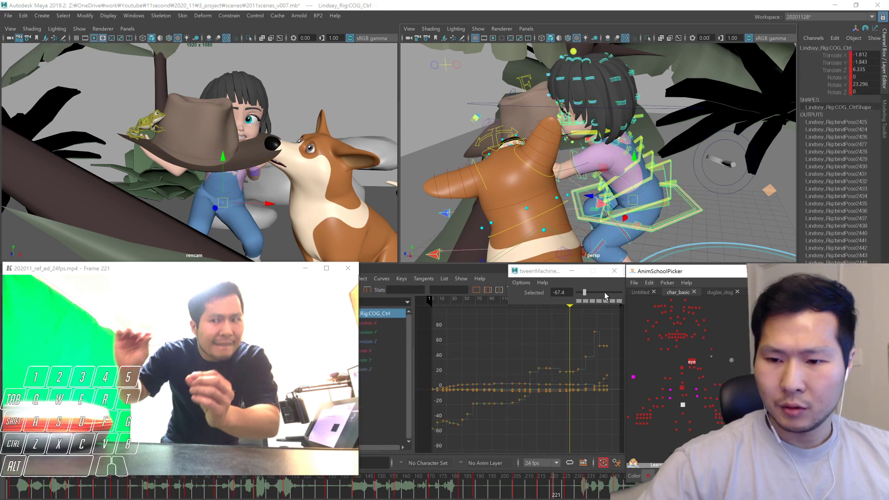
click(605, 292)
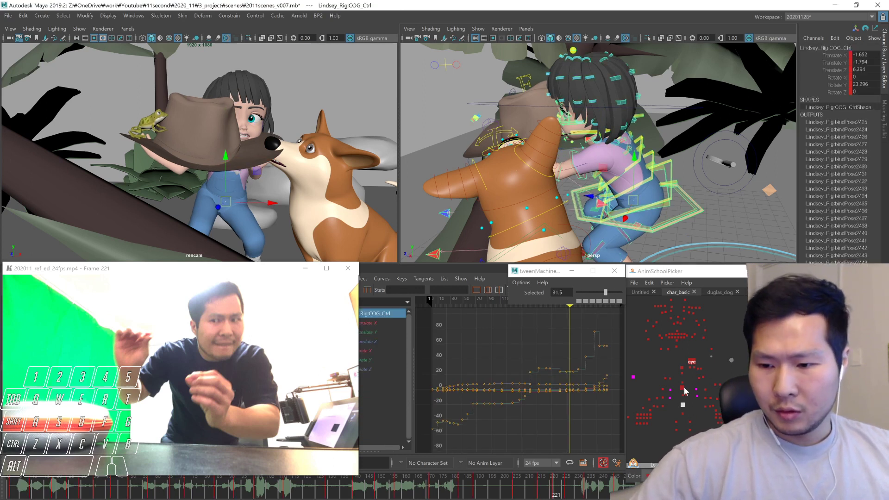
Try a tween value of 55.4 on the upper torso FK controls at frame 221, undo it and check the next key
click(681, 388)
click(611, 293)
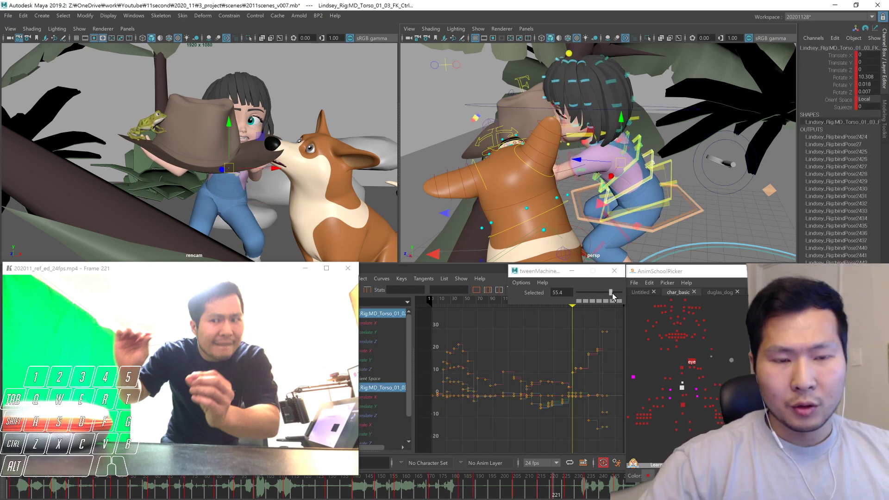
key(ctrl+z)
key(period)
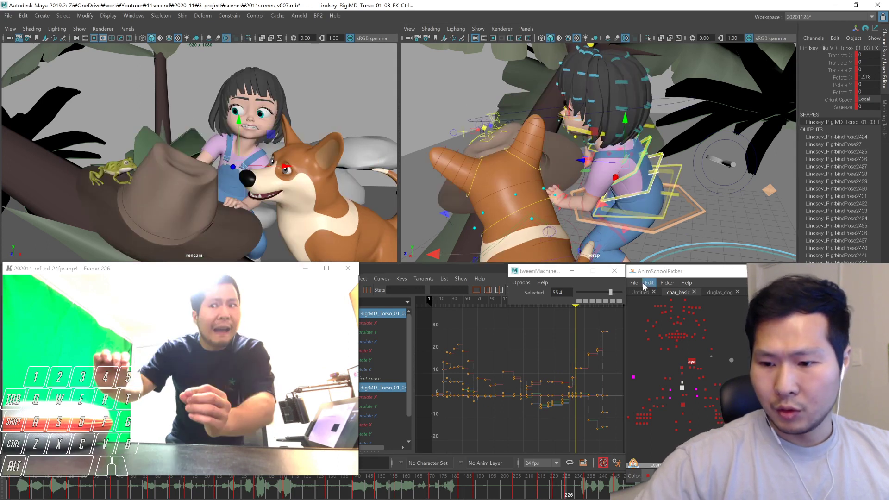
key(comma)
Set the lowest torso FK control's tween value to 62 at frame 221 and compare with the neighbouring keys
click(683, 395)
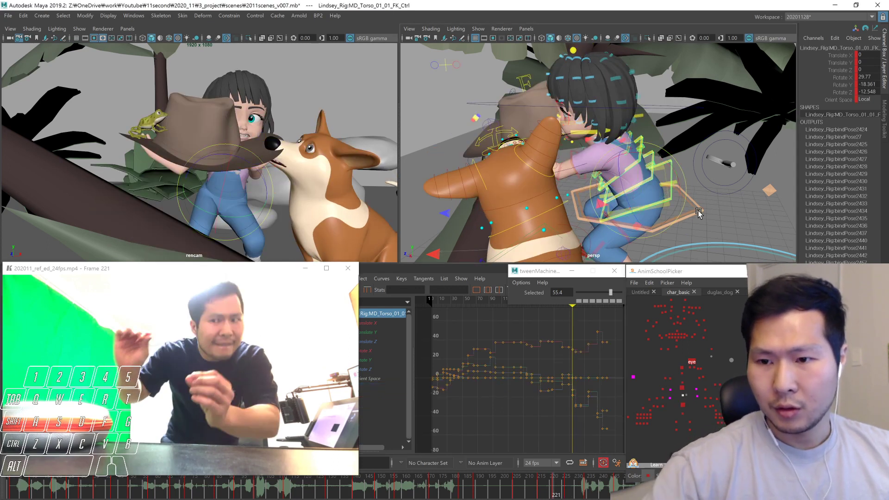
click(611, 292)
key(comma)
key(period)
key(period)
key(comma)
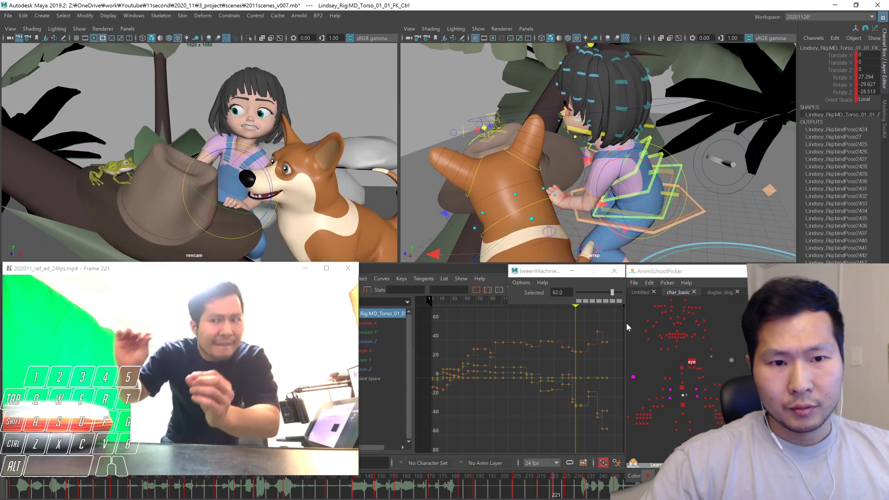
key(comma)
key(period)
Select the inner hat control and examine the hat's pose at frames 215, 221 and 226
alt+drag(671, 237, 682, 252)
click(715, 389)
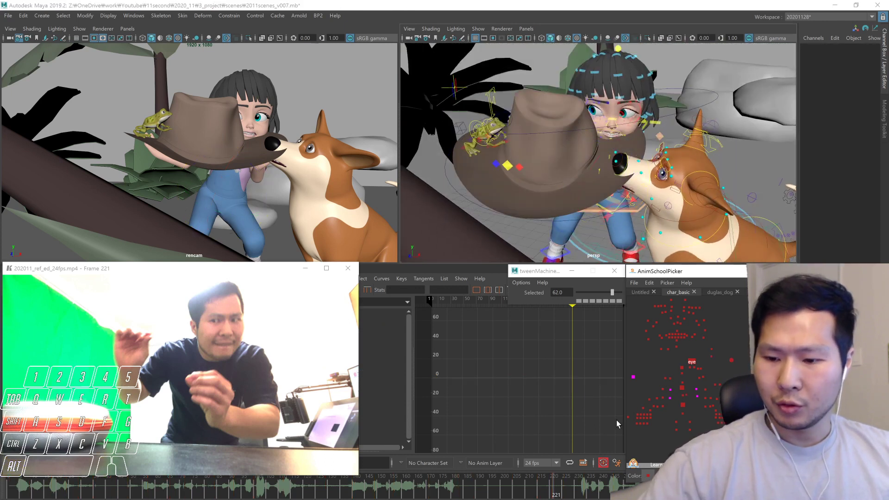
click(632, 377)
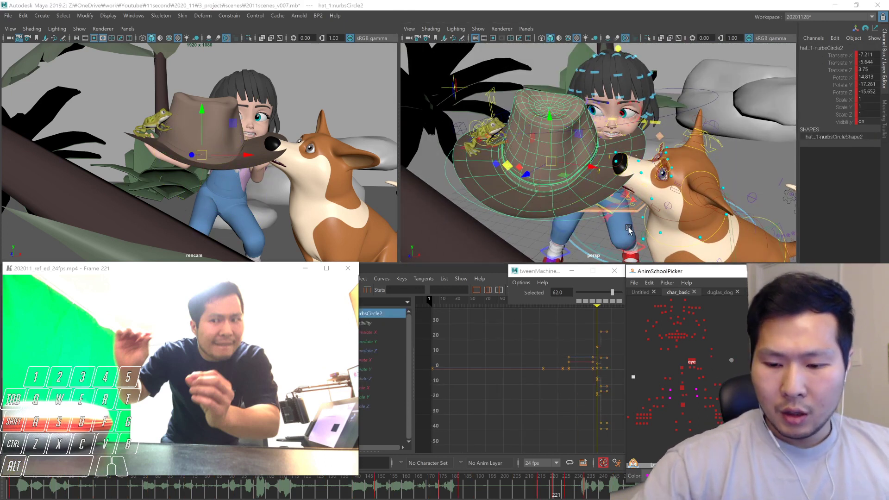
key(comma)
key(period)
key(period)
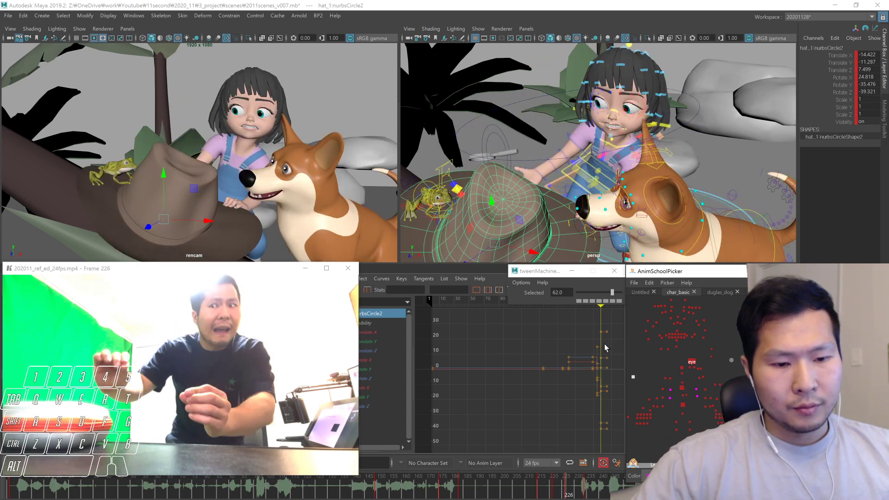
key(comma)
key(comma)
key(period)
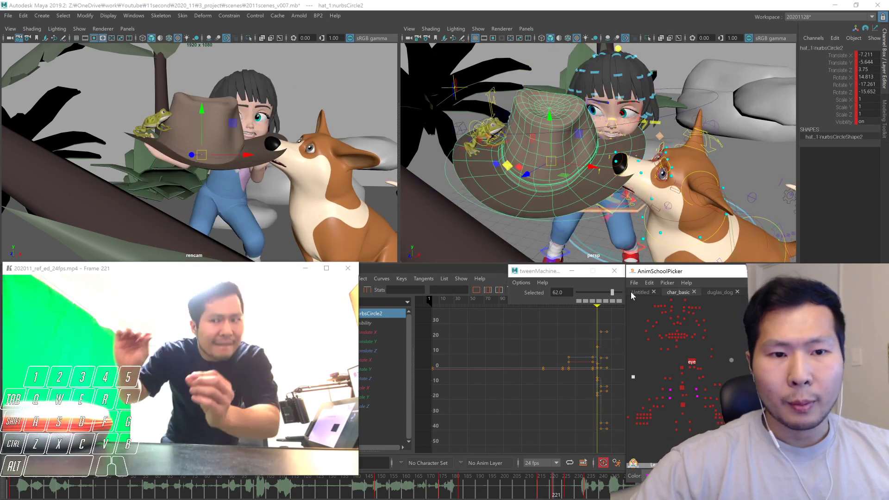
Try to raise and rotate the hat at frame 221, then undo the changes
middle_drag(312, 230, 310, 193)
key(e)
alt+drag(557, 167, 561, 227)
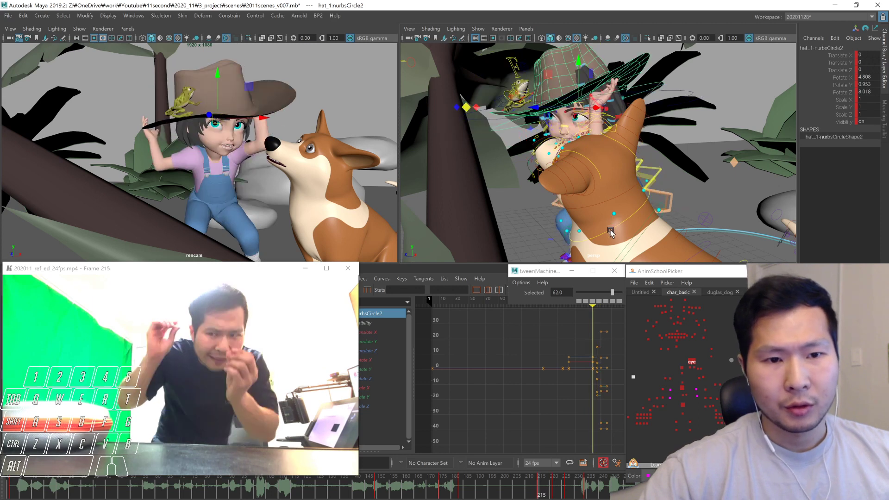
key(ctrl+z)
key(ctrl+z)
key(ctrl+z)
key(ctrl+z)
Raise and rotate the inner hat control at frame 221 so the girl holds the hat above her head
alt+drag(616, 212, 559, 210)
middle_drag(625, 188, 650, 189)
alt+drag(650, 188, 700, 186)
key(w)
middle_drag(698, 185, 697, 175)
key(e)
drag(591, 143, 570, 103)
key(w)
middle_drag(645, 159, 646, 146)
Set the tween value at frame 221 to -60.9 for the upper torso FK controls and 3.3 for the lowest one
click(682, 386)
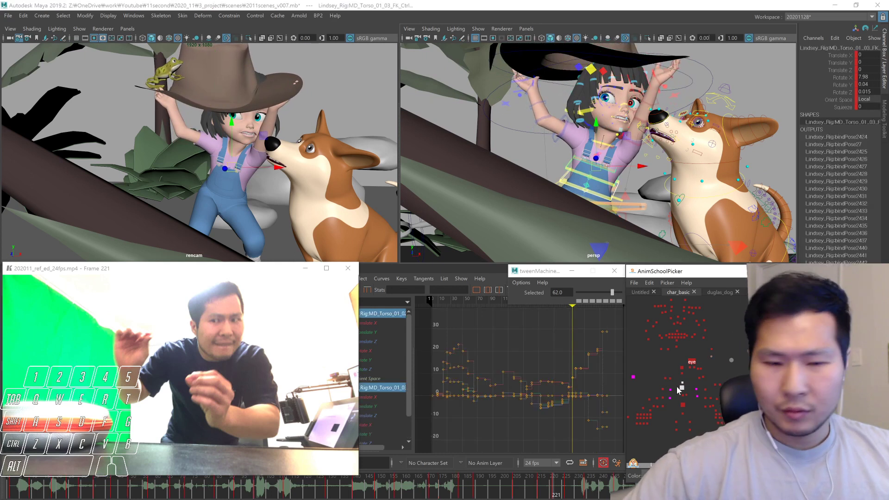
drag(586, 292, 586, 296)
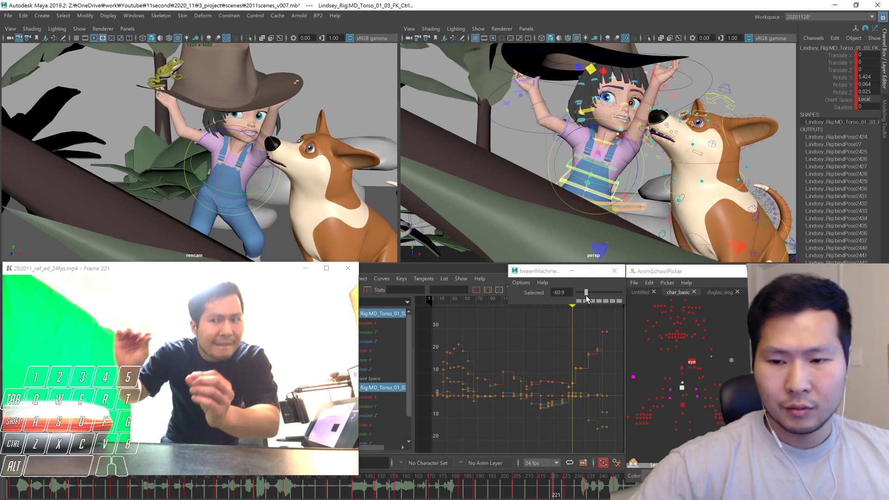
click(651, 385)
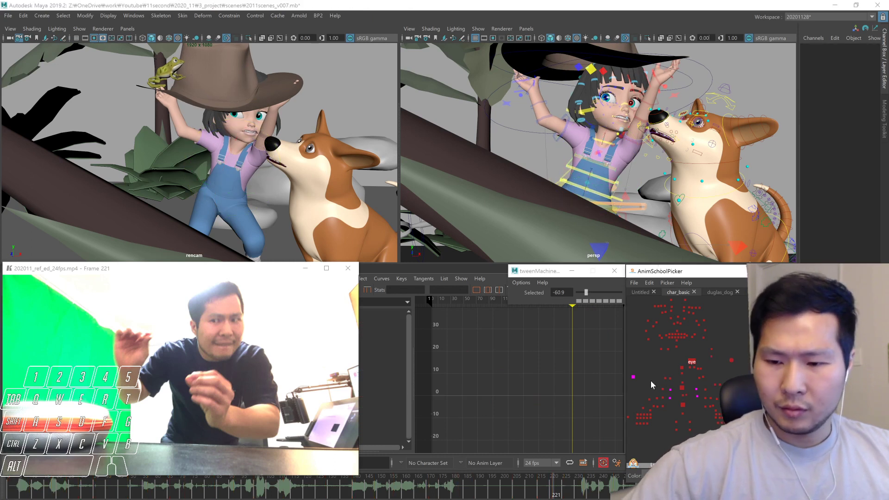
click(683, 395)
drag(586, 292, 598, 292)
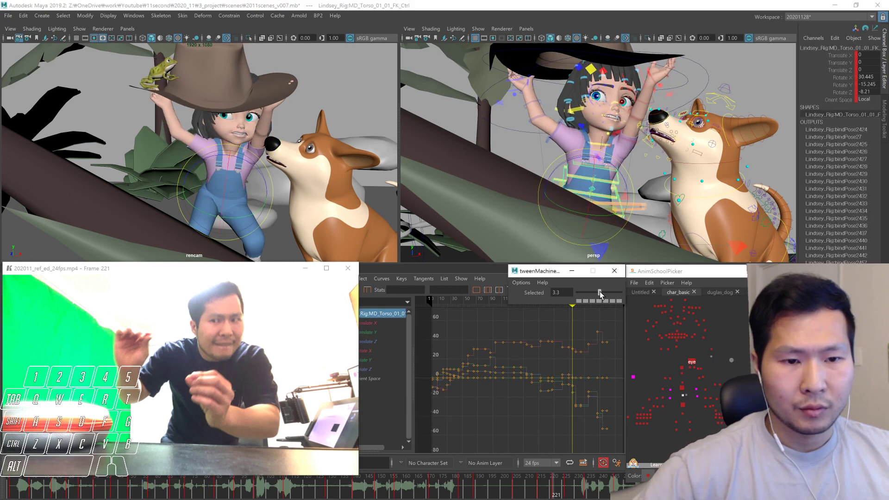
Select both clavicle controls and rotate them at frame 221, bringing the right one to about -13.4, -20.9, 41.7
click(688, 381)
click(682, 372)
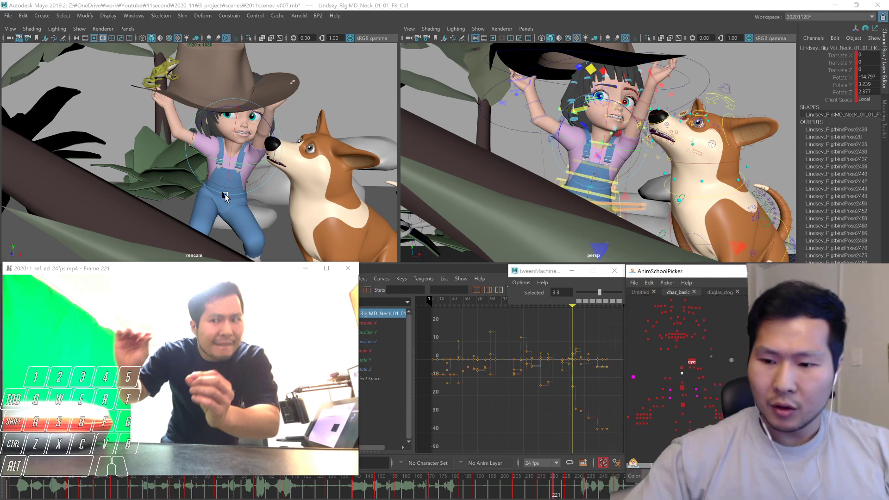
click(694, 388)
shift+click(670, 378)
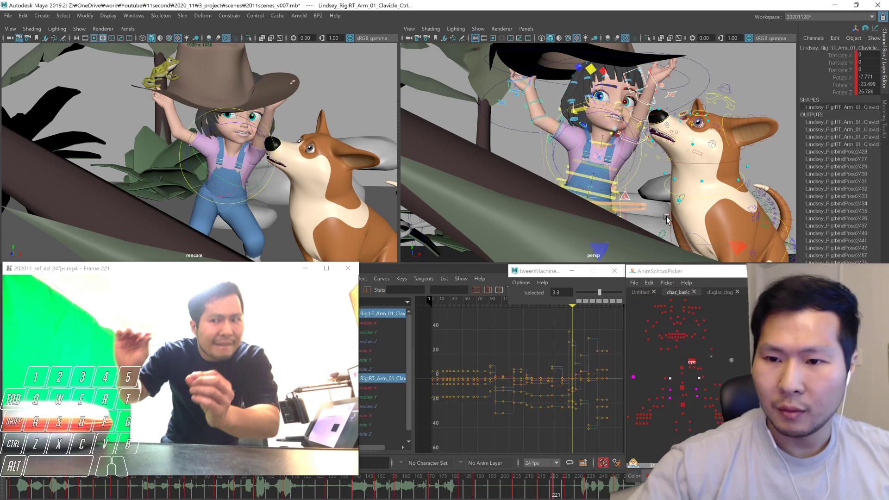
alt+drag(607, 124, 584, 118)
alt+drag(661, 179, 632, 212)
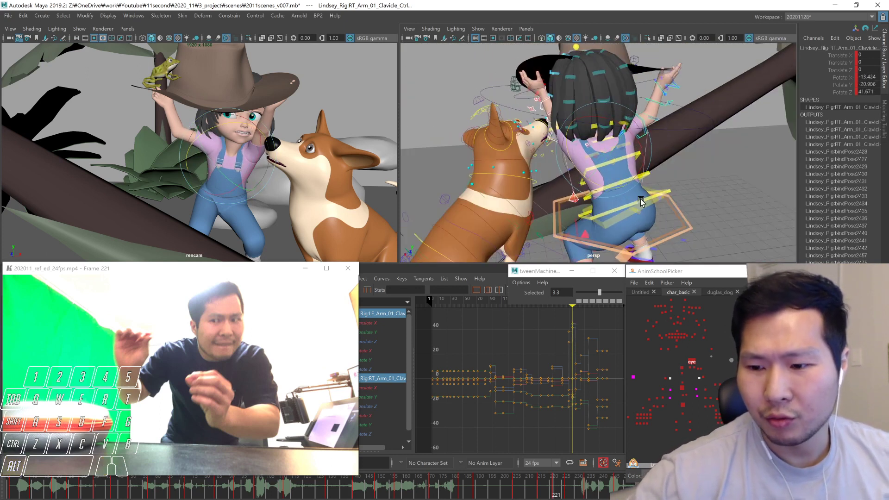
Rotate the girl's lower neck FK control to about 7.5, -12.7, 7.3 at frame 221, undoing the last extra adjustment
click(681, 373)
alt+drag(629, 195, 668, 199)
drag(232, 143, 245, 167)
mouse_move(647, 160)
mouse_down()
mouse_move(685, 195)
mouse_move(635, 217)
mouse_move(643, 167)
mouse_up()
key(ctrl+z)
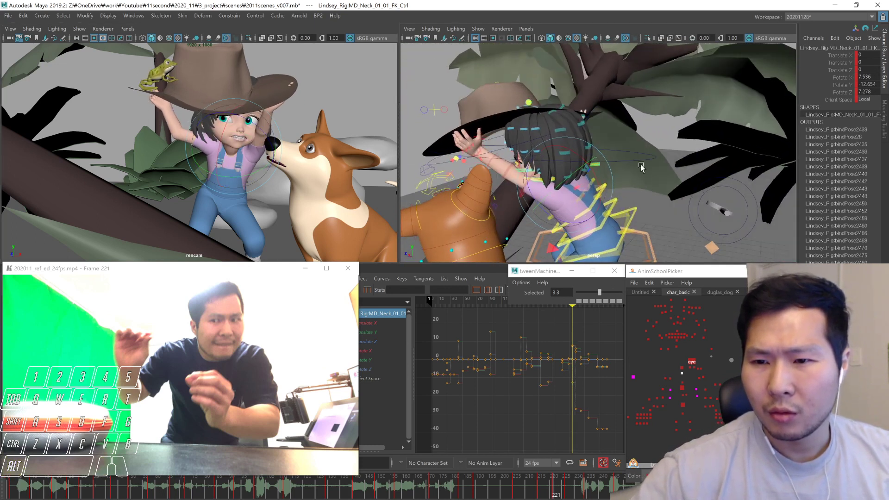
Select the outer hat control's Blend Parent 1 attribute and set its tween value to 100 at frame 221
click(651, 157)
click(653, 156)
click(847, 129)
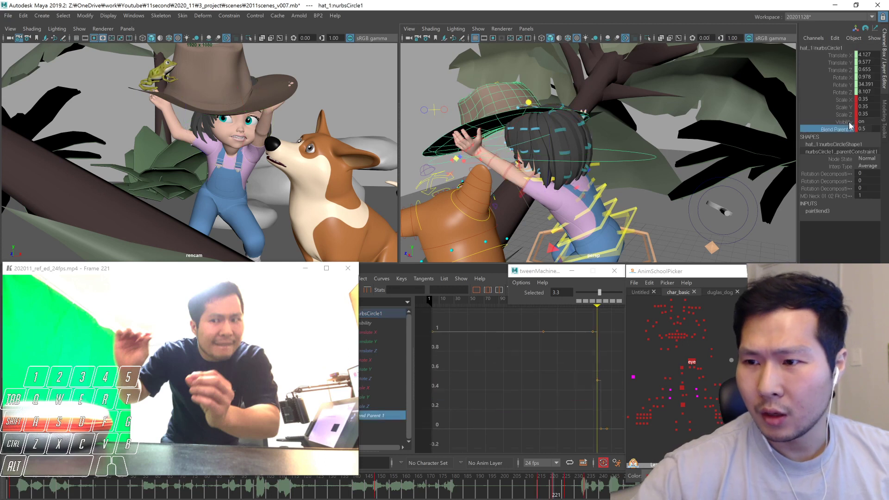
drag(599, 293, 620, 292)
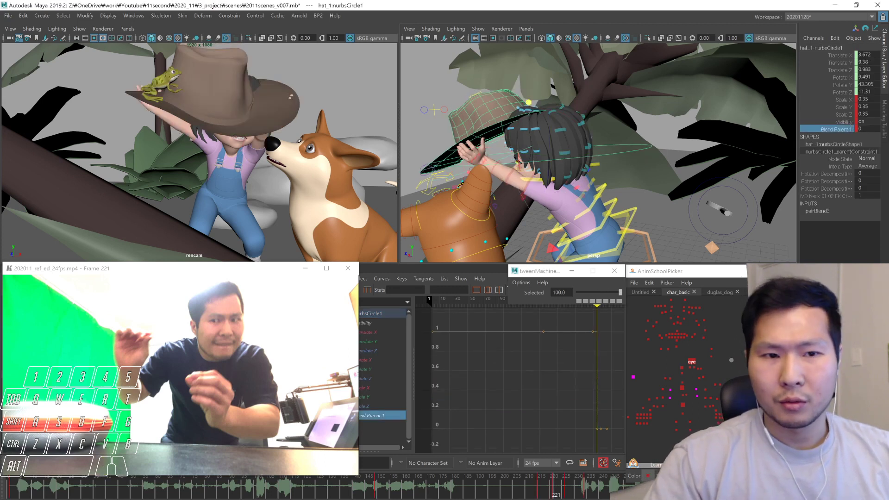
Move the inner hat control at frame 221 to about -1.9, 2.8, 4.5 to reposition the hat over the raised hands
click(682, 367)
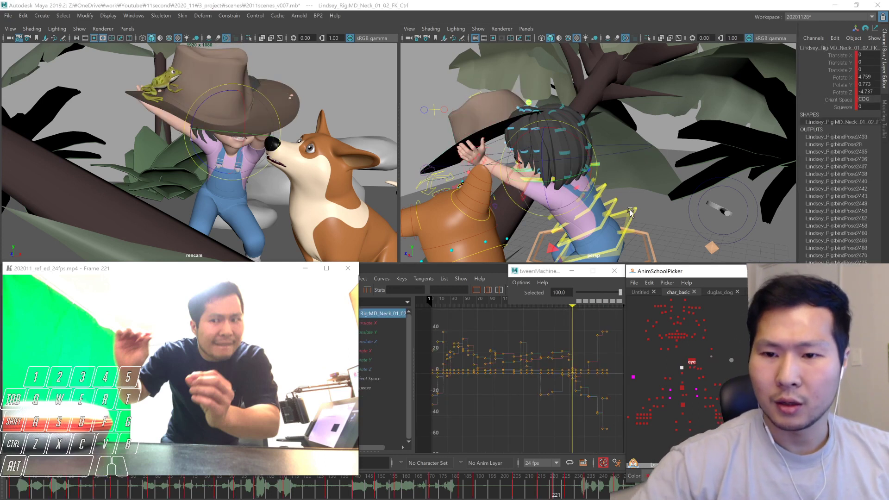
click(693, 371)
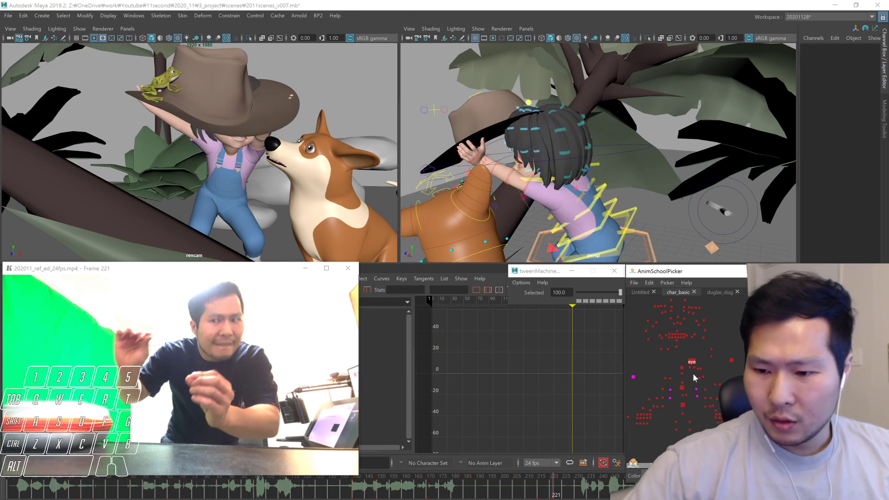
click(633, 378)
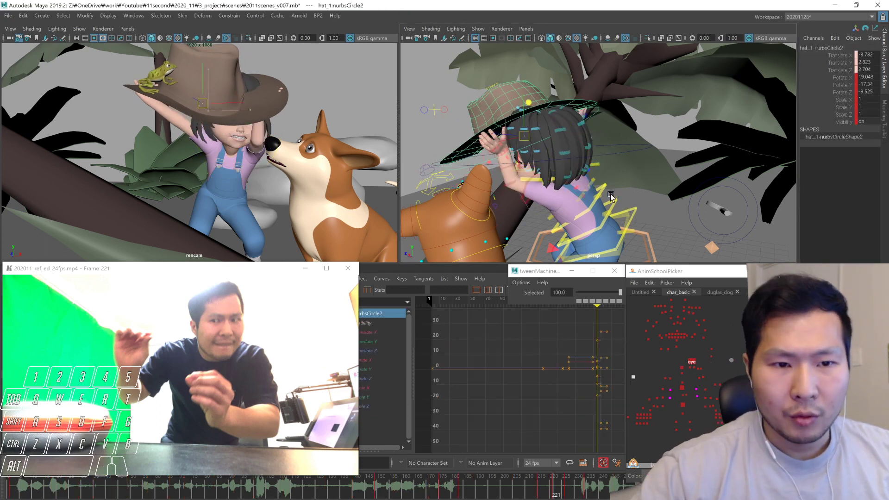
key(f)
alt+drag(622, 187, 636, 201)
middle_drag(636, 200, 646, 203)
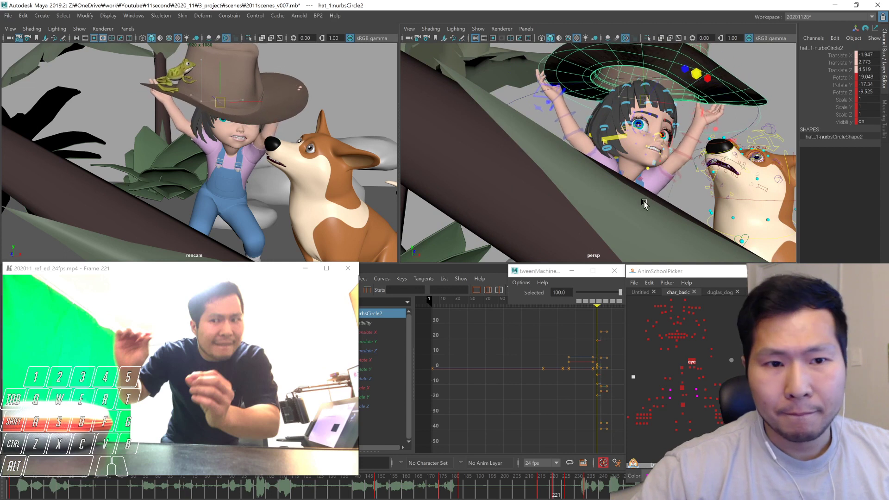
Move and rotate the inner hat control at frame 221 to translate about -2.6, 2.7, 4.2 and rotate about 7.3, -20.1, -4.2
key(comma)
key(alt+.)
key(alt+.)
key(alt+.)
key(alt+.)
key(alt+.)
key(alt+.)
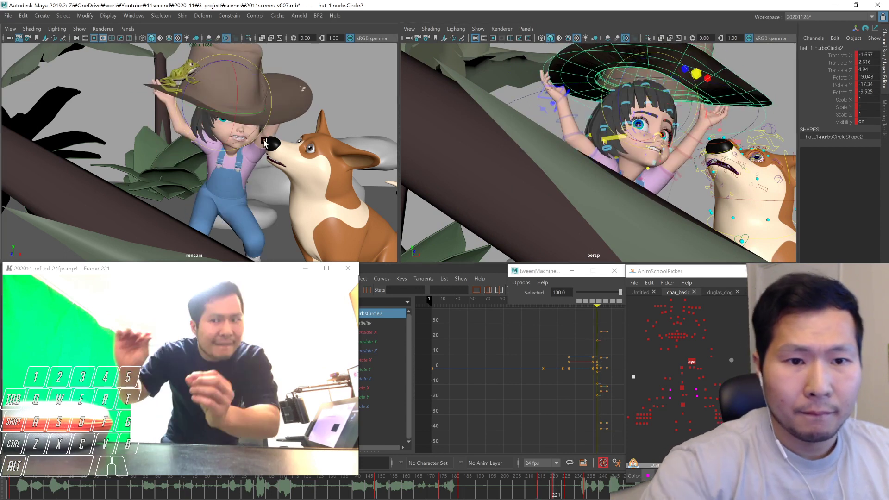
drag(254, 116, 256, 121)
key(comma)
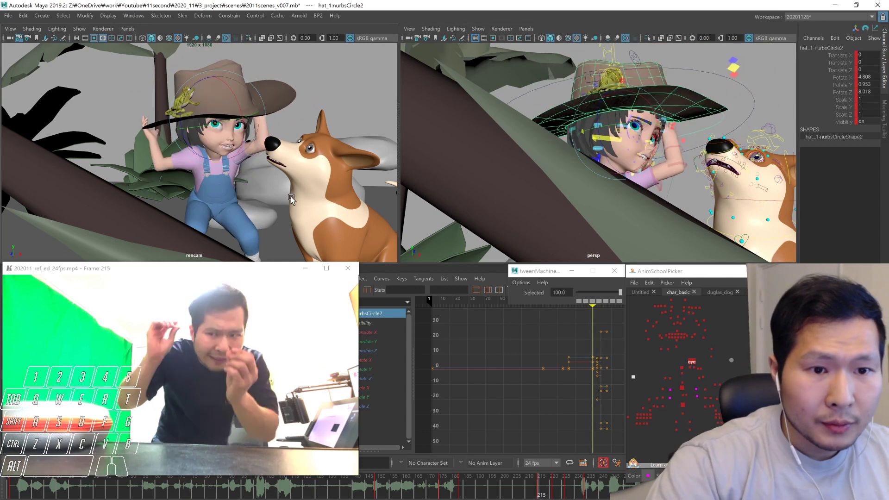
key(period)
key(w)
middle_drag(287, 182, 279, 185)
drag(280, 186, 280, 184)
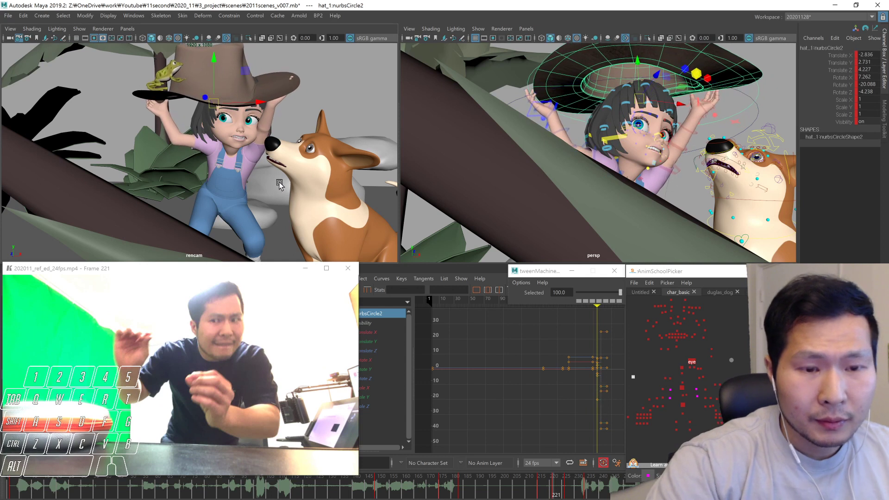
Rotate the girl's lowest torso FK control at frame 221 to about 27.7, -19.0, -1.9
click(683, 395)
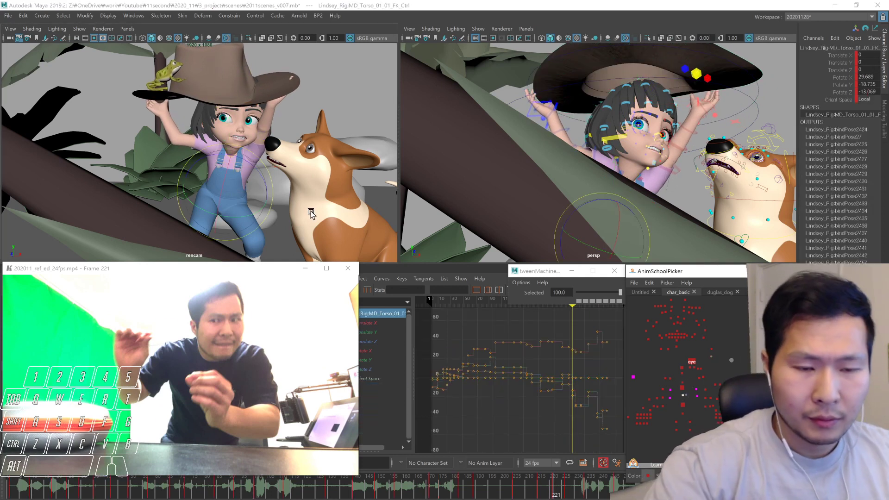
middle_drag(310, 212, 288, 196)
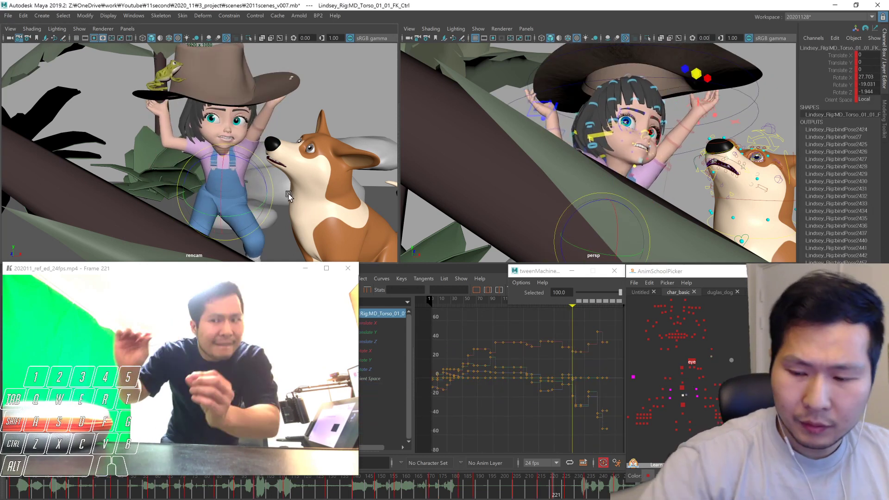
Try rotating the girl's hip control at frame 221 to about 15.5, -12.5, 4.6 and compare the pose with the neighbouring keys
click(682, 413)
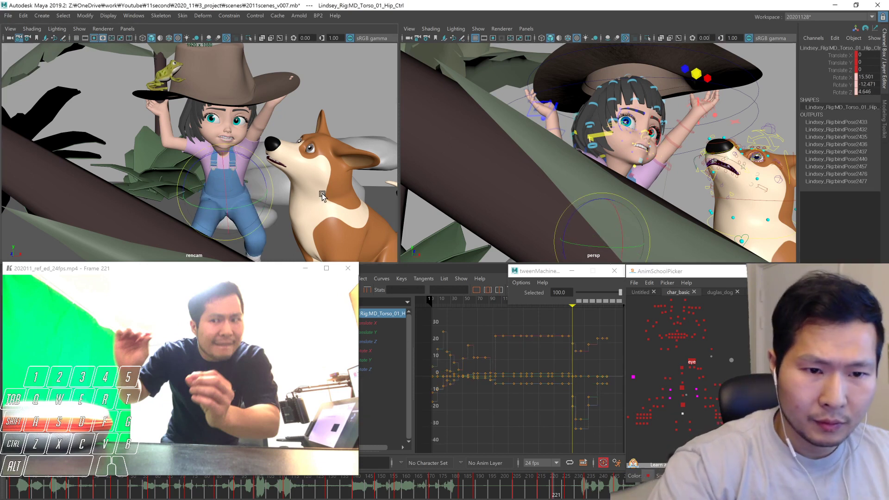
key(comma)
key(period)
key(period)
key(alt+comma)
key(alt+comma)
key(alt+comma)
key(alt+comma)
key(alt+comma)
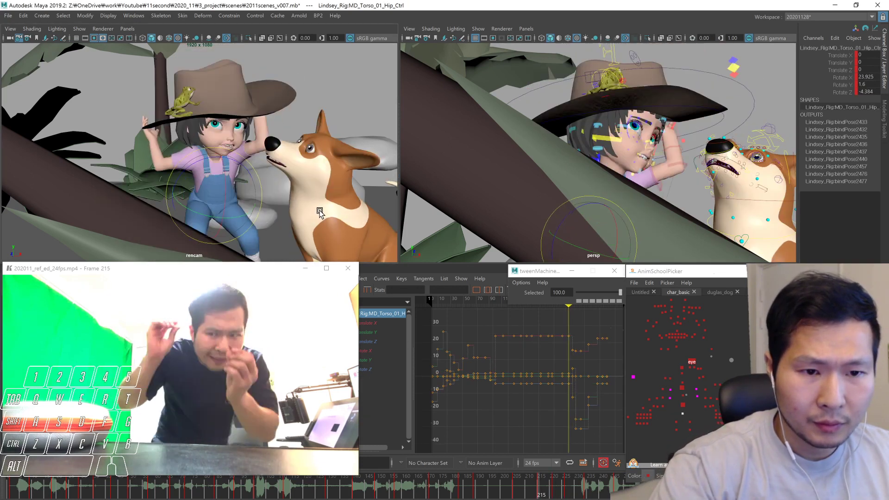
Try rotating the lowest torso FK control at frame 221 to about 26.8, -19.0, 2.8, and undo the rotation
click(683, 395)
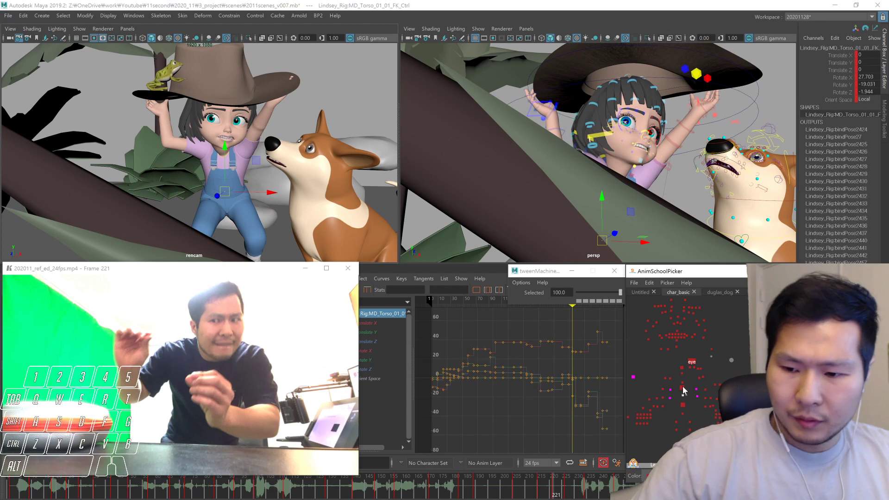
key(3)
key(3)
key(2)
key(2)
key(3)
drag(266, 196, 283, 190)
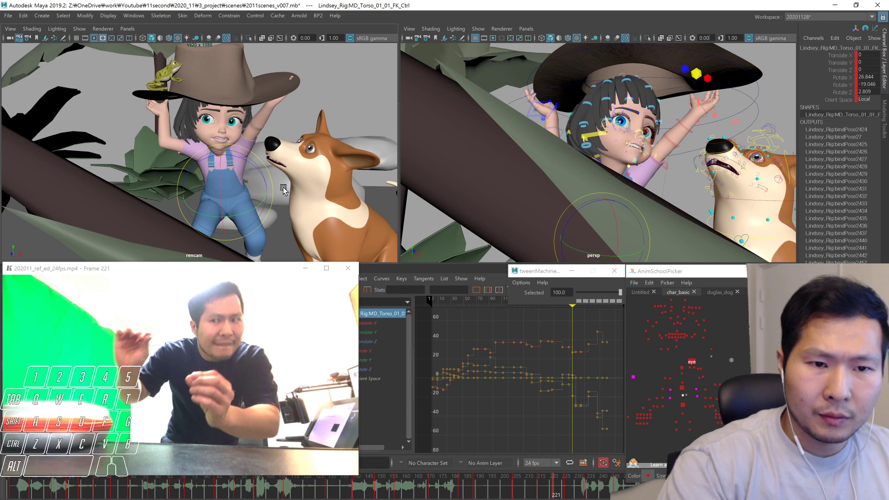
key(ctrl+z)
Rotate the girl's upper neck FK control at frame 221 to about 23.1, -23.3, 6.7
click(681, 368)
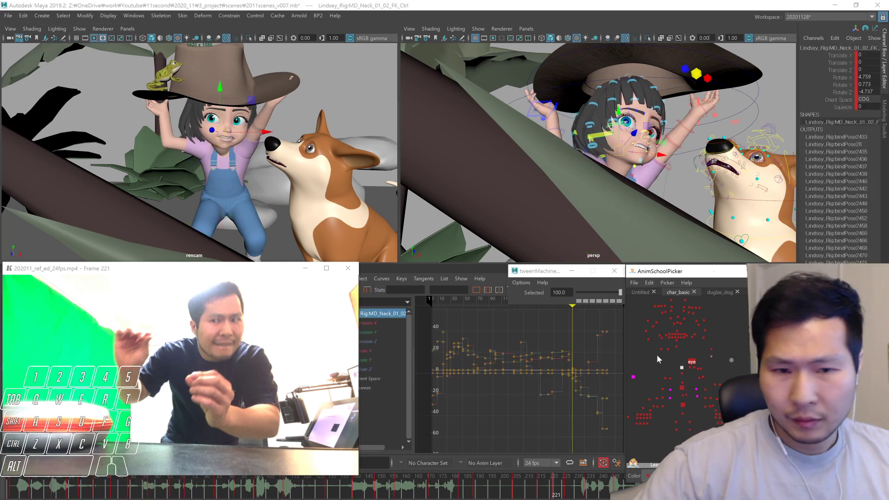
drag(264, 155, 228, 160)
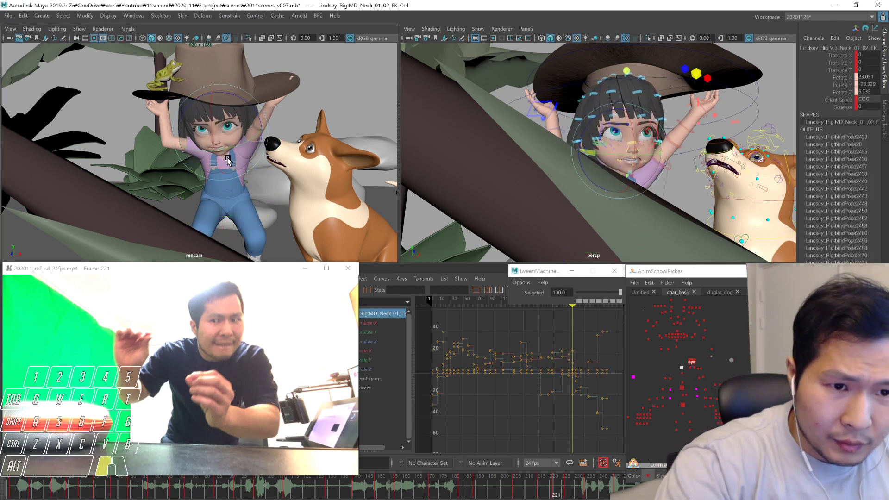
Adjust the main eye aim control at frame 221 to translate about -1.7, -3.3, 9.5 and rotate about 4.2, 10.2, 10.8
click(691, 363)
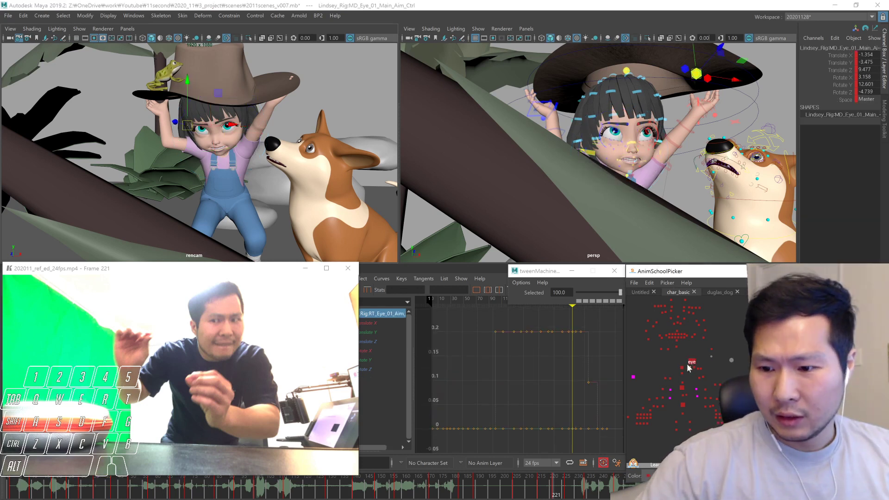
mouse_move(648, 171)
alt+mouse_down()
mouse_move(672, 180)
mouse_move(660, 173)
alt+mouse_up()
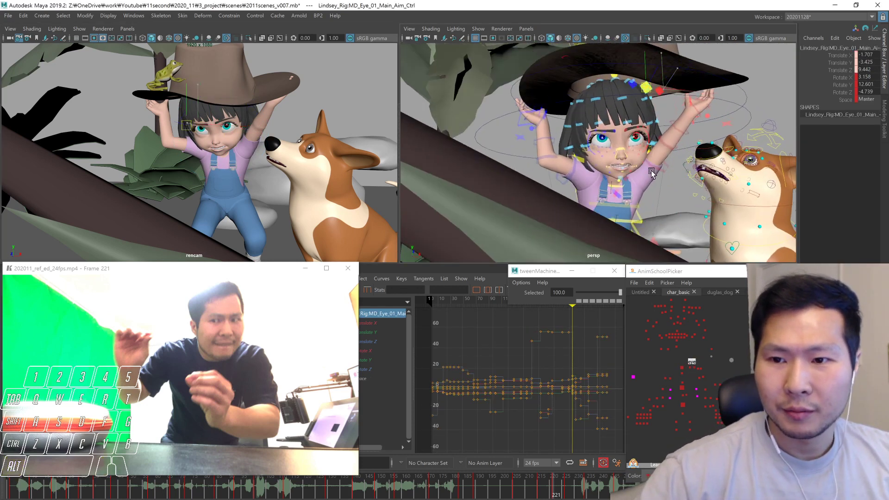
middle_drag(665, 170, 664, 169)
key(e)
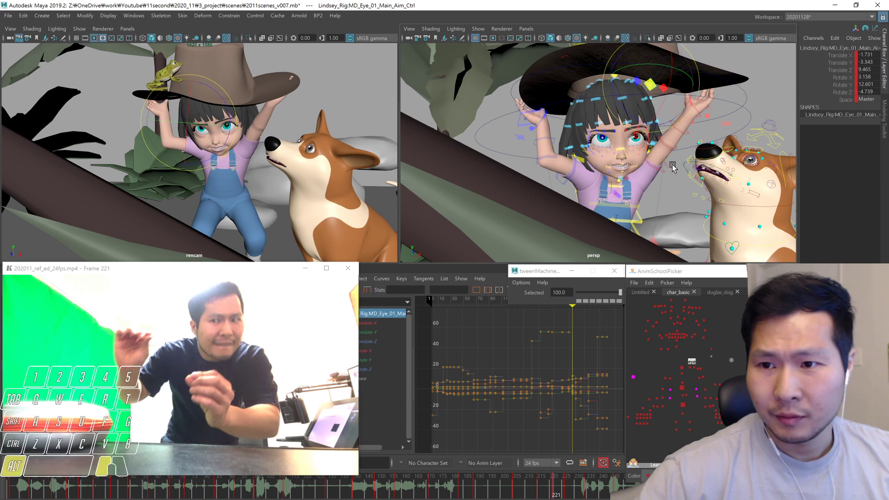
alt+drag(674, 167, 661, 181)
middle_drag(661, 182, 677, 159)
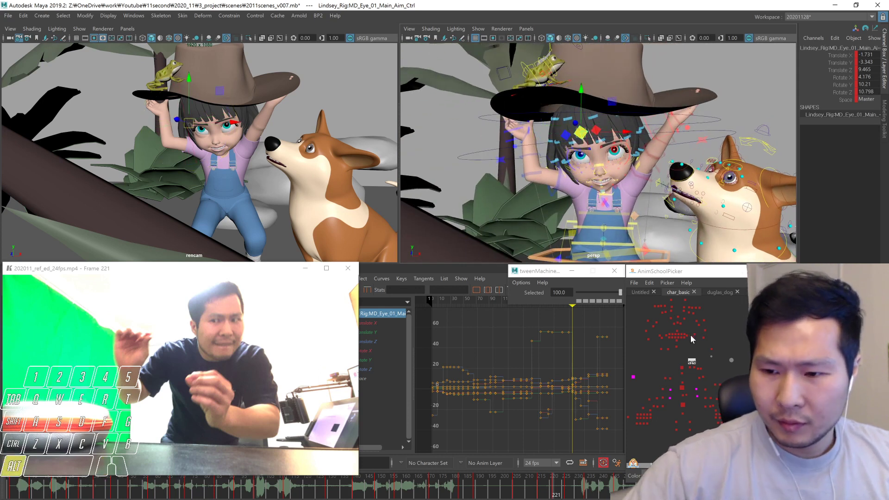
Raise both upper eyelid shape controls at frame 221, the left one to about -0.09, 0.24, -0.07, and select the right upper eyelid control
alt+middle_drag(692, 346, 687, 374)
click(695, 339)
drag(680, 339, 680, 339)
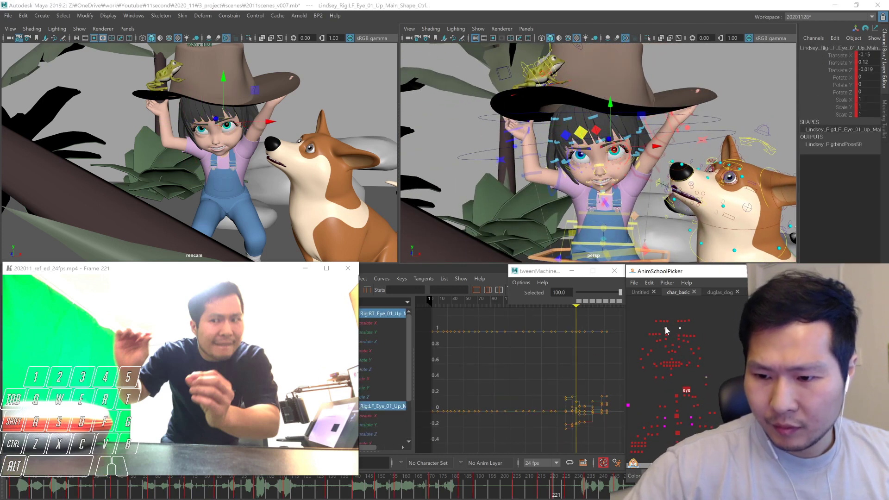
key(f)
drag(614, 153, 606, 131)
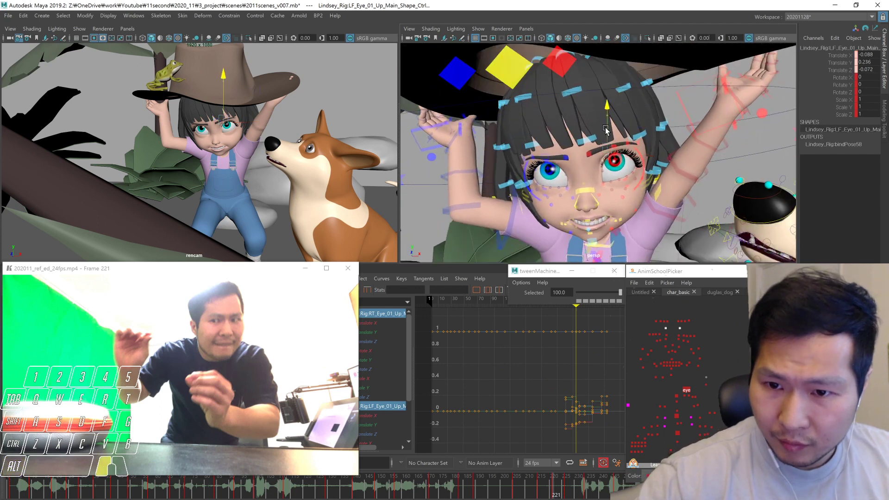
click(666, 335)
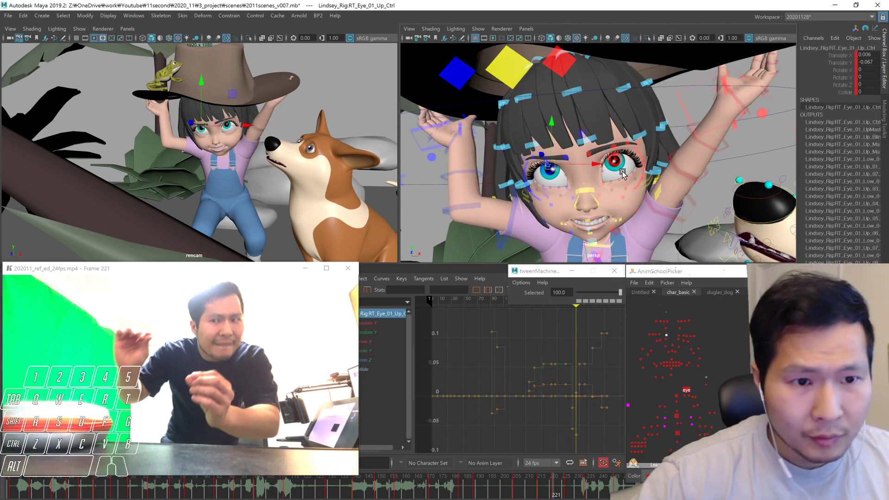
Select all of the girl's facial controls and compare the expression at frame 221 with the preceding key
click(713, 372)
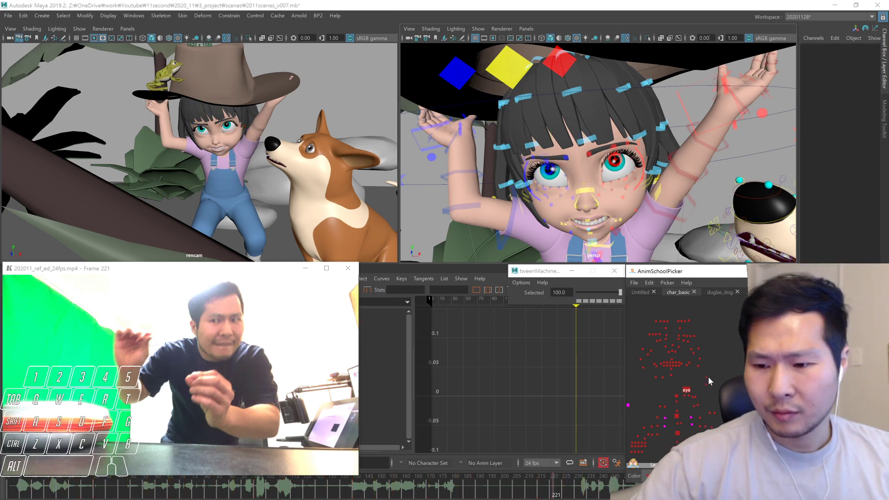
click(706, 376)
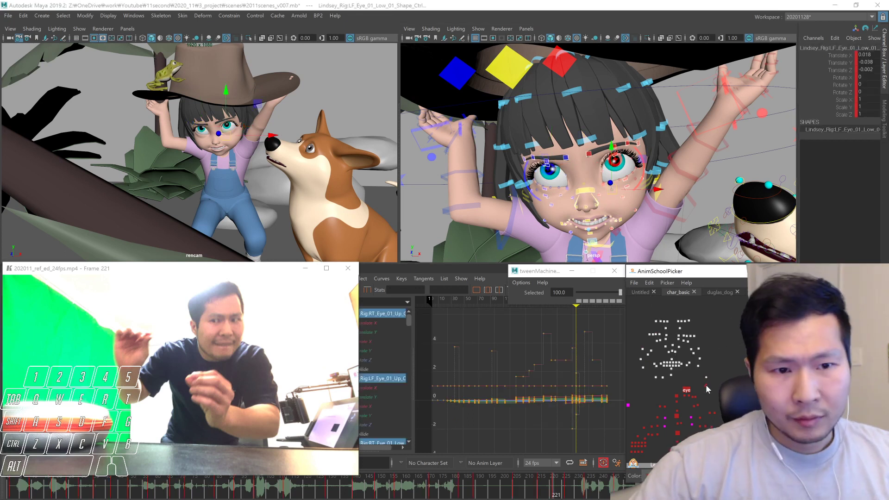
key(comma)
key(period)
Reposition the inner hat control at frame 221, shifting the hat and the raised hands away from the dog
click(679, 432)
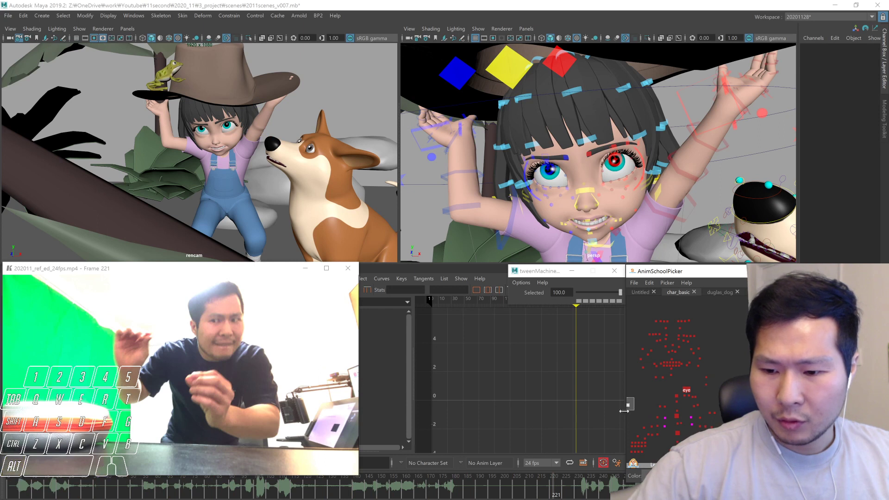
drag(624, 411, 624, 412)
mouse_move(287, 173)
middle_down()
mouse_move(271, 171)
mouse_move(273, 178)
middle_up()
key(w)
middle_drag(524, 192, 528, 186)
alt+drag(528, 186, 630, 206)
Rotate the middle and upper torso FK controls together at frame 221, bringing the upper one to about 5.4, -0.4, 4.7, comparing neighbouring keys
drag(685, 419, 672, 408)
key(e)
drag(641, 172, 633, 167)
key(w)
key(comma)
key(period)
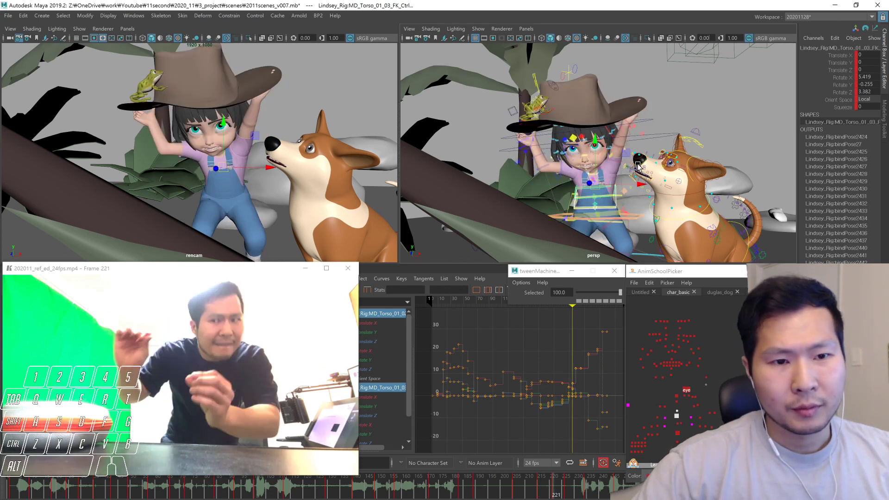
key(period)
key(comma)
key(comma)
key(period)
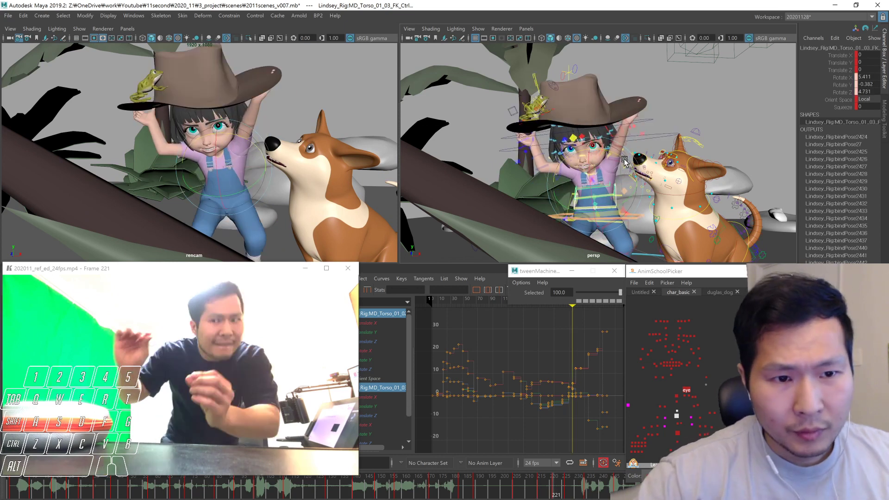
Move the girl's left clavicle control at frame 221 to about 0.22, 0.16, -0.05
click(698, 408)
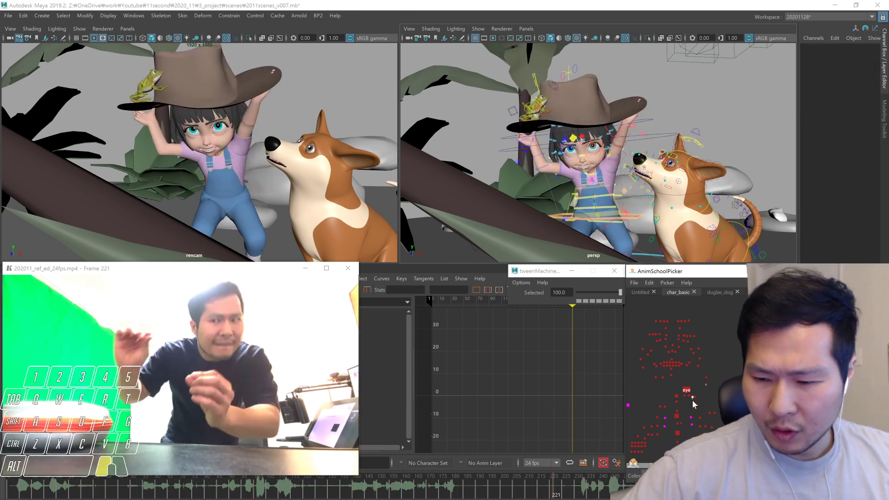
click(693, 400)
alt+drag(648, 180, 658, 180)
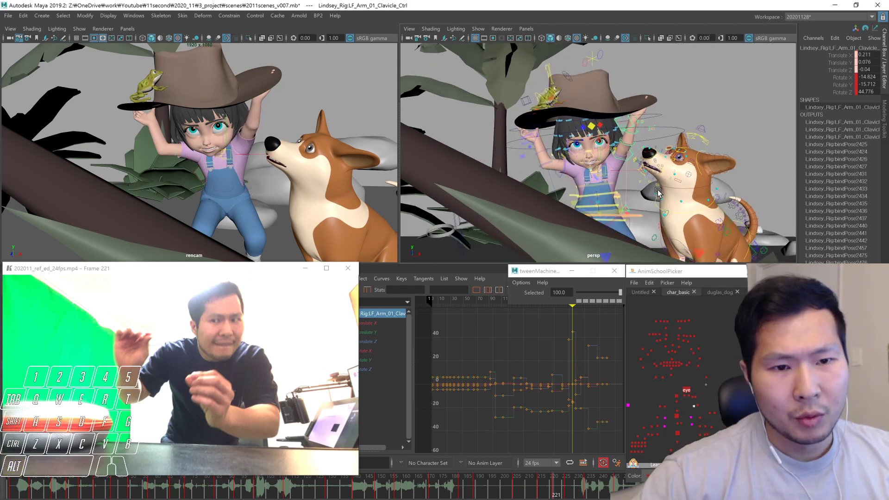
alt+drag(658, 186, 607, 184)
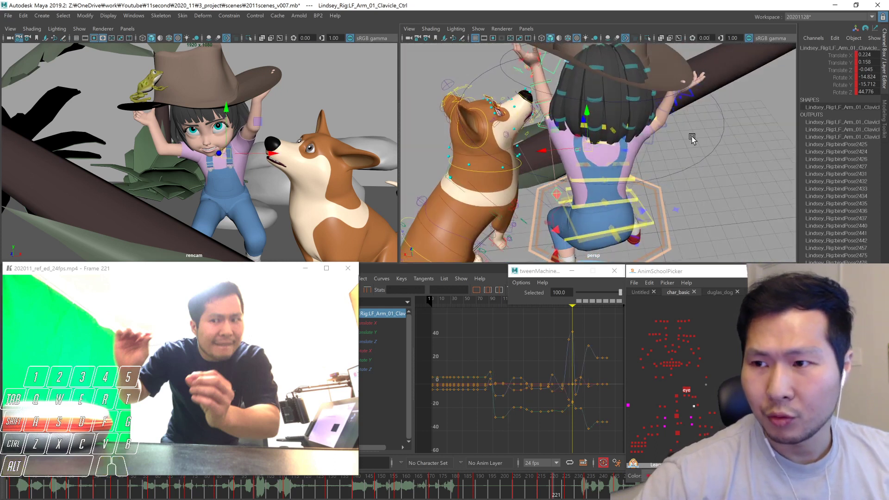
Isolate the left clavicle's three translate curves and delete their keys on both sides of frame 221
drag(842, 68, 841, 55)
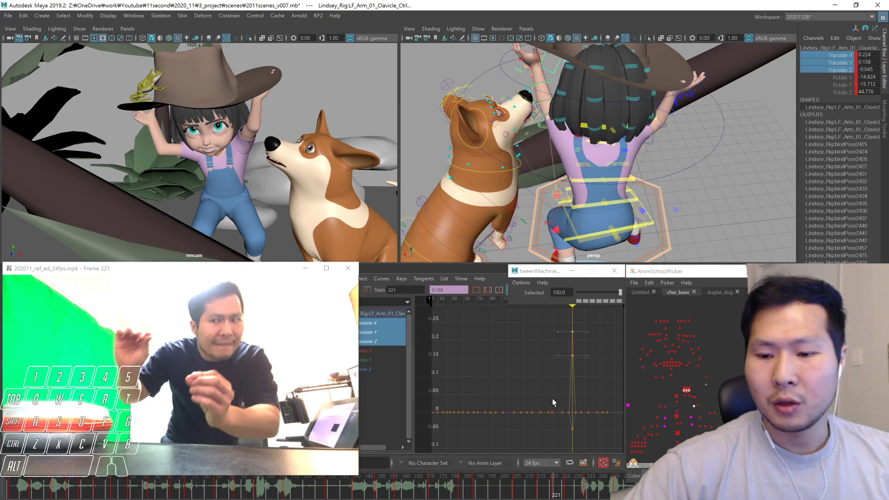
key(f)
alt+right_drag(586, 389, 552, 384)
key(comma)
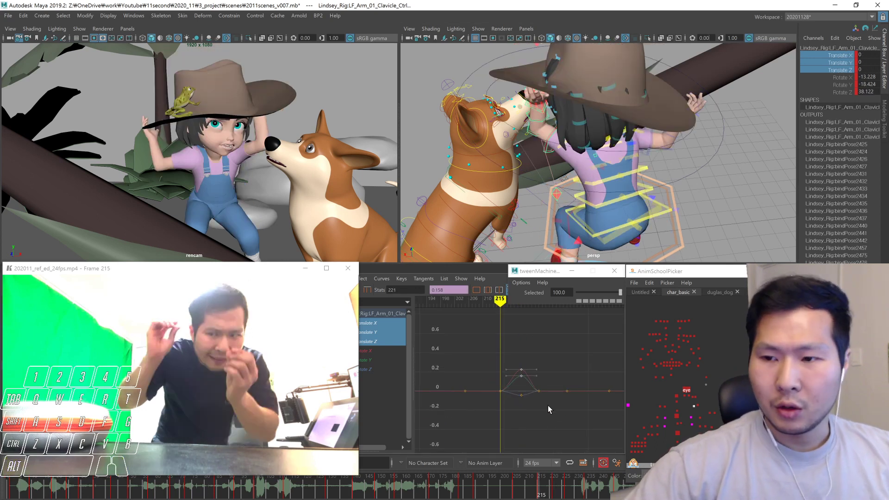
drag(503, 369, 493, 399)
key(Delete)
drag(546, 378, 531, 398)
drag(523, 359, 518, 370)
Try moving the left clavicle at frame 221 to about 0.04, 0.65, -0.04, scrub the motion, and undo the move and key deletions
key(period)
key(w)
drag(590, 114, 591, 99)
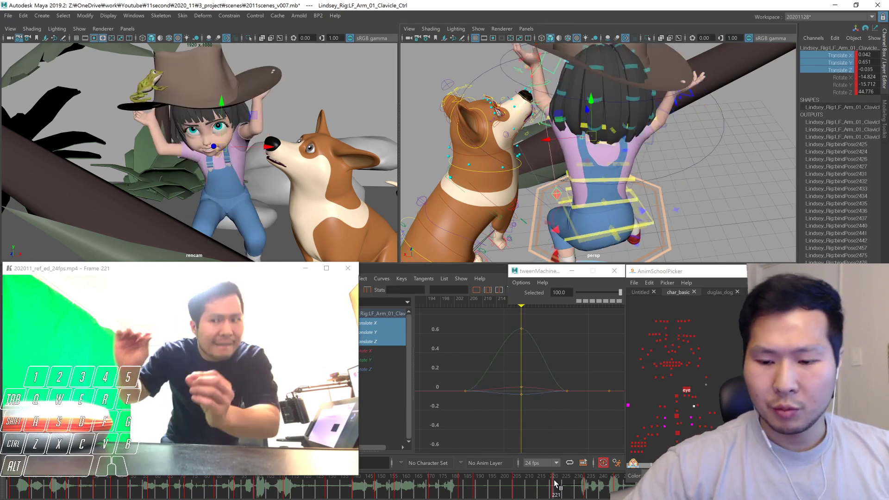
drag(555, 481, 530, 474)
key(period)
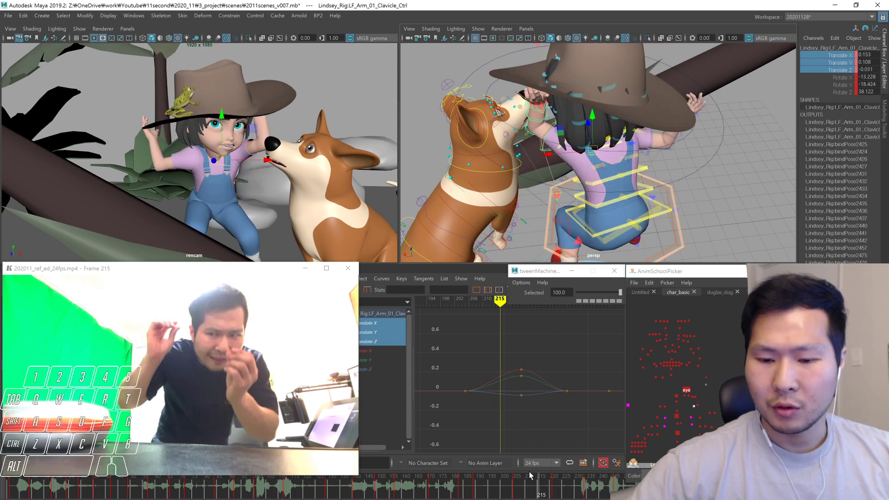
key(ctrl+v)
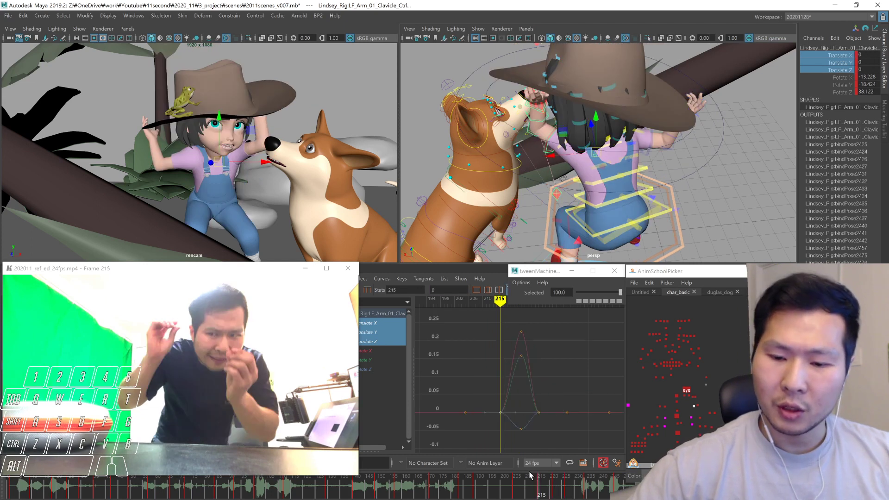
Select all of the girl's body, face and hat controls at frame 215 and minimize the tweenMachine window
click(719, 391)
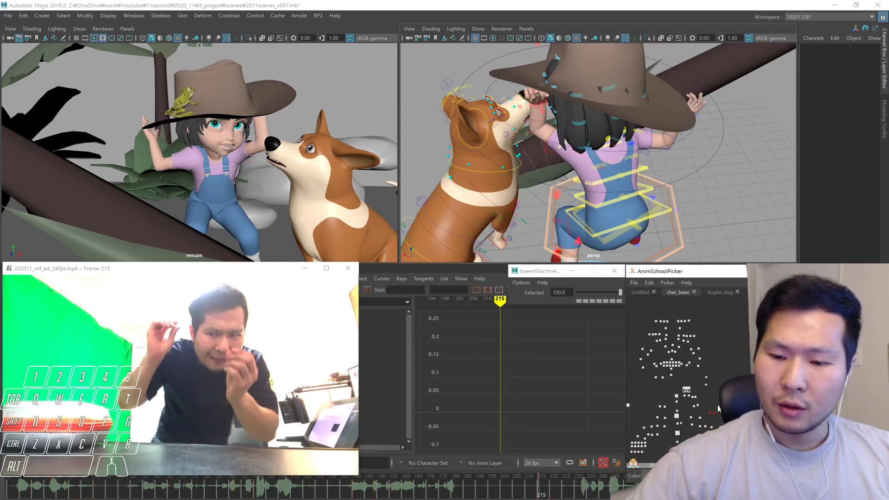
click(674, 412)
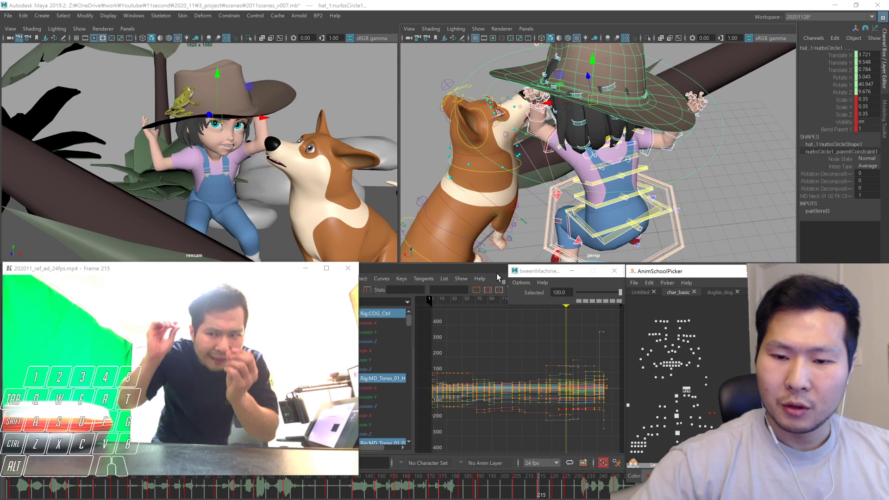
click(614, 270)
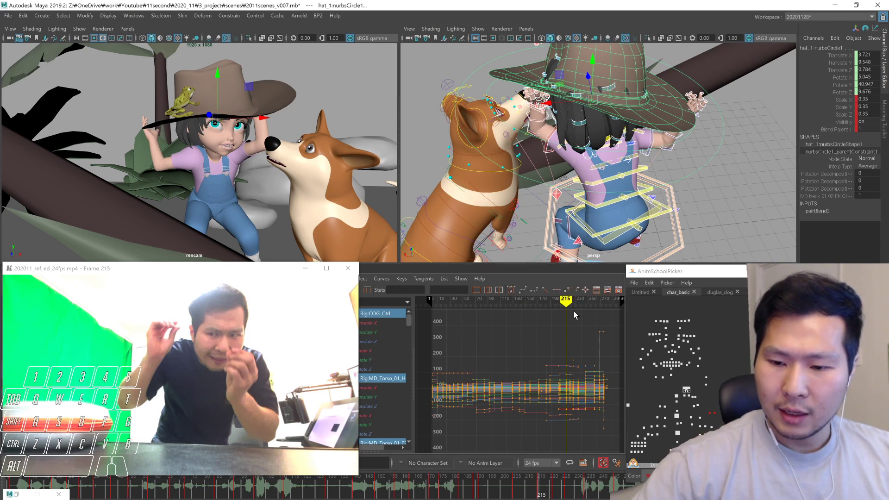
click(16, 493)
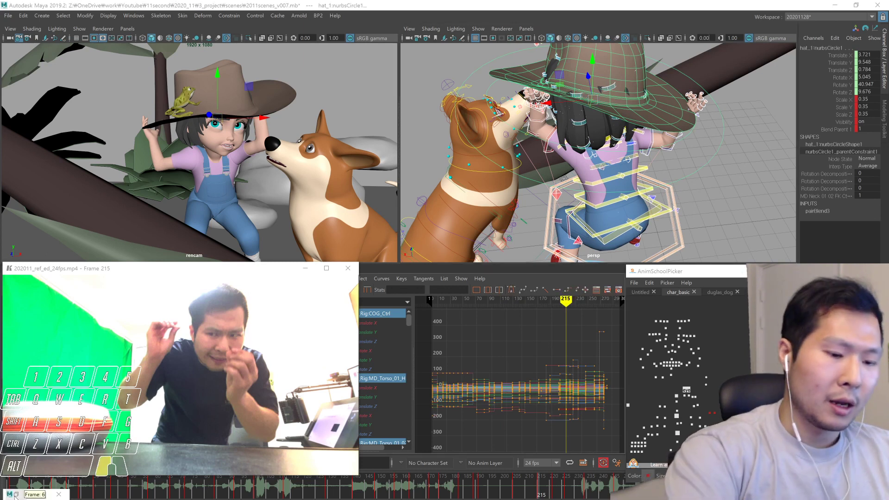
Select the girl's left clavicle control and compare its translate curves and pose at frames 215 and 221
click(698, 385)
click(693, 408)
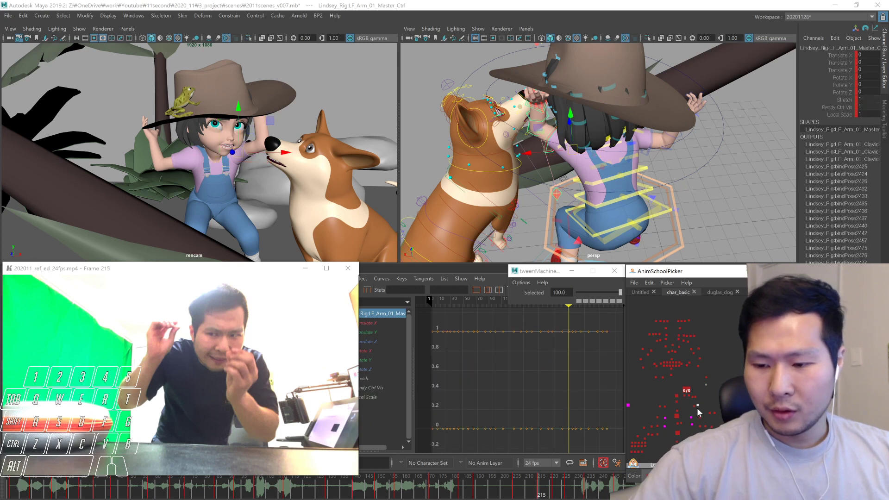
drag(847, 70, 848, 63)
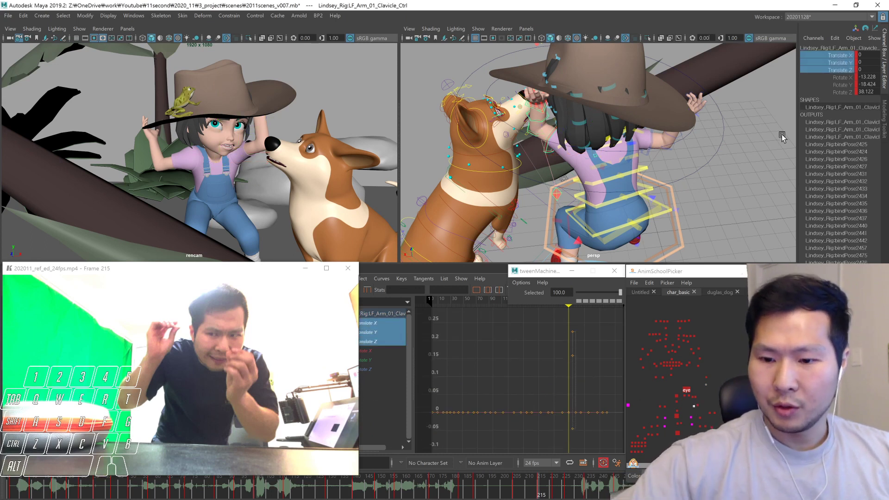
click(693, 407)
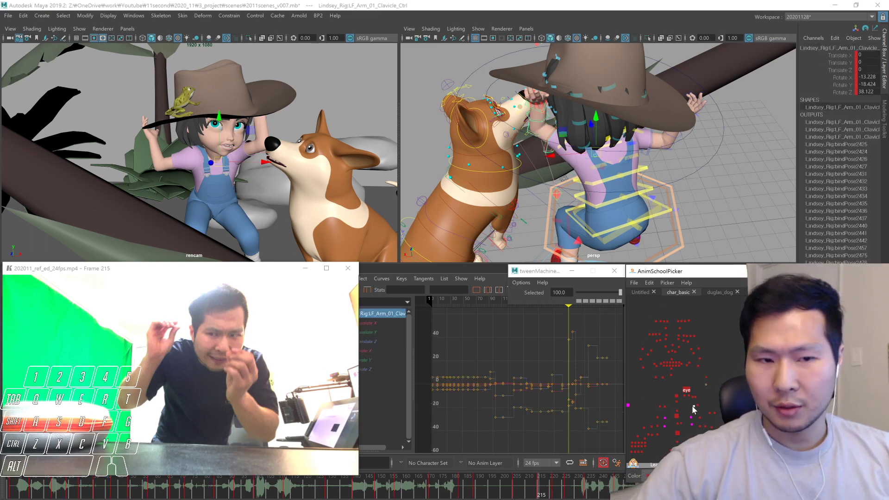
key(period)
key(comma)
drag(837, 55, 839, 70)
key(period)
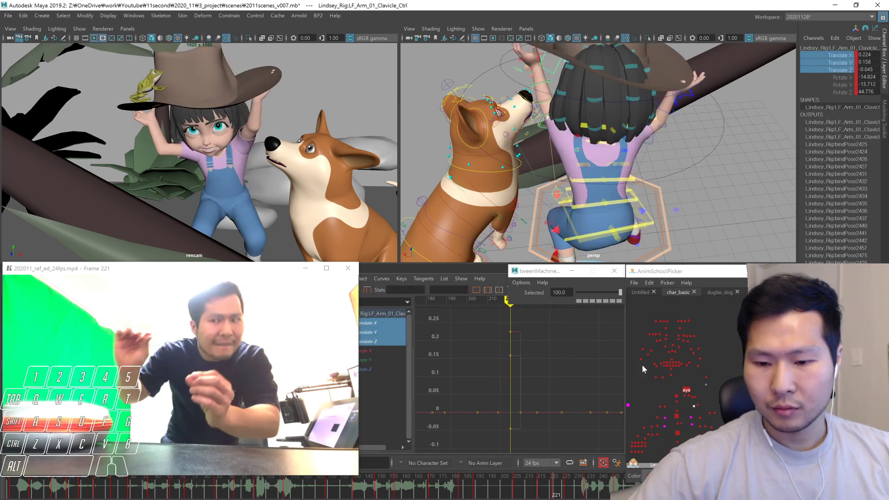
click(694, 405)
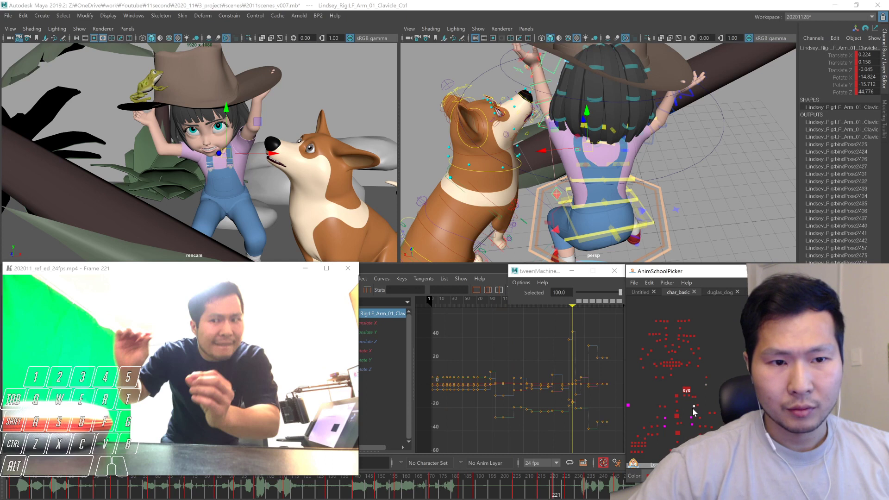
Rotate the girl's right clavicle control at frame 221 to about -14.76, -18.39, 28.3
click(701, 398)
click(664, 406)
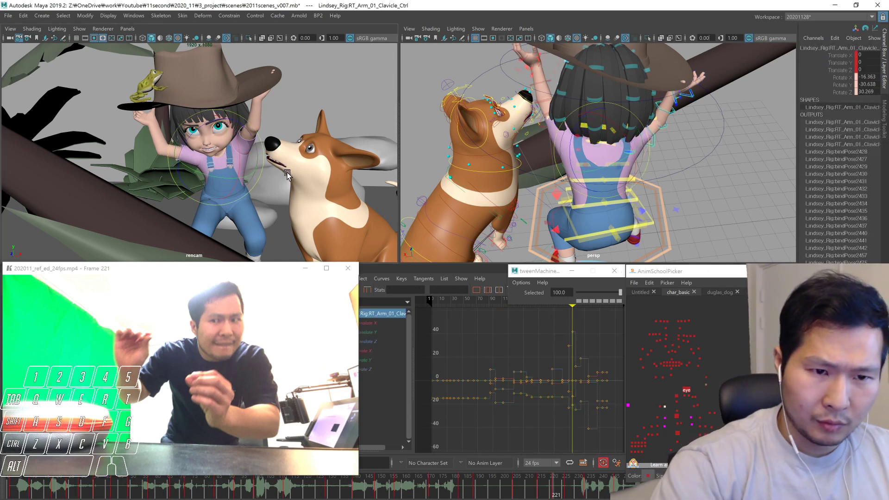
alt+drag(639, 185, 666, 193)
alt+drag(726, 197, 698, 167)
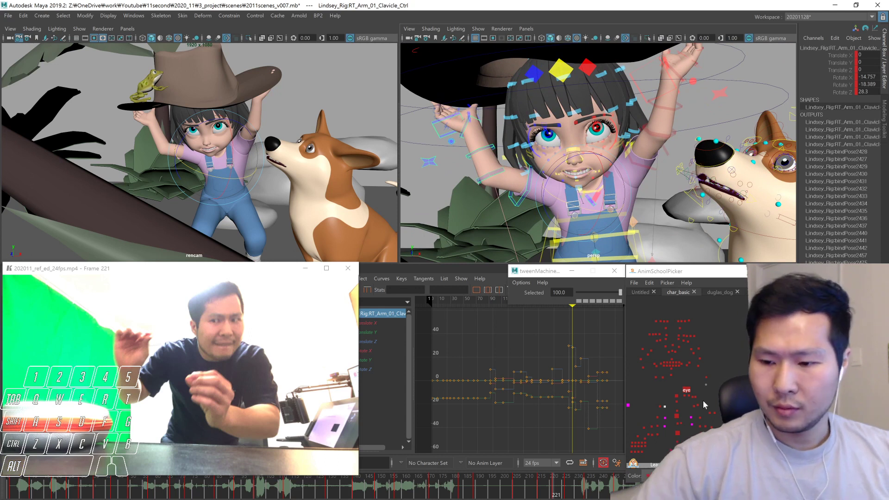
Step through and play back the girl's motion around frame 221 to check the raised shoulders from several angles
key(comma)
key(period)
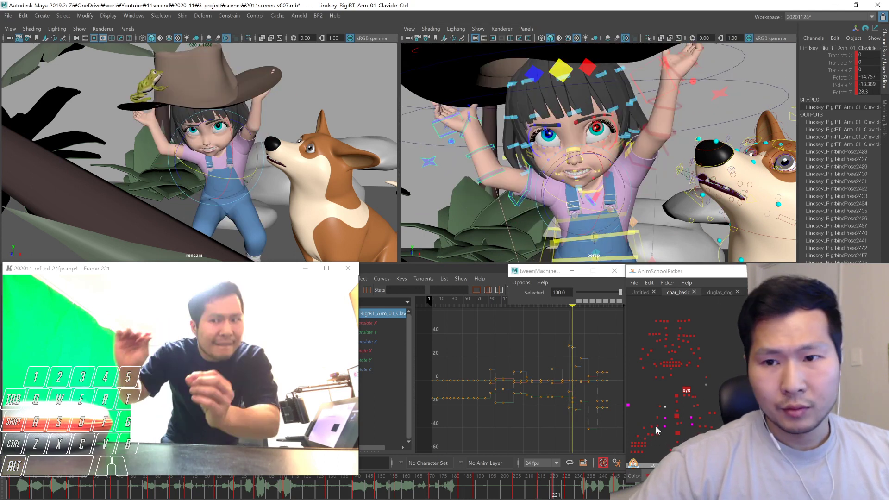
alt+drag(694, 192, 600, 231)
key(period)
key(comma)
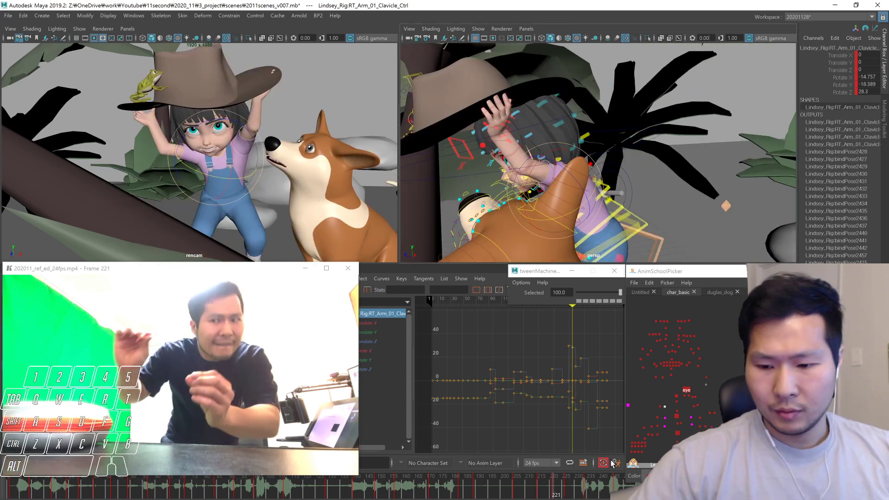
click(530, 495)
key(alt+v)
mouse_move(559, 483)
mouse_down()
mouse_move(582, 489)
mouse_move(559, 492)
mouse_move(580, 490)
mouse_move(563, 491)
mouse_move(570, 489)
mouse_up()
Move the hat control at frame 226 to about -13.75, -9.75, 7.73 and undo the last extra change
click(628, 405)
key(alt+comma)
key(period)
key(comma)
key(w)
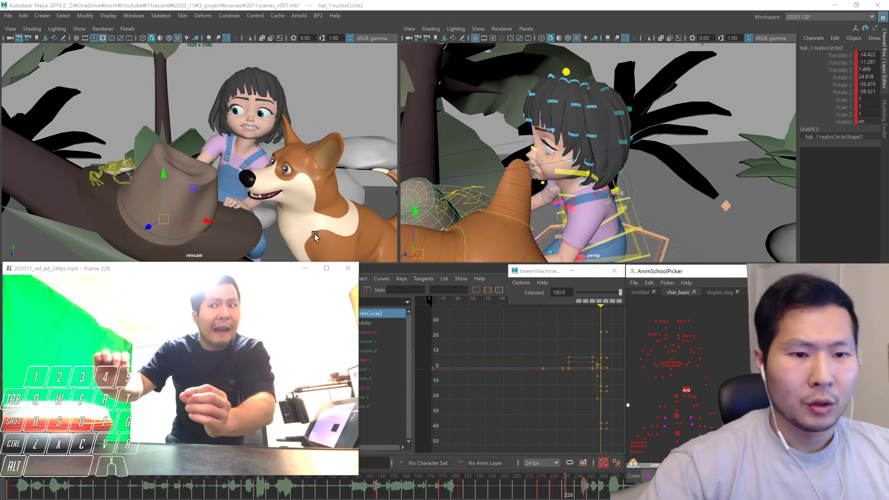
middle_drag(286, 214, 291, 200)
key(e)
alt+right_drag(612, 226, 491, 240)
alt+drag(491, 240, 655, 242)
key(ctrl+z)
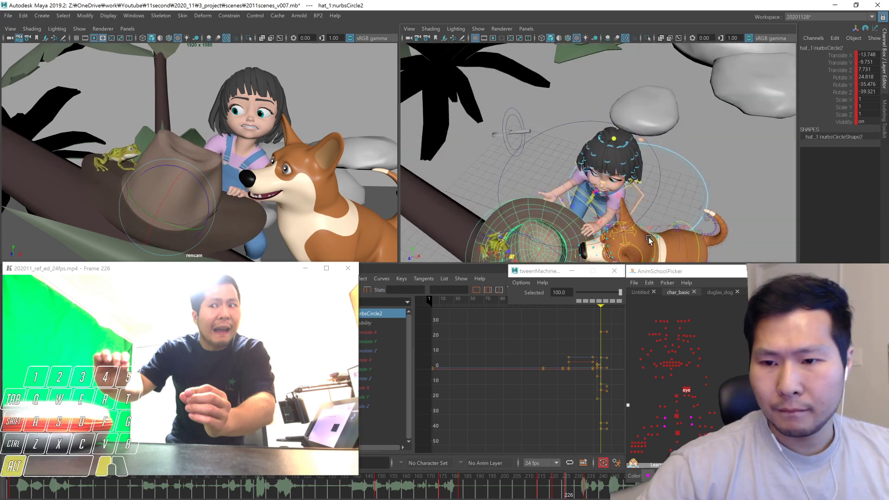
Step between frames 221, 226 and 234 to examine how the hat drops onto the log
key(w)
key(comma)
key(period)
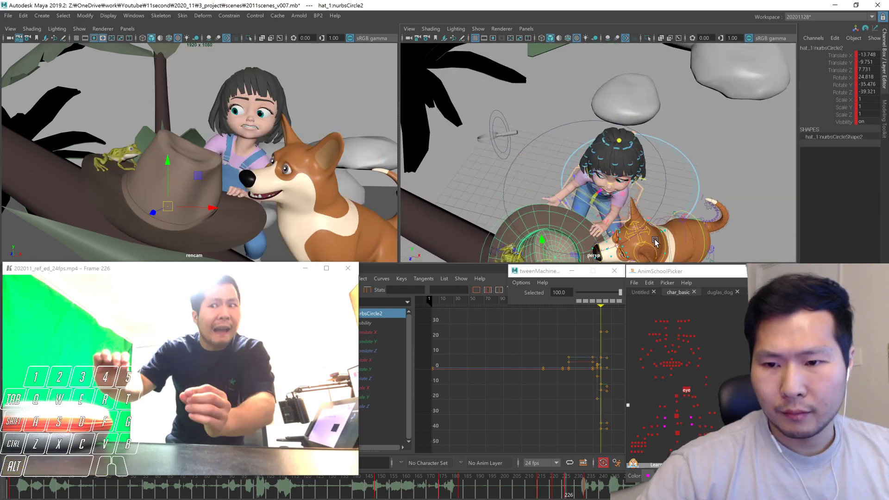
key(comma)
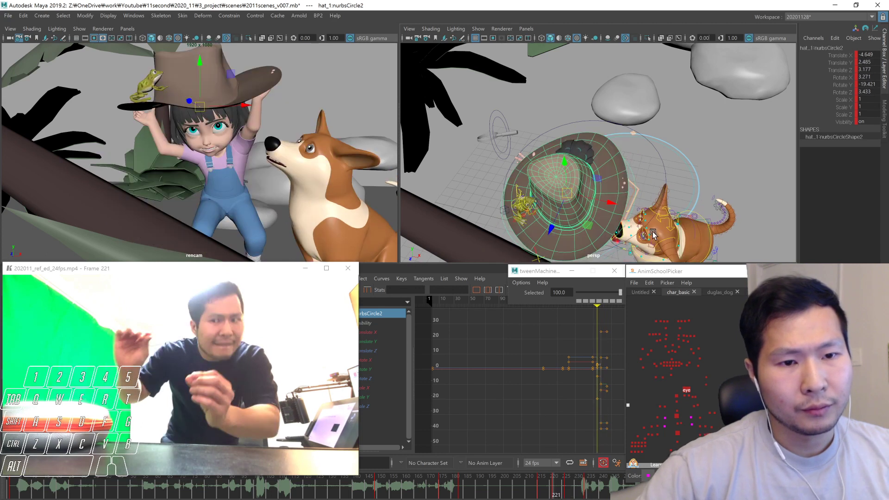
key(period)
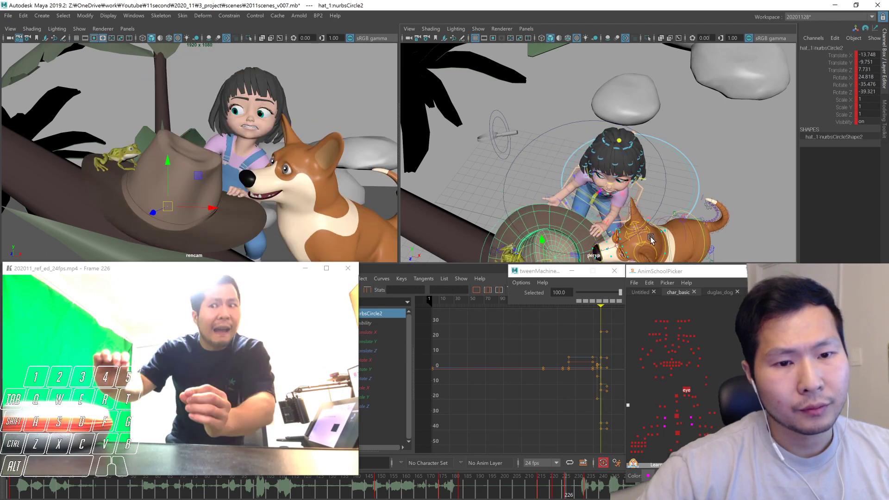
key(period)
key(comma)
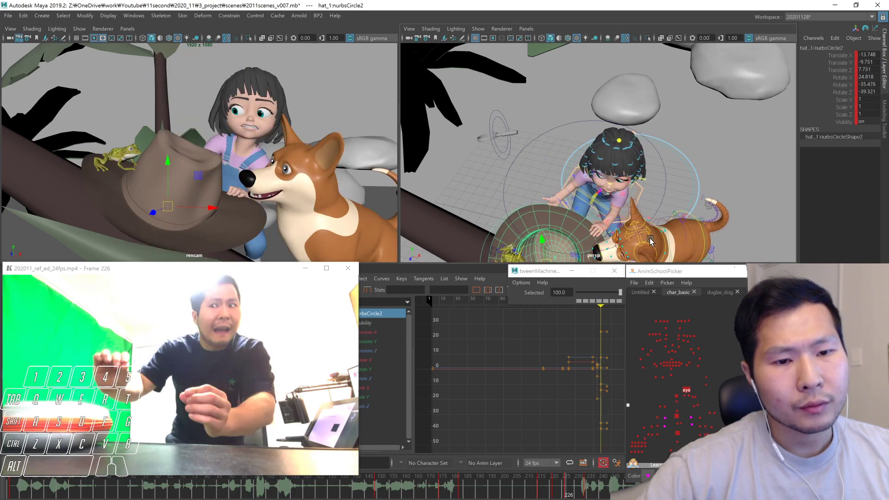
key(period)
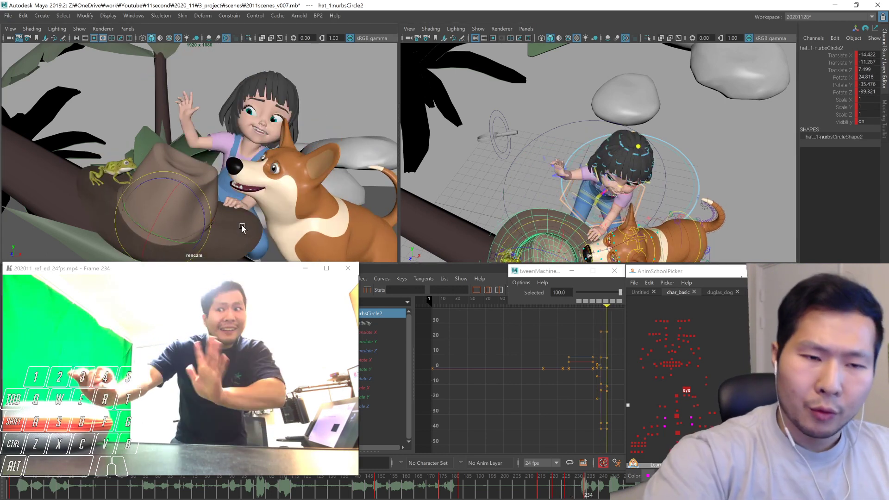
Rotate the hat control at frame 226 to about 18.43, -37.59, -26.32, comparing it with the neighbouring poses
key(comma)
middle_drag(233, 209, 233, 212)
key(comma)
key(period)
key(comma)
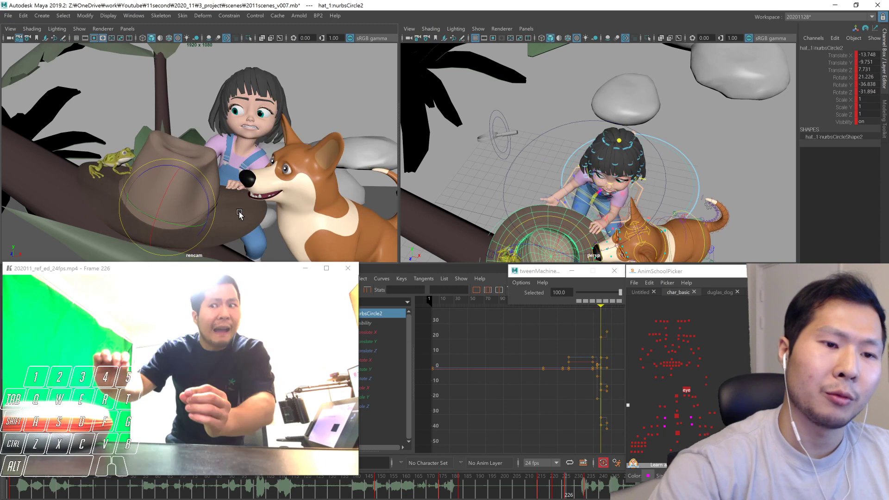
key(period)
key(comma)
key(period)
key(comma)
drag(240, 222, 240, 220)
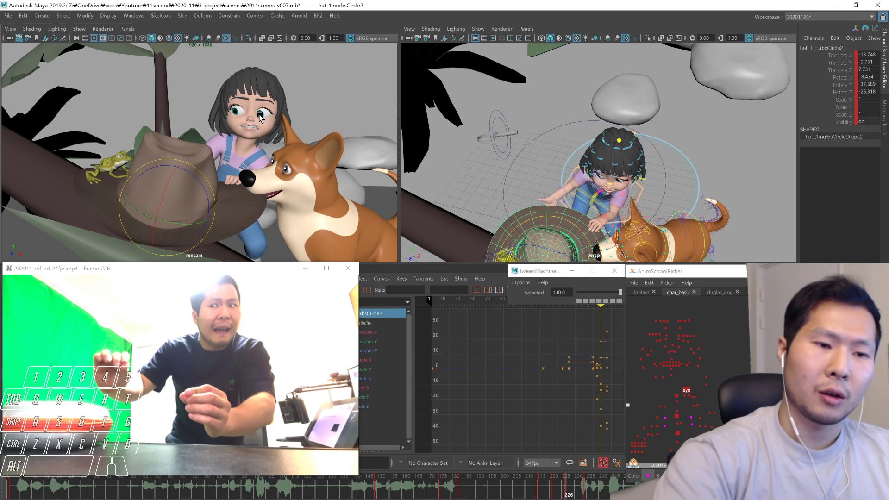
Play and step through frames 221 to 234 to check the hat's tilt and landing
key(period)
key(comma)
key(comma)
key(period)
key(period)
key(comma)
alt+drag(630, 226, 667, 204)
key(period)
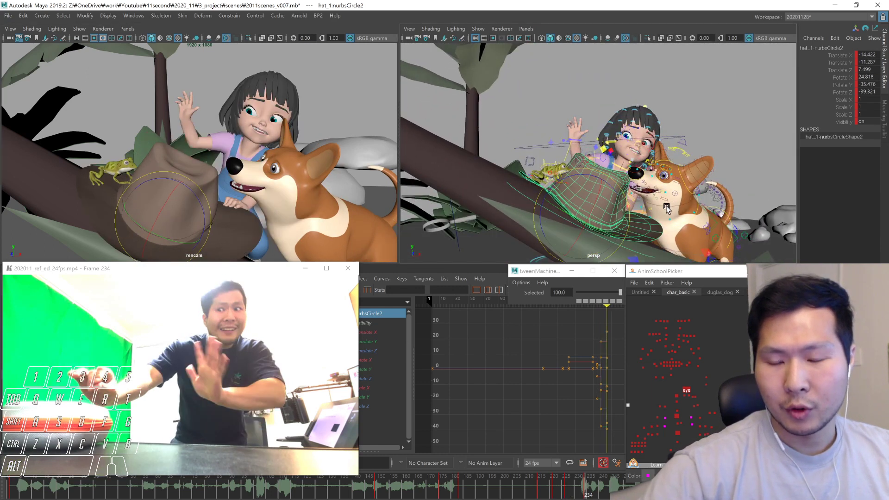
key(comma)
key(1)
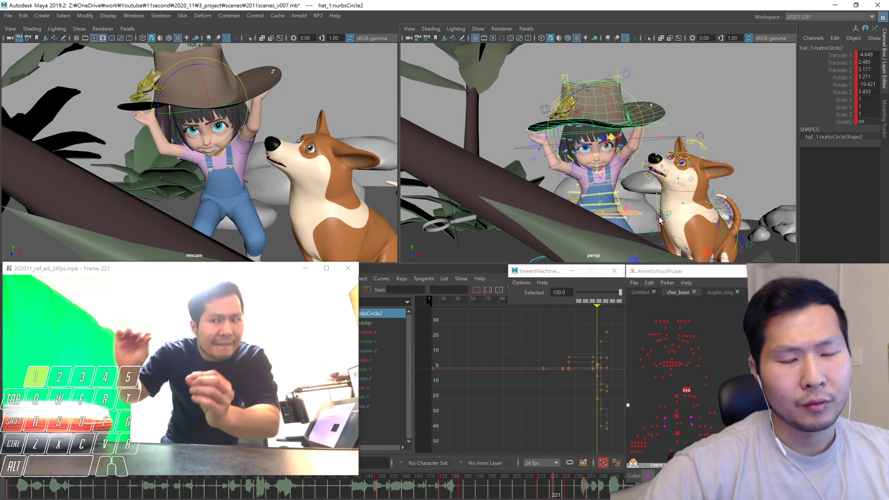
key(alt+v)
key(alt+v)
key(comma)
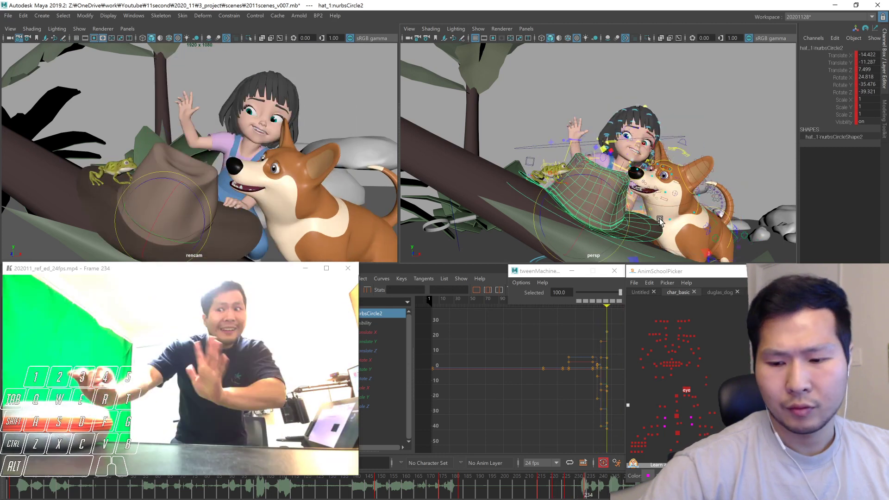
Adjust the hat at frame 226 to translate about -13.67, -9.41, 7.74 and rotate about 20.44, -37.08, -30.31
key(comma)
key(w)
middle_drag(210, 236, 244, 231)
key(e)
alt+drag(569, 222, 679, 169)
key(comma)
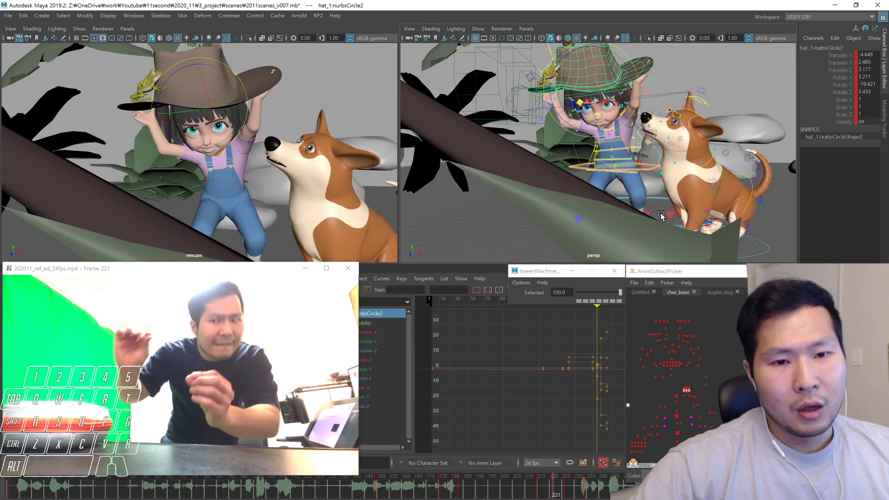
key(period)
key(period)
key(comma)
key(comma)
key(period)
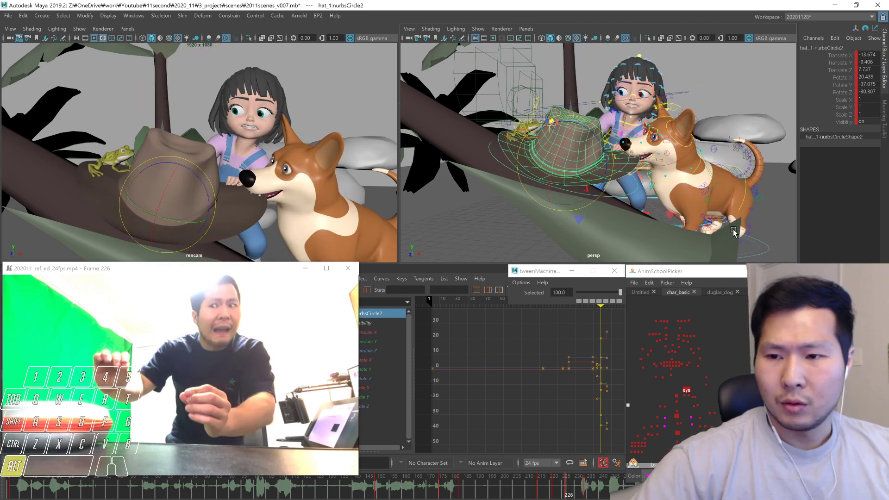
Select all of the dog's controls at frame 226, blend them with tweenMachine at -57.6, and compare the neighbouring key poses
alt+right_drag(650, 235, 631, 235)
click(733, 321)
click(724, 289)
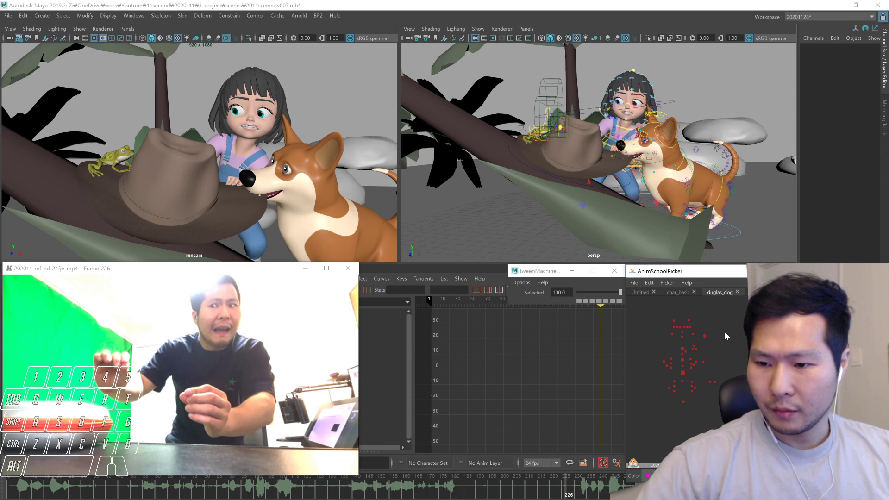
click(702, 335)
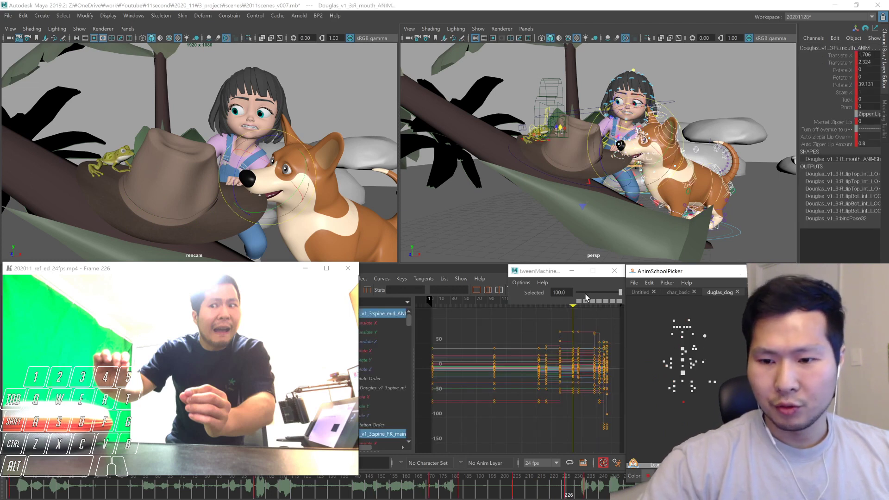
drag(586, 292, 588, 293)
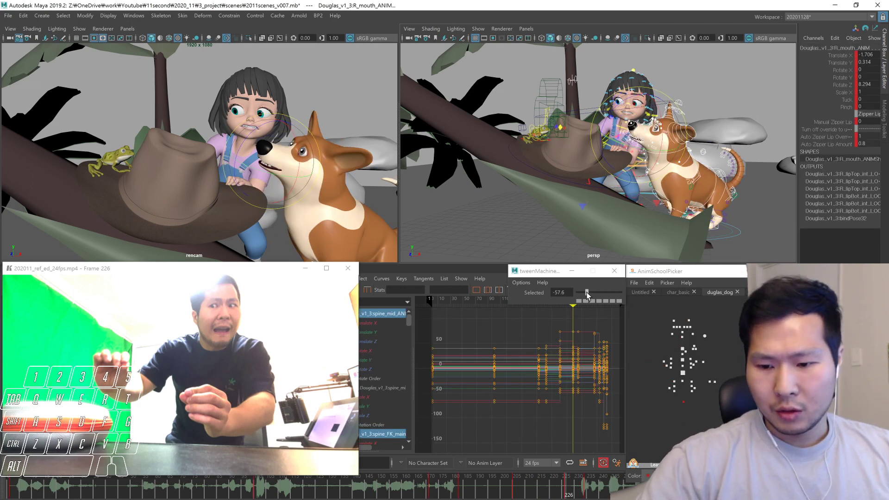
key(period)
key(period)
key(period)
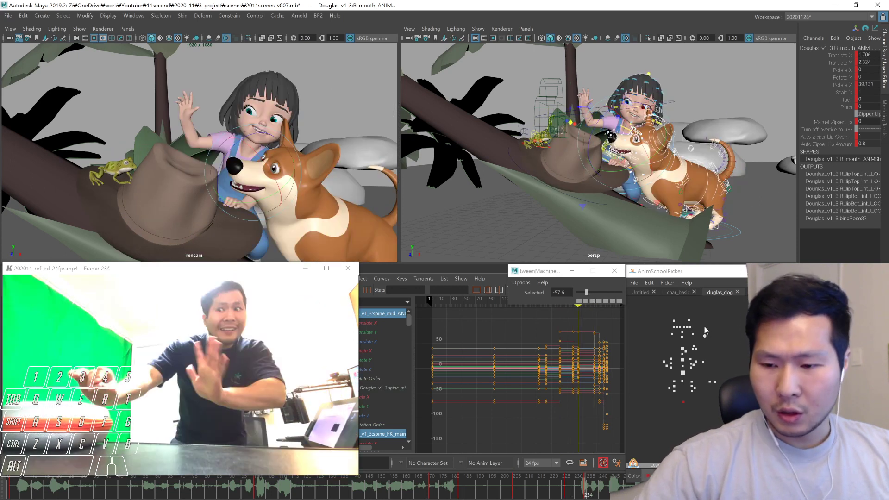
key(comma)
key(comma)
key(comma)
Rotate the dog's head control at frame 226 to about 7.39, -9.58, -10.61
click(681, 347)
drag(296, 160, 292, 181)
alt+drag(702, 230, 712, 291)
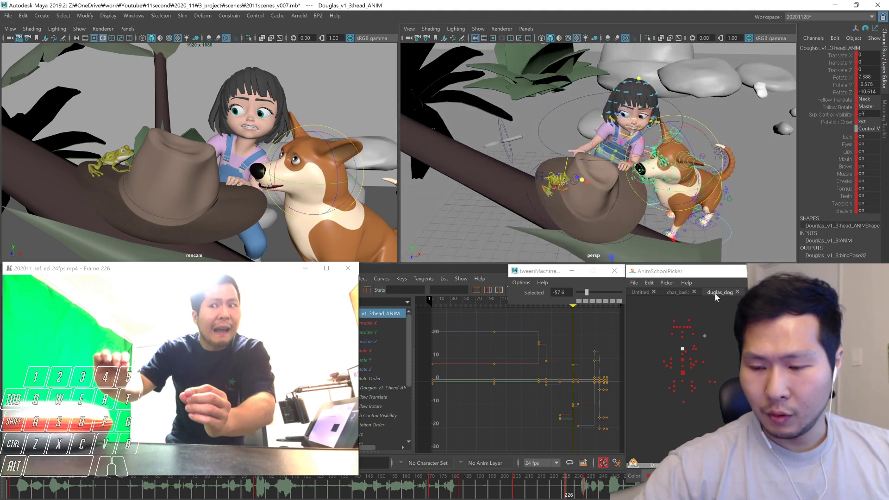
key(comma)
key(period)
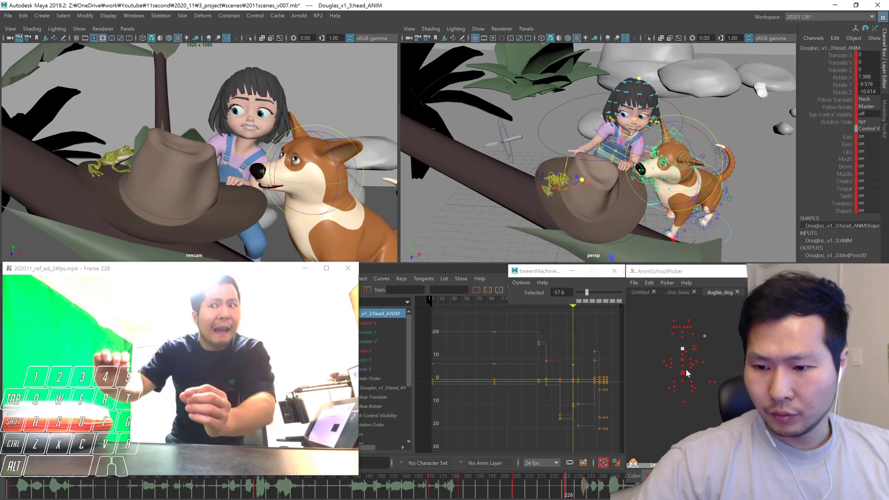
Select the dog's main FK spine control and compare its pose at frames 205 and 226
click(683, 372)
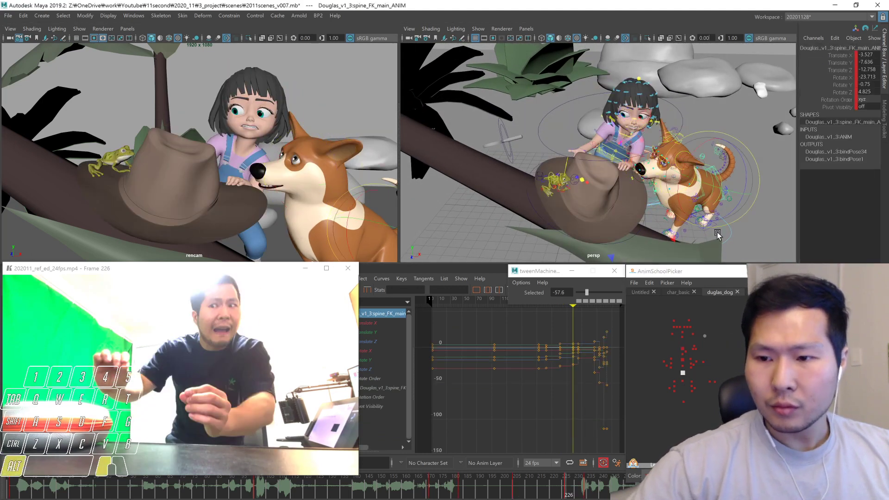
alt+drag(690, 222, 706, 229)
key(comma)
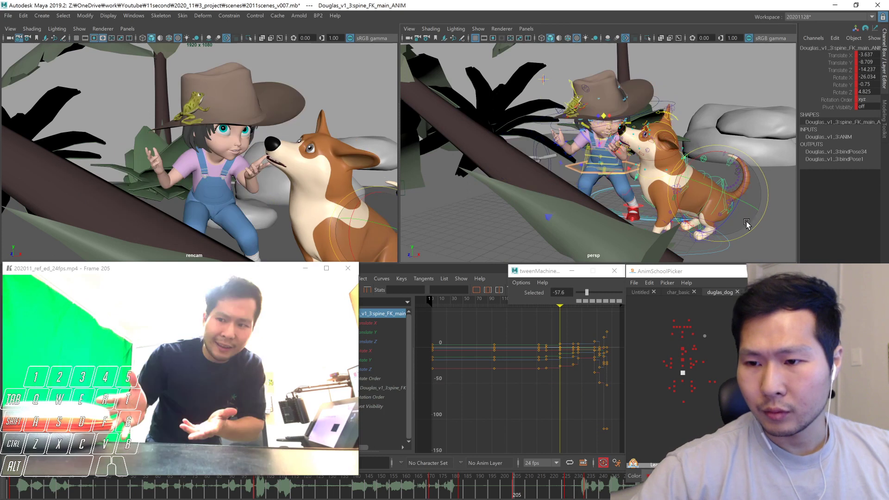
key(period)
key(comma)
key(period)
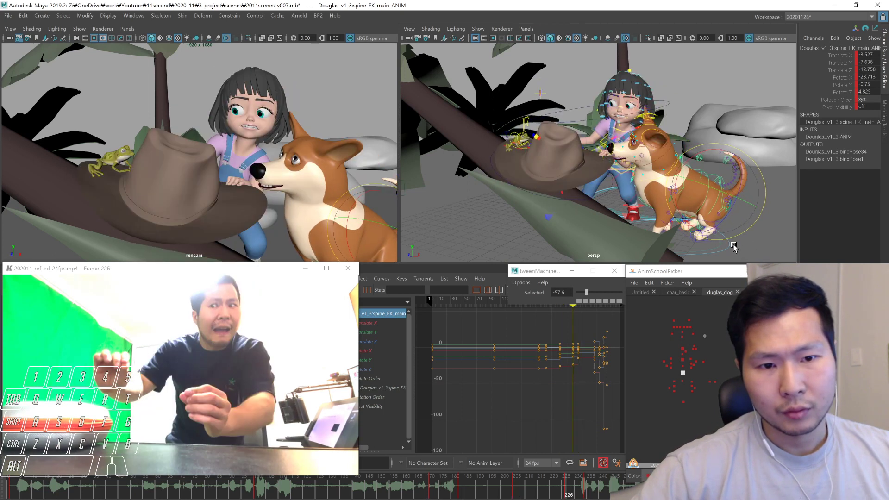
Move the dog's eye aim control at frame 226 to about 10.12, 8.9, -6.59 and deselect it
click(694, 345)
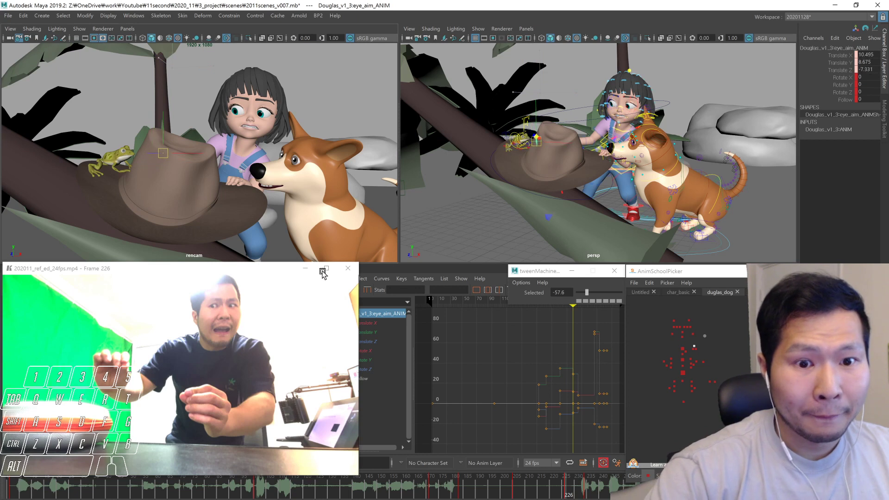
key(comma)
key(period)
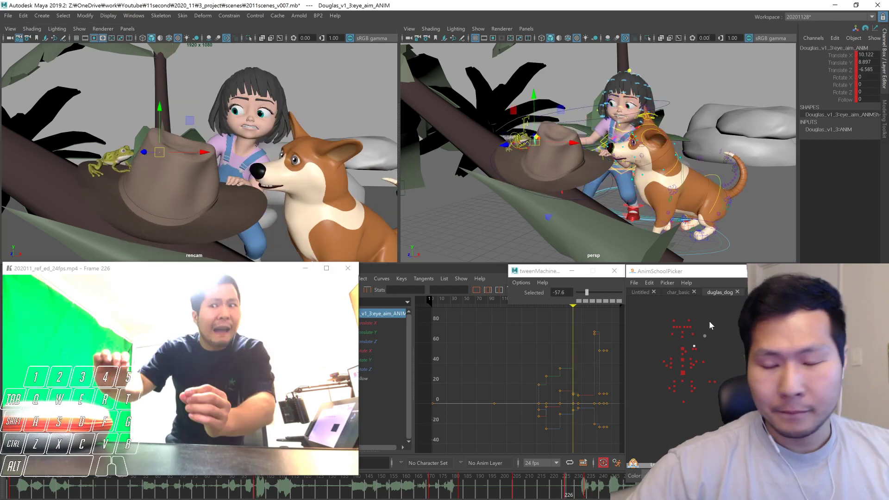
click(707, 320)
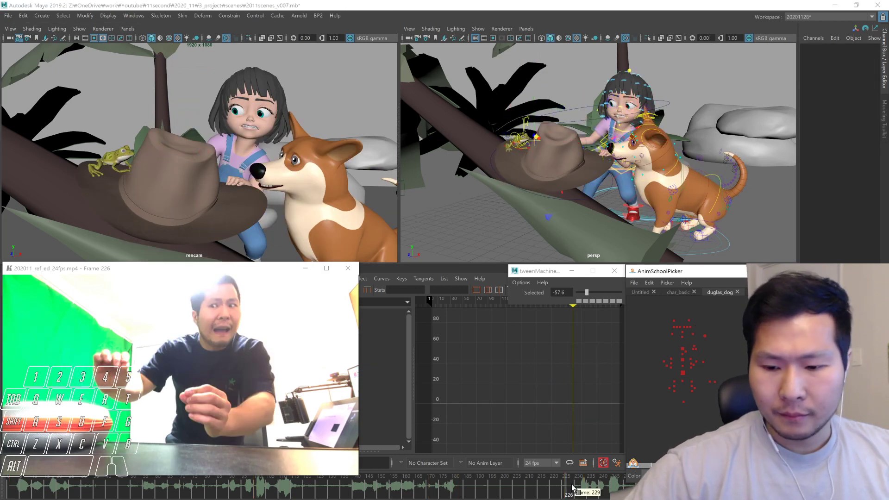
Select the girl's two clavicle controls and rotate them at frame 189, bringing the left one to about -9.64, -21.54, 17.3
click(543, 486)
drag(544, 486, 530, 463)
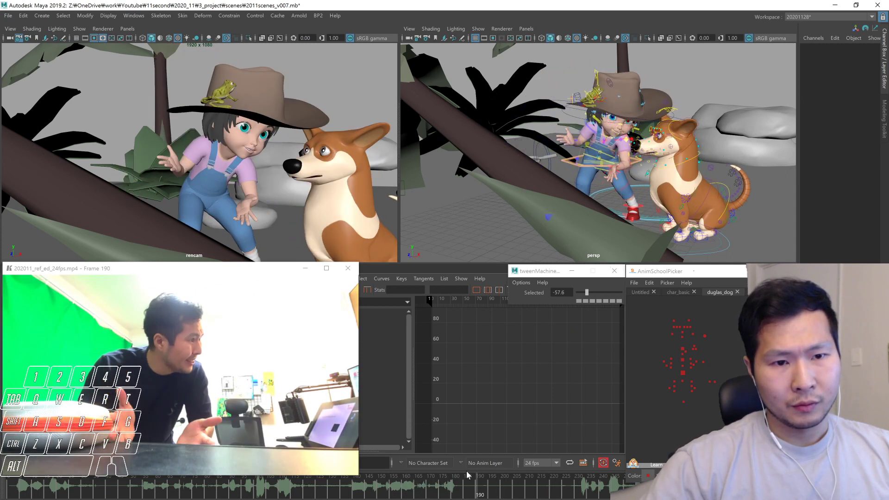
click(678, 292)
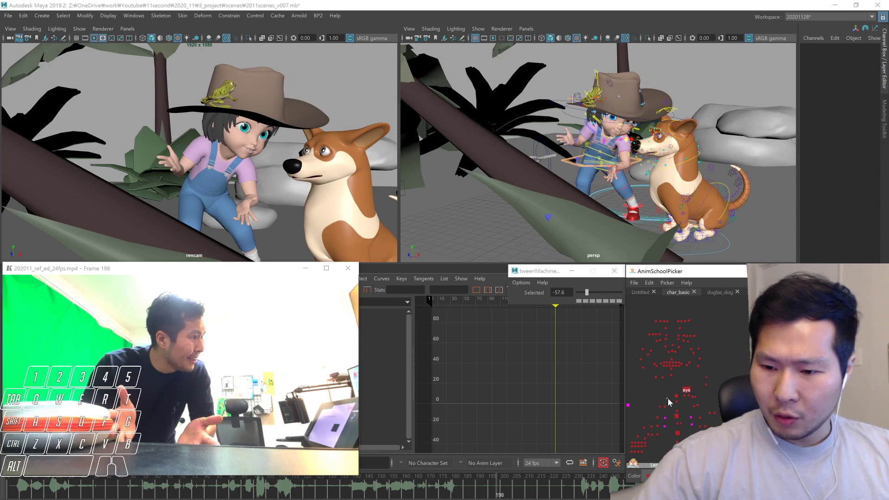
click(690, 419)
shift+click(693, 406)
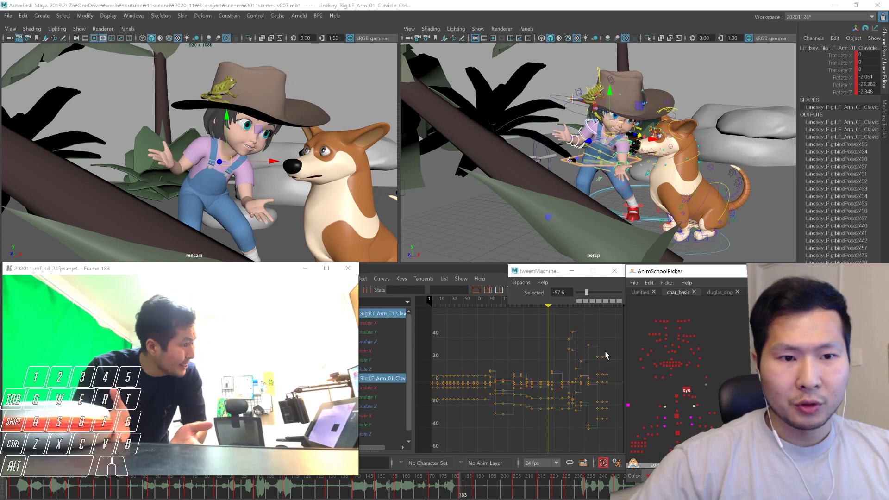
key(e)
drag(263, 165, 266, 158)
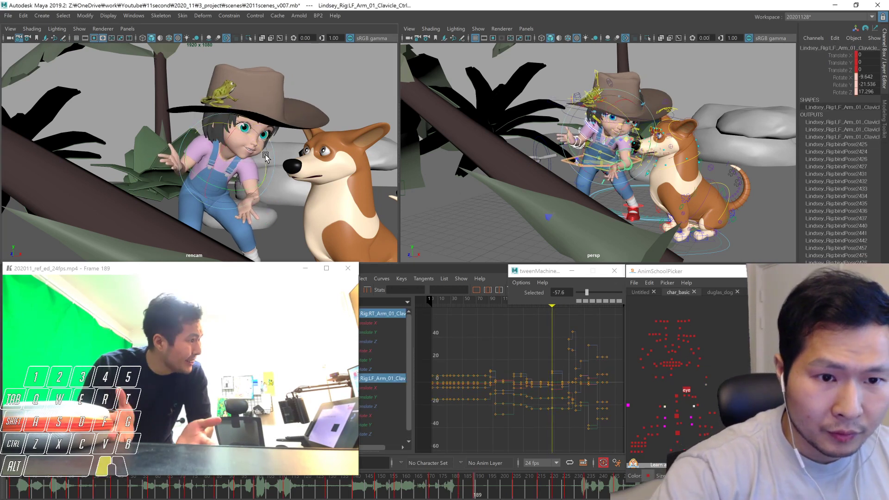
key(q)
key(period)
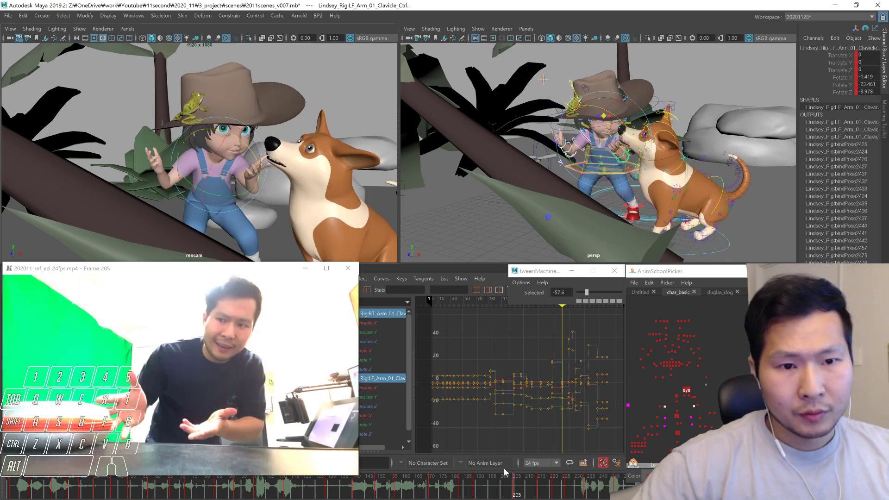
key(comma)
drag(456, 489, 487, 477)
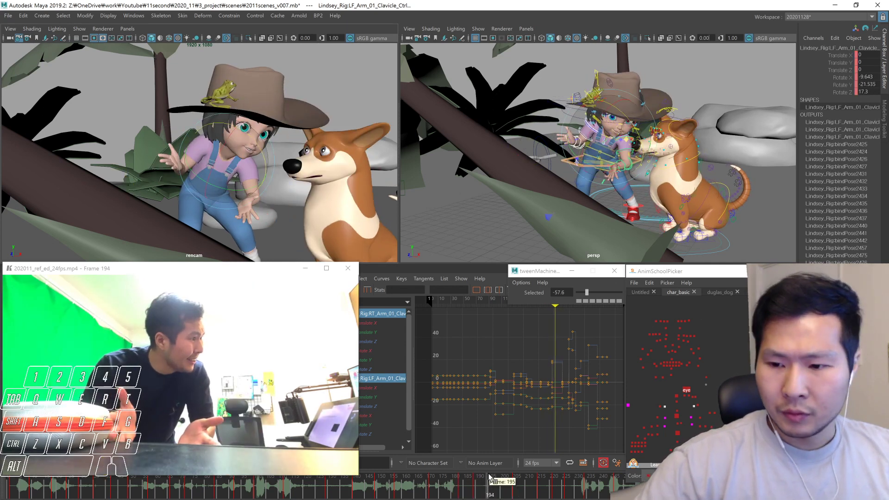
Select all of the girl's and hat's controls and blend them at frame 194 with tweenMachine at -89.1
click(628, 405)
click(483, 495)
key(comma)
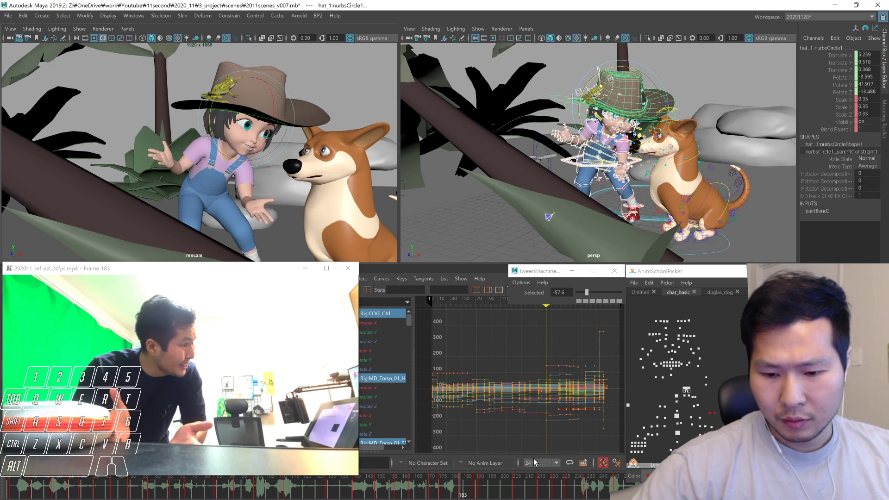
key(.)
key(.)
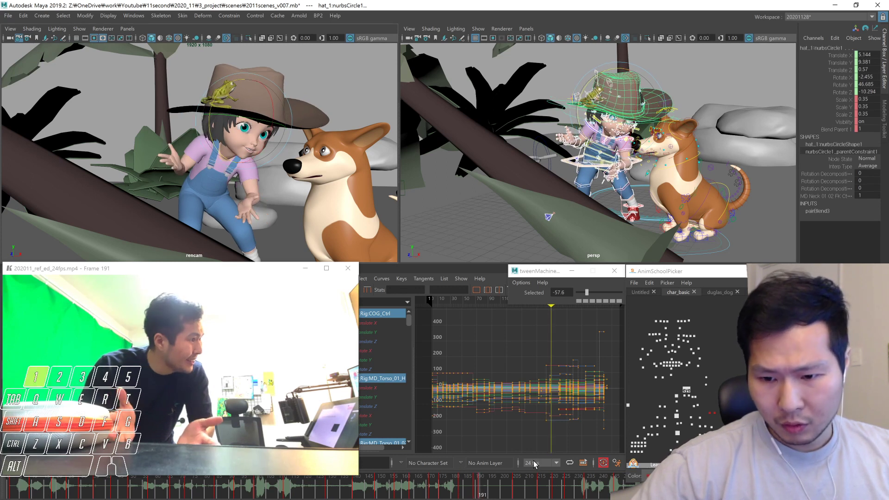
key(.)
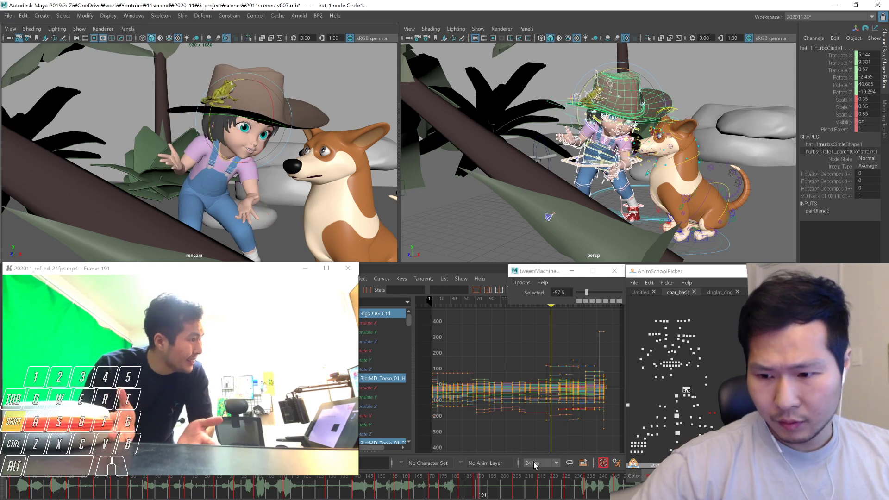
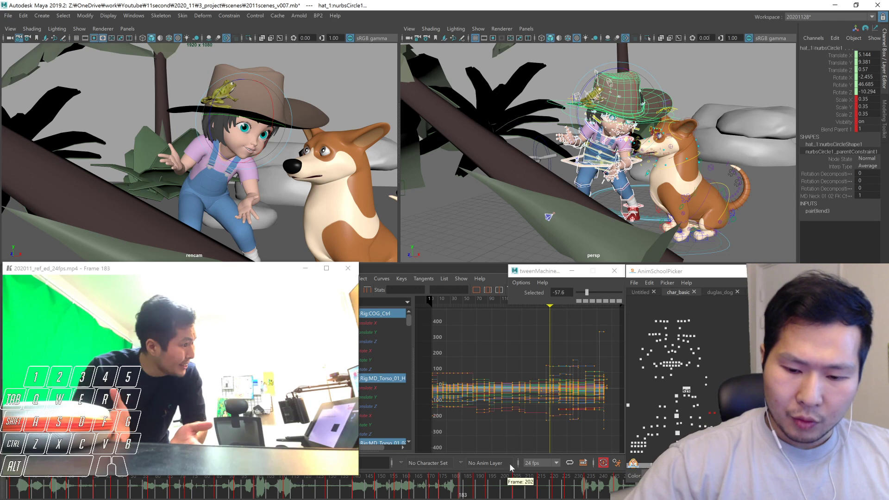
click(516, 477)
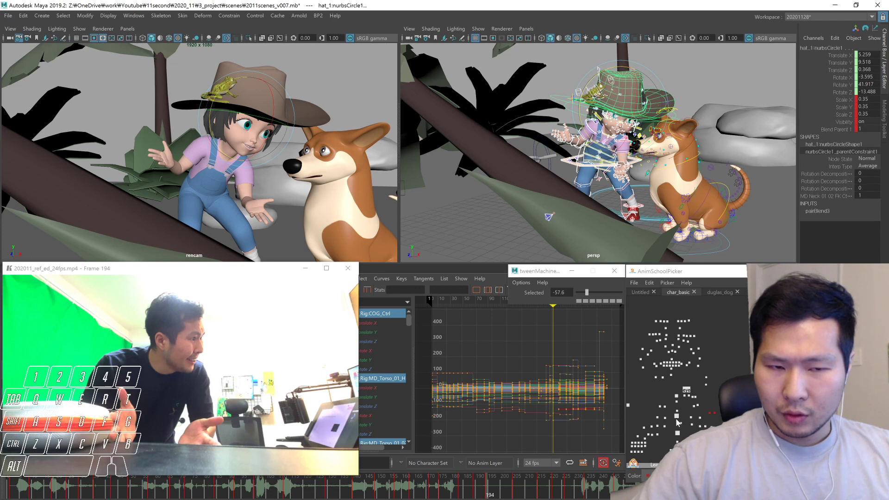
key(ctrl+z)
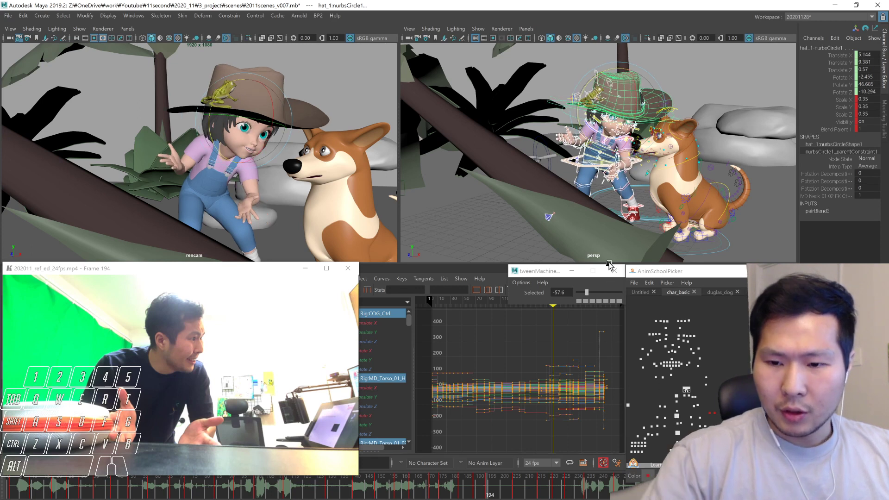
drag(587, 292, 580, 292)
key(comma)
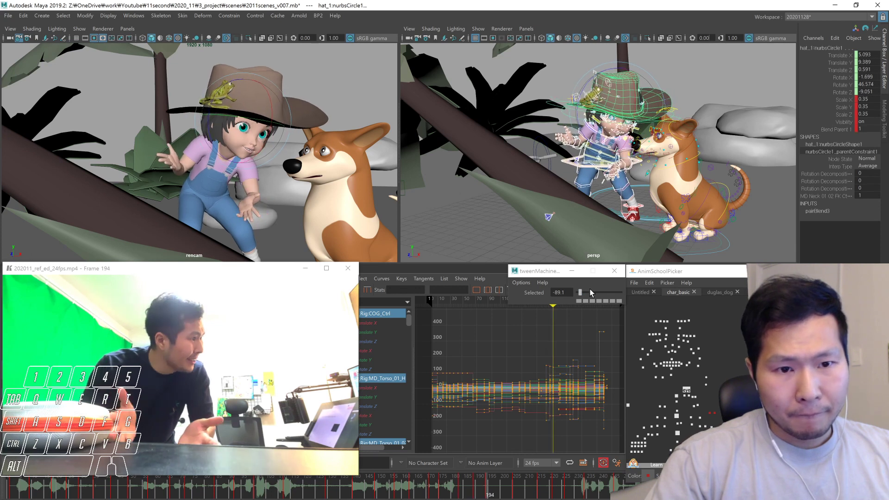
Select the girl's two clavicle controls, blend them at frame 194 with tweenMachine at -28.3, and play back the motion
click(699, 399)
click(693, 406)
shift+click(664, 407)
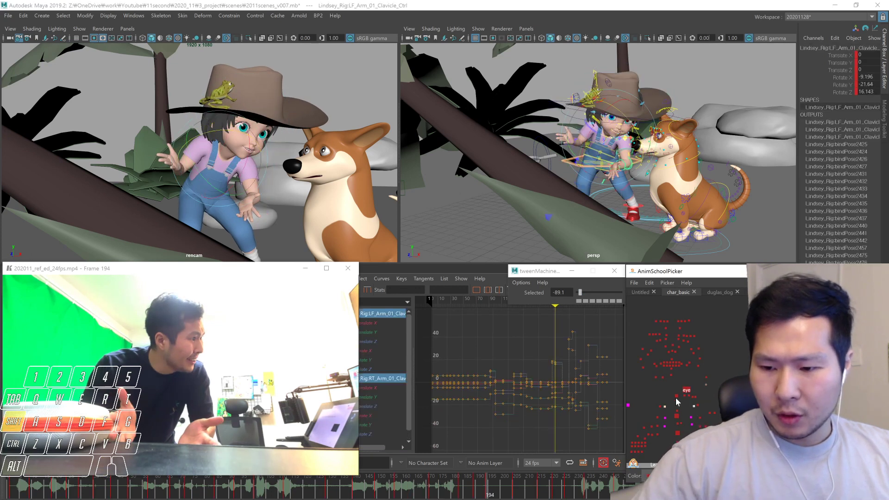
key(comma)
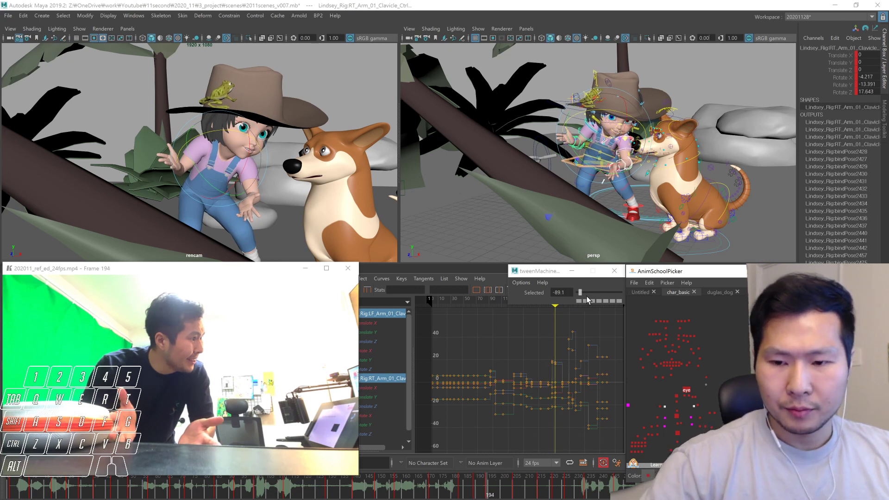
alt+drag(448, 484, 475, 481)
key(alt+v)
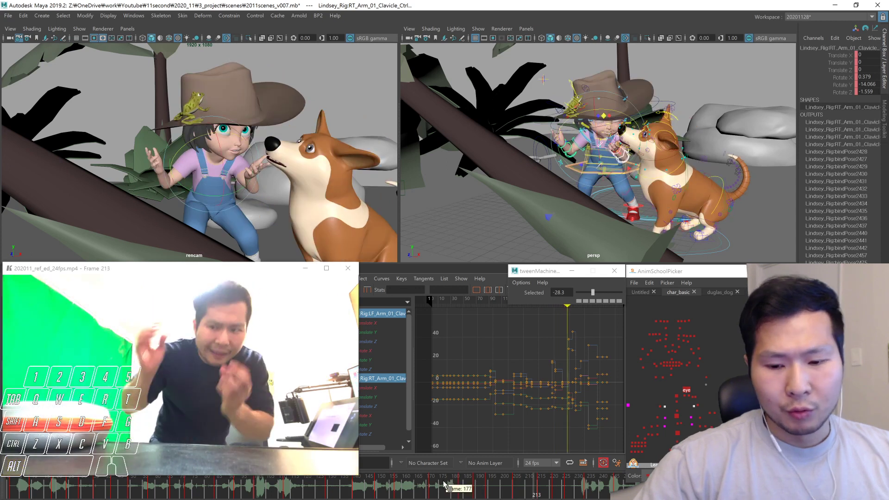
click(444, 484)
key(alt+v)
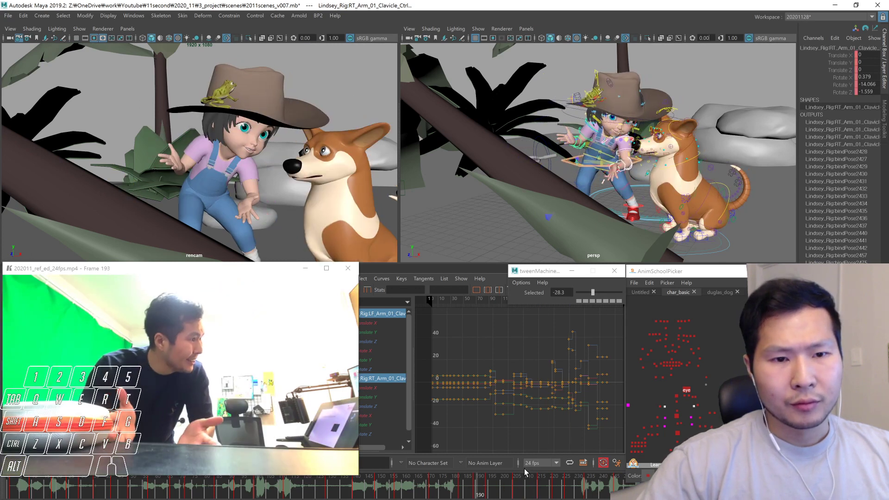
Blend the girl's lower neck control at frame 194 with tweenMachine at -60.9 and adjust its rotation to about -3.11, -0.32, -1.16
click(487, 490)
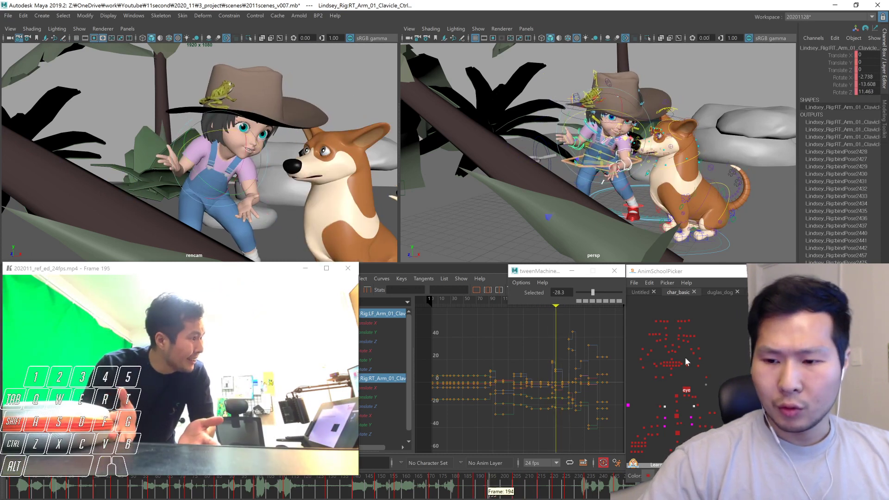
click(674, 382)
click(676, 402)
key(alt+comma)
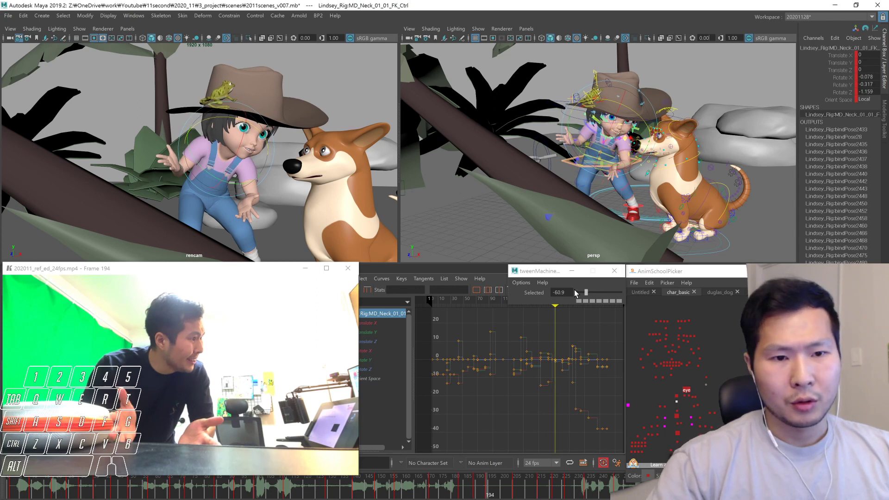
click(231, 168)
drag(231, 165, 233, 165)
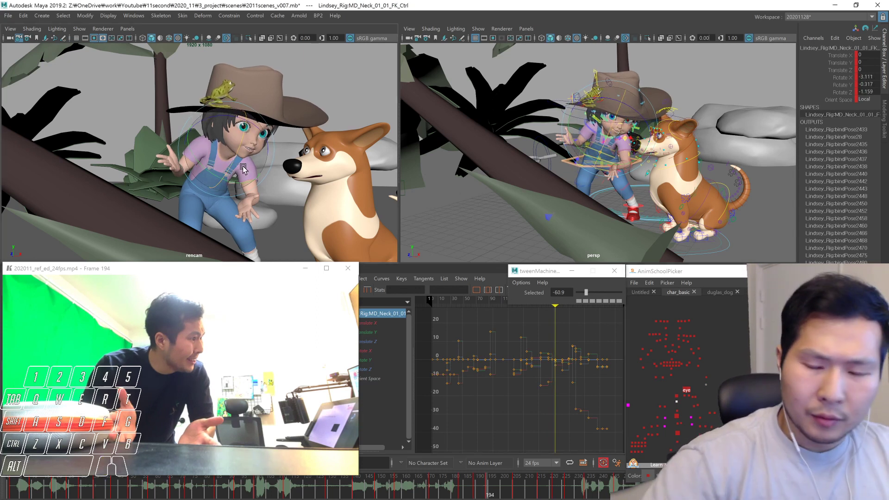
key(comma)
key(comma)
key(period)
key(period)
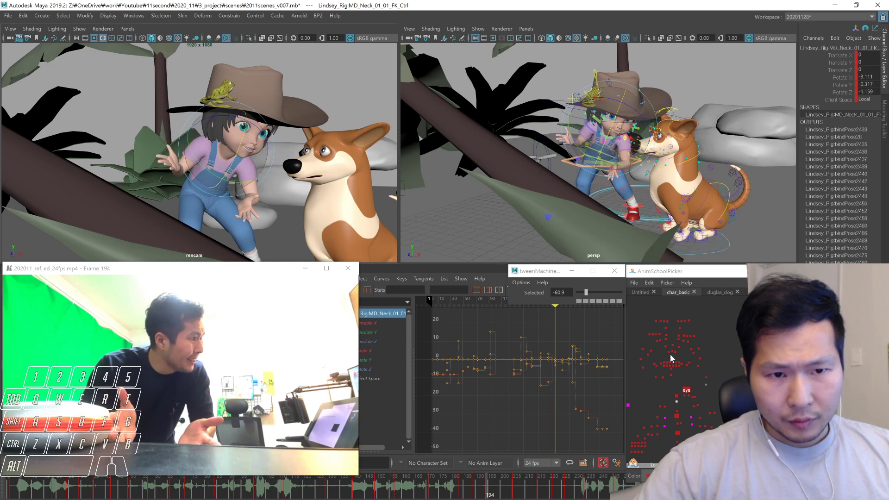
Rotate the girl's upper neck control at frame 194 to about 16.94, 19.21, -16.93, compare the neighbouring poses, and play back the motion
click(676, 396)
drag(250, 161, 251, 163)
key(comma)
key(comma)
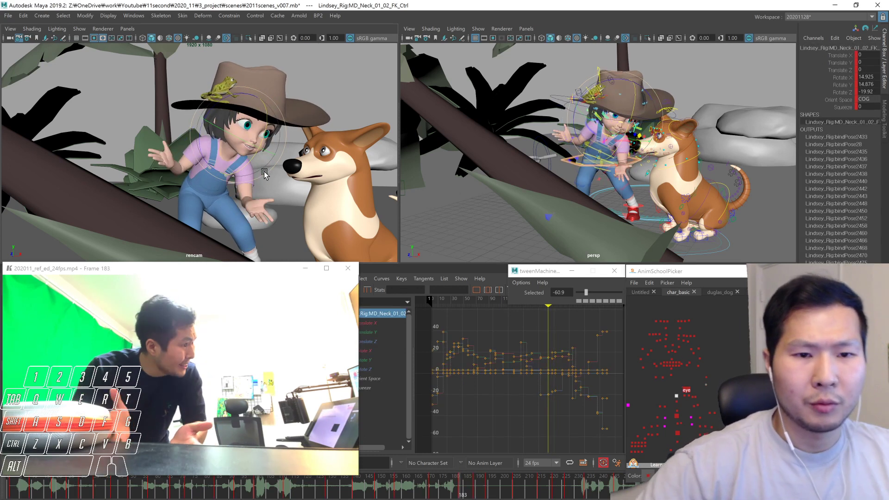
key(period)
key(period)
drag(235, 177, 233, 169)
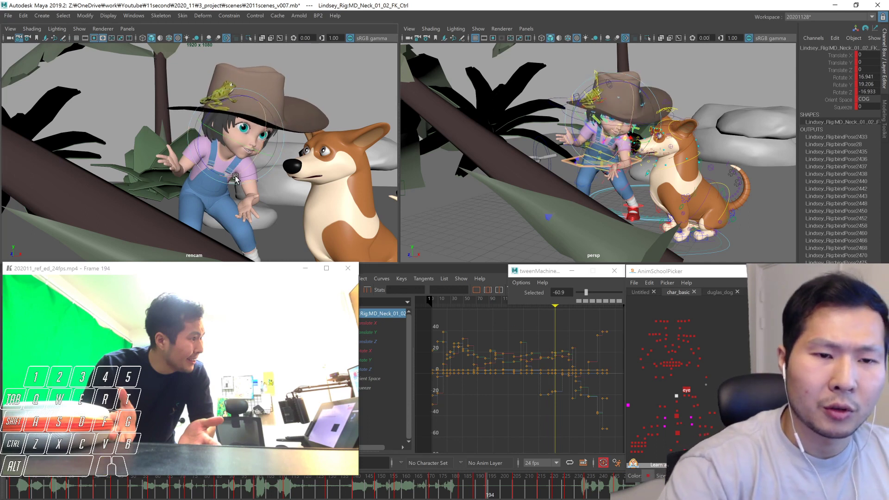
key(1)
key(1)
key(2)
key(2)
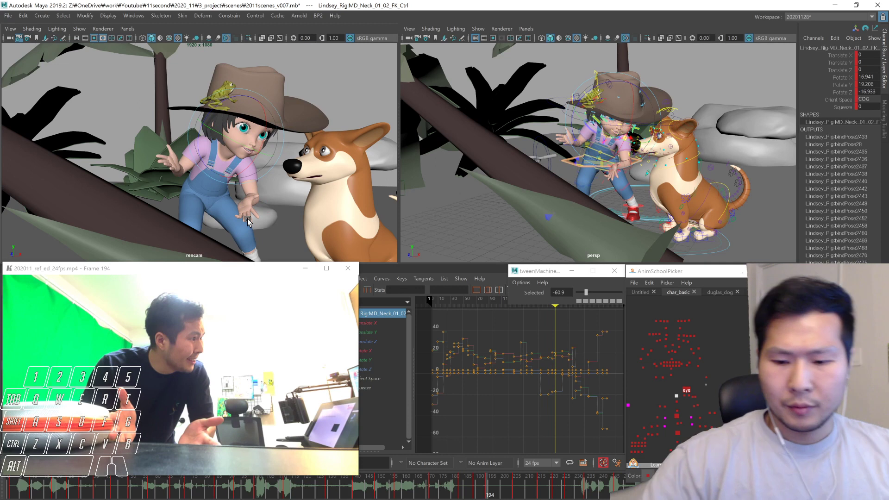
key(alt+v)
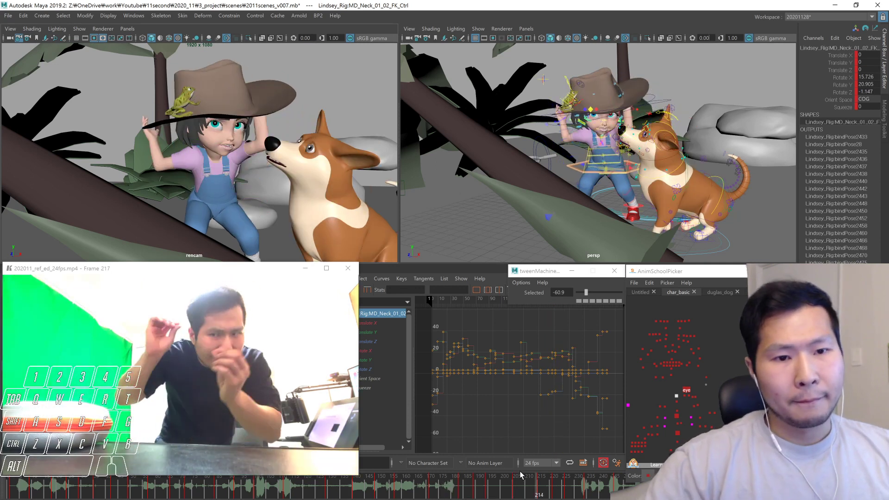
click(419, 485)
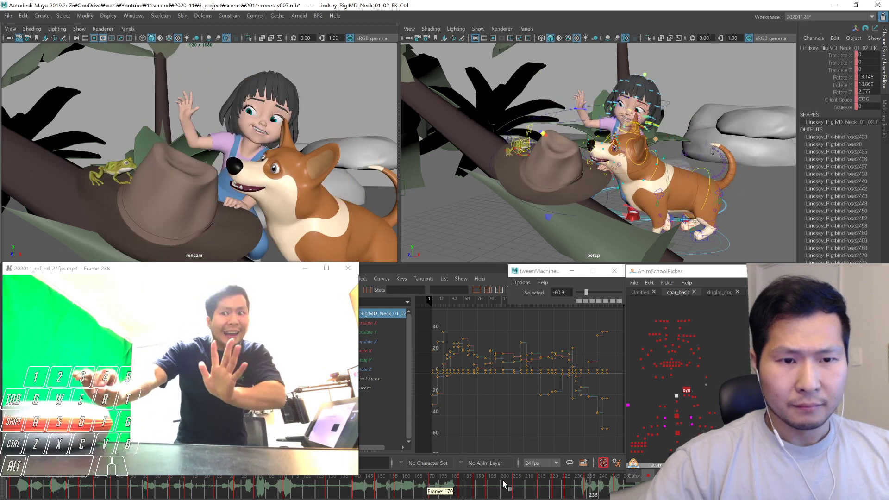
Select the girl's COG control, move it at frame 194 to about -2.8, -1.52, 6.53, and play back the motion
drag(511, 486, 482, 488)
click(677, 429)
key(comma)
key(comma)
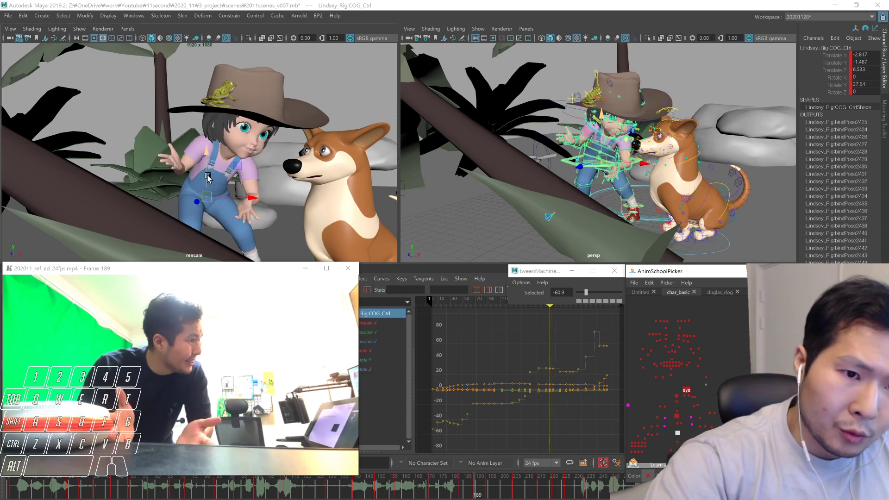
drag(206, 177, 214, 187)
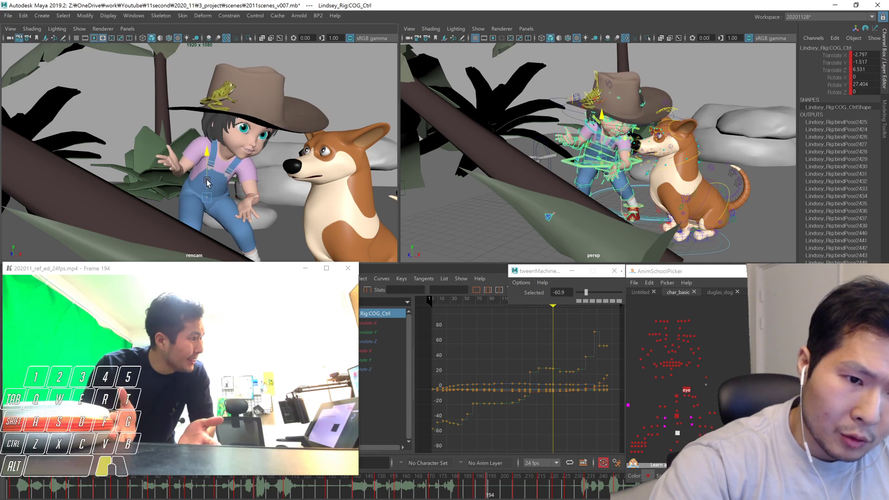
click(450, 484)
key(alt+v)
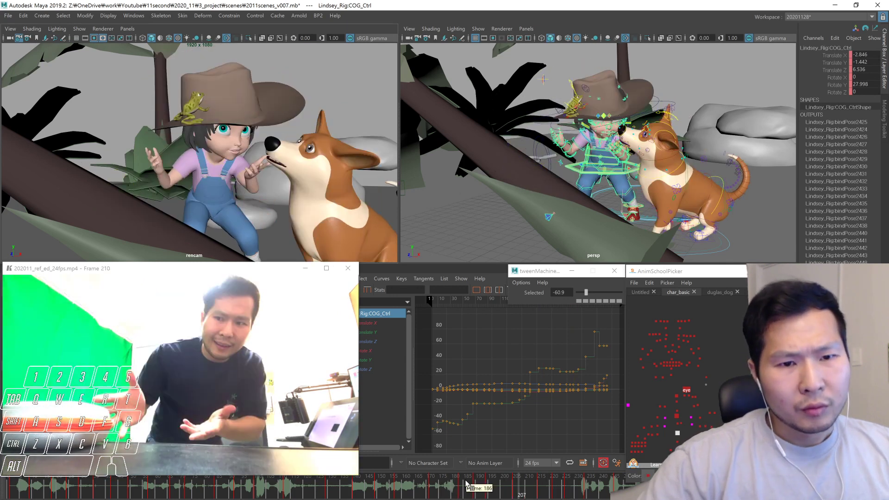
key(alt+v)
Move the girl's COG control at frame 194 further to about -2.77, -1.56, 6.53 and compare the neighbouring key poses
click(486, 484)
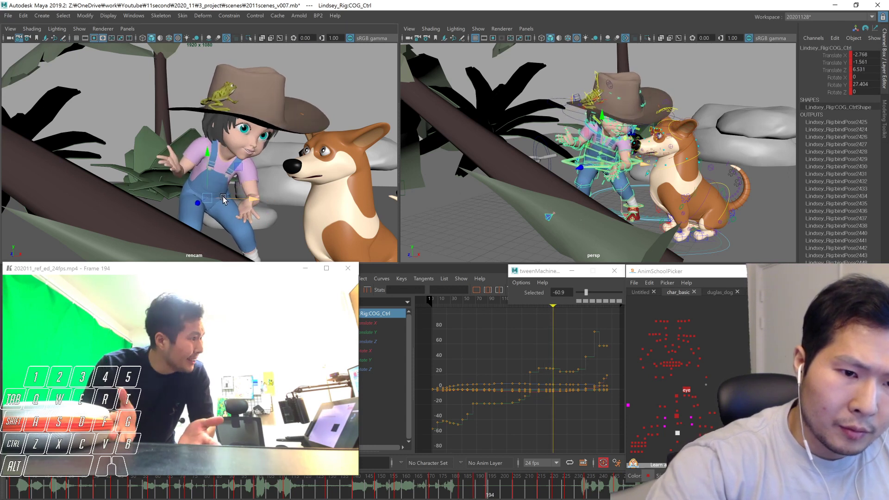
key(.)
key(.)
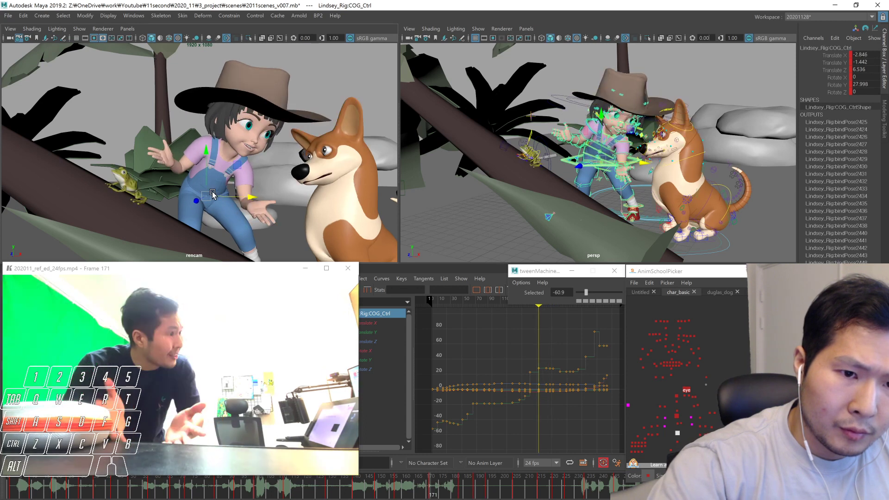
key(.)
key(.)
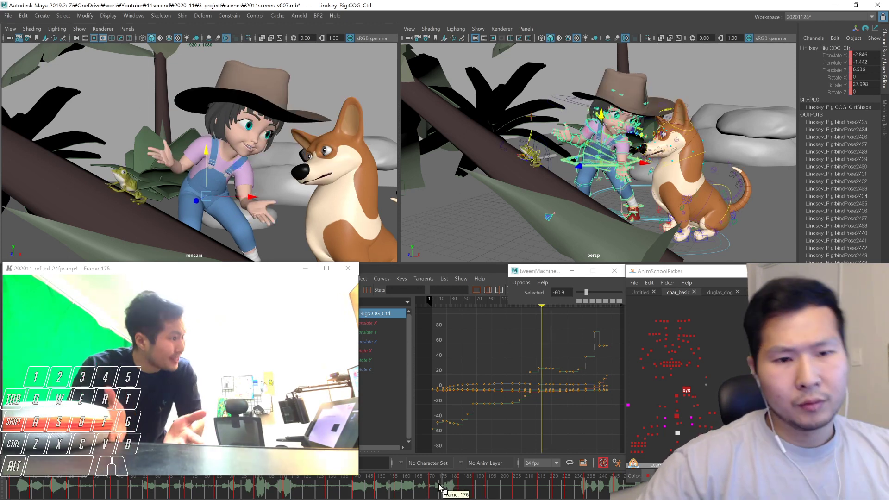
Step through the girl's key poses around frame 189 and play back the shot from about frame 150 against the reference
drag(439, 485, 478, 483)
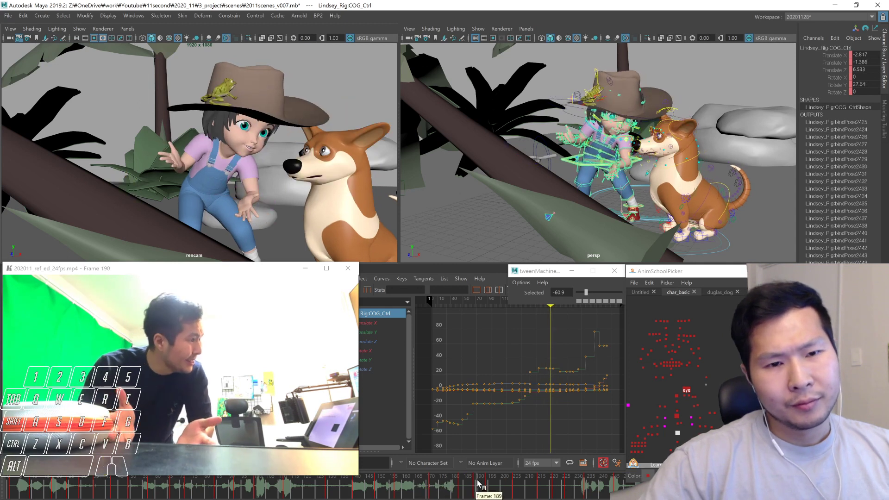
key(period)
key(period)
key(comma)
drag(436, 492, 351, 477)
key(alt+v)
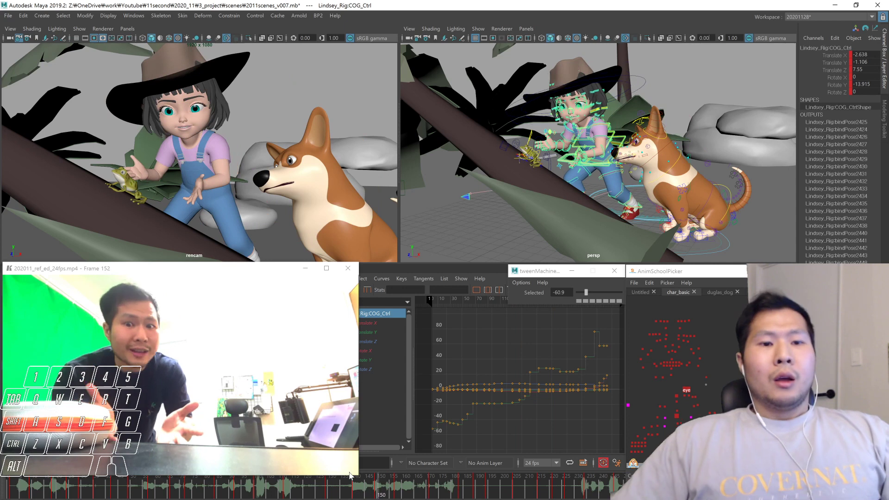
key(alt+v)
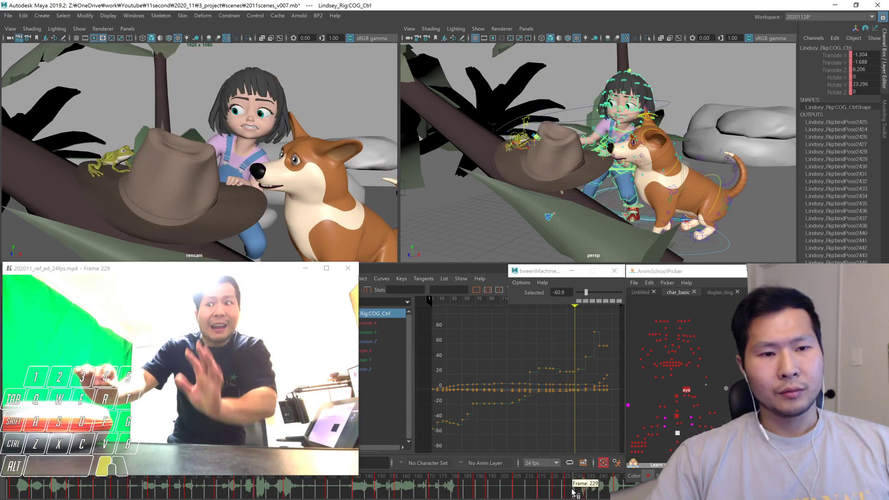
Select the hat's main control and move it at frame 226 to about -13.48, -8.05, 7.7
mouse_move(584, 489)
mouse_down()
mouse_move(624, 486)
mouse_move(568, 490)
mouse_up()
click(681, 415)
click(628, 405)
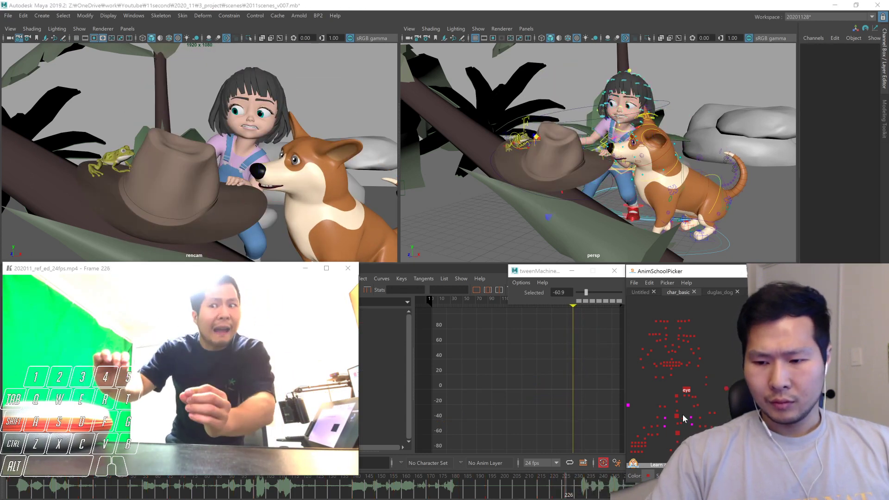
key(comma)
key(period)
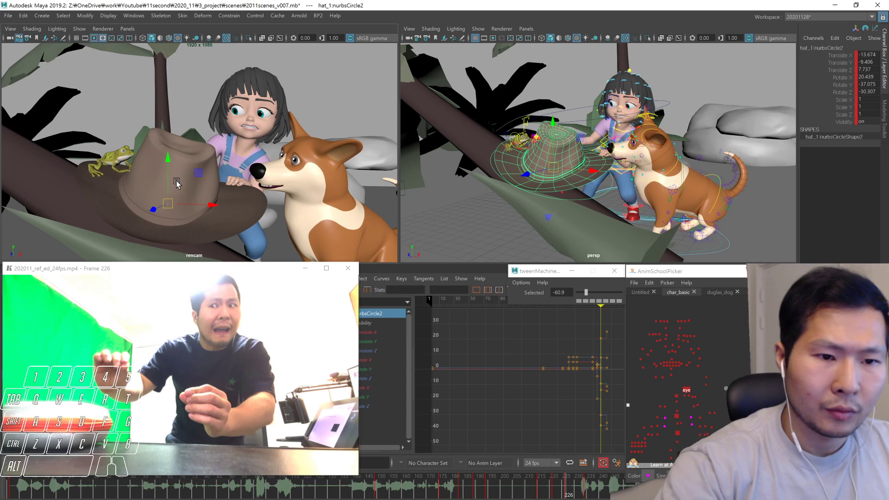
drag(169, 177, 170, 166)
key(e)
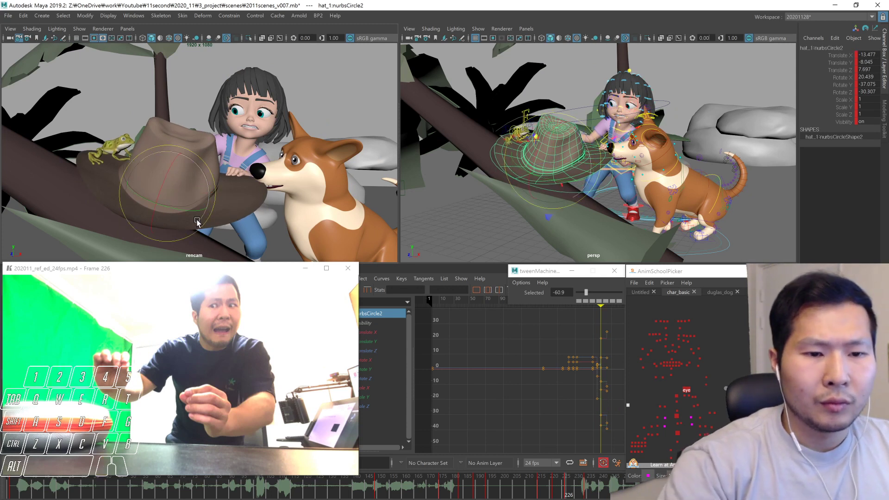
Rotate and nudge the hat at frame 226, and play the shot to check its pose
drag(200, 220, 195, 225)
key(w)
key(e)
key(comma)
key(alt+v)
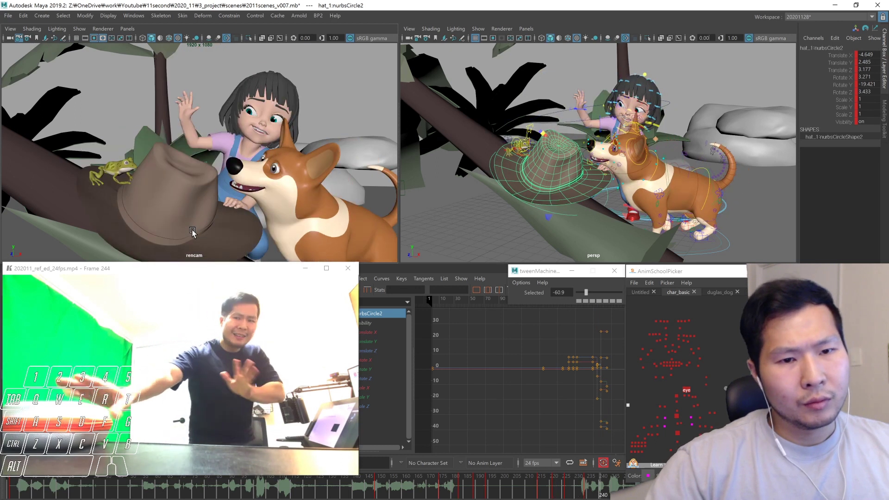
Review the hat's motion in playback and undo the last hat adjustments at frame 226
key(alt+v)
drag(536, 486, 544, 485)
key(alt+v)
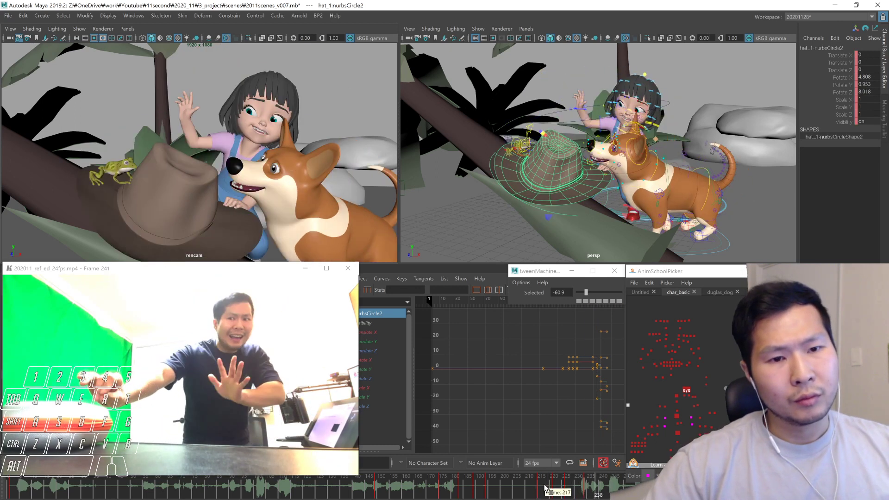
key(alt+v)
click(542, 491)
key(.)
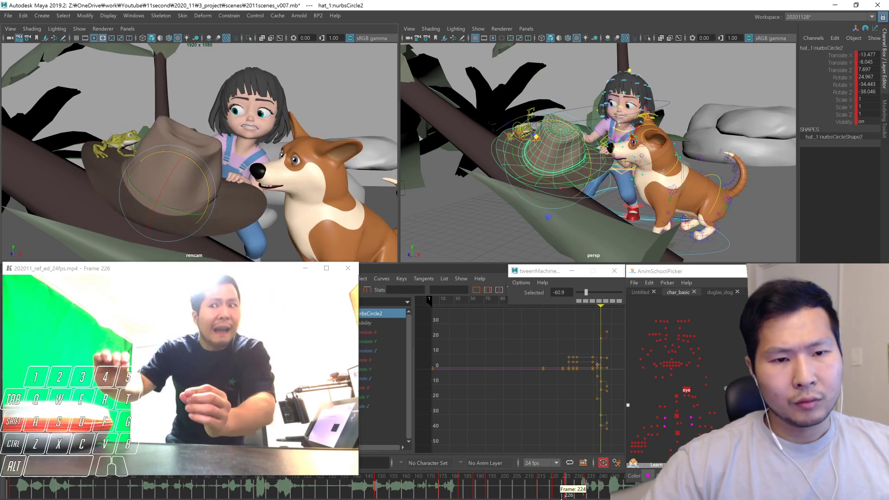
key(ctrl+z)
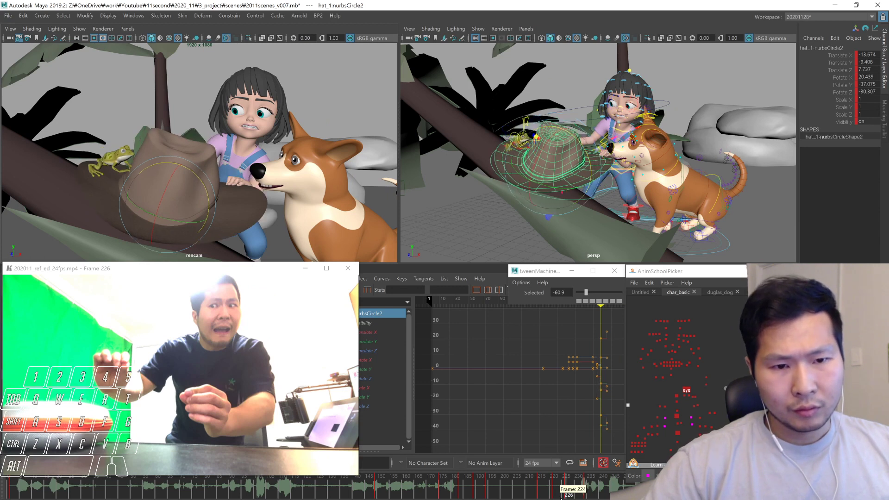
Play and scrub the shot around frame 223, and return to frame 226 to check the hat pose
key(alt+v)
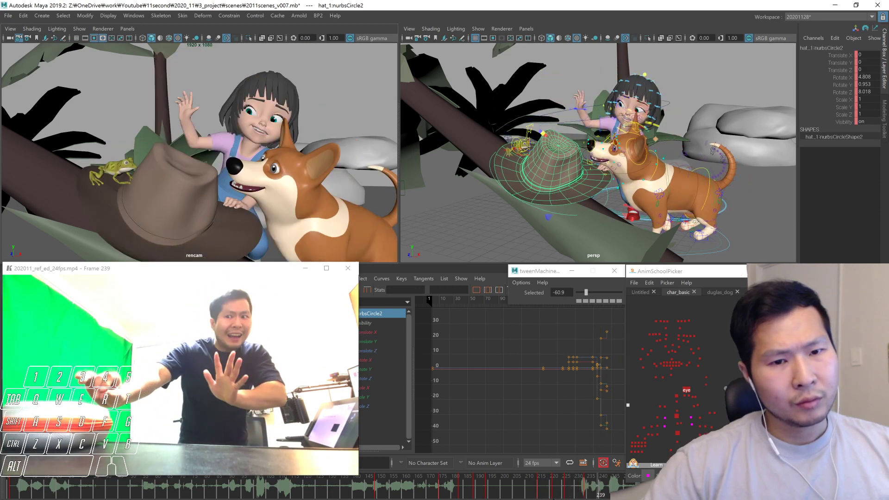
drag(532, 495, 558, 489)
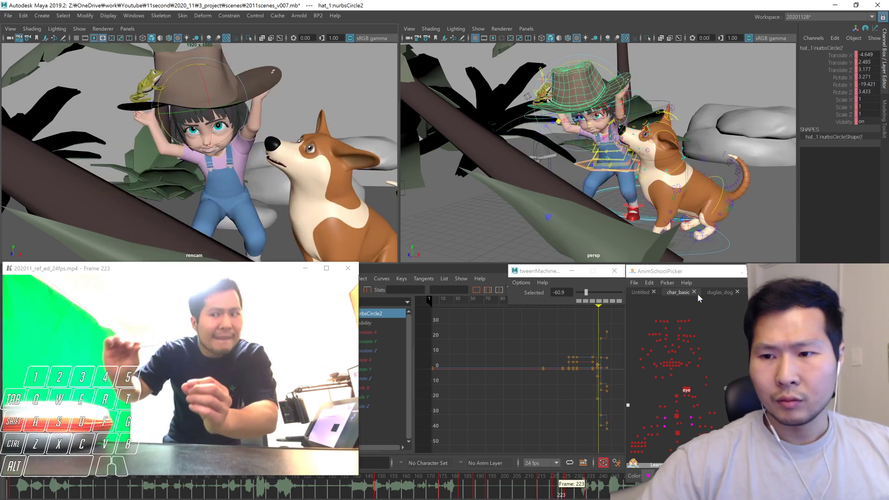
key(.)
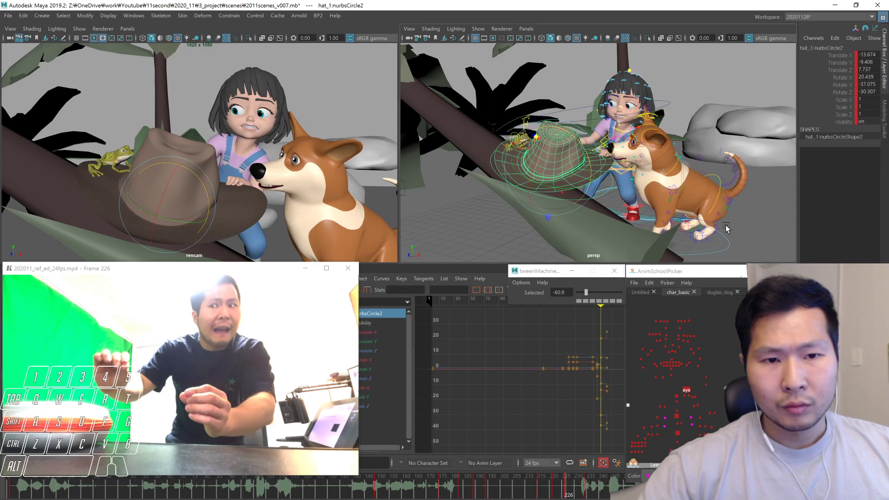
key(.)
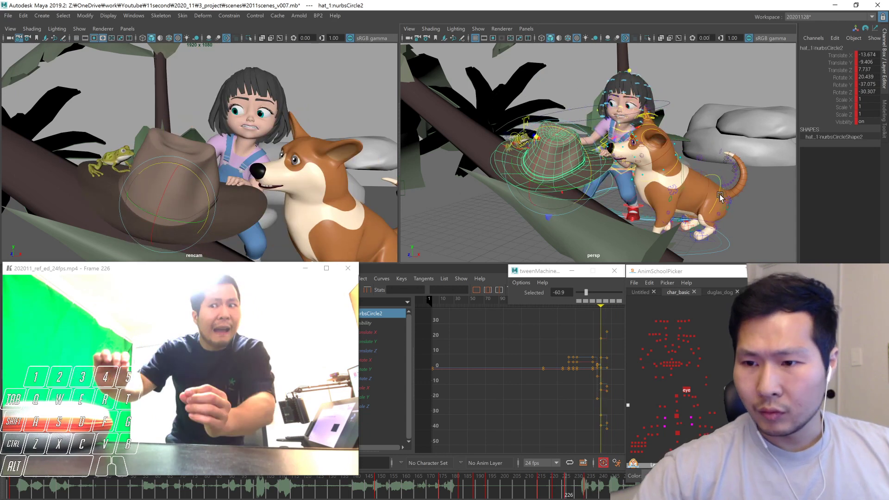
Select the dog's main spine control, show the duglas_dog picker, and go to frame 183 with the dog viewed from above
click(720, 190)
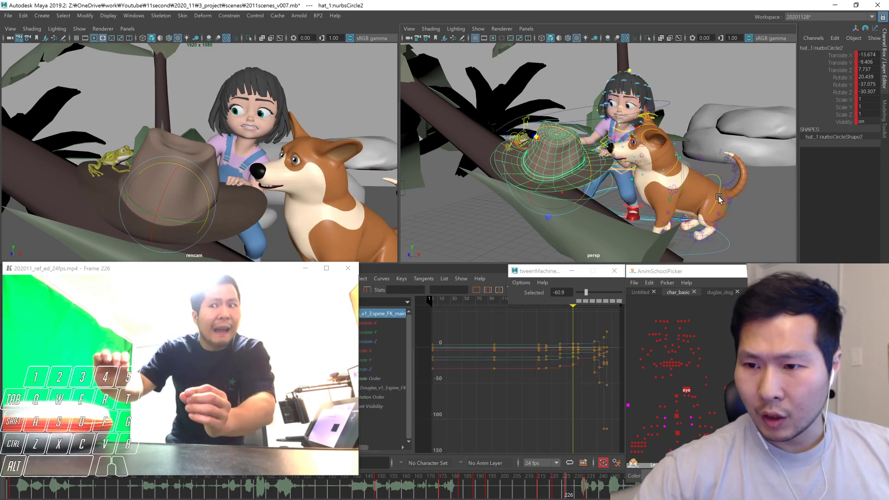
click(718, 292)
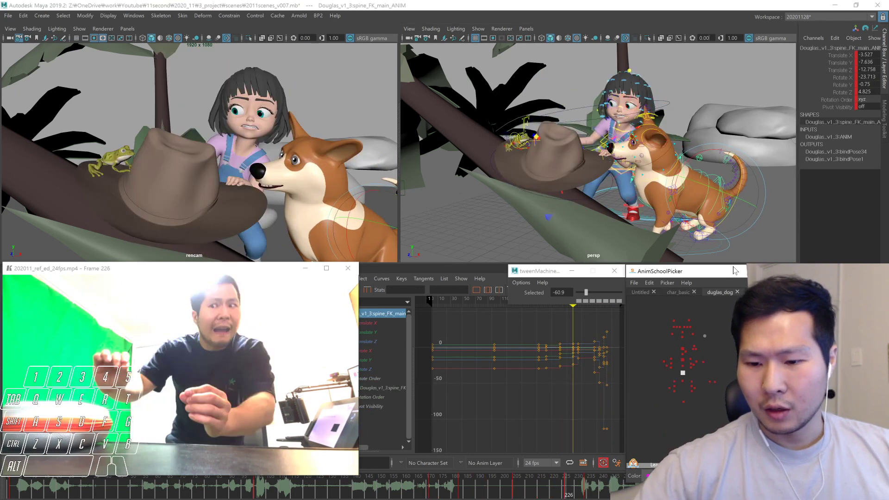
key(alt+v)
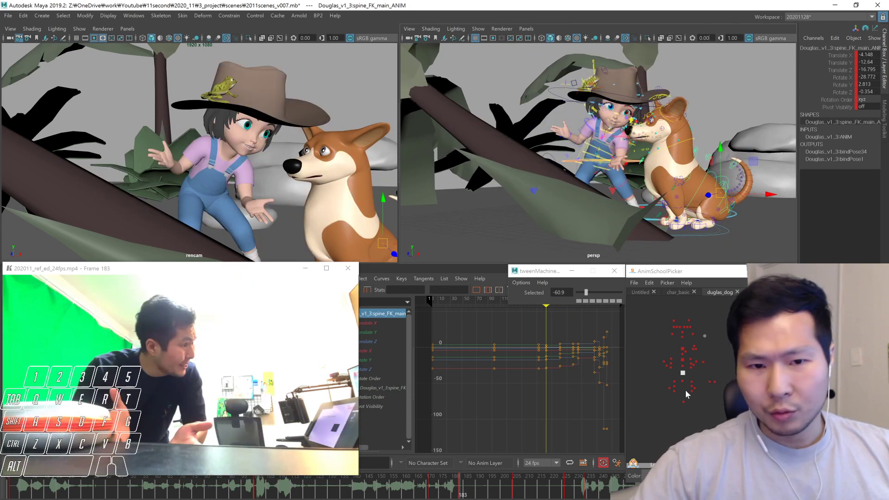
key(comma)
alt+drag(696, 211, 717, 297)
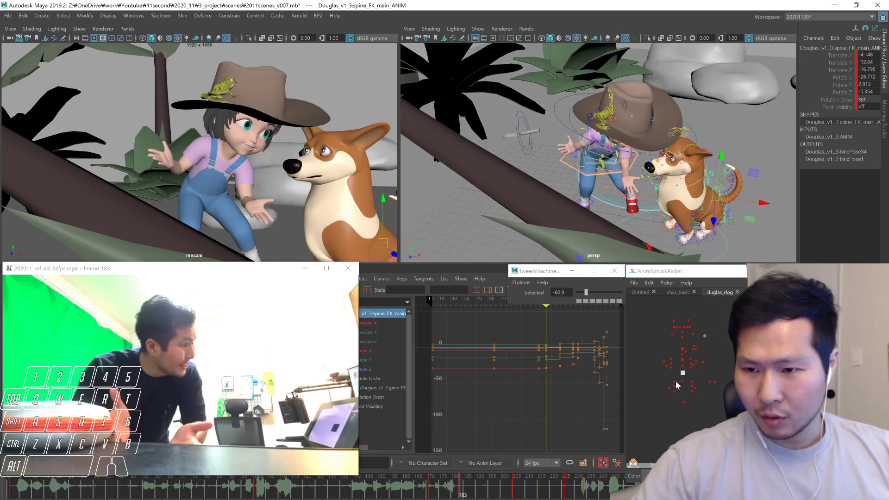
Select the dog's IK paw, IK foot and main spine controls, and try moving them together in the perspective view
click(670, 368)
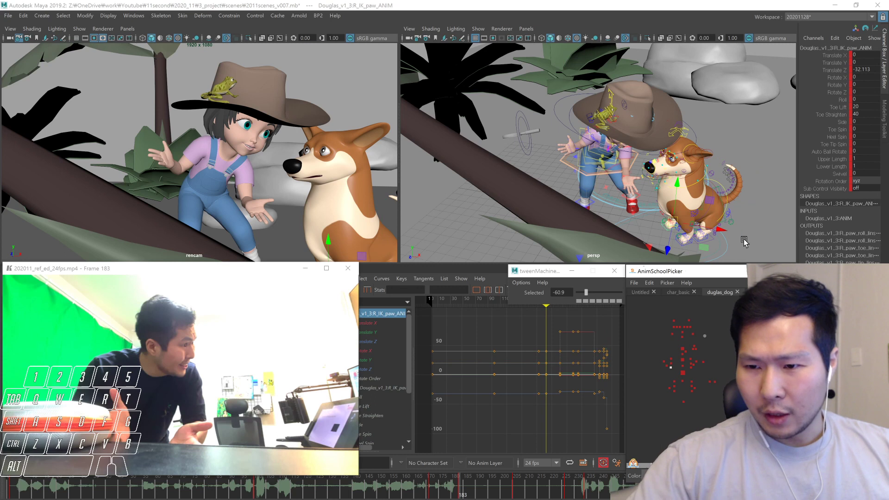
shift+click(690, 367)
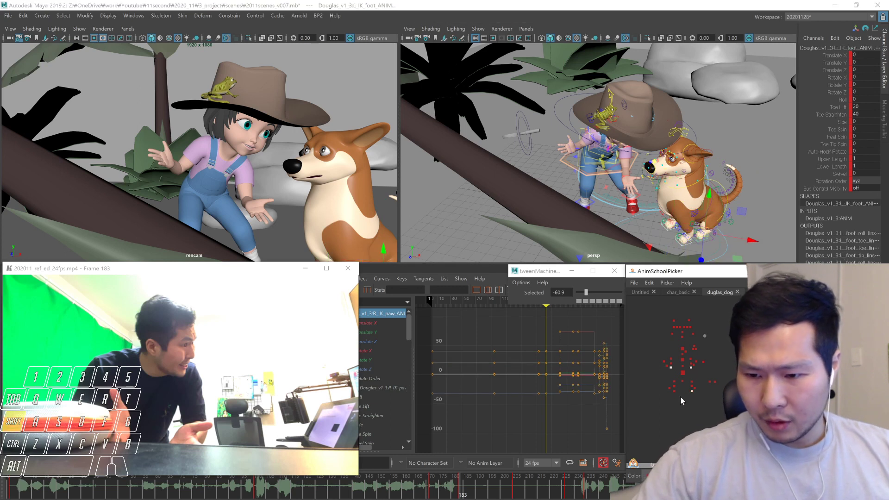
shift+click(682, 372)
ctrl+shift+right_click(714, 195)
drag(765, 203, 785, 206)
key(ctrl+z)
Try shifting the Translate Z keys up to frame 183, check the feet's Translate Z channel, and clear the selection
click(837, 70)
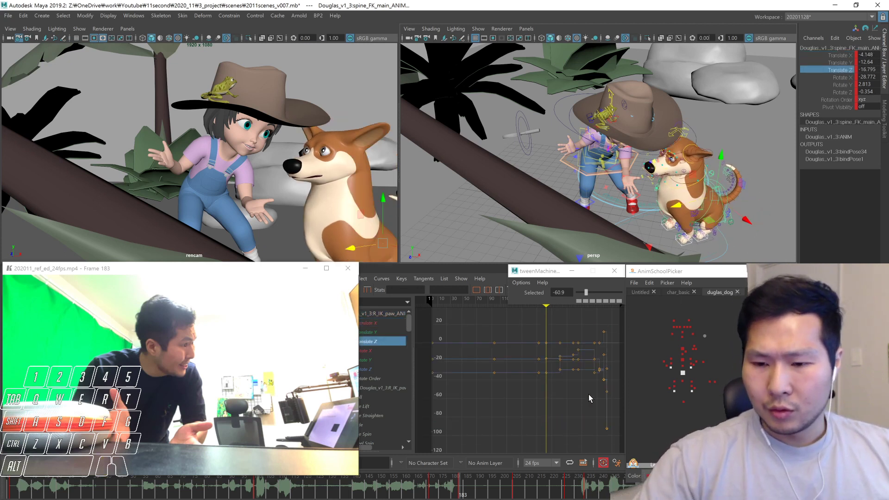
drag(556, 325, 425, 414)
mouse_move(521, 422)
shift+middle_down()
mouse_move(522, 411)
mouse_move(521, 421)
shift+middle_up()
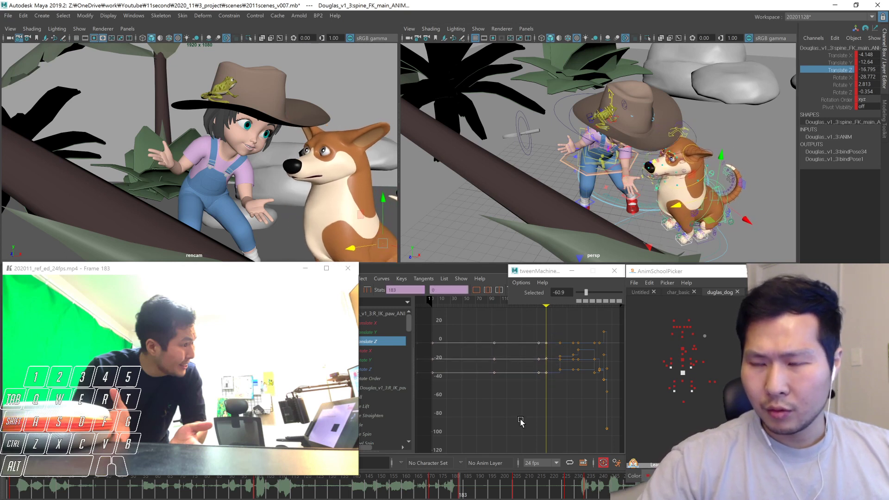
click(691, 390)
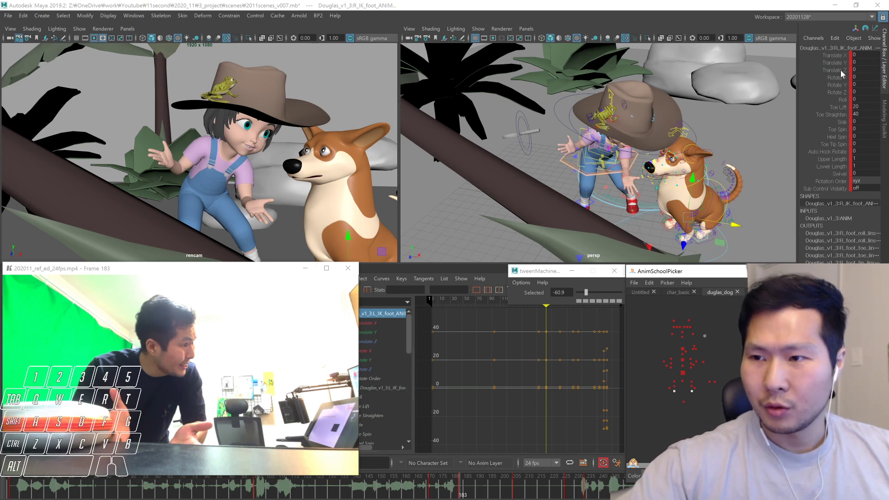
click(833, 69)
click(712, 347)
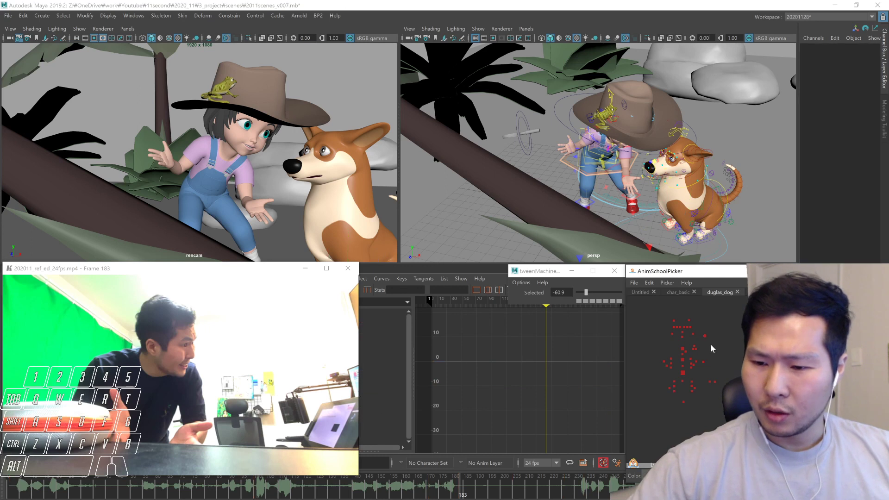
Select the dog's IK foot, IK paw and main spine controls together at frame 183
click(691, 390)
shift+click(673, 369)
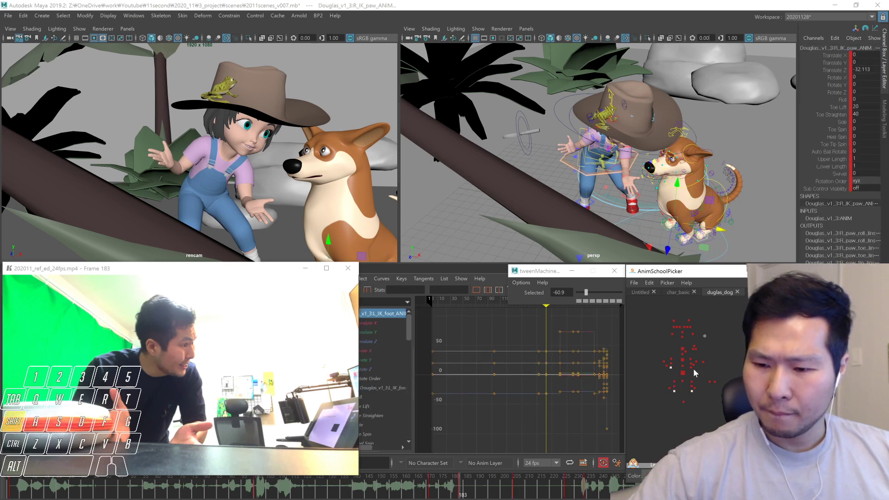
shift+click(683, 371)
drag(764, 200, 804, 207)
middle_drag(805, 210, 794, 190)
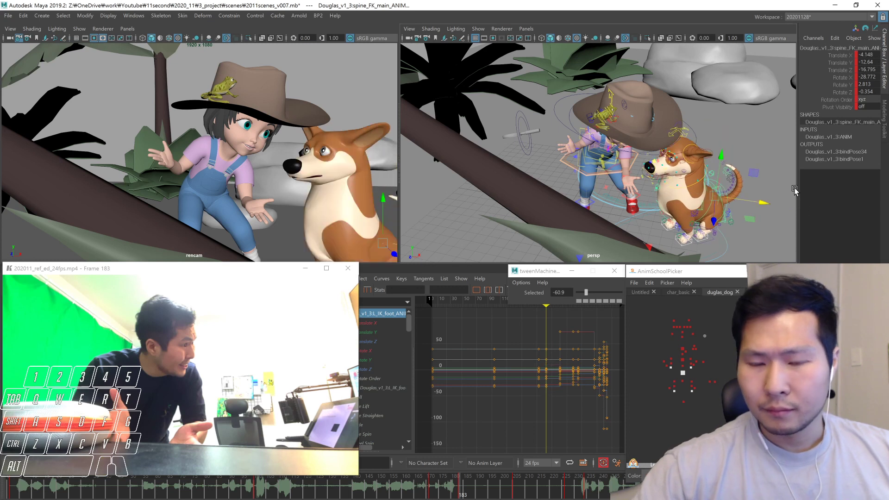
Try lowering the Translate X keys up to frame 183 for the dog's spine, paws and feet
click(838, 55)
drag(556, 400, 421, 466)
middle_drag(569, 399, 560, 430)
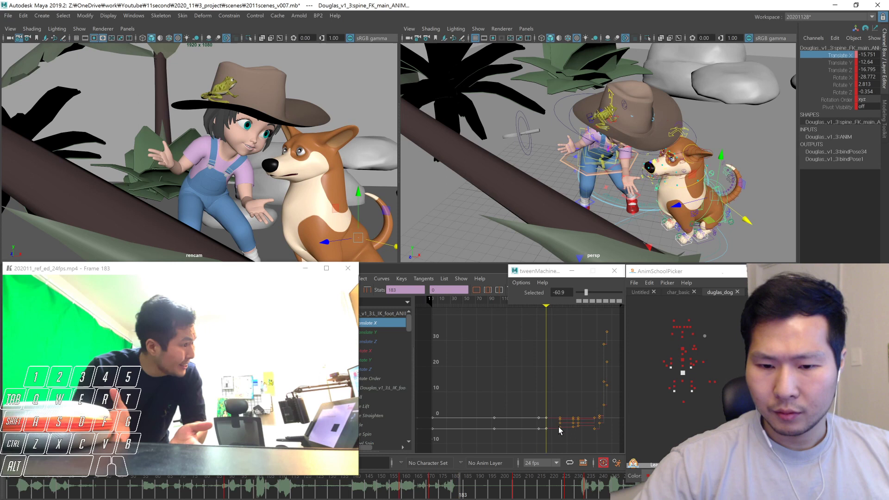
key(ctrl+z)
Add a button to the duglas_dog picker for the selected spine, paw and foot controls
scroll(574, 398, down, 3)
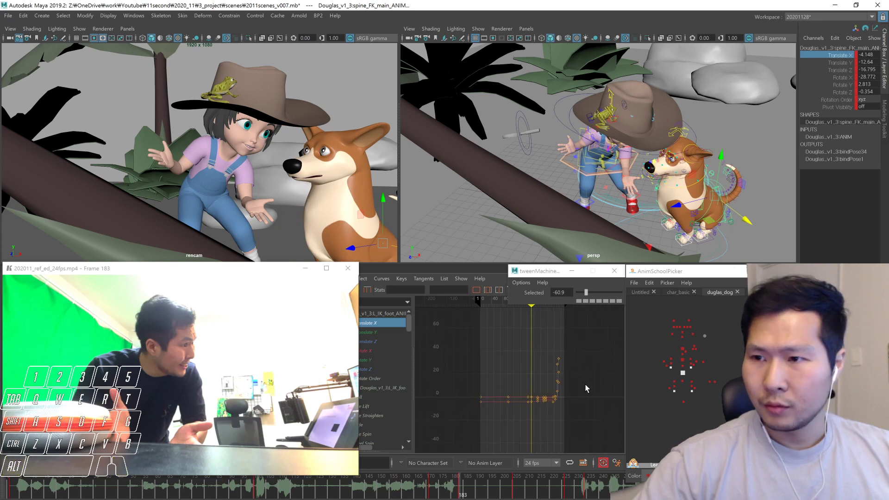
right_click(710, 421)
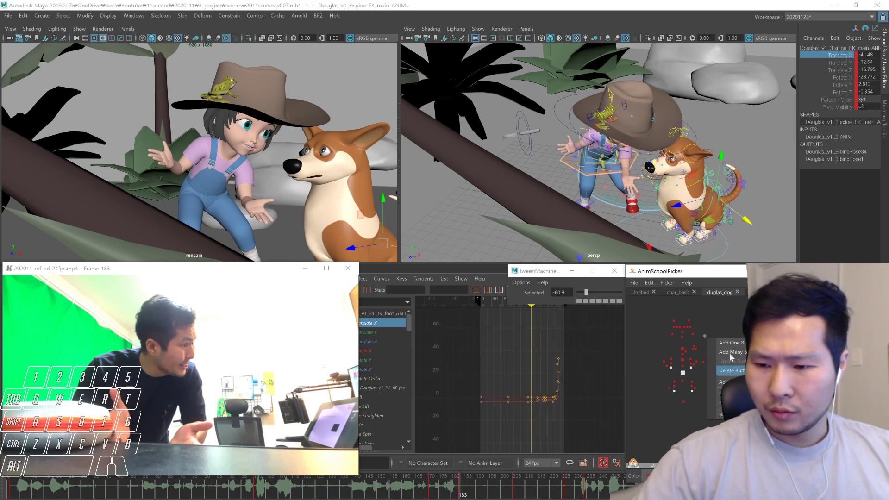
click(744, 351)
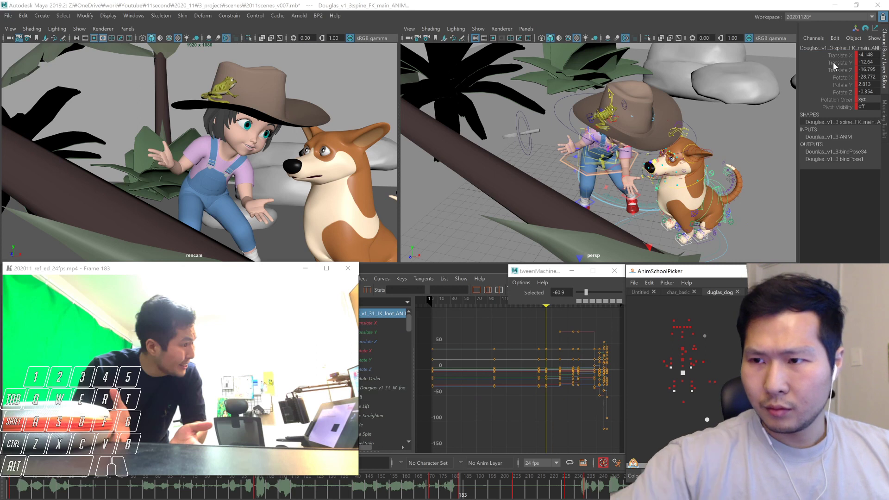
Try raising the Translate X keys up to frame 183 to shift the whole dog away from the girl
click(839, 55)
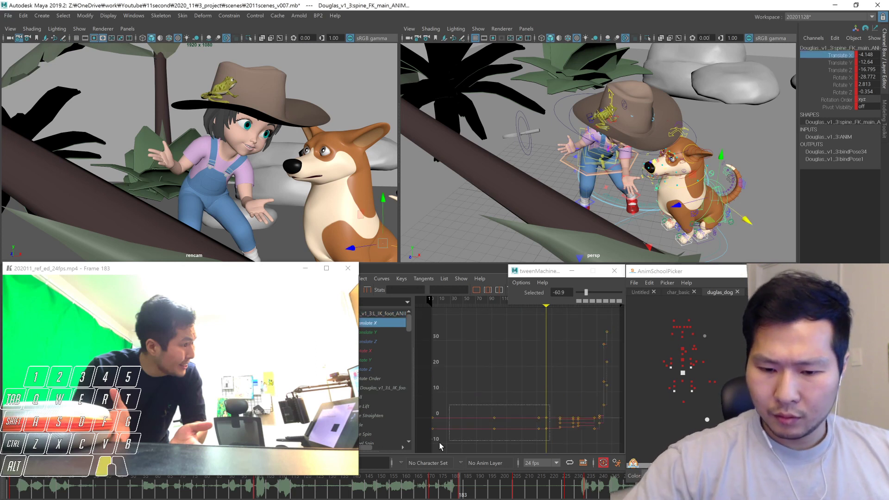
drag(439, 443, 430, 444)
shift+middle_drag(526, 404, 532, 358)
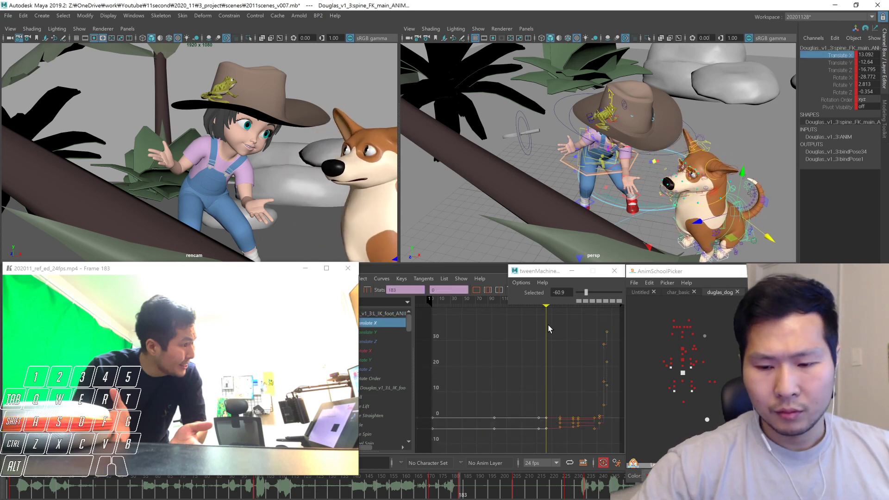
key(ctrl+z)
Select the dog's eye aim together with its spine, paw and foot controls, and isolate their Translate X curves
click(694, 341)
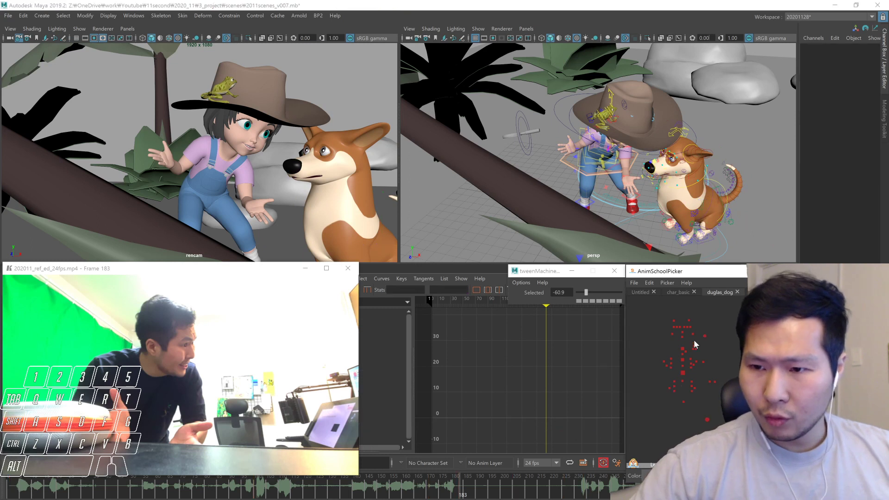
click(693, 346)
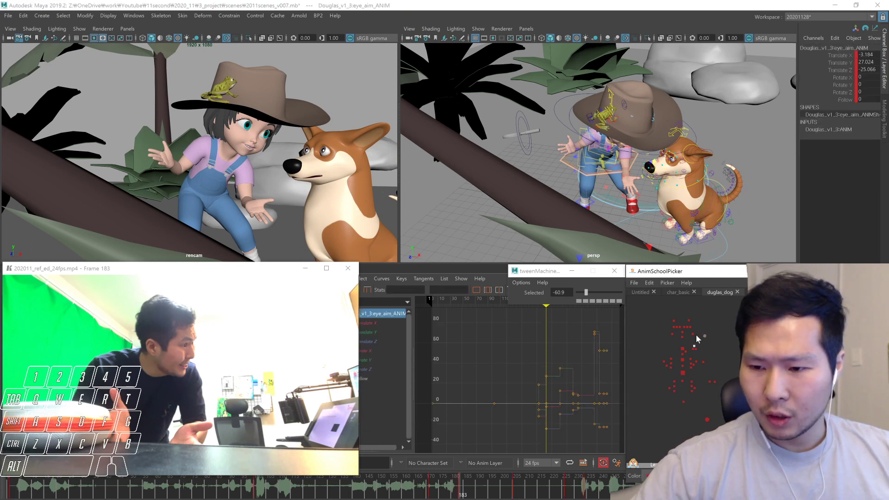
click(707, 419)
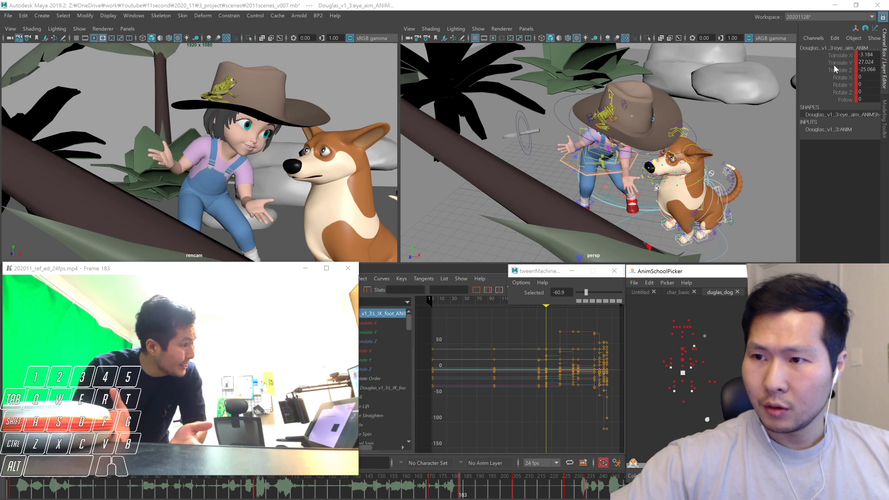
click(839, 56)
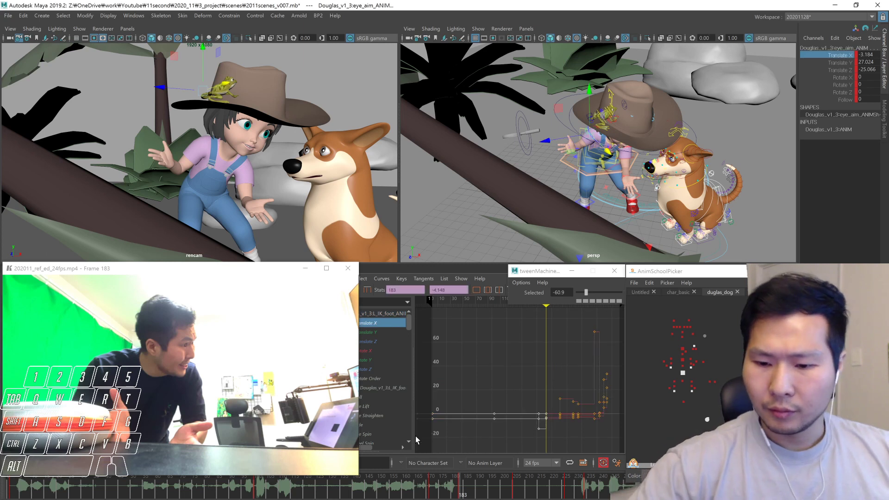
Try raising the Translate X keys up to frame 183 with the eye aim included
shift+middle_drag(557, 392, 568, 365)
key(ctrl+z)
key(ctrl+z)
Shift the dog and eye aim's Translate X keys through frame 226, setting the eye aim to 14.005 at that frame
key(period)
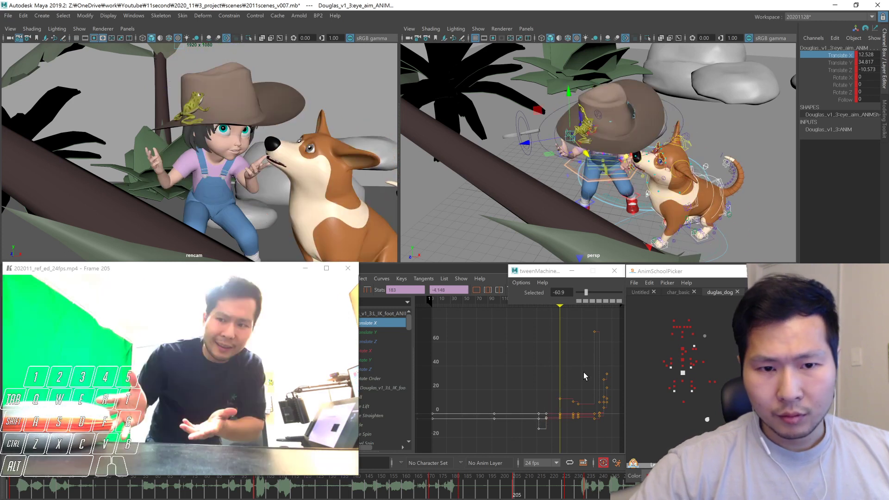
key(.)
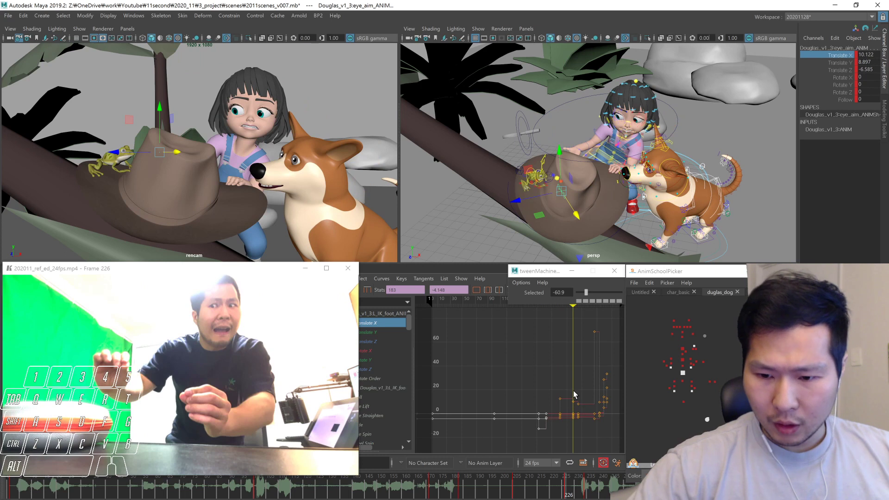
drag(574, 387, 538, 421)
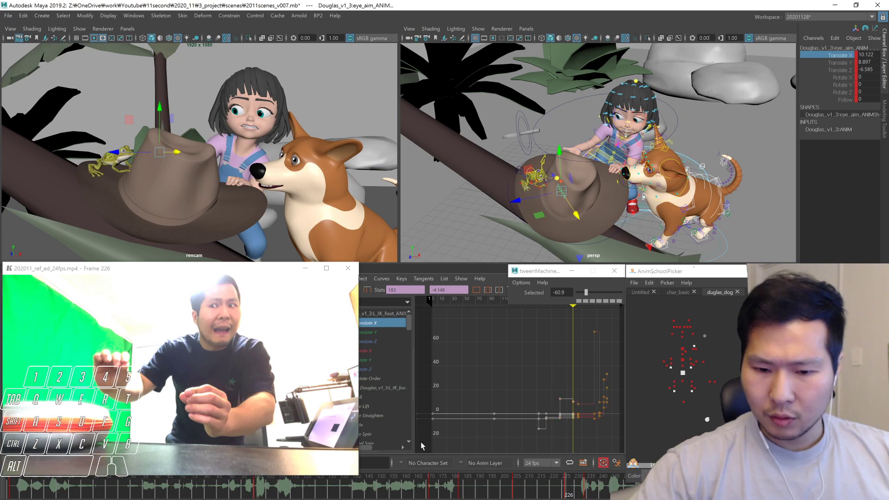
middle_drag(541, 403, 545, 382)
key(ctrl+z)
middle_drag(552, 420, 554, 431)
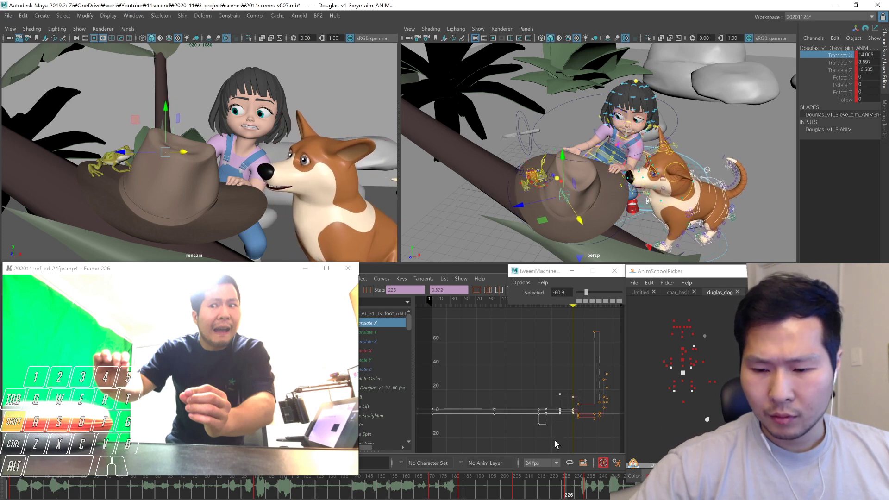
key(.)
key(.)
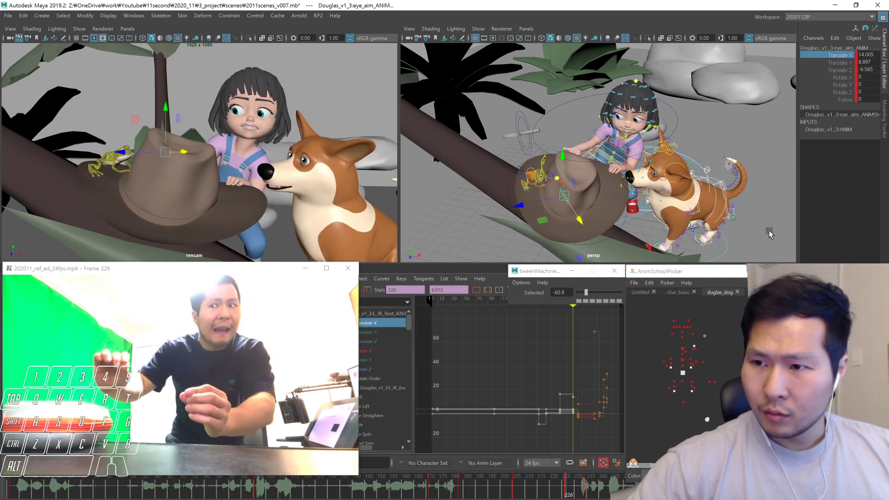
Isolate the dog controls' Translate Z curves and lower their keys through frame 226, bringing the eye aim to -13.079
click(840, 70)
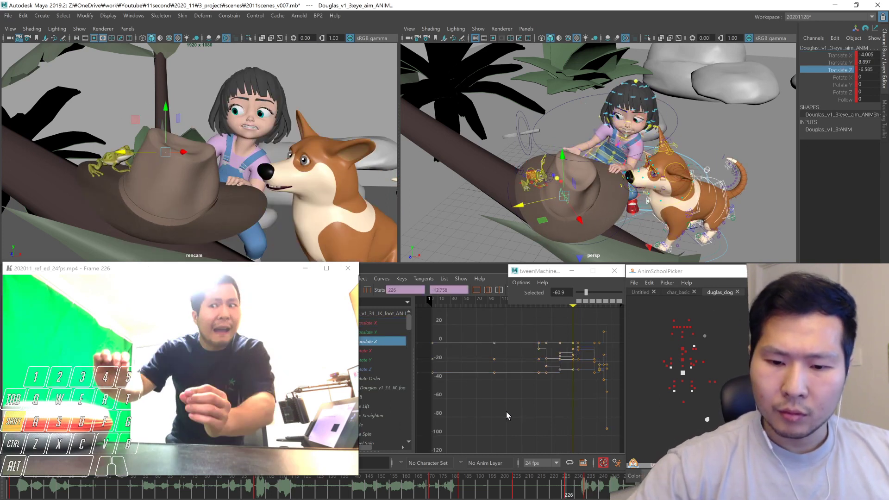
shift+middle_drag(526, 408, 525, 412)
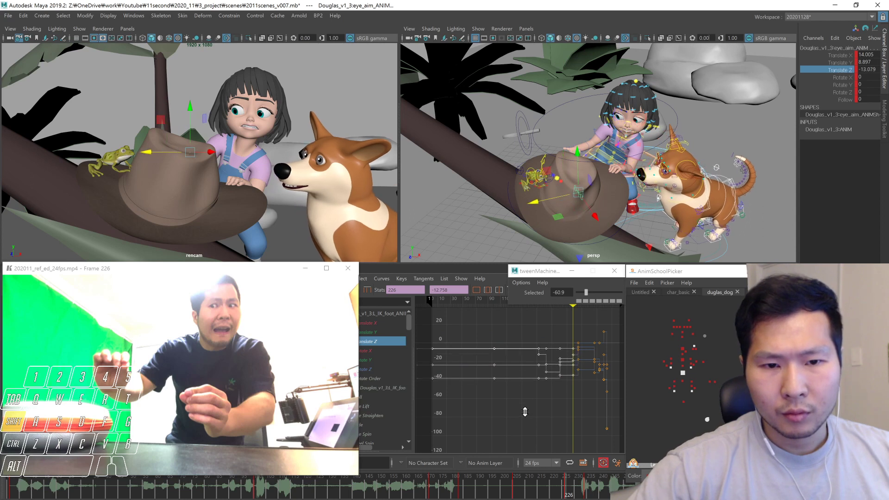
drag(428, 483, 575, 436)
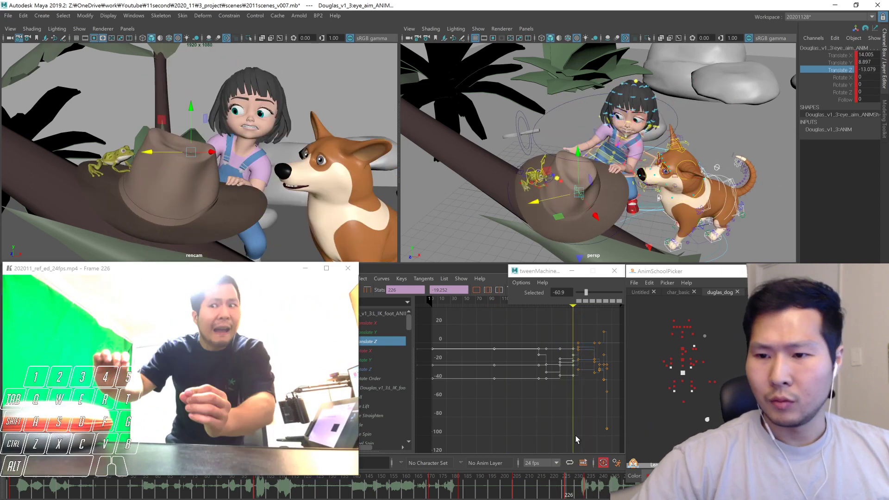
click(690, 253)
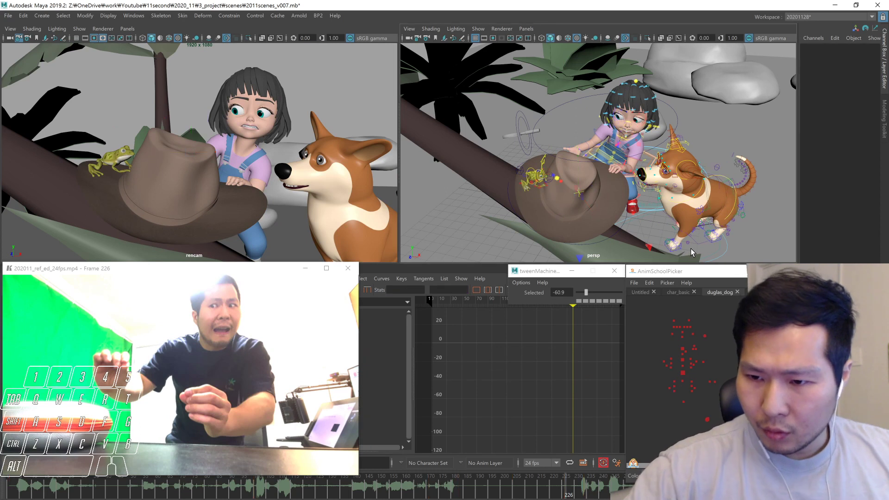
Match the dog's left front paw at frame 234 to its previous key
click(684, 253)
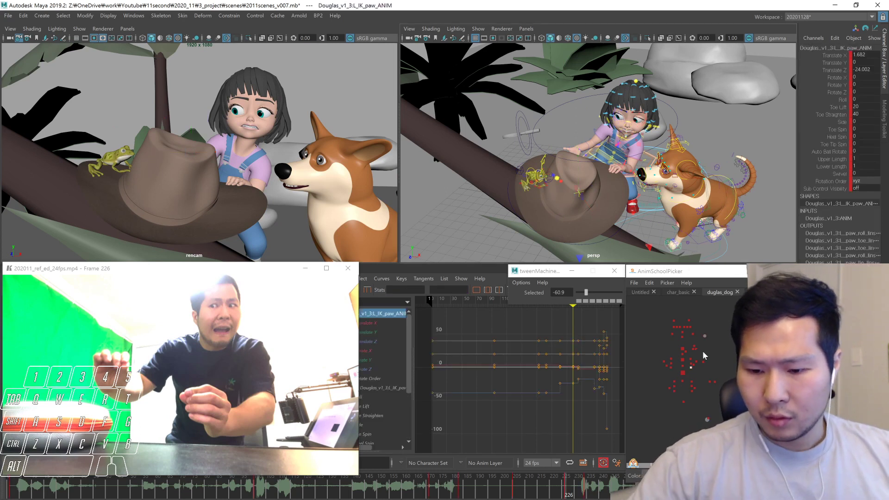
key(period)
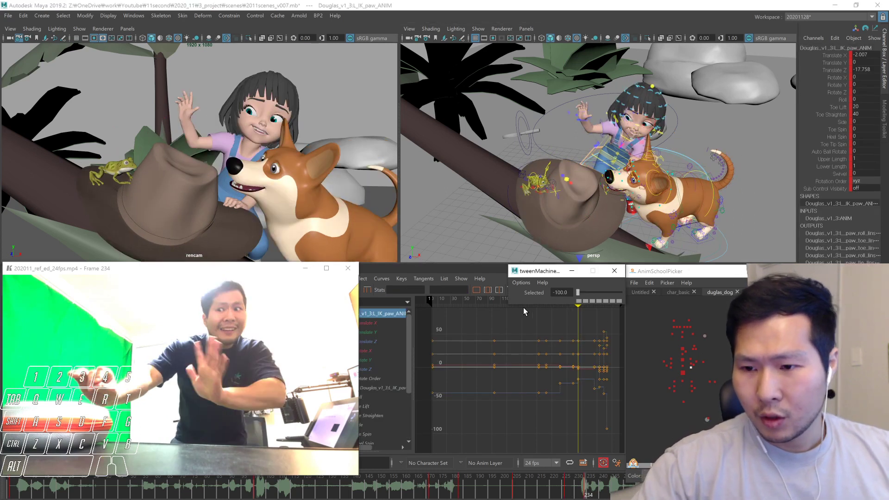
alt+drag(648, 227, 638, 197)
Plant the dog's right front paw at frame 234 with Translate 1.999, 0, -14.279 and Rotate X 0
click(672, 367)
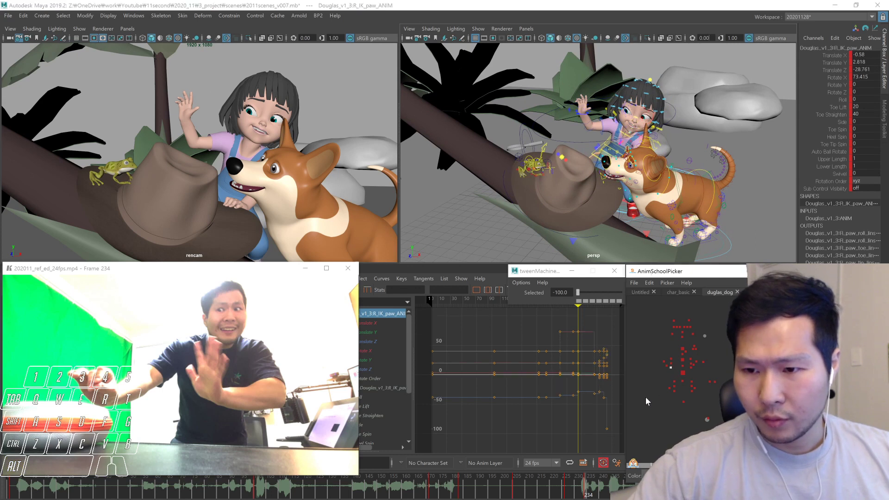
key(period)
key(w)
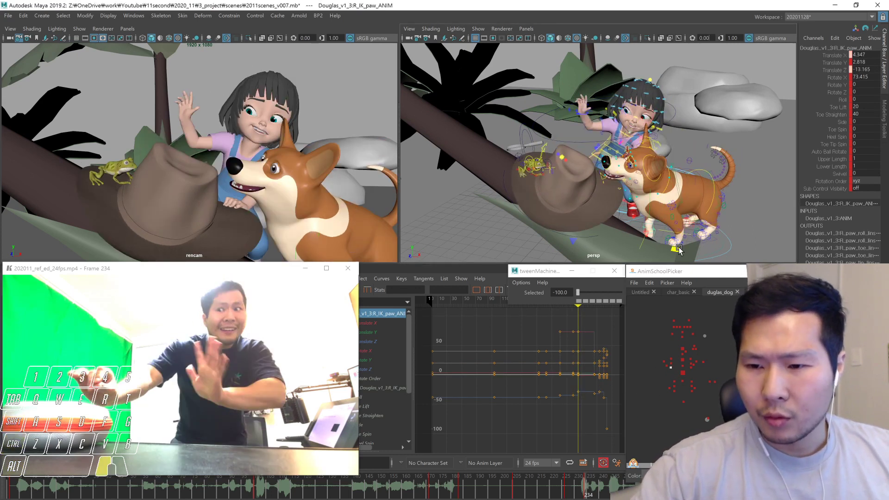
alt+drag(689, 242, 648, 227)
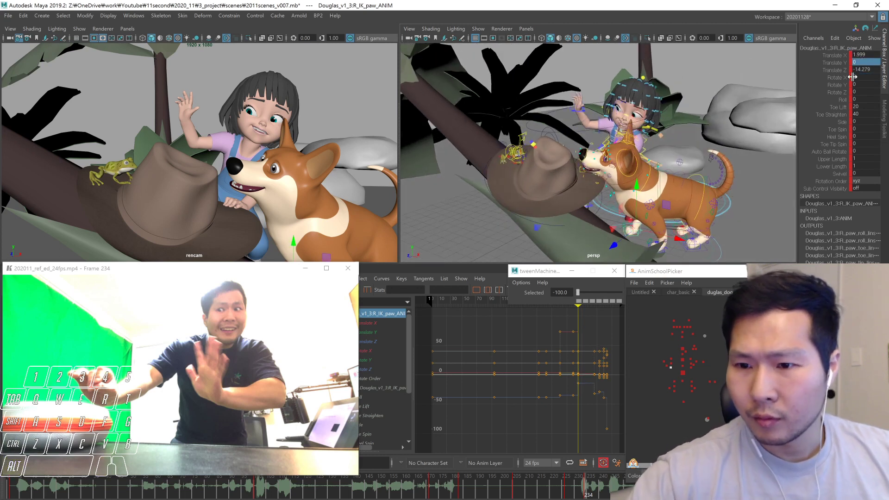
Try adjusting the Roll of the dog's right front paw at frame 234
alt+drag(694, 220, 602, 235)
key(f)
scroll(639, 203, down, 5)
mouse_move(741, 175)
alt+mouse_down()
mouse_move(703, 185)
mouse_move(749, 188)
alt+mouse_up()
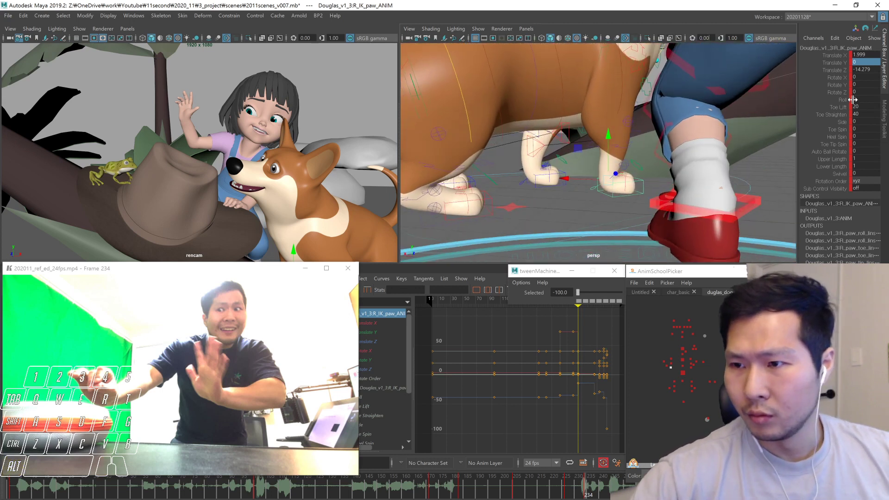
middle_drag(697, 167, 643, 191)
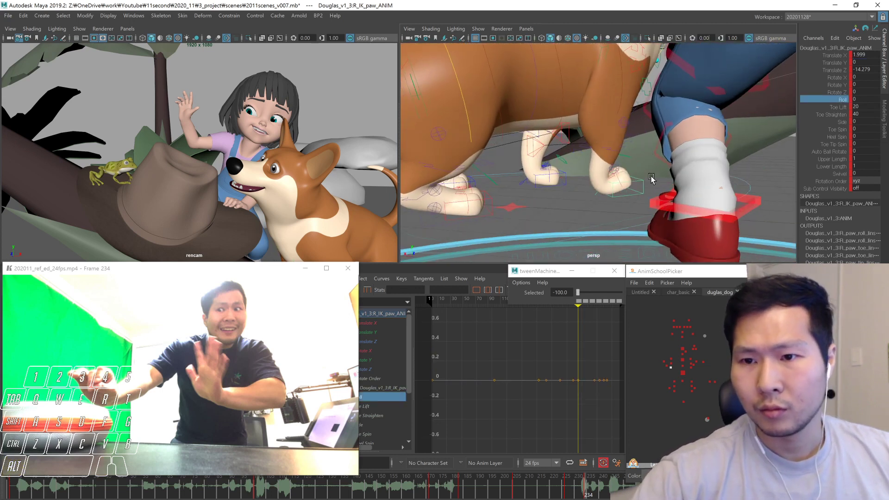
alt+drag(651, 179, 686, 215)
Set the right shoulder's Rotate X to 0 at frame 234 and reposition it to about -0.407, 1.044, -1.646
click(671, 359)
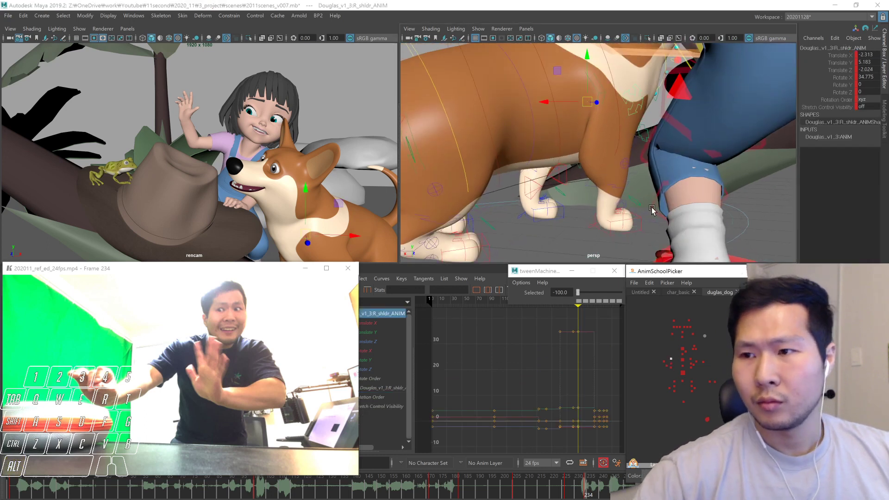
click(864, 77)
text(35)
drag(869, 55, 868, 77)
text(0)
key(Return)
alt+drag(685, 204, 650, 188)
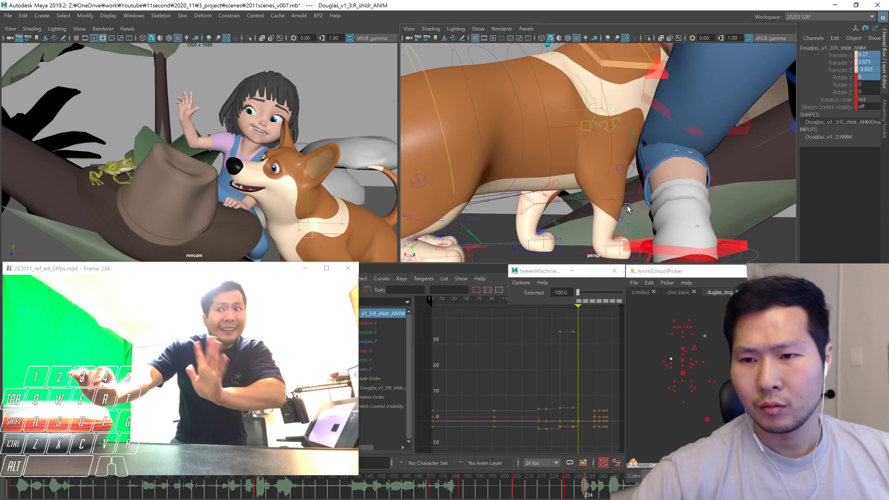
key(ctrl+z)
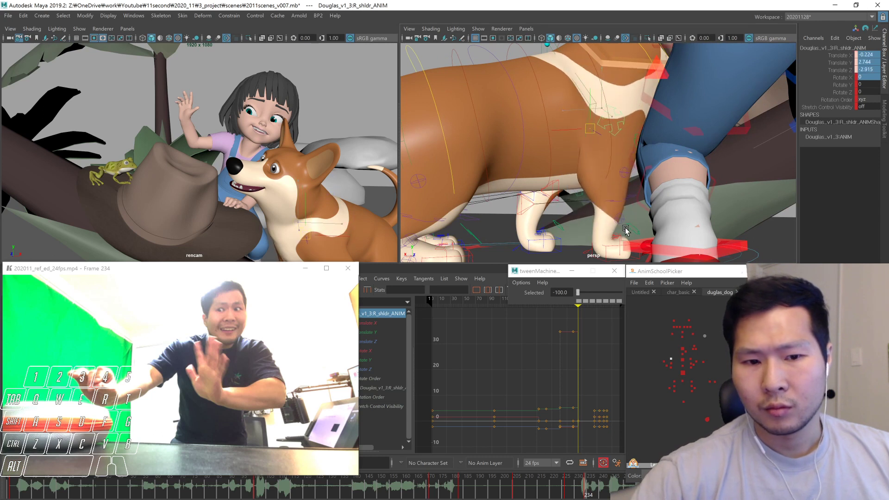
key(ctrl+z)
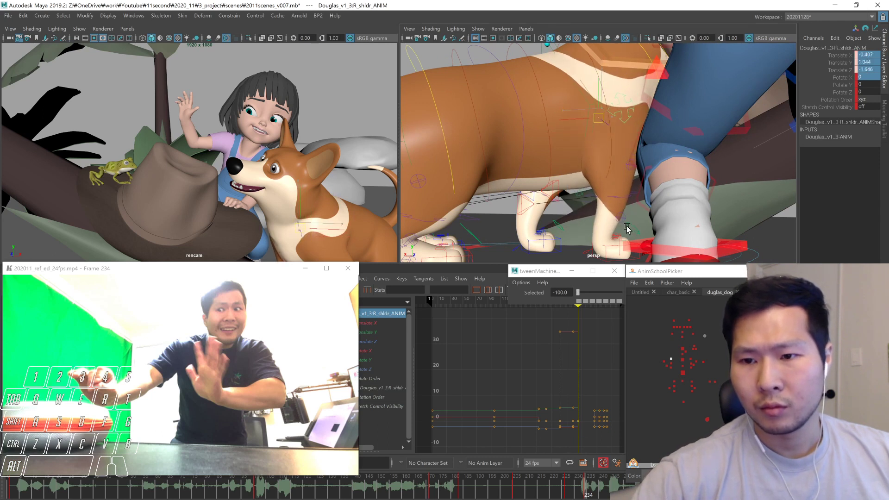
Lift the right front paw at frame 234 to 1.176, 3.927, -13.569 and rotate it to 40.791, 4.662, 12.763
click(602, 261)
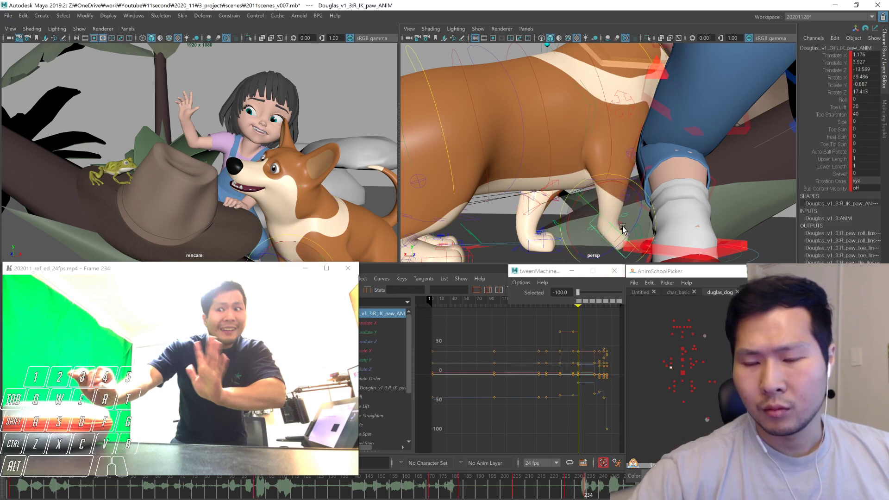
alt+drag(632, 211, 673, 185)
alt+right_drag(673, 185, 607, 193)
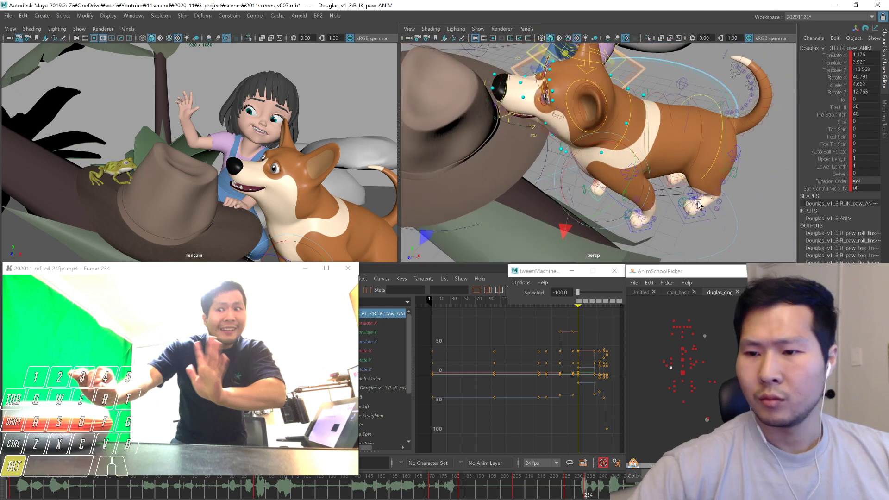
alt+drag(606, 194, 625, 187)
Match both hind feet at frame 234 to their previous key
click(692, 390)
shift+click(674, 392)
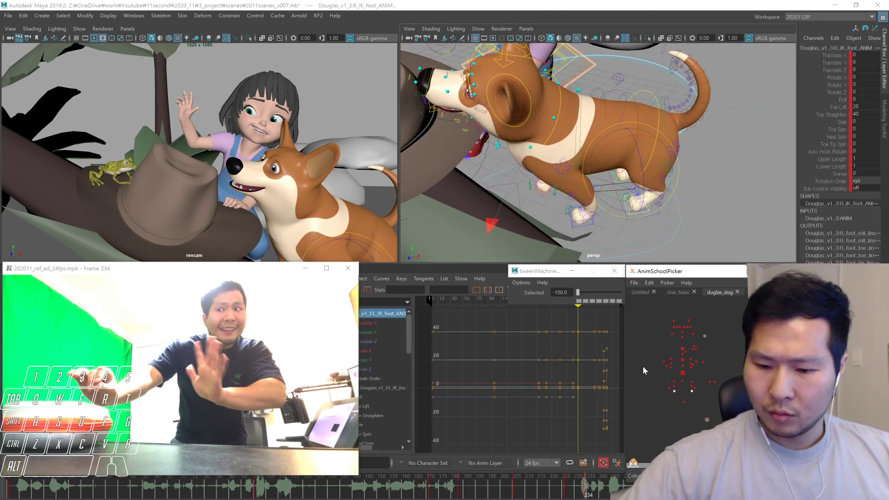
click(579, 301)
alt+drag(652, 250, 728, 213)
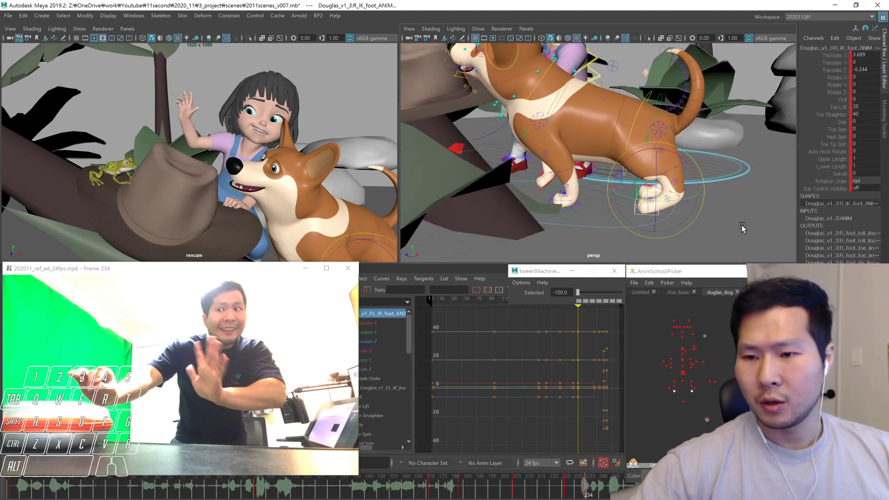
Straighten the dog's hind legs at frame 234 by adjusting the hock controls, with the right hock's Rotate X at 1.062
click(691, 386)
shift+click(674, 387)
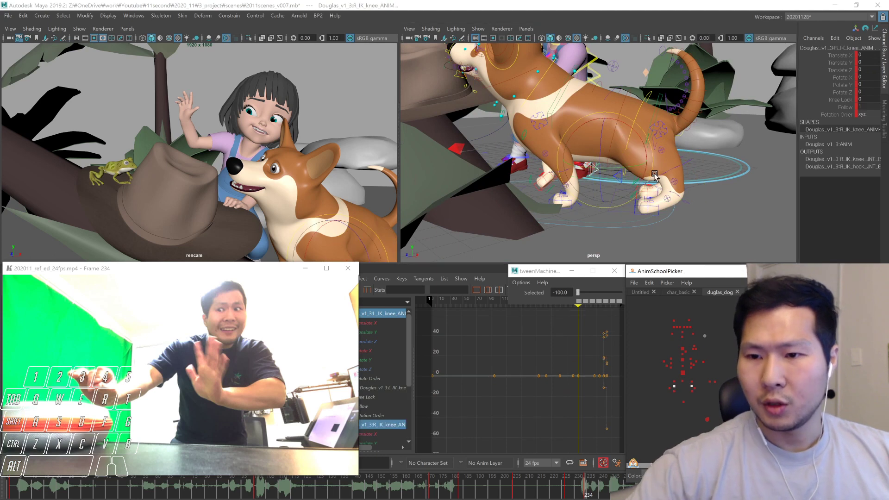
drag(638, 140, 638, 140)
click(692, 383)
click(691, 382)
shift+click(674, 382)
click(693, 391)
shift+click(668, 387)
alt+drag(627, 134, 687, 224)
key(q)
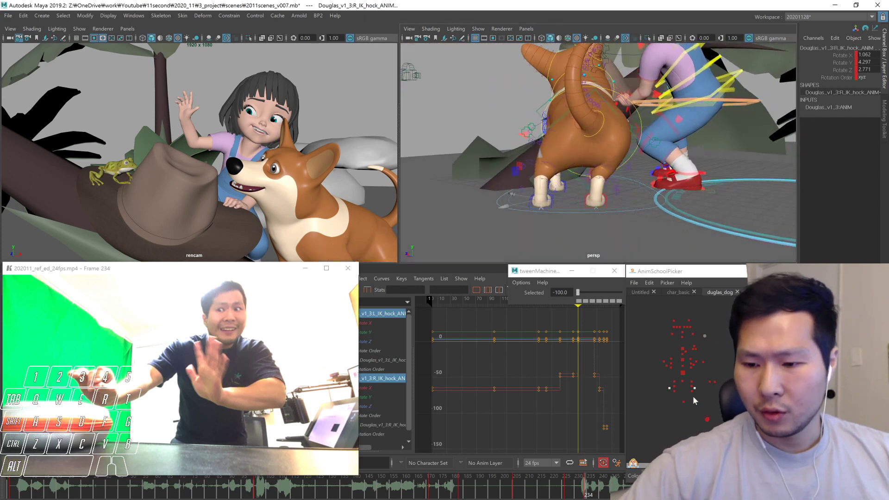
Move the dog's main spine control away from the hat at frame 234 and compare the pose with neighbouring keys
click(691, 391)
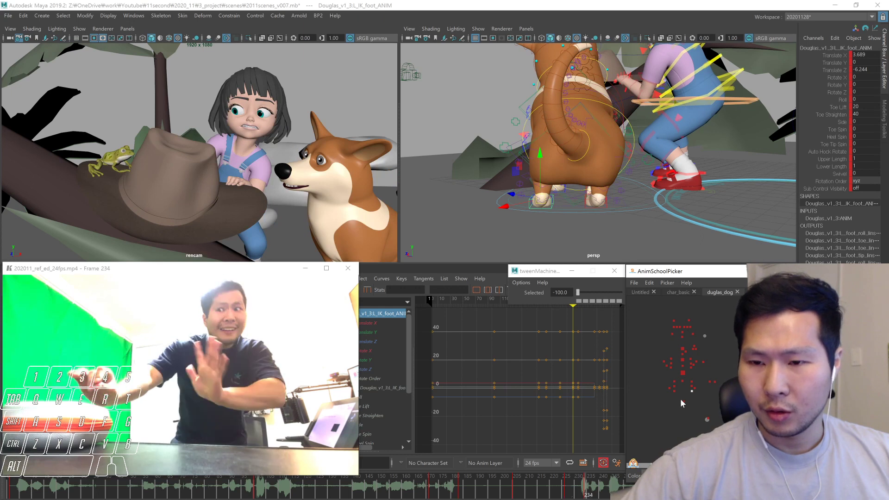
click(682, 372)
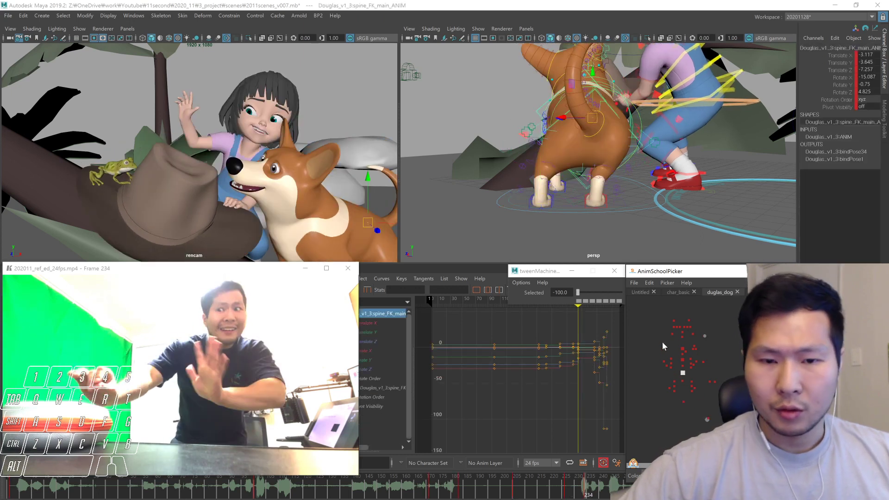
middle_drag(654, 170, 635, 169)
key(z)
key(shift+z)
key(z)
key(shift+z)
key(.)
key(.)
Select both hind feet and hocks and match them at frame 260 to their previous key at frame 234
alt+right_drag(640, 182, 563, 189)
alt+drag(563, 192, 629, 204)
key(1)
key(2)
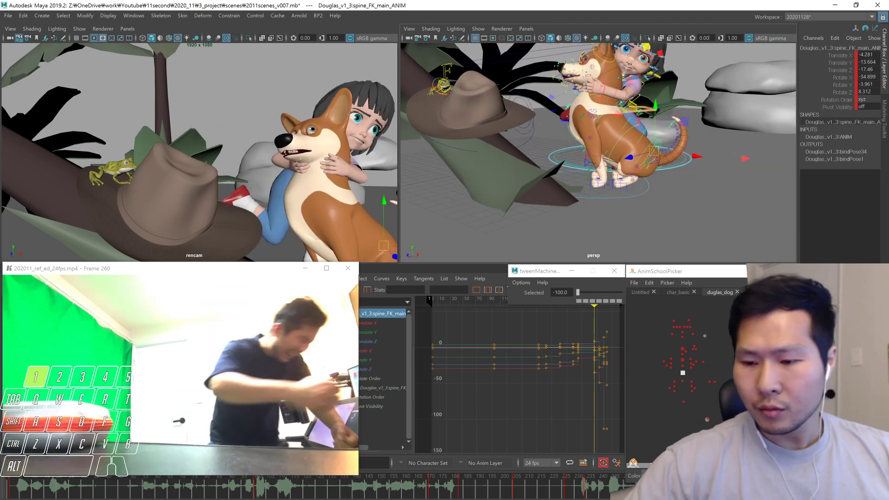
key(1)
click(693, 389)
click(692, 391)
shift+drag(667, 395, 683, 387)
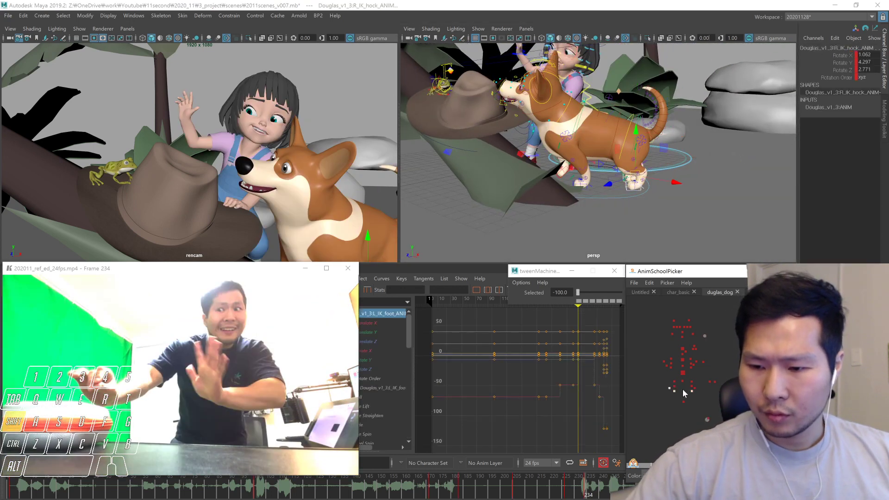
shift+click(695, 388)
key(2)
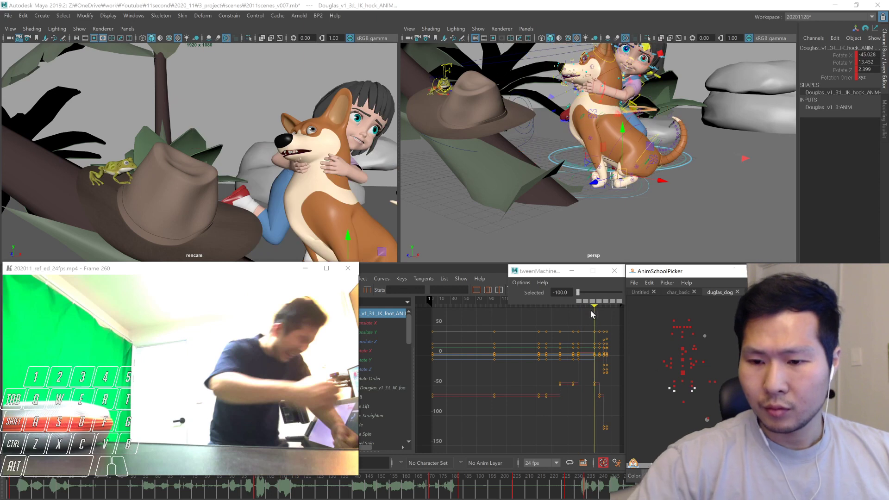
drag(577, 293, 548, 302)
key(1)
key(2)
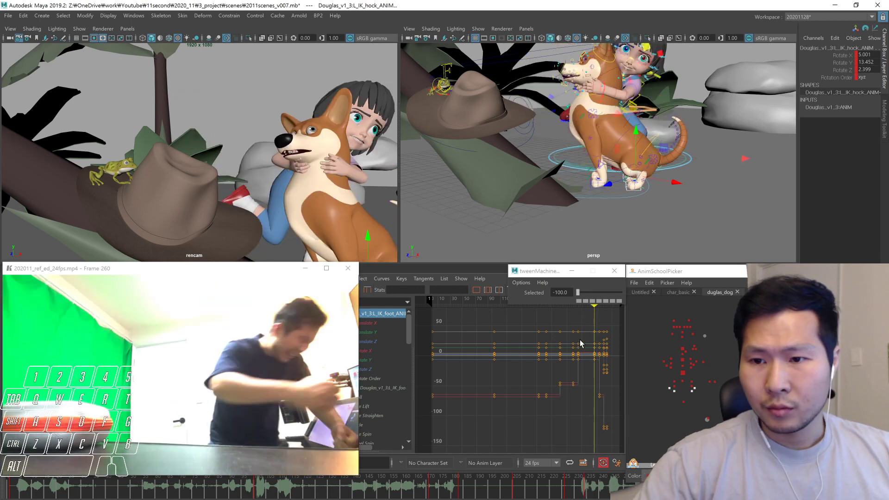
Tween both hocks at frame 260 to -22.8, bringing the right hock's Rotate X to -25.802
click(694, 388)
shift+click(668, 387)
drag(577, 292, 584, 292)
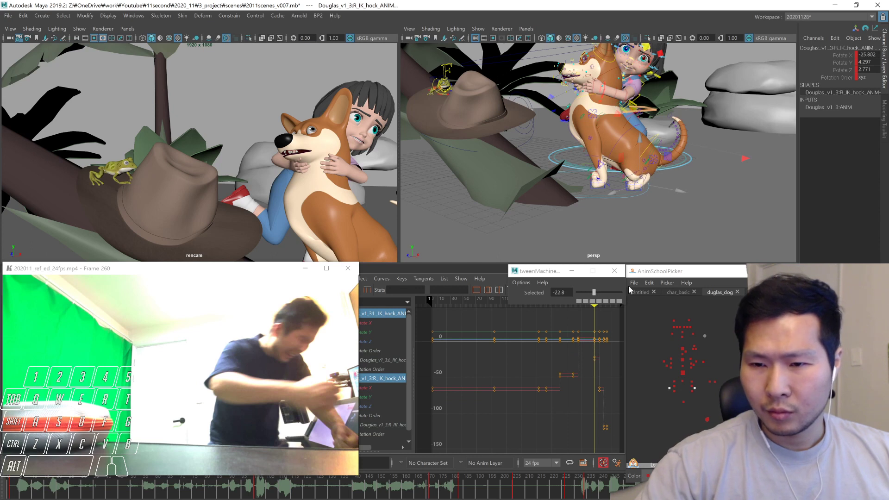
Compare the left front paw's poses at frames 234 and 260, and match it at frame 260 to the previous key
click(693, 365)
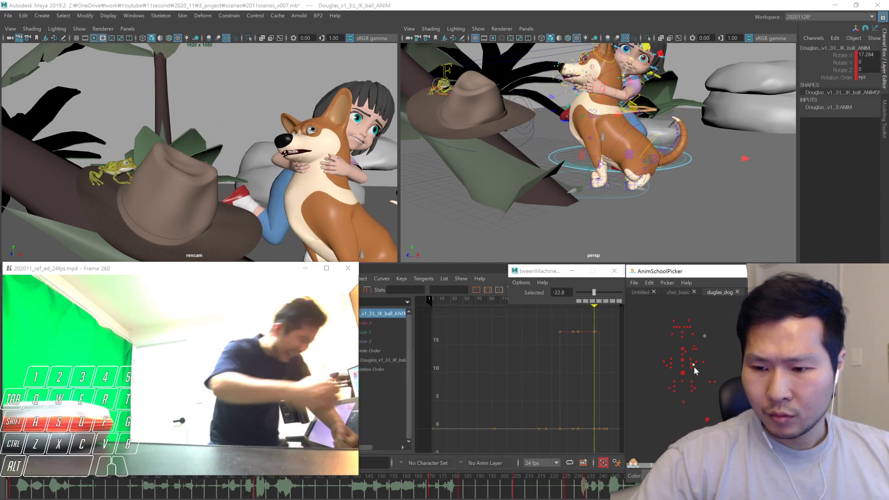
click(690, 368)
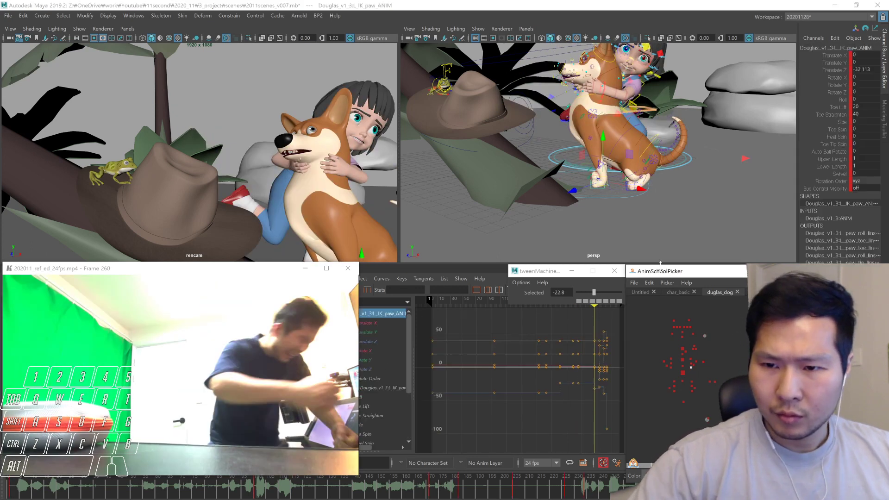
key(comma)
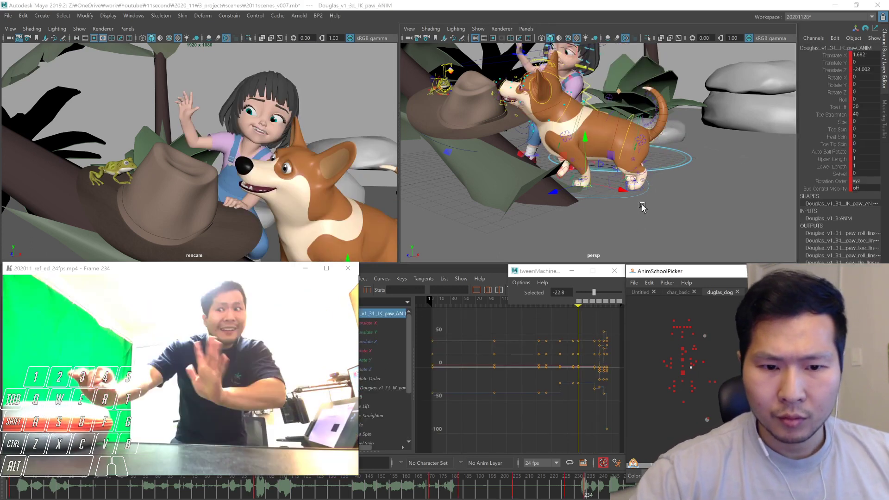
key(period)
key(period)
key(comma)
mouse_move(641, 226)
middle_down()
mouse_move(617, 209)
mouse_move(626, 224)
middle_up()
key(comma)
key(period)
drag(594, 293, 576, 293)
Lift the left front paw at frame 260 to -0.951, 13.901, -21.35 and rotate it to about 38.255, -4.225, 8.592
middle_drag(614, 236, 612, 211)
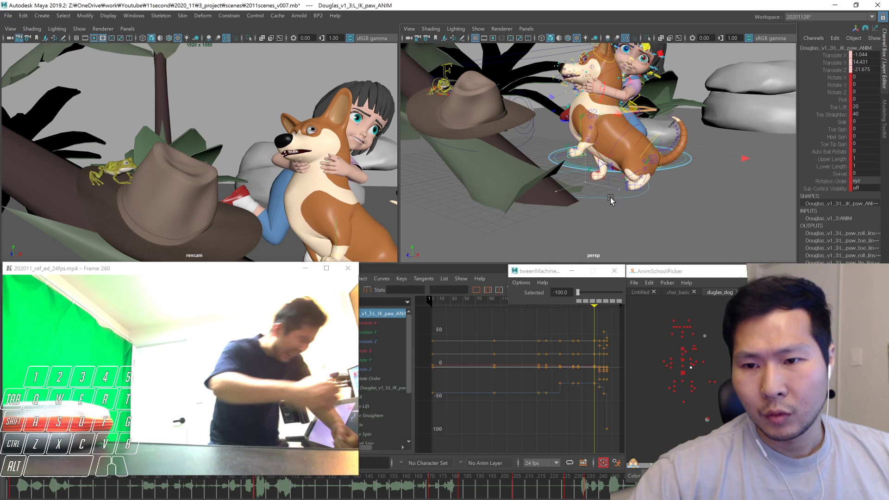
drag(597, 163, 582, 162)
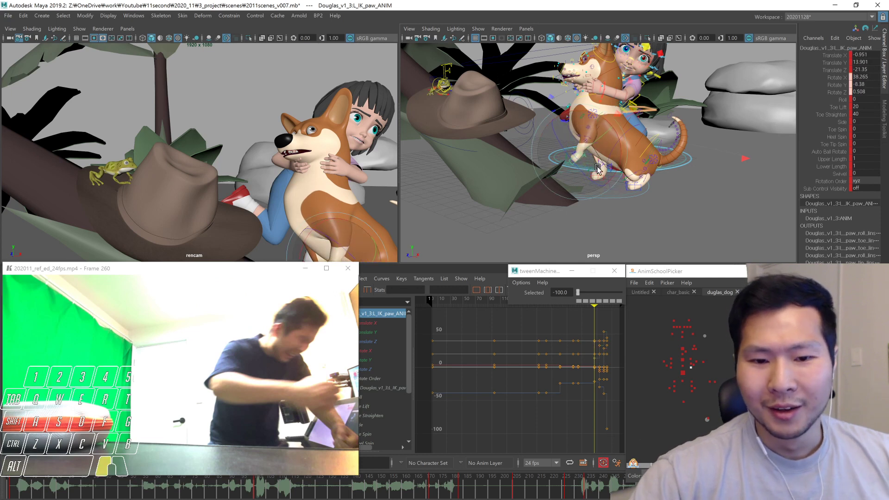
mouse_move(636, 186)
alt+mouse_down()
mouse_move(588, 180)
mouse_move(684, 199)
mouse_move(633, 191)
alt+mouse_up()
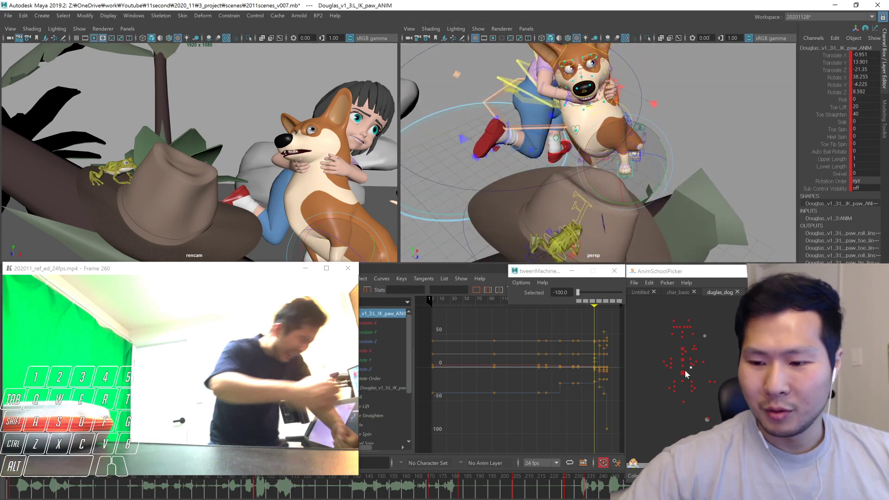
Match the right front paw at frame 260 to its previous key and move it to about 0.097, 7.082, -17.161
click(670, 366)
alt+drag(597, 240, 657, 236)
drag(578, 292, 576, 293)
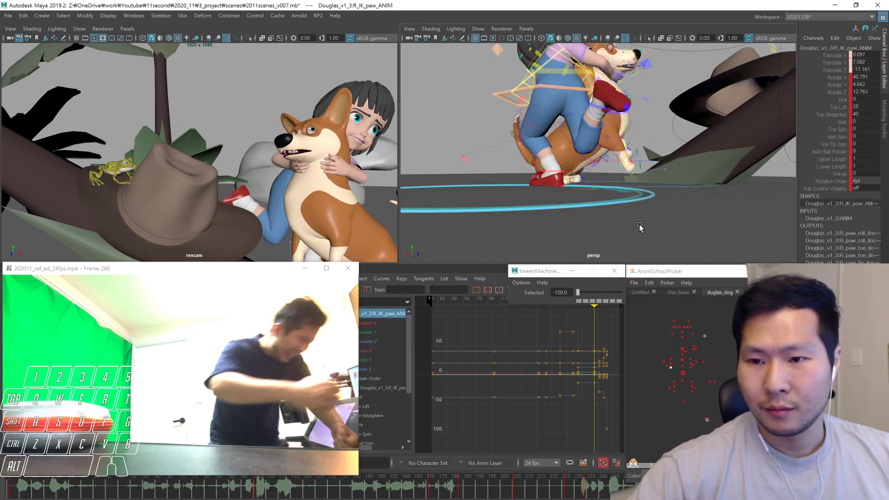
Move the dog's right front paw at frame 260 to -0.807, 10.336, -20.086, and scrub ahead to frame 270
middle_drag(633, 222, 635, 222)
mouse_move(635, 222)
alt+mouse_down()
mouse_move(645, 215)
mouse_move(619, 219)
alt+mouse_up()
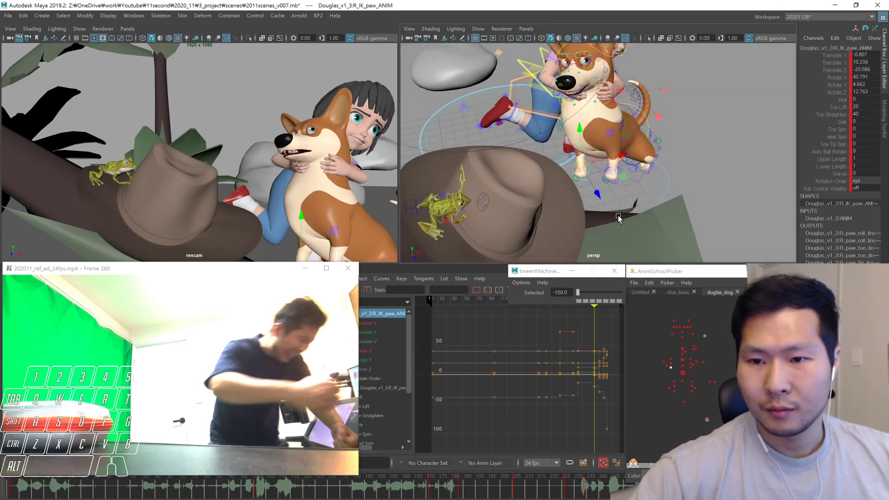
drag(584, 487, 673, 487)
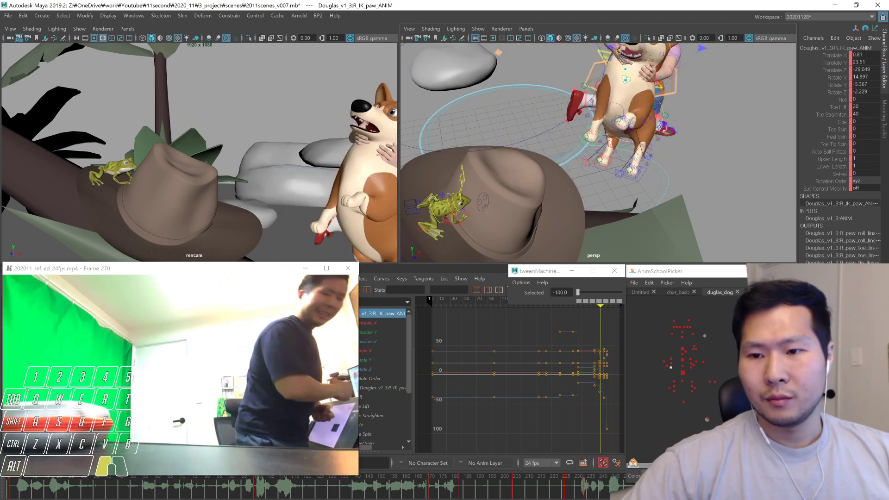
Match the dog's hind leg controls at frame 268 to the previous key, bringing the left hock's Rotate X to -21.863
click(684, 399)
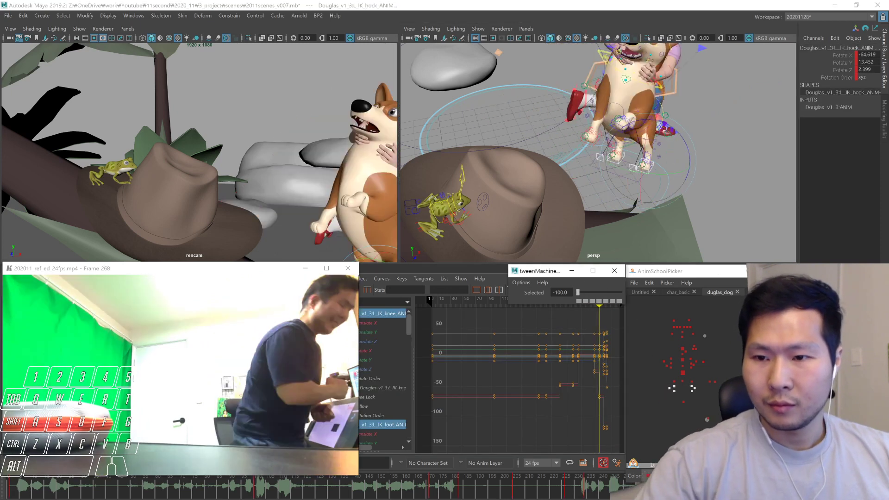
alt+drag(637, 170, 667, 227)
key(period)
click(693, 398)
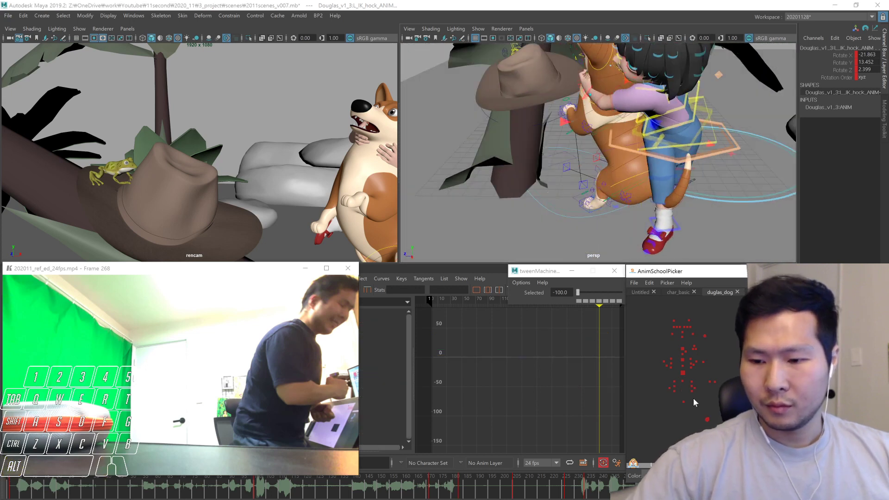
Compare the main spine control with its neighbouring keys and move it at frame 260 to about -0.123, -10.043, -16.543
click(681, 361)
key(comma)
key(comma)
key(period)
mouse_move(666, 220)
alt+mouse_down()
mouse_move(640, 231)
mouse_move(657, 212)
alt+mouse_up()
key(comma)
key(.)
key(.)
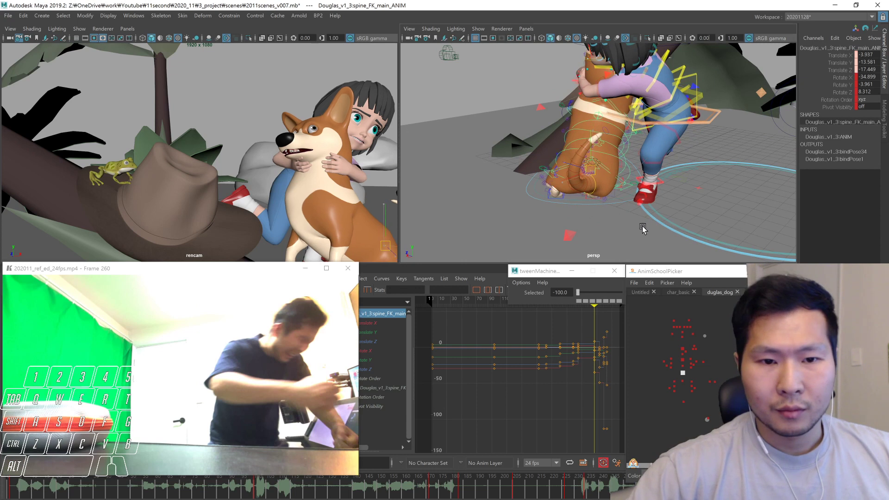
mouse_move(640, 227)
middle_down()
mouse_move(650, 223)
mouse_move(623, 226)
middle_up()
key(z)
key(z)
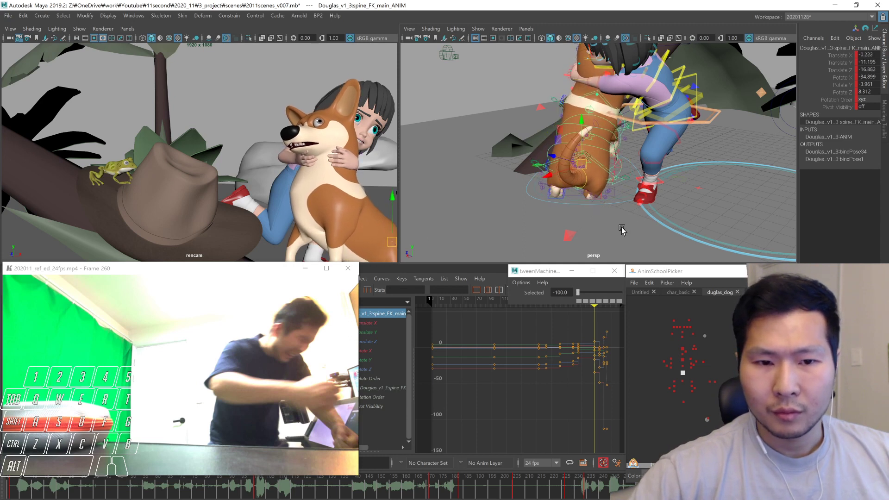
key(shift+z)
key(shift+z)
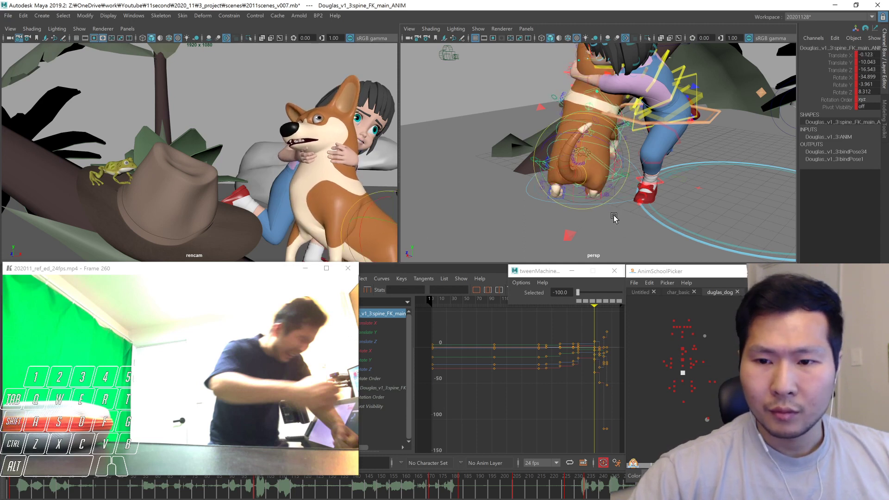
Rotate the main spine control at frame 260 to -32.677, -4.194, 16.813 and check it against the previous key
drag(575, 194, 649, 165)
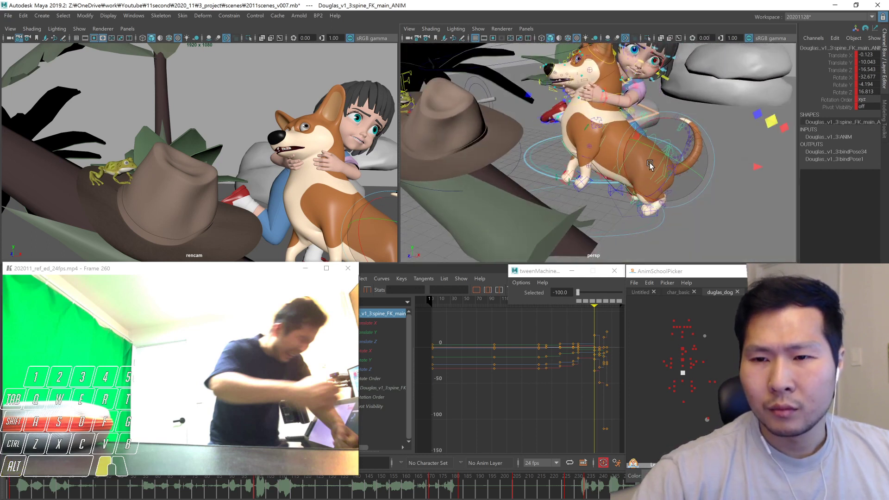
alt+drag(611, 203, 648, 239)
key(comma)
key(period)
Move the right front paw at frame 260 to -4.061, 9.71, -17.796, and reset the right shoulder's translation to 0
alt+drag(609, 201, 613, 186)
click(613, 186)
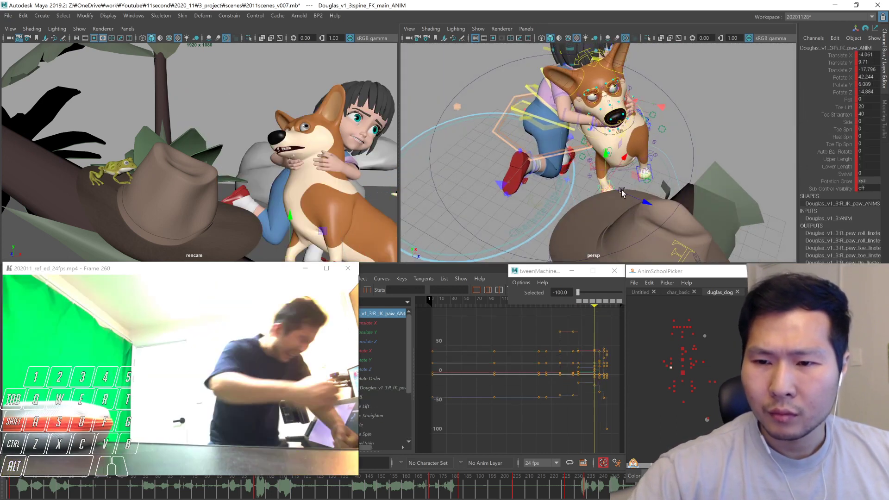
click(670, 359)
drag(870, 70, 872, 55)
text(0)
key(Return)
alt+drag(662, 184, 618, 191)
Try setting the left front paw's translation and X and Y rotation to 0 at frame 260
click(690, 359)
drag(870, 55, 870, 84)
text(0)
key(Return)
alt+drag(708, 171, 646, 160)
key(ctrl+z)
alt+drag(636, 233, 614, 225)
click(617, 228)
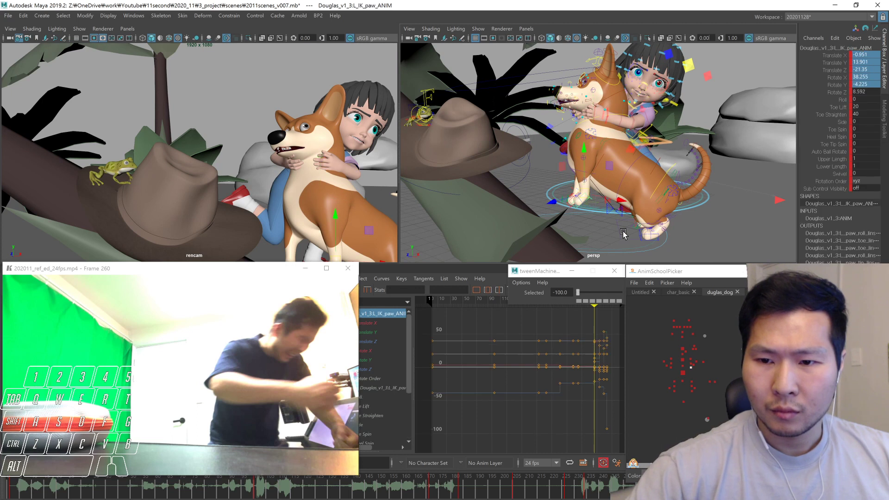
Compare the dog's poses at frames 234, 260 and 268
middle_drag(616, 221, 613, 223)
key(comma)
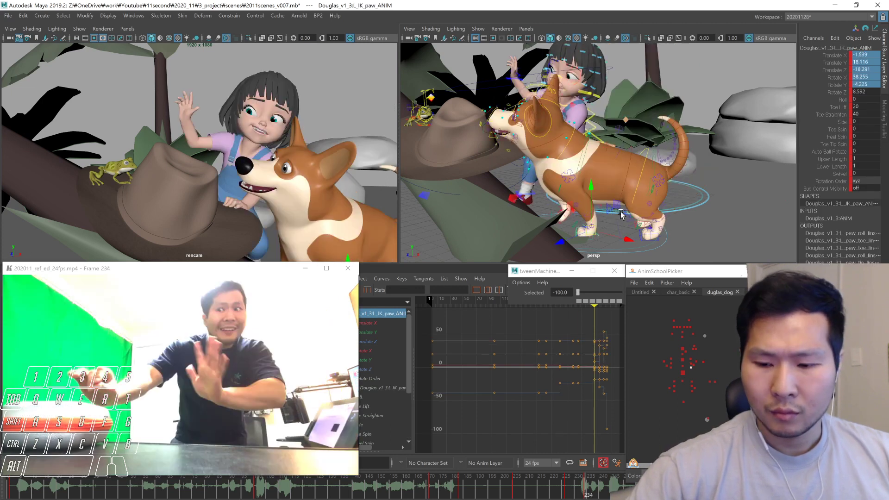
key(period)
key(period)
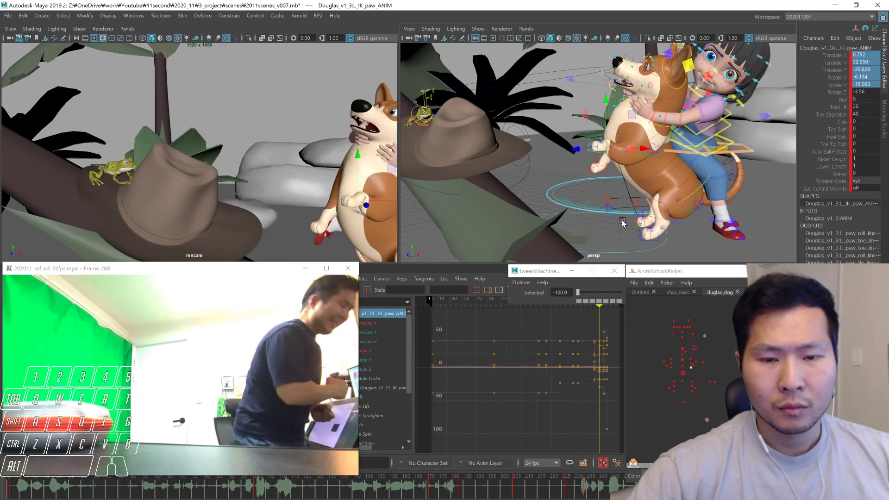
alt+drag(678, 215, 606, 241)
click(693, 379)
Move the main spine control at frame 268 to about 3.524, -13.071, -24.022 and rotate it to about -54.942, -5.458, -4.26
click(682, 371)
key(comma)
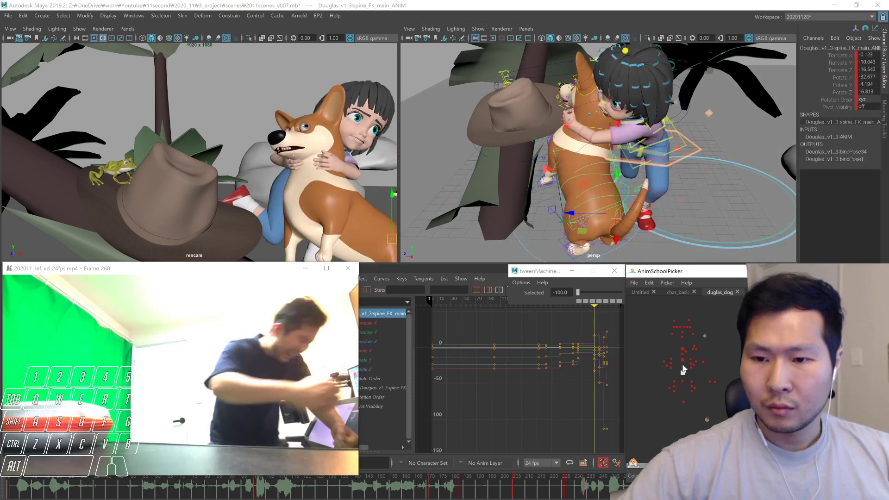
key(period)
alt+drag(665, 232, 641, 233)
mouse_move(640, 233)
middle_down()
mouse_move(619, 229)
mouse_move(625, 218)
mouse_move(627, 228)
middle_up()
alt+drag(646, 228, 720, 225)
key(w)
middle_drag(721, 226, 699, 235)
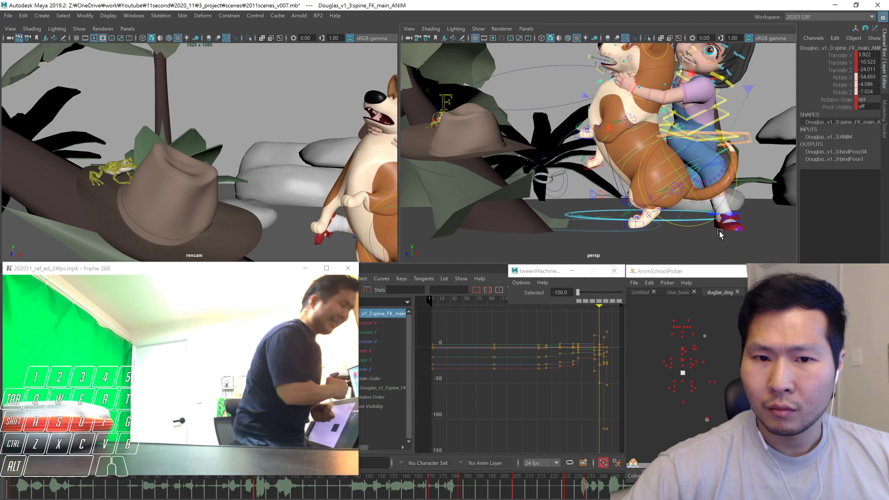
alt+drag(713, 223, 695, 234)
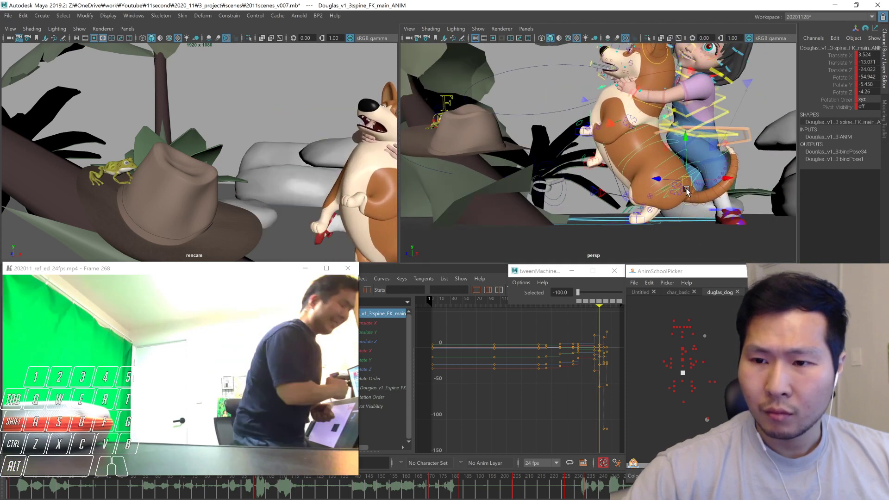
Rotate the main spine control at frame 268 to -50.214, -7.098, -2.287 and raise it to Translate Y -11.216, comparing it with frame 260
key(e)
drag(724, 183, 739, 195)
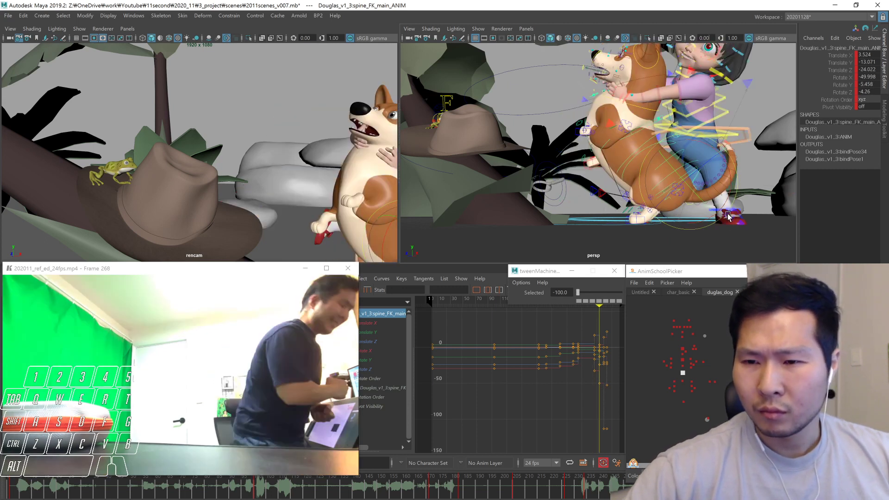
mouse_move(715, 236)
alt+mouse_down()
mouse_move(573, 254)
mouse_move(664, 242)
mouse_move(718, 222)
alt+mouse_up()
key(comma)
key(comma)
key(period)
key(comma)
key(period)
middle_drag(706, 236, 703, 232)
key(comma)
key(period)
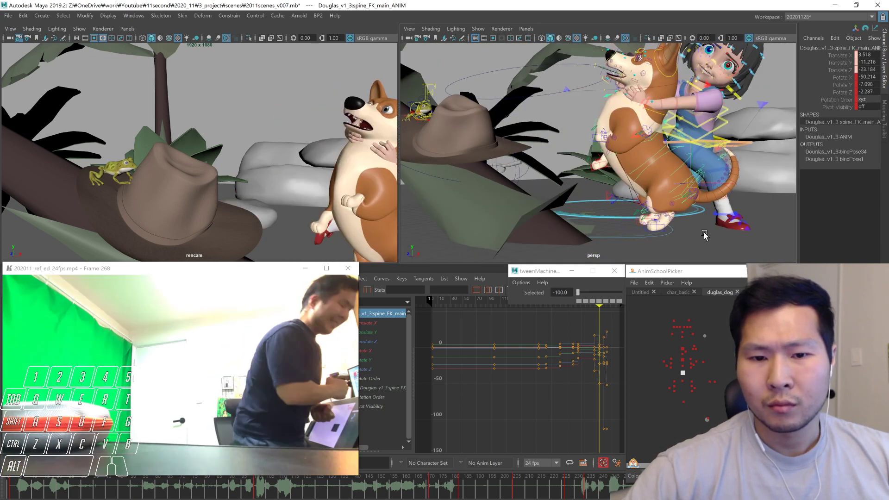
Shift the main spine control at frame 268 to about 3.716, -11.124, -25.402, checking it against the previous key
drag(704, 235, 710, 236)
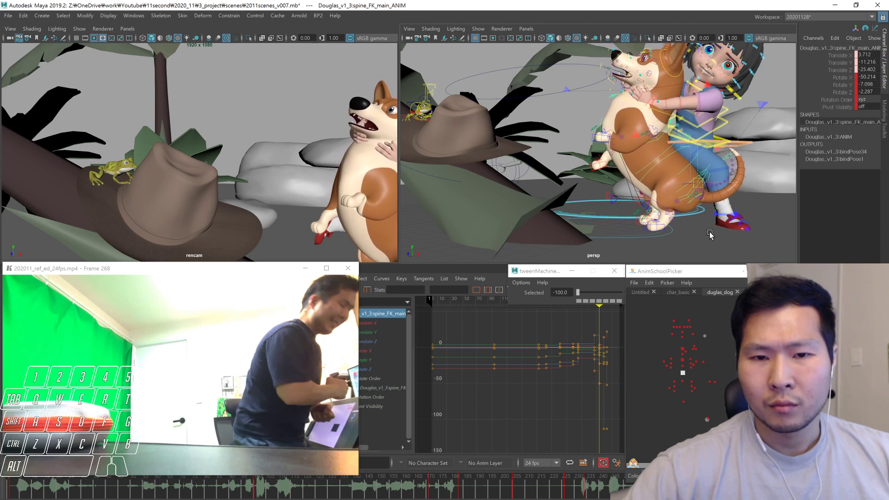
key(comma)
key(period)
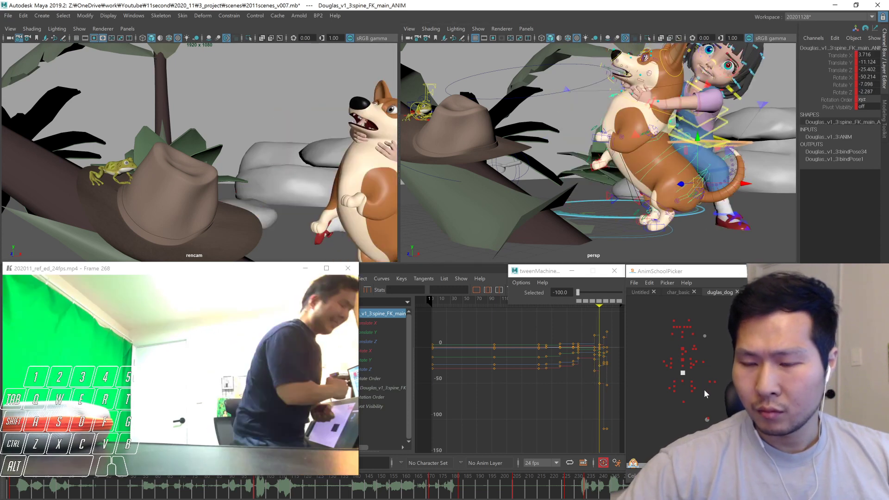
Examine the dog's hocks and the right front paw, elbow and ball controls at frame 268 from several angles
click(694, 388)
shift+click(669, 388)
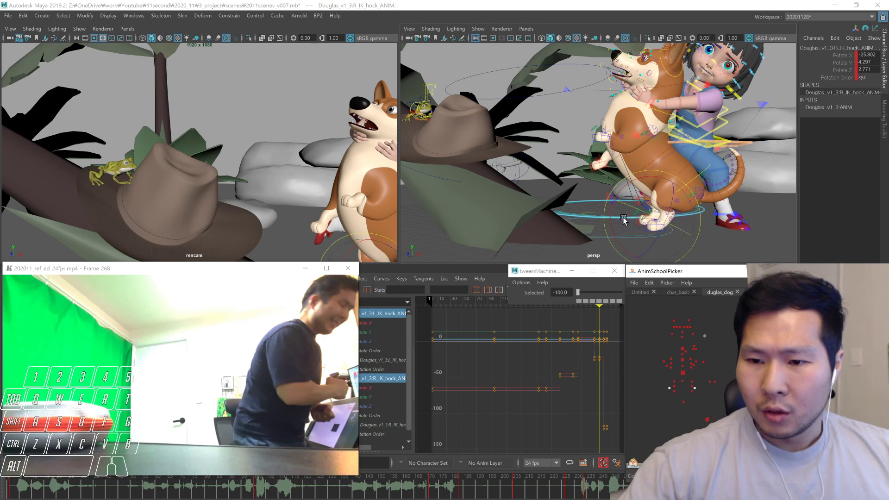
drag(612, 217, 719, 213)
click(710, 367)
click(671, 365)
middle_drag(666, 216, 662, 223)
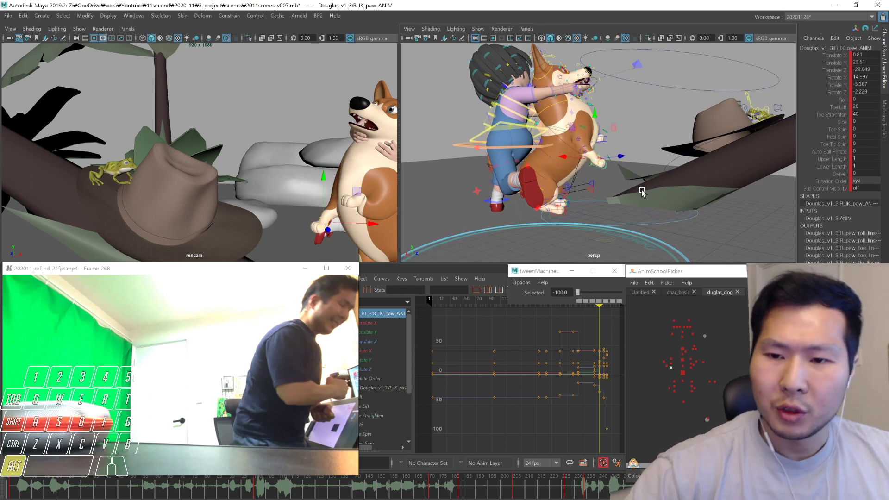
alt+drag(642, 193, 665, 209)
click(663, 361)
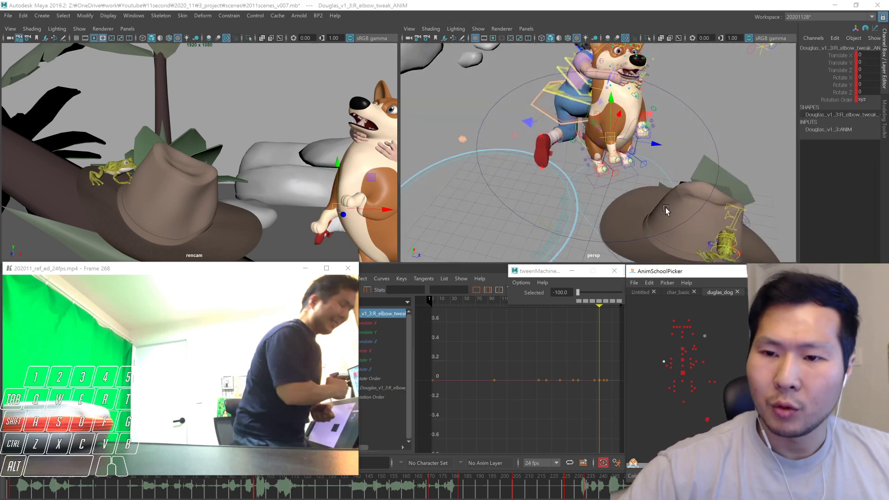
click(666, 365)
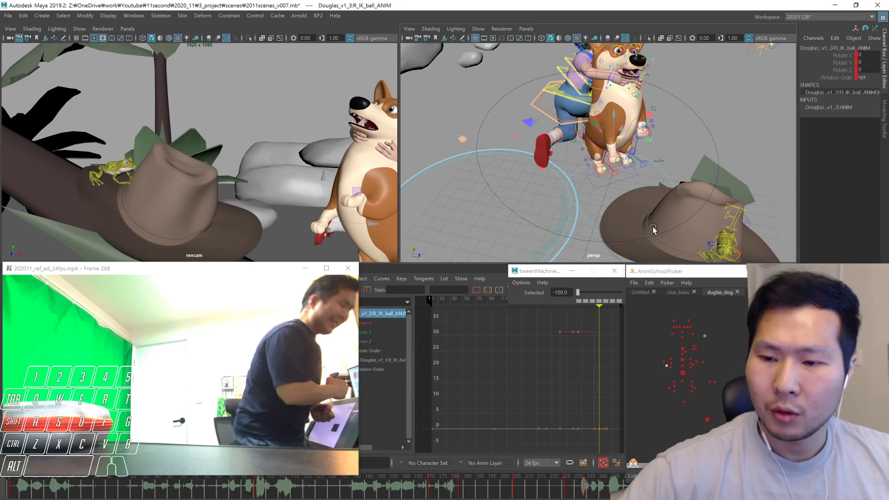
click(671, 363)
alt+drag(698, 187, 532, 180)
Move the left front paw at frame 268 to 1.877, 29.721, -25.721 and rotate it to about 2.492, -16.861, -3.613
click(691, 366)
alt+drag(704, 246, 674, 225)
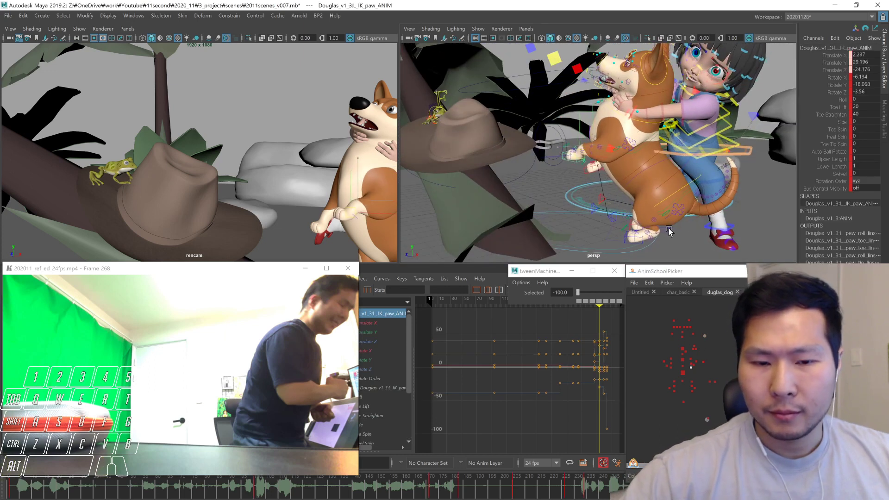
drag(308, 255, 311, 266)
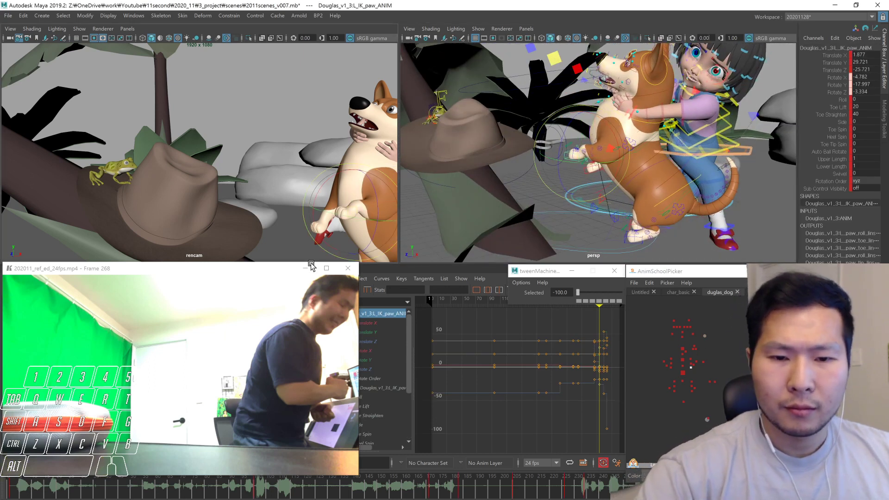
key(ctrl+z)
alt+drag(602, 218, 638, 199)
alt+right_drag(676, 199, 694, 207)
alt+drag(694, 210, 667, 242)
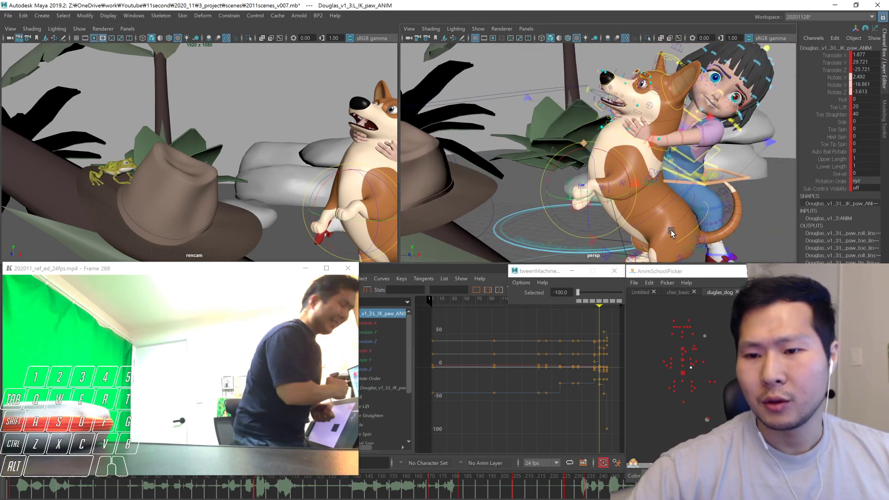
Refine the left front paw's rotation at frame 268 to about 4.207, -8.642, 0.191
click(695, 350)
middle_drag(684, 199, 684, 238)
alt+drag(691, 247, 725, 259)
click(695, 369)
click(690, 367)
alt+middle_drag(690, 232, 678, 197)
alt+drag(679, 197, 665, 212)
middle_drag(660, 215, 658, 217)
key(ctrl+z)
key(e)
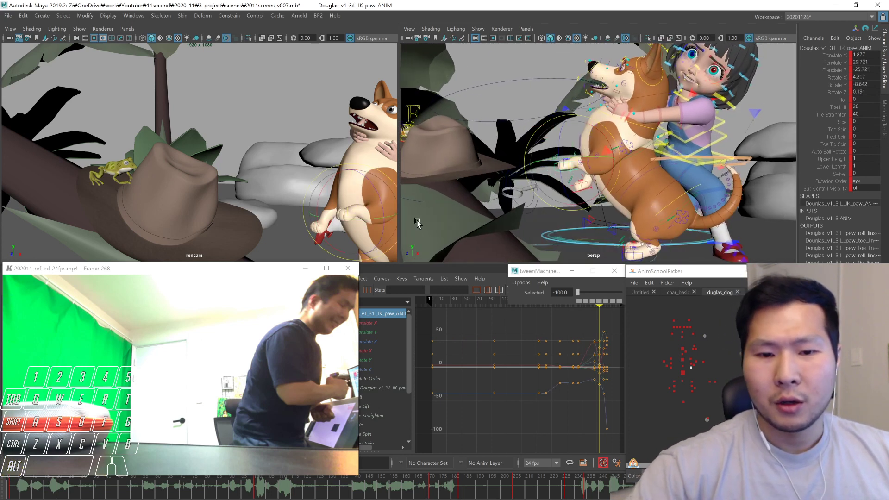
click(369, 240)
Try matching both of the dog's front shoulders at frame 268 to the previous key
mouse_move(689, 221)
alt+mouse_down()
mouse_move(648, 224)
mouse_move(687, 232)
alt+mouse_up()
click(691, 358)
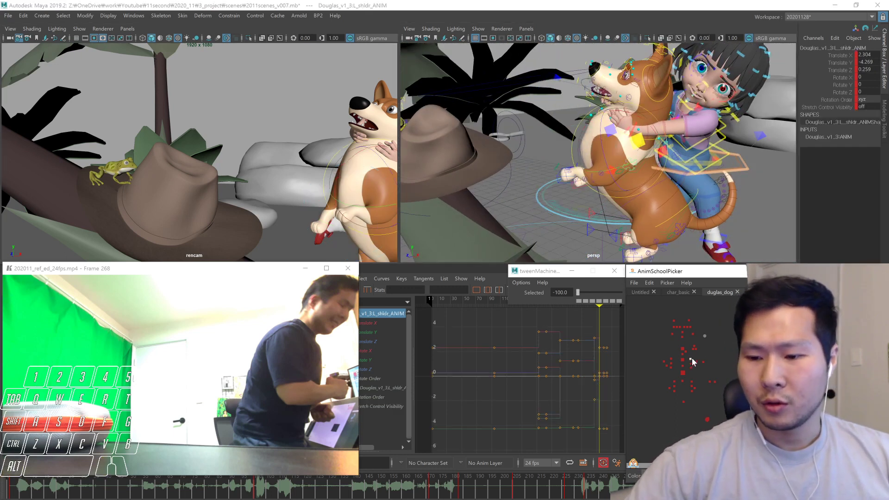
shift+click(671, 359)
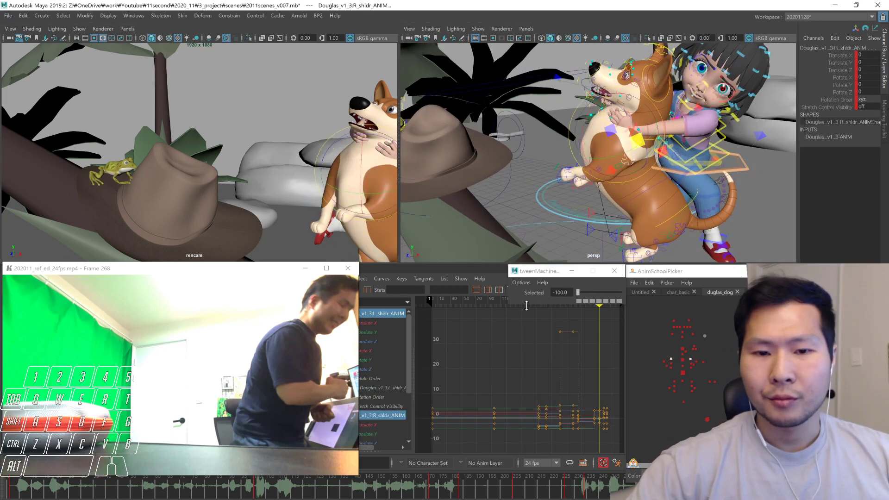
click(579, 300)
click(671, 360)
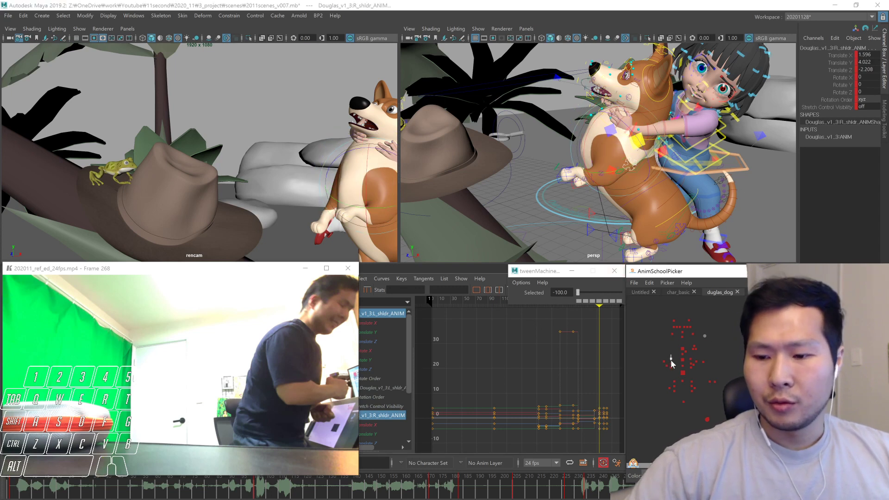
Match the dog's right shoulder to its previous key at frames 268 and 275 and at the following key
alt+drag(609, 224, 646, 262)
click(578, 301)
key(1)
key(2)
key(2)
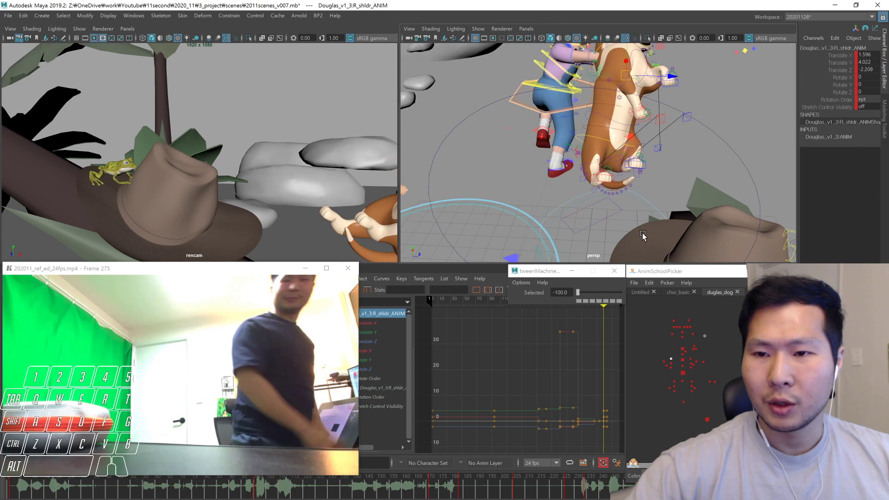
click(578, 301)
key(2)
click(578, 300)
key(1)
key(1)
Move the right front paw at frame 268 to about 1.428, 28.394, -26.624, comparing it with the neighbouring keys
click(671, 366)
key(1)
key(2)
alt+drag(635, 229, 656, 229)
key(w)
middle_drag(655, 229, 652, 219)
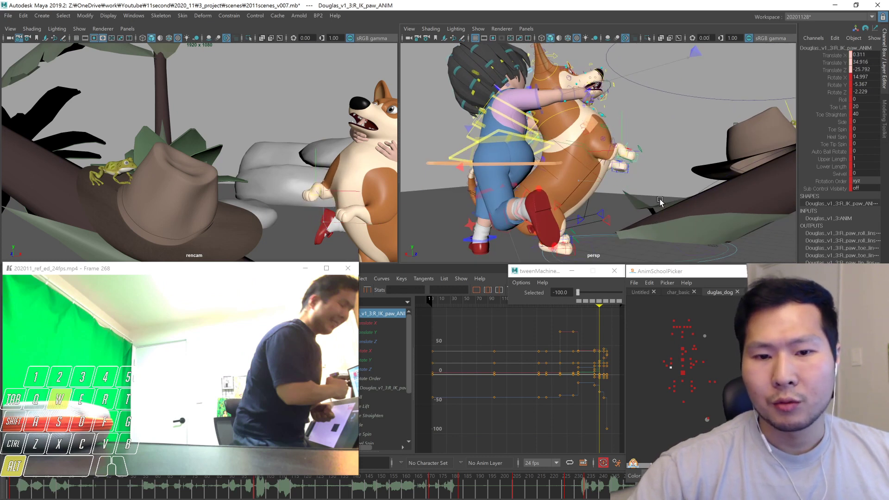
middle_drag(660, 202, 660, 203)
key(ctrl+z)
key(1)
key(2)
alt+drag(651, 223, 646, 226)
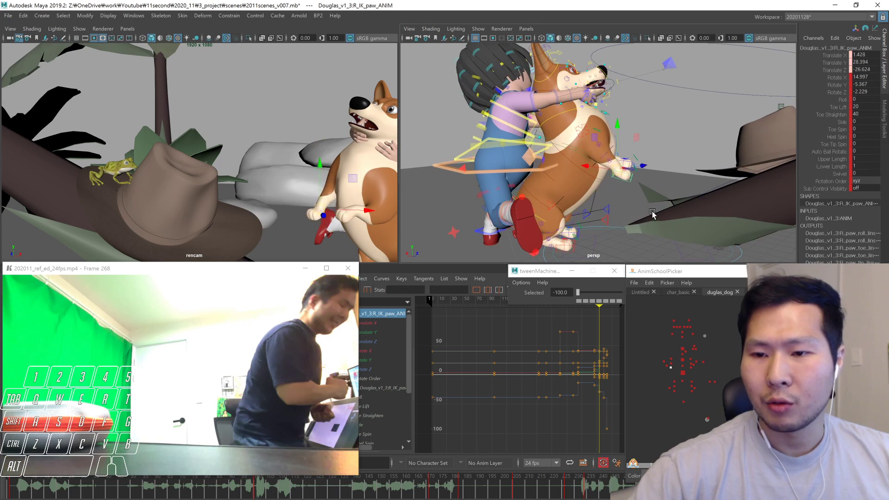
key(e)
alt+drag(621, 208, 621, 184)
Move the dog's right front paw at frame 275 to about 27.808, 54.005, -48.247 and rotate it to about -19.571, -5.118, -9.966
key(period)
key(q)
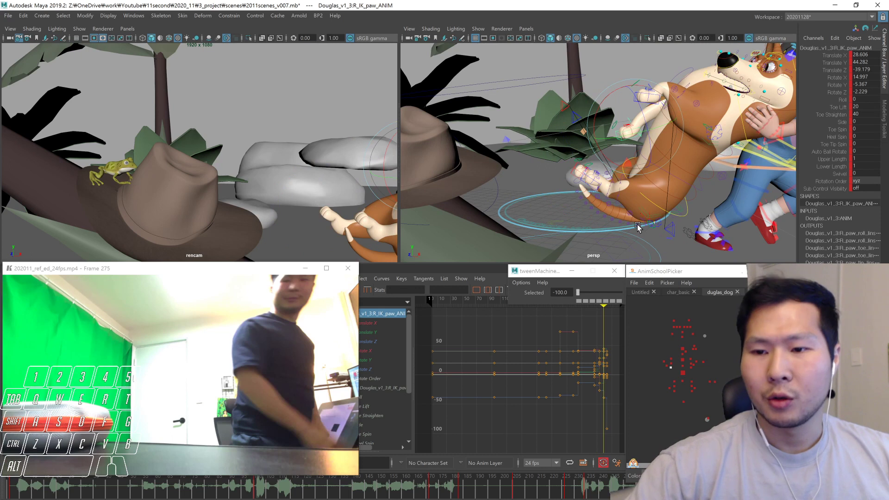
alt+drag(639, 224, 671, 203)
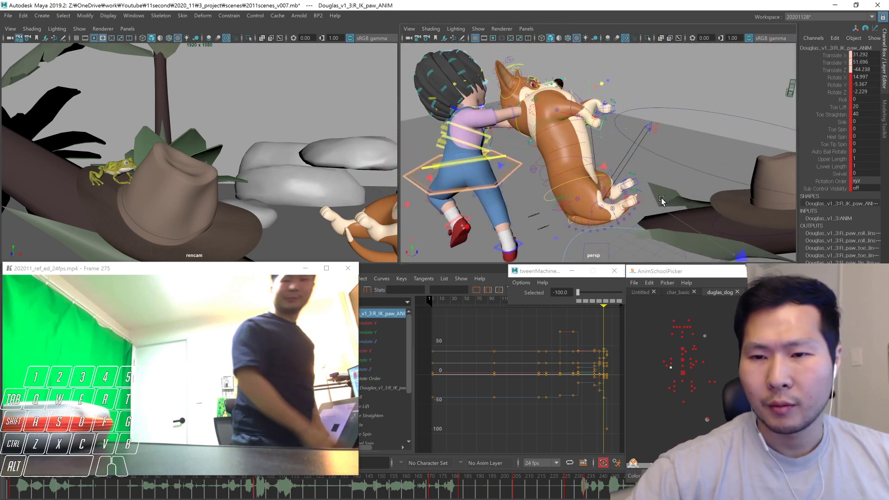
alt+drag(656, 193, 632, 212)
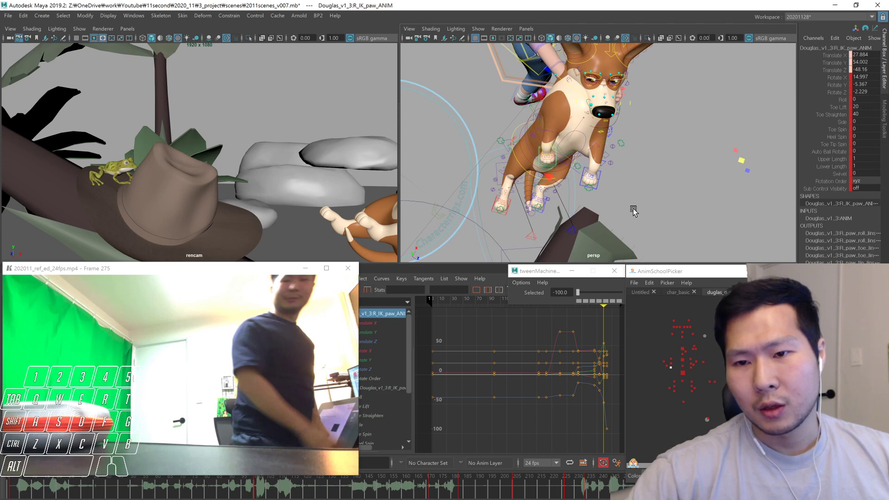
alt+drag(539, 184, 661, 182)
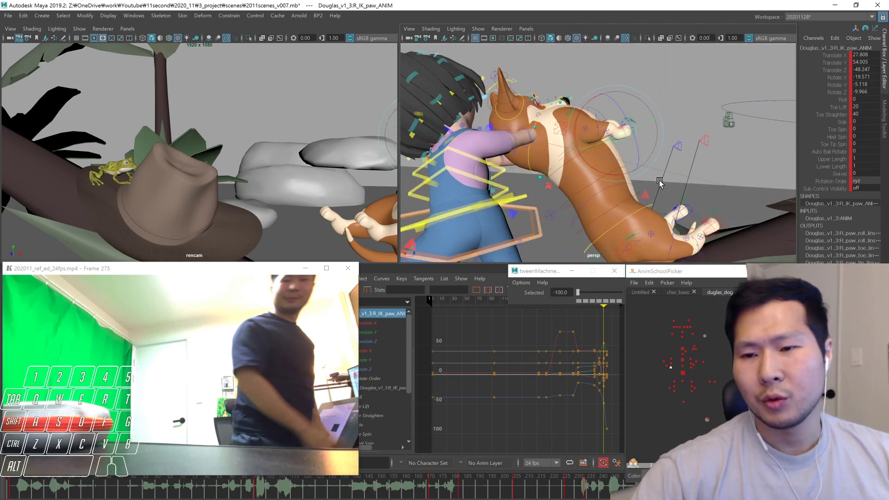
Refine the right front paw at frame 275 to about 26.693, 56.618, -48.805, with rotation about -14.507, -10.208, -27.407
click(665, 366)
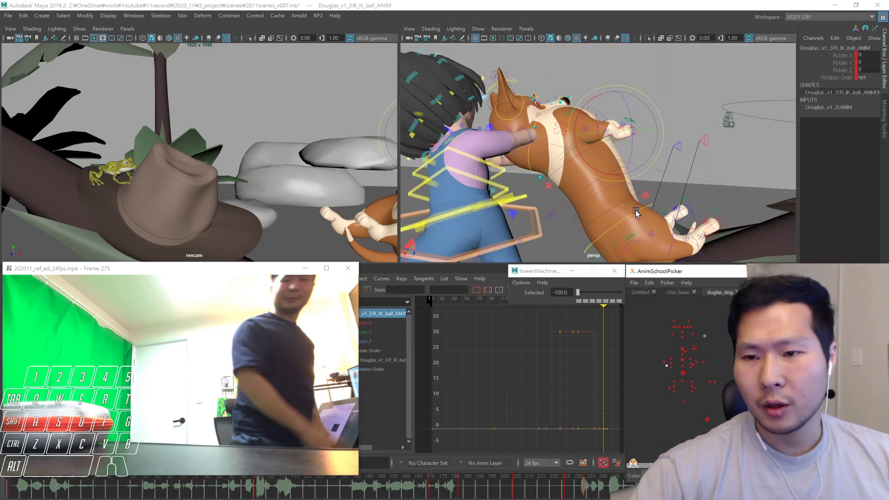
click(670, 367)
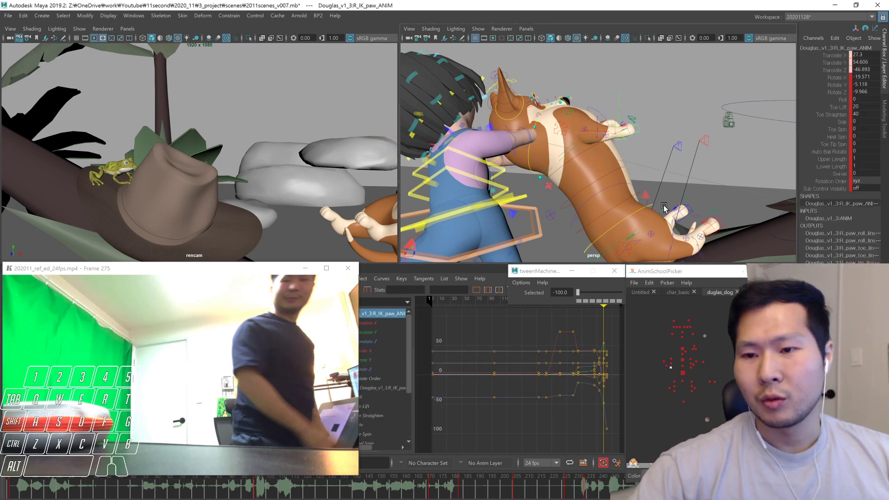
alt+drag(671, 199, 605, 216)
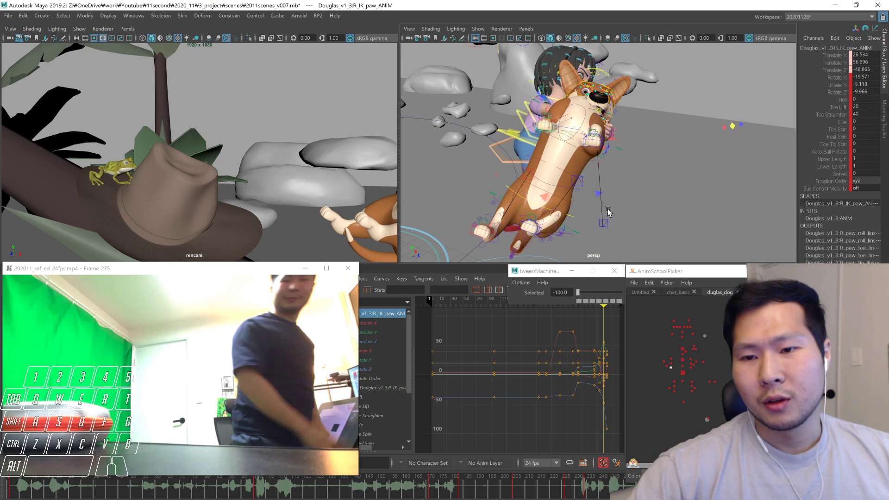
middle_drag(581, 193, 585, 194)
alt+drag(585, 195, 616, 208)
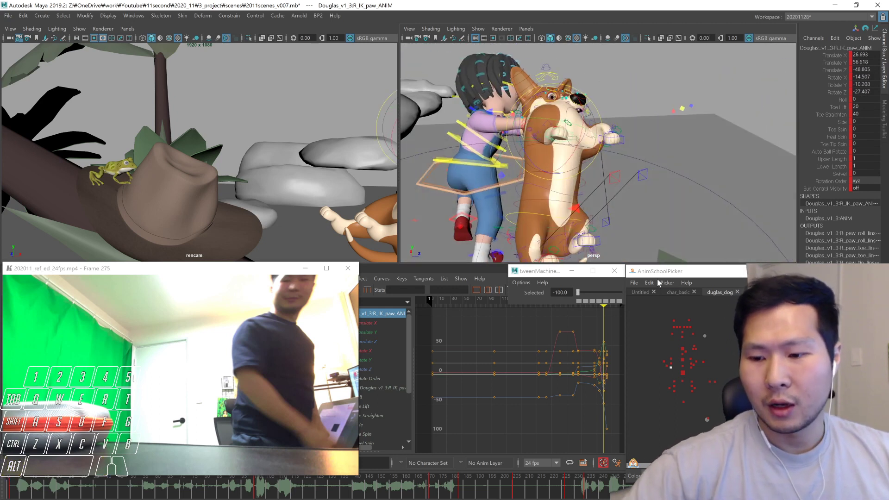
Move the dog's right elbow control at frame 275 to about -14.016, 33.781, -0.115
click(671, 363)
middle_drag(610, 149, 612, 152)
alt+drag(614, 179, 664, 189)
middle_drag(666, 189, 703, 193)
alt+drag(703, 193, 655, 186)
key(alt+z)
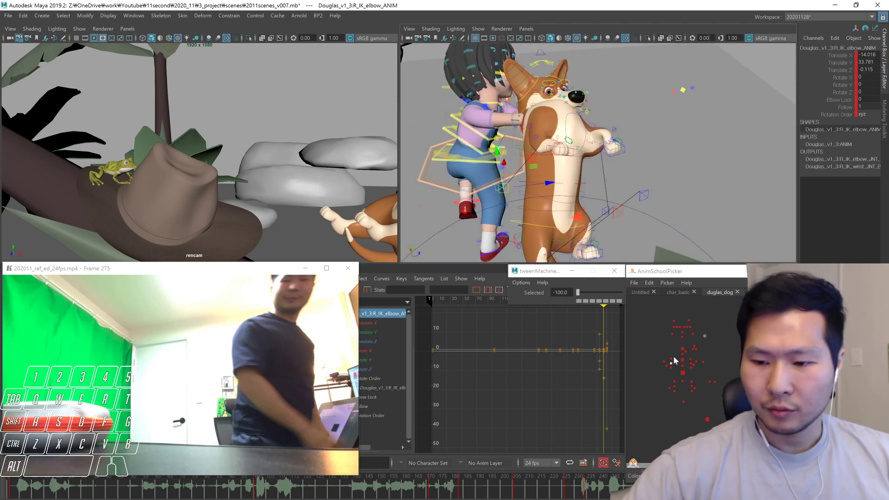
Match the dog's right elbow, front paw and ball controls at frame 268 to the following key
shift+click(667, 366)
shift+click(667, 360)
key(comma)
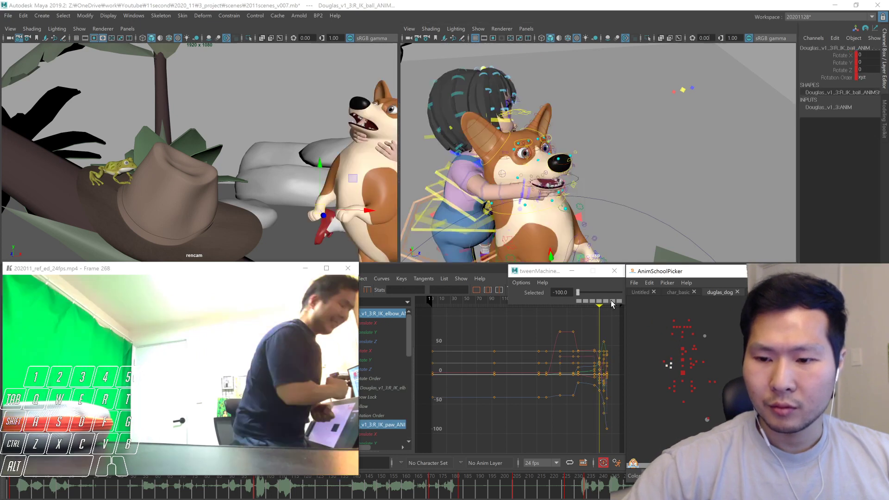
drag(675, 366, 664, 370)
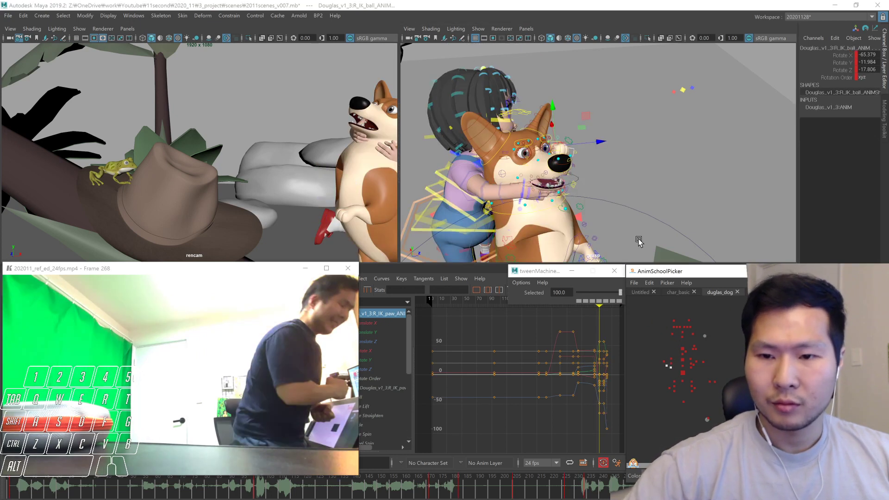
Reposition the dog's right front paw at frame 268 and try rotating it together with its ball control
alt+right_drag(635, 237, 508, 213)
alt+drag(508, 213, 651, 226)
middle_drag(652, 227, 684, 282)
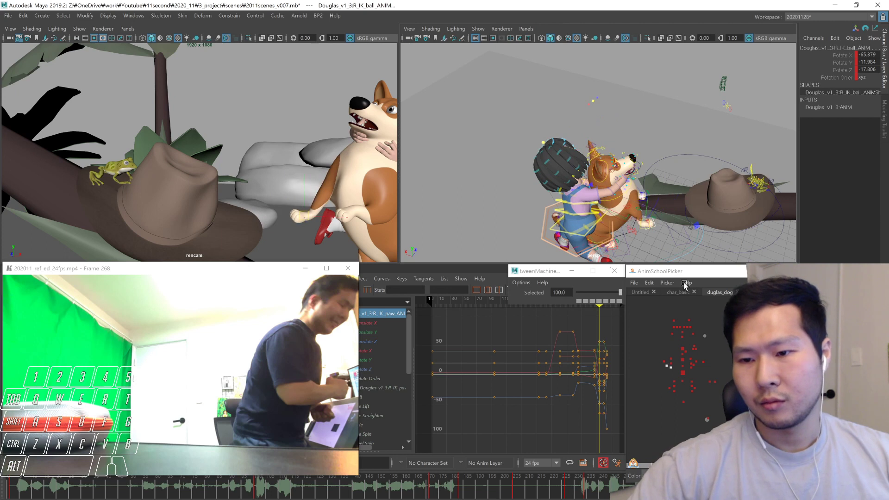
alt+drag(699, 247, 606, 215)
key(e)
drag(526, 222, 513, 214)
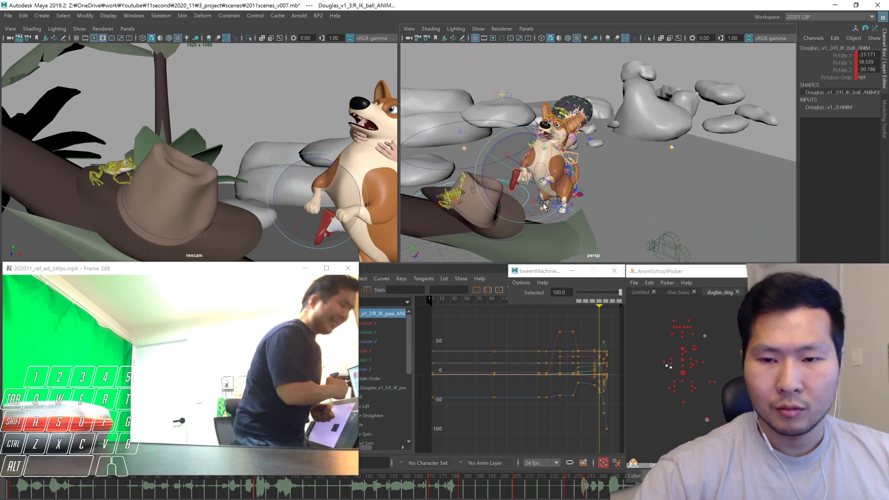
Move the dog's right elbow control at frame 268 to about -1.369, 20.654, -4.827
click(668, 367)
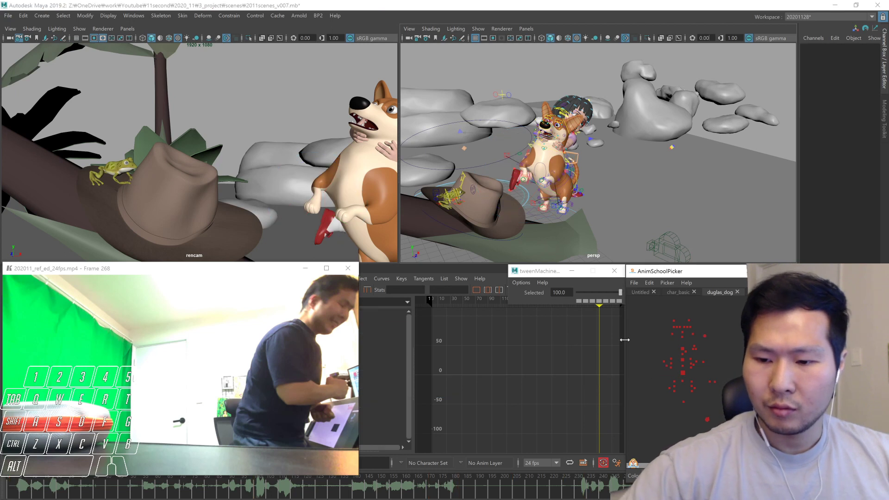
click(667, 365)
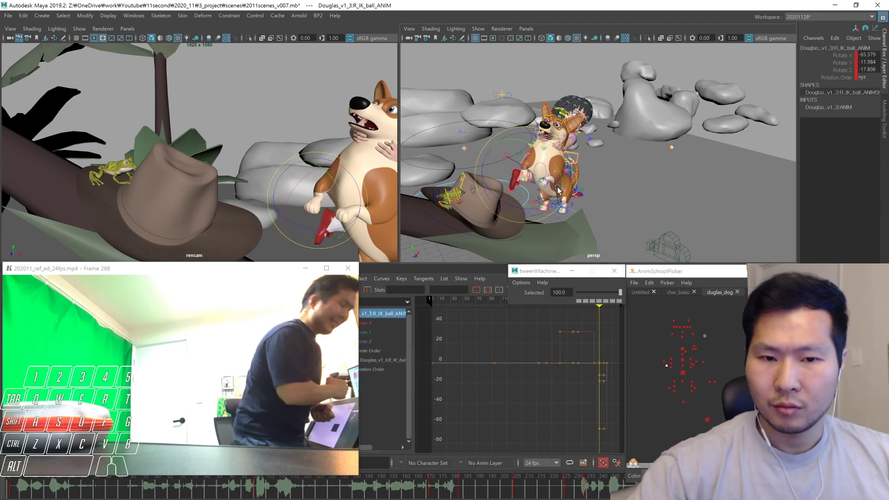
key(f)
alt+right_drag(607, 204, 597, 222)
alt+drag(597, 222, 615, 236)
alt+right_drag(615, 236, 558, 218)
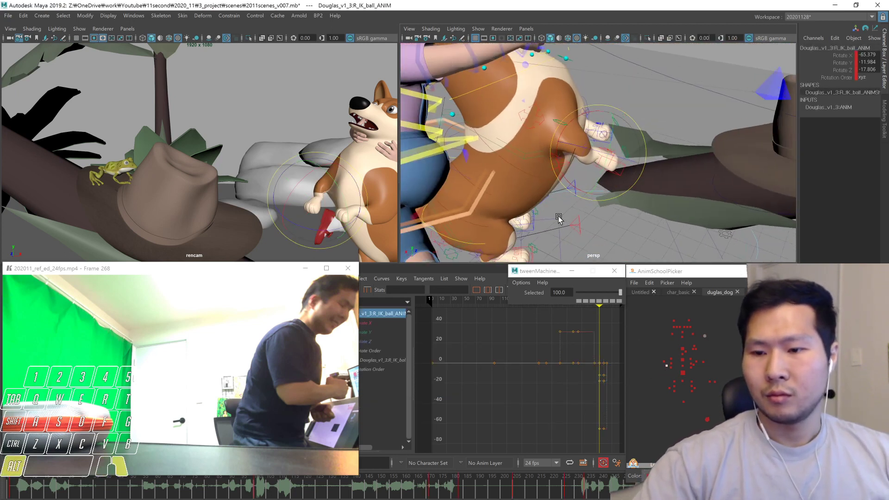
click(671, 364)
key(f)
middle_drag(684, 201, 622, 275)
alt+drag(685, 213, 585, 226)
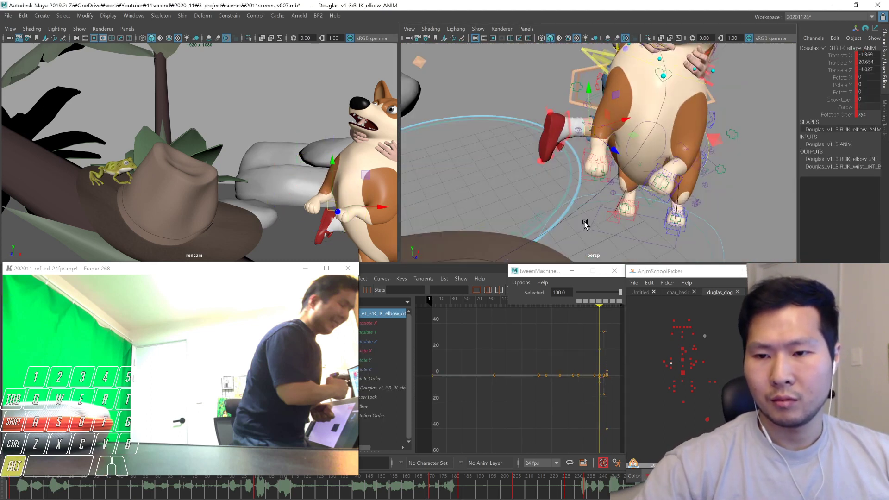
Adjust the front paws at frame 268, right to about 0.286, 30.939, -25.17 and left to about 1.243, 36.061, -24.39, comparing with frame 275
click(322, 203)
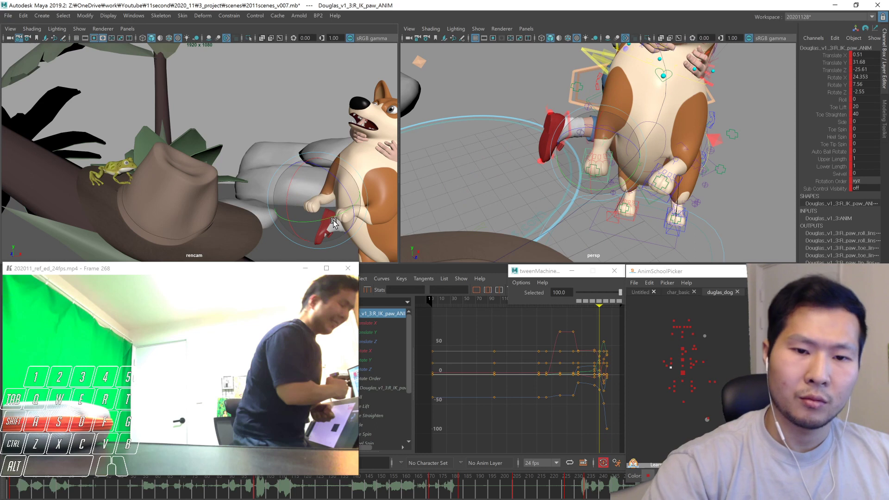
key(w)
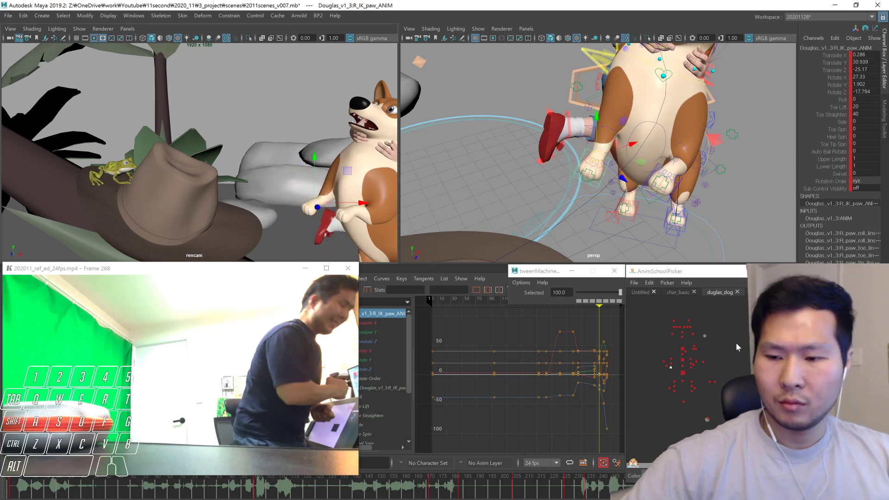
click(692, 366)
drag(662, 182, 660, 159)
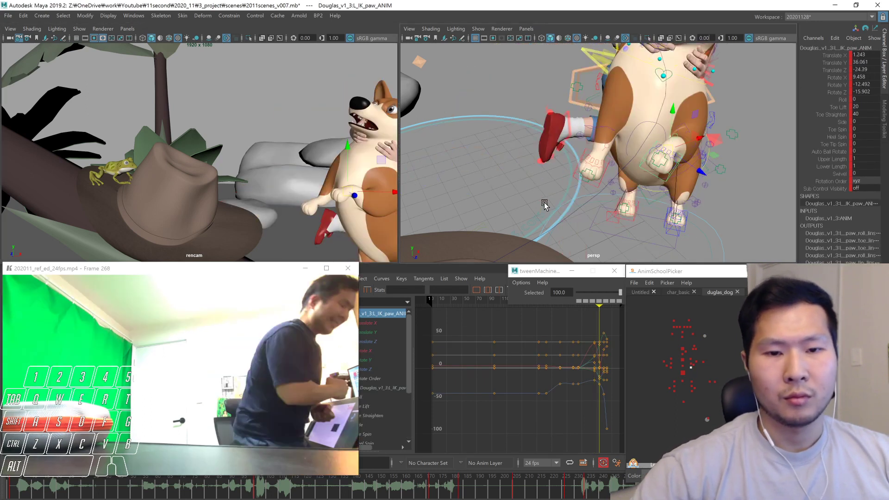
key(period)
key(comma)
key(period)
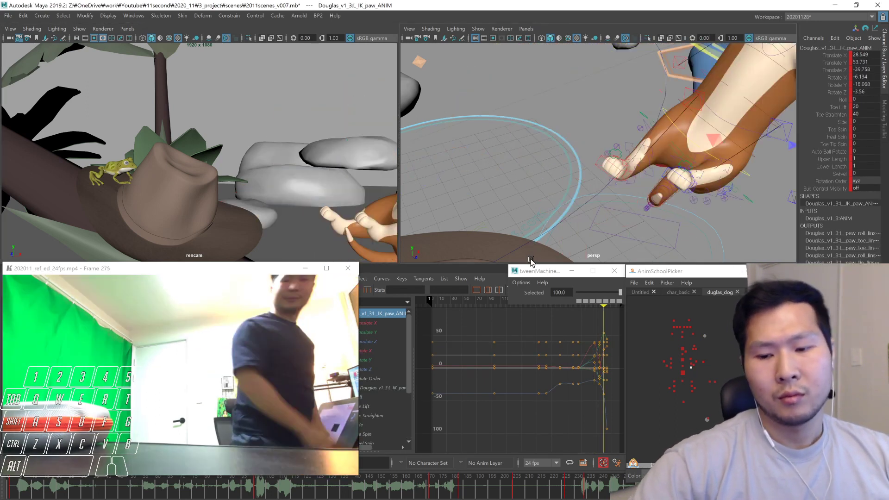
key(comma)
Save the scene after returning to frame 1, and select the girl's neck control from the char_basic picker
drag(585, 480, 4, 495)
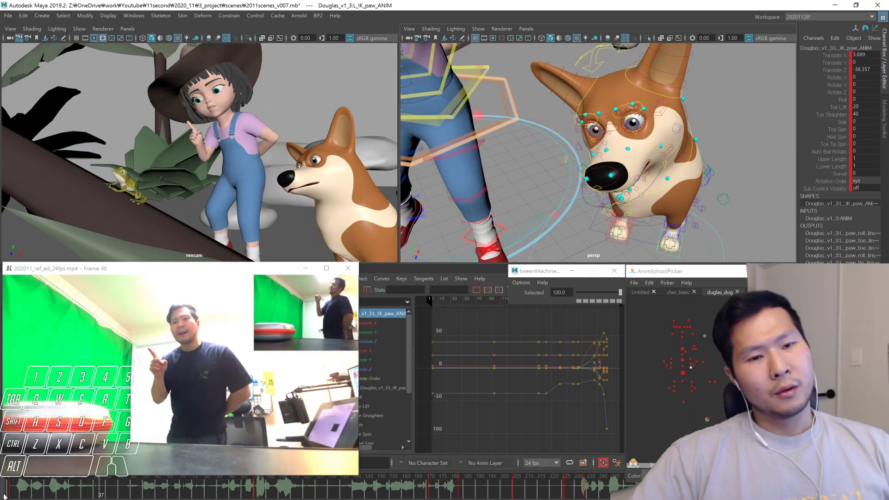
key(alt+v)
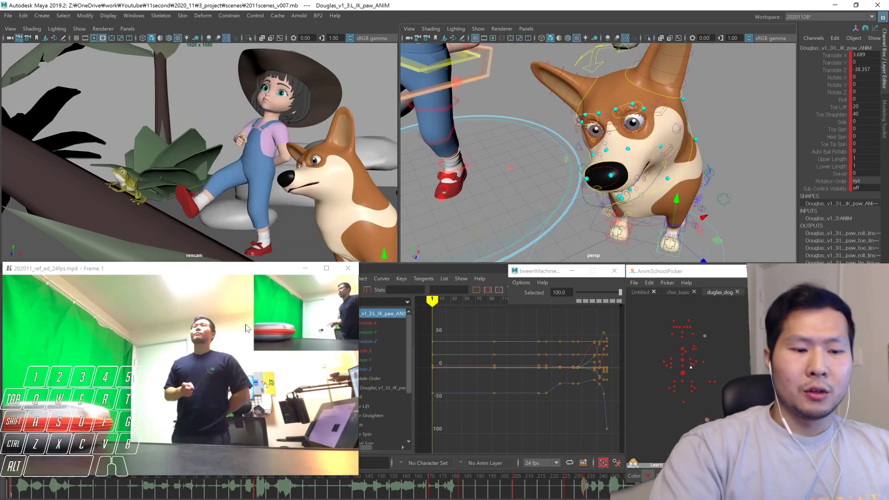
click(678, 292)
click(700, 329)
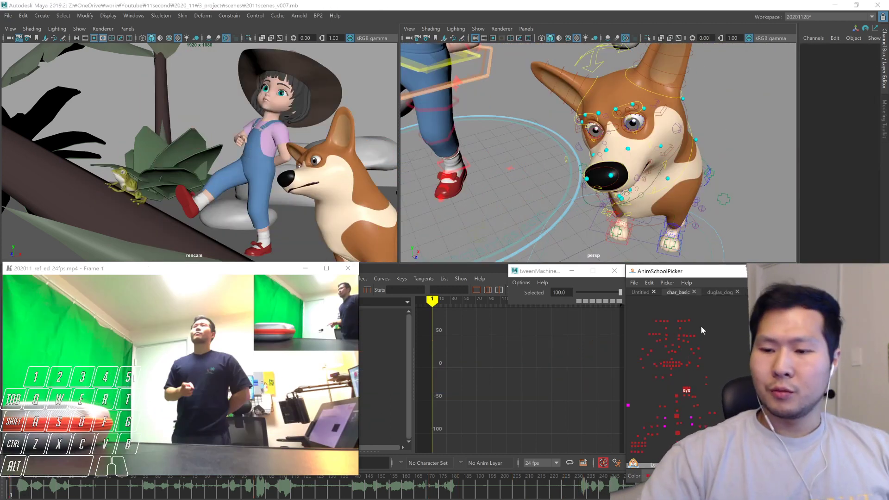
click(676, 396)
Review the girl's acting from frame 1 to frame 129, playing the shot and stepping through her neck keys
key(alt+v)
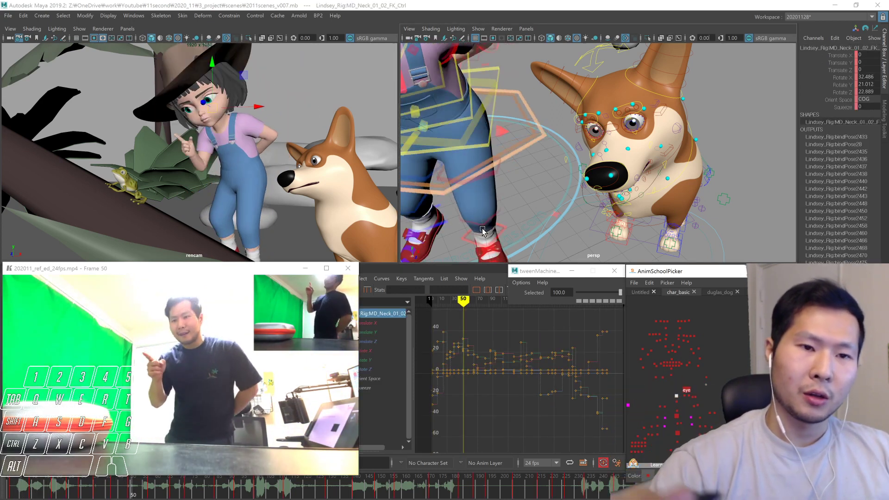
drag(128, 475, 79, 455)
key(alt+v)
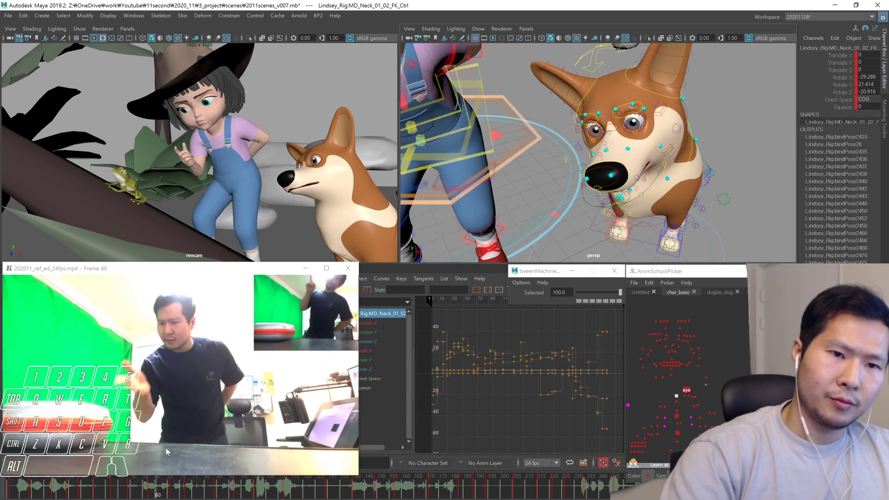
key(alt+v)
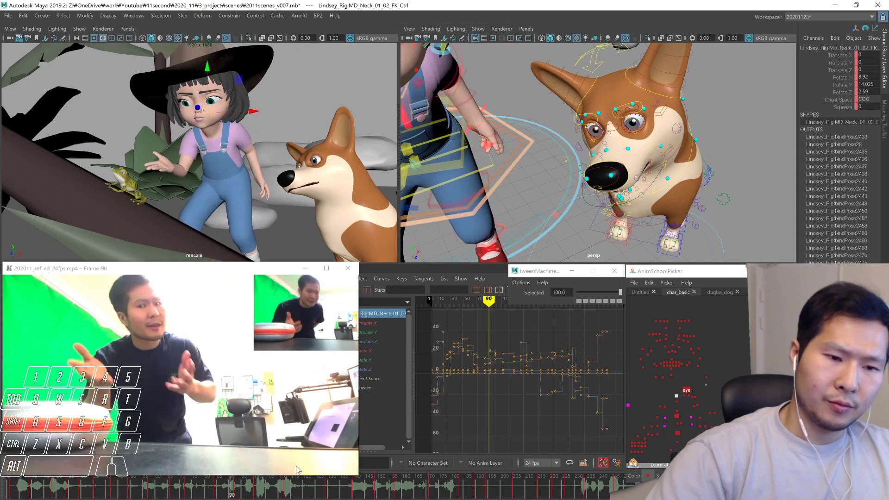
click(239, 479)
drag(245, 140, 299, 206)
key(period)
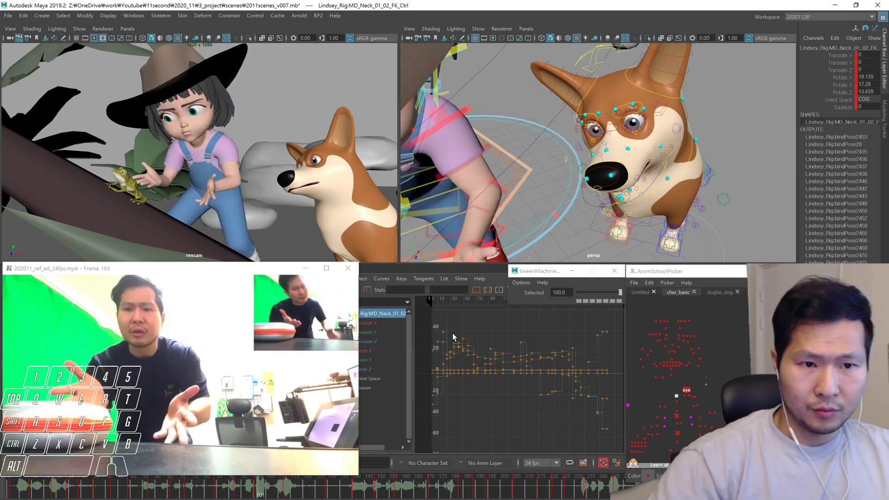
key(period)
key(period)
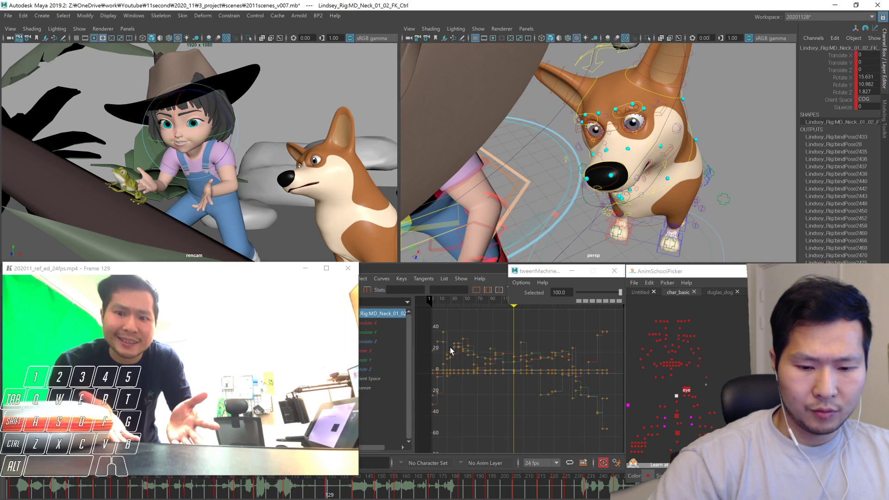
Replay the shot from frame 1 and examine the girl's poses key by key between frames 18 and 50
drag(233, 488, 1, 483)
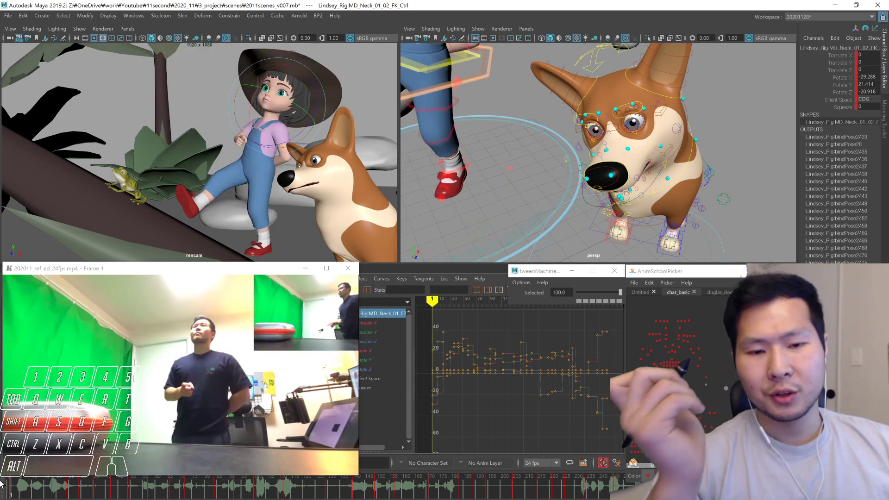
key(alt+v)
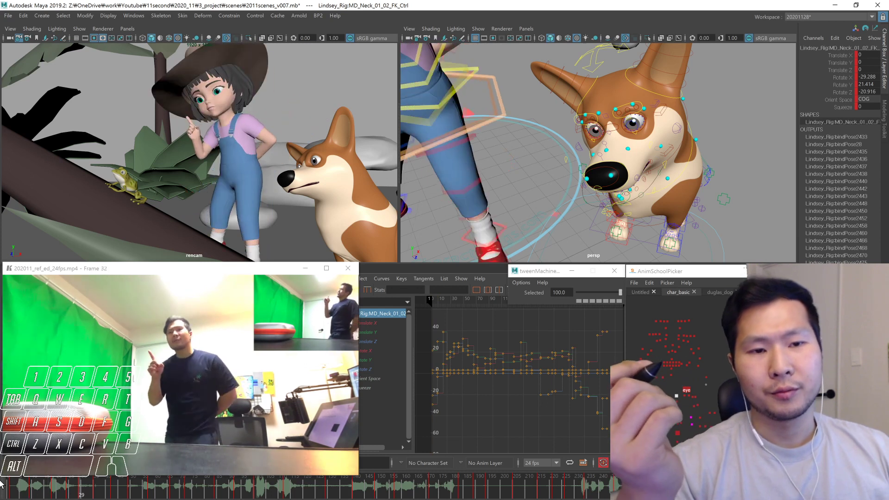
key(alt+v)
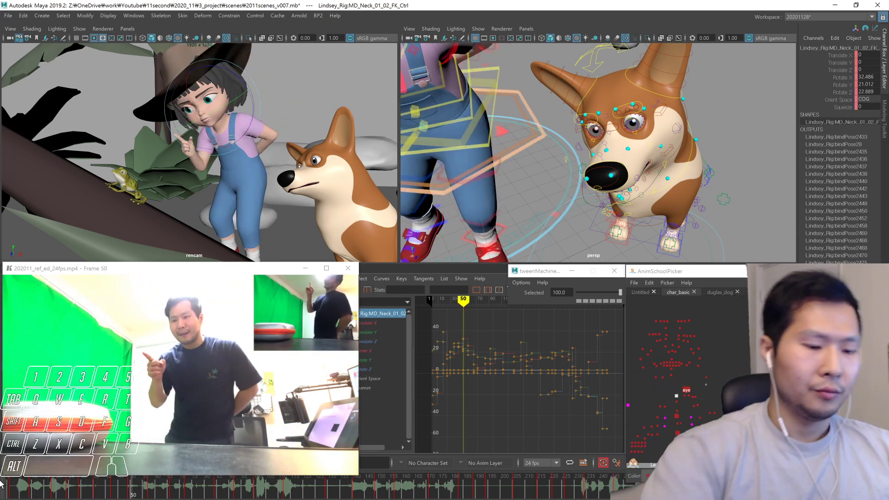
key(comma)
key(comma)
key(comma)
key(comma)
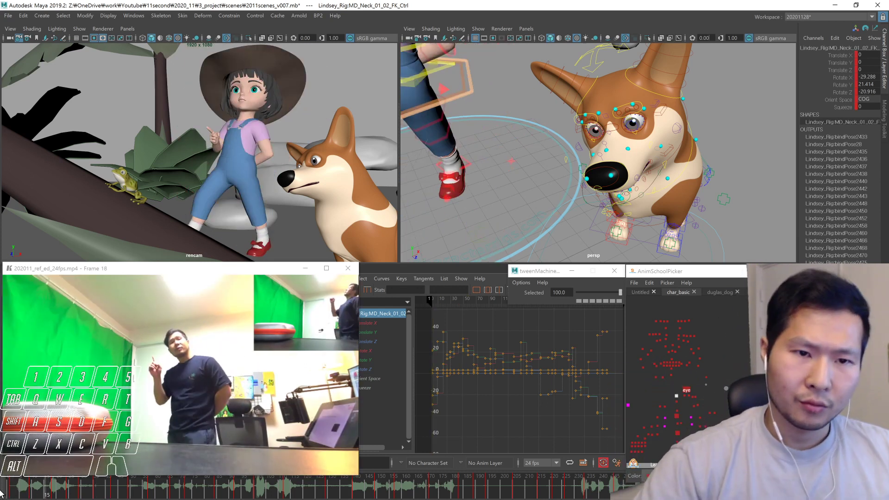
key(period)
key(period)
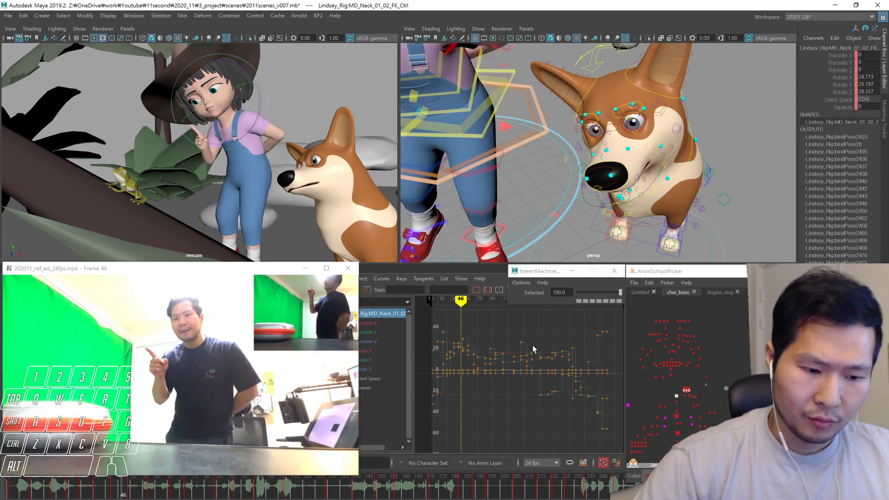
key(comma)
key(comma)
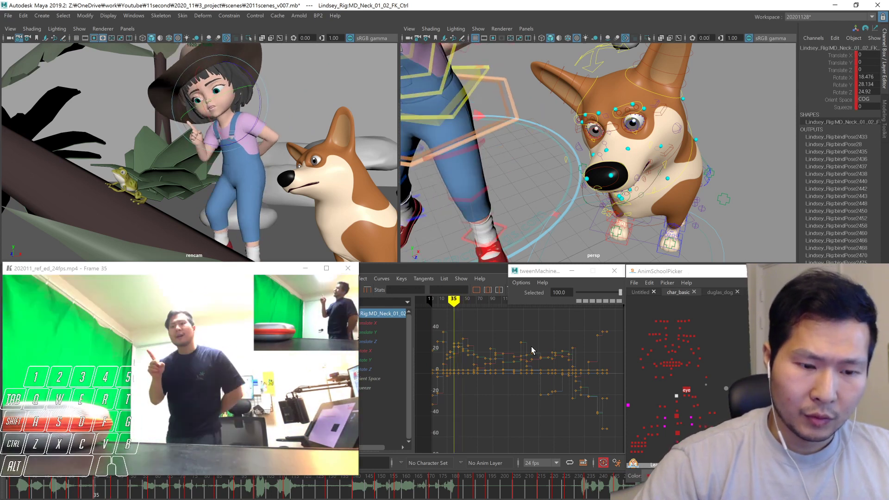
Turn the girl's upper neck control at frame 42 to a rotation of about 29.634, 55.398, 20.948
key(comma)
key(period)
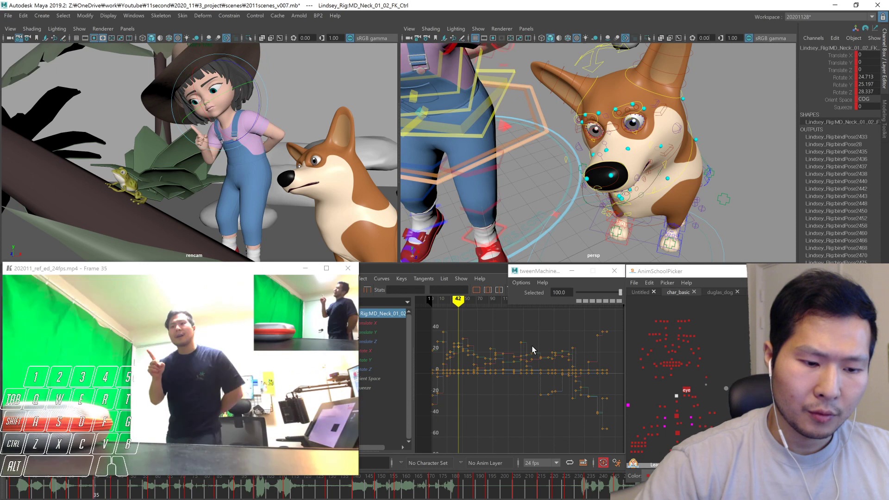
drag(218, 100, 247, 87)
Place the girl's main eye aim at frame 42 at about 1.528, -4.681, 5.438 so she looks toward the dog
key(w)
click(686, 389)
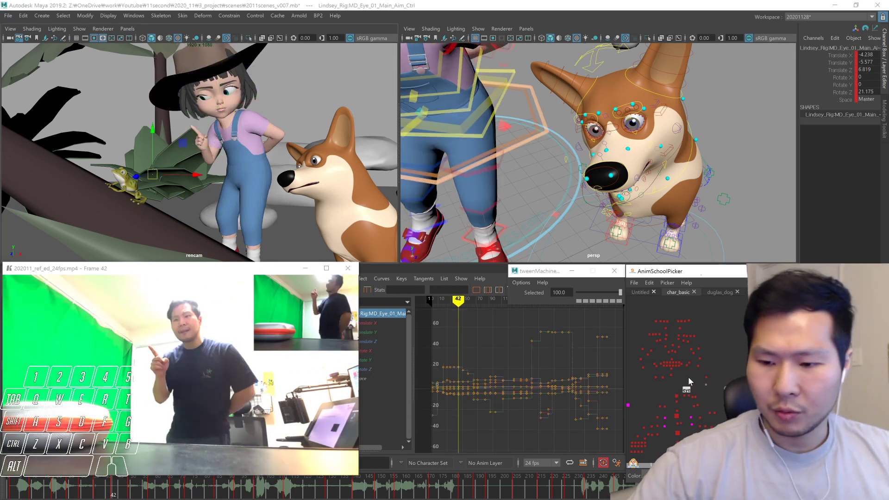
middle_drag(372, 167, 379, 183)
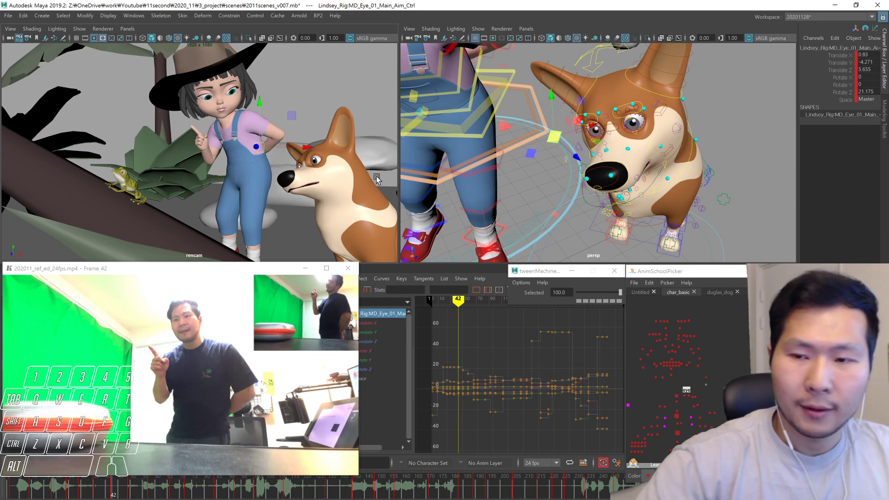
alt+right_drag(694, 199, 643, 208)
alt+drag(671, 227, 603, 213)
middle_drag(607, 212, 611, 209)
key(e)
alt+drag(570, 124, 593, 117)
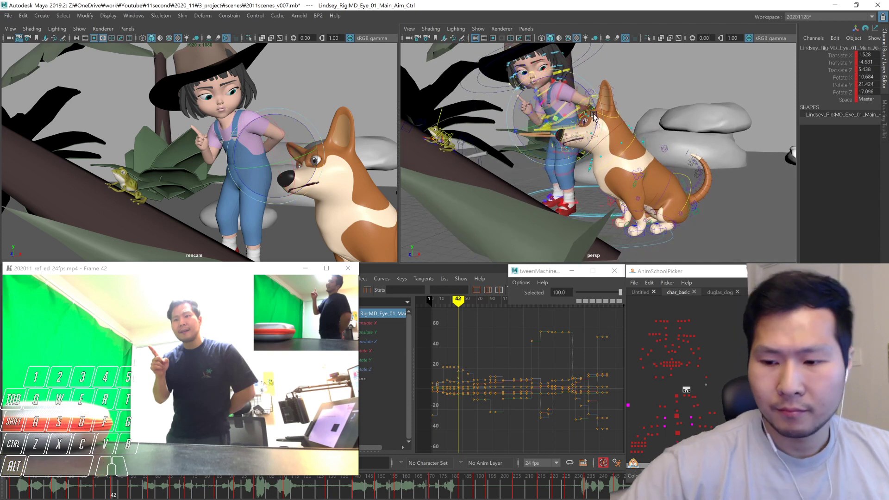
Rotate the girl's upper neck at frame 42 to about 46.716, 48.89, 41.7 and adjust her lower neck control
click(676, 396)
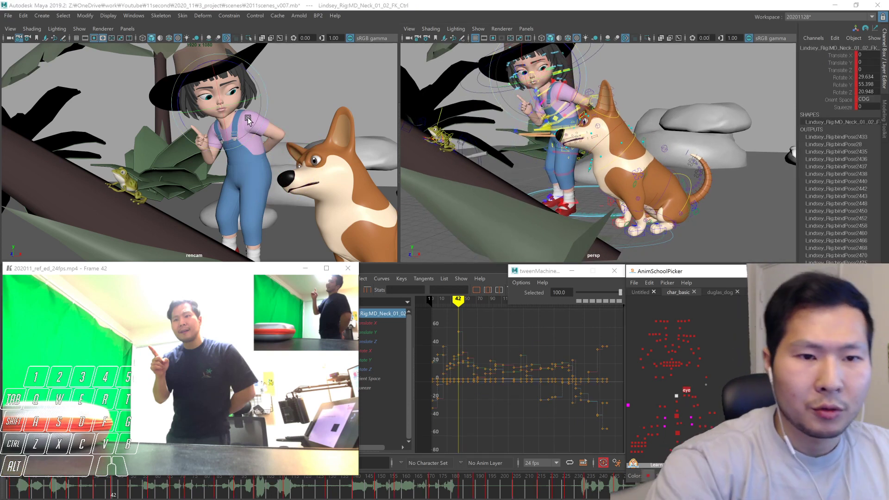
drag(245, 120, 265, 133)
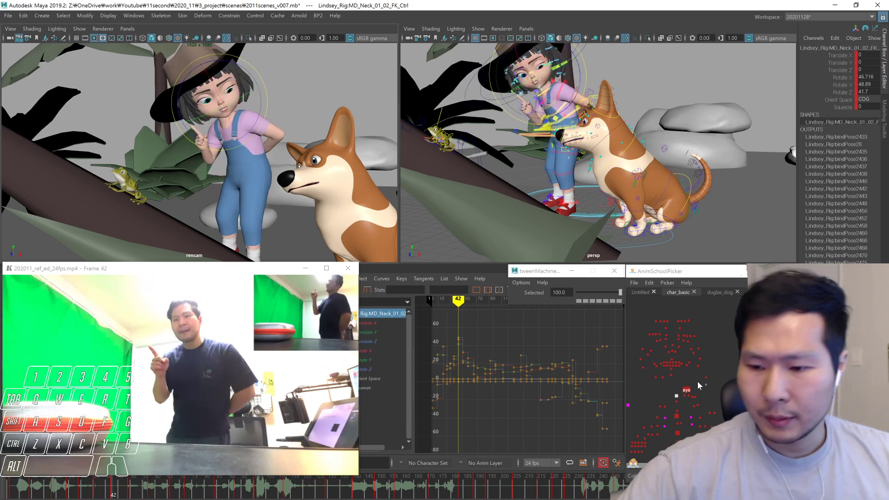
click(676, 400)
drag(249, 118, 259, 123)
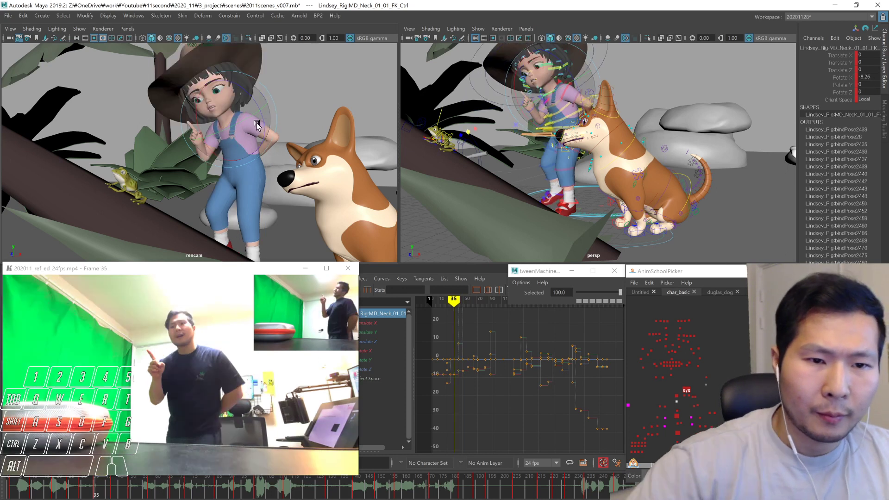
Rotate the girl's second torso control at frame 42 to about 26.62, 9.087, 11.658 and compare with the neighbouring pose
click(676, 416)
click(676, 417)
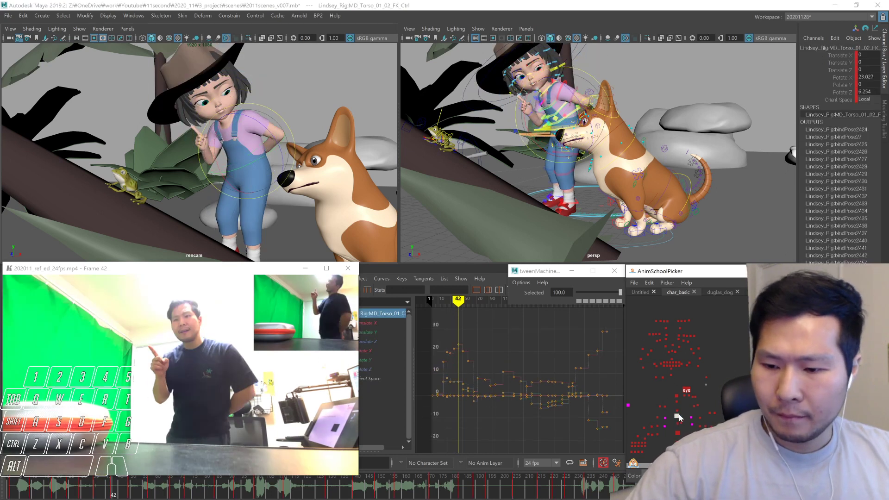
drag(262, 160, 265, 167)
key(period)
key(comma)
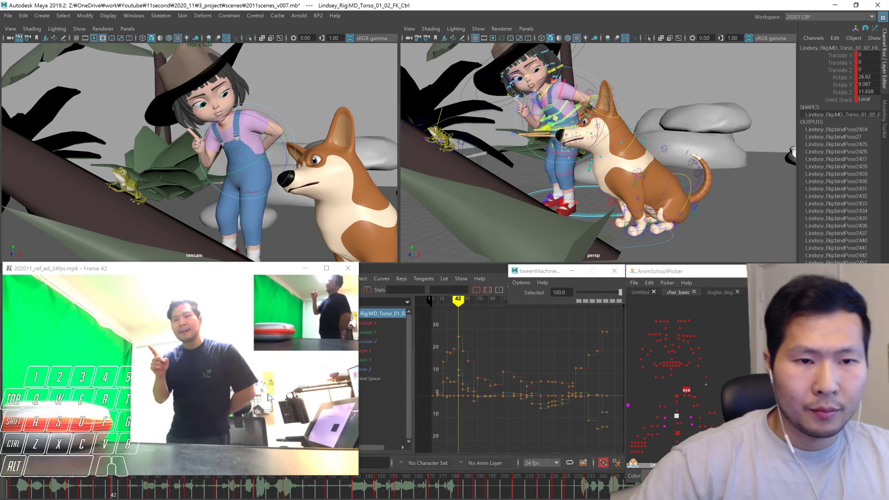
Play the shot and step back through the girl's keys to examine her turn at frame 42
key(comma)
key(comma)
key(alt+v)
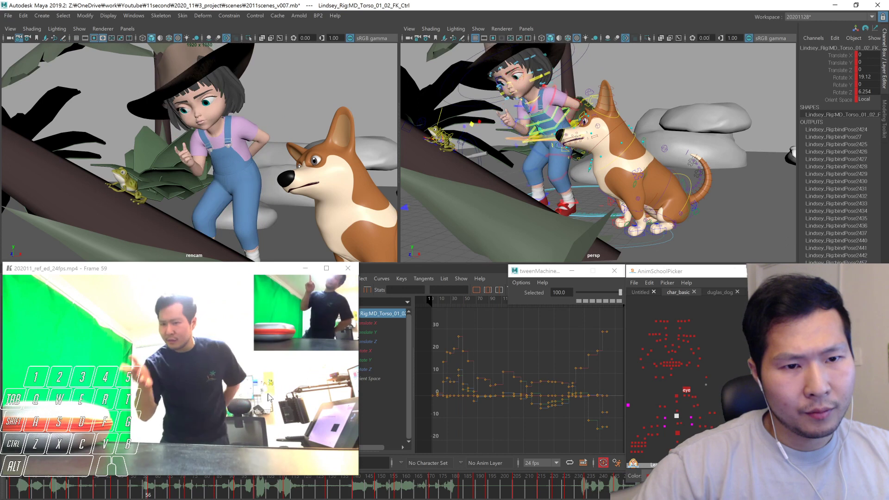
key(alt+v)
key(comma)
key(comma)
key(comma)
key(comma)
Reposition the girl's main eye aim at frame 42 to about 1.836, -4.626, 8.019, checking her gaze from several angles
drag(686, 374, 692, 394)
alt+drag(660, 210, 616, 196)
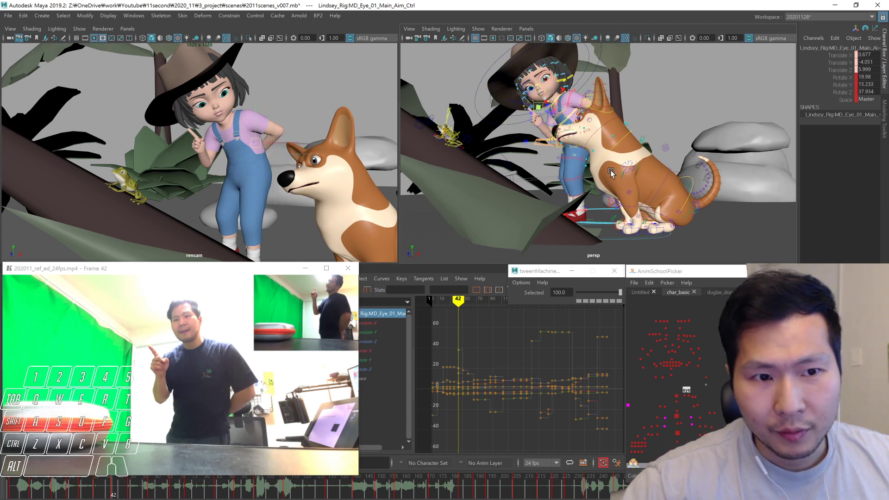
scroll(610, 178, up, 5)
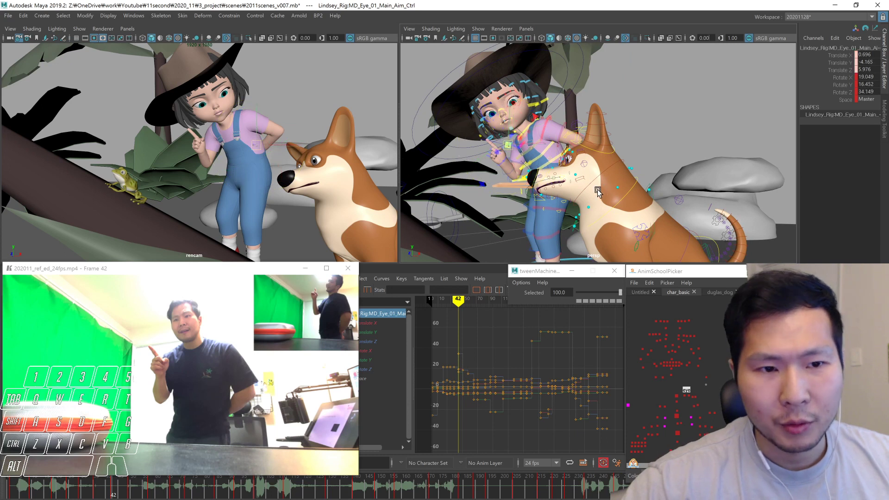
alt+drag(591, 191, 610, 198)
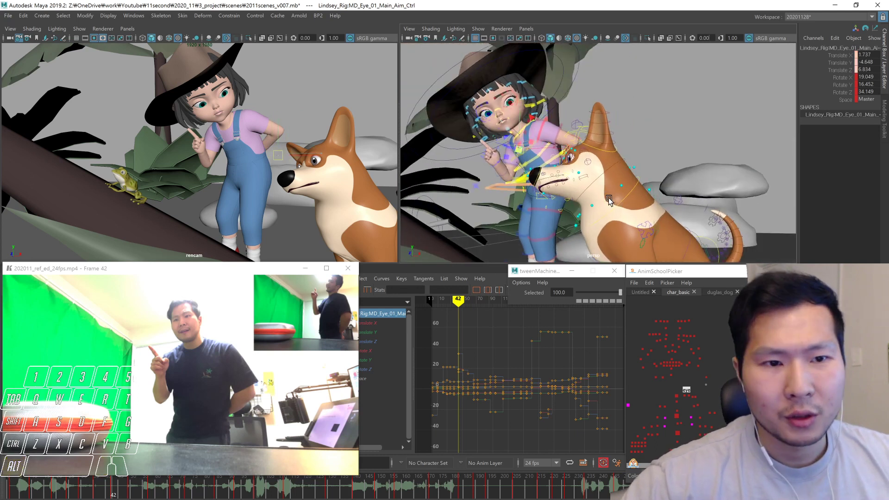
alt+drag(577, 186, 603, 203)
ctrl+shift+right_drag(602, 203, 582, 194)
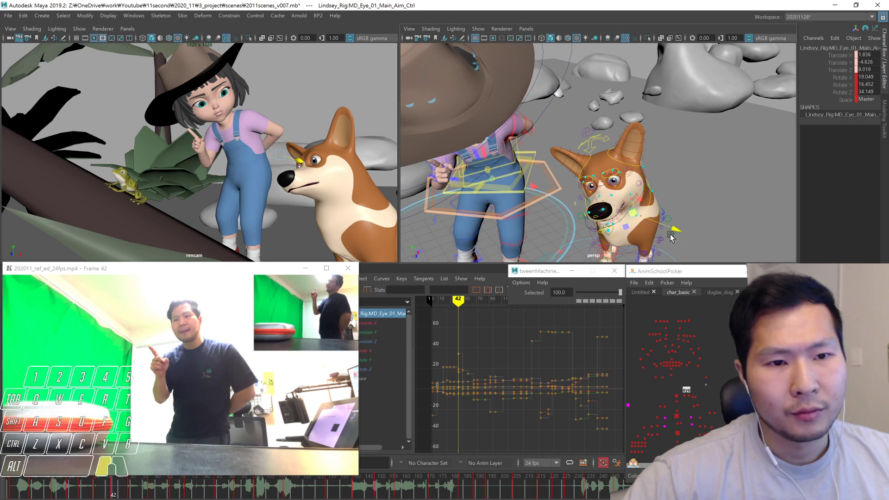
alt+drag(665, 217, 622, 198)
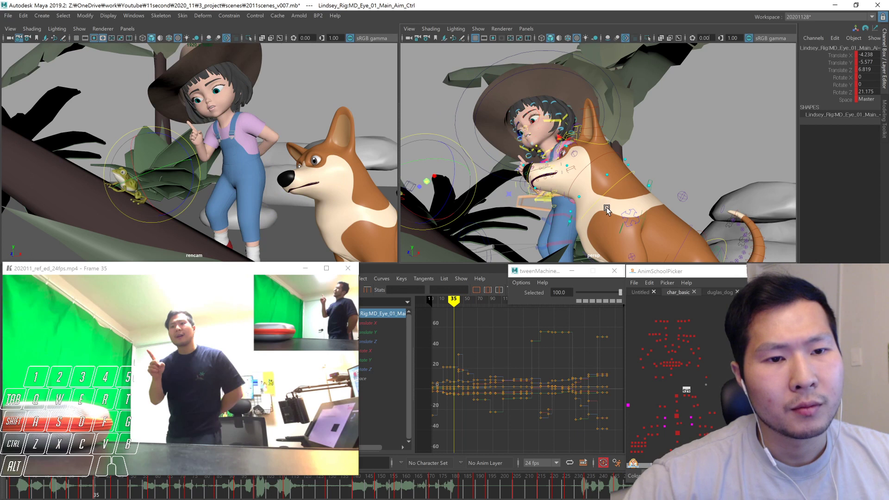
Refine the girl's main eye aim at frame 42 to about 3.157, -5.523, 7.735
click(677, 396)
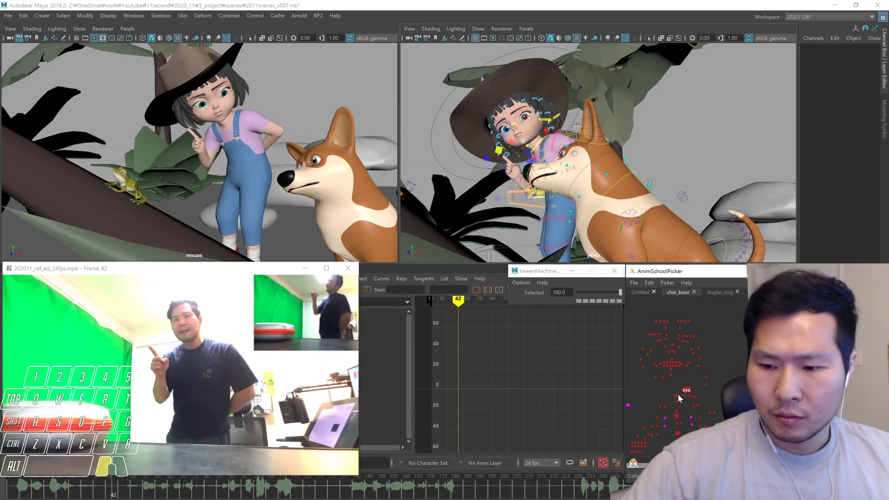
drag(524, 155, 509, 174)
key(w)
click(529, 190)
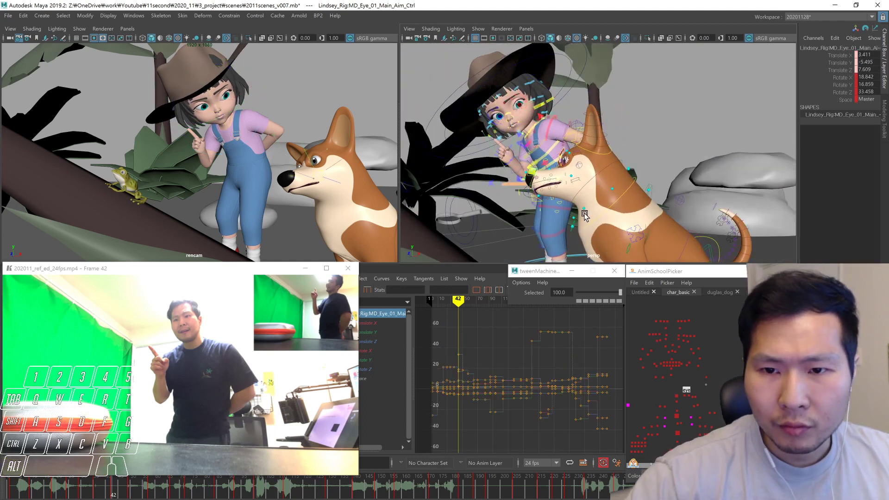
alt+drag(577, 218, 561, 189)
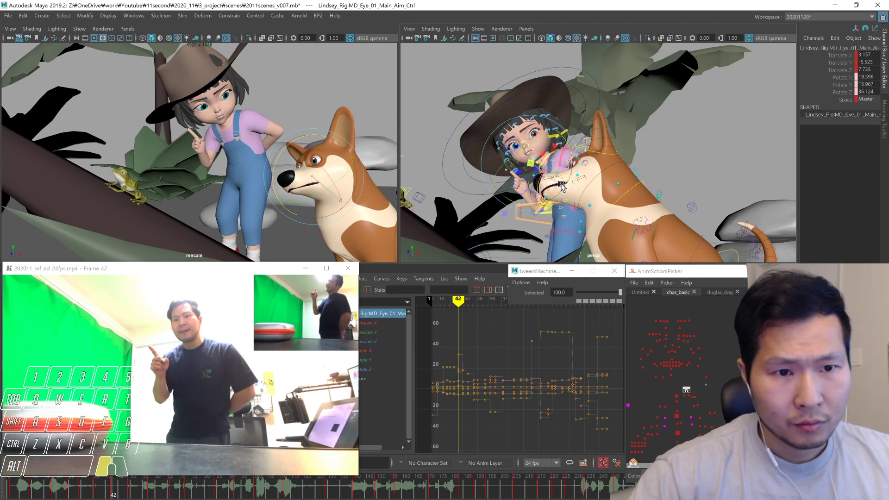
Raise both upper eyelids at frame 42 to about 0.032 in Y and shift the eye aim to about 2.924, -5.415, 7.929
drag(681, 336, 664, 332)
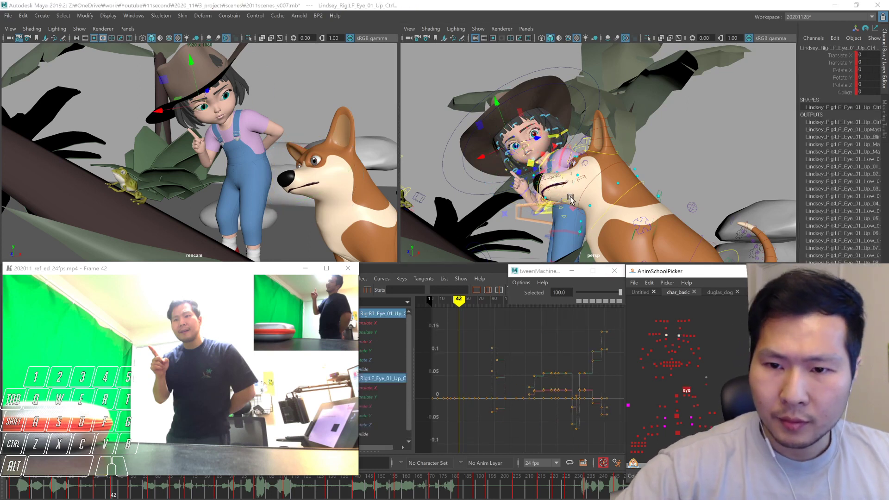
ctrl+shift+right_click(511, 144)
ctrl+shift+right_drag(505, 146, 528, 157)
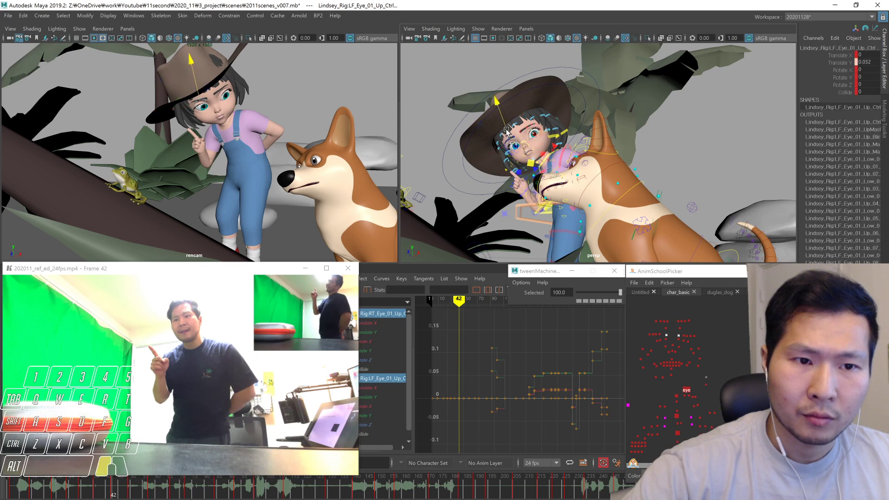
click(686, 388)
middle_drag(618, 224, 609, 214)
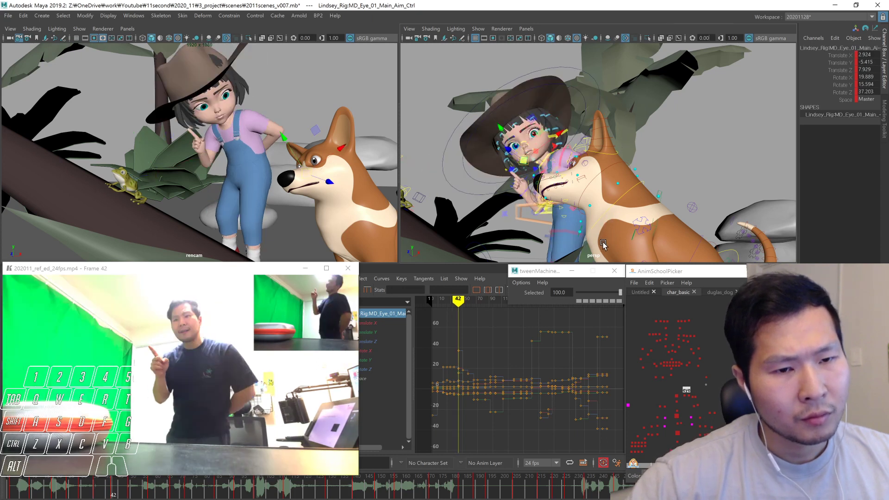
Compare the frame 42 pose with its neighbouring keys and replay the opening of the shot
key(period)
key(period)
key(comma)
key(comma)
key(comma)
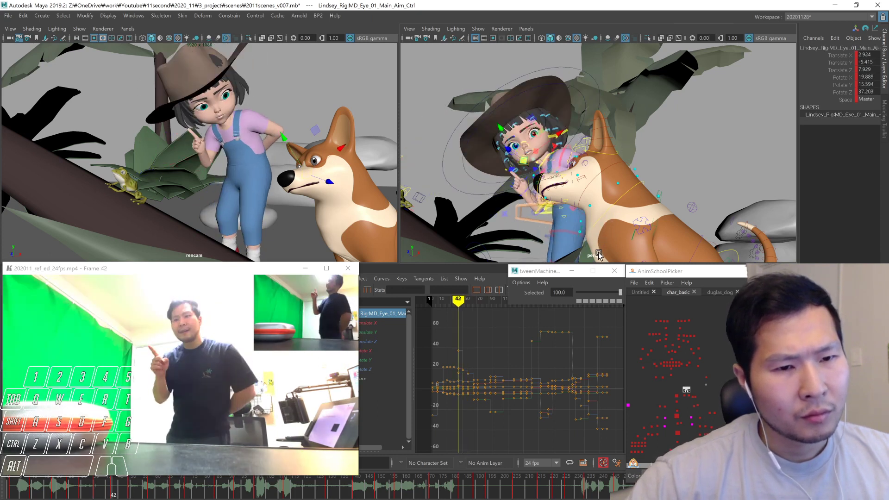
key(alt+v)
key(alt+v)
drag(33, 493, 27, 495)
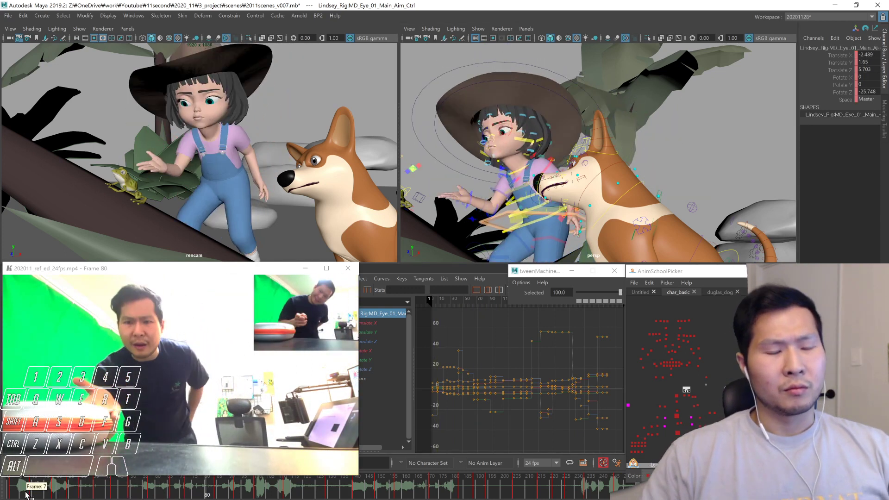
key(alt+v)
Tween the girl's two neck controls and main eye aim at frame 49 toward the previous pose with a value of -70.7
drag(98, 493, 111, 494)
click(132, 493)
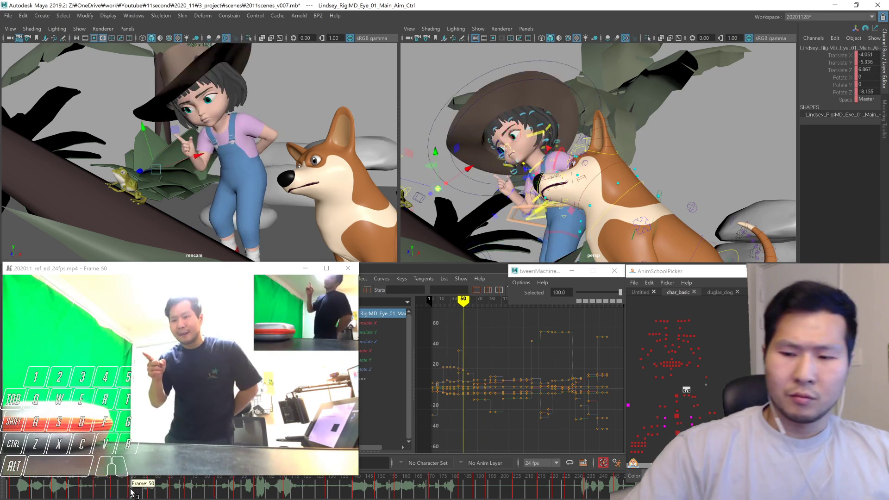
click(676, 395)
shift+click(677, 400)
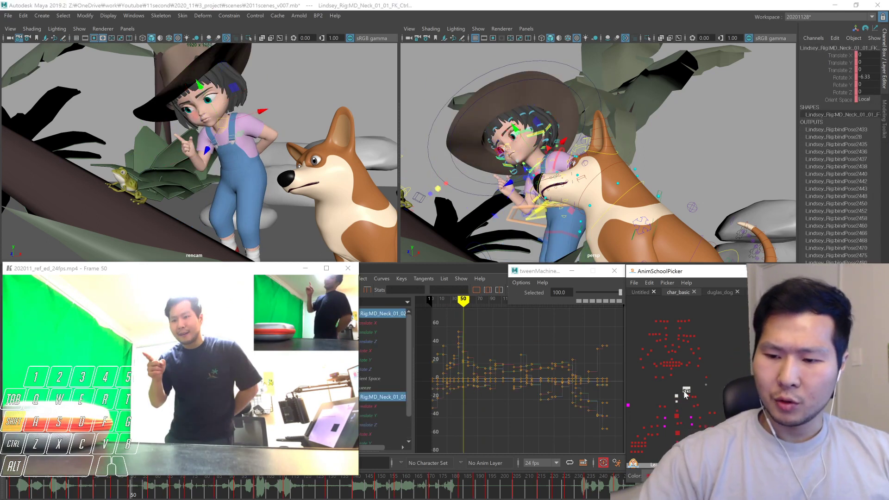
drag(587, 295, 581, 293)
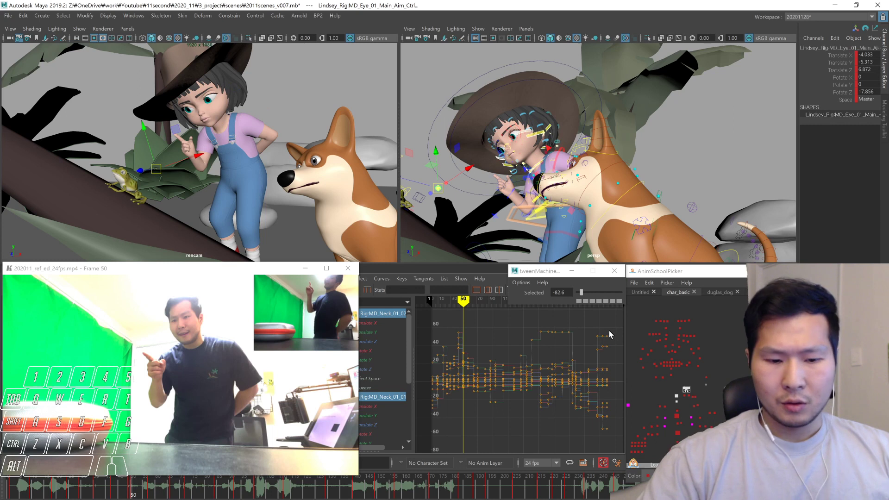
drag(580, 293, 584, 293)
Step through the girl's keys around frames 49 to 57 and replay the shot from its early frames
key(comma)
key(period)
key(period)
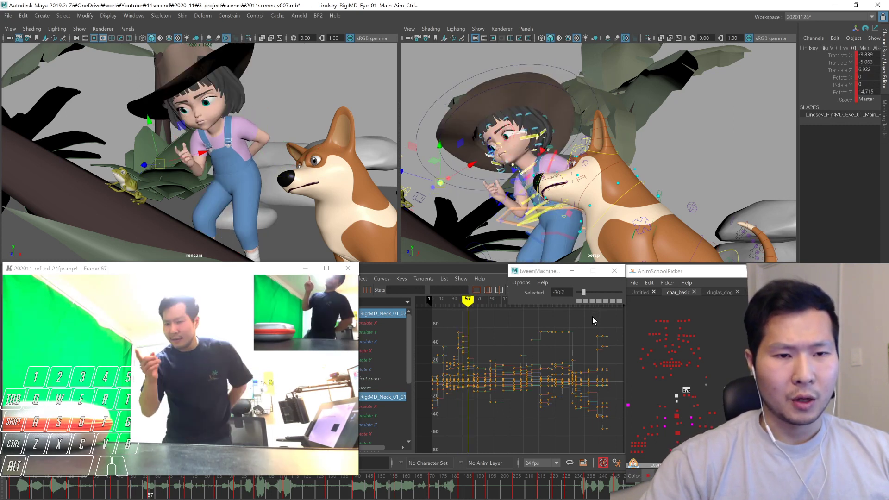
key(period)
click(40, 496)
key(alt+v)
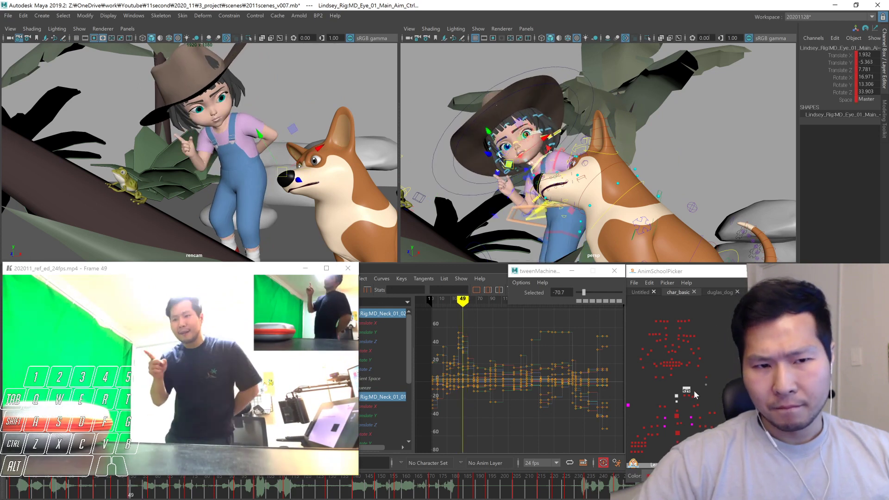
Rotate the upper neck at frame 49 to about 52.971, 45.53, 46.119 and move the eye aim to about 1.577, -5.176, 7.864
click(670, 392)
click(676, 397)
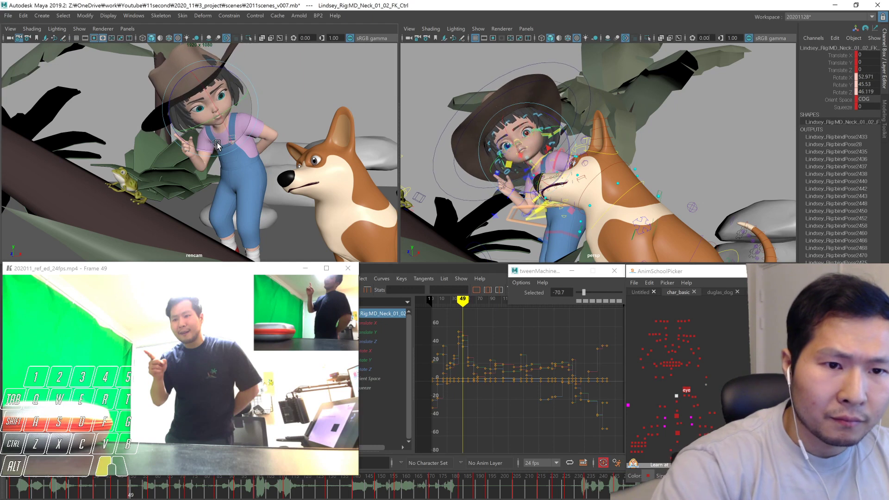
click(686, 390)
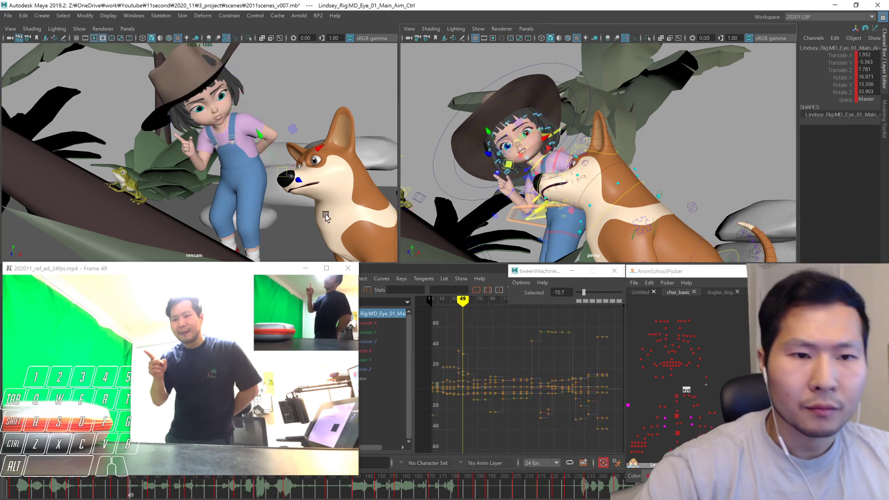
key(w)
middle_drag(318, 214, 319, 222)
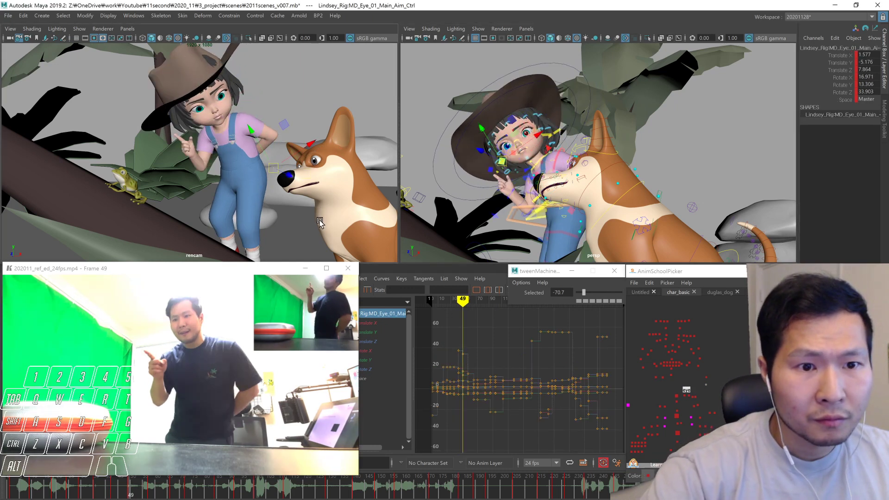
key(comma)
key(period)
Tween the girl's third torso control at frame 49 toward the previous pose with a value of -92.4
click(682, 407)
click(679, 410)
drag(578, 291, 579, 292)
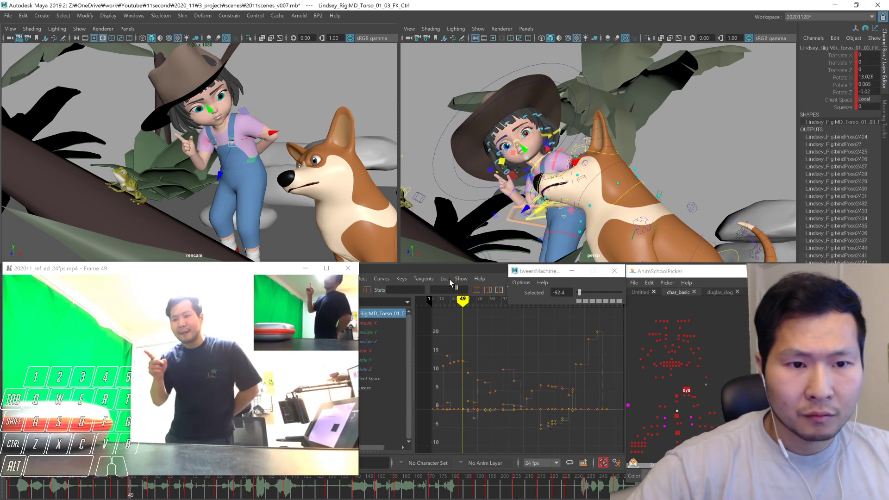
key(comma)
key(period)
Rotate the girl's third torso control at frame 49 to about 14.366, 10.084, 2.861, comparing with the earlier keys
key(e)
key(comma)
key(comma)
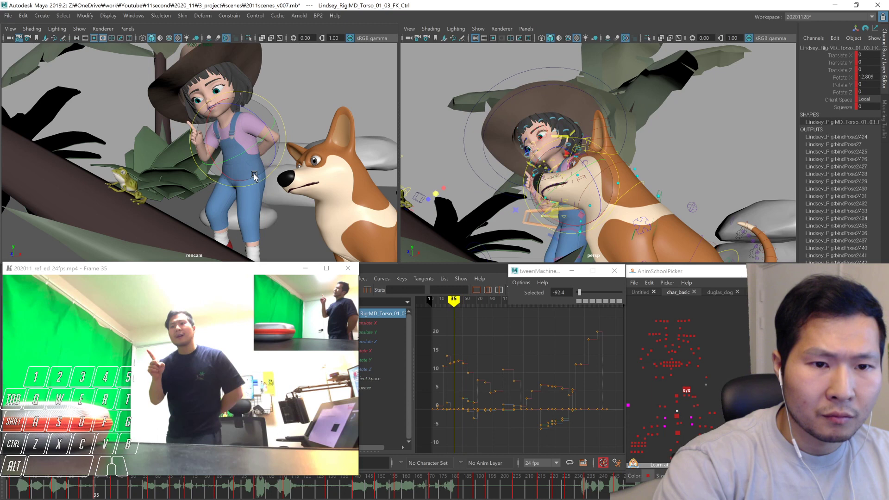
key(period)
key(period)
drag(249, 166, 255, 163)
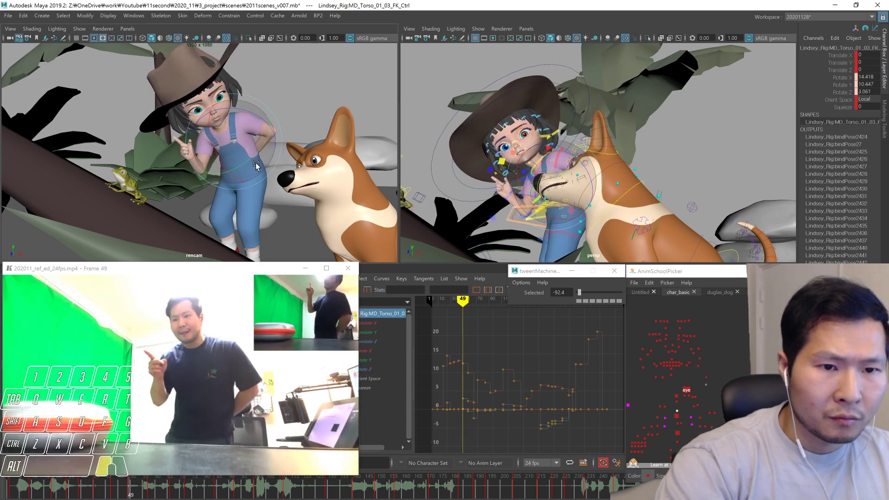
key(period)
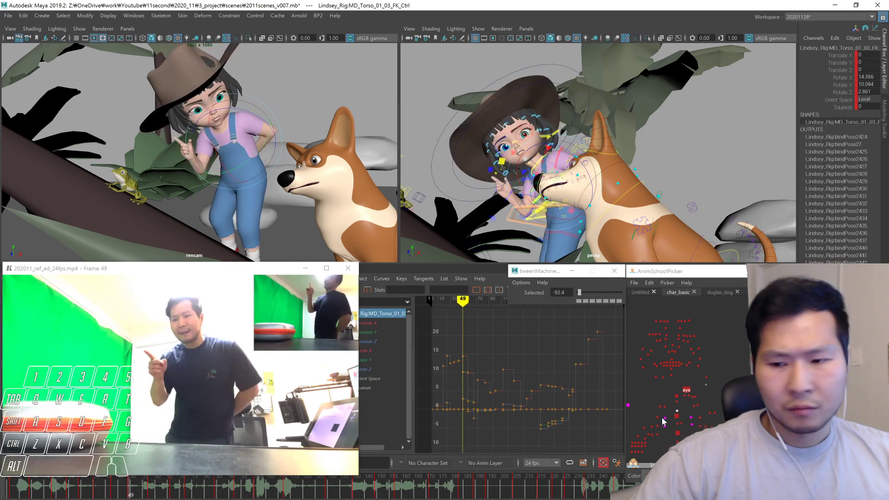
Rotate the girl's right FK shoulder at frame 42 and compare the arm pose with the poses around frames 56 to 70
click(662, 419)
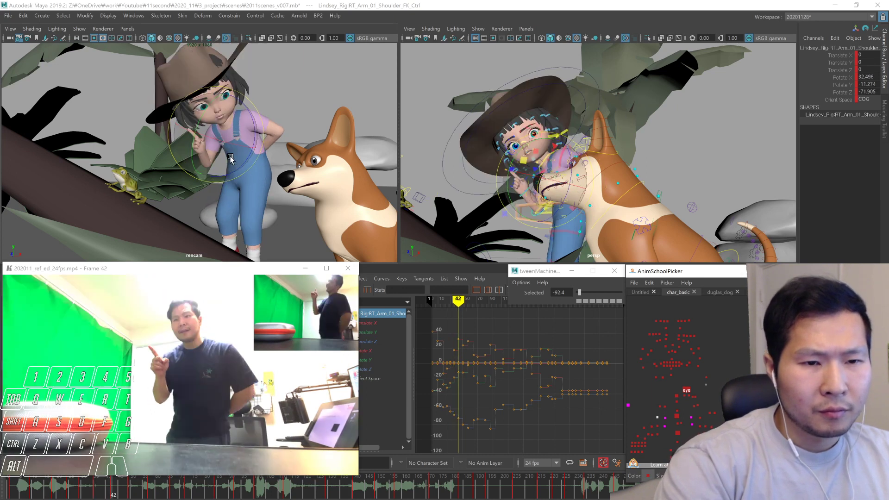
drag(239, 125, 240, 135)
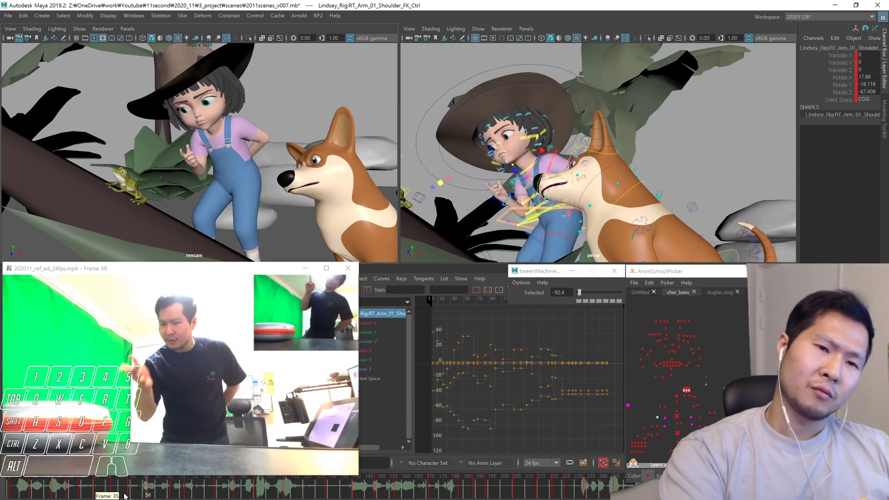
drag(126, 495, 147, 496)
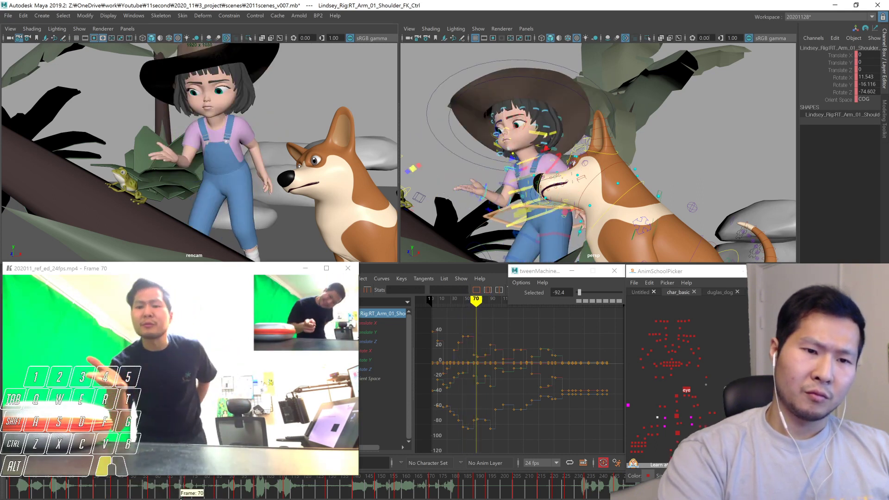
drag(124, 486, 135, 488)
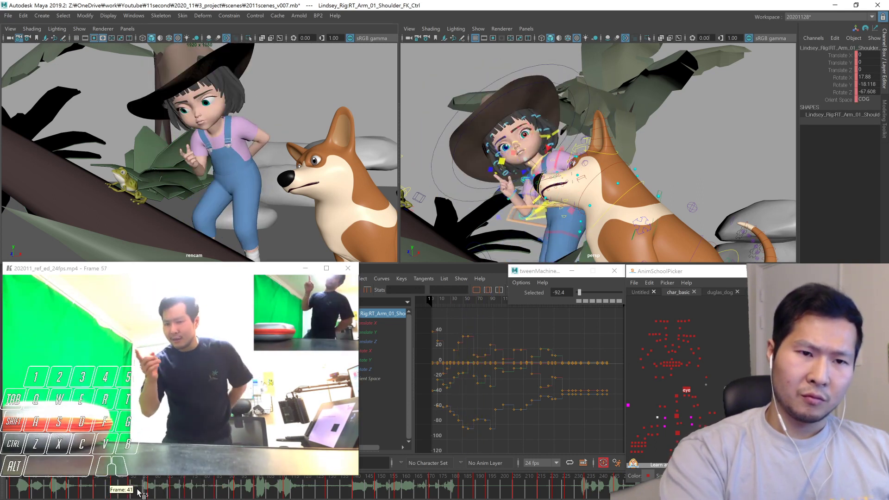
click(149, 486)
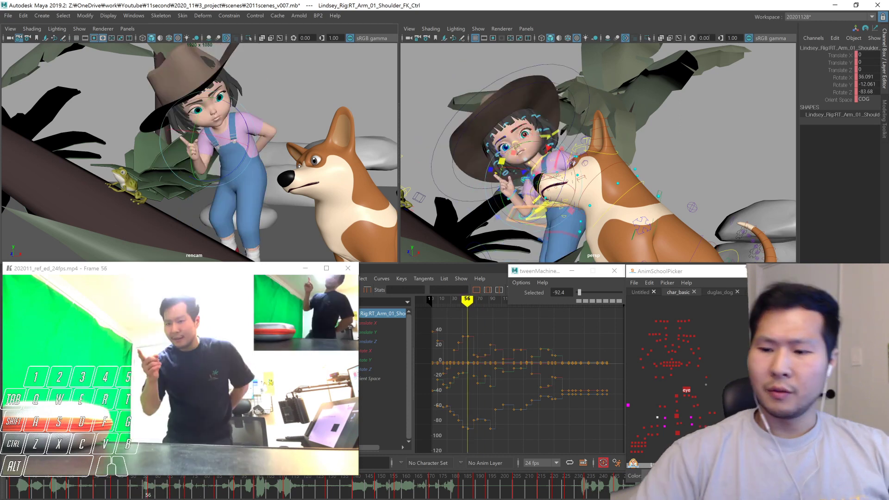
Move all of the girl's and hat's keys at frame 66 earlier to frame 63
click(707, 402)
click(714, 414)
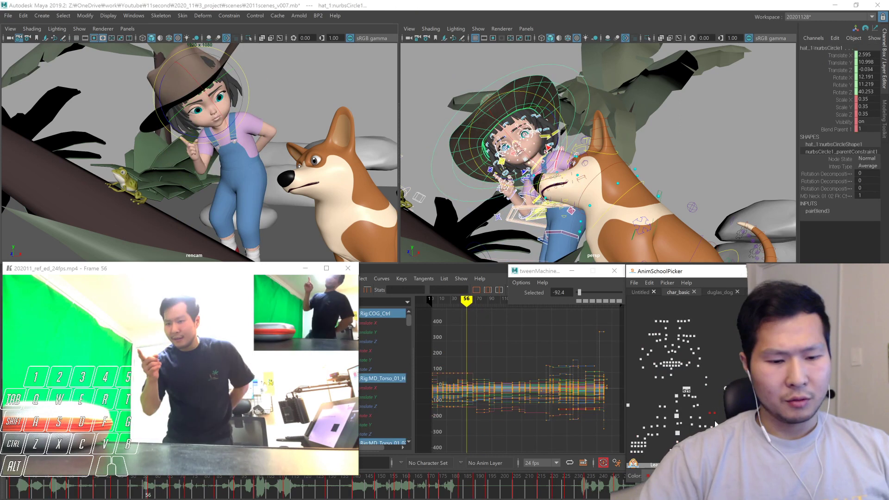
key(period)
key(period)
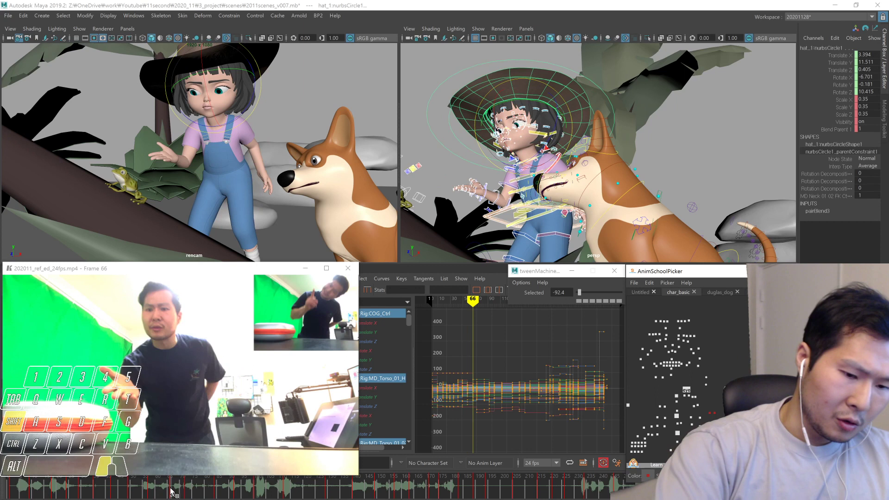
click(168, 493)
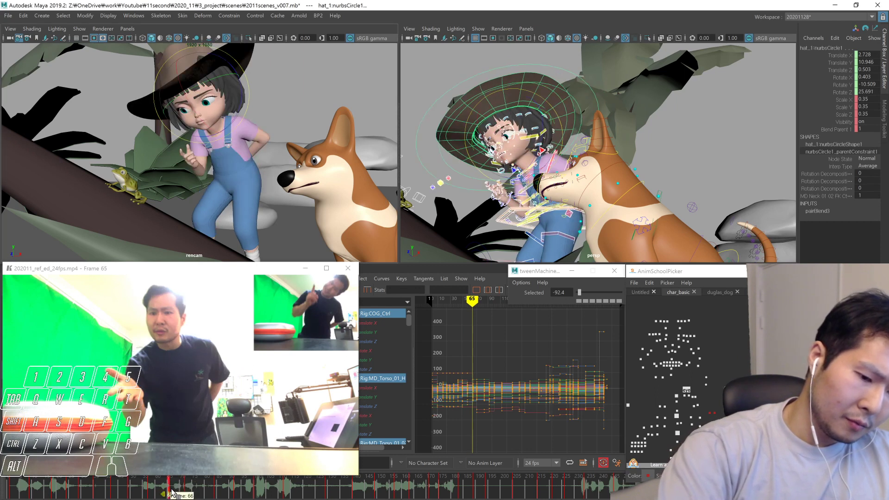
key(alt+period)
key(alt+period)
key(alt+comma)
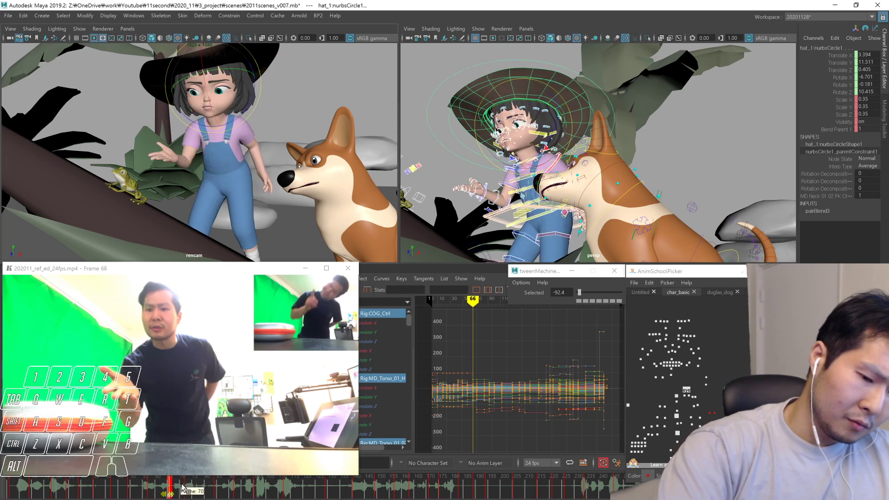
click(166, 489)
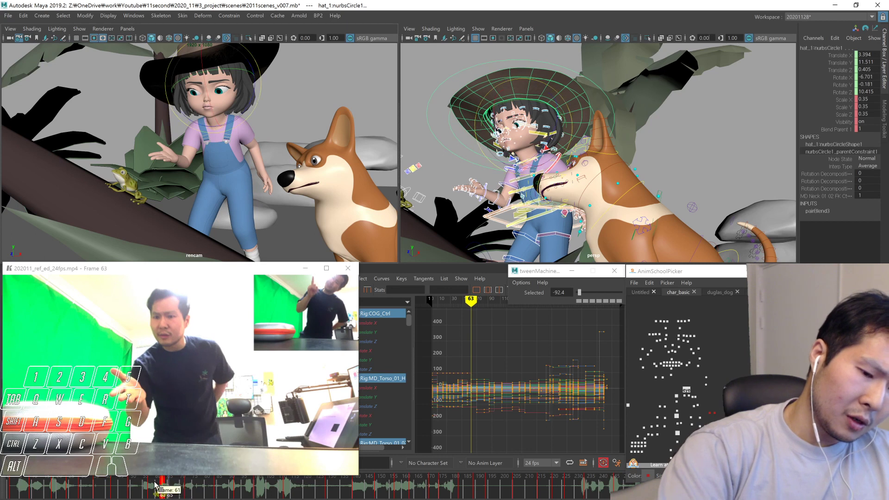
key(comma)
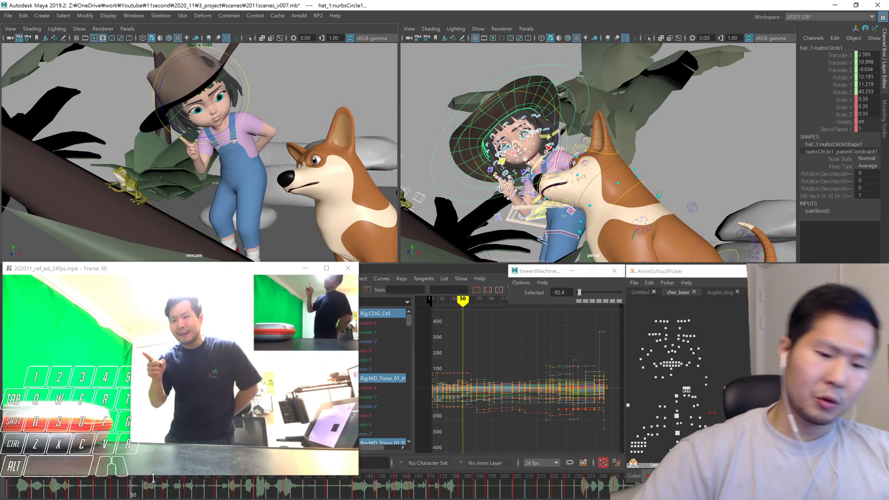
Replay the shot from the early frames through about frame 80 to judge the timing of the turn
key(alt+v)
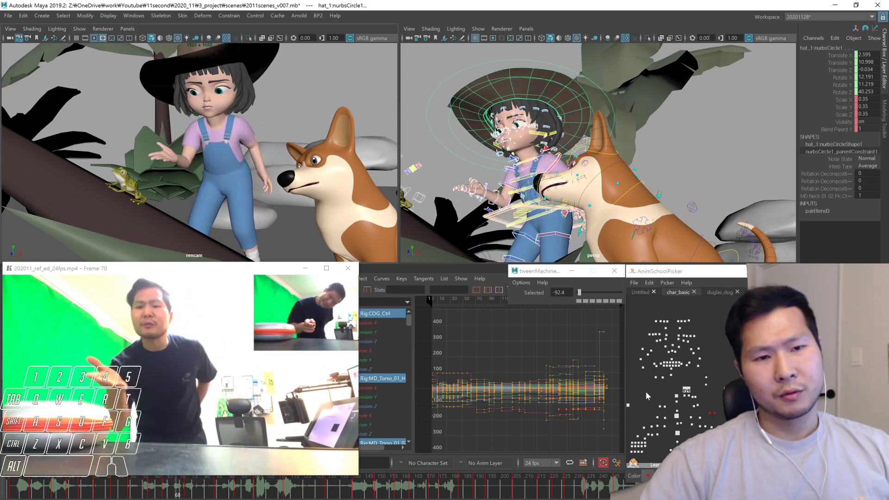
key(alt+v)
drag(138, 490, 0, 495)
key(alt+v)
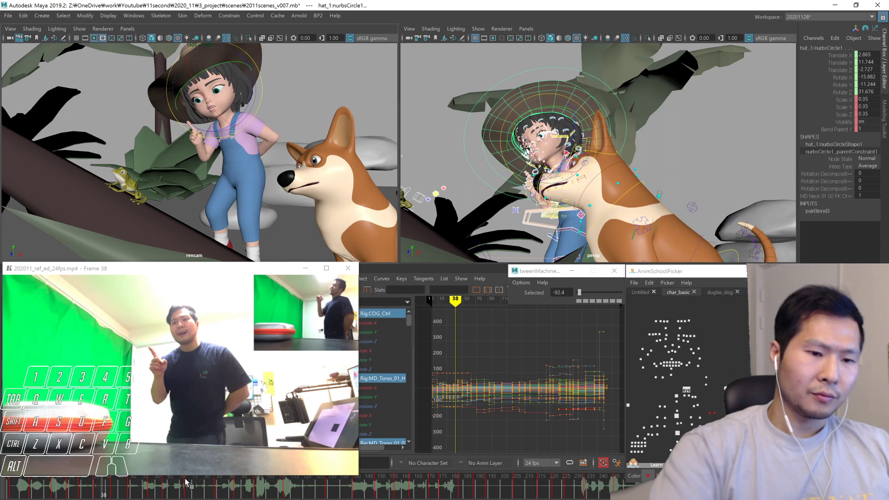
key(Escape)
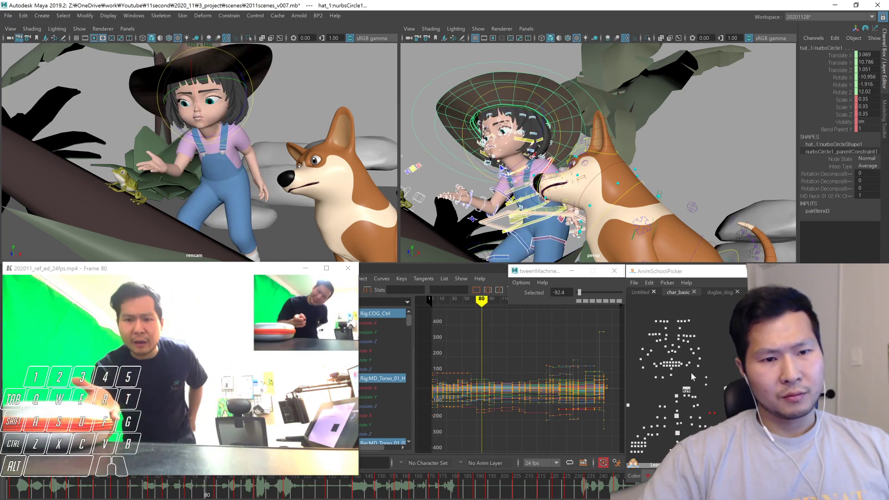
Bend the girl's right FK elbow at frame 63 to a Rotate Y of about -101.459, comparing it with the neighbouring keys
click(665, 417)
click(657, 426)
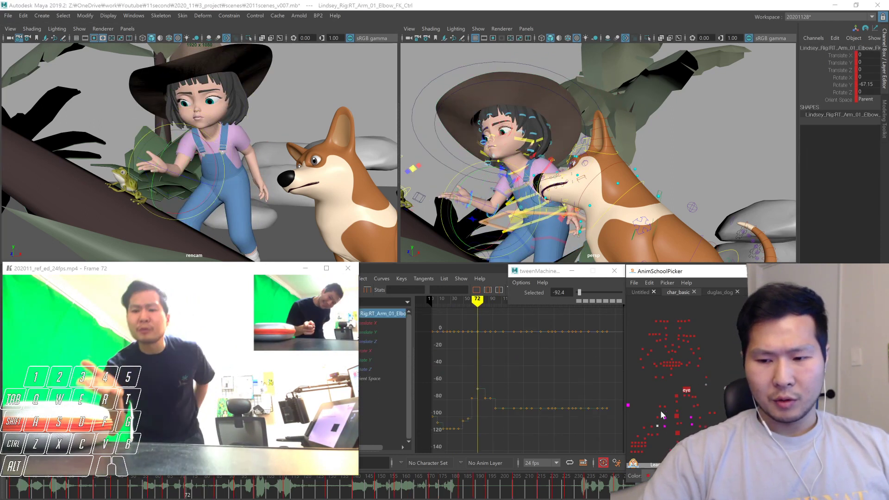
key(comma)
key(comma)
key(period)
key(period)
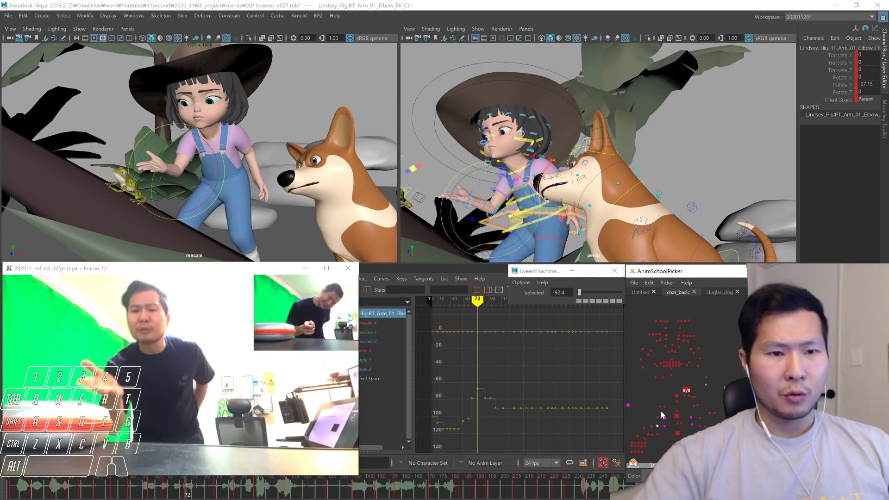
key(comma)
drag(166, 158, 185, 123)
key(comma)
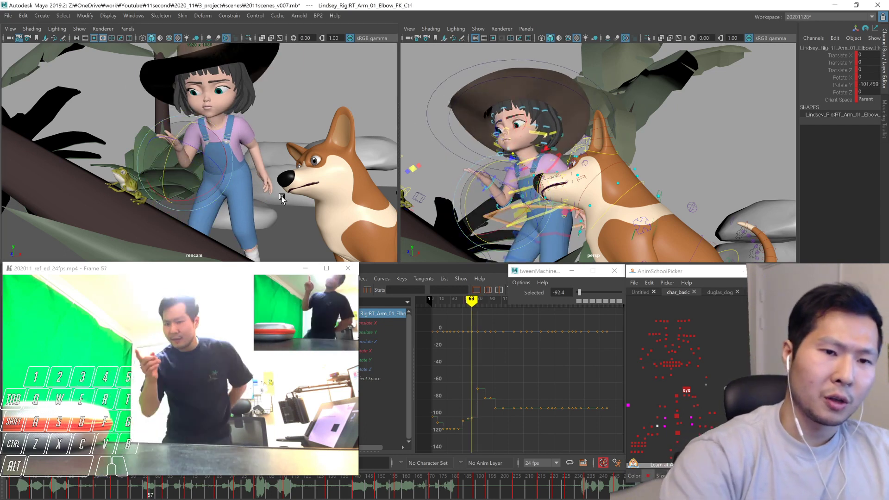
Step through the right elbow's following keys and replay the arm motion from about frame 25
key(period)
key(period)
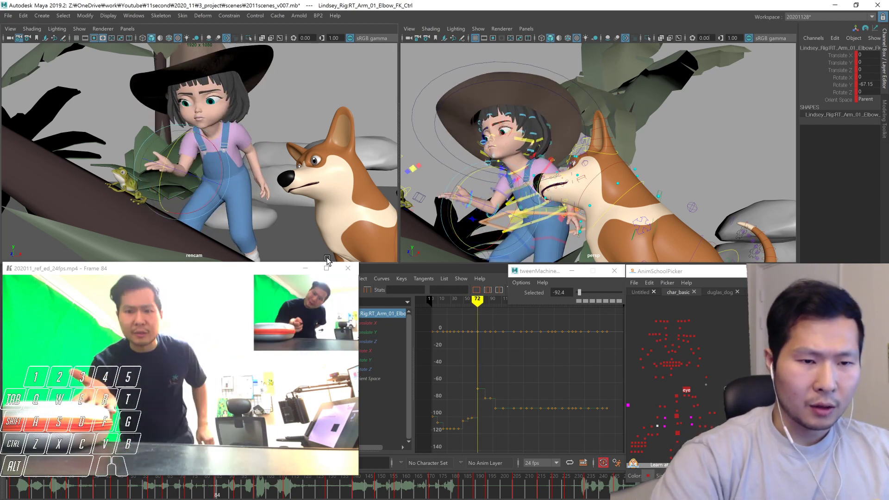
key(period)
click(72, 495)
key(alt+v)
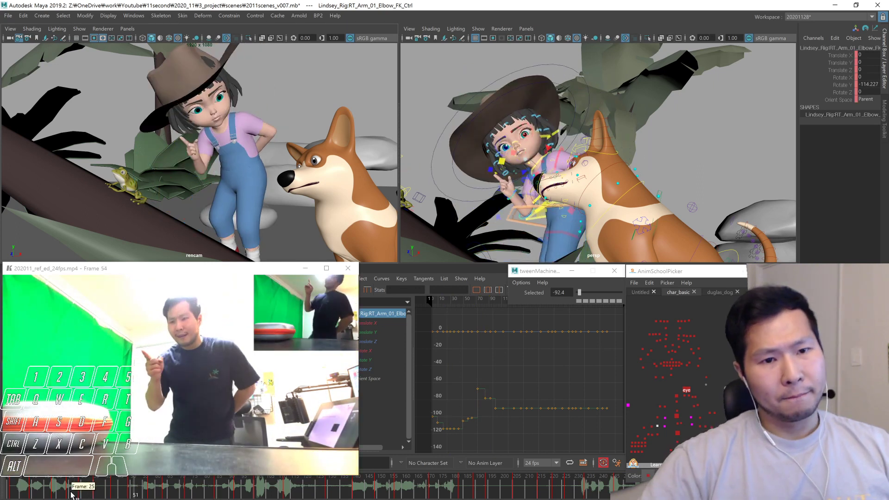
key(alt+v)
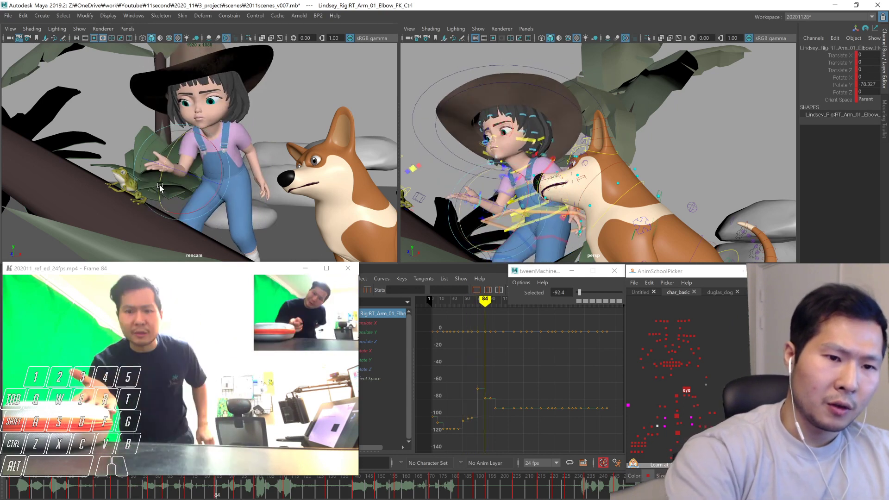
Rotate the right elbow at frame 84 to a Rotate Y of about -74.052 and compare it with the surrounding keys
drag(159, 190, 159, 193)
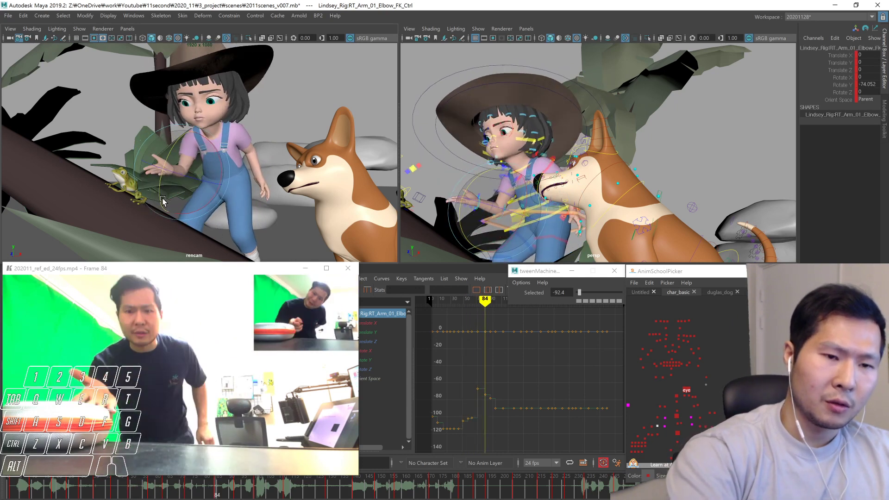
key(comma)
key(comma)
key(period)
key(period)
key(period)
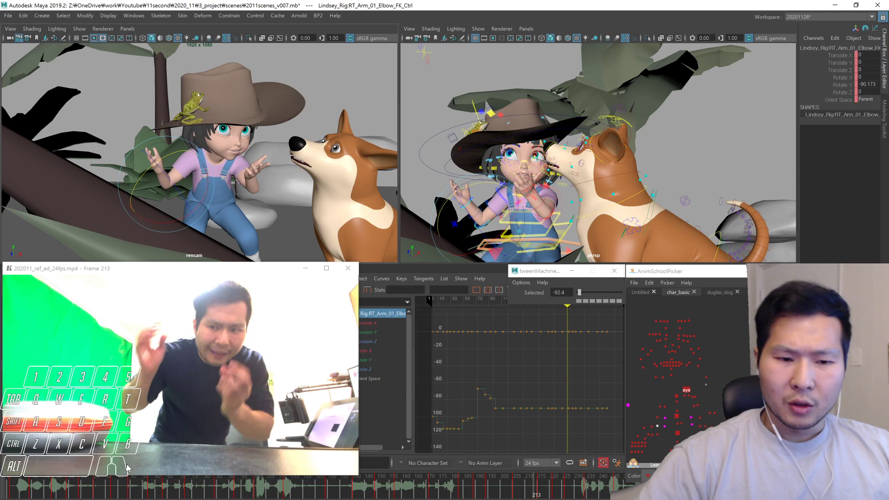
Scrub and replay the later part of the shot, checking the girl's poses around frames 118 to 149 against the reference
drag(184, 487, 145, 460)
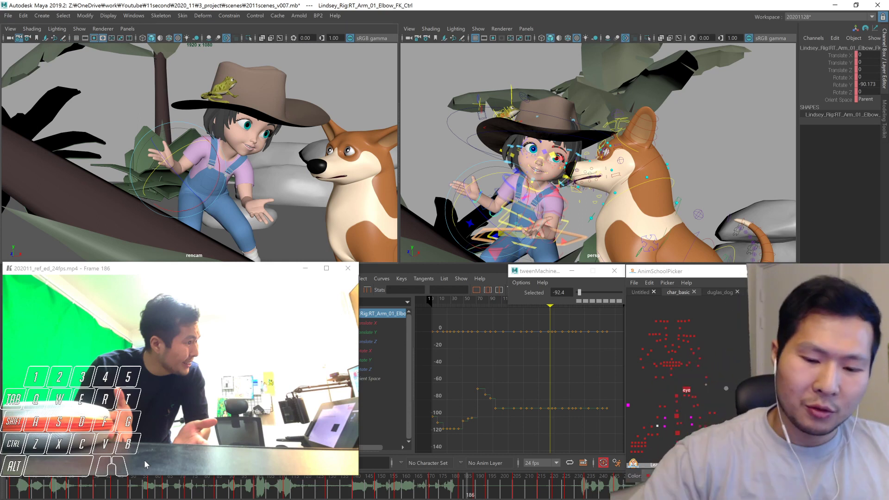
drag(341, 489, 220, 490)
key(alt+v)
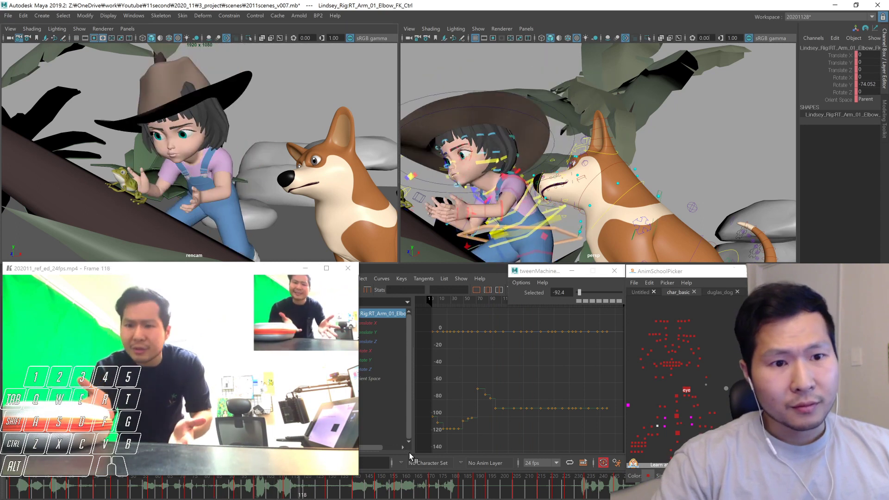
mouse_move(300, 493)
mouse_down()
mouse_move(343, 494)
mouse_move(339, 488)
mouse_up()
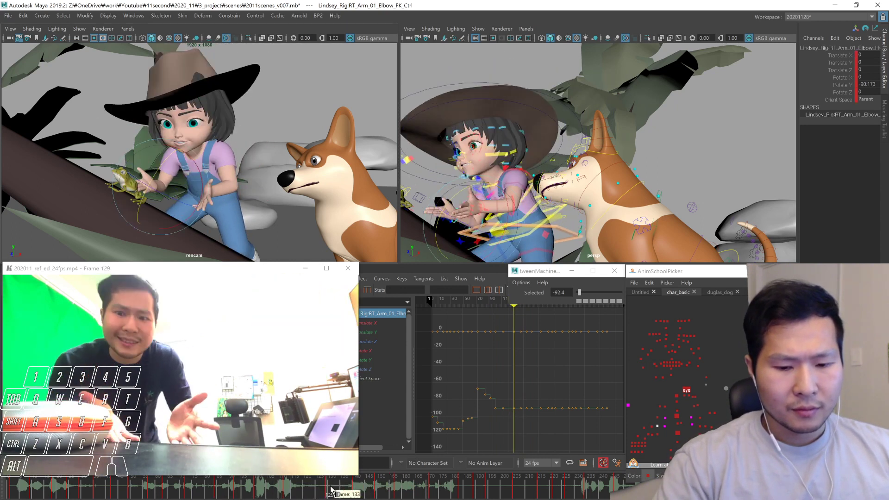
click(314, 495)
key(alt+v)
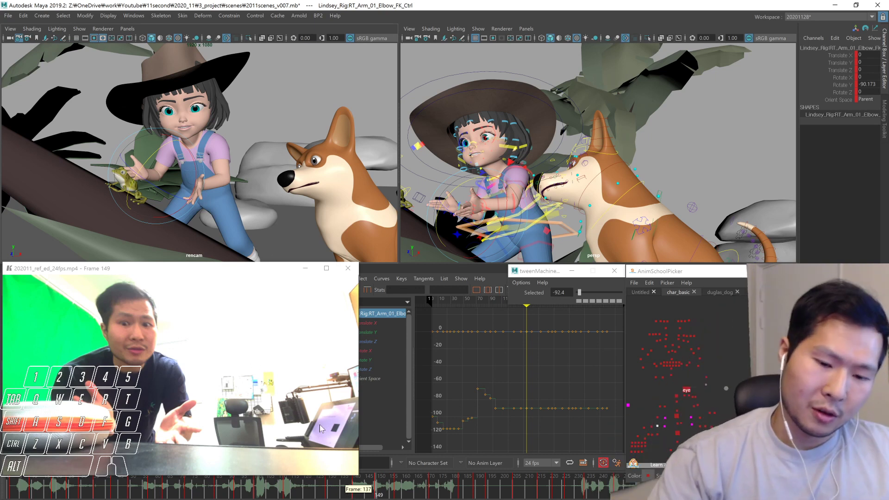
drag(318, 495, 335, 489)
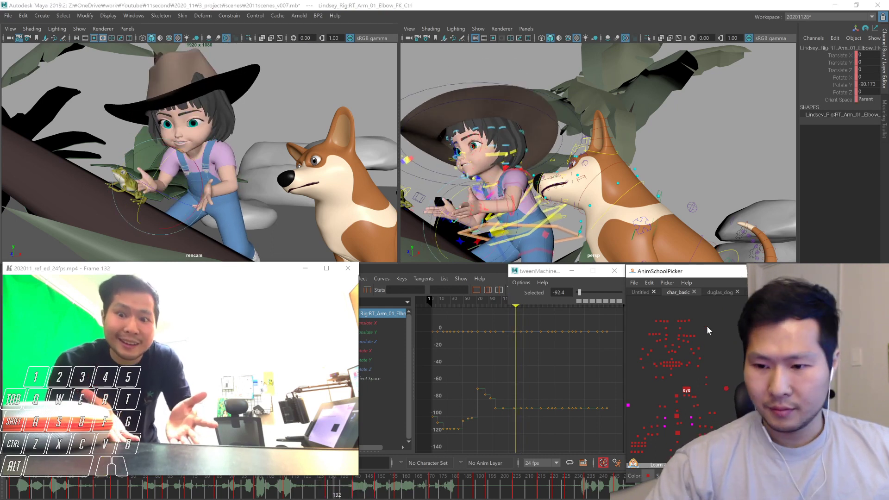
Move the girl's main eye aim control at frame 129 to about -3.369, -4.61, 9.546, comparing with the adjacent keys
click(686, 390)
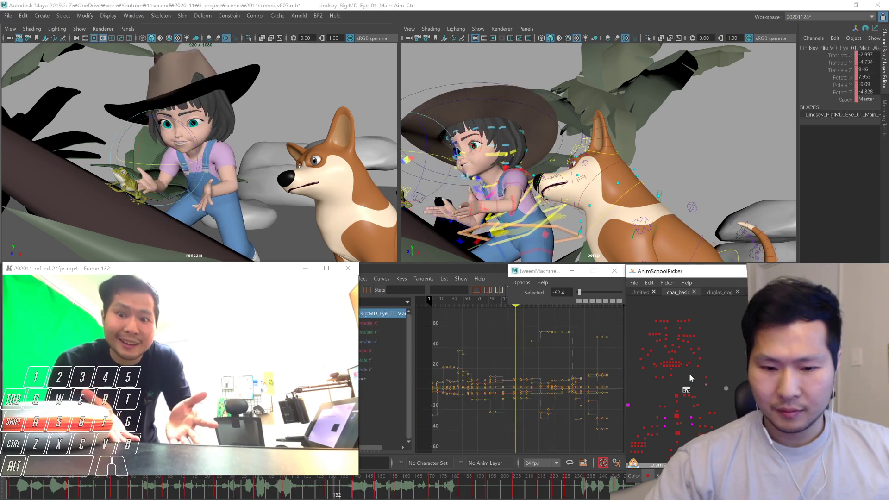
key(comma)
key(period)
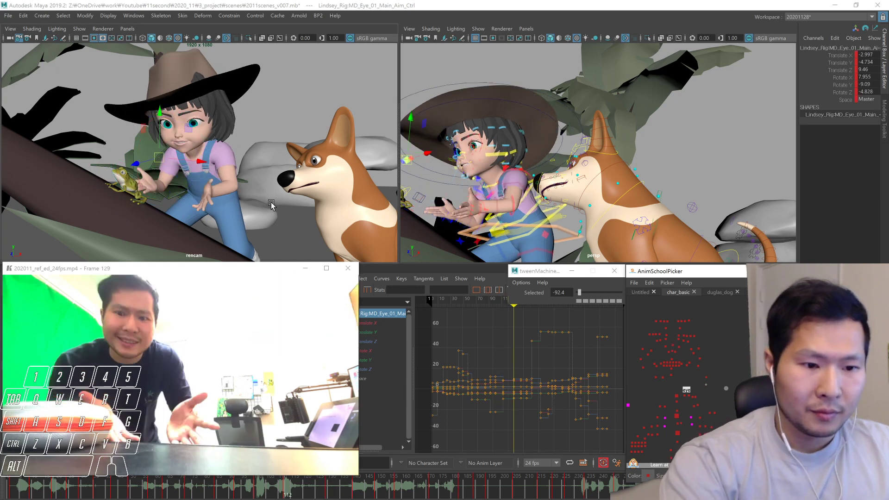
key(period)
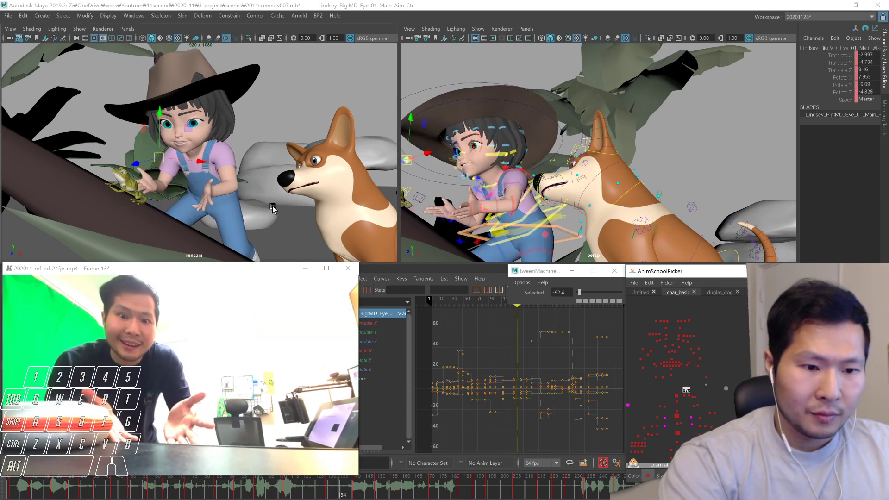
key(comma)
key(comma)
key(period)
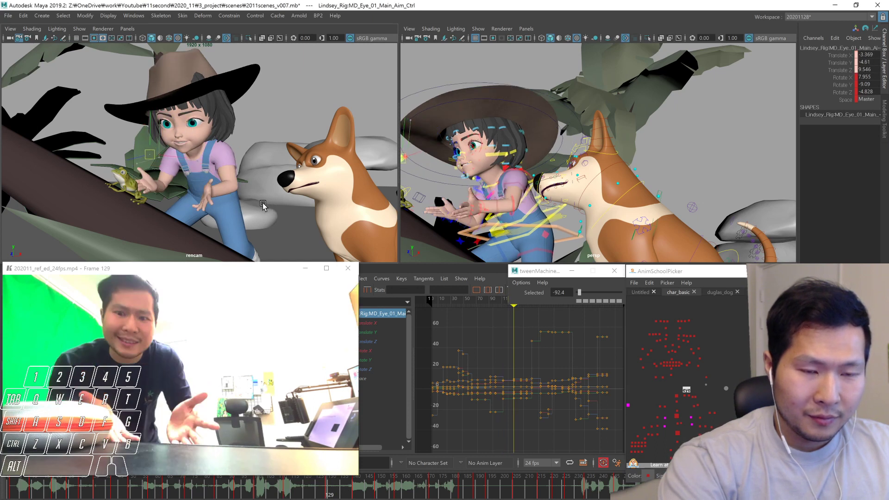
middle_drag(263, 204, 263, 205)
Move the main eye aim at frame 149 to about -1.651, -3.892, 9.153 and replay the shot from about frame 125
key(period)
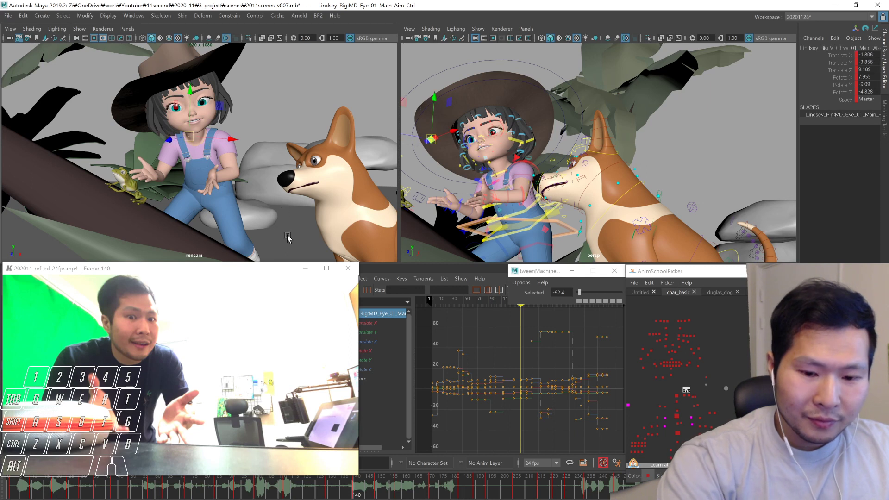
key(period)
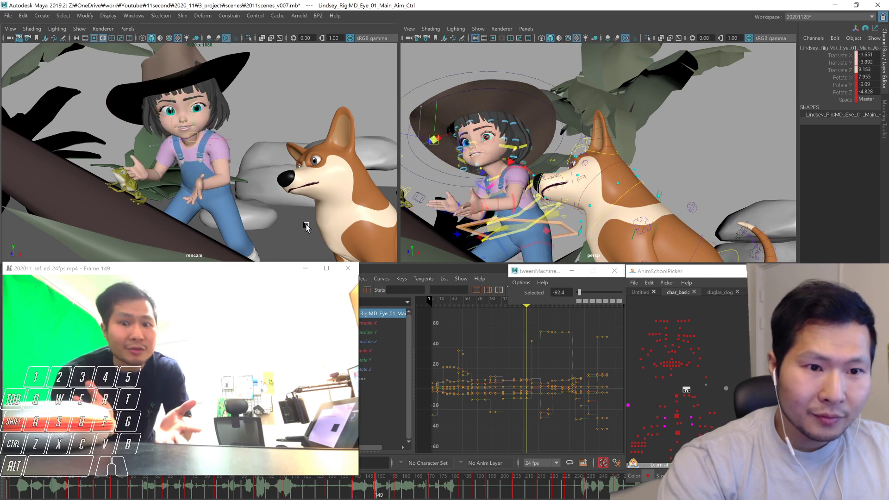
key(period)
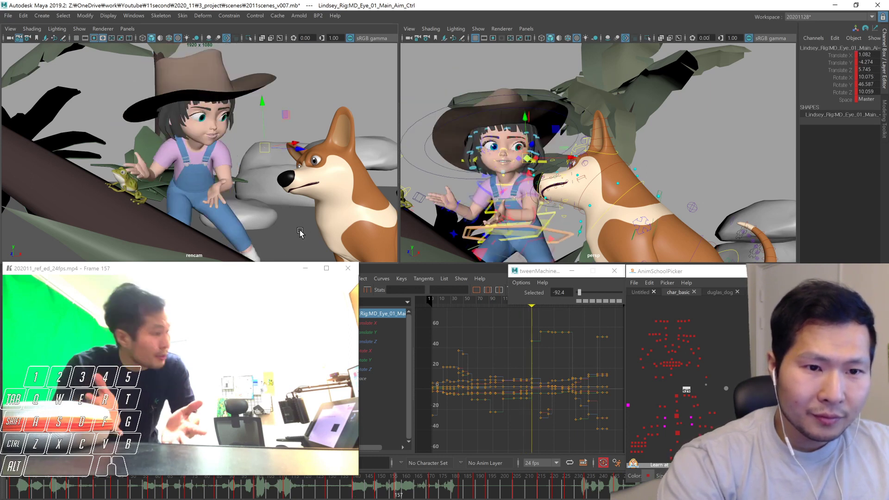
click(318, 495)
key(alt+v)
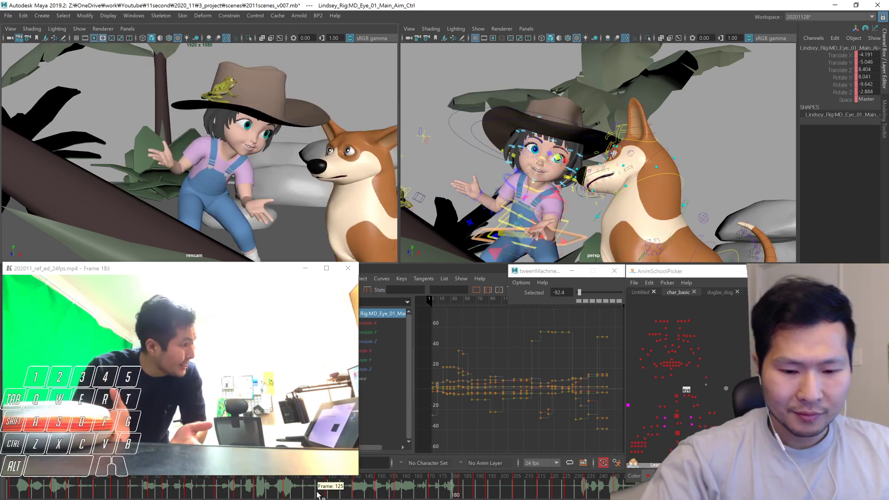
Replay the shot and step through the keys between about frames 125 and 165, comparing the girl's poses with the reference
key(alt+v)
click(358, 491)
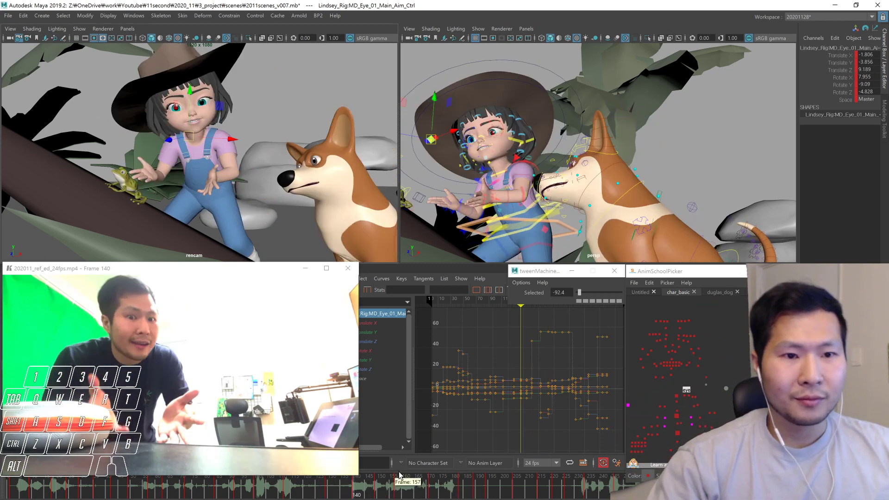
key(period)
key(comma)
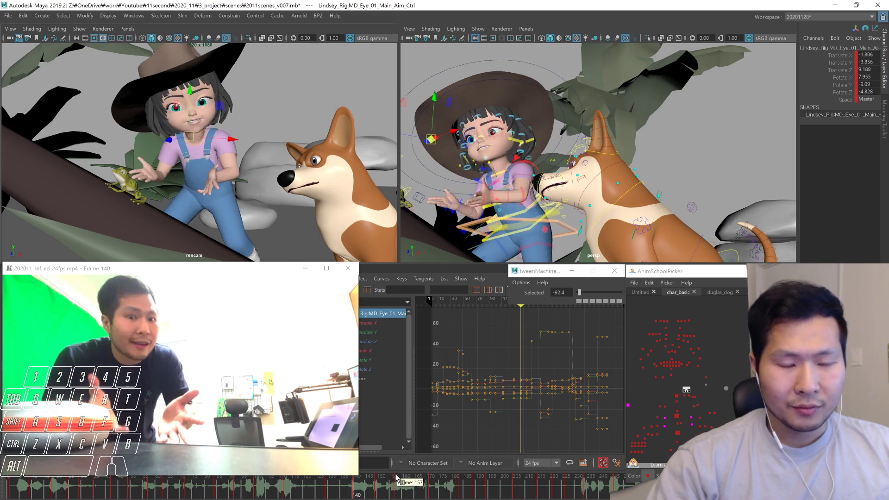
key(comma)
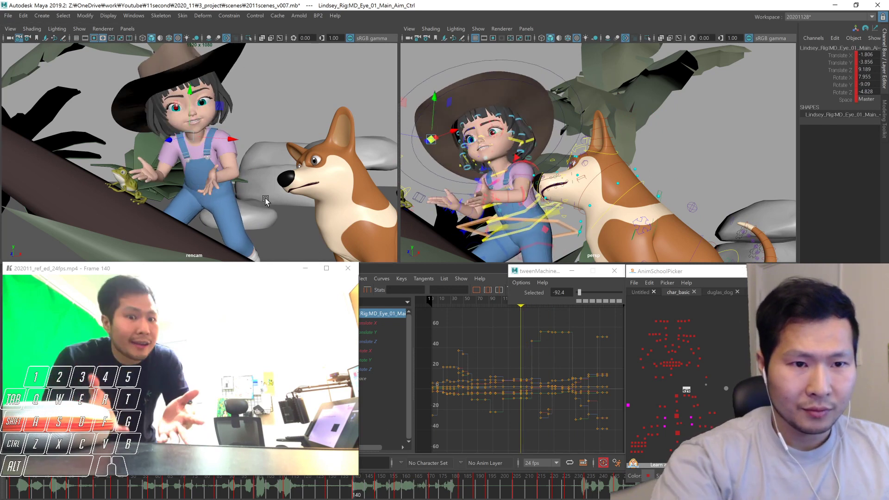
key(comma)
key(period)
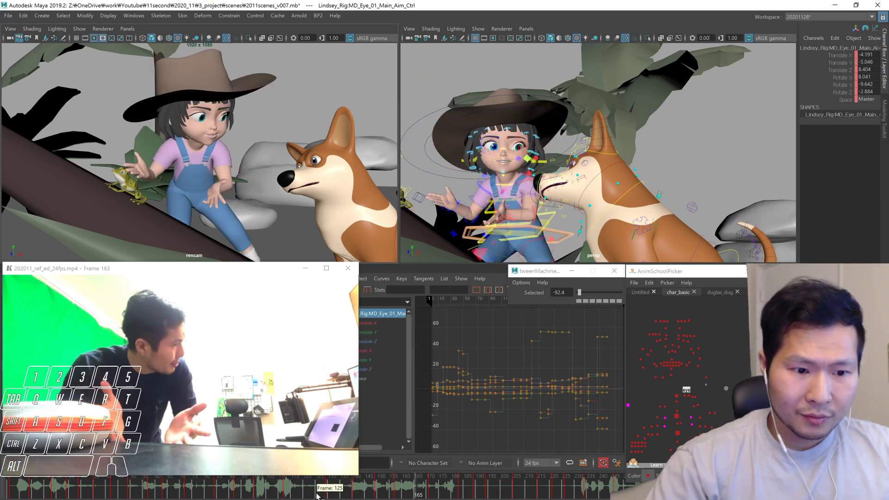
click(373, 485)
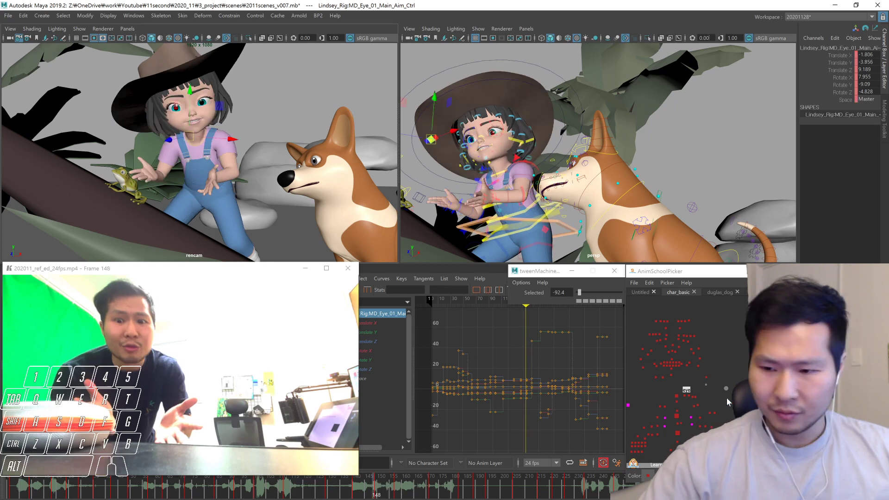
Shift the keys of all the girl and hat controls from frame 149 to frame 147 and replay from about frame 95
click(721, 373)
shift+click(376, 491)
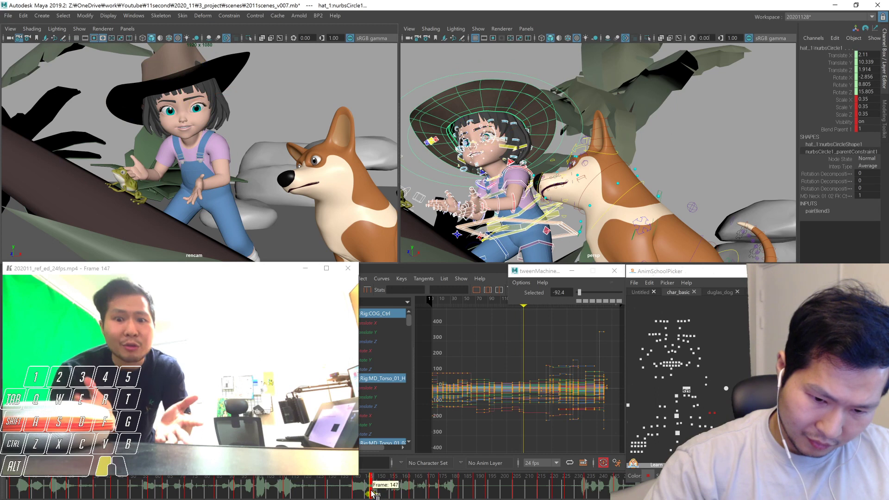
mouse_move(373, 485)
mouse_down()
mouse_move(414, 481)
mouse_move(244, 483)
mouse_up()
key(alt+v)
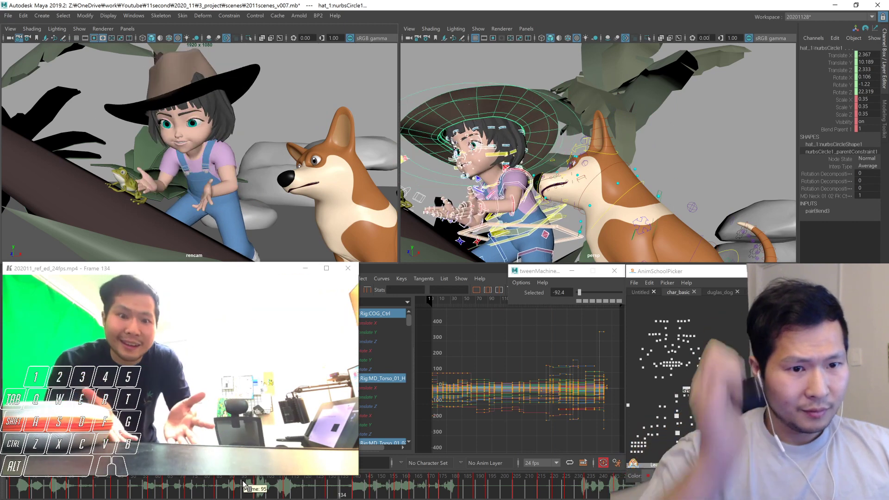
Rotate the girl's right shoulder FK control at frame 129 to about 11.082, -16.921, -62.702, comparing with the adjacent keys
click(354, 485)
drag(355, 485, 332, 488)
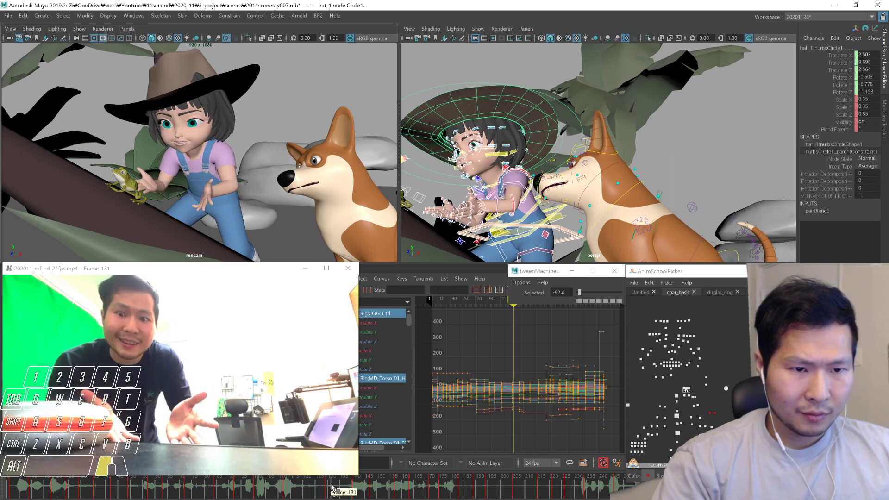
key(comma)
key(comma)
key(period)
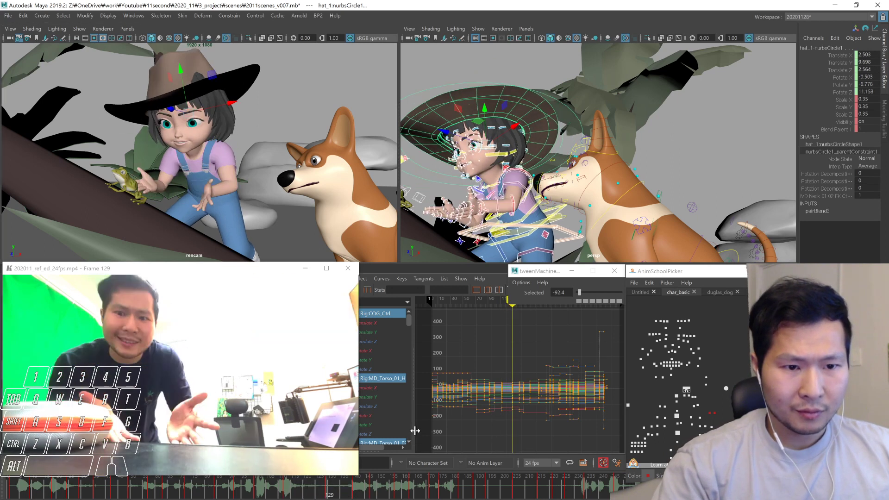
click(662, 415)
click(659, 416)
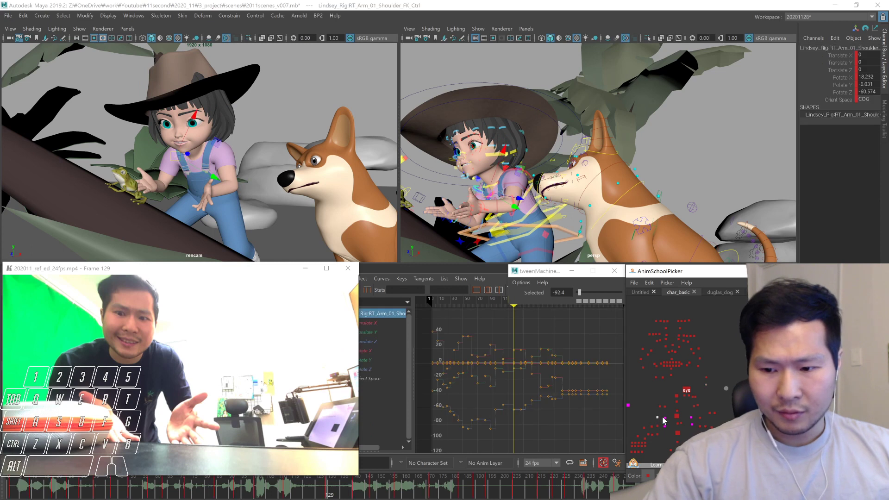
key(period)
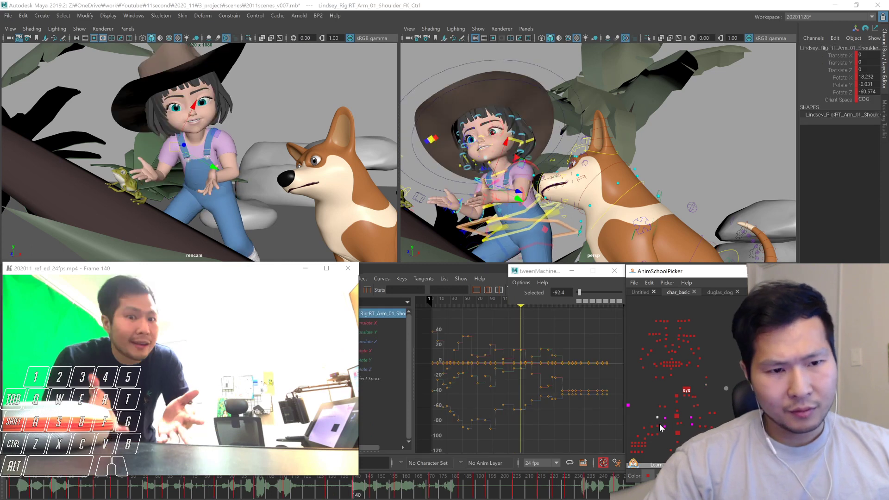
key(comma)
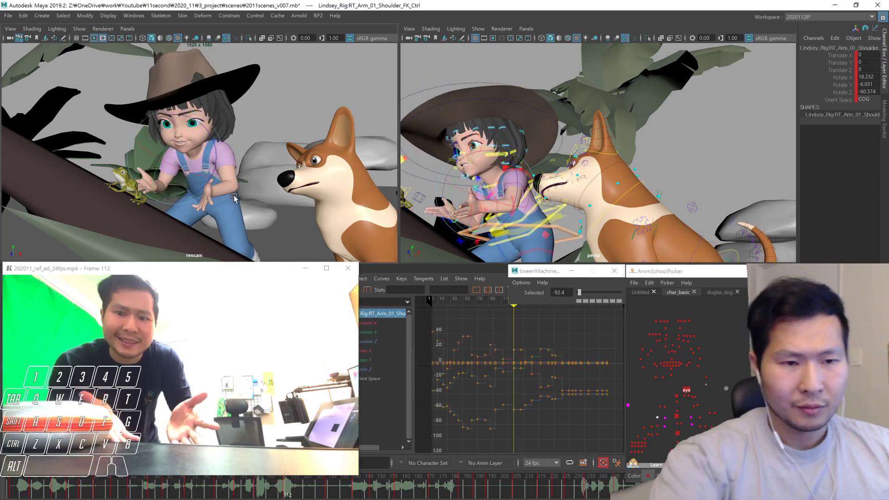
key(comma)
key(period)
key(e)
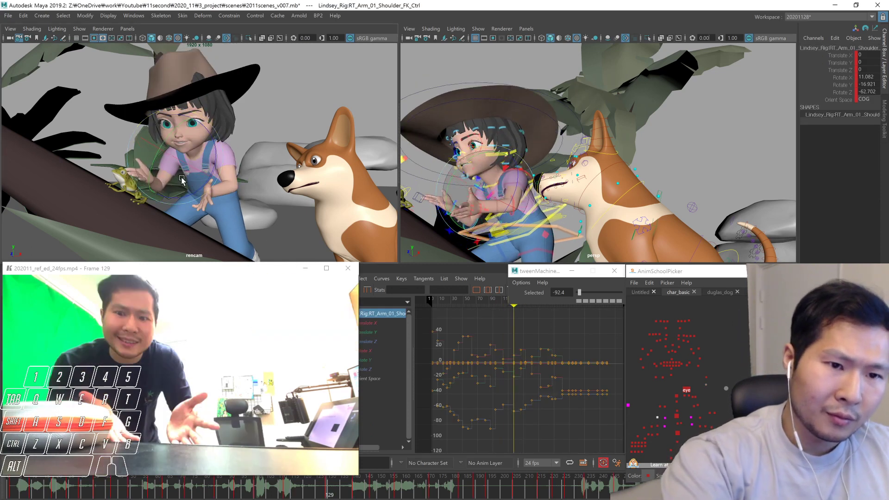
Rotate the master control of the right hand's little finger at frame 129 to about -2.685, 10.053, -8.307
click(642, 446)
key(f)
alt+right_drag(533, 217, 511, 180)
alt+drag(512, 180, 595, 208)
alt+right_drag(595, 208, 500, 216)
alt+drag(500, 216, 641, 236)
click(637, 447)
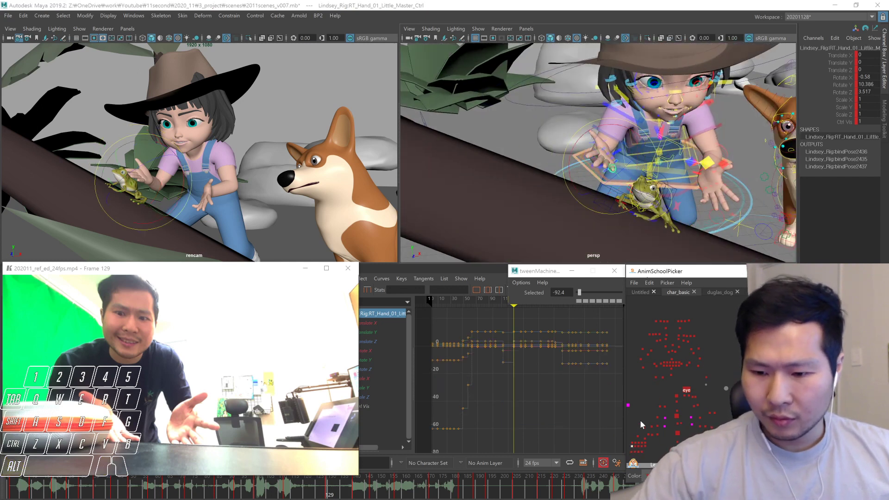
drag(609, 182, 610, 182)
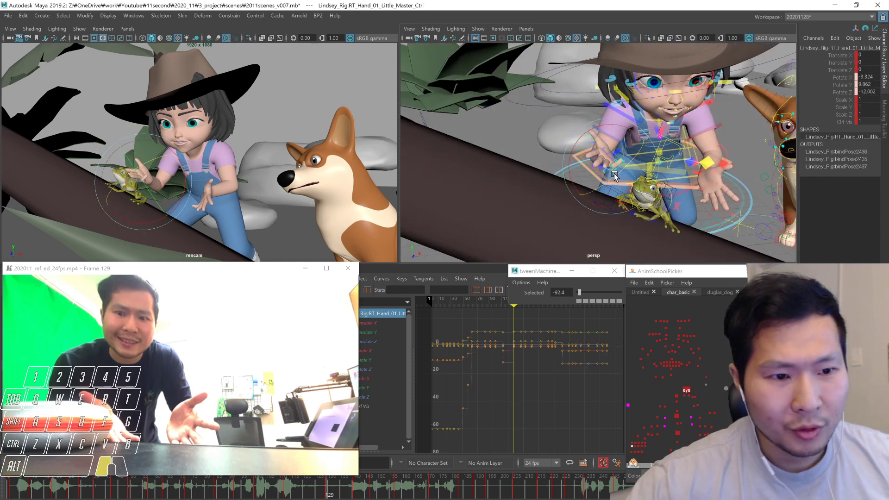
alt+right_drag(681, 232, 722, 210)
alt+middle_drag(715, 213, 689, 247)
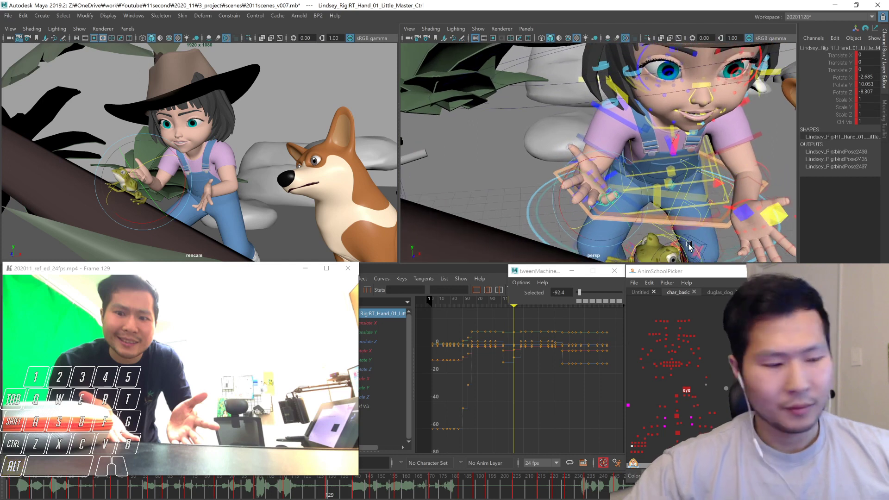
Rotate the right middle finger master to about -4.316, -0.283, 1.648 and the index finger master to about -4.966, -13.344, -0.137
click(637, 445)
click(640, 444)
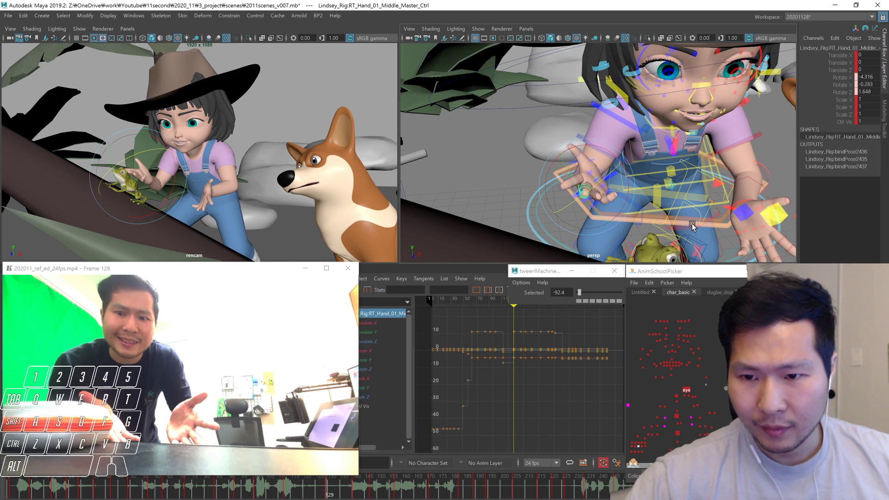
click(642, 446)
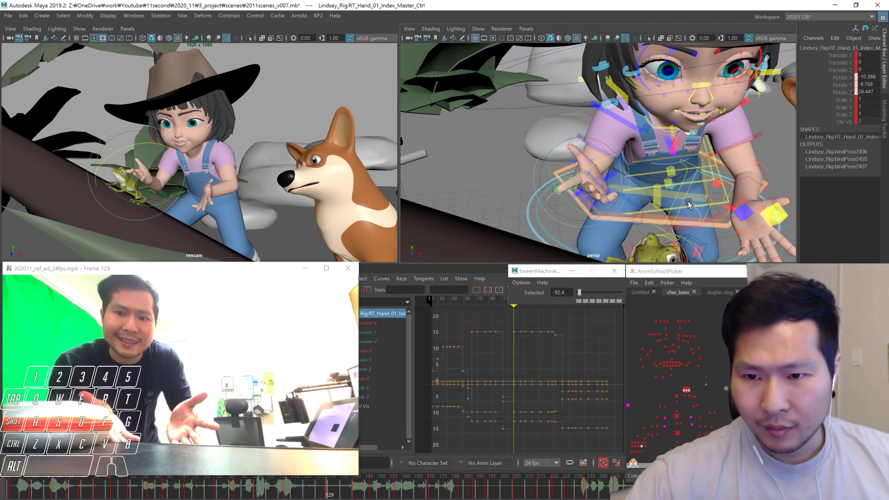
middle_drag(699, 195, 581, 173)
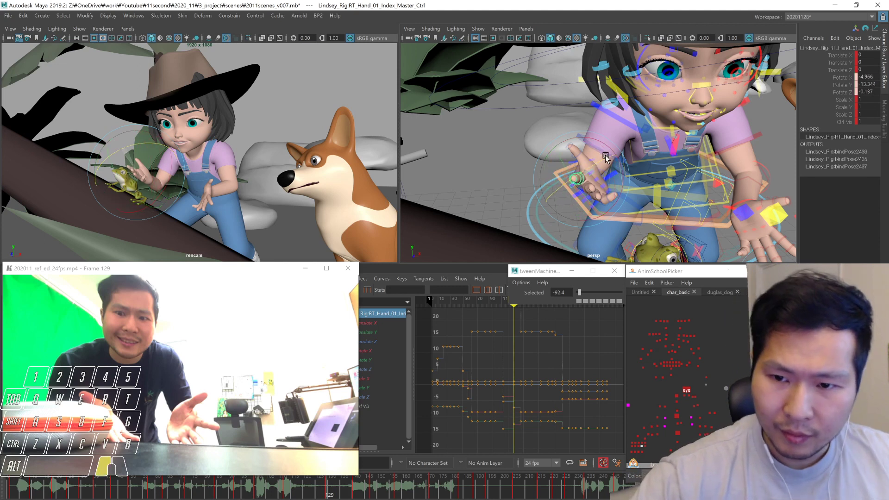
drag(605, 158, 603, 157)
Bend the second joints of the right index and middle fingers, giving the middle one a Rotate Z of about 10.523
click(642, 442)
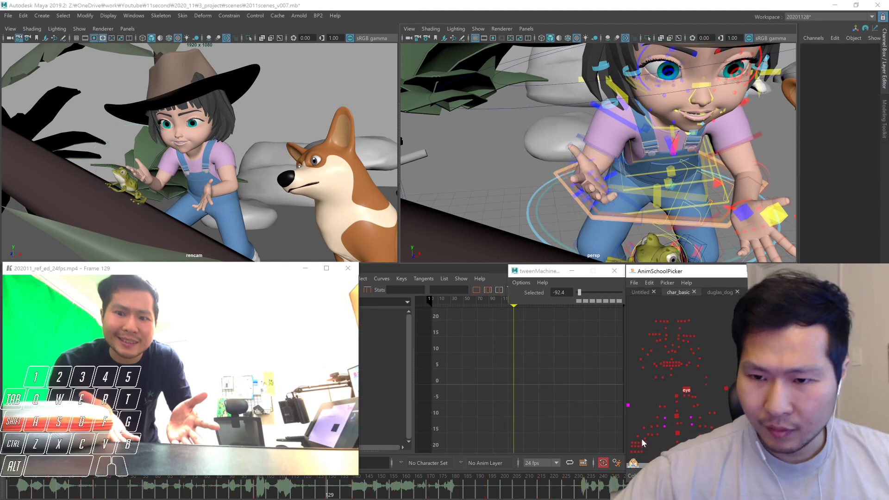
click(643, 443)
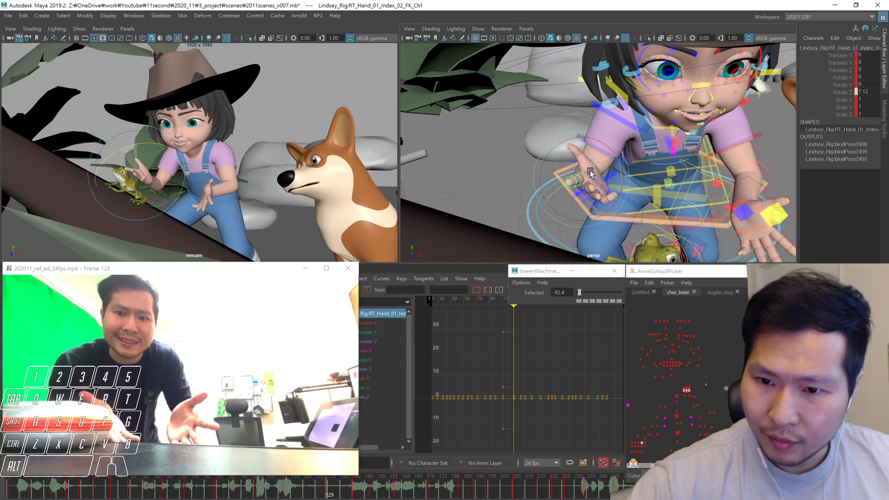
click(640, 425)
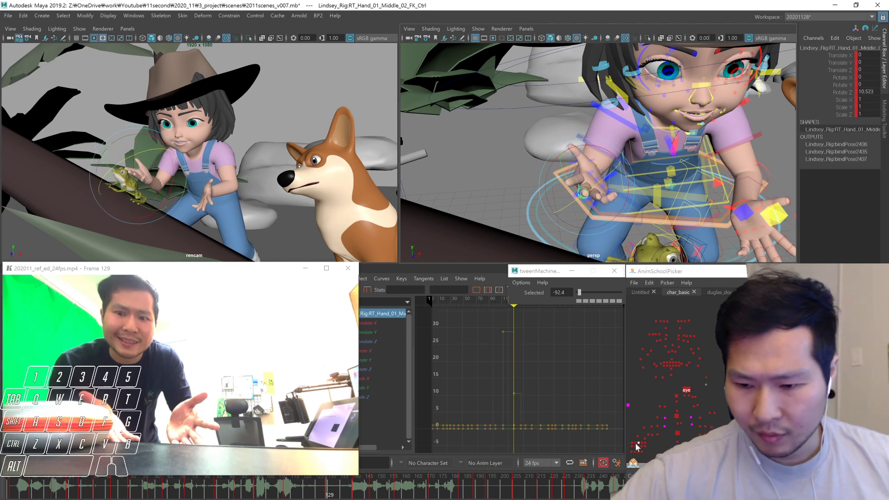
Rotate the right hand's spread control at frame 129 to about -15.49, -6.508, -28.722
click(591, 201)
drag(591, 201, 584, 198)
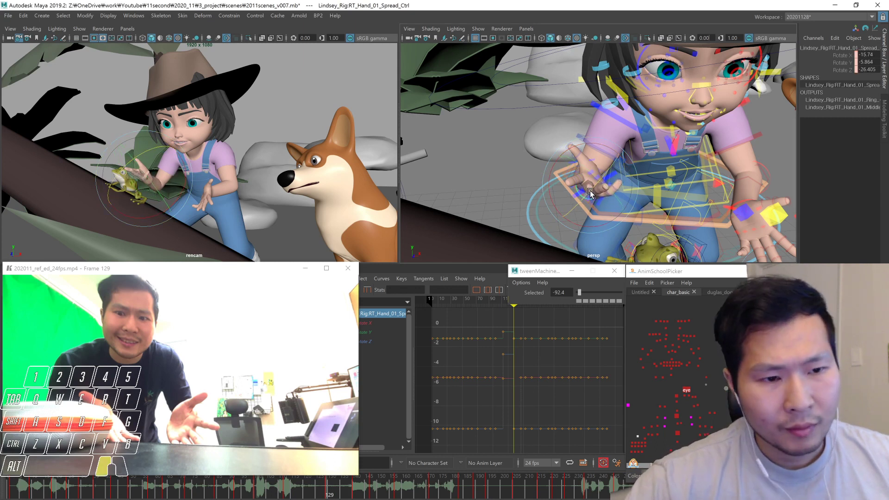
click(330, 494)
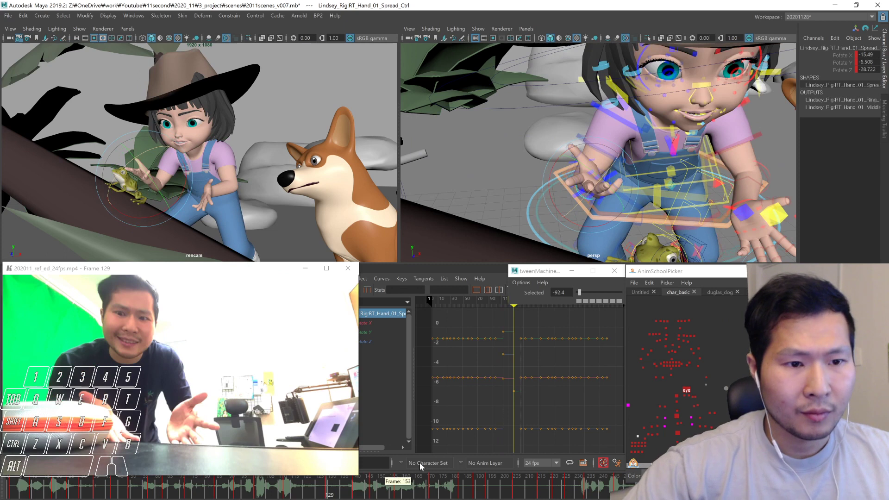
At frame 140, tween all the right hand's finger controls fully to the previous key with a tweenMachine value of -100
key(.)
click(645, 439)
drag(648, 433, 628, 456)
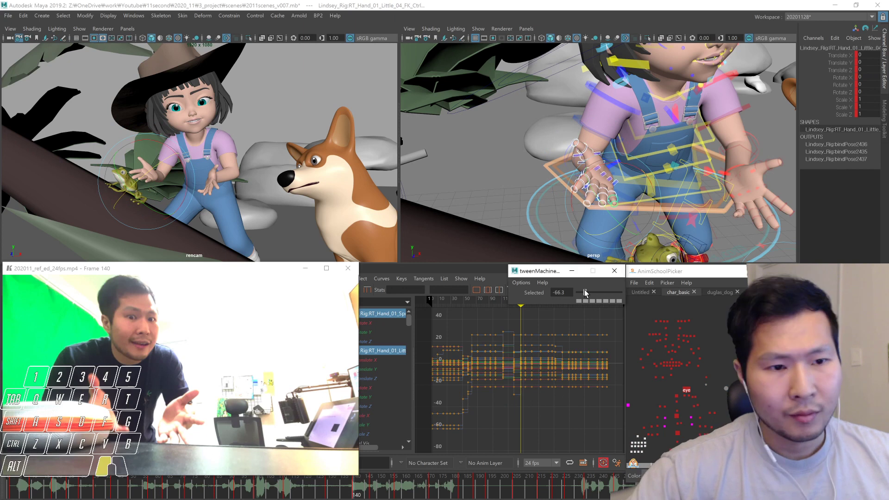
drag(585, 293, 534, 314)
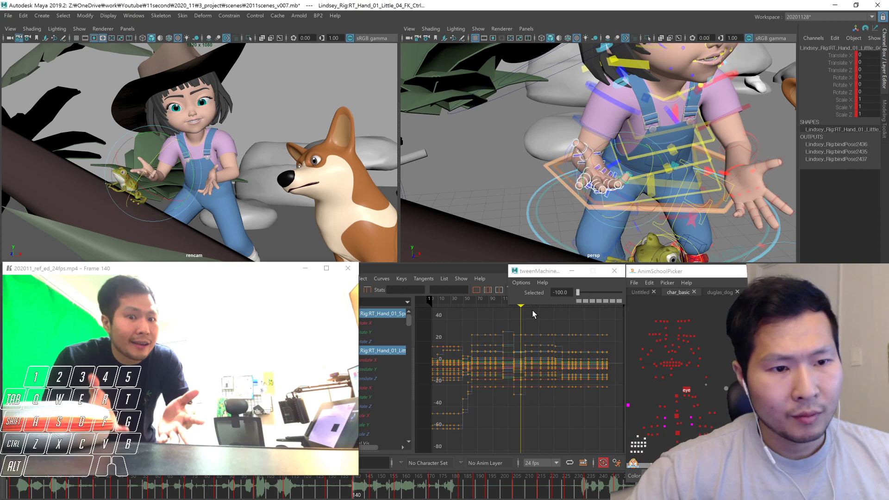
Set the rotations of the four right fingers' second-joint FK controls to 0 at frame 140
click(631, 452)
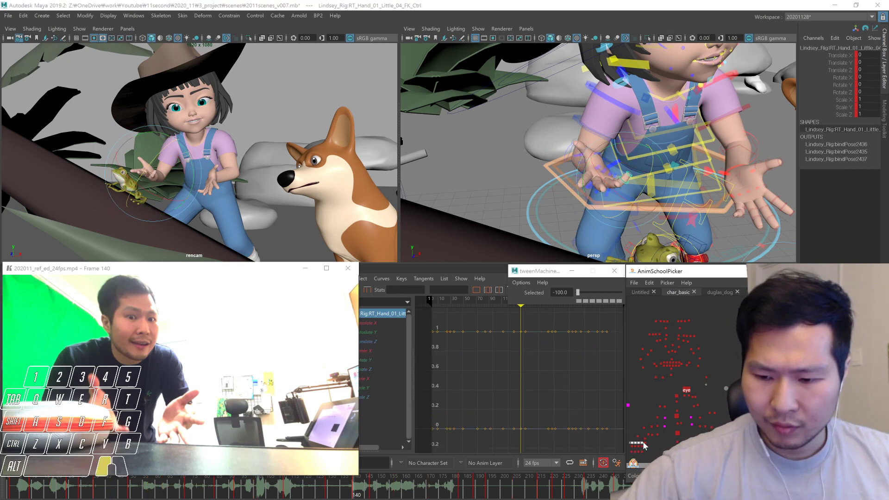
drag(642, 443, 644, 444)
click(865, 91)
text(0)
key(Return)
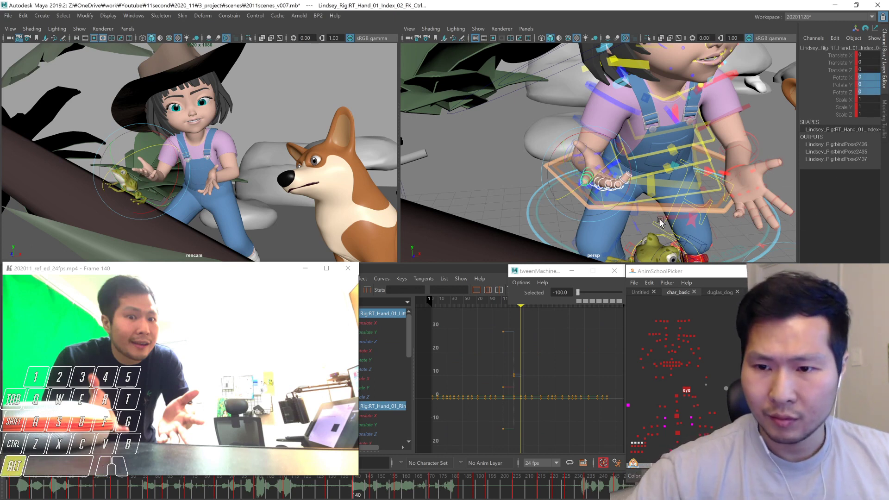
alt+drag(659, 219, 637, 214)
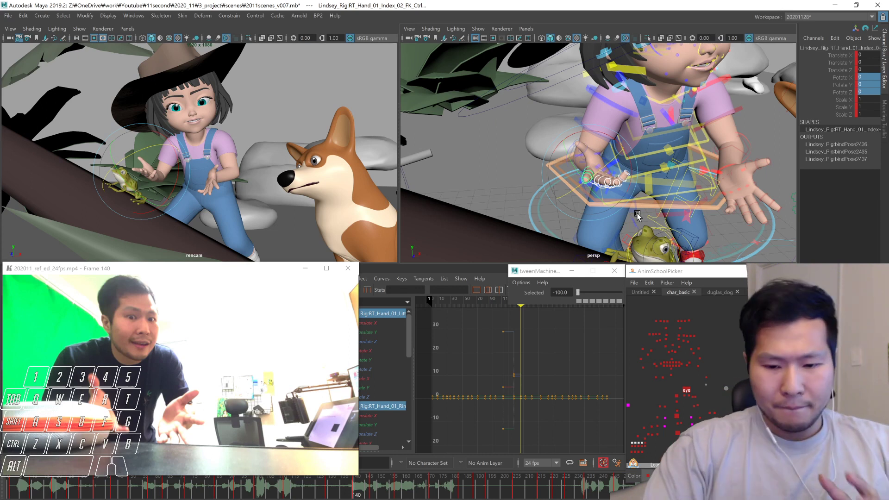
Curl the four right fingers into a fist at frame 171, rotating the index finger master to about 6.246, -12.803, -47.054
key(period)
key(period)
key(period)
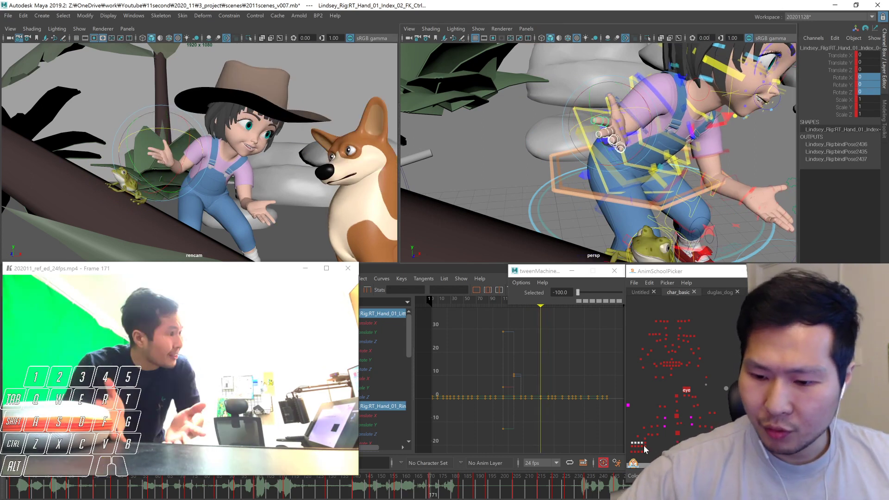
drag(643, 445, 630, 448)
middle_drag(692, 197, 662, 220)
key(f)
alt+right_drag(662, 220, 538, 187)
alt+drag(538, 187, 684, 194)
middle_drag(684, 194, 699, 185)
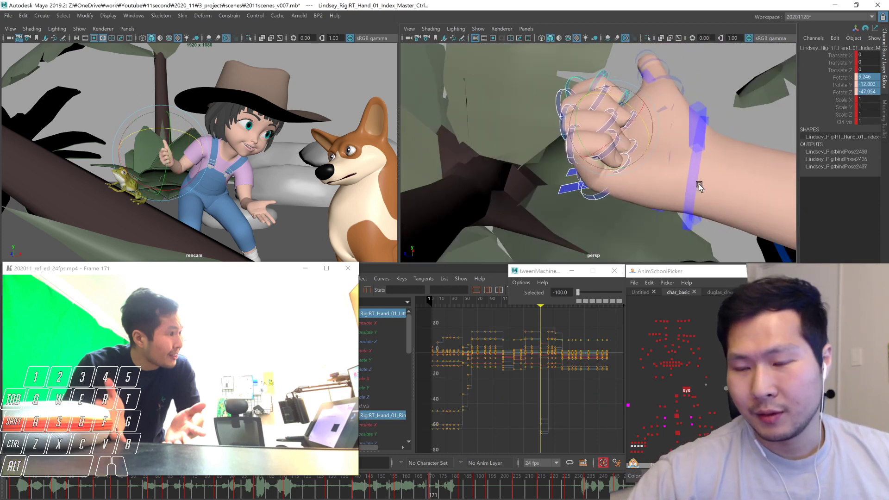
Fold the girl's right thumb toward the fist at frame 171 by rotating its thumb FK controls
click(641, 444)
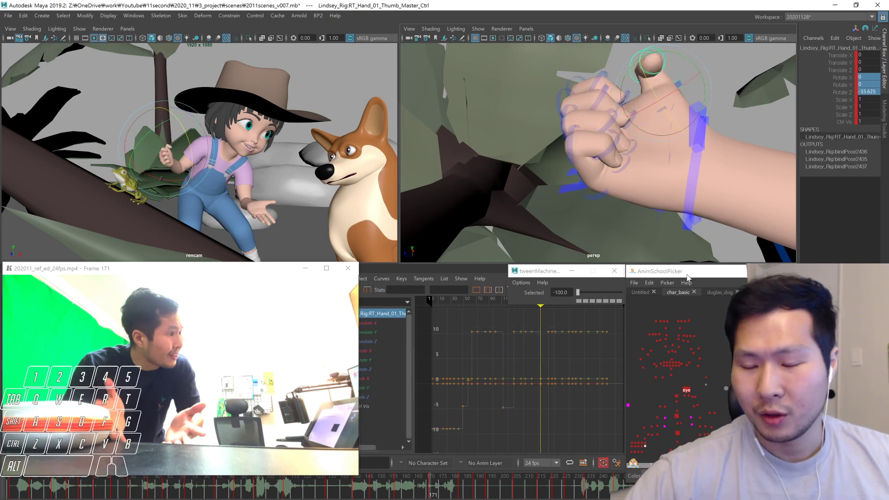
click(645, 442)
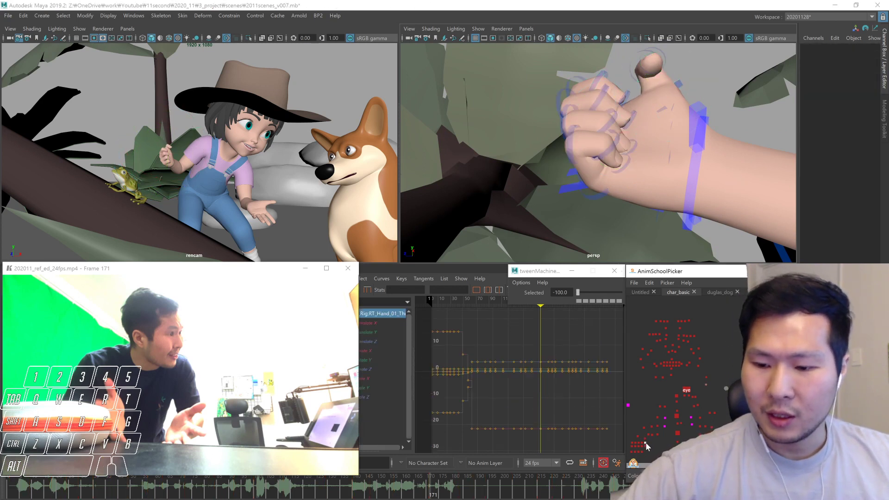
click(868, 84)
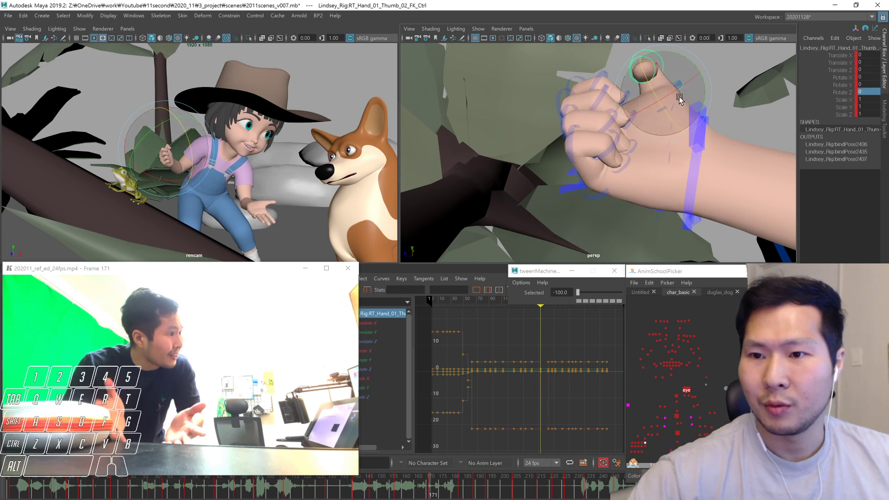
click(644, 435)
click(644, 438)
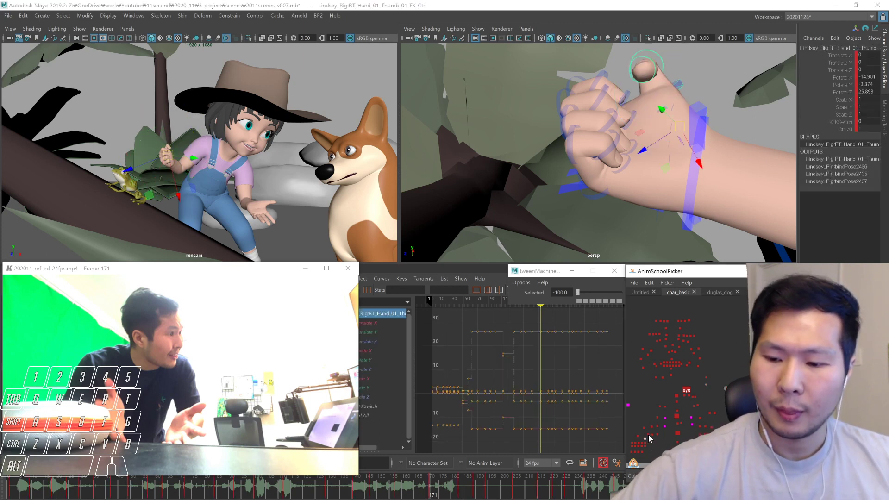
alt+drag(657, 155, 647, 210)
drag(661, 181, 666, 174)
mouse_move(660, 181)
mouse_down()
mouse_move(639, 192)
mouse_move(666, 186)
mouse_move(658, 165)
mouse_move(649, 178)
mouse_up()
Rotate the right index finger's master control at frame 171 to about 6.083, -17.574, -58.276
alt+drag(650, 179, 671, 226)
click(641, 447)
middle_drag(671, 226, 681, 215)
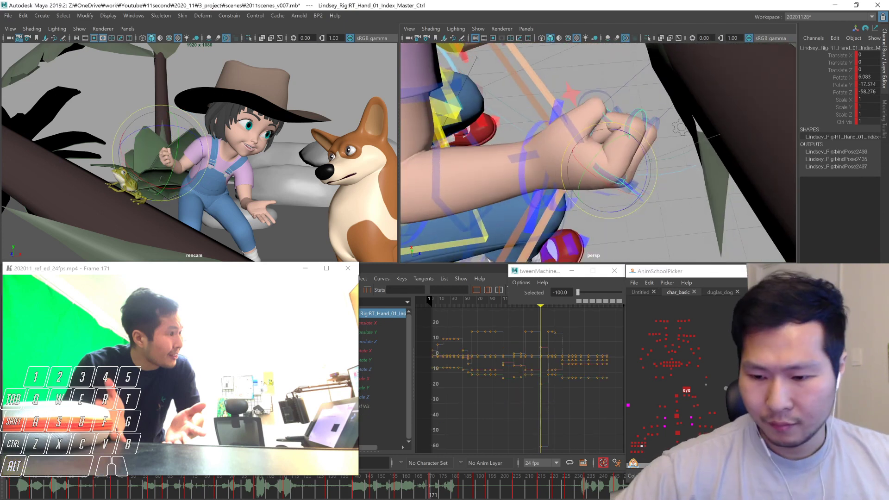
Rotate the right hand's spread control at frame 171 to about -28.465, 7.077, -22.494
click(639, 445)
alt+drag(710, 236, 651, 247)
click(677, 417)
drag(640, 230, 667, 222)
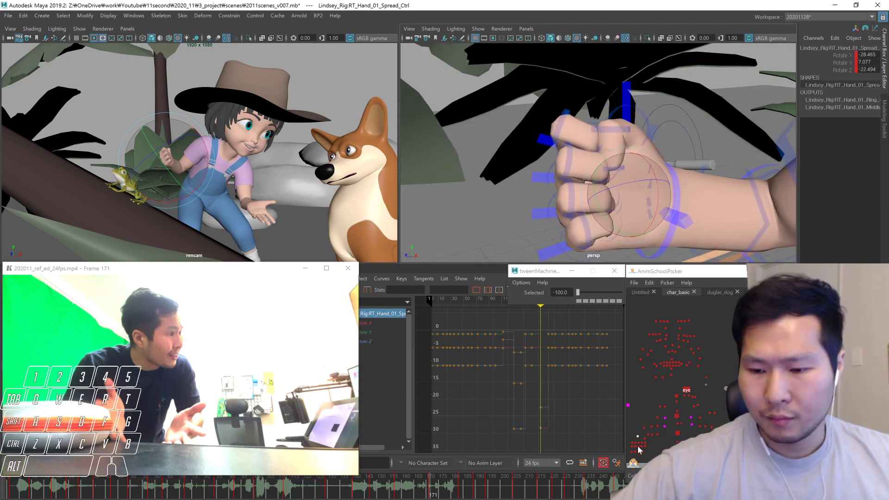
Rotate the right middle finger's master control at frame 171 to about -3.778, -7.59, -53.266
click(638, 446)
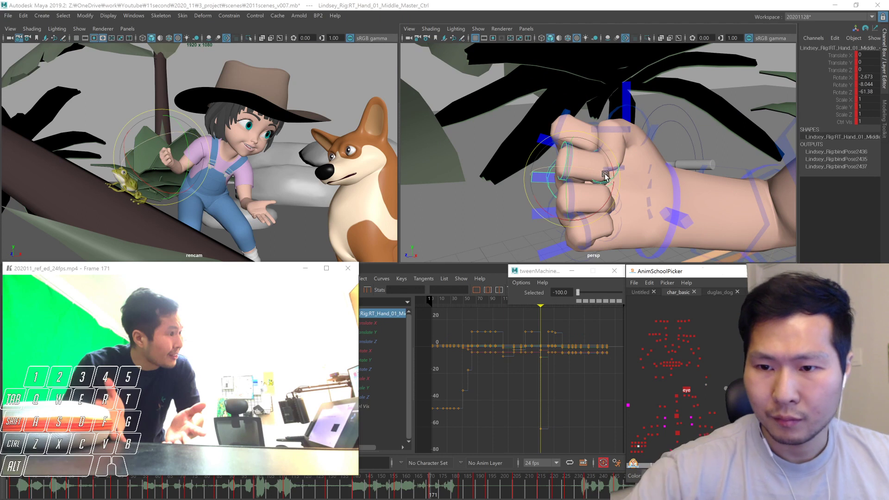
drag(604, 175, 603, 173)
click(641, 446)
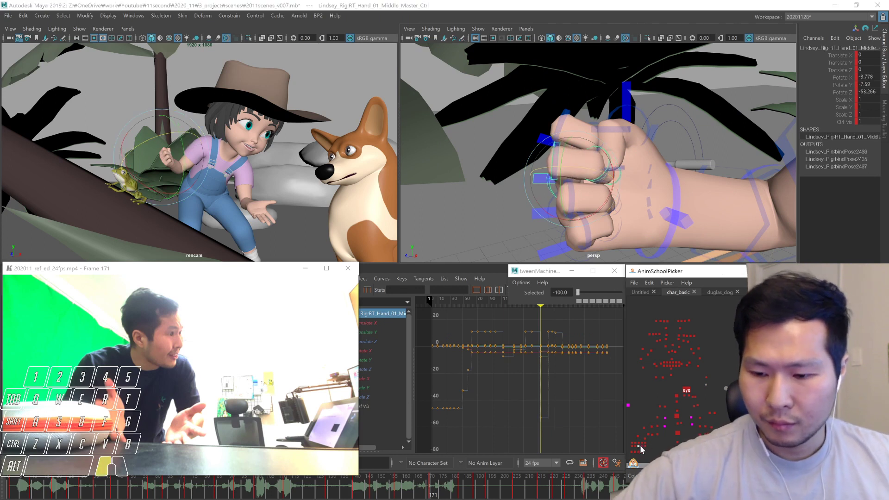
middle_drag(681, 167, 662, 167)
alt+drag(663, 170, 641, 173)
Bend the right thumb, rotating its second FK joint to about 1.395, -4.609, -12.374 and its first to about 12.203, -15.117, -10.109
click(647, 446)
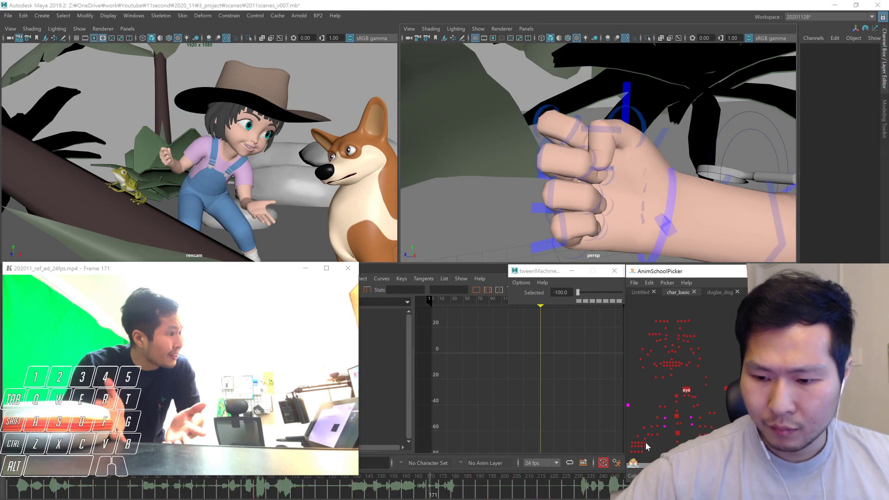
click(646, 444)
drag(626, 180, 615, 159)
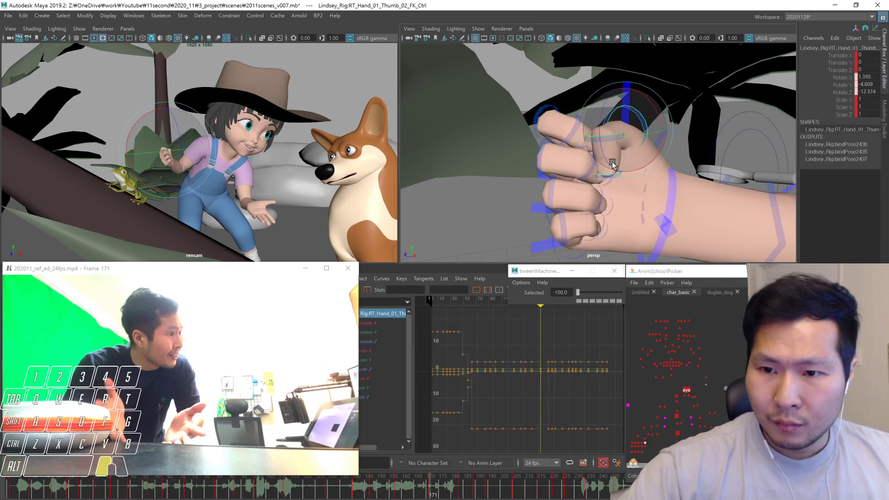
click(645, 438)
drag(659, 159, 644, 185)
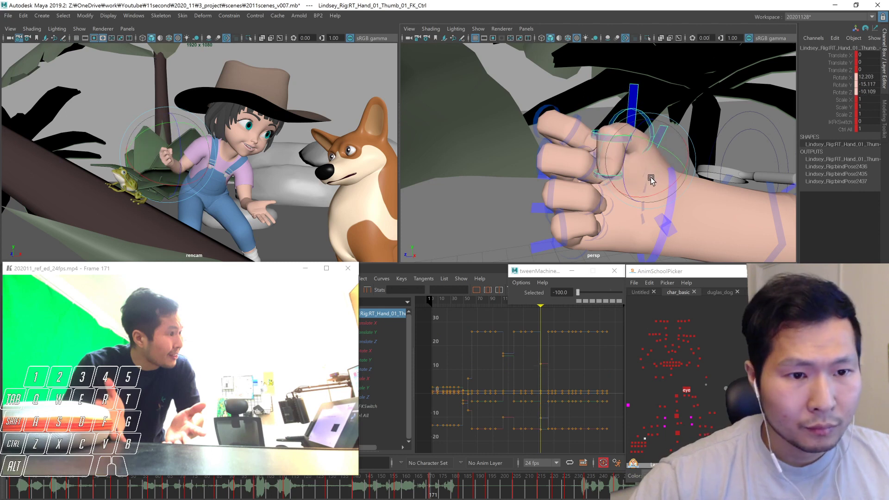
Readjust the rotation of the right hand's spread control to refine the fist at frame 171
mouse_move(648, 225)
alt+mouse_down()
mouse_move(607, 233)
mouse_move(609, 213)
mouse_move(651, 218)
mouse_move(662, 230)
alt+mouse_up()
click(637, 436)
drag(868, 56, 868, 70)
alt+drag(620, 231, 585, 226)
drag(635, 212, 627, 202)
key(w)
Rotate the right wrist FK control at frame 171 to about -64.91, -14.509, 18.507
click(652, 434)
click(657, 435)
key(e)
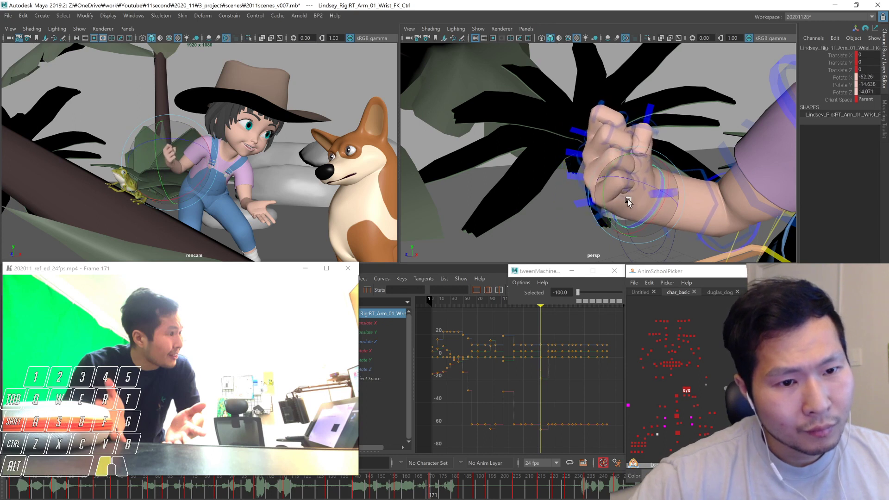
alt+right_drag(682, 192, 677, 200)
alt+drag(678, 200, 666, 216)
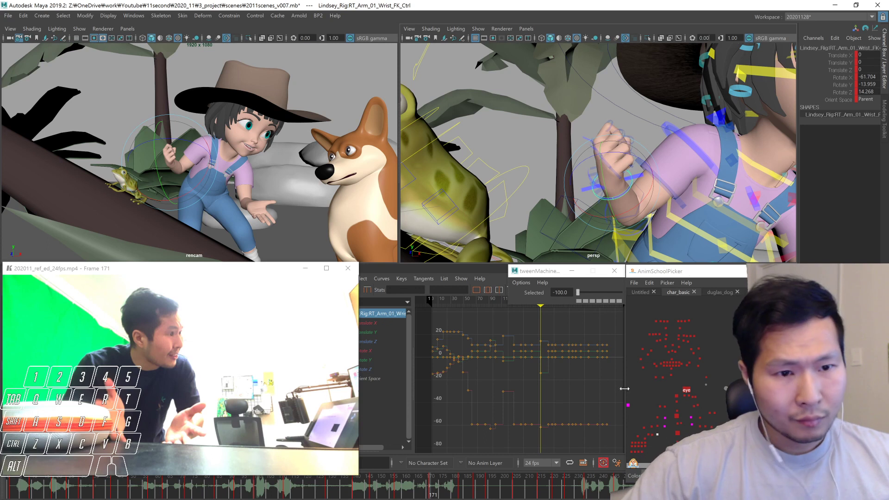
drag(622, 200, 618, 191)
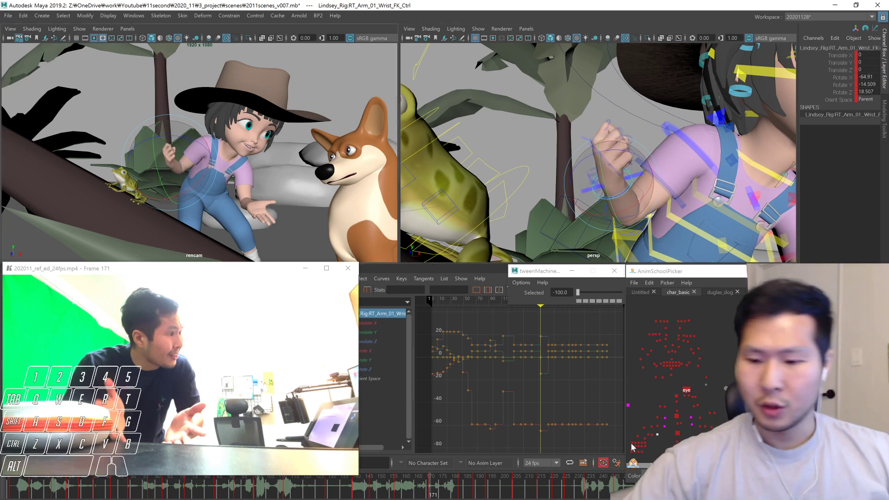
At frame 157, tween the right wrist, spread and all finger controls toward the next key with a tweenMachine value of about 89.1
shift+drag(646, 434, 628, 453)
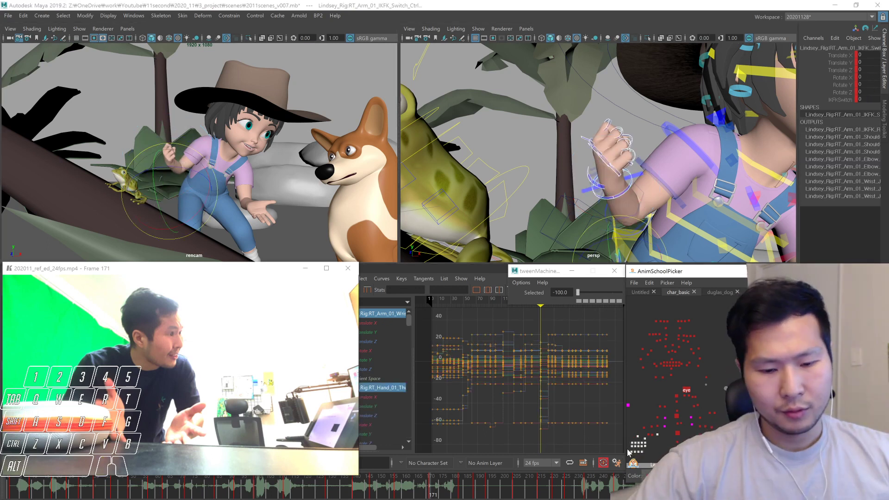
key(comma)
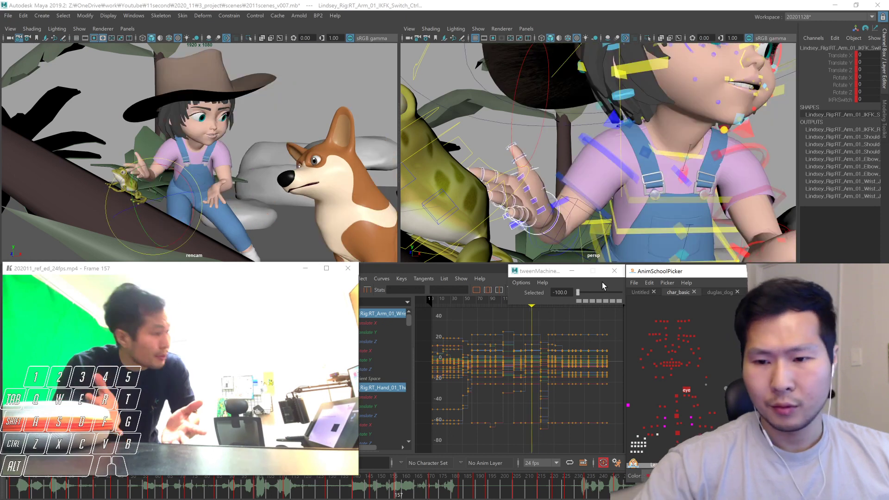
drag(610, 291, 617, 296)
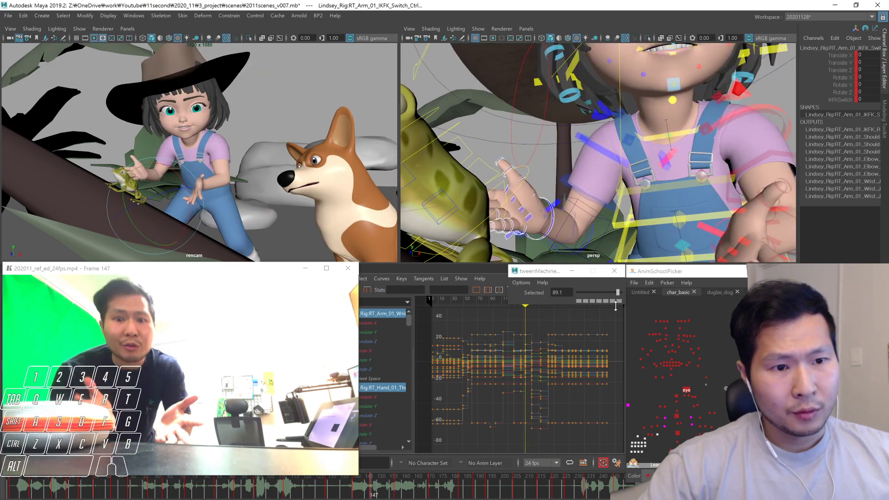
key(period)
Try tweening the right wrist and finger controls at frame 147 fully to the next key with a value of 100, and play it back
drag(617, 292, 660, 292)
key(.)
key(.)
key(.)
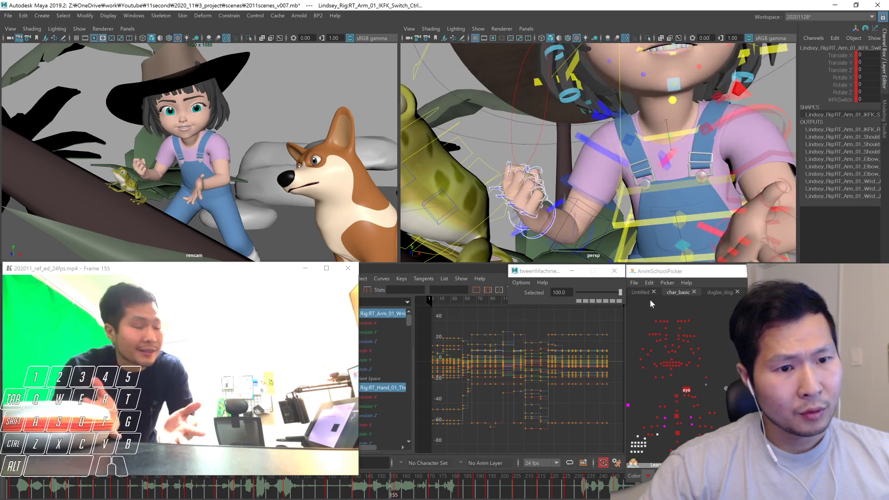
key(alt+v)
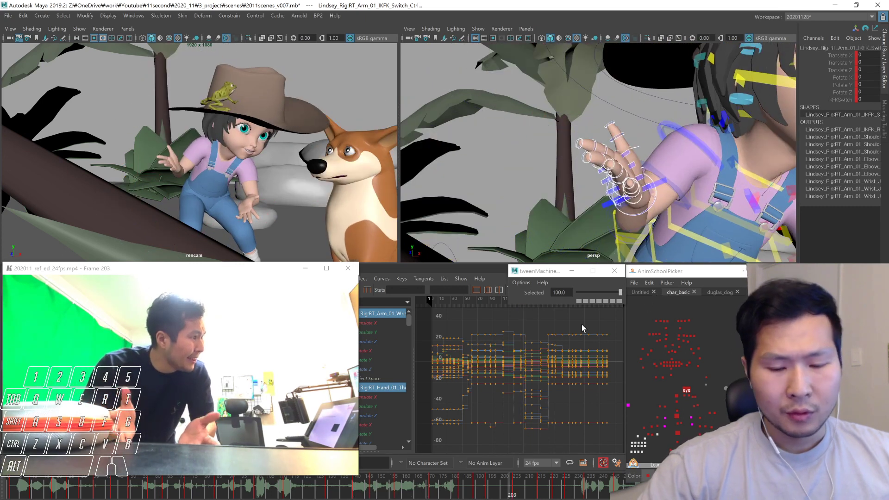
click(311, 496)
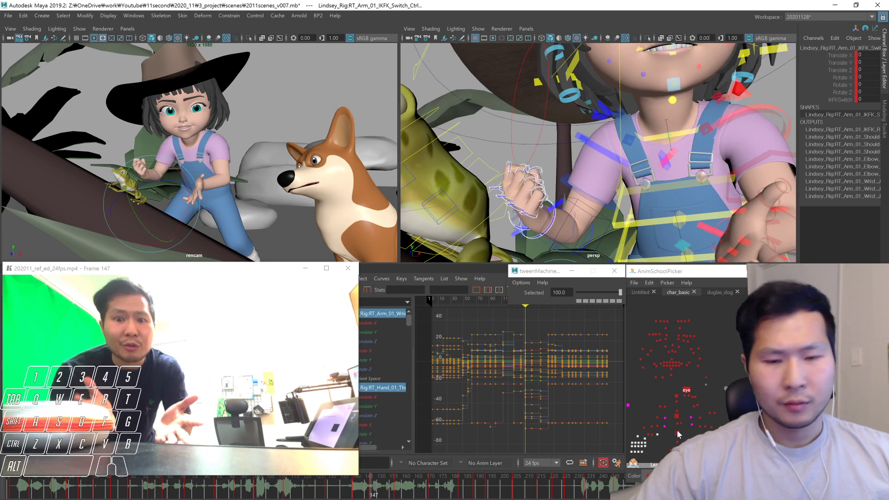
At frame 147, tween the right wrist and hand controls to -75, and the spread and finger controls alone to -32.6
click(583, 291)
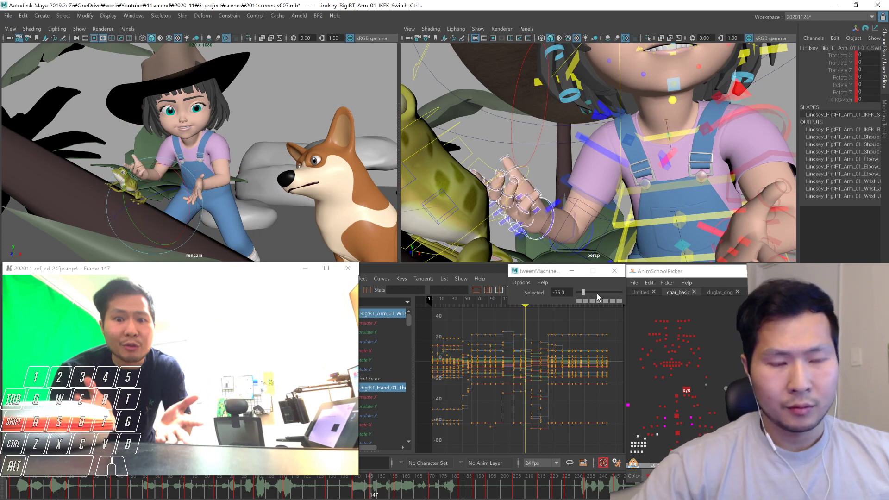
click(646, 442)
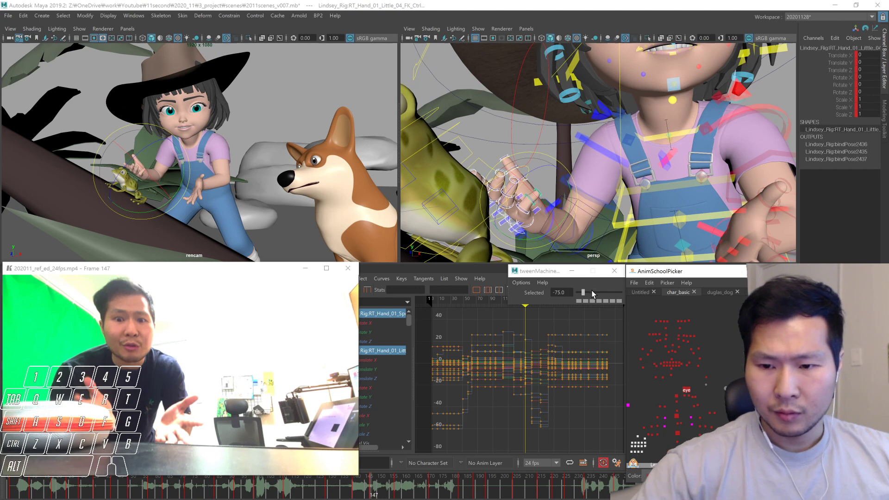
click(593, 295)
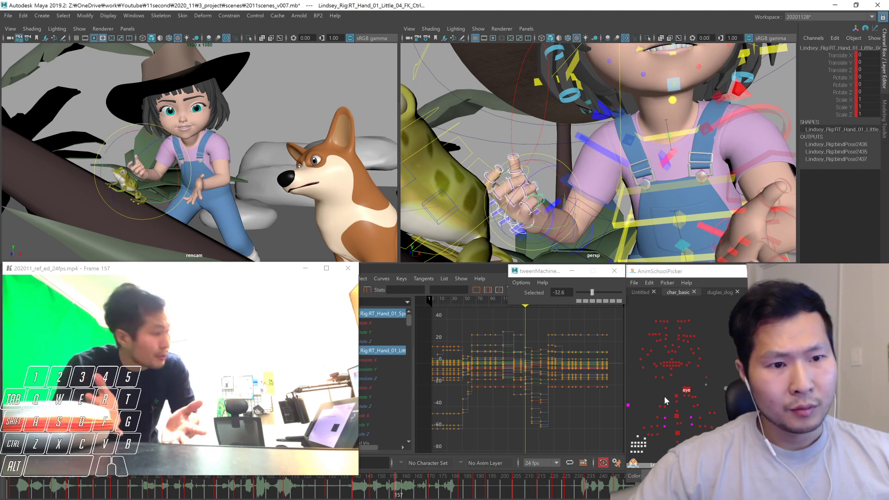
At frame 157, tween the right spread and finger controls to -71.7 and compare the hand pose with the neighbouring keys
key(period)
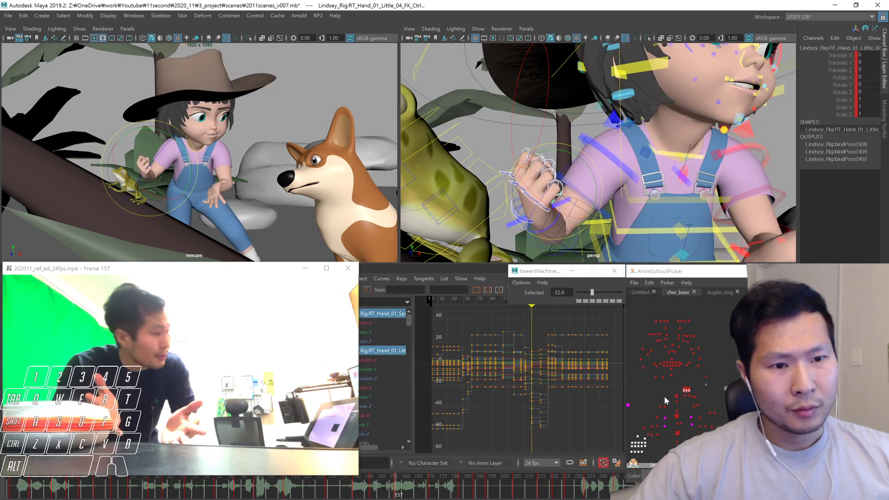
click(582, 292)
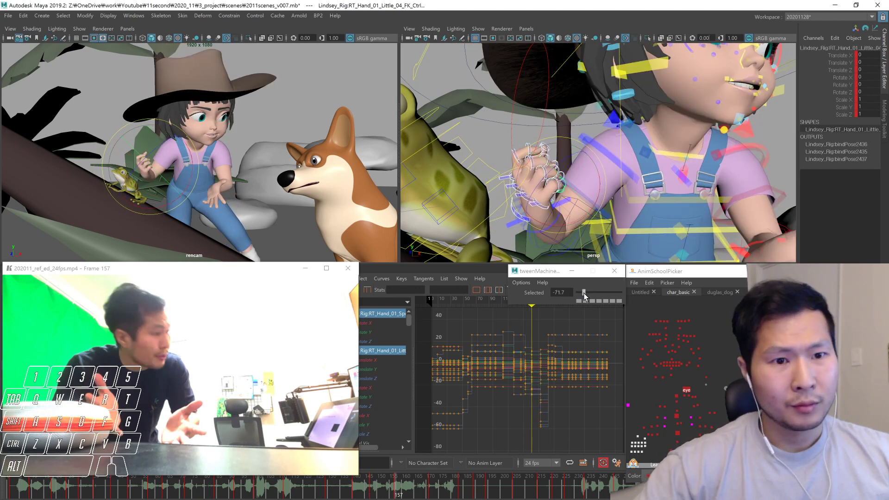
key(comma)
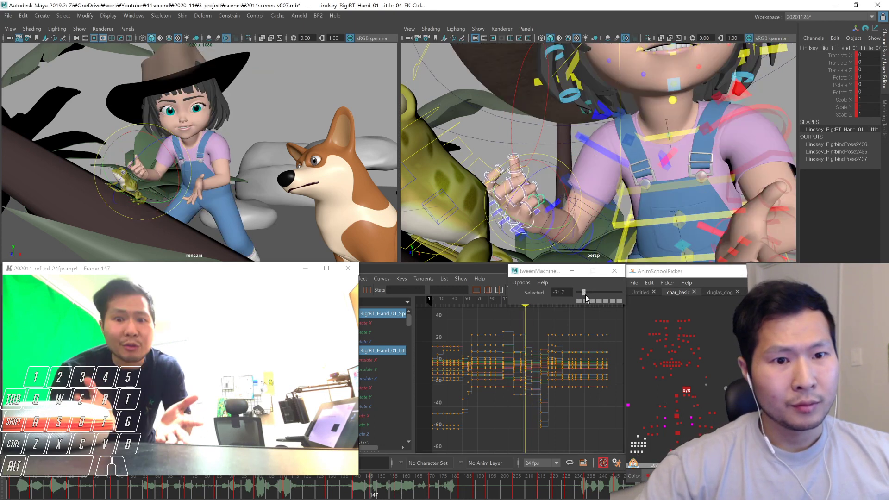
key(period)
key(period)
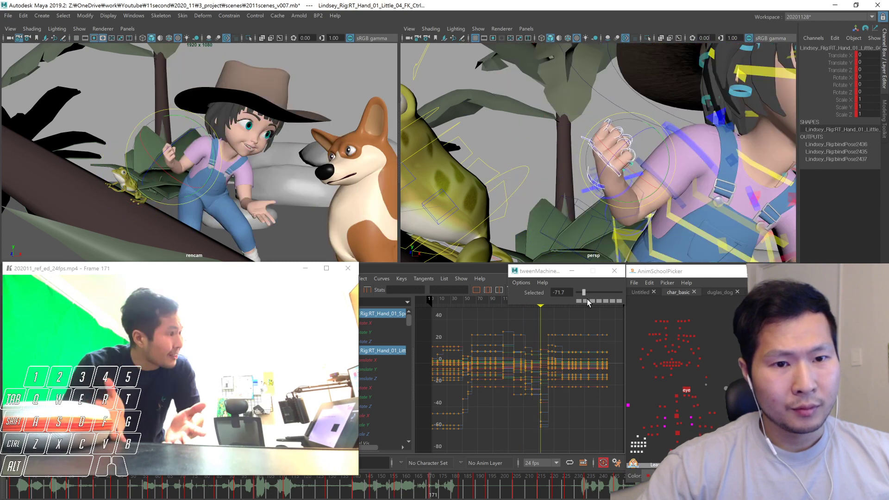
key(comma)
key(period)
key(comma)
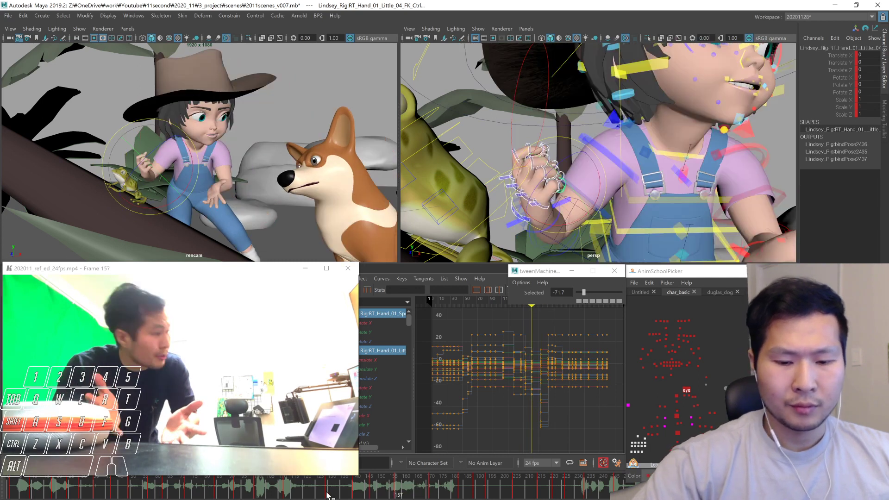
Play back the hand motion and tween the right finger controls at frame 194 fully to the next key with a value of 100
click(341, 495)
key(alt+v)
key(alt+v)
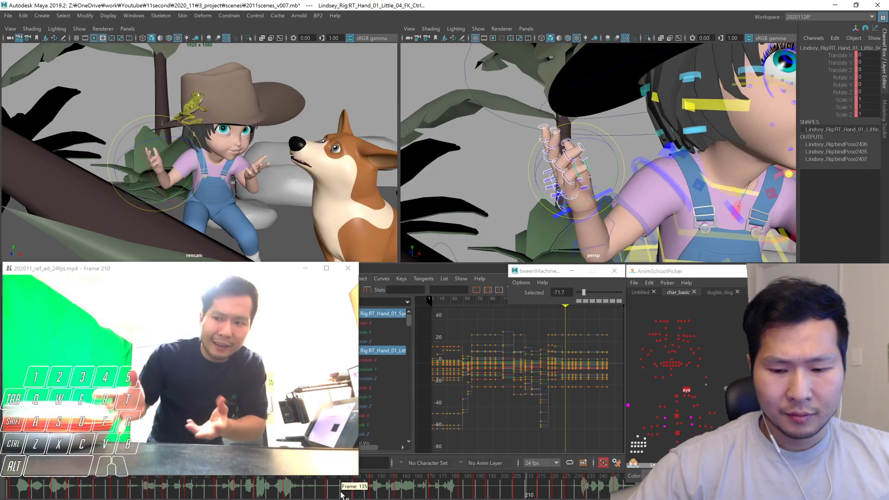
key(alt+v)
key(period)
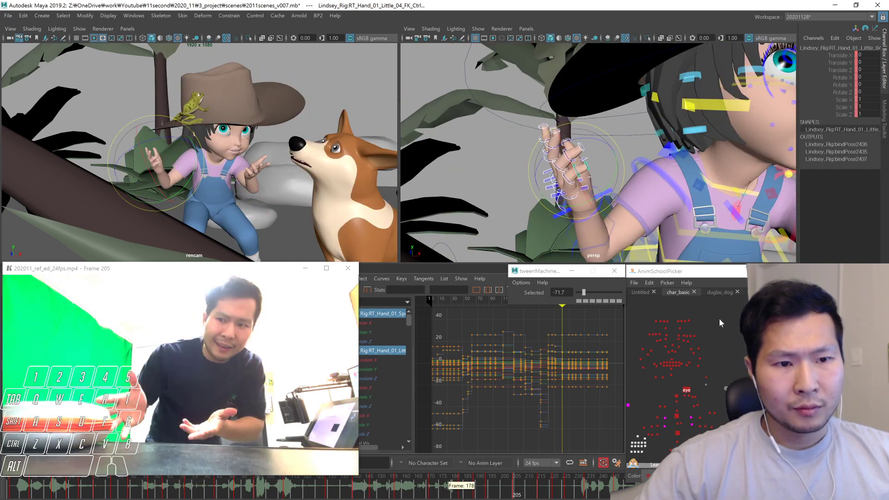
key(comma)
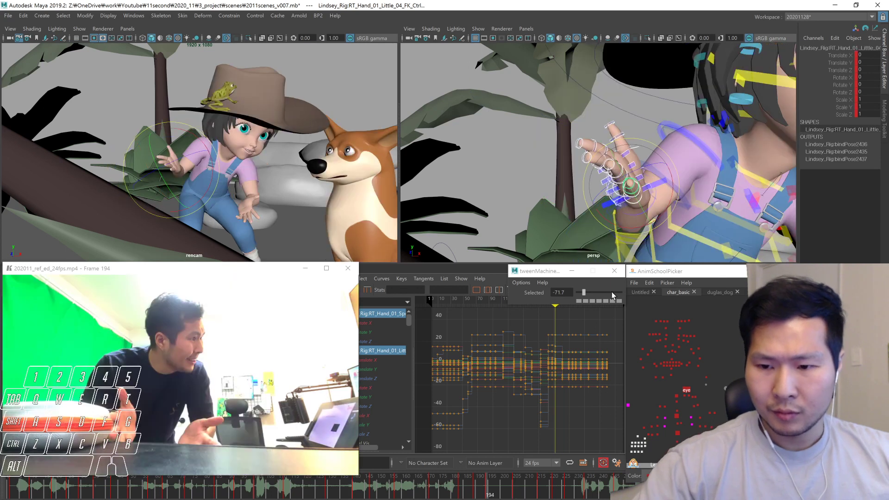
drag(584, 292, 651, 288)
Around frame 189, tween the right spread and finger controls toward the next key with a value of 81.5 and check the following poses
key(comma)
key(comma)
key(comma)
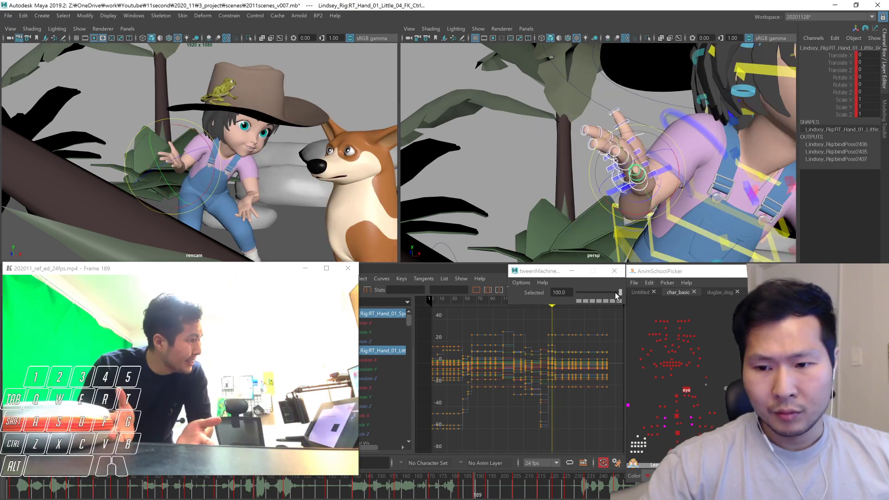
key(alt+v)
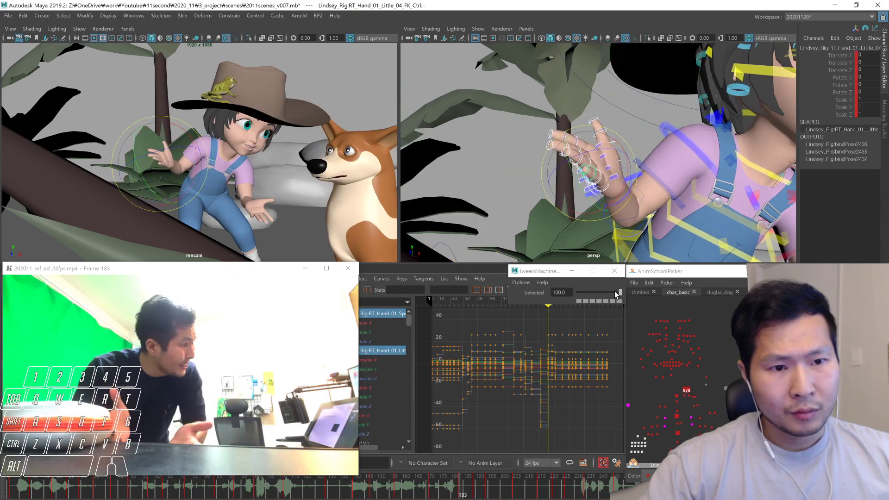
mouse_move(615, 294)
mouse_down()
mouse_move(552, 307)
mouse_move(584, 294)
mouse_move(616, 296)
mouse_up()
key(period)
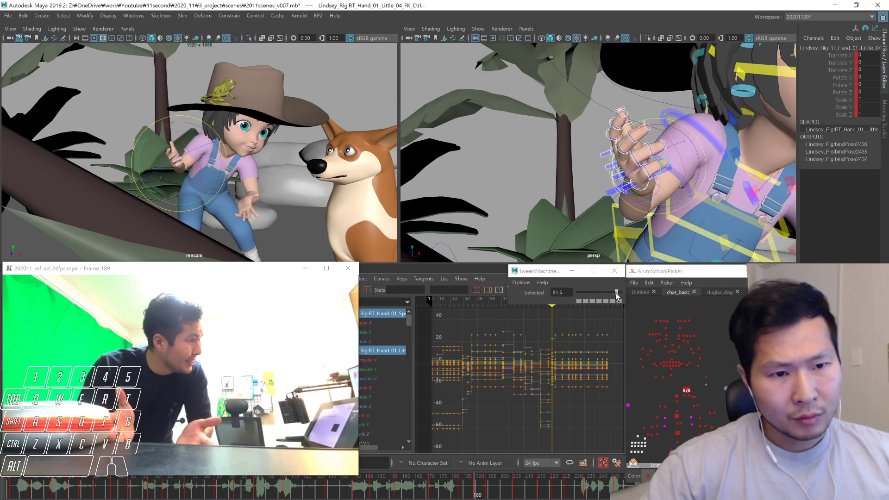
key(period)
key(period)
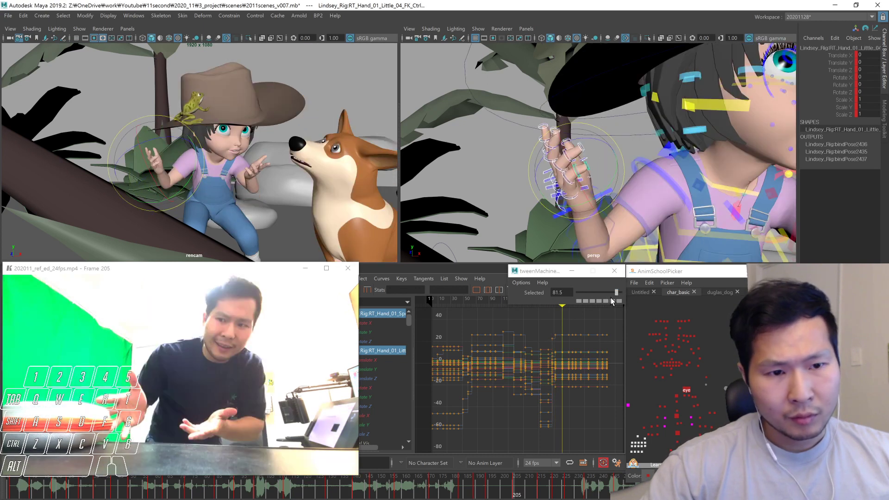
At frame 205, tween the right spread and finger controls fully to the next key with a value of 100 and play back the hand motion
click(618, 301)
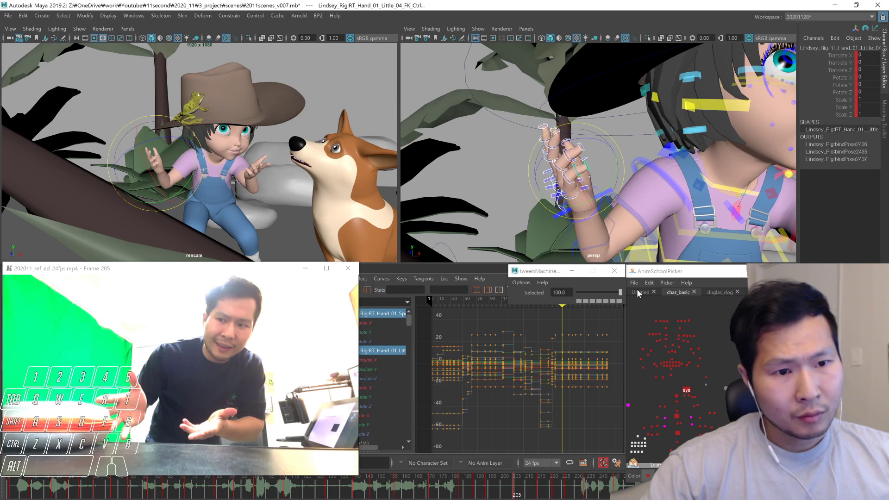
key(comma)
key(comma)
drag(396, 491, 262, 494)
key(alt+v)
key(alt+v)
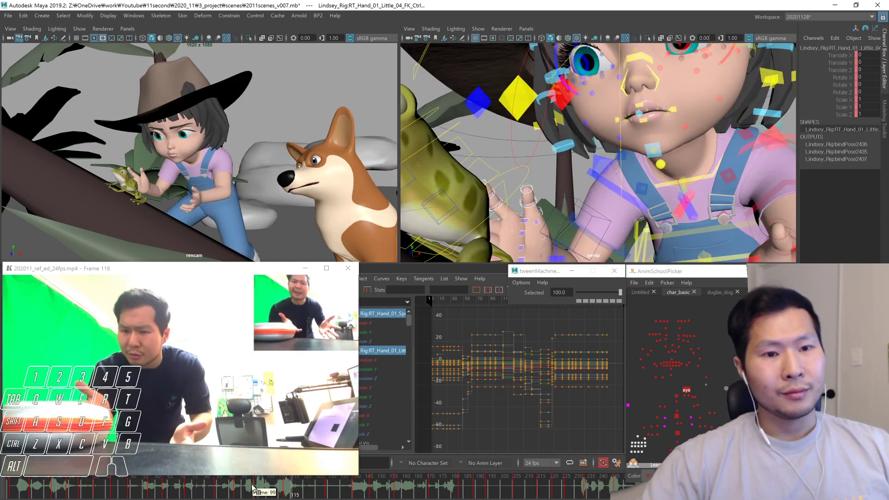
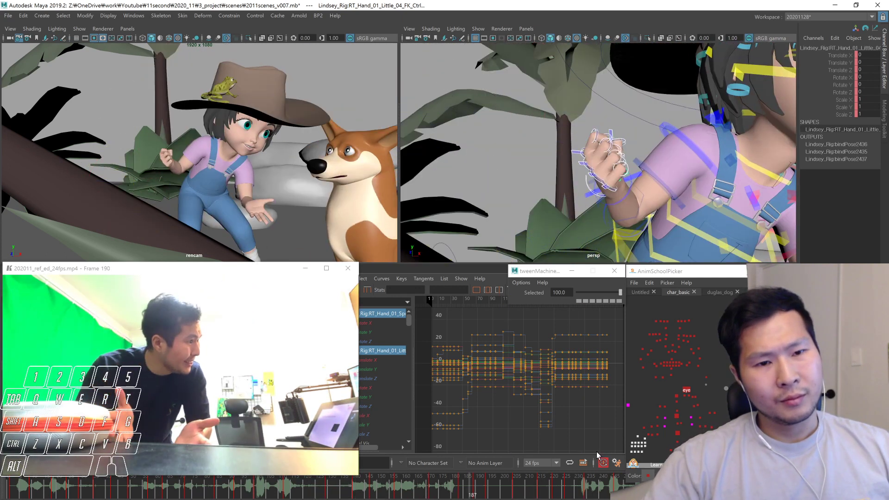
Replay the shot from an earlier frame and examine the right hand poses around frames 157 to 183
key(alt+v)
drag(404, 480, 200, 480)
key(alt+v)
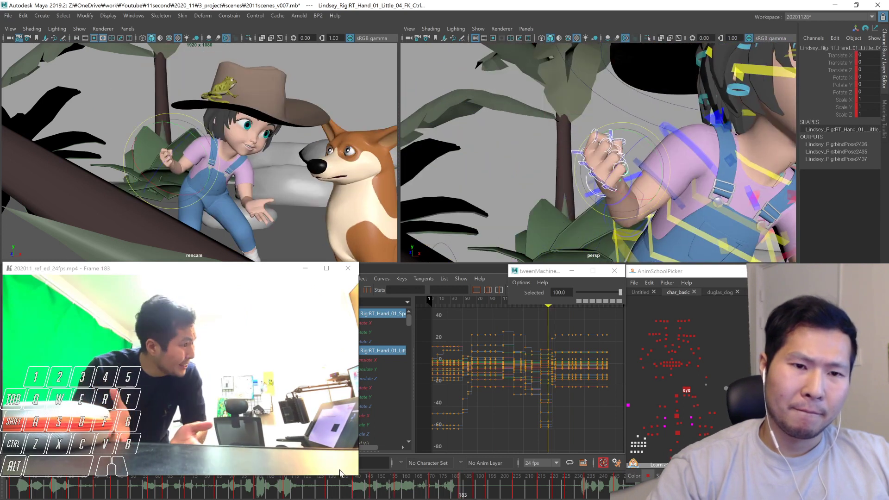
key(comma)
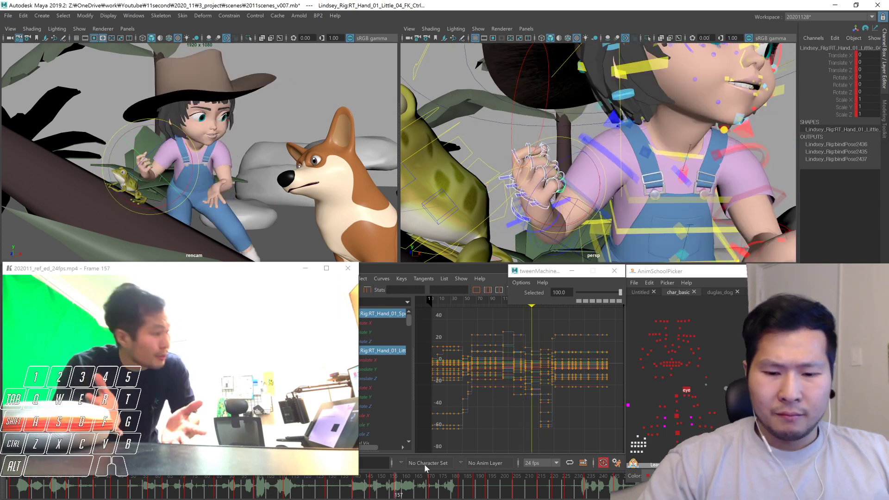
click(250, 491)
key(alt+v)
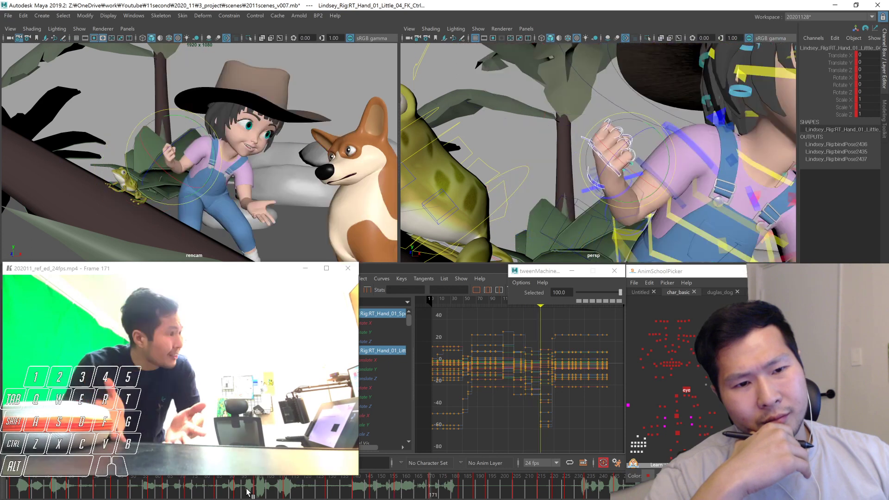
Copy the right spread and finger pose from frame 147 onto frame 171
click(645, 439)
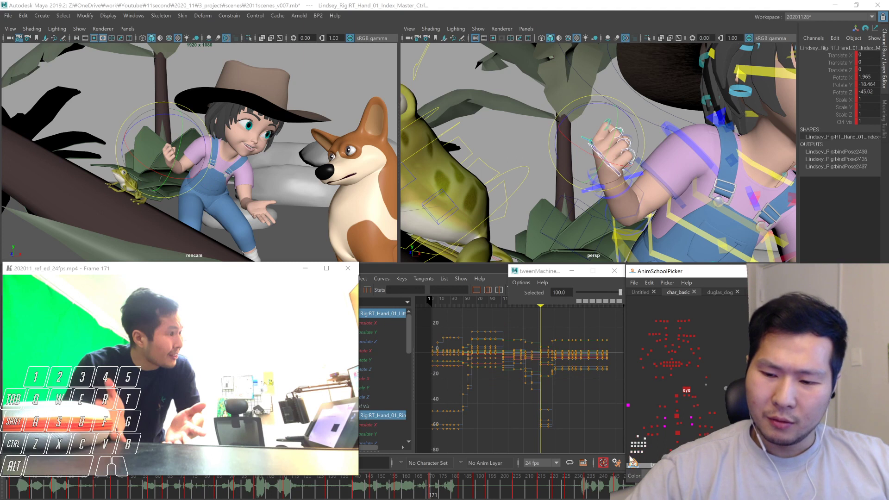
key(comma)
key(comma)
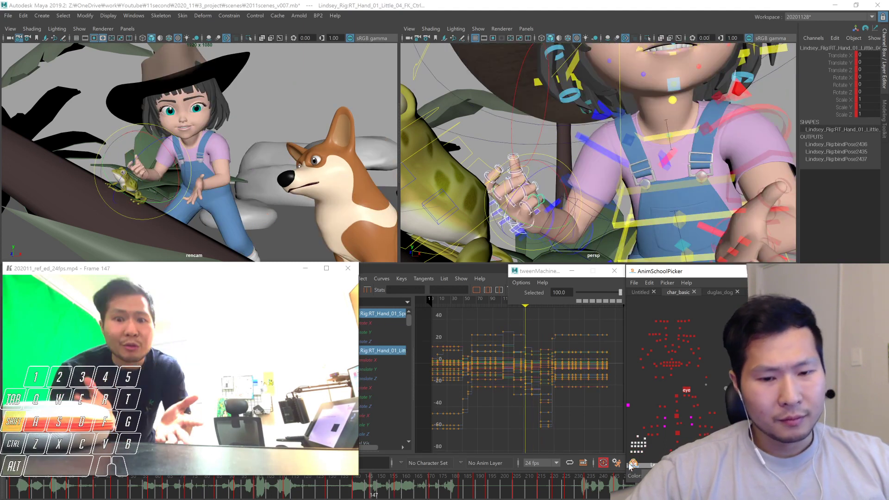
key(period)
key(period)
key(shift+v)
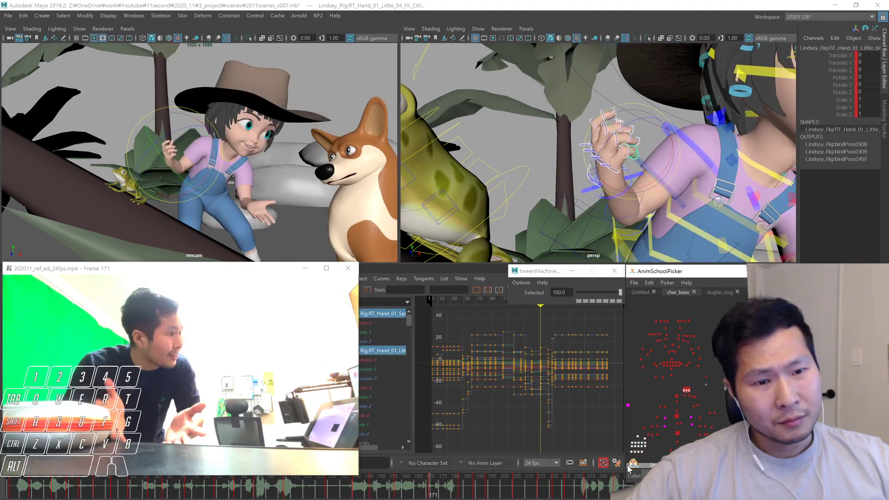
Examine the right finger poses at frames 171, 183 and 189 by stepping between keys and playing back the section
key(period)
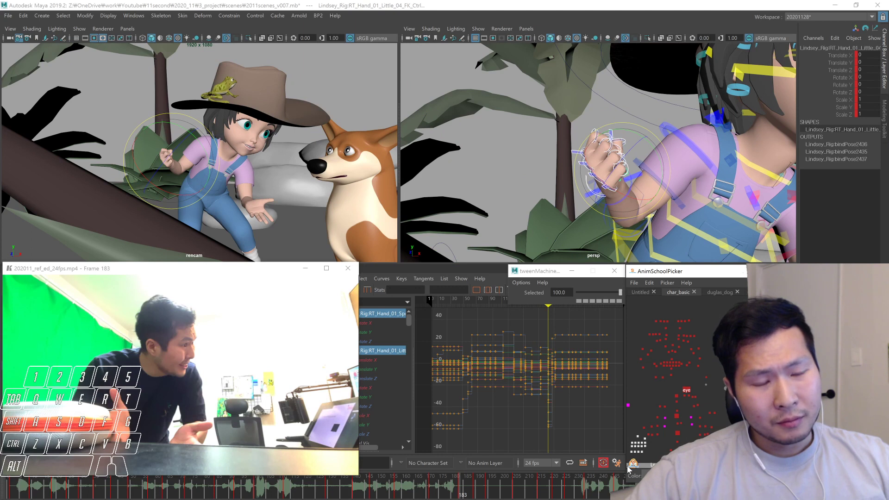
key(period)
key(comma)
key(comma)
key(alt+v)
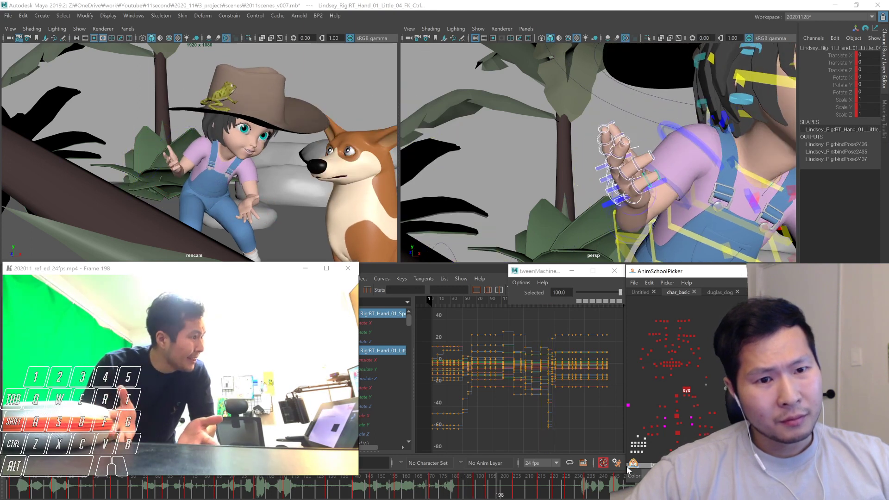
key(alt+v)
drag(443, 485, 460, 494)
key(2)
key(1)
key(1)
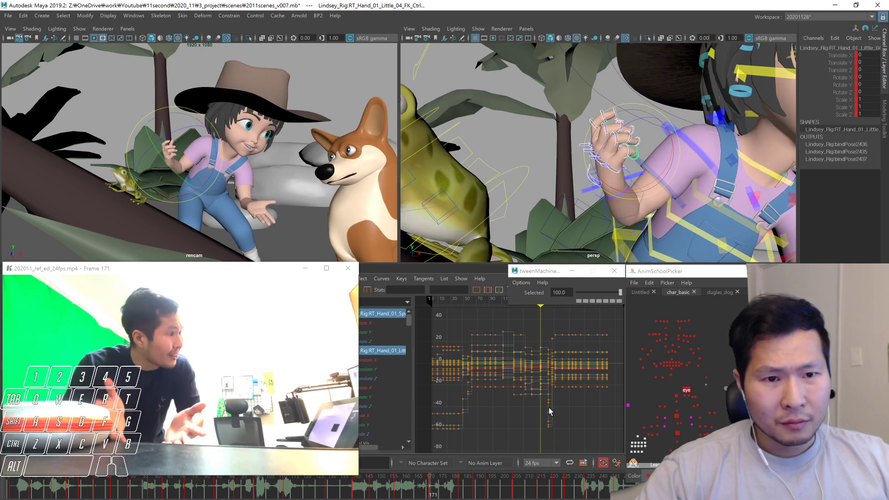
At frame 183, tween the right spread and finger controls toward the previous key with a value of -93.5 and compare with frame 171
key(period)
key(period)
key(period)
key(period)
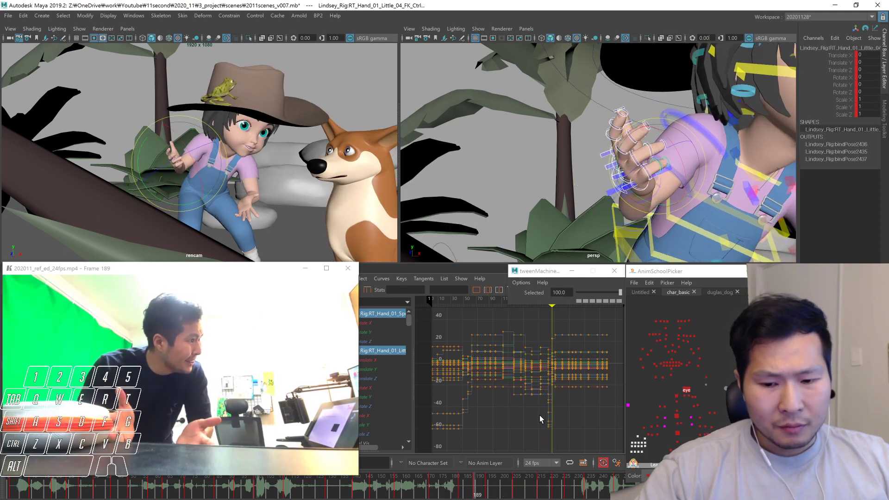
key(comma)
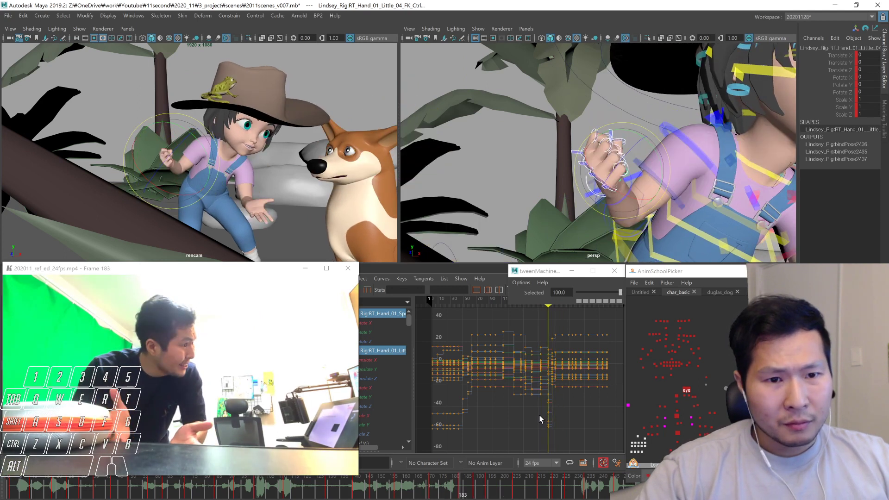
click(578, 292)
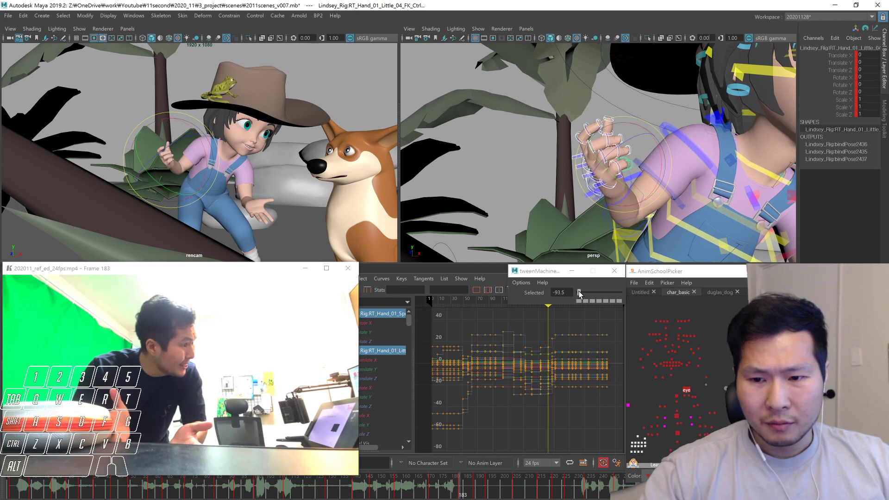
key(1)
key(2)
key(comma)
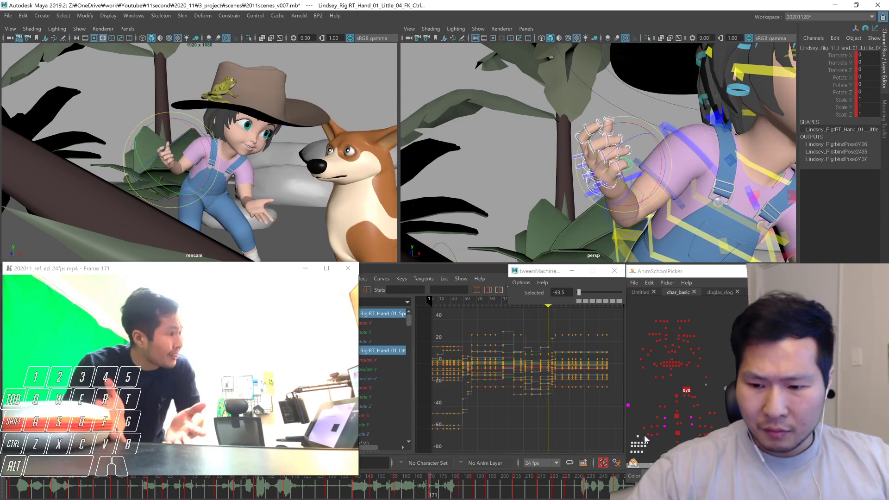
At frame 183, tween the right wrist control toward the previous key with a value of -76.1 and compare with frame 189
click(655, 433)
drag(579, 292, 578, 293)
key(2)
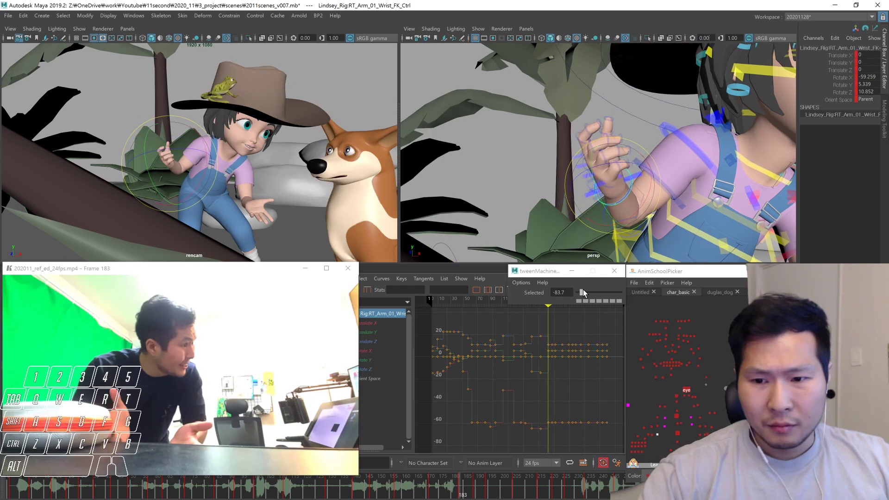
click(583, 292)
key(1)
key(period)
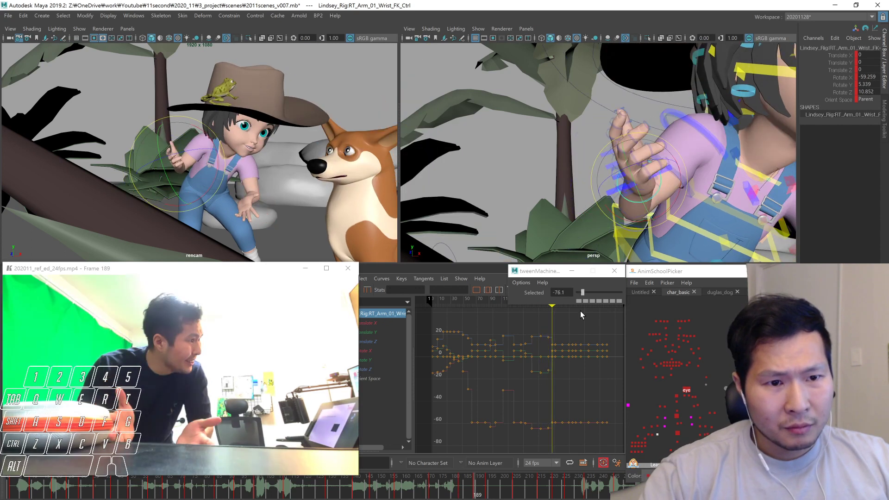
Play back the right wrist motion from about frame 176 and scrub to frame 194 to examine the pose
key(2)
click(448, 484)
key(alt+v)
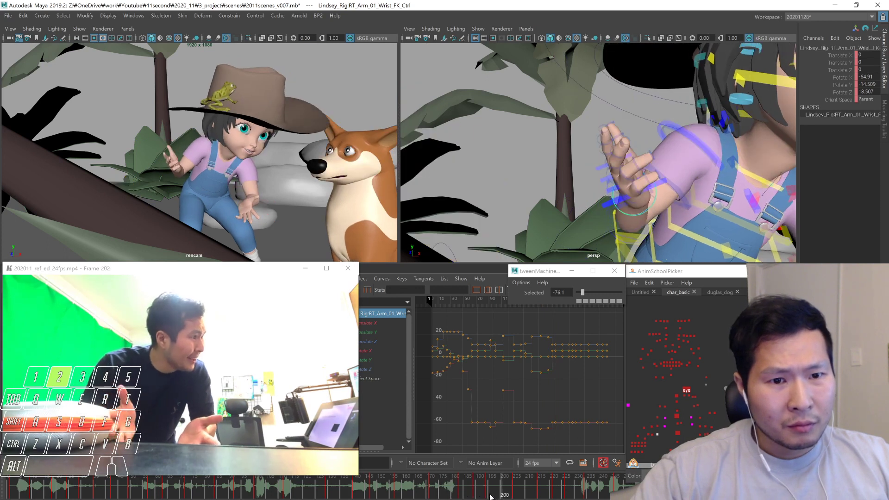
key(alt+v)
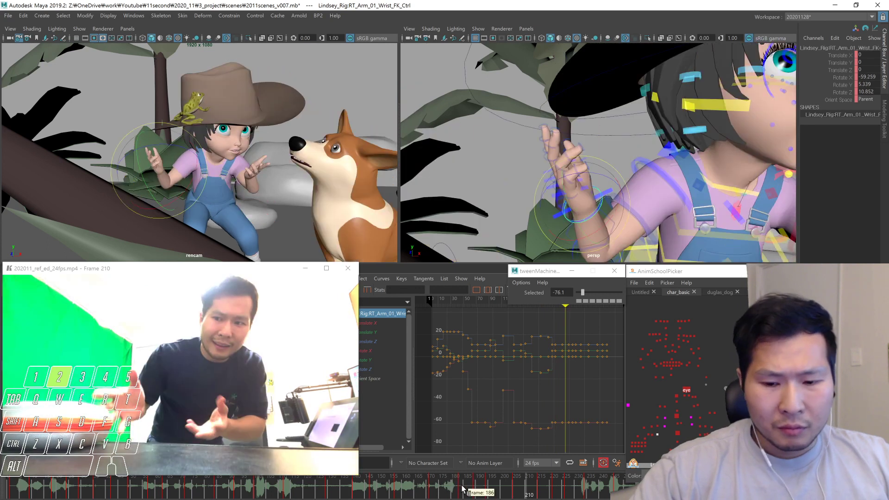
click(444, 493)
key(alt+v)
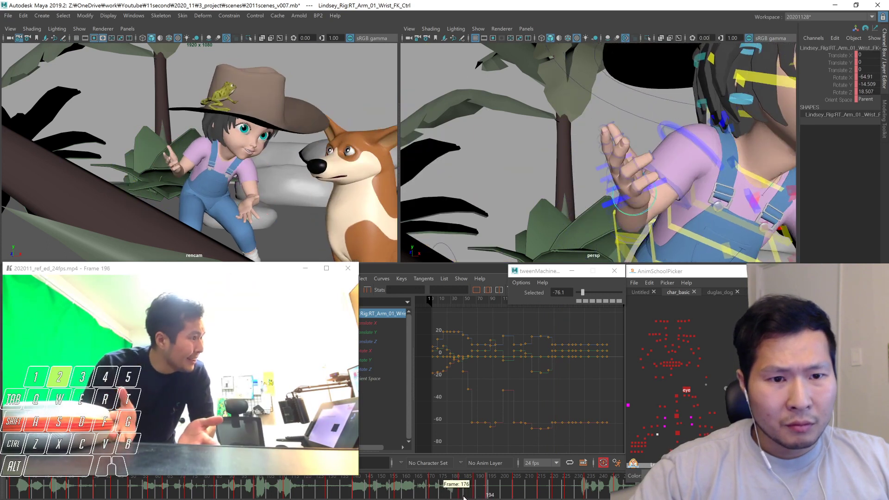
drag(464, 496, 489, 492)
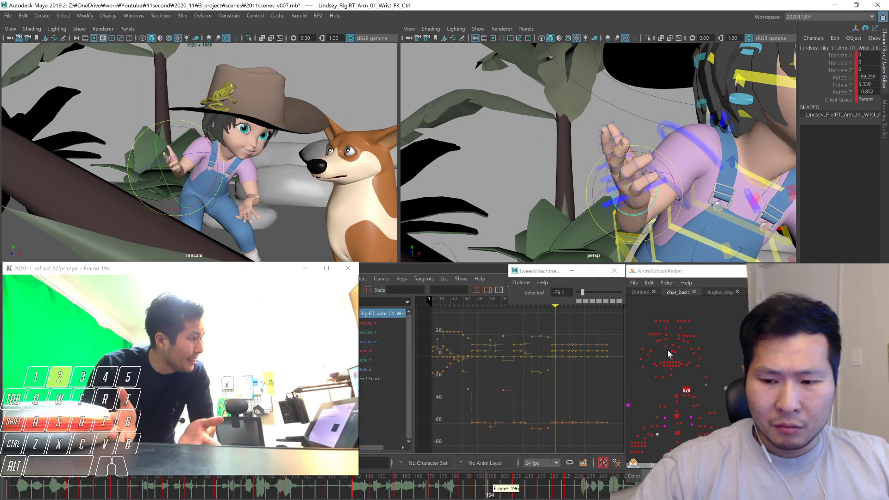
Rotate the girl's right wrist at frames 189, 194 and 205 to open the hand gesture, comparing it with the neighbouring keys
drag(663, 437, 655, 429)
key(1)
key(1)
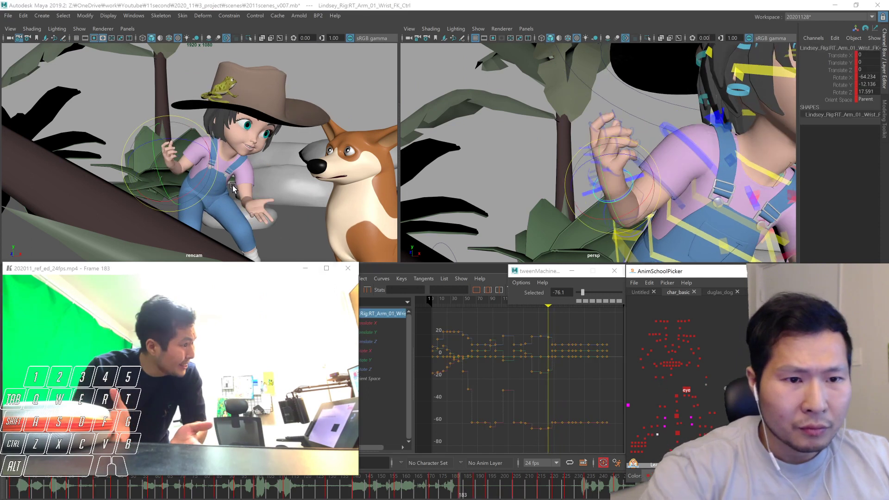
key(2)
click(195, 178)
drag(196, 179, 255, 262)
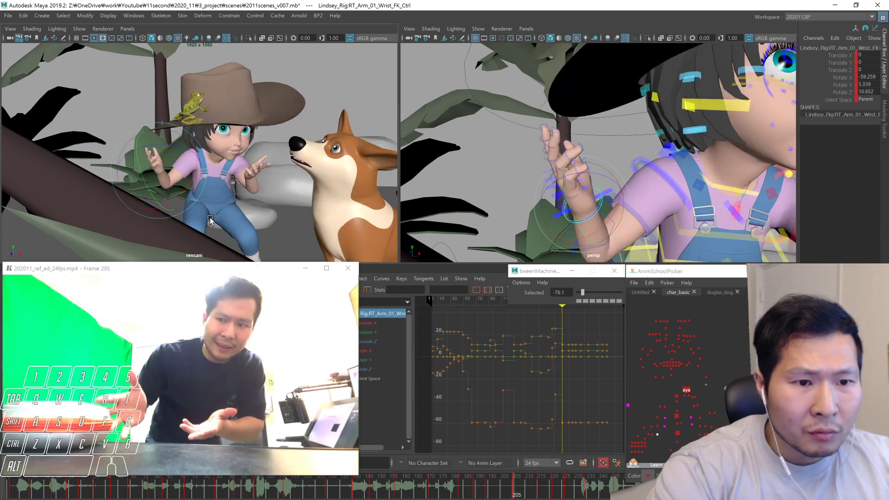
drag(179, 201, 165, 200)
key(period)
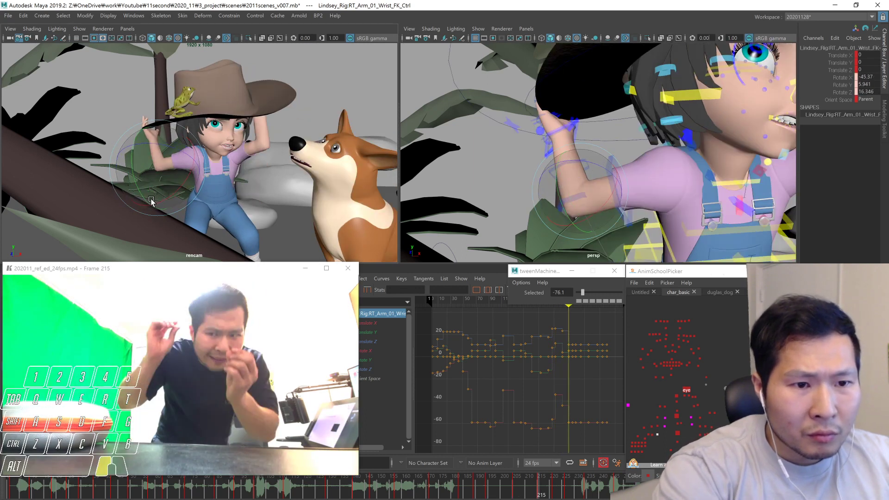
key(1)
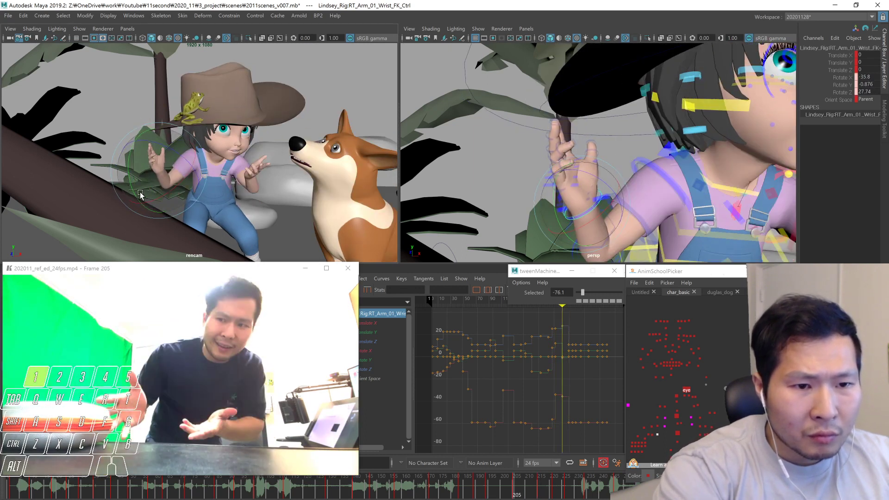
key(1)
key(1)
key(1)
key(1)
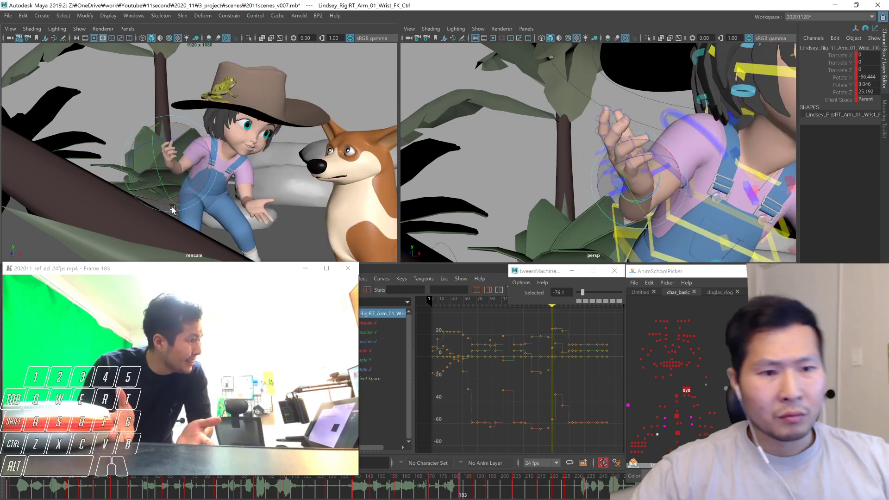
Play back the wrist motion from about frame 147 and examine the right hand pose at frame 171
key(q)
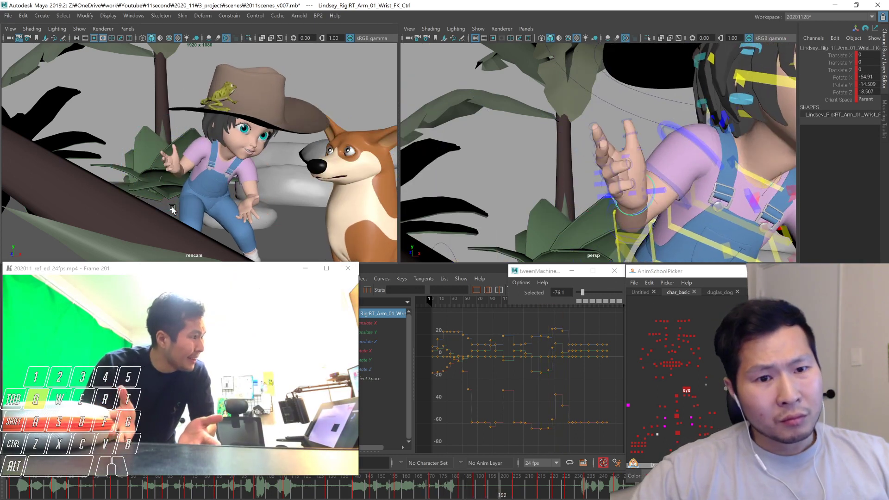
click(375, 488)
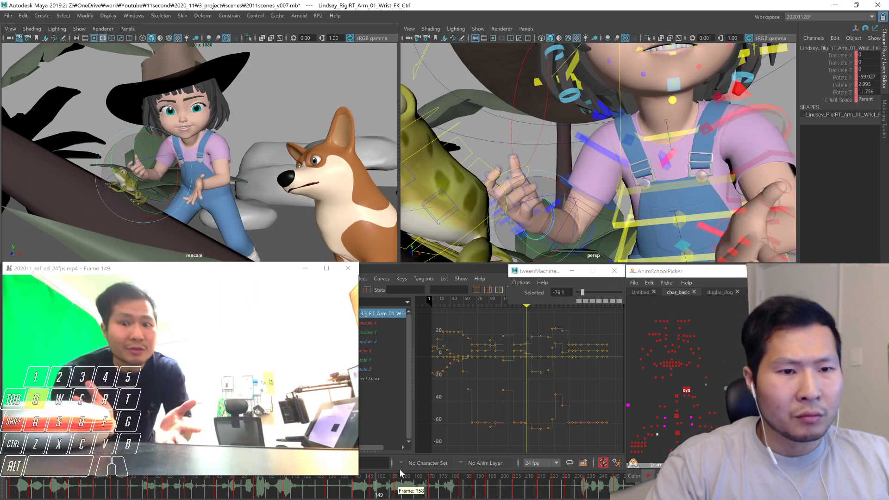
key(q)
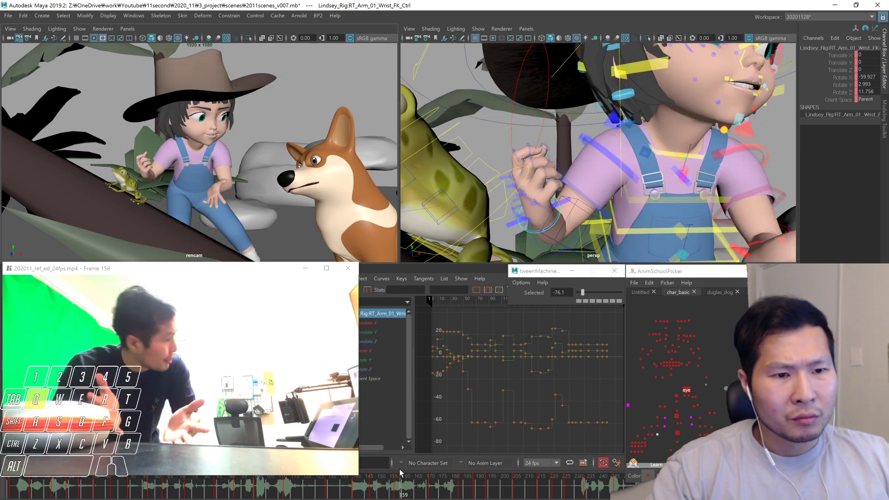
key(q)
key(1)
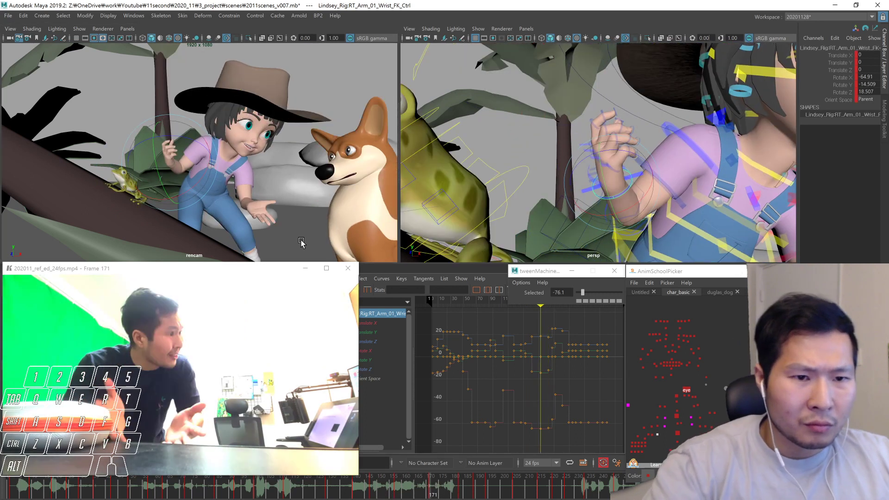
At frame 171, rotate the girl's right wrist so the palm turns outward and the hand tilts away from her body
key(2)
key(1)
key(1)
key(.)
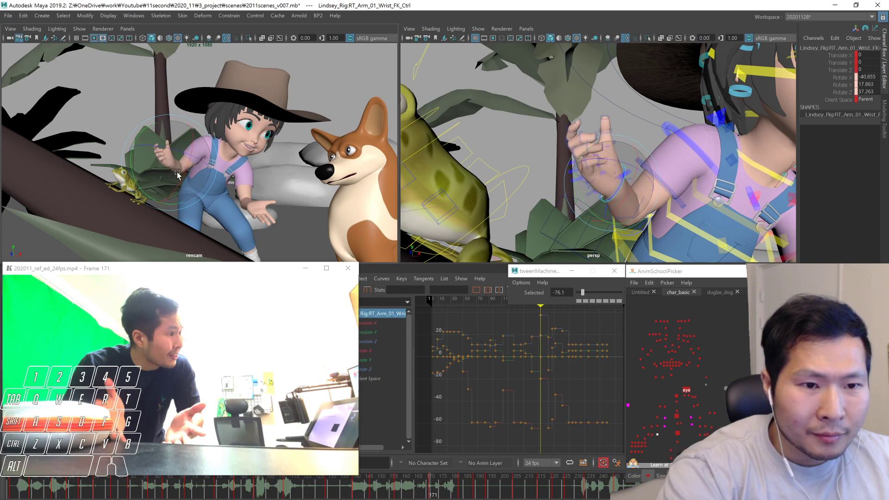
drag(170, 187, 166, 186)
At frame 157, tween the right wrist control toward the next key with a value of 78.3
mouse_move(634, 207)
alt+mouse_down()
mouse_move(611, 211)
mouse_move(633, 214)
alt+mouse_up()
key(comma)
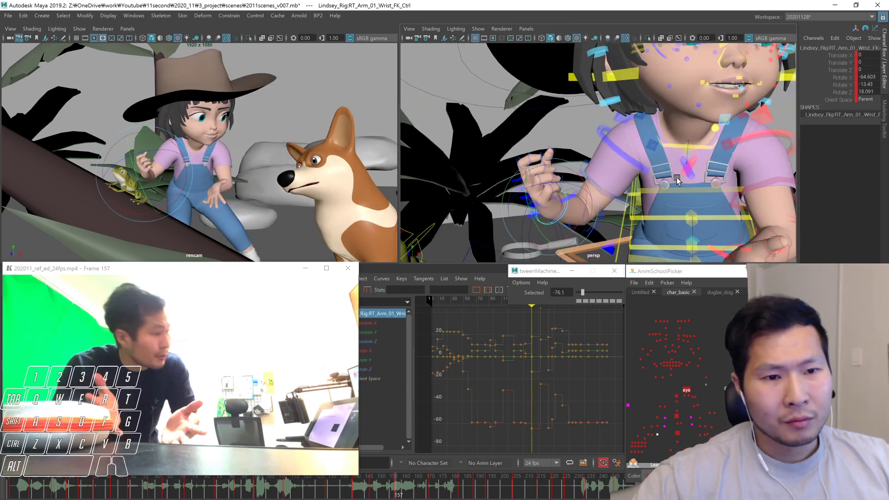
click(615, 293)
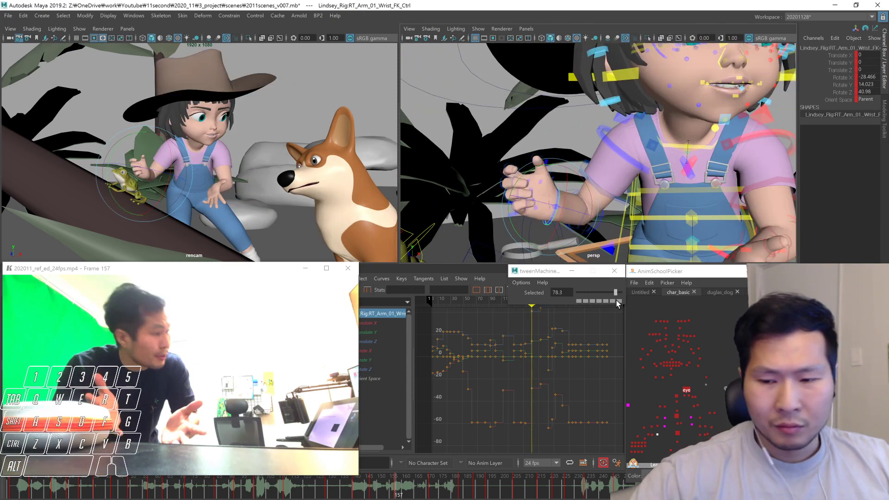
Step back through the wrist keys to frame 129 and forward to frame 147, comparing the right hand poses
key(comma)
key(comma)
key(comma)
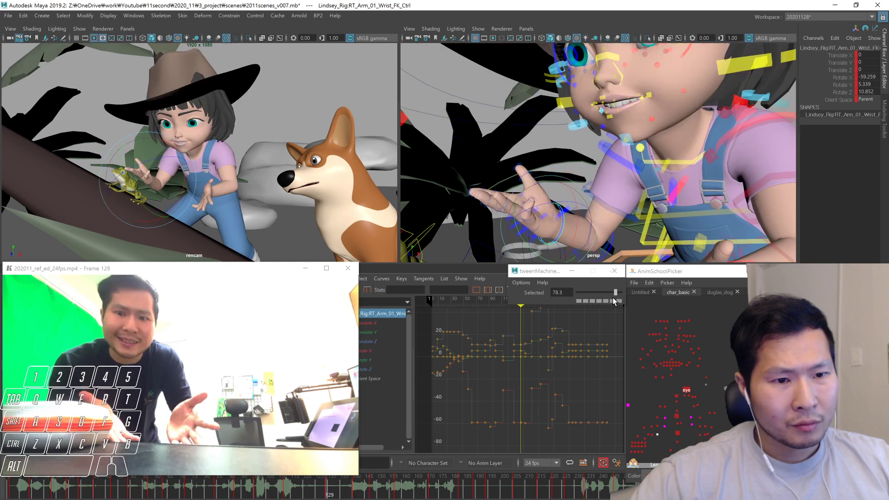
key(.)
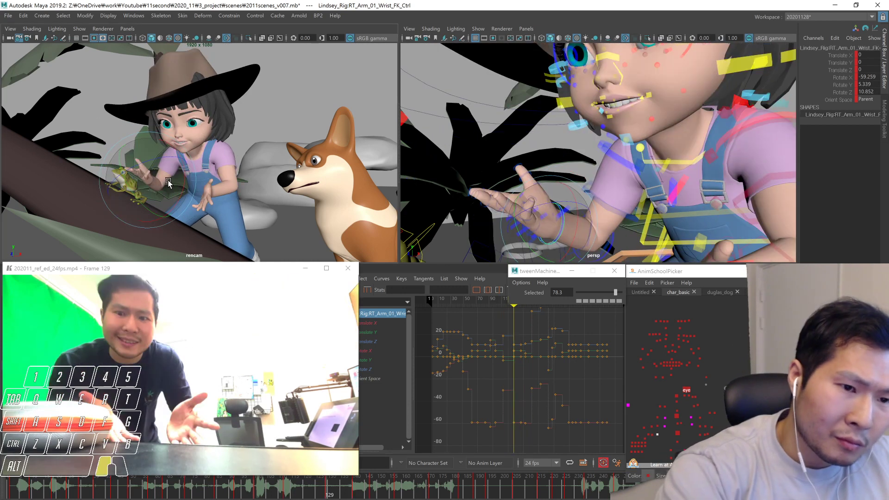
key(.)
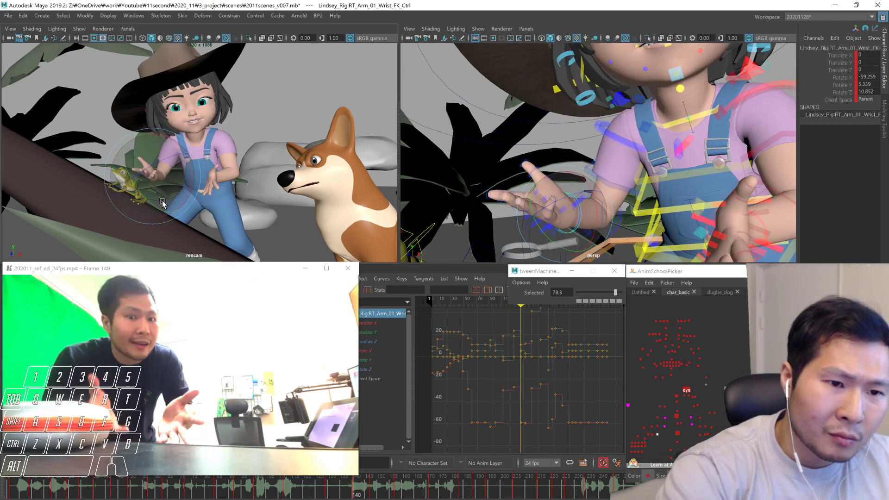
key(.)
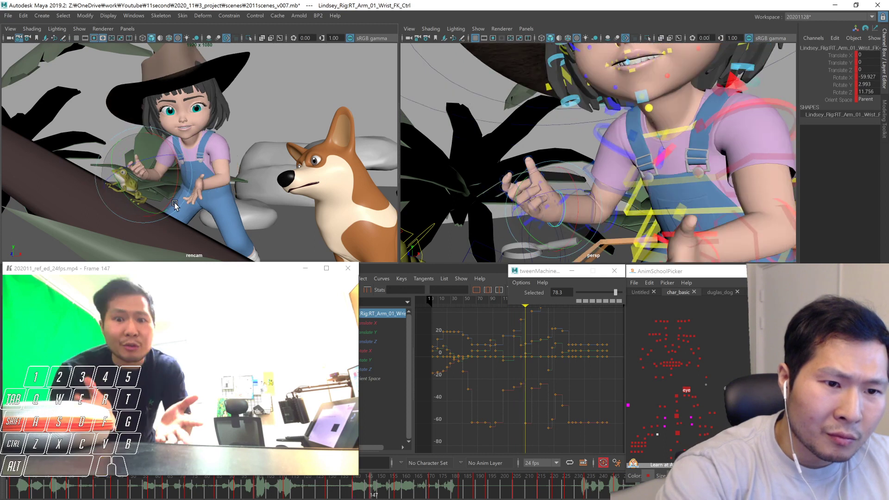
Rotate the character's right wrist control at frame 147 and play back the gesture to check it
drag(153, 197, 154, 200)
key(.)
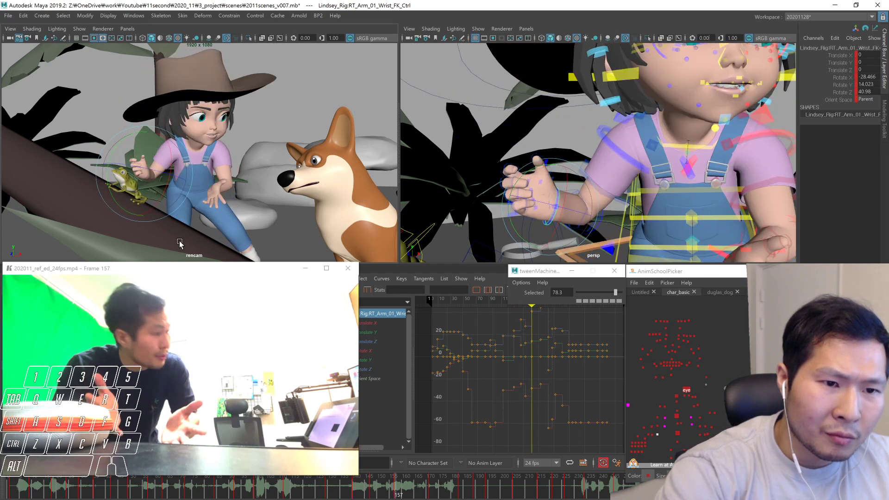
click(283, 495)
key(alt+v)
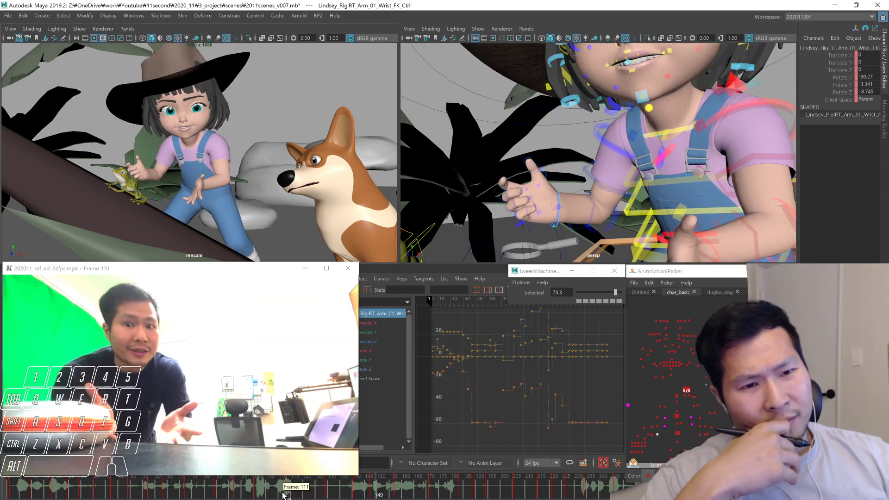
key(alt+v)
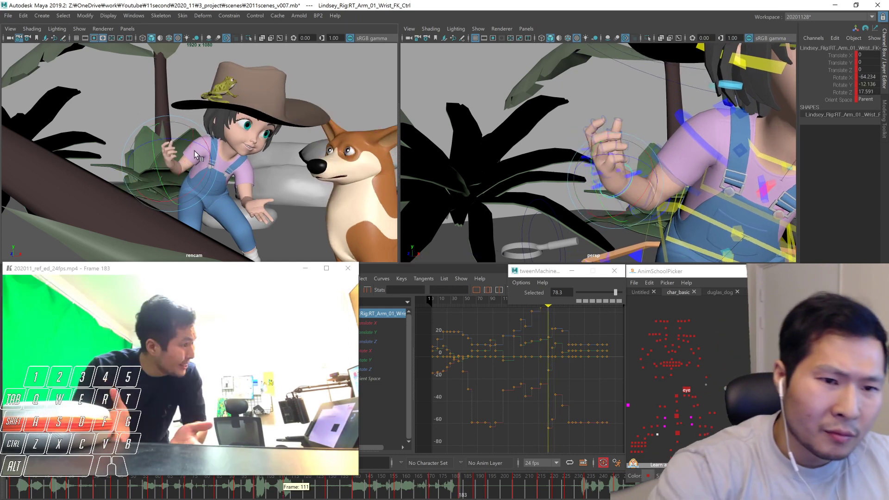
Blend the right wrist at frame 171 to -79.3 with tweenMachine and rotate it at frame 183, comparing neighbouring key poses
key(.)
click(582, 292)
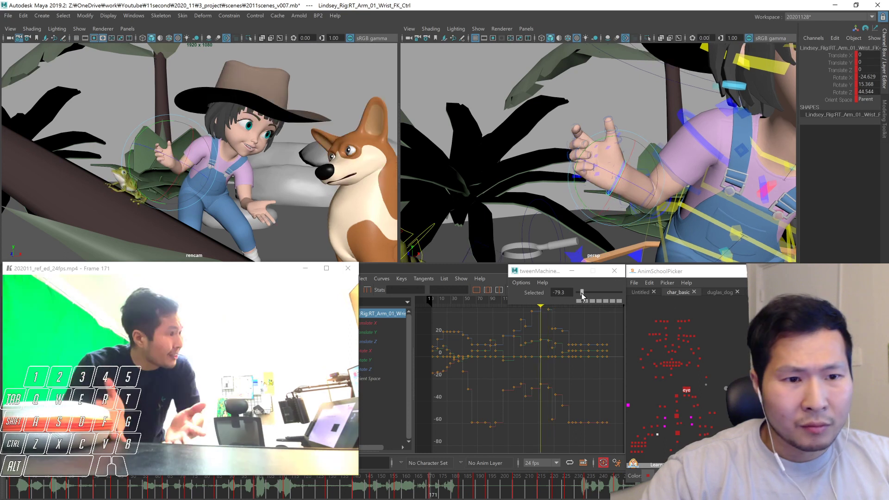
drag(195, 163, 206, 176)
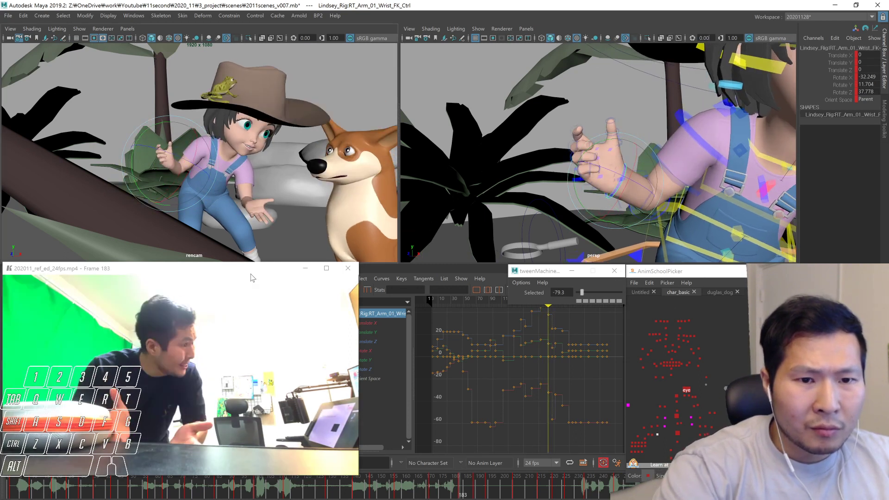
key(comma)
key(period)
key(period)
key(comma)
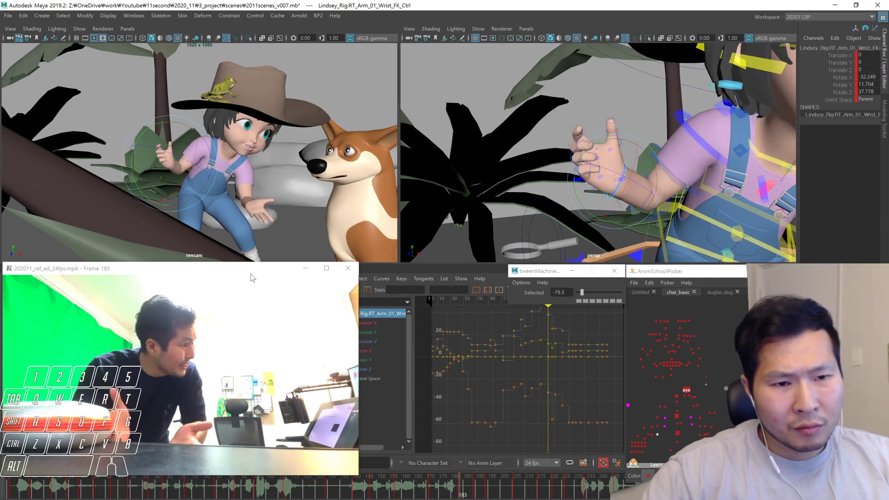
key(period)
key(period)
key(comma)
Rotate the right wrist at frame 194 to open the palm, checking it against the neighbouring key poses
mouse_move(171, 186)
mouse_down()
mouse_move(187, 180)
mouse_move(174, 185)
mouse_up()
alt+drag(657, 199, 611, 230)
key(comma)
key(period)
key(period)
drag(213, 161, 198, 199)
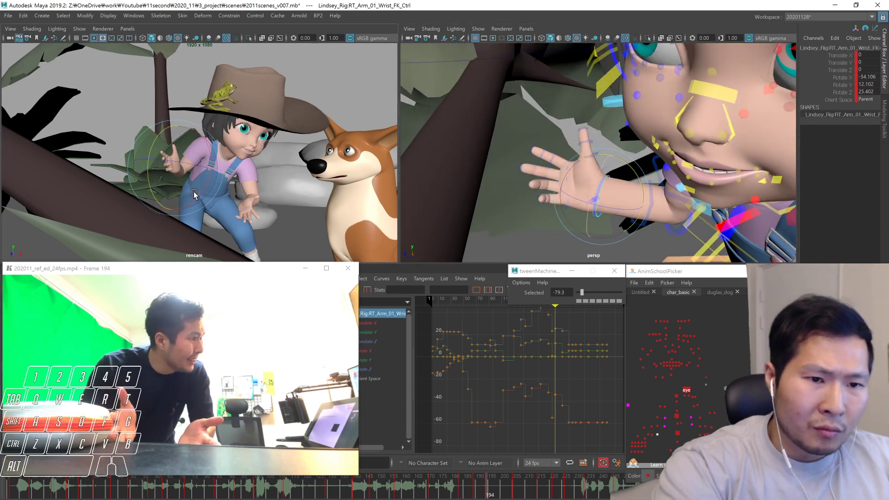
key(period)
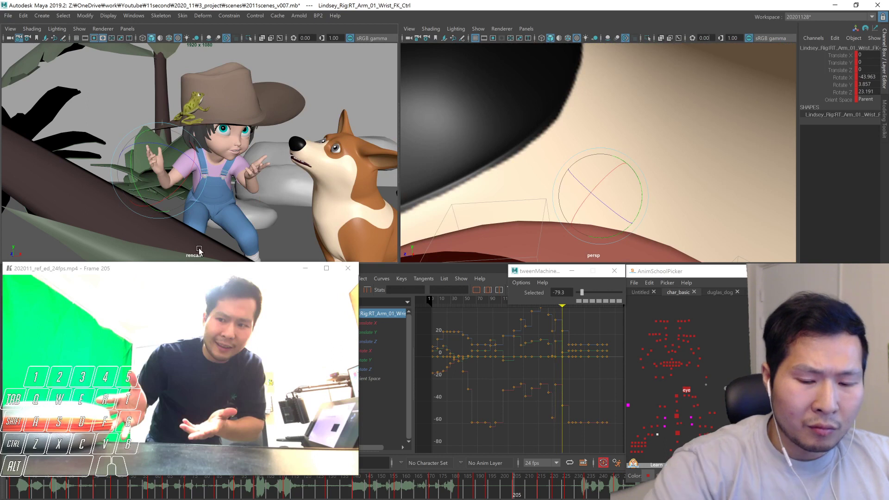
Play the shot and step through its keys to review the right wrist's motion across the arm gesture
click(276, 496)
key(alt+v)
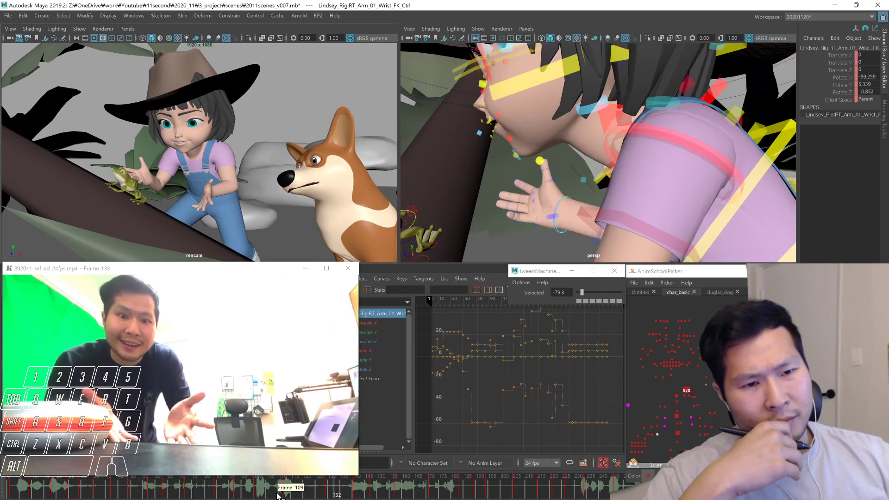
key(period)
key(period)
key(period)
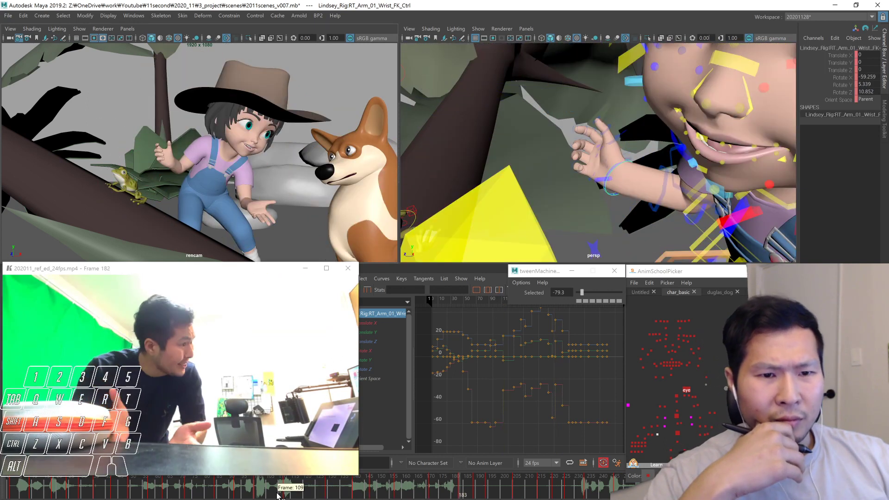
key(period)
key(period)
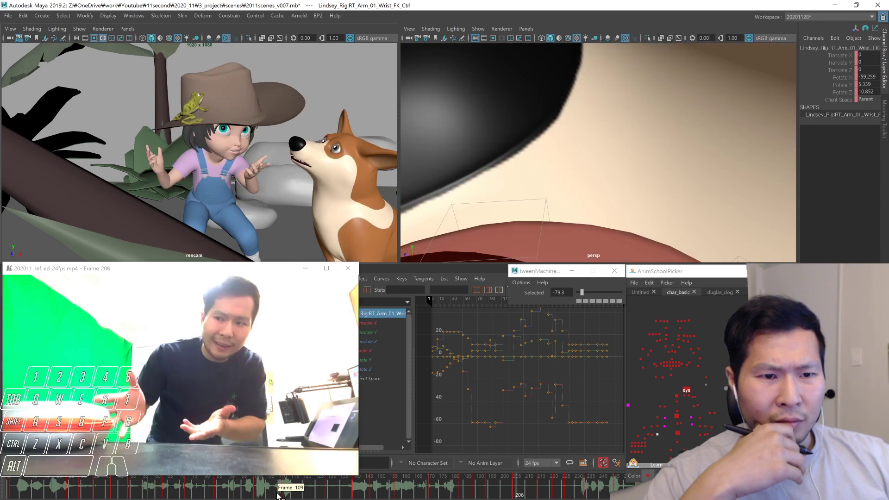
key(alt+v)
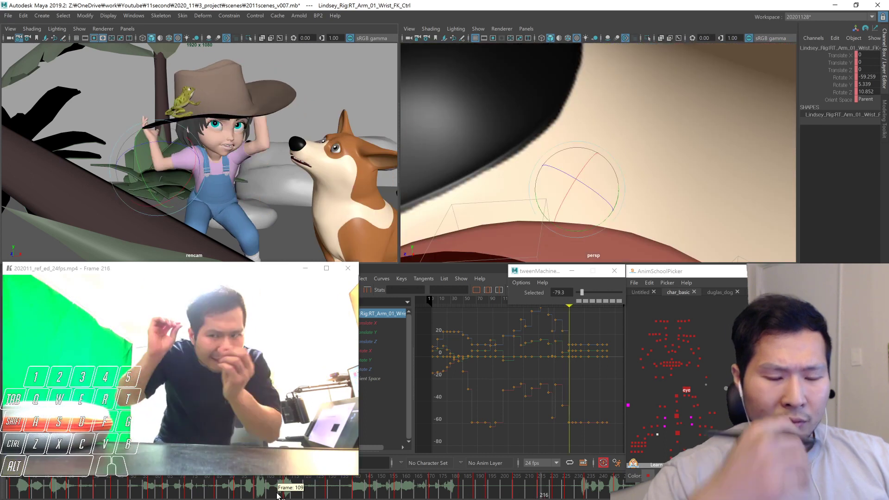
click(242, 494)
key(alt+v)
key(alt+v)
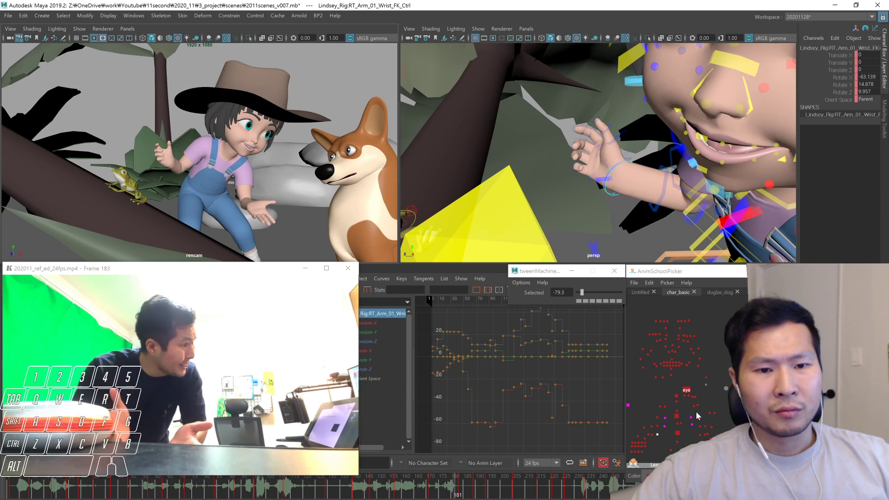
At frame 157, rotate the right index finger's master control to about -5.1, -14.7, -6.9 and adjust the middle finger's master control
drag(322, 494, 397, 477)
click(648, 449)
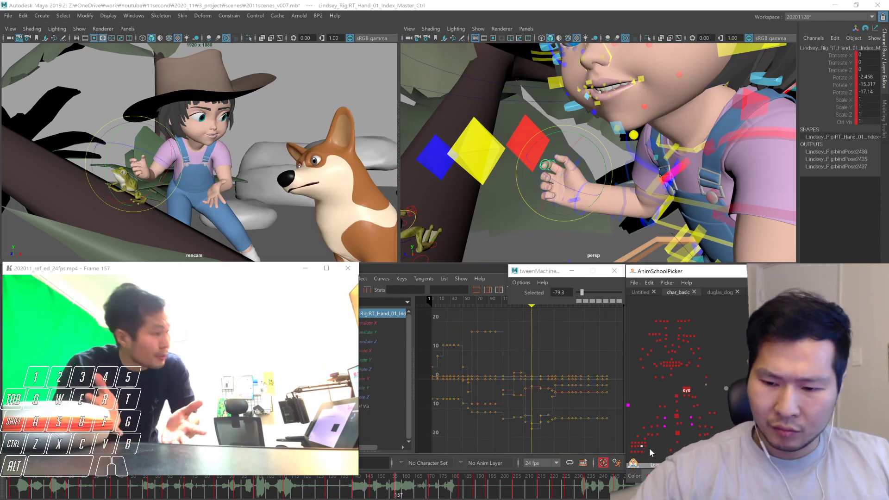
key(1)
key(2)
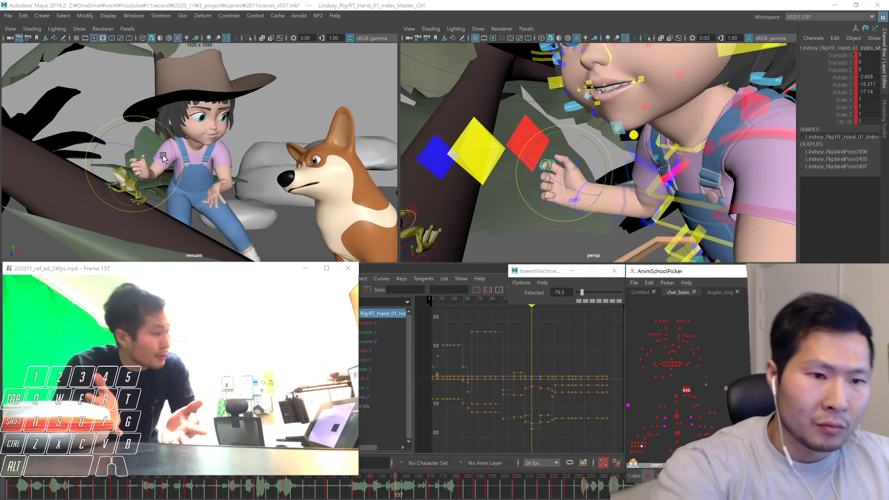
mouse_move(159, 155)
mouse_down()
mouse_move(148, 150)
mouse_move(172, 154)
mouse_up()
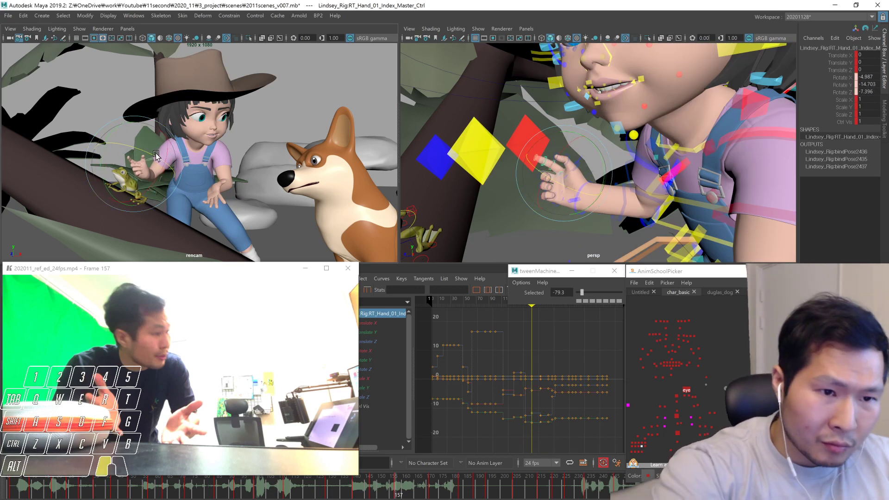
click(641, 443)
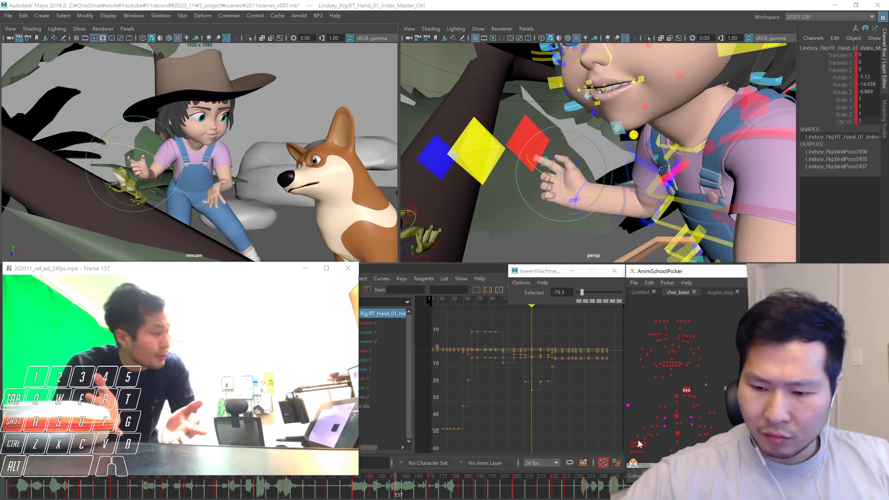
drag(157, 155, 148, 155)
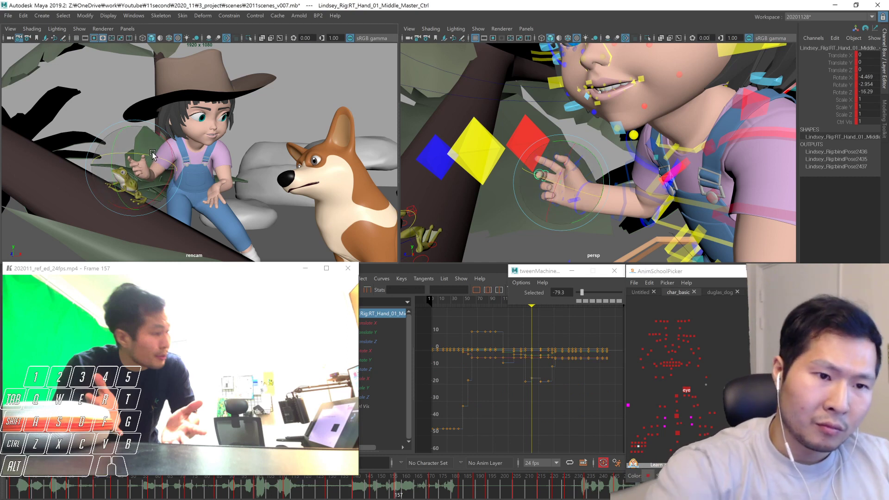
Blend the right index and middle finger master controls at frame 147 to 82.6 with tweenMachine and compare neighbouring key poses
shift+click(641, 444)
key(comma)
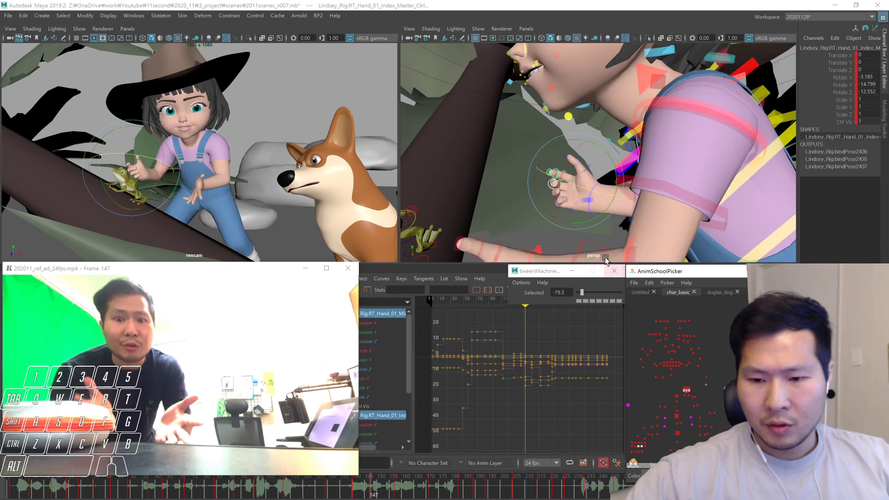
drag(582, 293, 615, 294)
key(comma)
key(comma)
key(period)
key(period)
key(comma)
key(comma)
key(period)
Blend all right-hand finger controls, including the spread control, at frame 140 to 4.3 with tweenMachine
drag(647, 437, 625, 462)
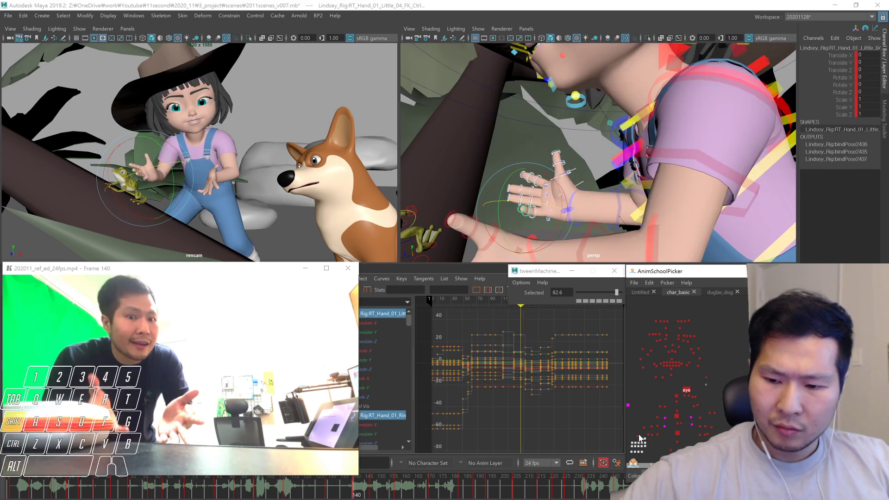
shift+click(637, 436)
drag(618, 295, 601, 299)
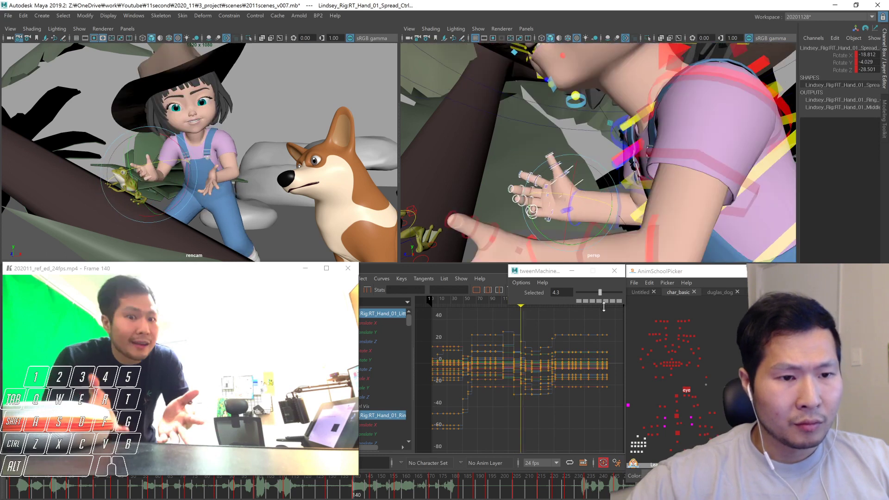
Blend the right index and middle finger master controls with tweenMachine to -97.8 at frame 157 and -65.2 at frame 171
click(643, 447)
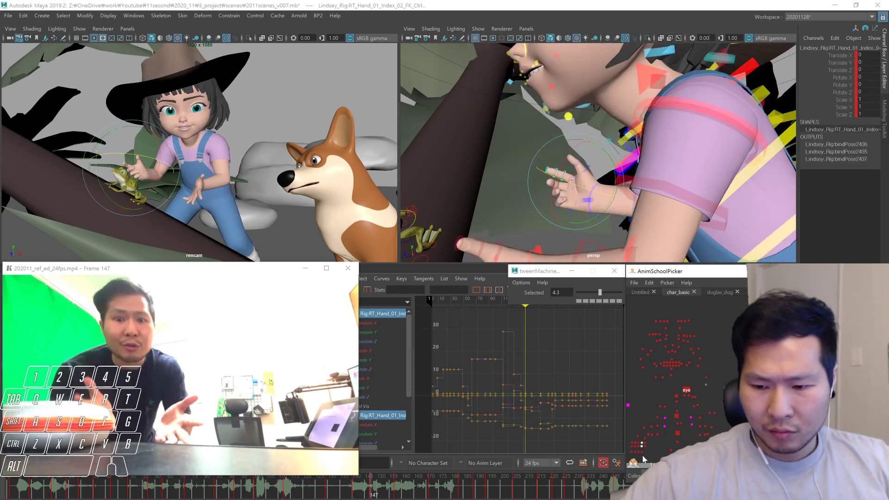
click(641, 447)
shift+click(638, 446)
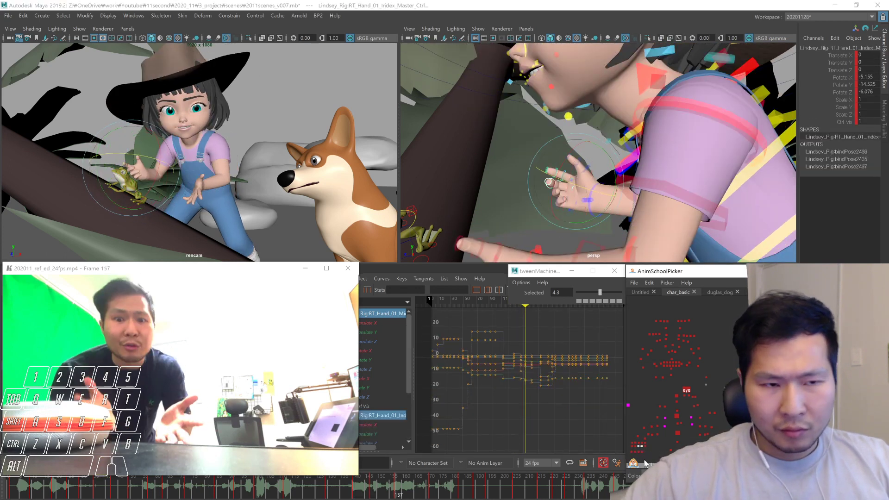
key(2)
key(2)
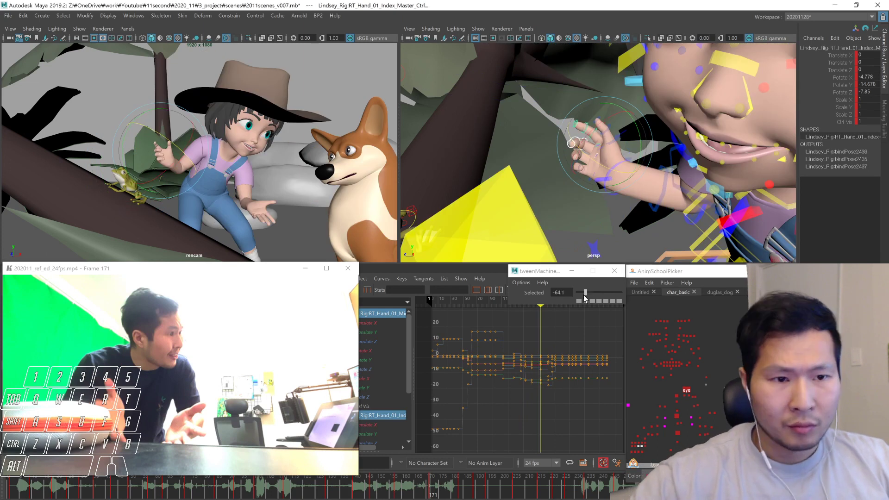
drag(581, 294, 583, 292)
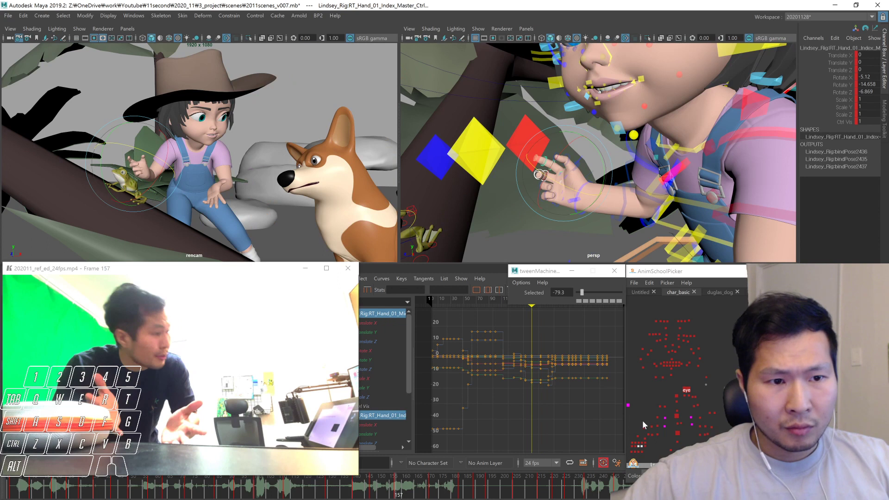
drag(581, 292, 579, 292)
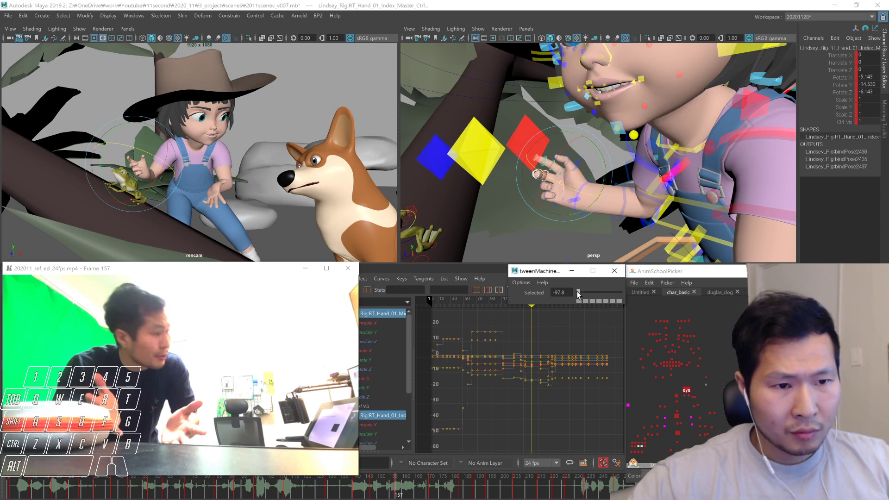
key(.)
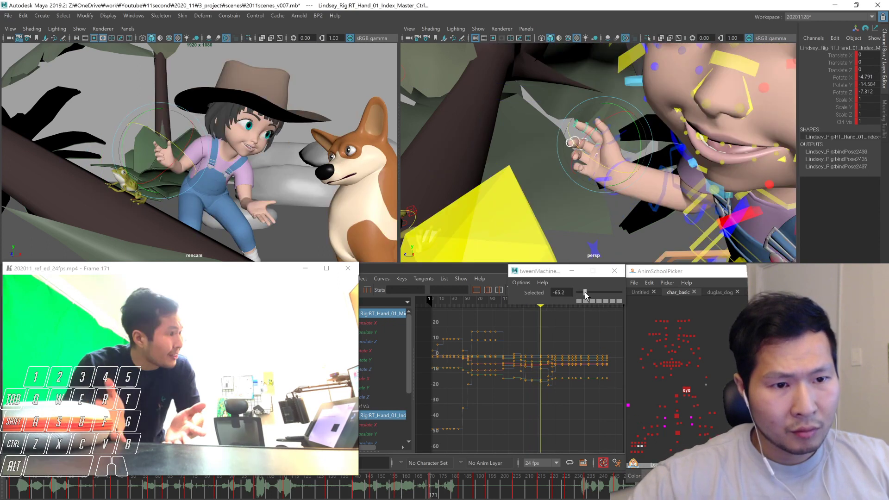
key(.)
key(.)
key(.)
key(.)
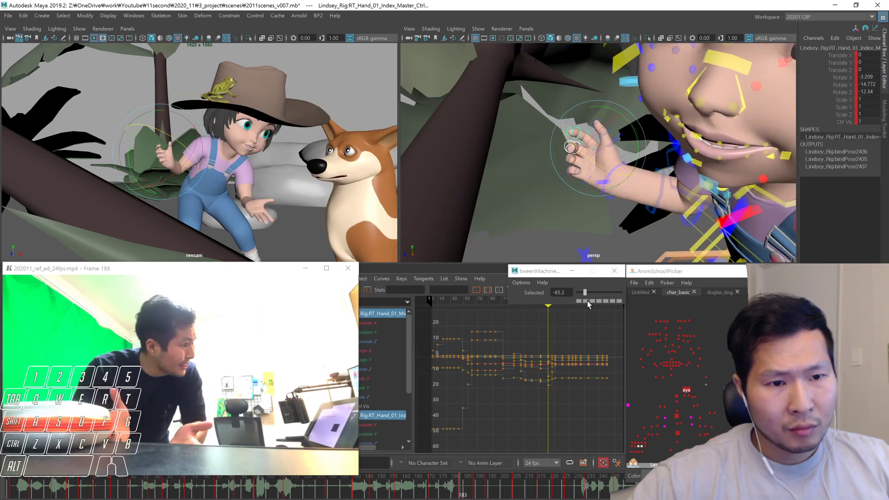
Play and scrub the shot up to frame 147 to review the finger poses during the hand gesture
click(271, 498)
key(comma)
key(comma)
key(comma)
key(comma)
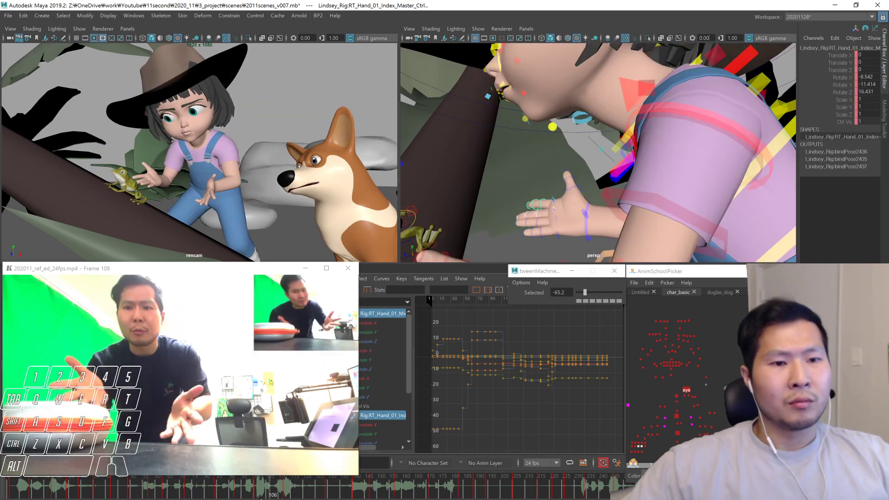
key(alt+v)
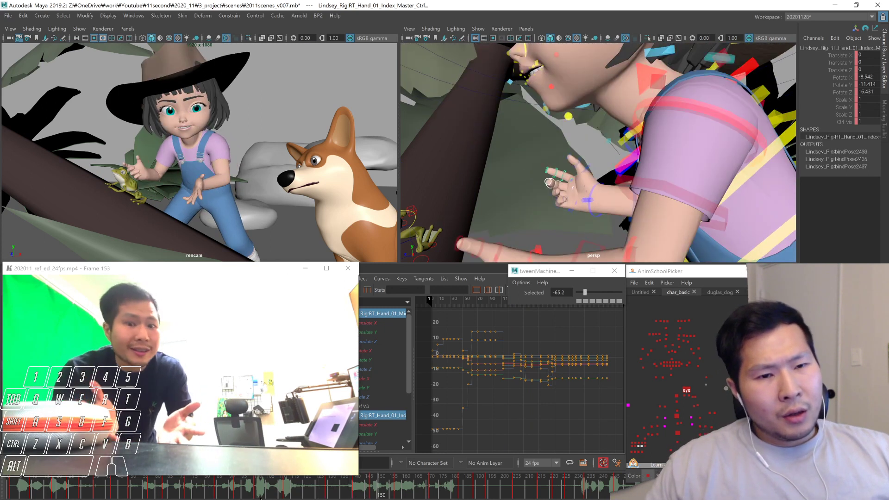
drag(311, 496, 353, 495)
click(376, 493)
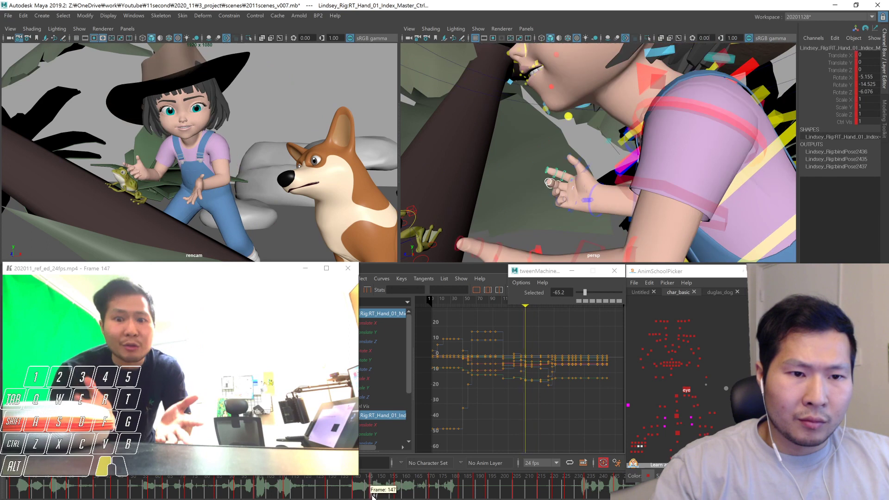
Blend the Torso_01_01 FK control at frame 147 to -64.1 with tweenMachine and compare the neighbouring key poses
click(674, 413)
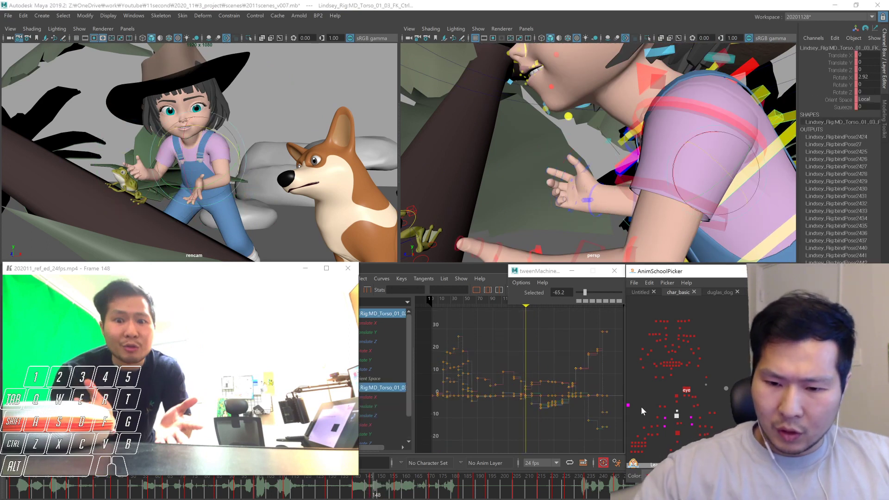
key(comma)
key(comma)
key(period)
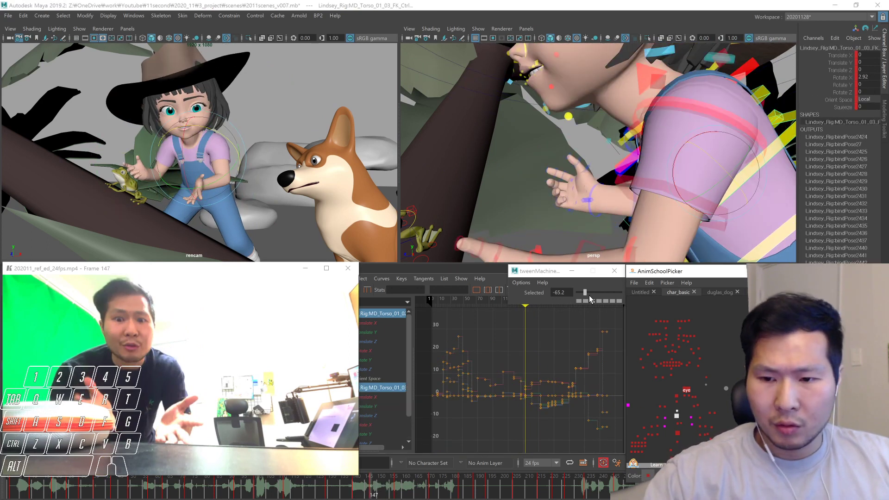
key(2)
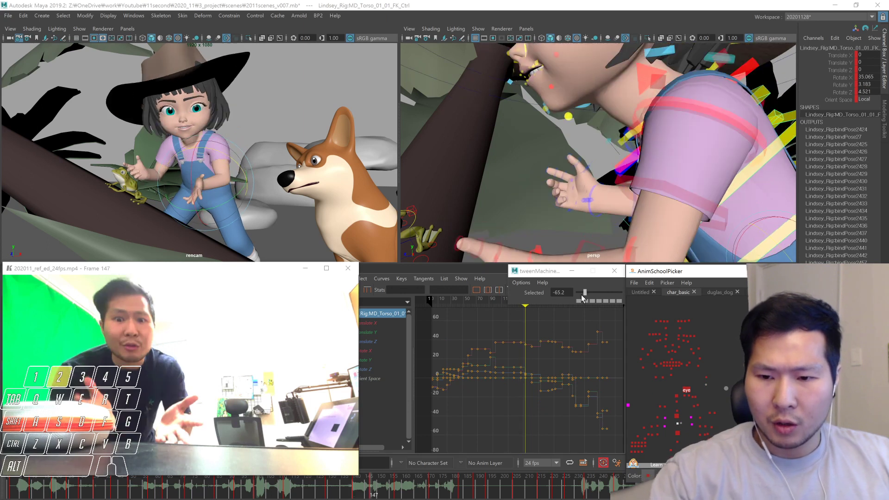
mouse_move(581, 294)
mouse_down()
mouse_move(574, 295)
mouse_move(601, 296)
mouse_move(584, 296)
mouse_up()
key(period)
key(comma)
key(comma)
key(period)
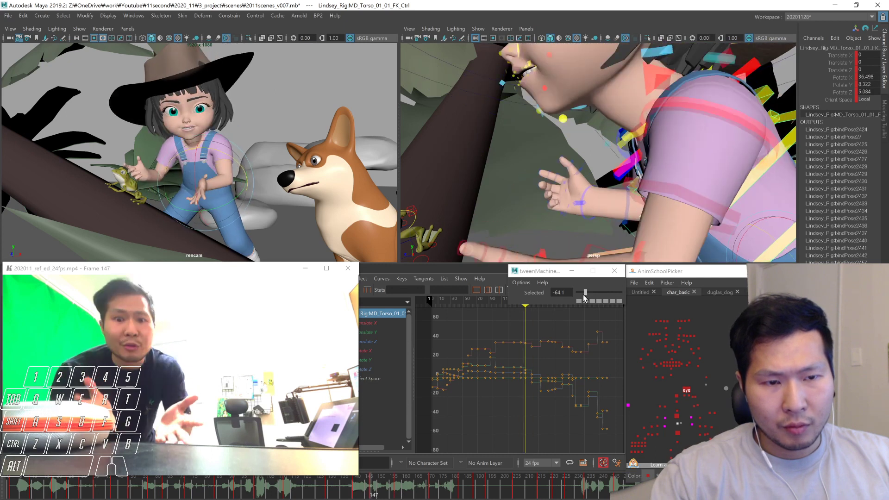
Rotate the Neck_01_02 FK control at frame 147 to X 9.333, Y 18.285, Z 0.318, comparing it with the neighbouring key poses
key(comma)
key(period)
key(comma)
key(period)
click(676, 396)
key(comma)
key(period)
key(comma)
key(period)
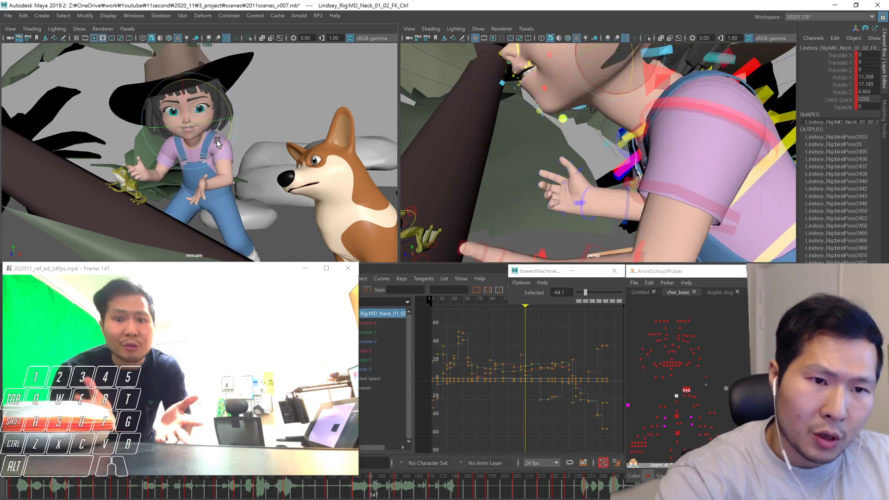
key(comma)
key(comma)
key(period)
key(period)
key(period)
key(comma)
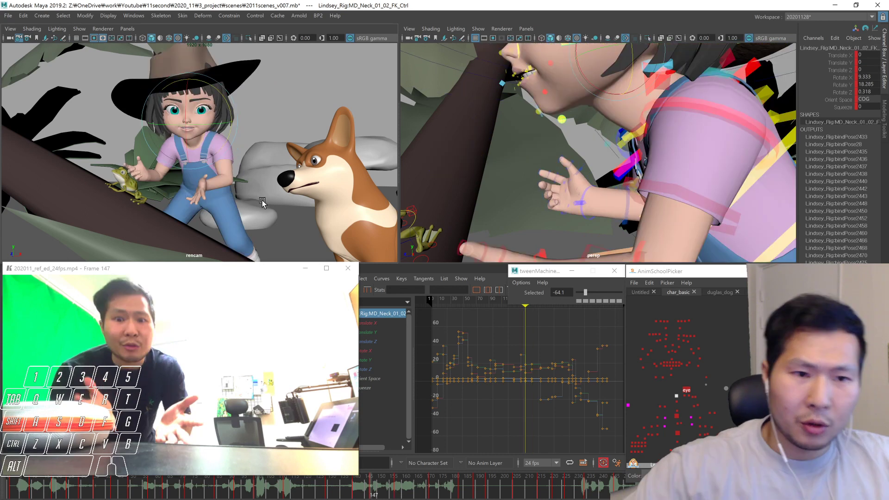
Check the Neck_01_01 FK control across the keys at frames 140, 147 and 157, and scrub the shot around frame 187
click(674, 402)
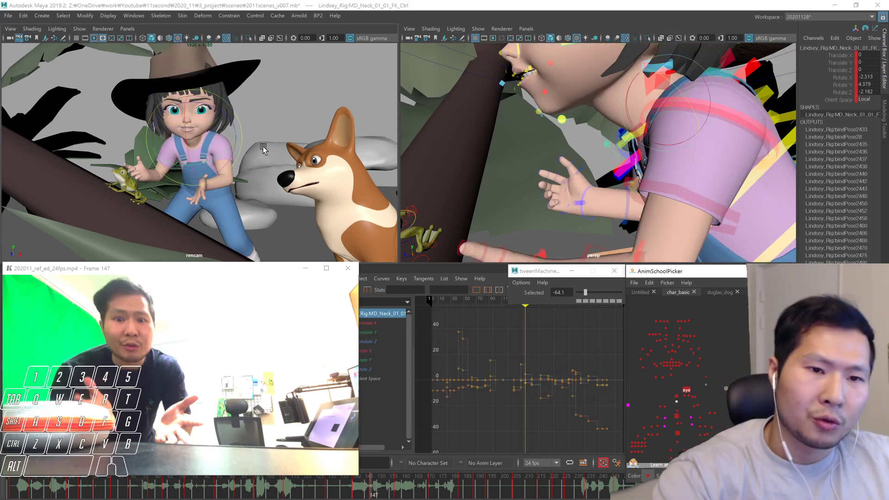
key(comma)
key(comma)
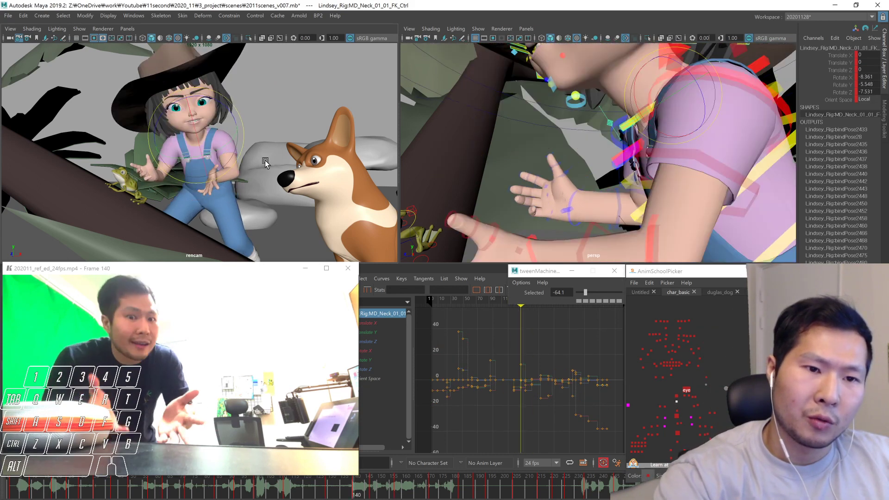
key(period)
key(period)
key(period)
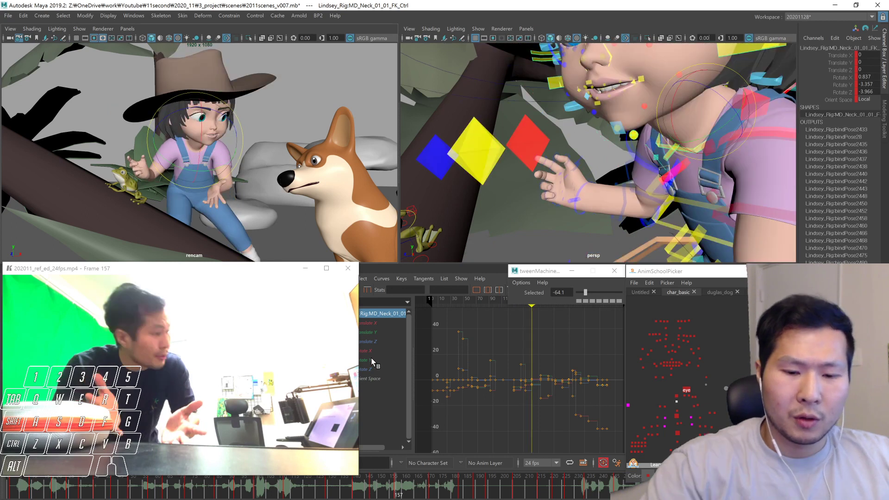
drag(265, 495, 114, 495)
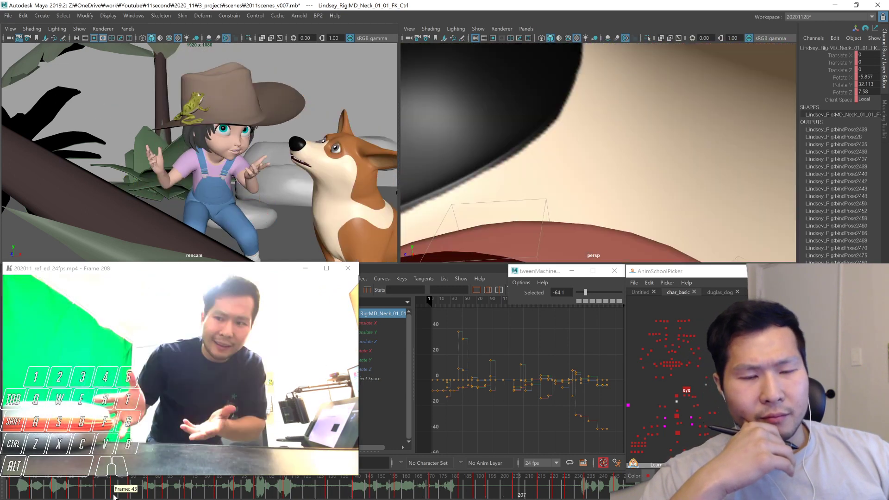
click(470, 489)
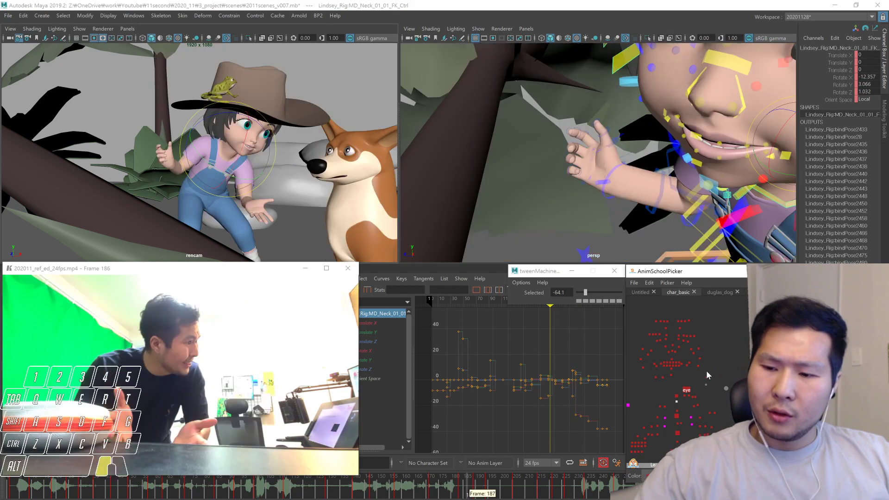
drag(467, 488, 474, 490)
Step through the girl's key poses between frames 171 and 194 with all controls selected, and play the shot to judge their timing
key(comma)
key(comma)
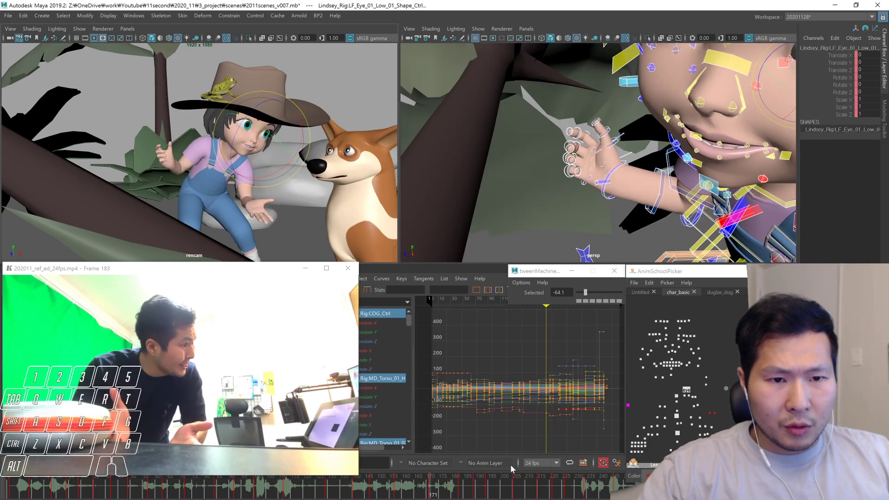
key(period)
key(comma)
key(period)
key(period)
key(comma)
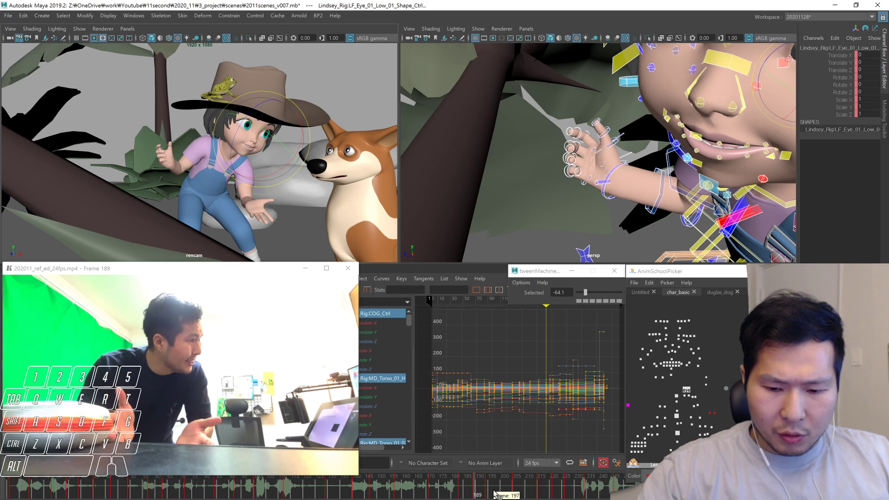
key(period)
key(comma)
key(period)
key(period)
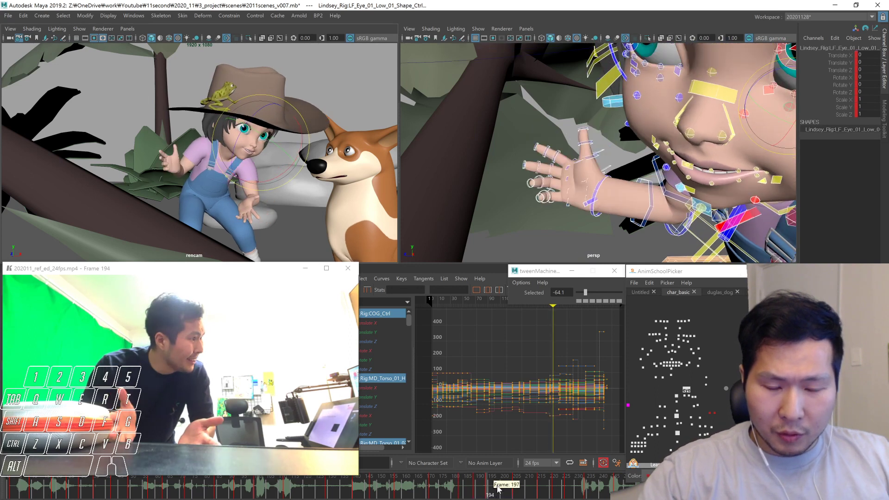
shift+drag(488, 489, 383, 488)
key(alt+v)
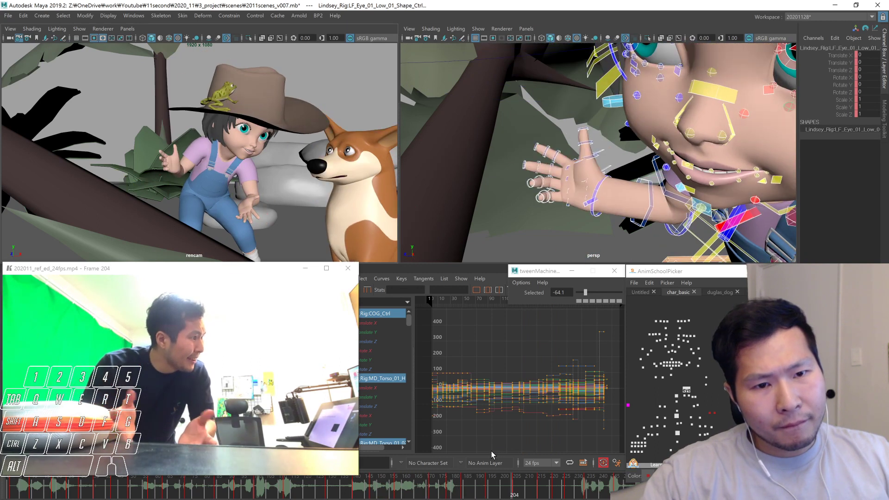
Shift all the girl's keys within frames 167 to 186 one frame earlier and play the shot to check the timing
drag(422, 486, 451, 486)
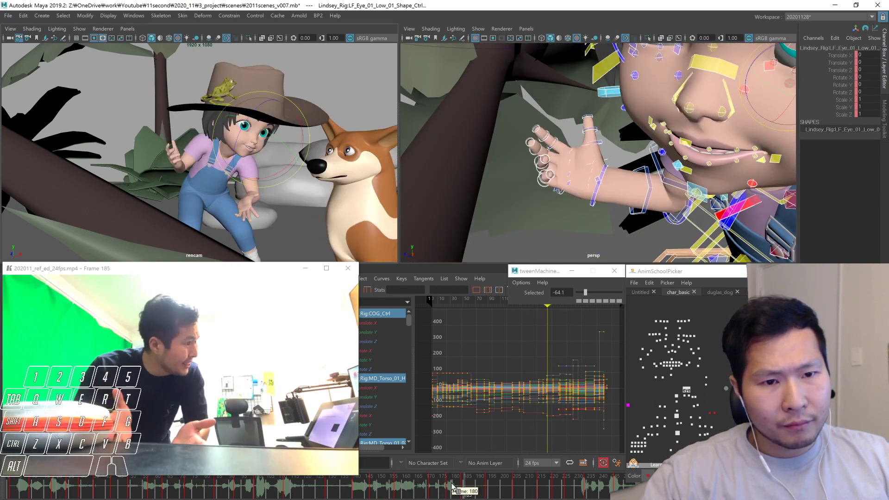
key(comma)
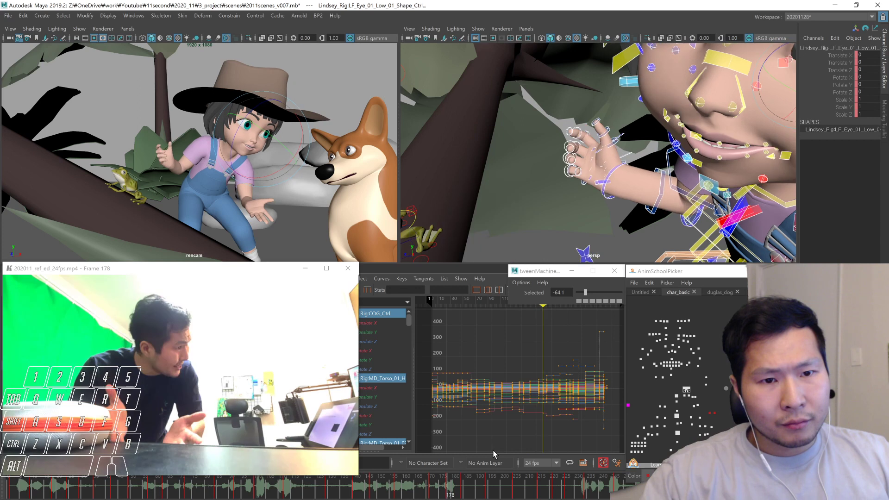
key(period)
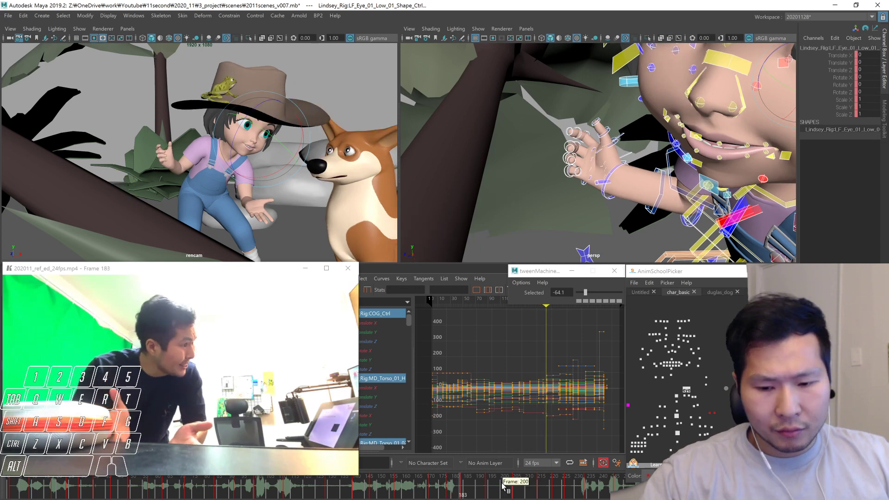
shift+drag(463, 490, 418, 493)
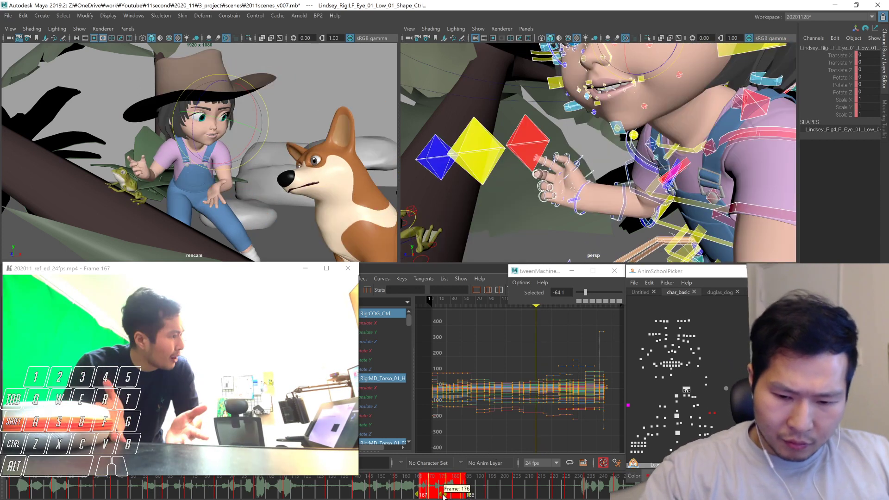
click(442, 495)
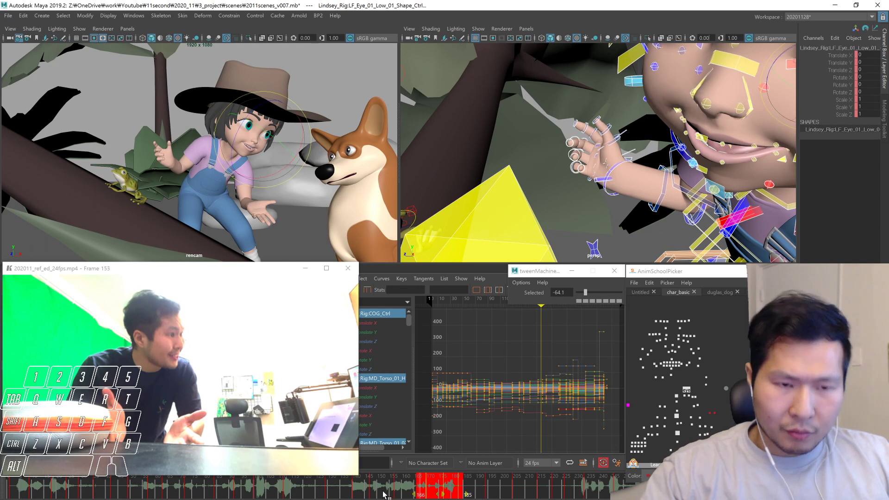
click(384, 495)
key(alt+v)
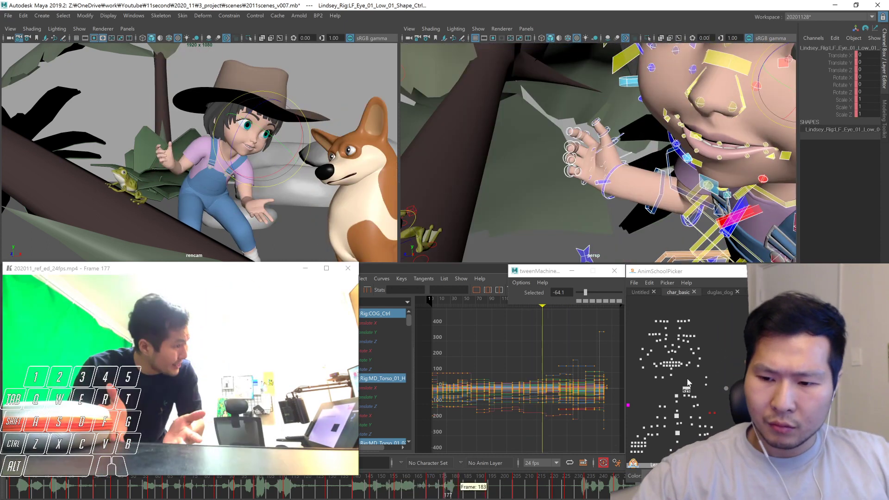
Blend the main eye aim control and all facial controls at frame 177 to -100 with tweenMachine
click(687, 388)
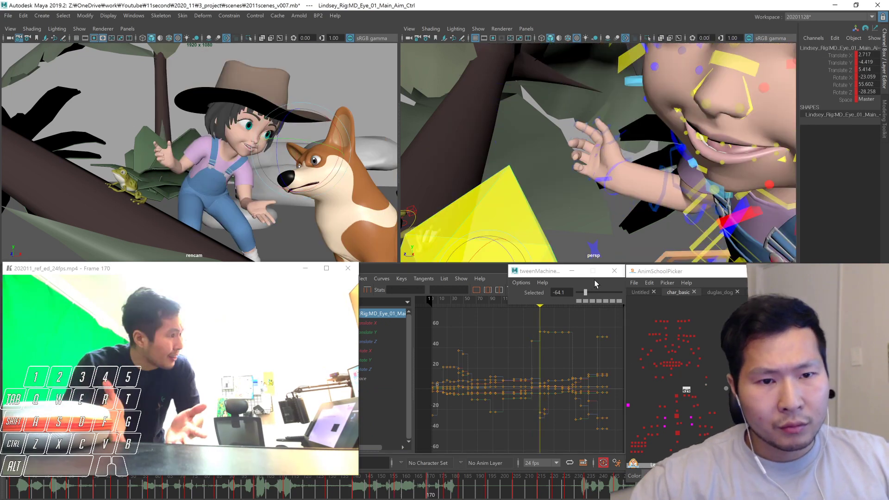
drag(585, 292, 552, 306)
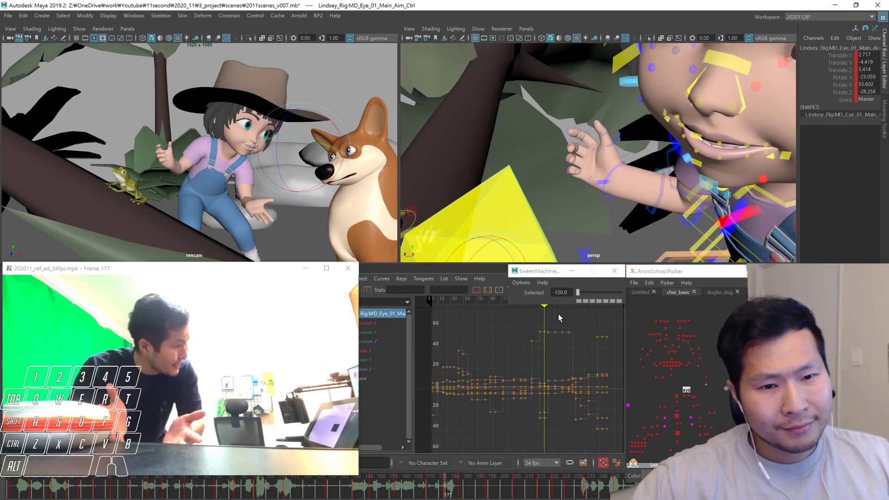
click(706, 378)
drag(576, 292, 578, 292)
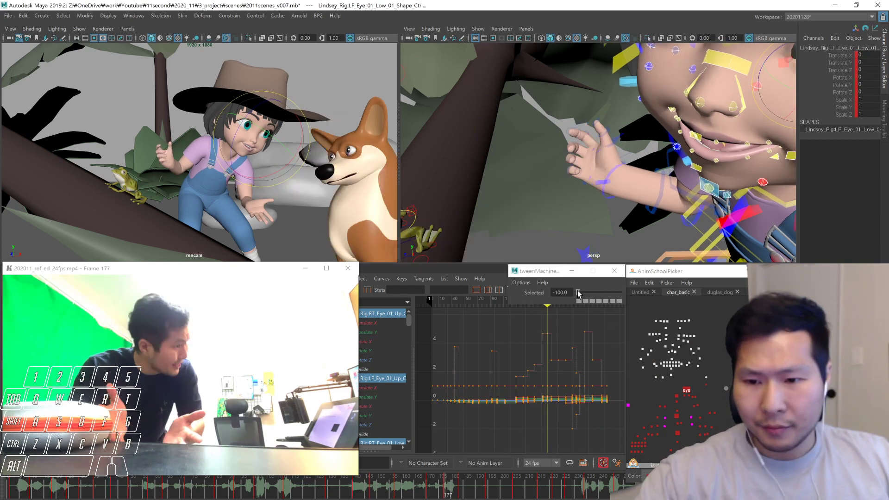
click(686, 390)
drag(579, 293, 558, 314)
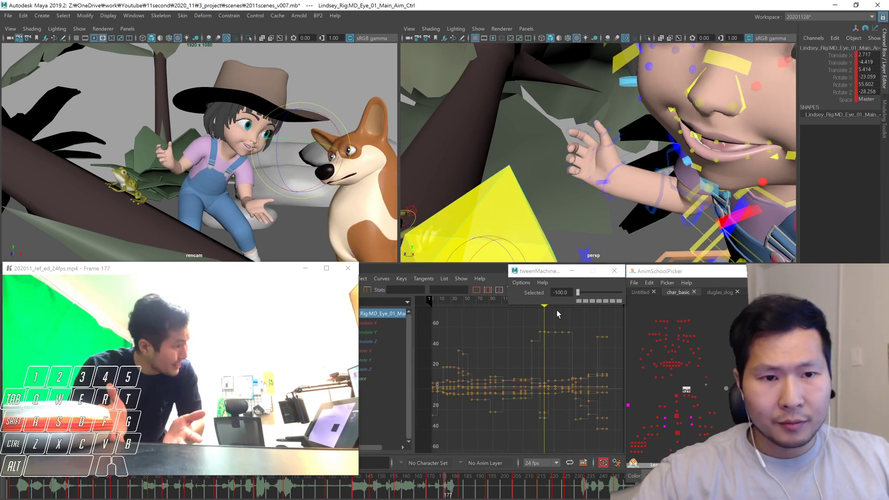
Step back and forth through the key poses from frame 158 to 177 to compare the eye direction and face
key(comma)
key(comma)
key(period)
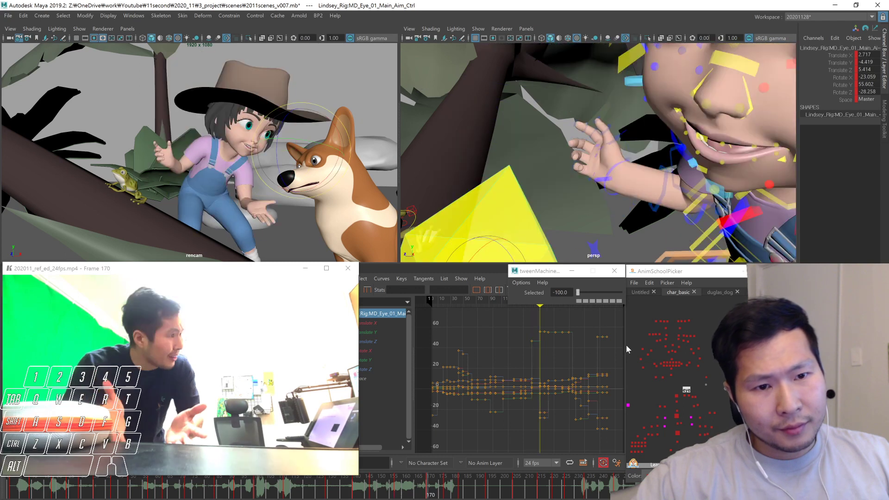
key(comma)
key(comma)
key(comma)
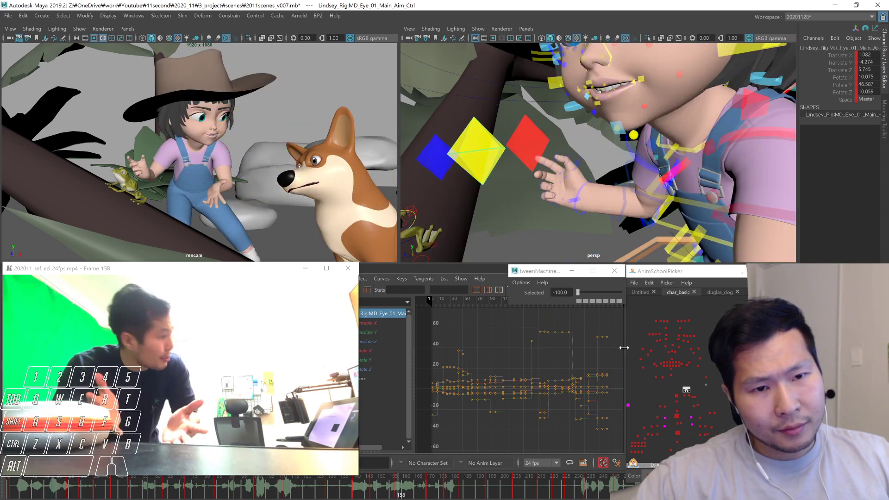
key(period)
key(period)
key(period)
key(period)
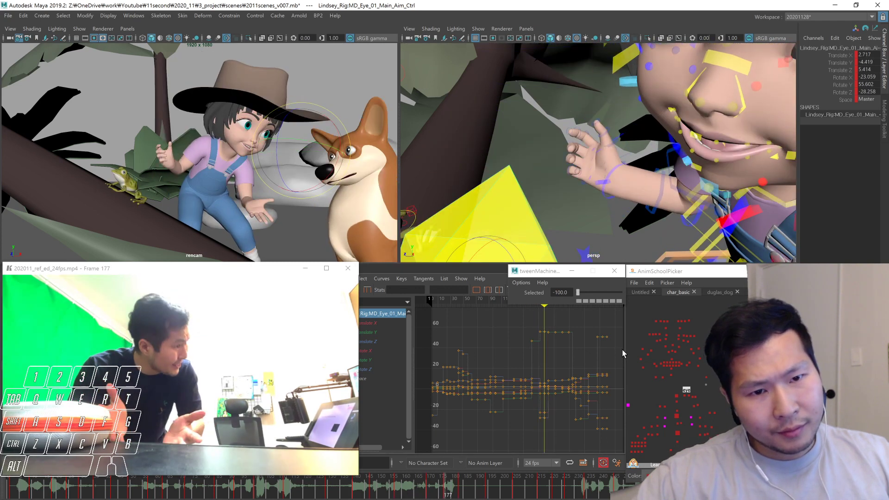
key(comma)
key(period)
key(period)
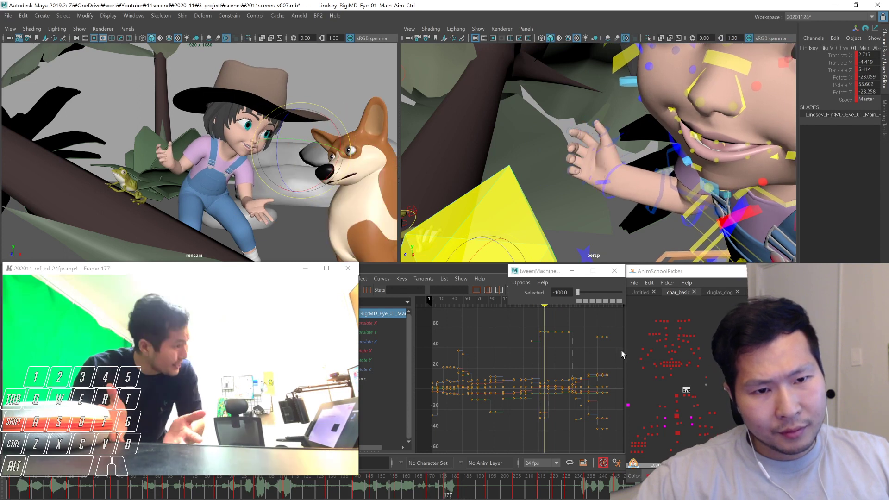
click(574, 294)
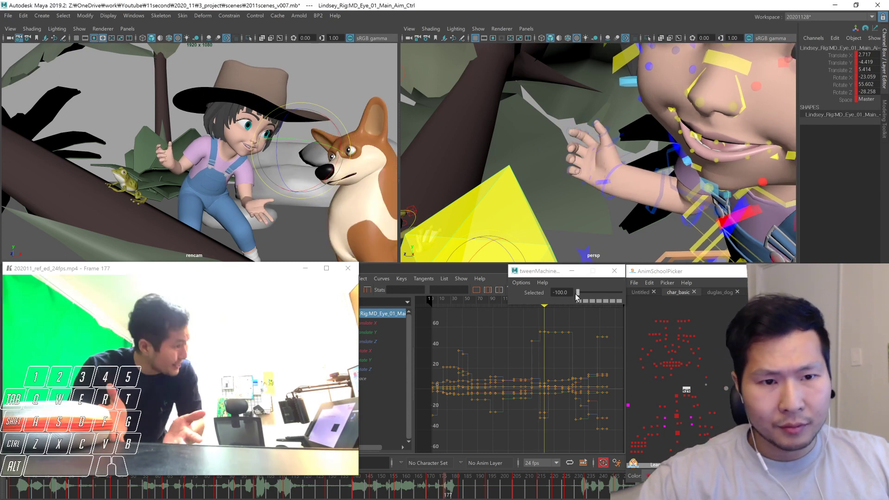
key(comma)
key(period)
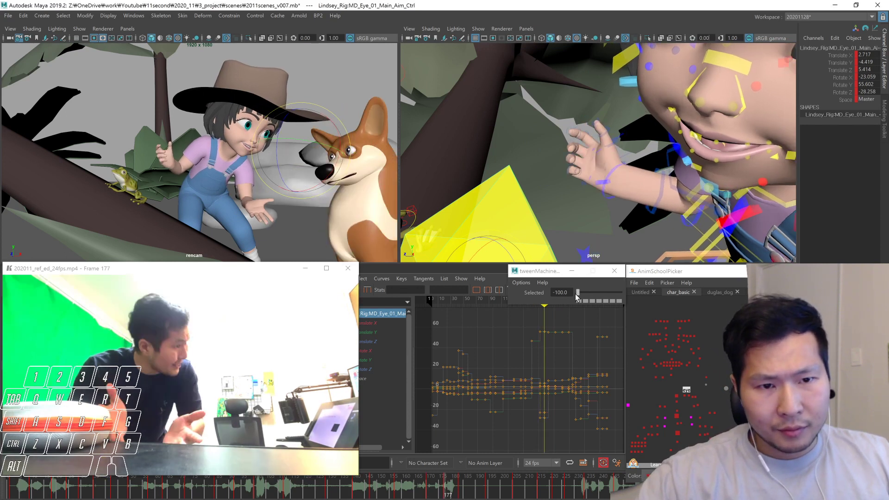
Rotate the Neck_01_02 FK control at frame 177 to X 15.573, Y 15.13, Z -22.282 and compare it with the frame 170 pose
click(676, 395)
key(comma)
key(comma)
key(period)
key(period)
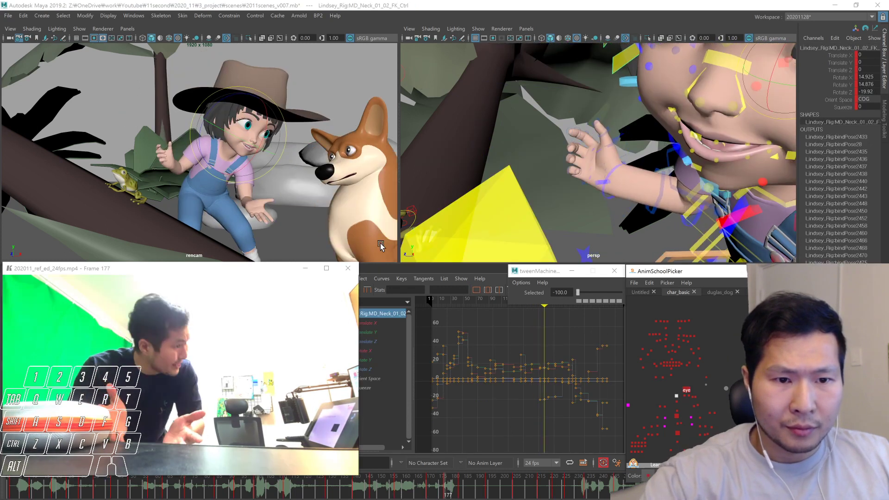
middle_drag(292, 159, 290, 169)
key(comma)
key(comma)
key(period)
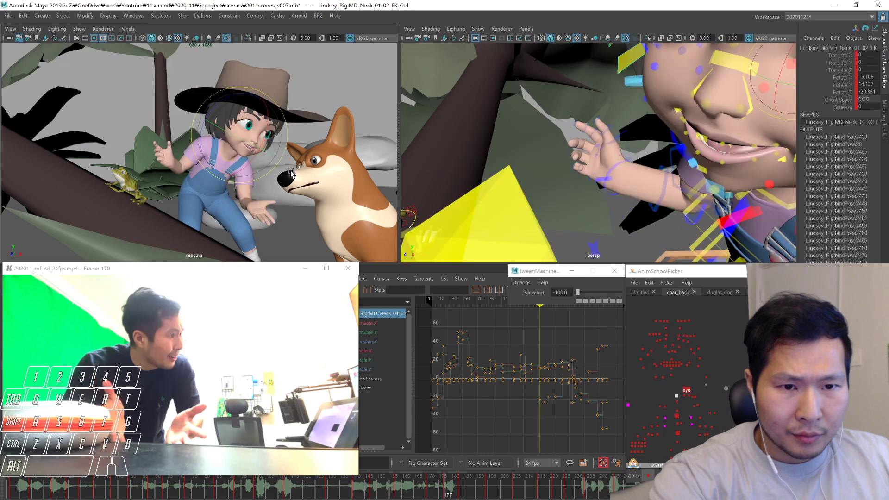
key(period)
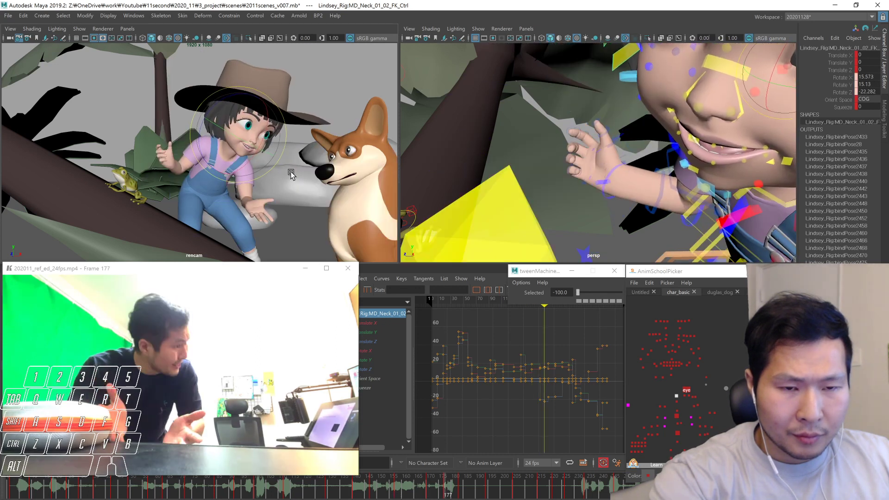
key(comma)
key(period)
key(comma)
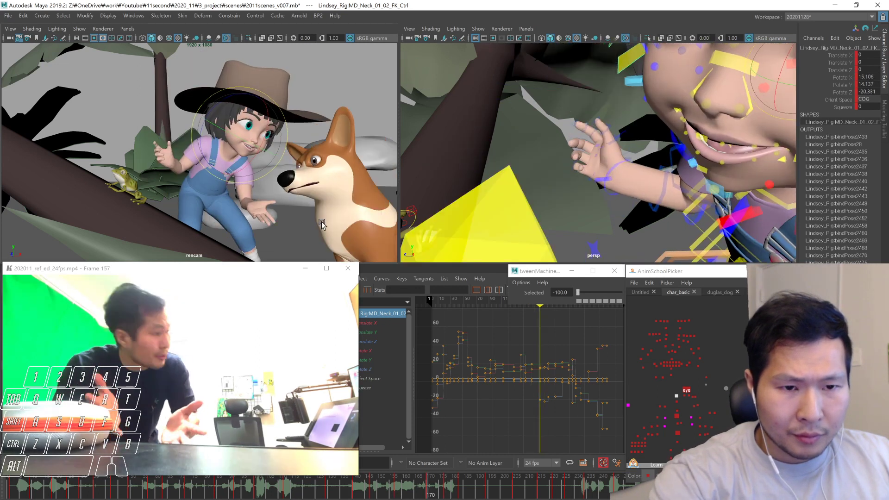
Lower the girl's COG control at frame 177 to Translate Y -1.506, comparing it with the previous key poses
click(677, 431)
key(period)
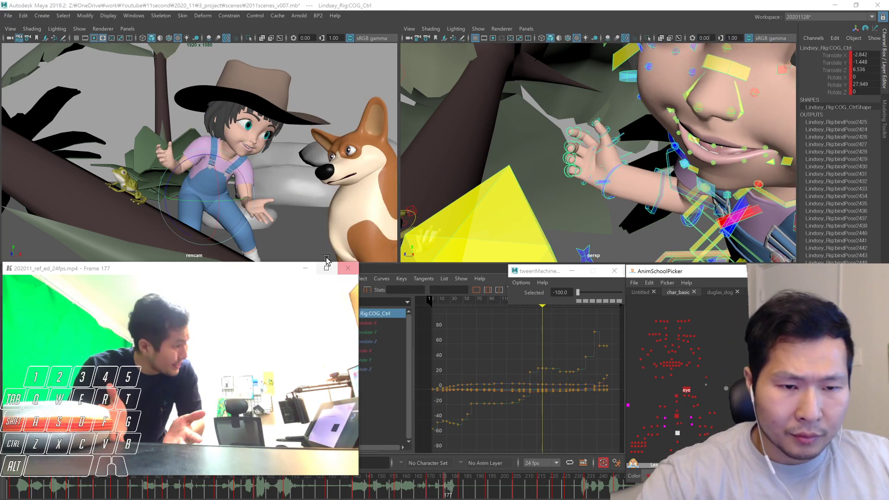
key(w)
key(comma)
key(comma)
key(period)
key(period)
drag(206, 150, 206, 152)
key(comma)
key(period)
Move the COG control slightly toward the dog at frame 177, to Translate X -2.814 and Z 6.521, and compare the neighbouring keys
drag(250, 195, 254, 194)
key(comma)
key(comma)
key(period)
key(period)
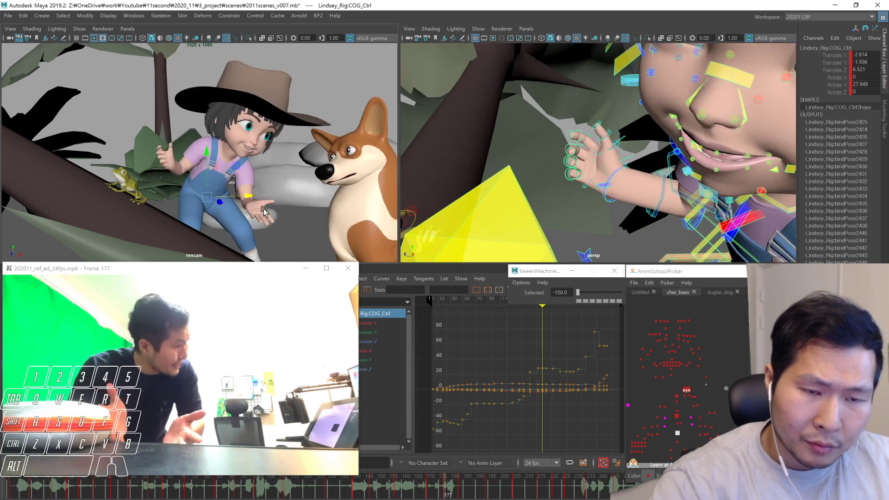
key(comma)
key(comma)
key(period)
key(period)
Blend the Torso_01_02 and Torso_01_03 FK controls at frame 177 to -92.4 with tweenMachine and compare the key poses up to frame 183
drag(681, 408, 672, 418)
drag(578, 293, 580, 293)
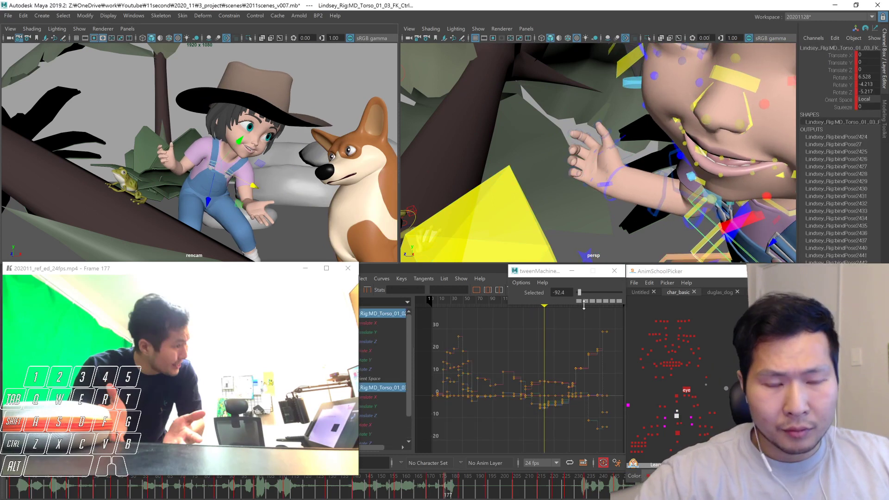
key(comma)
key(comma)
key(period)
key(period)
key(comma)
key(period)
key(comma)
key(period)
key(period)
key(comma)
key(period)
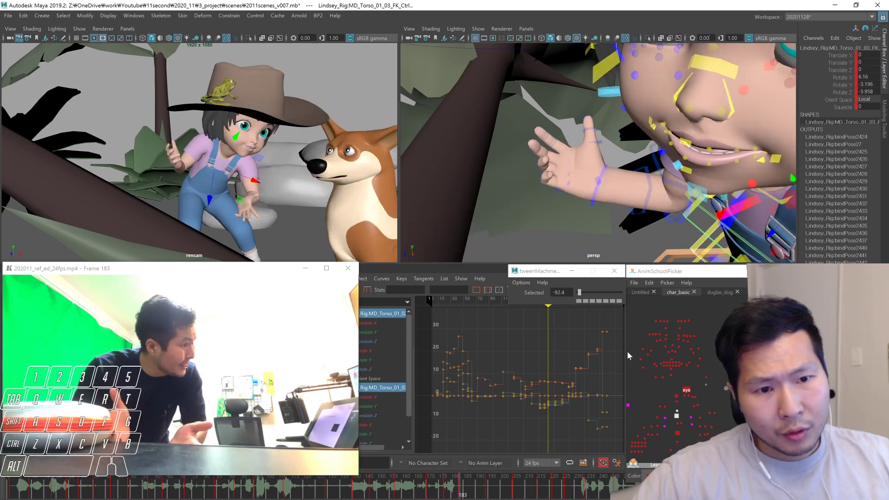
Rotate the left-hand finger master controls at frame 183, bringing the Index master to X -2.704, Y -13.968, Z -9.698
key(comma)
click(406, 489)
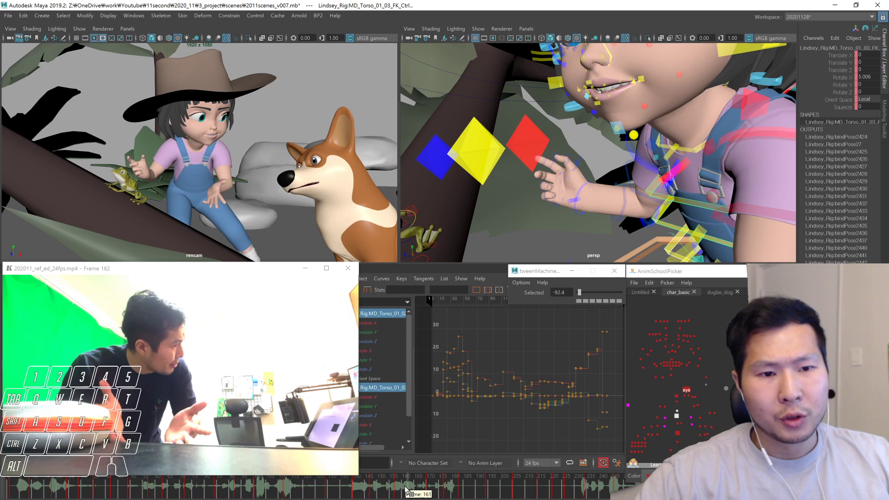
key(alt+v)
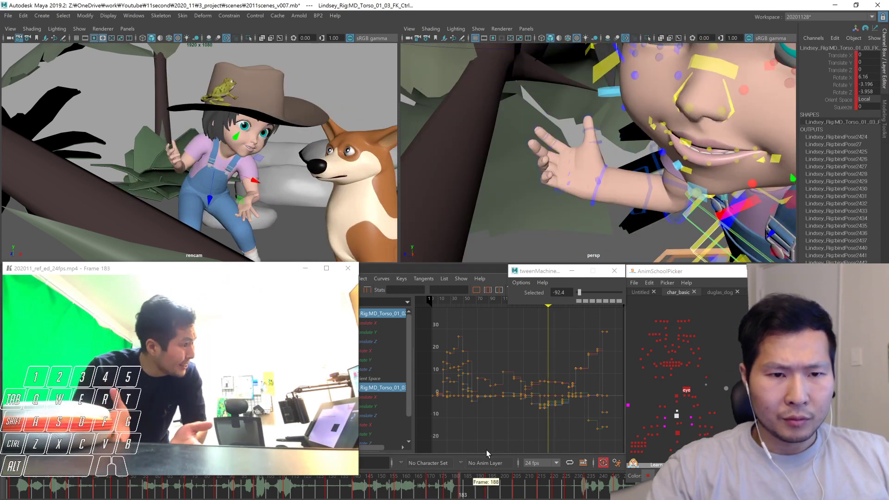
drag(725, 422, 702, 457)
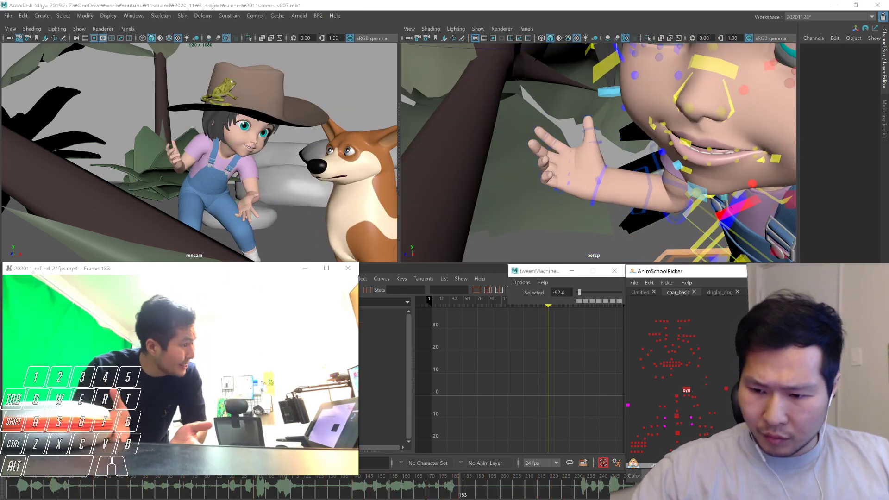
key(e)
drag(290, 237, 252, 219)
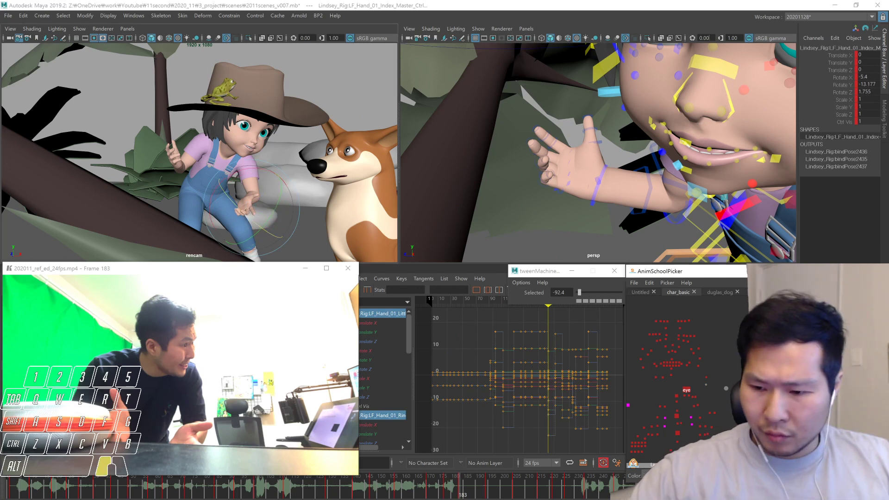
middle_drag(345, 222, 336, 223)
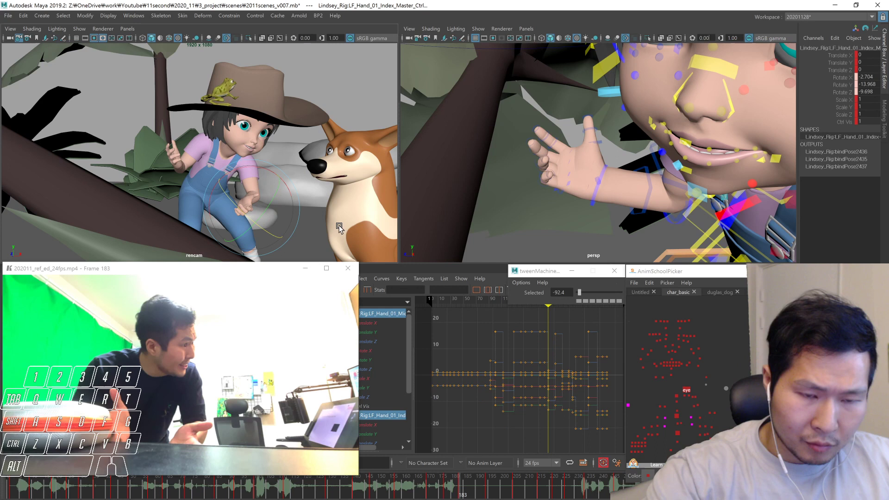
Rotate the left Thumb_01 FK control at frame 183 to X -10.024, Y 7.77, Z 14.107 and adjust the hand's Spread control
click(711, 433)
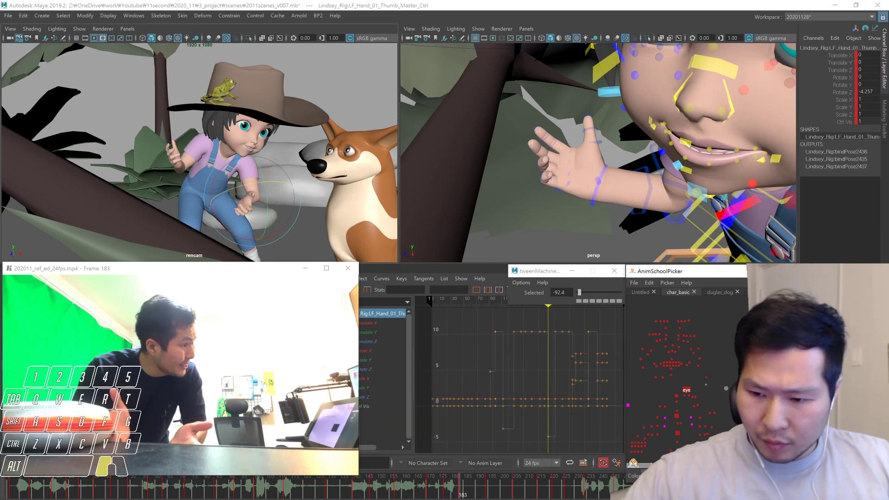
click(710, 439)
click(262, 213)
drag(264, 205, 275, 213)
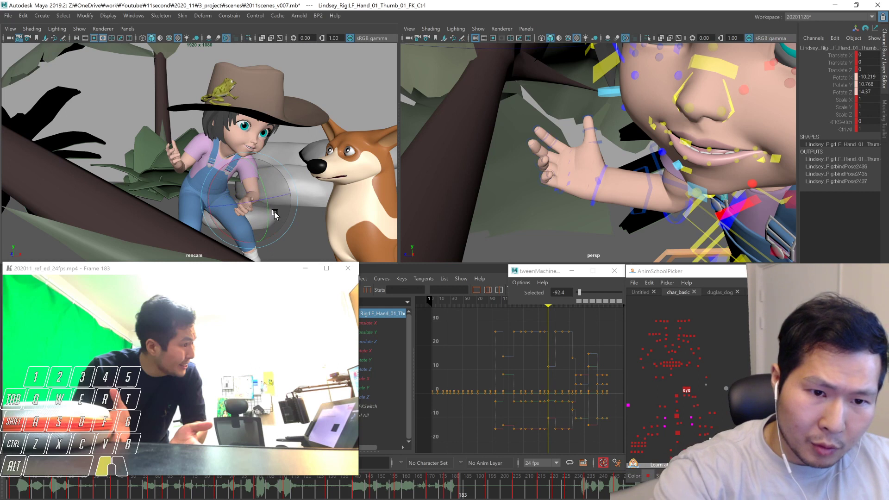
click(711, 443)
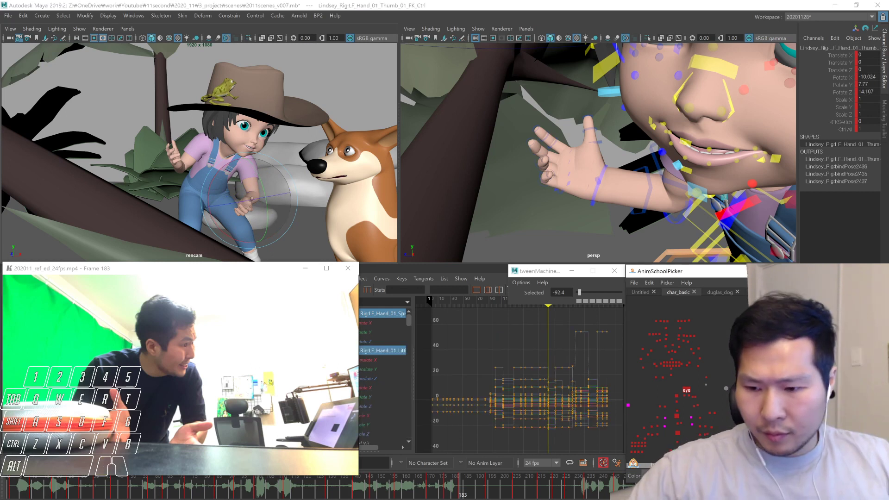
click(262, 171)
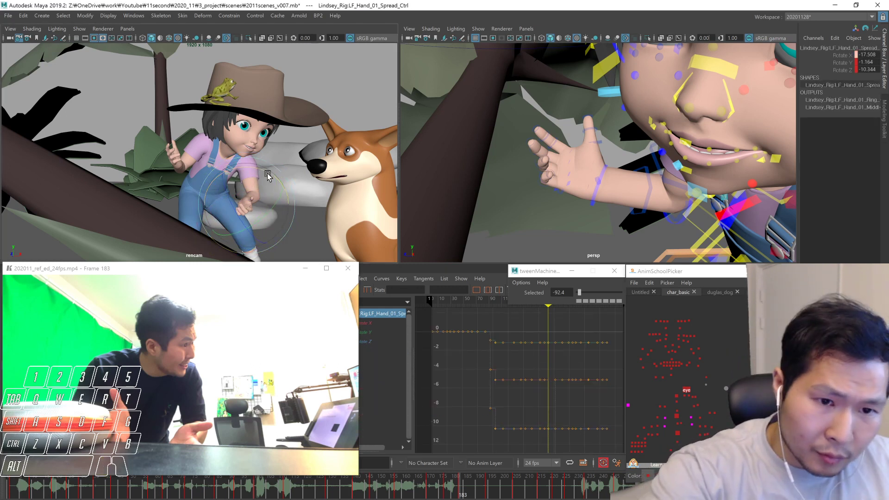
drag(268, 176, 253, 229)
Blend all left-hand finger controls at frame 194 to 31.5 with tweenMachine and play back the surrounding frames
drag(701, 434, 728, 457)
click(728, 458)
key(.)
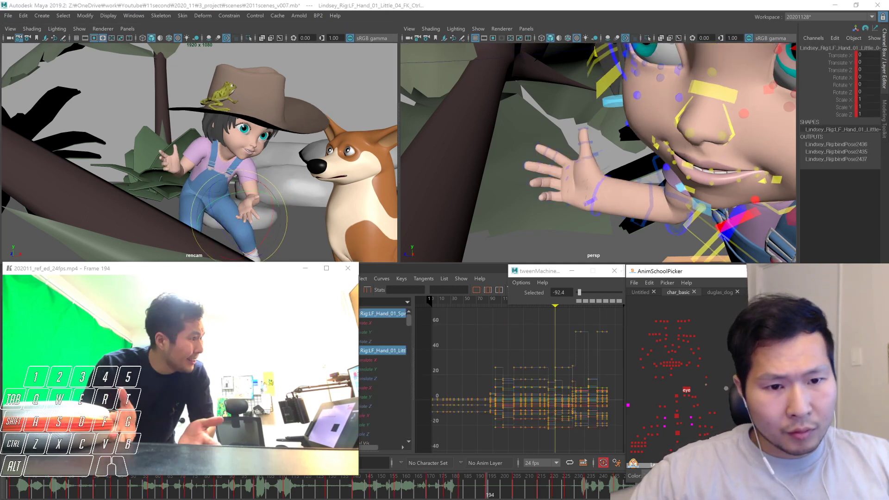
drag(578, 292, 605, 292)
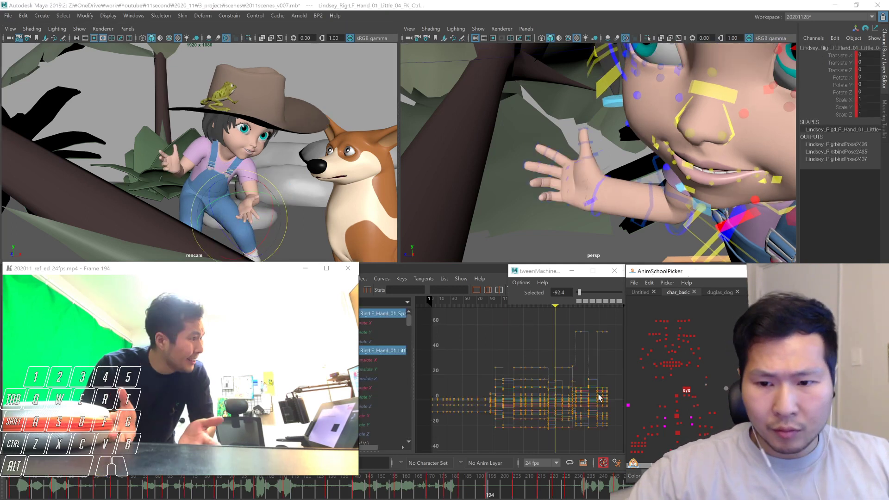
key(.)
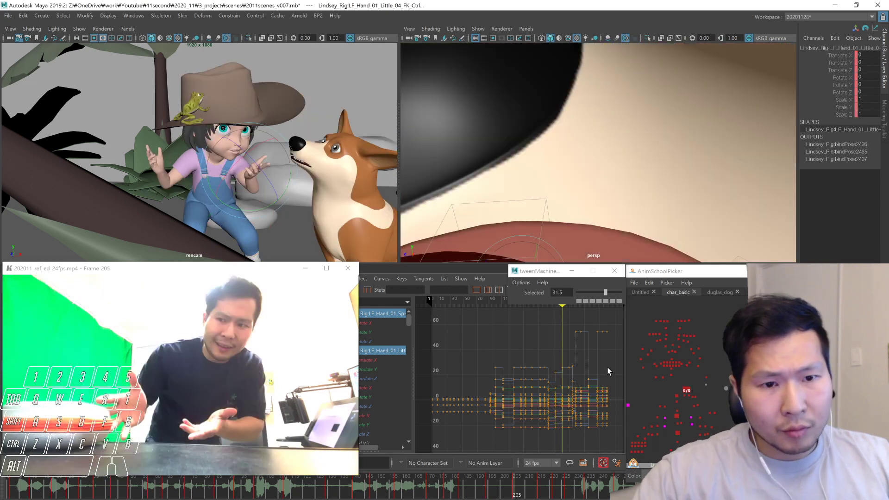
click(418, 486)
key(alt+v)
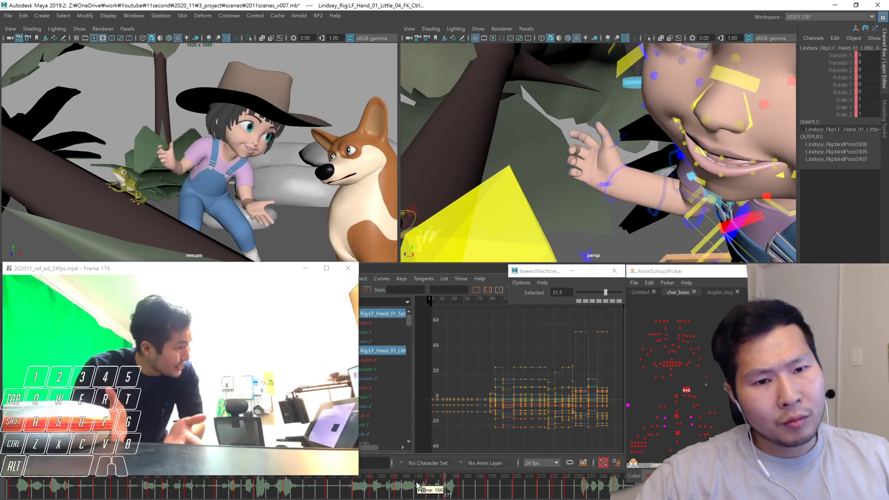
key(alt+v)
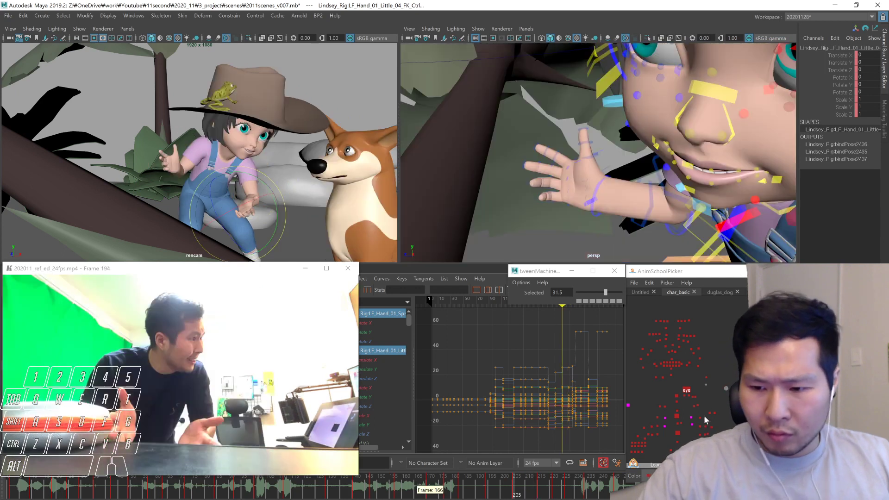
Rotate the left shoulder FK control at frame 183 to X 46.014, Y -29.027, Z -78.102 and compare it with the frame 194 pose
click(700, 417)
key(.)
key(.)
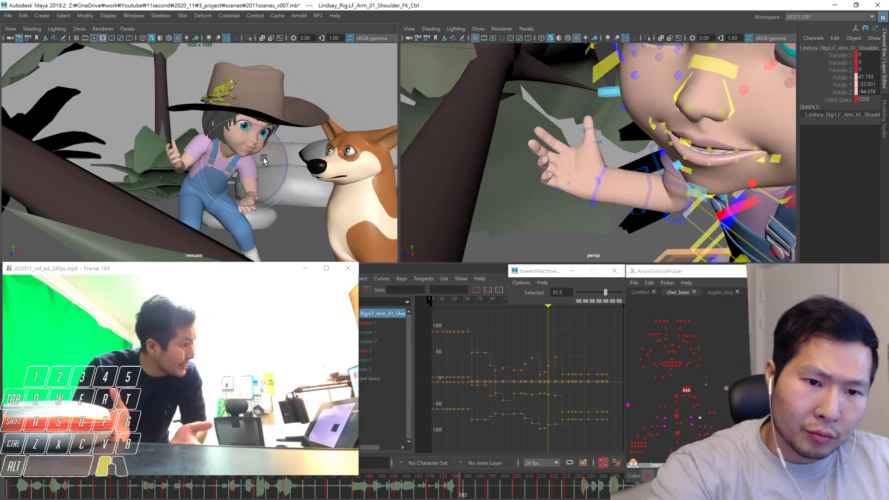
key(.)
drag(286, 188, 287, 188)
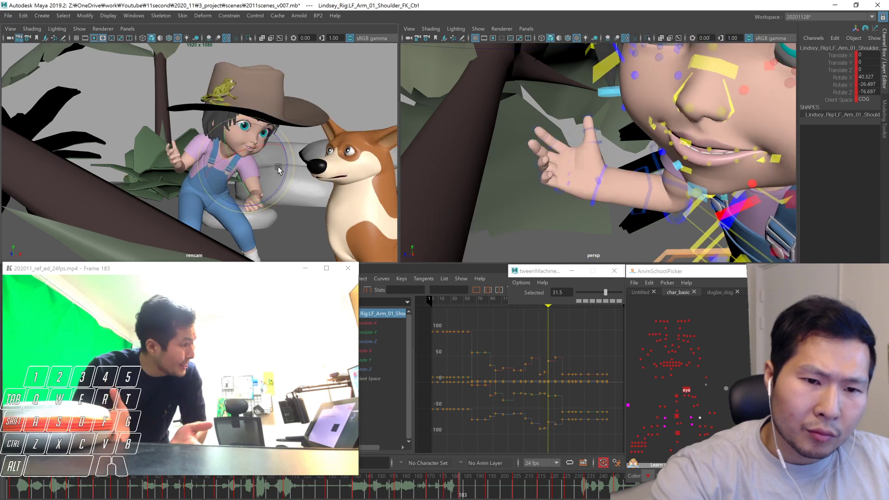
key(.)
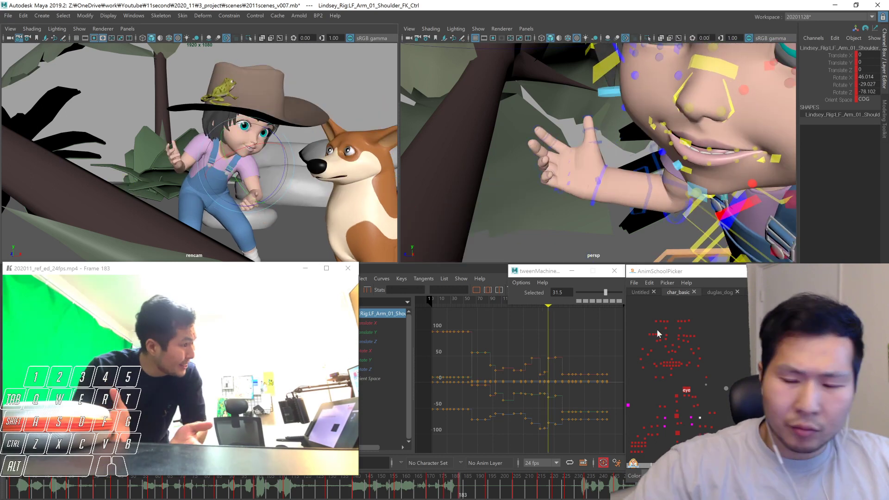
key(.)
key(.)
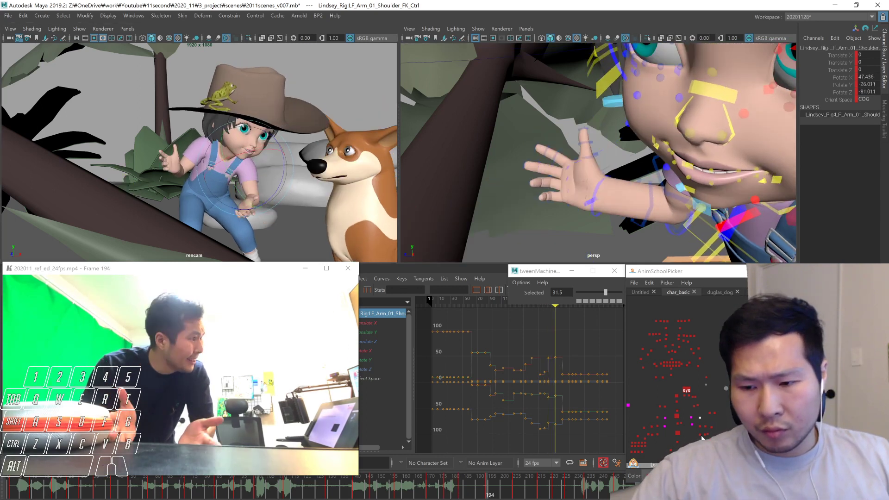
key(comma)
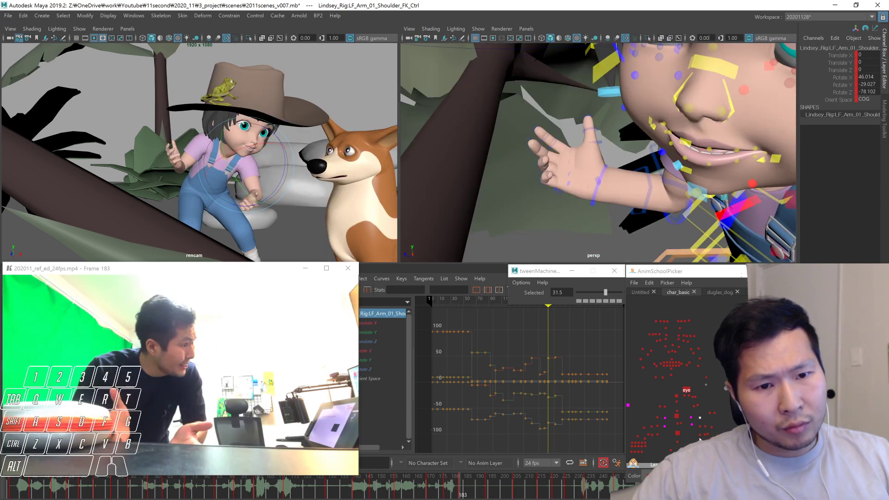
key(period)
key(period)
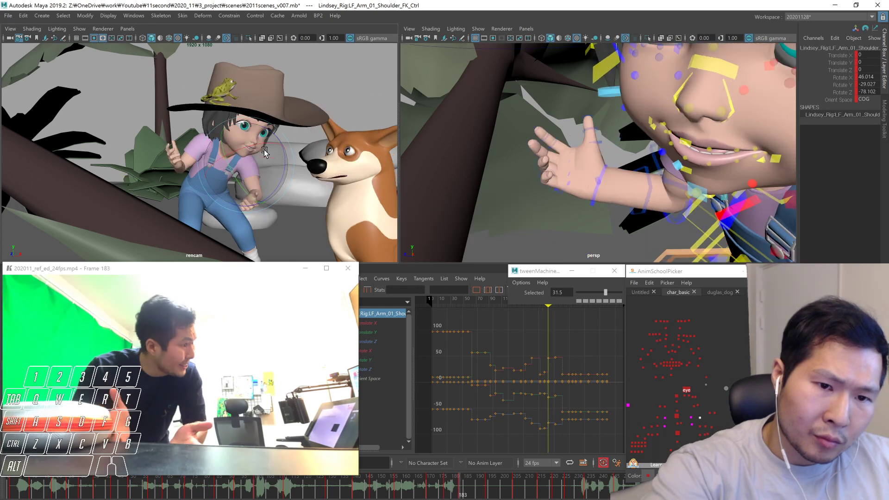
Try rotating the left shoulder FK control at frame 183 to X 12.436, Y -18.519, Z -87.33
key(comma)
key(comma)
key(comma)
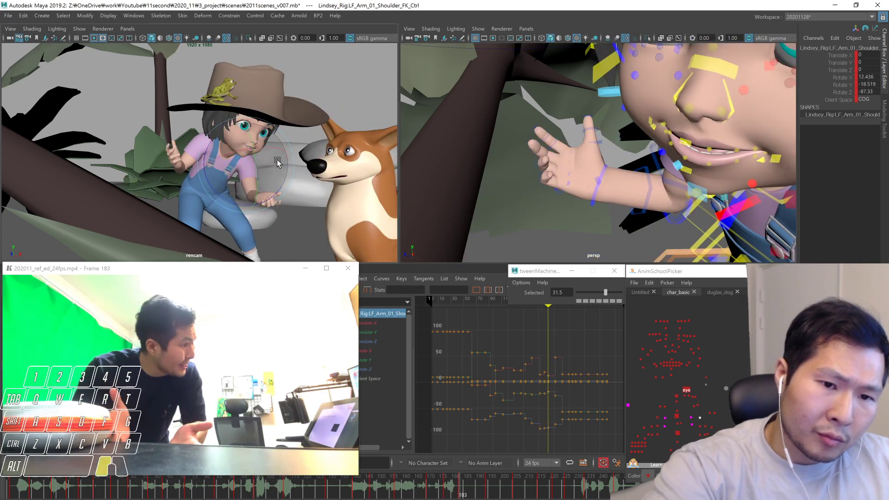
key(comma)
key(period)
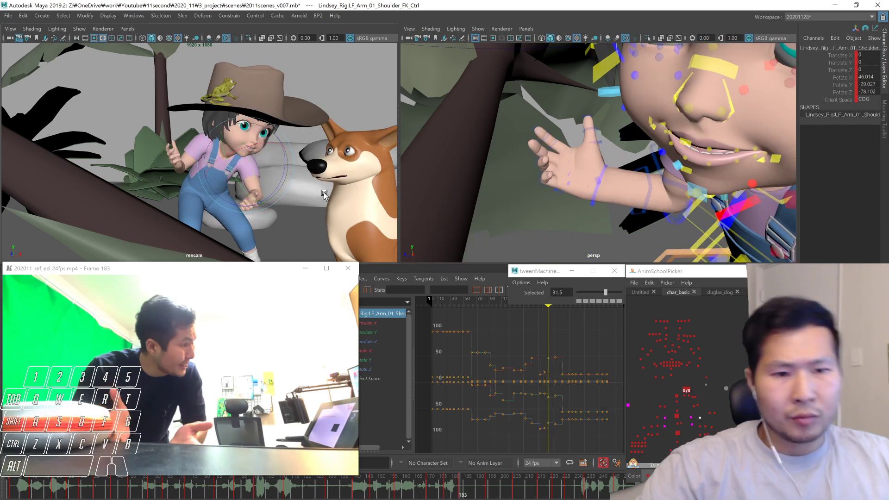
Play back the arm motion from frame 159, then rotate the left wrist FK control at frame 183 to reorient the hand
click(400, 486)
key(alt+v)
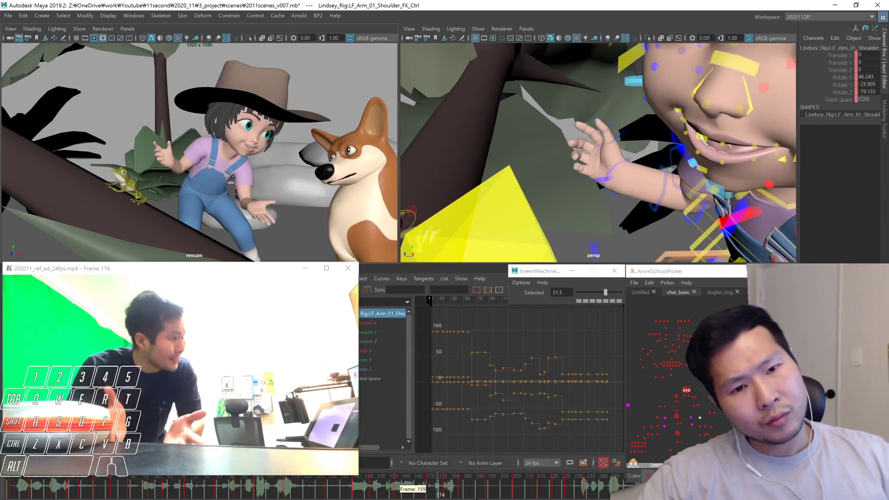
click(449, 498)
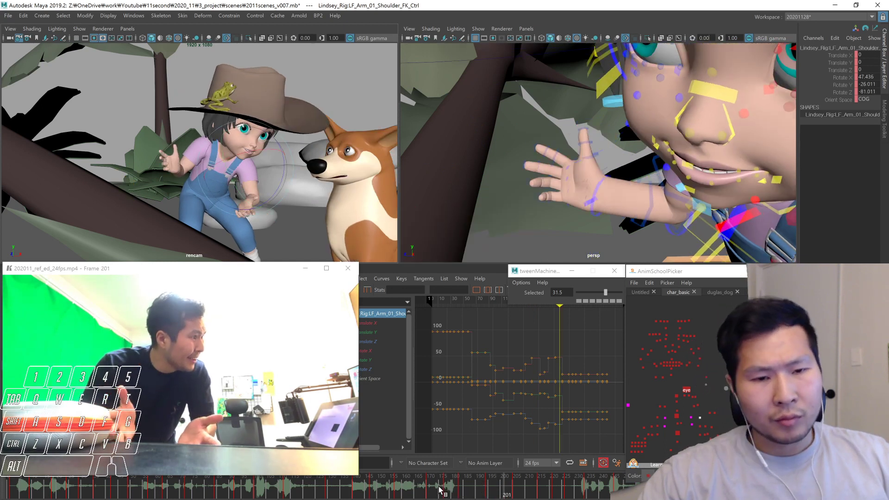
click(462, 486)
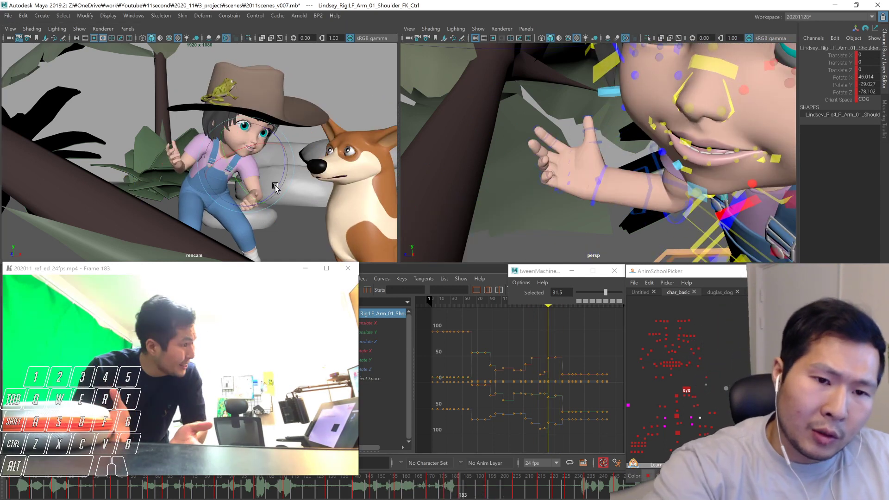
click(292, 184)
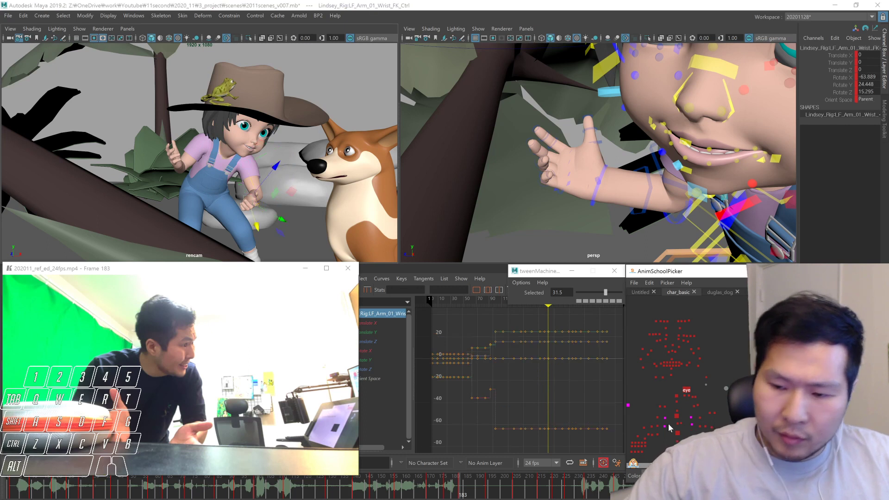
drag(278, 210, 265, 220)
Rotate the left wrist FK control at frame 194 to X -59.751, Y 23.699, Z -1.758
key(comma)
key(period)
key(period)
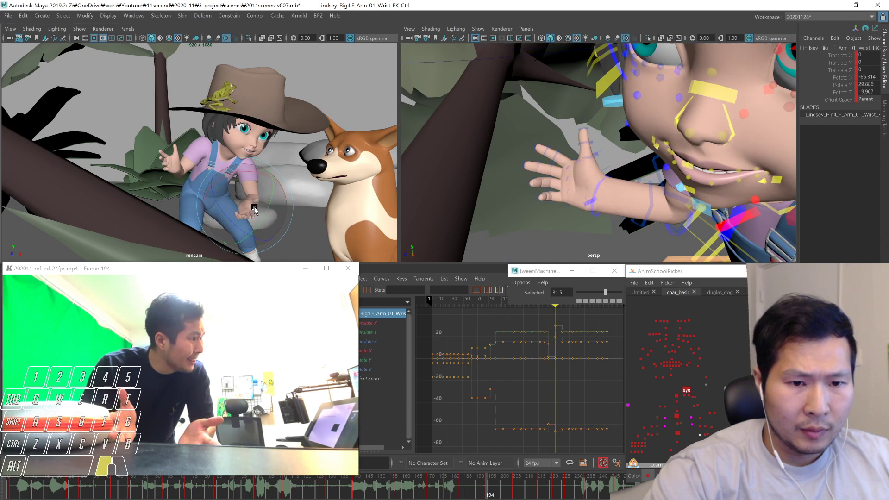
key(period)
key(period)
key(period)
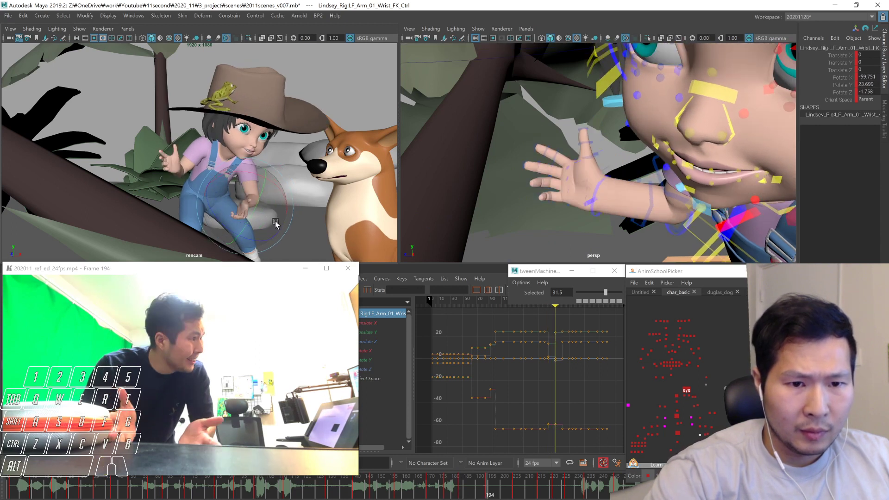
Review the left wrist motion against the video reference and compare the key poses around frames 177 and 183
key(comma)
key(comma)
key(comma)
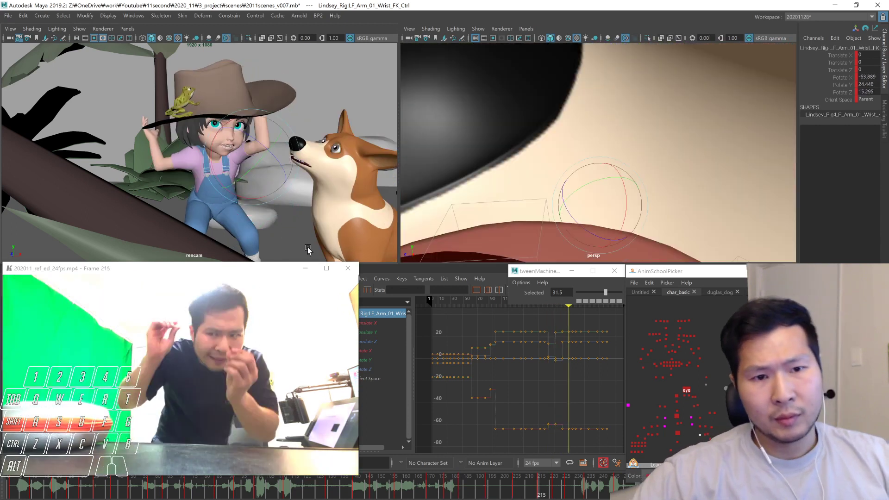
key(period)
key(period)
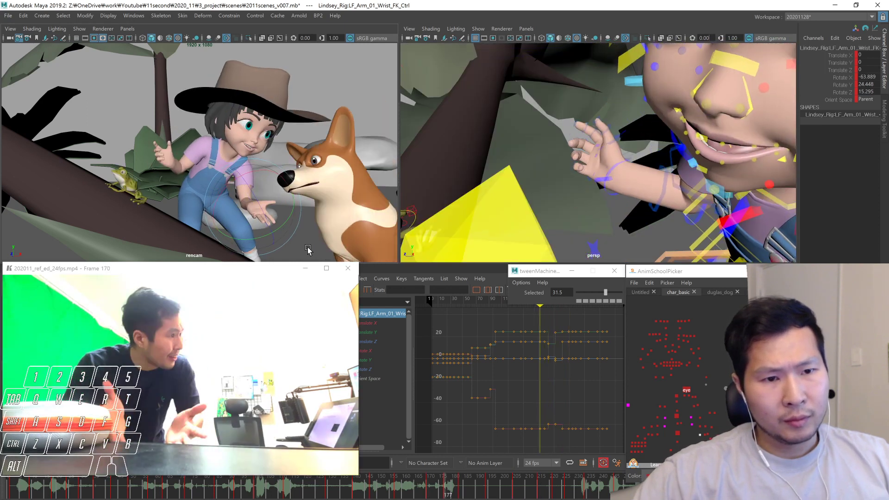
key(comma)
key(comma)
Rotate the right shoulder FK control at frame 183 to X -11.419, Y 18.456, Z -33.692
drag(660, 422, 649, 415)
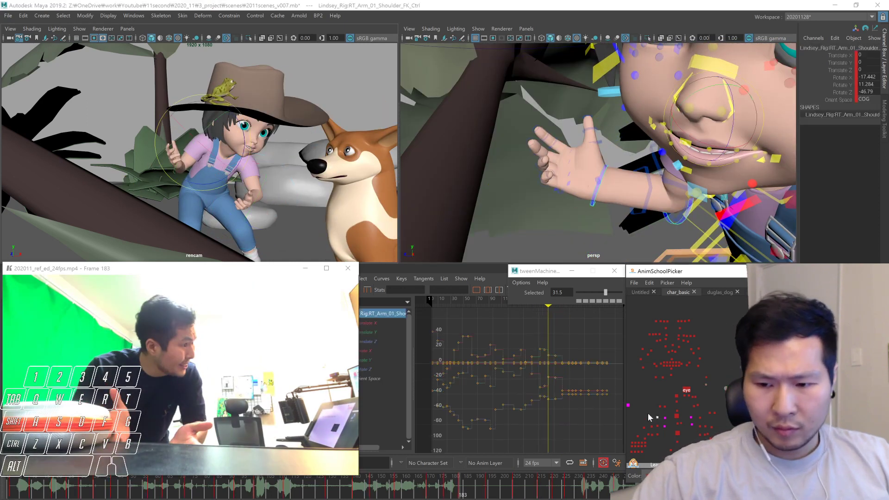
key(comma)
key(period)
drag(240, 142, 229, 173)
Compare the right arm pose at frame 183 with the neighbouring key poses, including frame 194
key(comma)
key(period)
key(comma)
key(period)
key(period)
key(comma)
key(period)
key(comma)
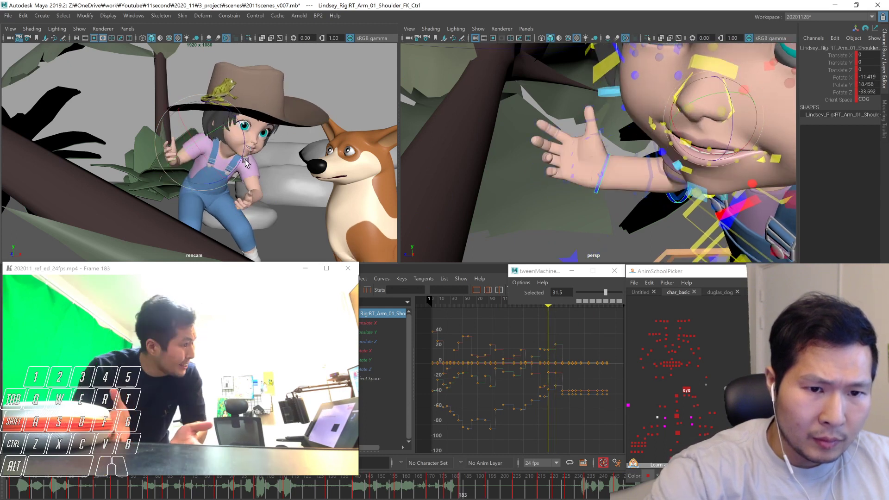
key(period)
Select the left shoulder FK control and examine the key poses between frames 194 and 225 against the video reference
click(699, 418)
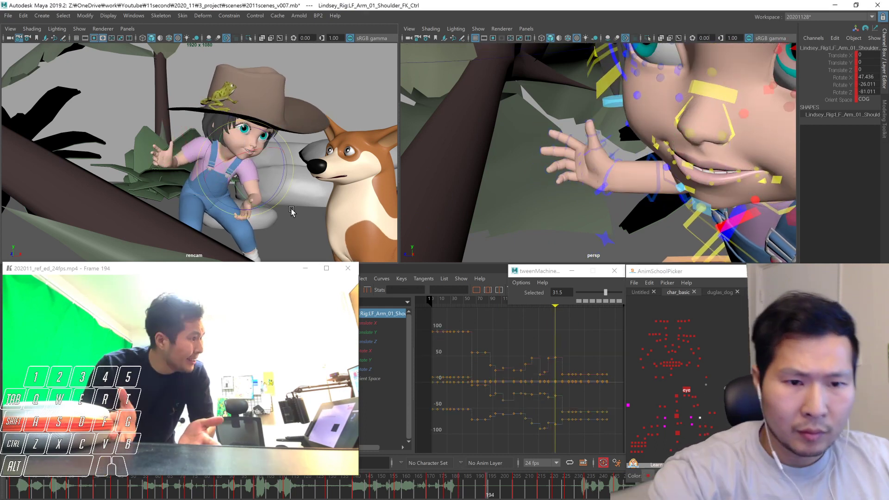
key(1)
key(2)
key(1)
key(1)
key(2)
key(period)
key(comma)
key(period)
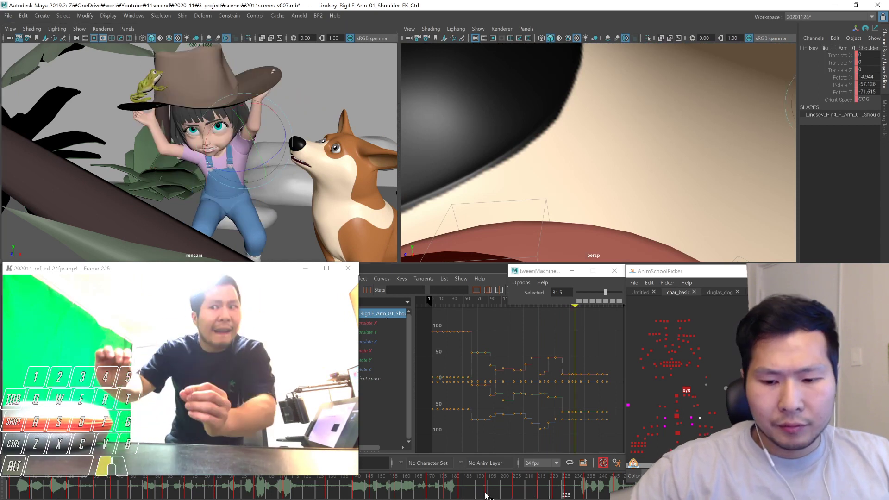
click(524, 493)
drag(514, 495, 520, 494)
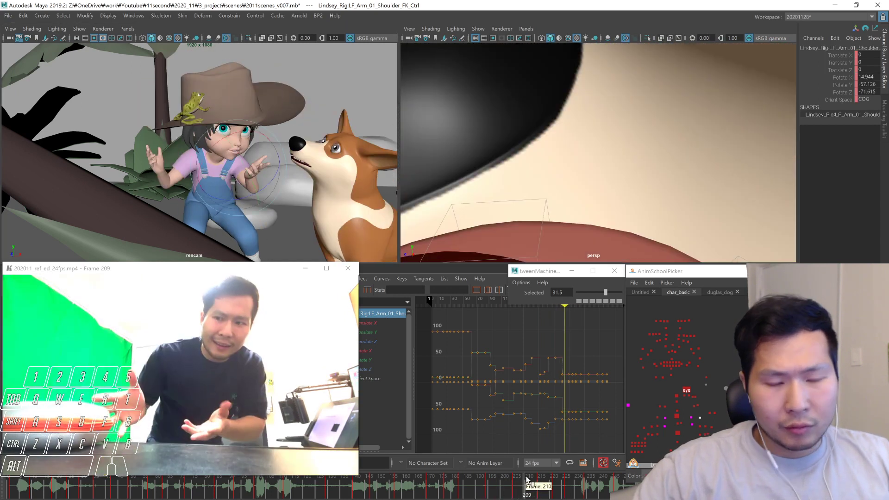
Select the girl's COG control and compare the key poses around frame 205 with the video reference
drag(685, 437, 670, 429)
key(comma)
key(period)
key(period)
key(comma)
key(period)
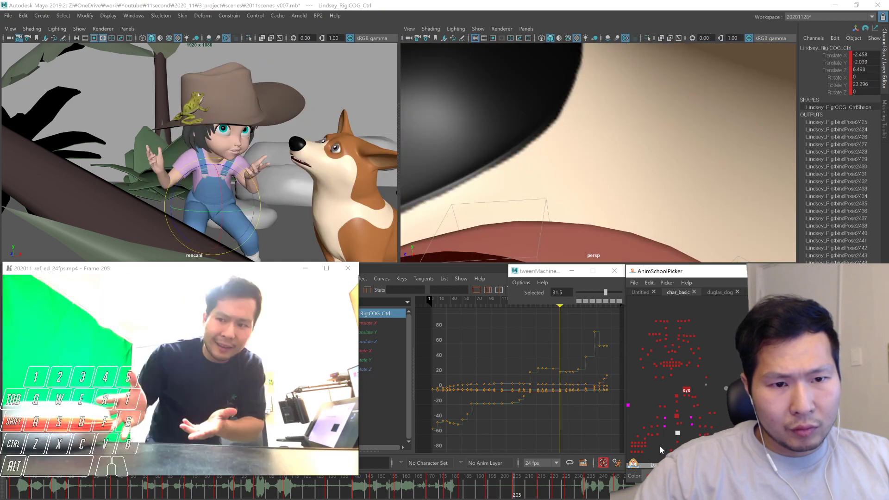
key(comma)
Play and scrub the animation through frames 196 to 222 to review the body motion against the video reference
click(470, 492)
key(alt+v)
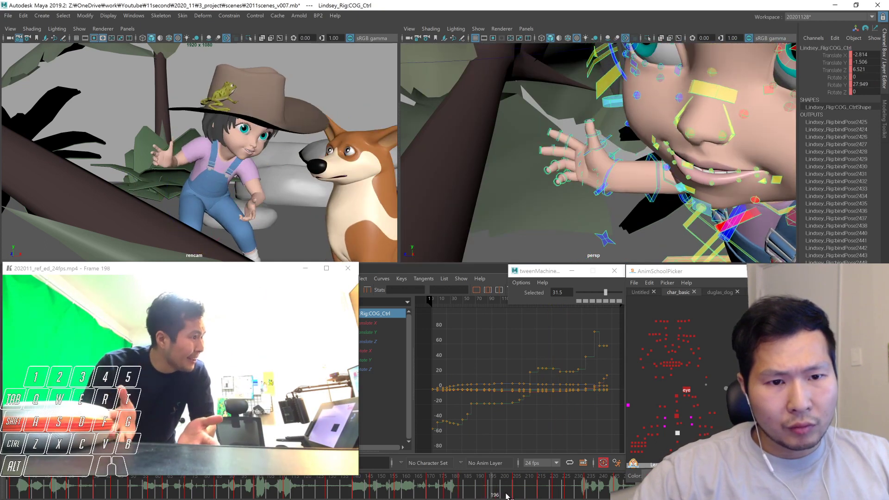
drag(506, 496, 338, 489)
key(alt+v)
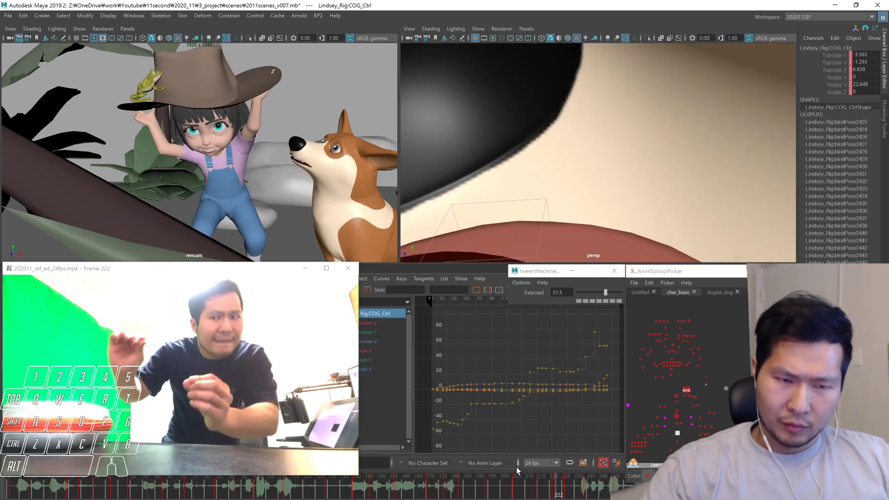
click(486, 492)
drag(486, 490, 541, 489)
Tween the COG, torso and hip controls together at frame 194 with a value of -57.6
key(comma)
key(comma)
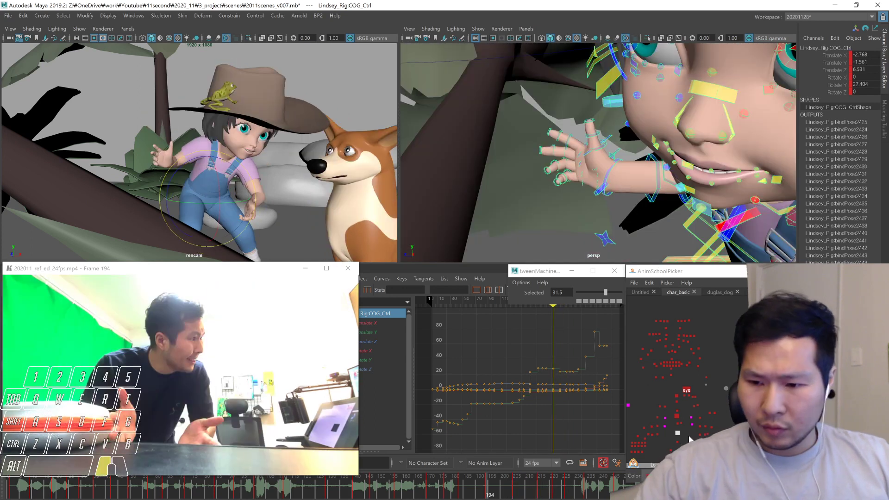
click(689, 436)
click(678, 432)
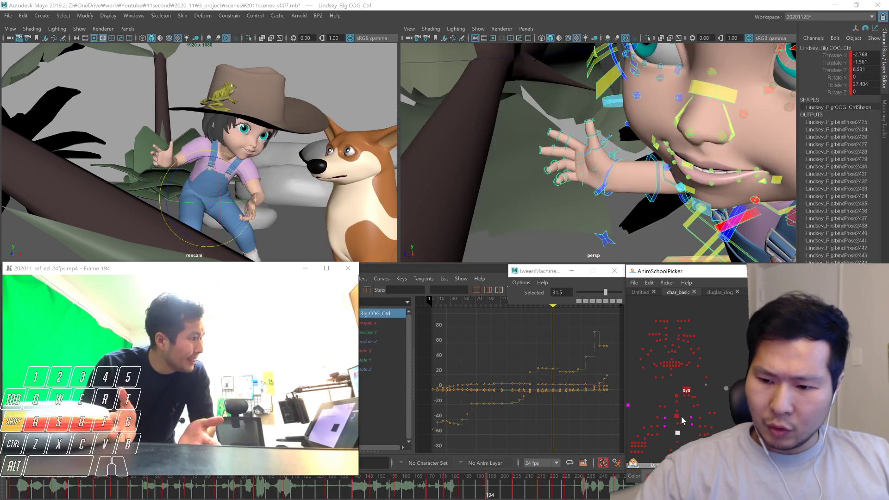
shift+click(677, 430)
shift+click(692, 432)
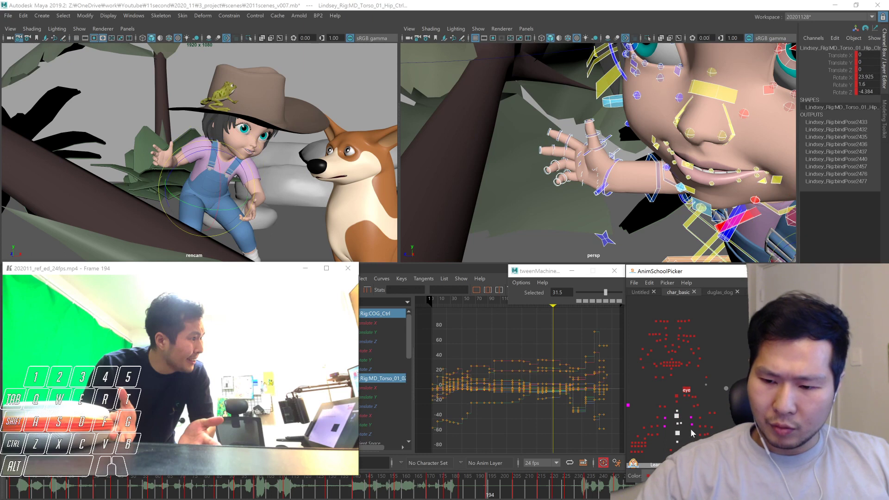
click(586, 292)
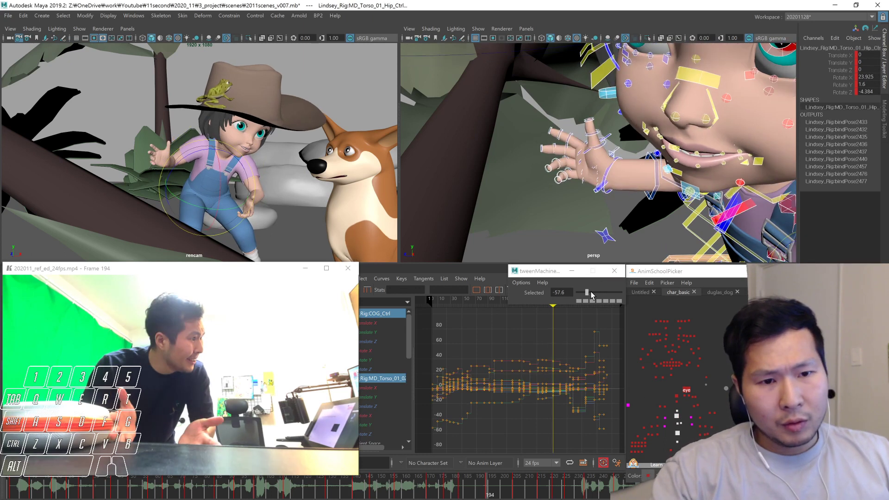
key(comma)
key(.)
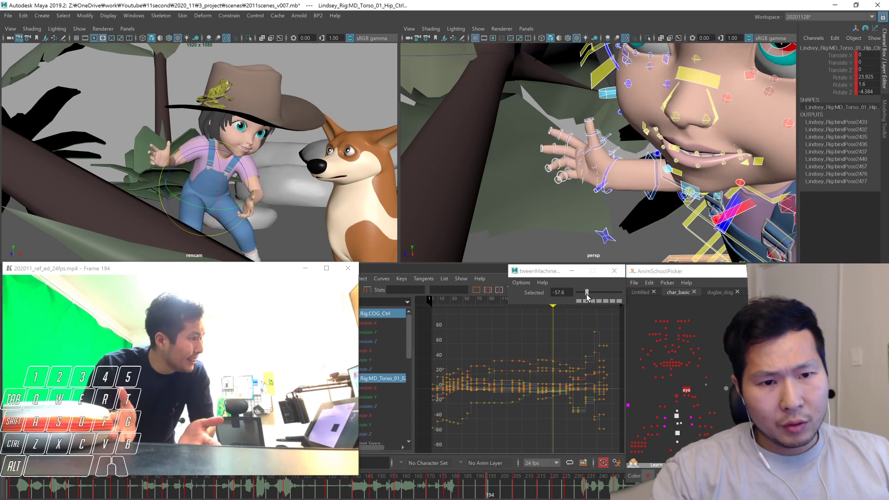
key(comma)
key(comma)
Play back the shot and compare the body poses between frames 205 and 226 with the video reference
key(alt+v)
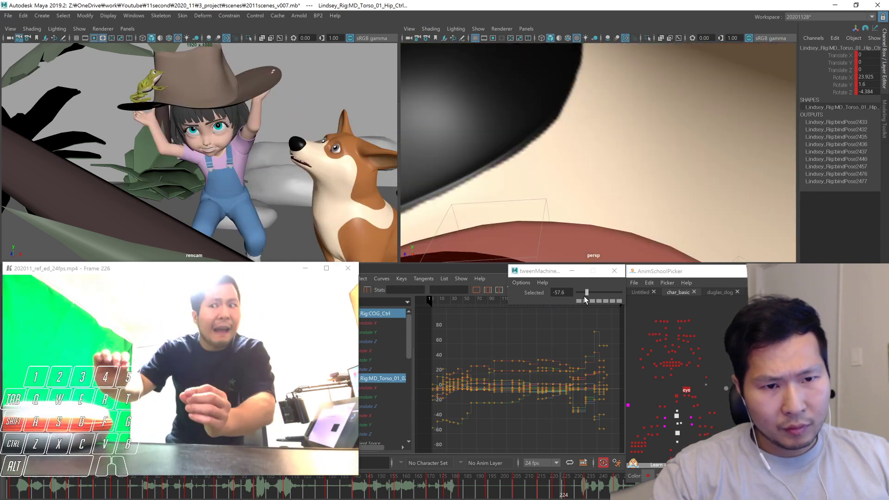
key(alt+v)
key(comma)
key(comma)
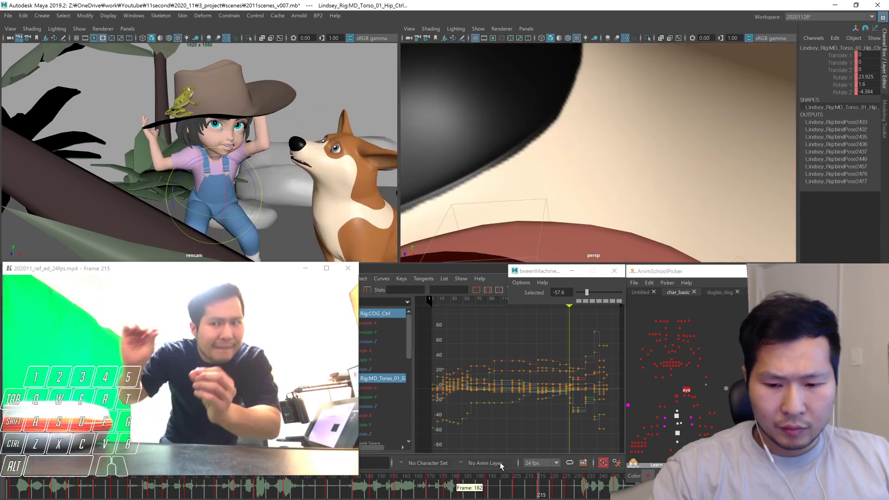
key(alt+v)
key(alt+v)
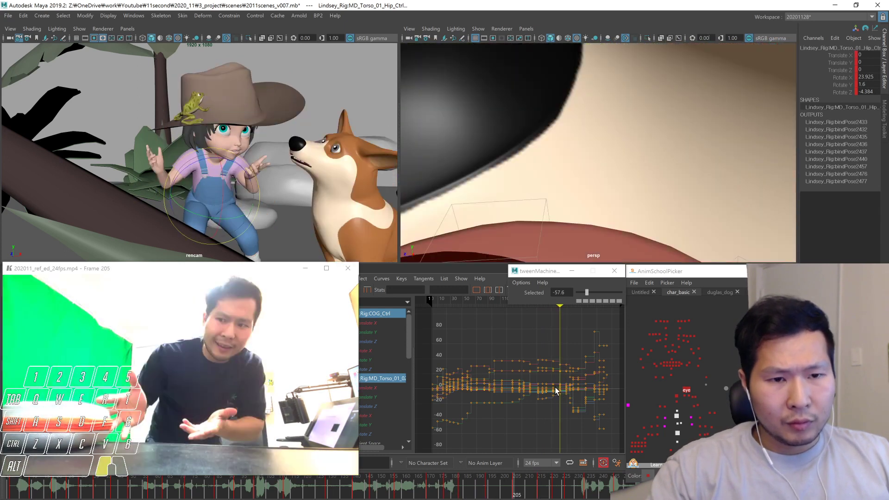
Tween the selected COG, torso and hip controls at frame 205 with a value of -23.9
drag(589, 292, 589, 293)
key(comma)
key(period)
drag(593, 293, 594, 293)
key(comma)
key(period)
key(period)
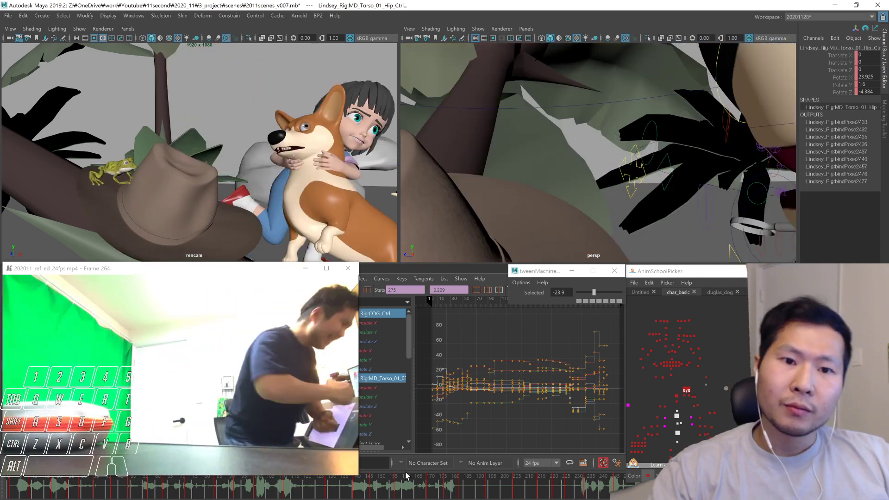
Select the torso FK control at frame 234 and examine the girl's pose from behind against the neighbouring key pose
click(531, 488)
drag(531, 488, 589, 483)
click(602, 462)
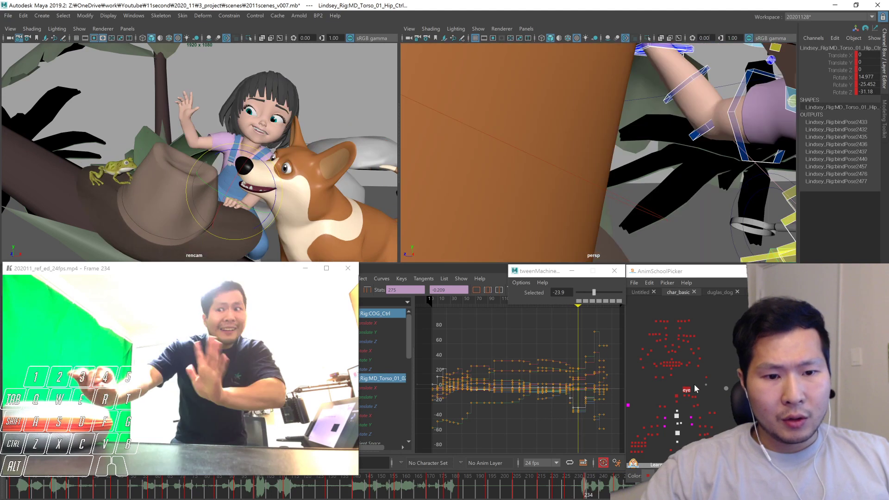
click(677, 414)
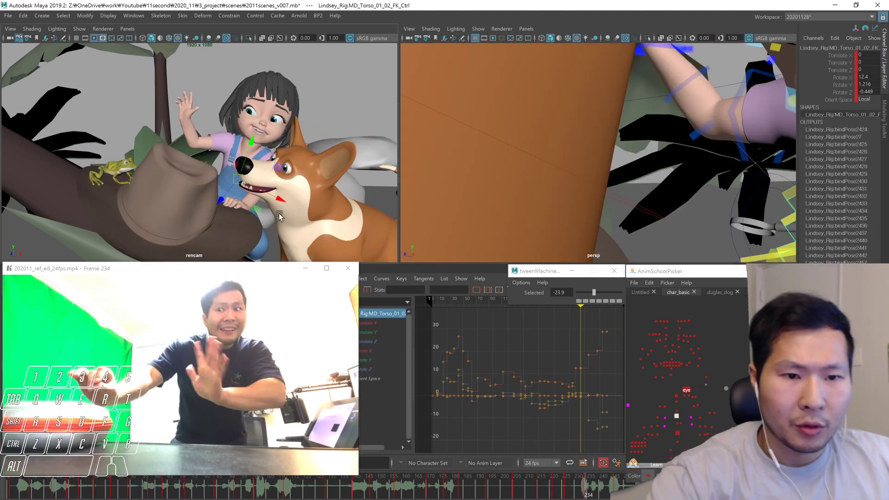
key(e)
key(f)
alt+right_drag(704, 224, 443, 216)
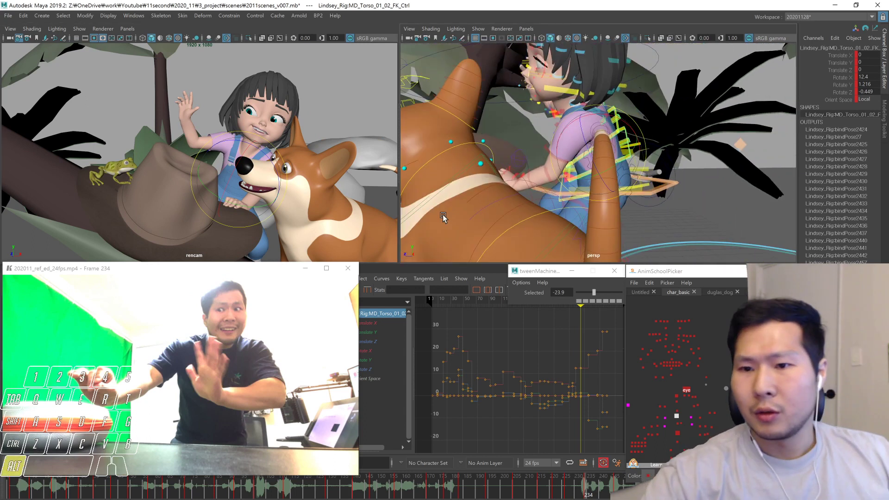
alt+drag(443, 216, 620, 194)
key(comma)
key(period)
Try rotating the torso FK control to X 6.971, Y -15.344, Z -5.971 and shifting it to X 0.11, Y 0.225, Z -0.003
middle_drag(652, 196, 651, 198)
drag(652, 200, 606, 165)
alt+drag(659, 158, 555, 151)
middle_drag(649, 186, 646, 184)
key(w)
key(e)
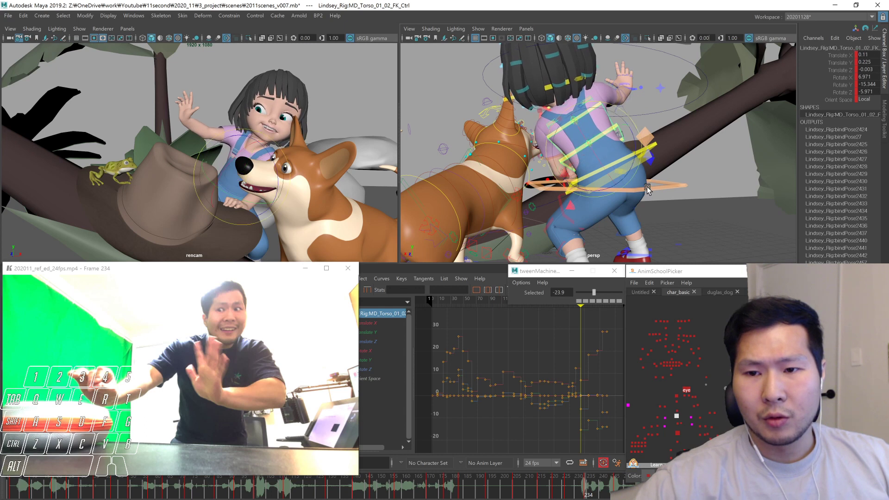
Undo the latest shift and rotation changes on the torso FK control at frame 234
key(ctrl+z)
key(ctrl+z)
key(ctrl+z)
key(ctrl+z)
key(ctrl+z)
key(ctrl+z)
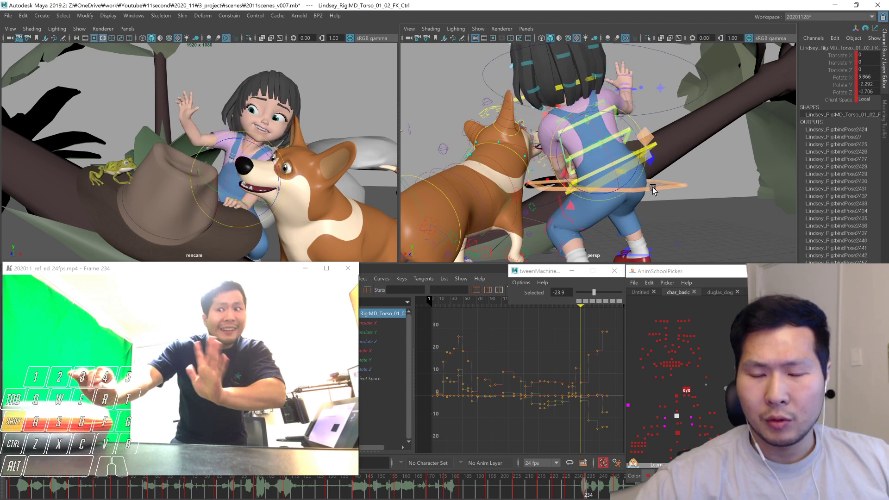
key(shift+z)
Move the COG control at frame 234 to X -0.863, Y -1.41, Z 6.233 and compare it with frame 226
click(676, 433)
key(w)
key(comma)
key(period)
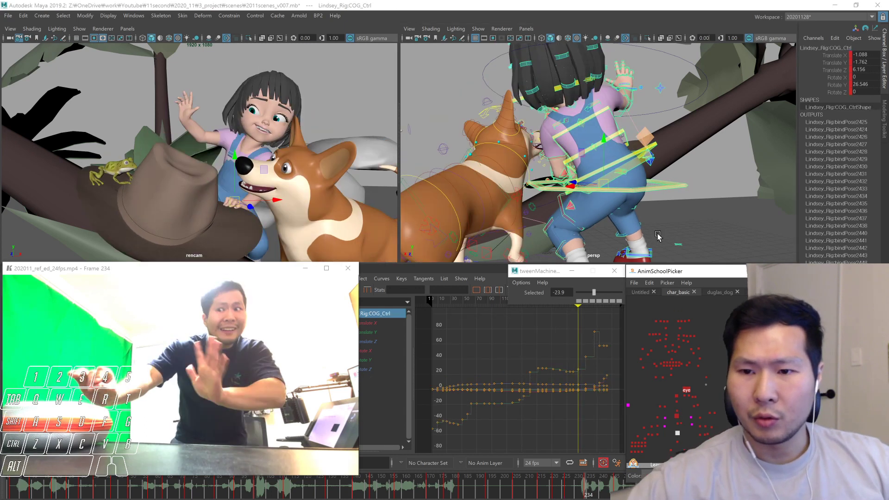
middle_drag(658, 239, 653, 231)
mouse_move(333, 214)
middle_down()
mouse_move(342, 215)
mouse_move(337, 224)
middle_up()
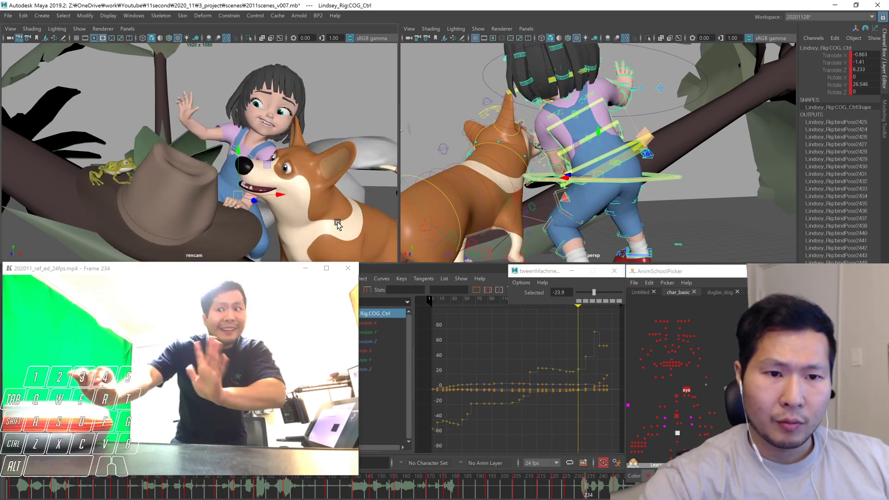
key(comma)
key(period)
key(comma)
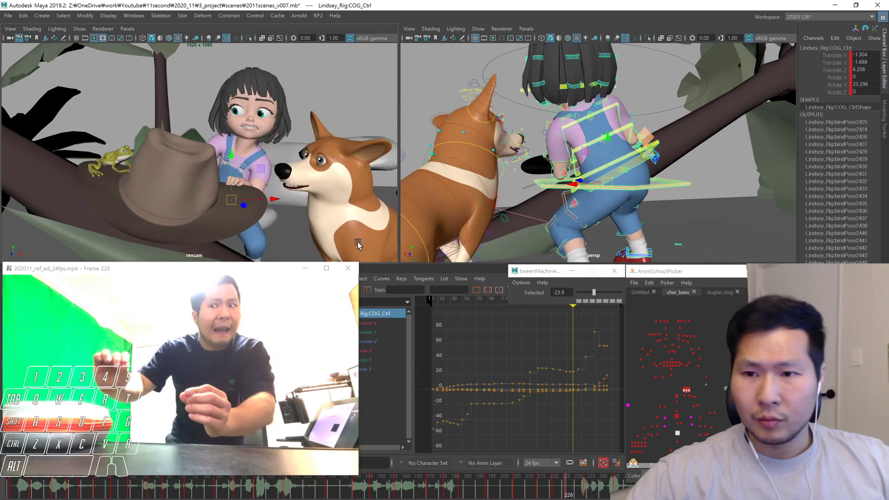
key(period)
Rotate the left clavicle control at frame 234 to X 10.543, Y -23.25, Z -0.138
alt+drag(650, 210, 700, 239)
click(697, 400)
click(693, 406)
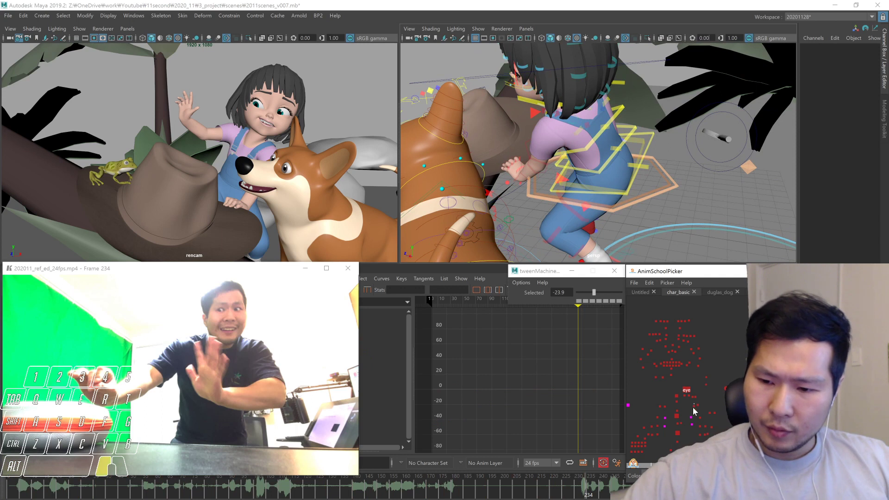
alt+drag(537, 185, 567, 197)
mouse_move(573, 152)
mouse_down()
mouse_move(559, 150)
mouse_move(560, 163)
mouse_move(579, 143)
mouse_up()
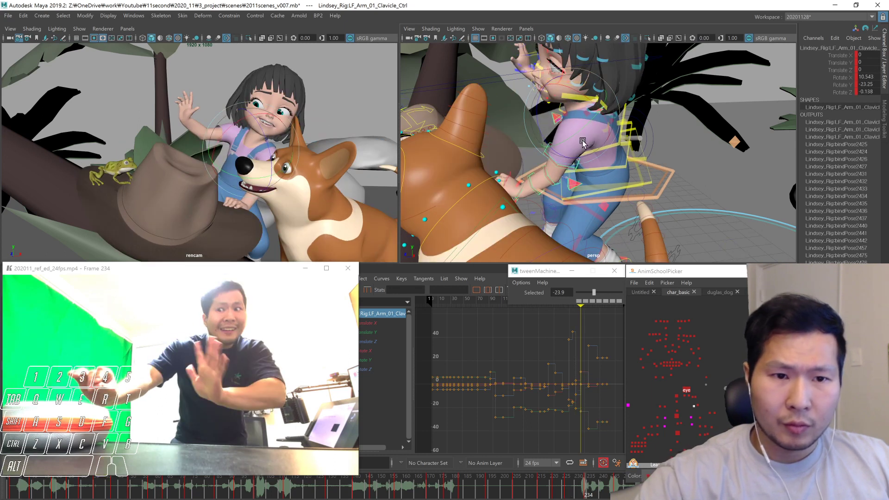
key(.)
Shift the neck FK control at frame 234 to X 0.066, Y 0.041, Z 0.016 and rotate it to X 0.804, Y -7.542, Z -24.373
click(676, 396)
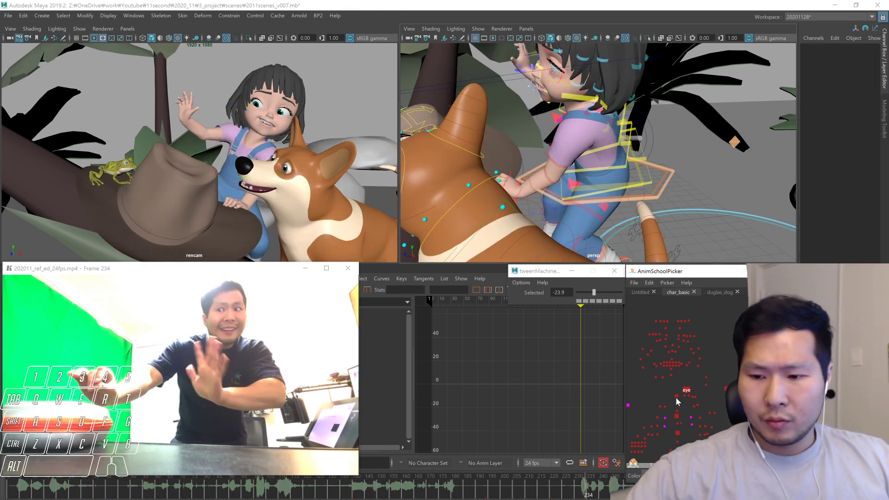
alt+drag(541, 203, 613, 221)
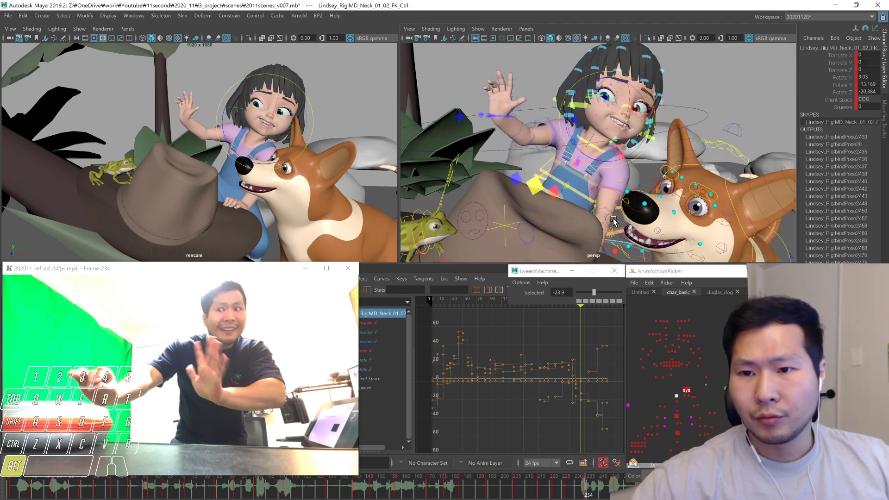
alt+drag(601, 185, 592, 169)
key(.)
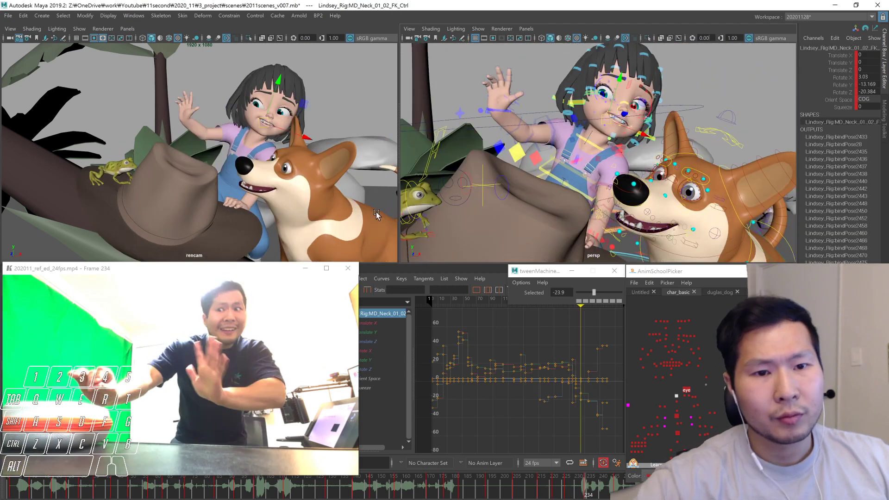
key(e)
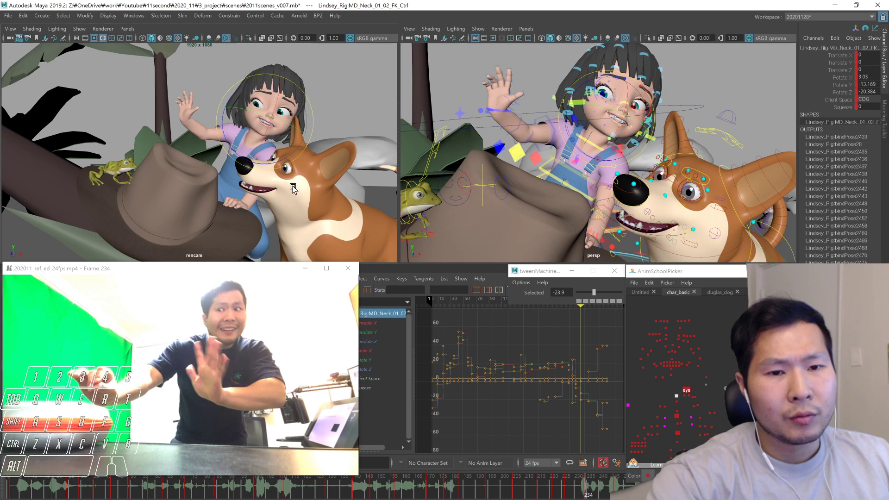
middle_drag(294, 185, 296, 183)
key(ctrl+z)
key(.)
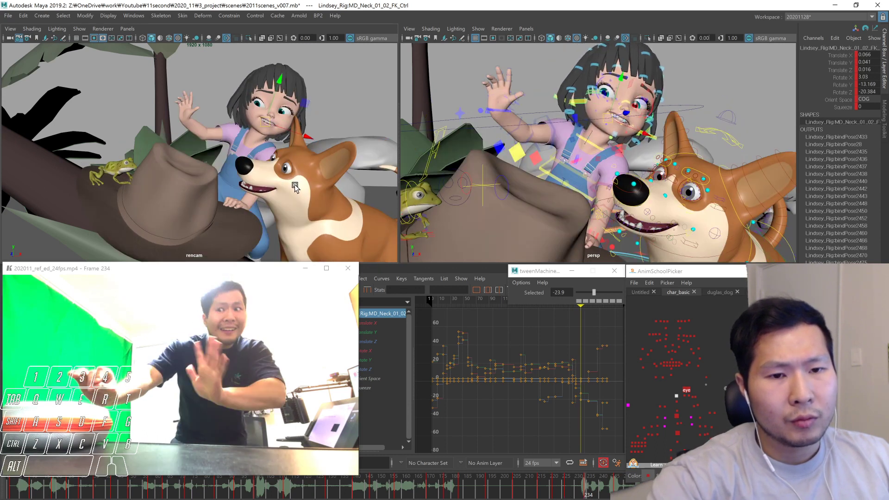
key(e)
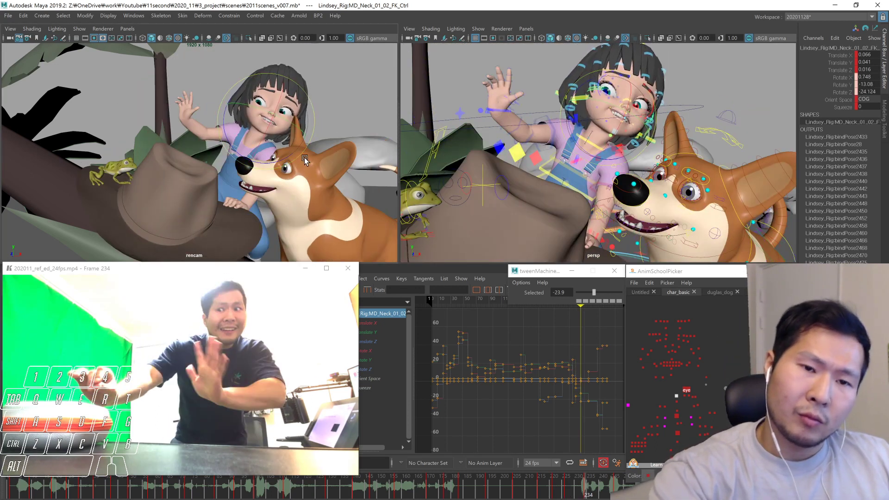
drag(285, 124, 291, 123)
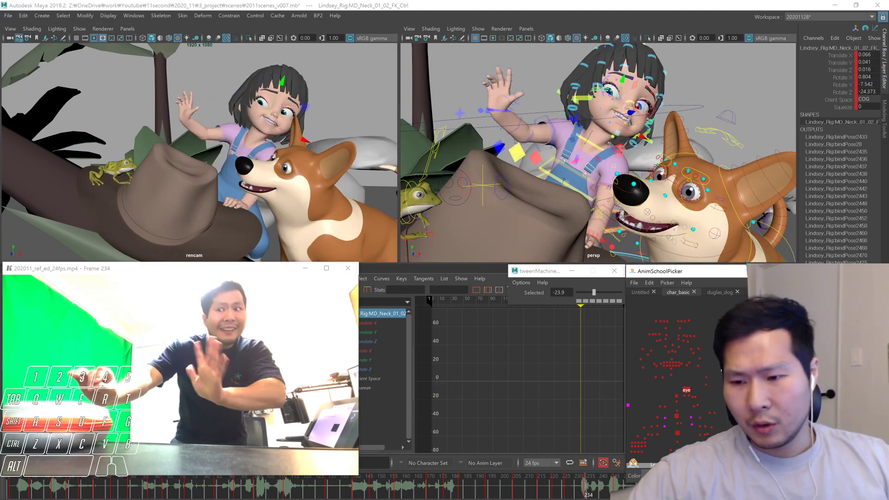
Move the main eye aim control at frame 234 to X -1.392, Y -3.511, Z 10.31 and compare the gaze with frame 226
click(685, 391)
middle_drag(275, 205, 300, 191)
key(comma)
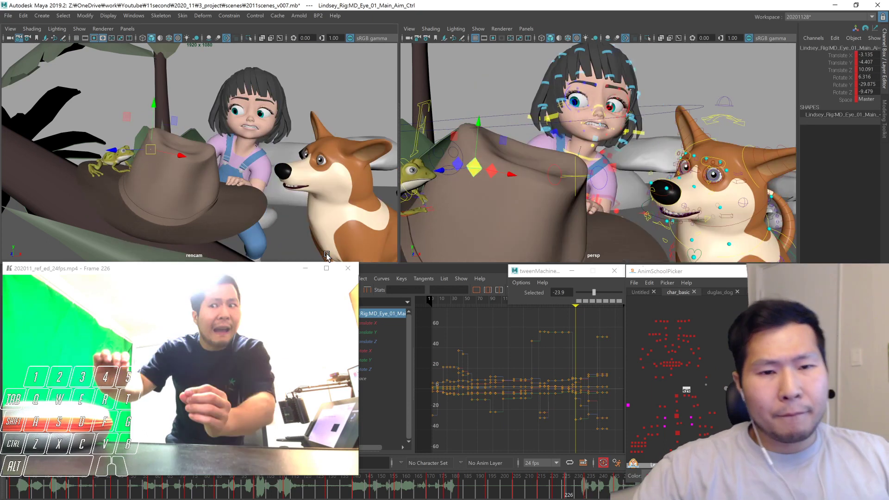
key(period)
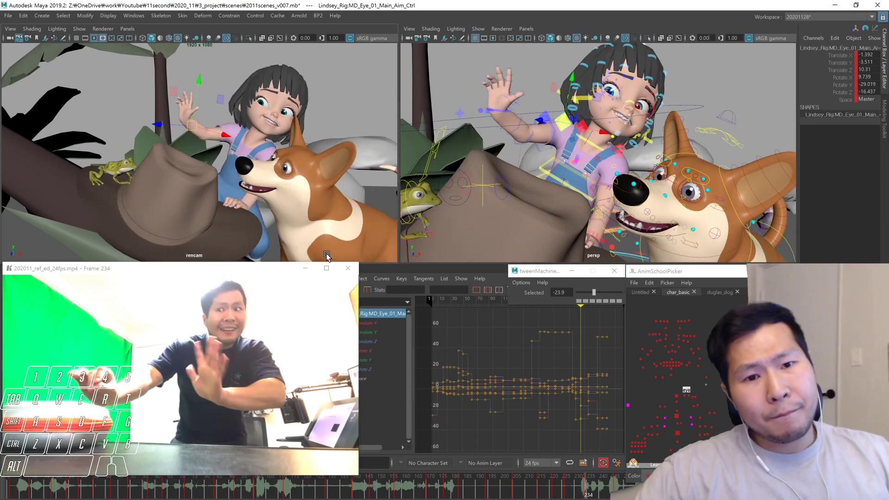
Rotate the neck FK control at frame 246 to X 8.414, Y -19.337, Z -21.127
key(period)
click(676, 396)
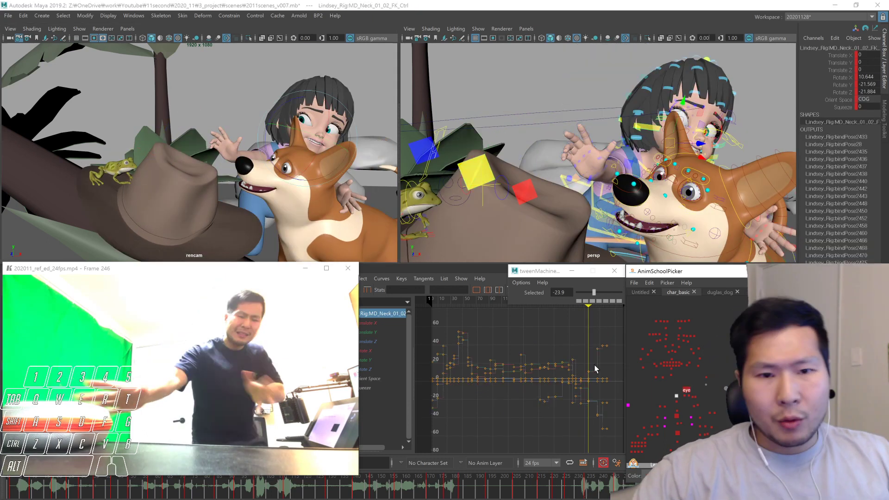
middle_drag(331, 141, 335, 153)
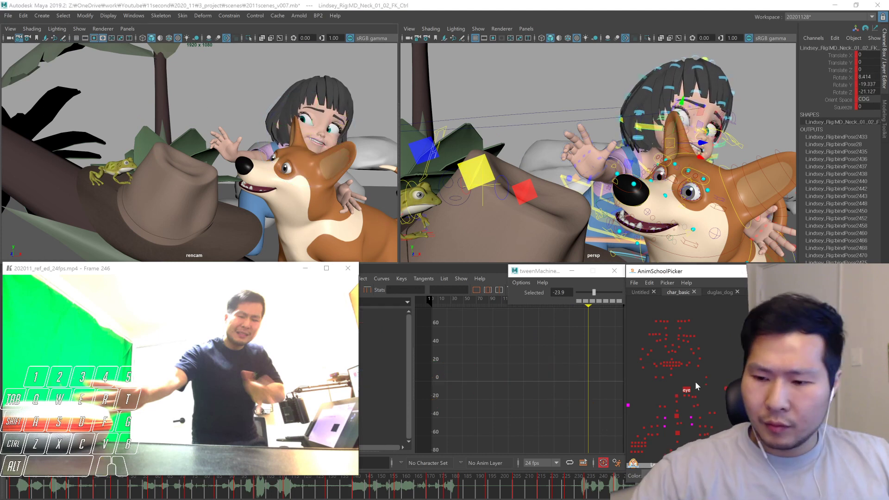
Move the main eye aim control at frame 246 to X 0.169, Y -3.83, Z 13.387, checking the gaze against frame 234
click(686, 390)
middle_drag(409, 215, 380, 209)
key(comma)
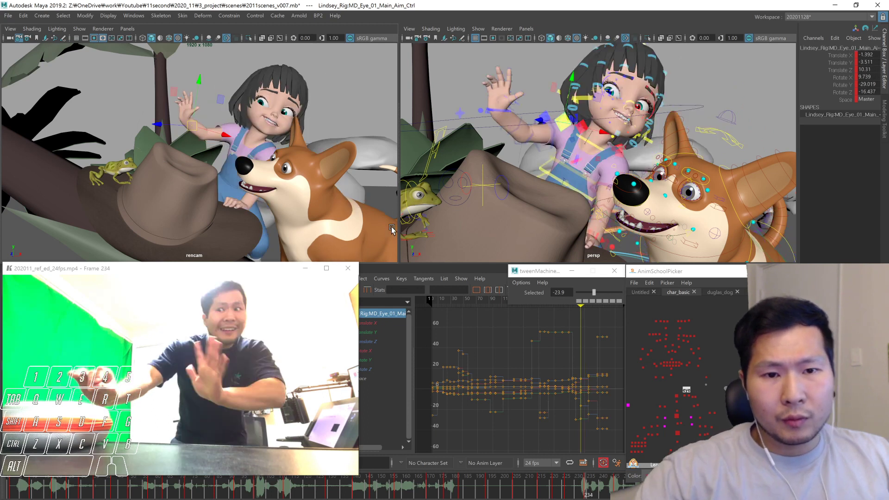
key(period)
middle_drag(326, 225, 337, 221)
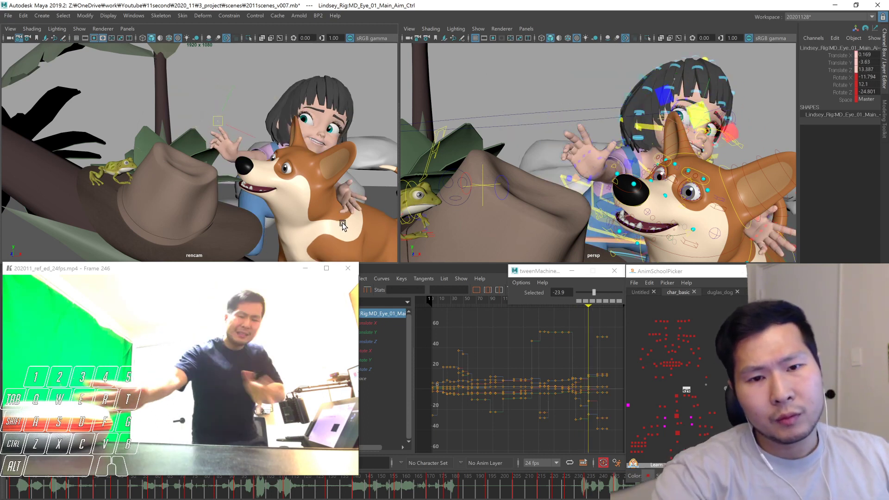
Compare the neck pose across frames 234 and 246, and rotate the neck FK control at frame 260 to X 21.054, Y -30.499, Z -27.404
click(676, 396)
key(comma)
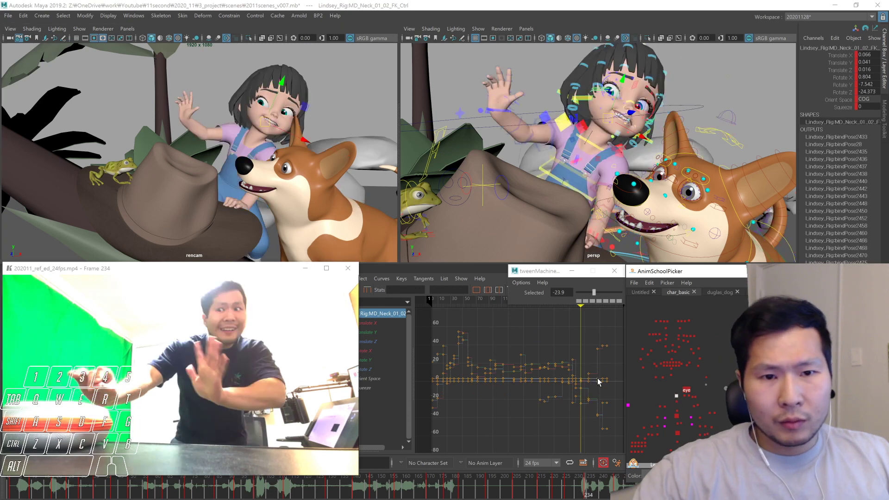
key(e)
drag(305, 138, 300, 129)
key(.)
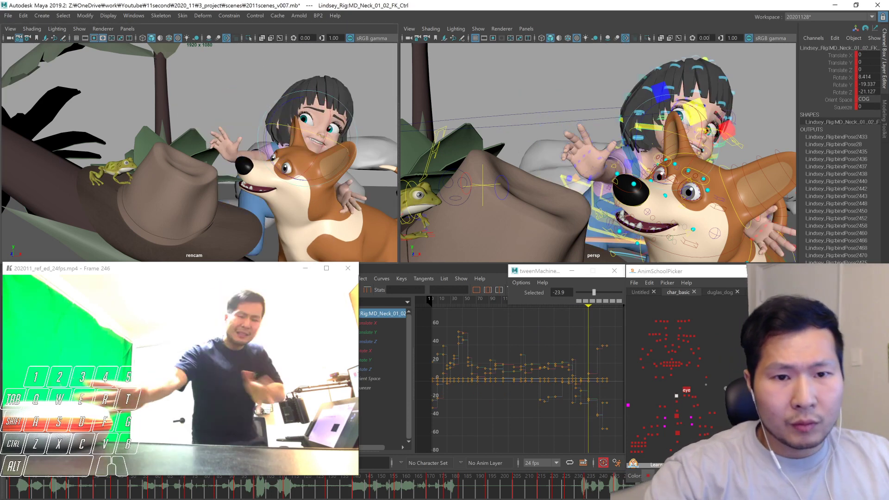
key(.)
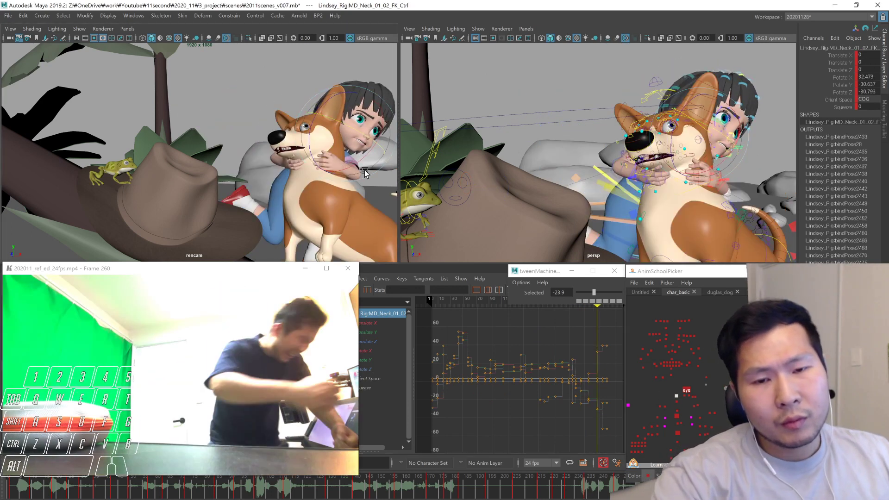
drag(365, 172, 367, 161)
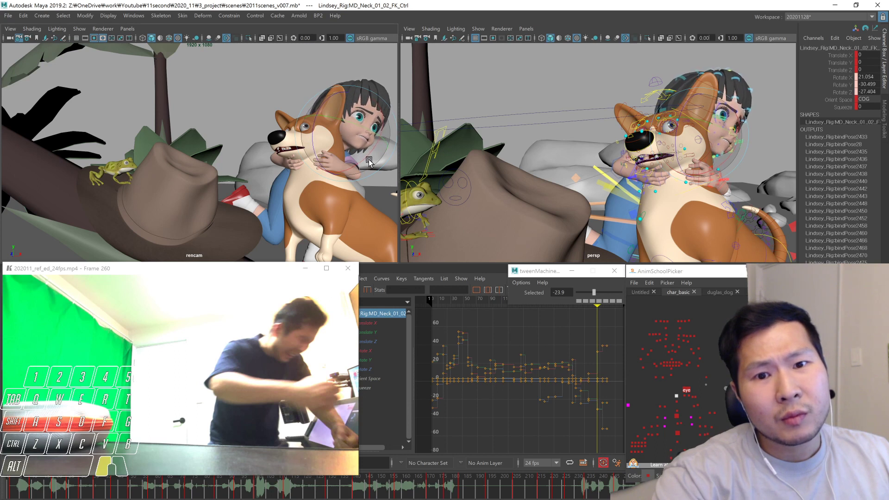
Tween the neck FK control at frame 275 fully toward its previous key with a bias of -100
key(.)
key(.)
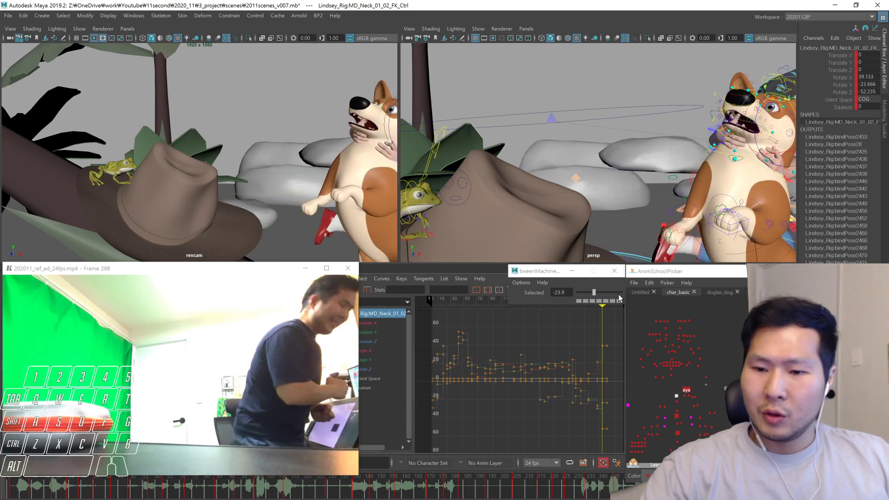
drag(593, 292, 499, 338)
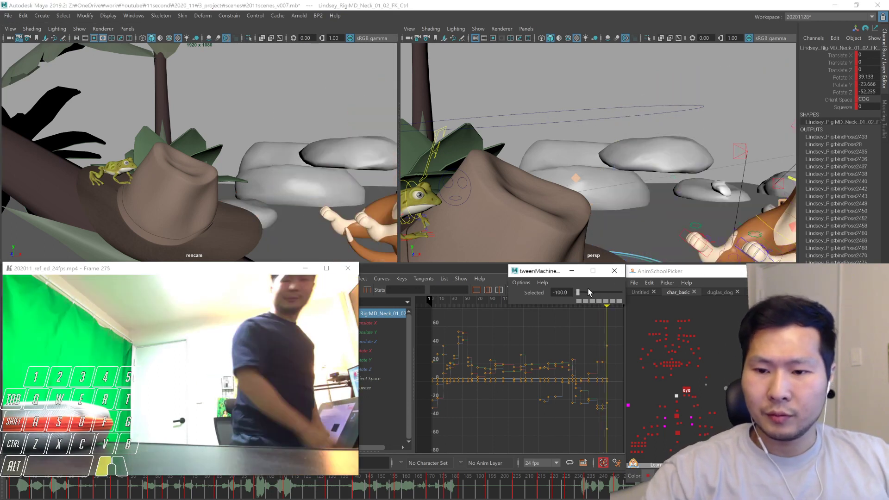
key(.)
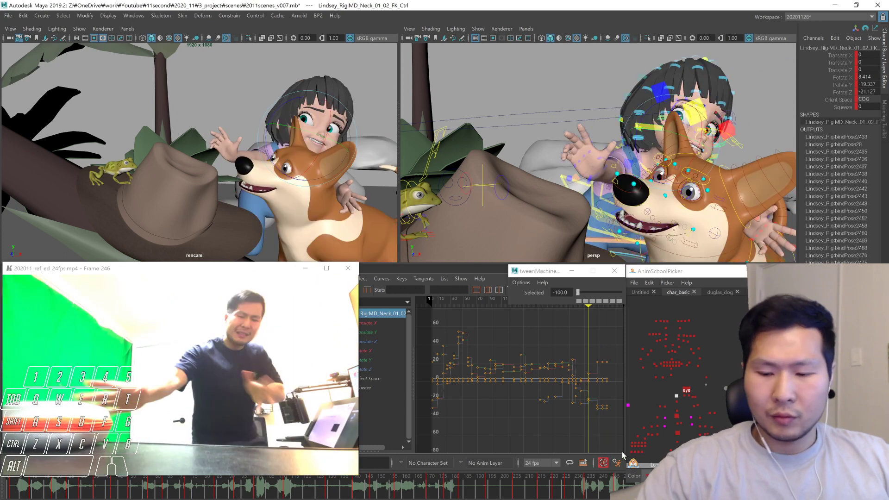
Select all of the dog's controls and play the shot from frame 1 to review its blocked keys
drag(621, 486, 462, 463)
click(724, 303)
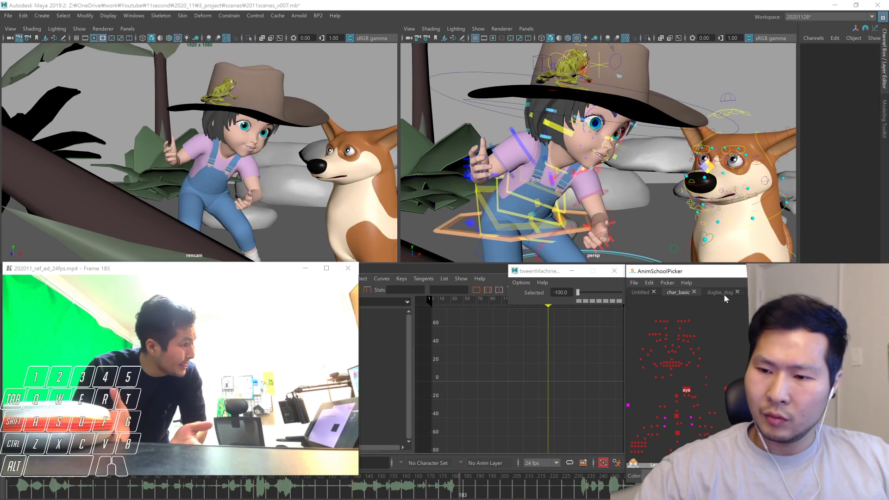
click(704, 337)
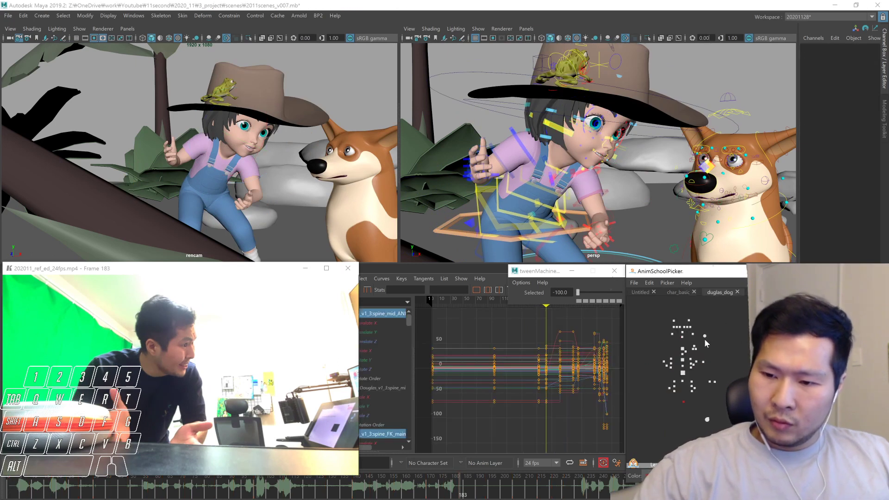
drag(586, 264, 542, 275)
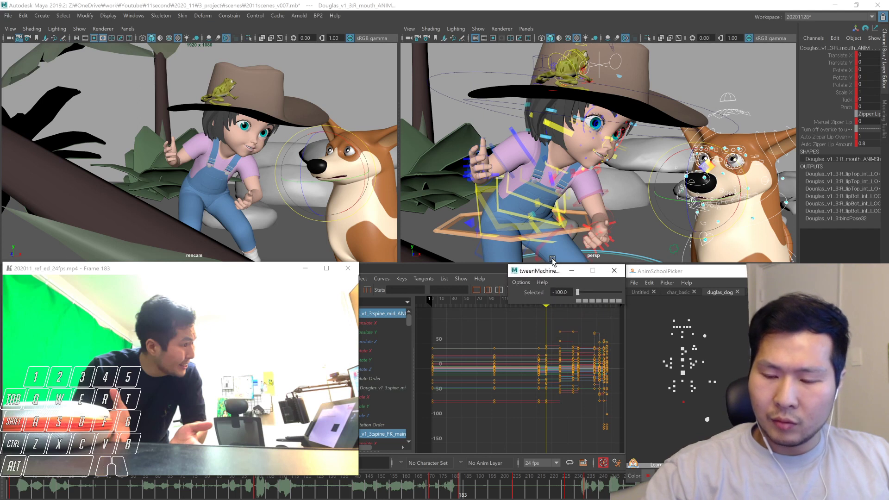
drag(450, 488, 3, 476)
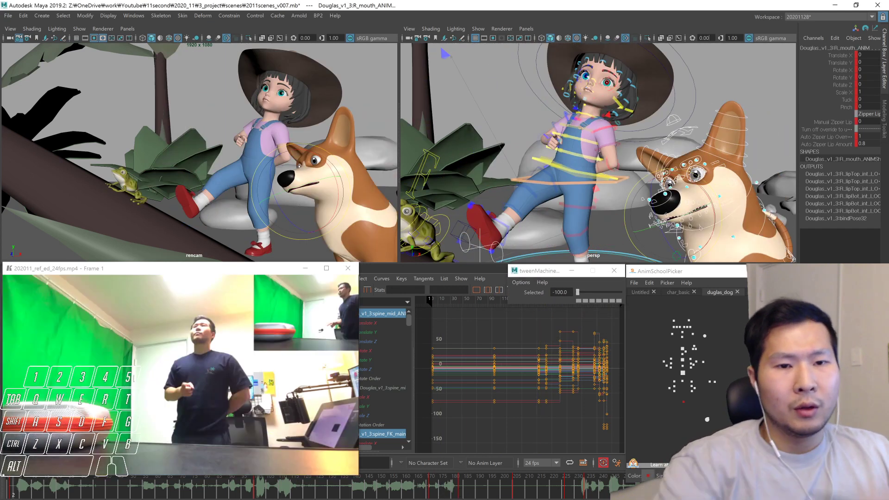
key(alt+v)
key(alt+v)
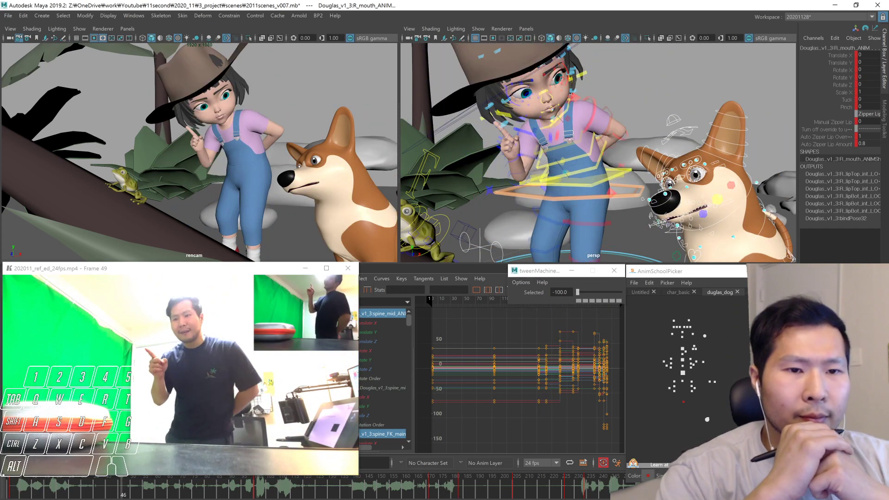
Select all of the girl's controls with the hat and set a breakdown pose at frame 5 with a tween bias of -81.5
key(F9)
click(3, 483)
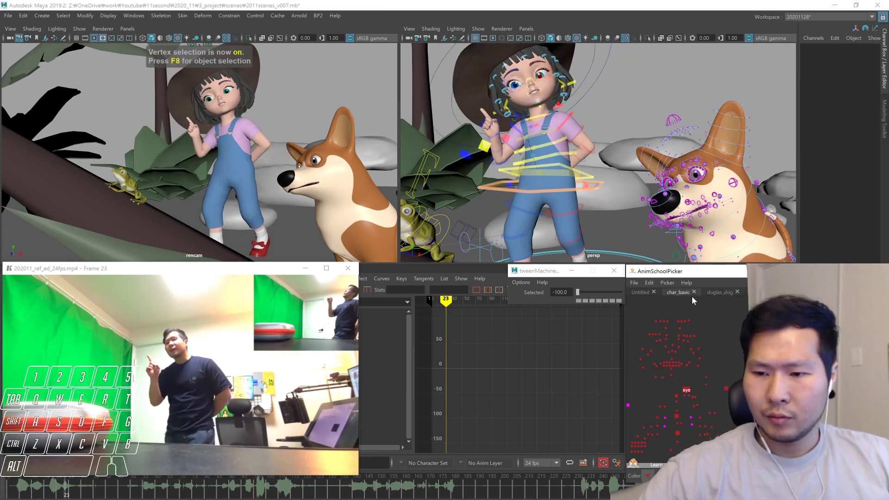
key(F8)
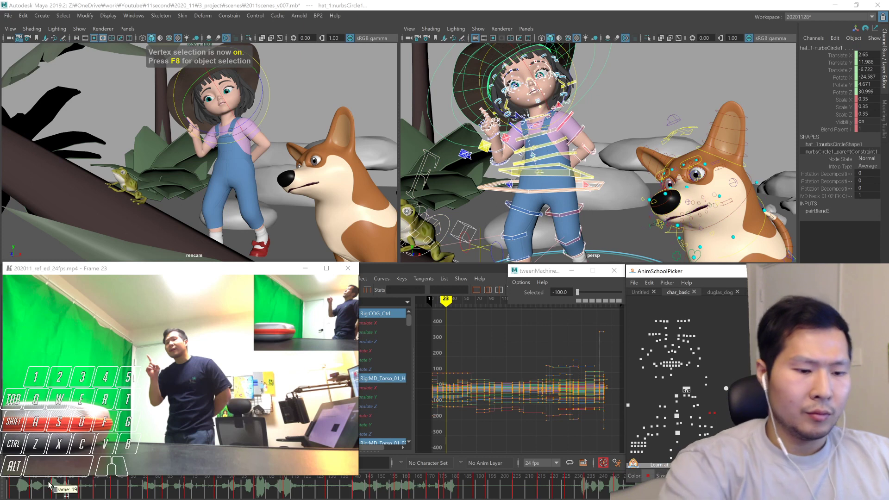
drag(56, 484, 1, 483)
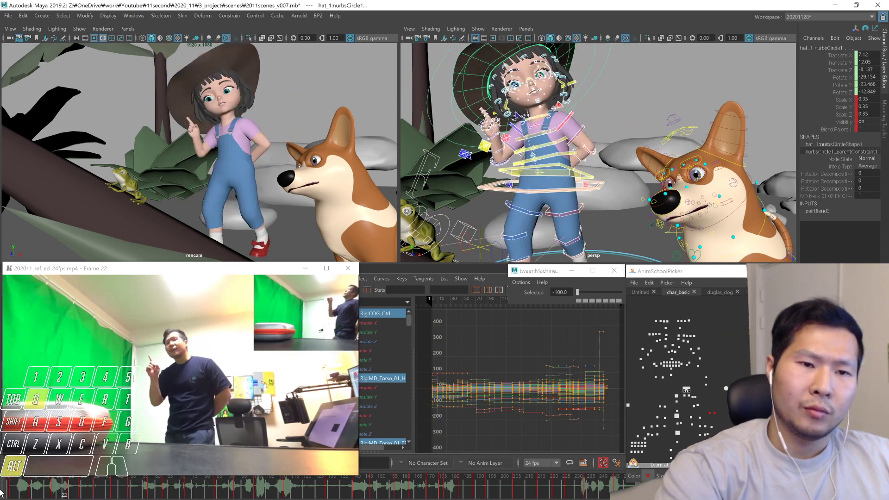
drag(12, 488, 81, 493)
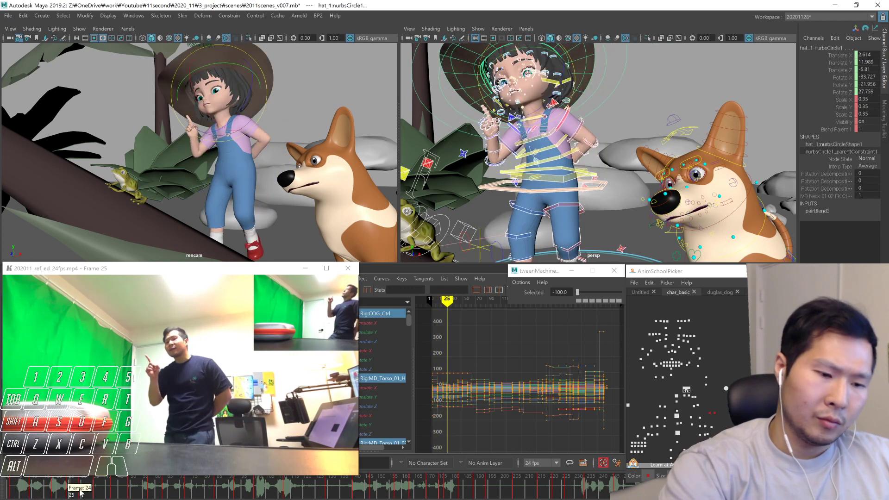
mouse_move(21, 493)
shift+mouse_down()
mouse_move(42, 492)
mouse_move(21, 492)
shift+mouse_up()
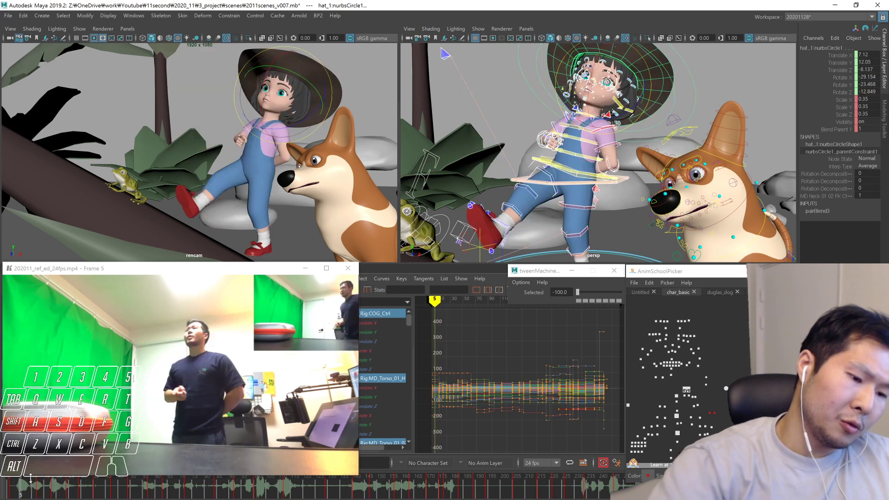
key(alt+period)
key(alt+period)
key(alt+period)
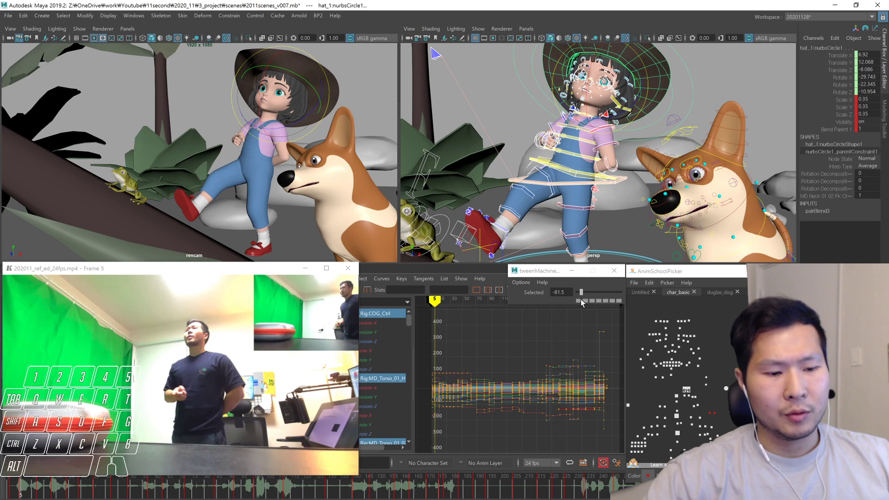
key(comma)
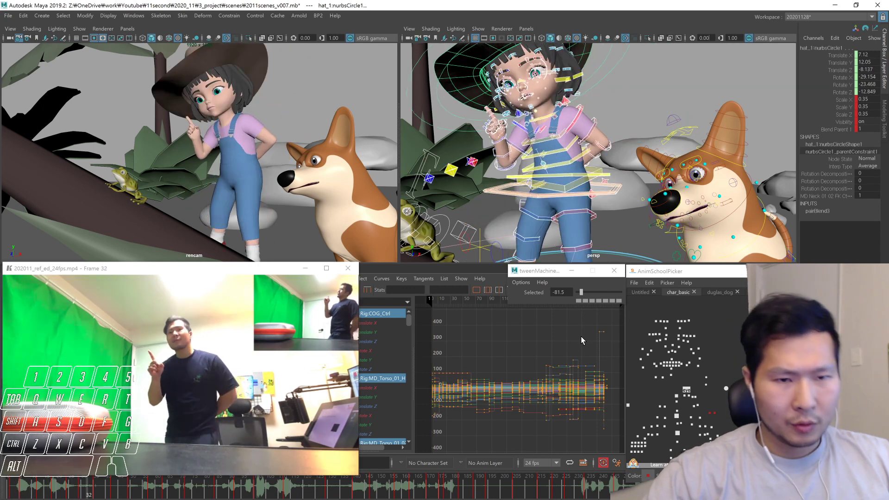
Retime the girl's pointing pose key to frame 22 and play back the opening up to frame 42 to check the timing
key(alt+v)
drag(11, 493, 95, 494)
key(alt+v)
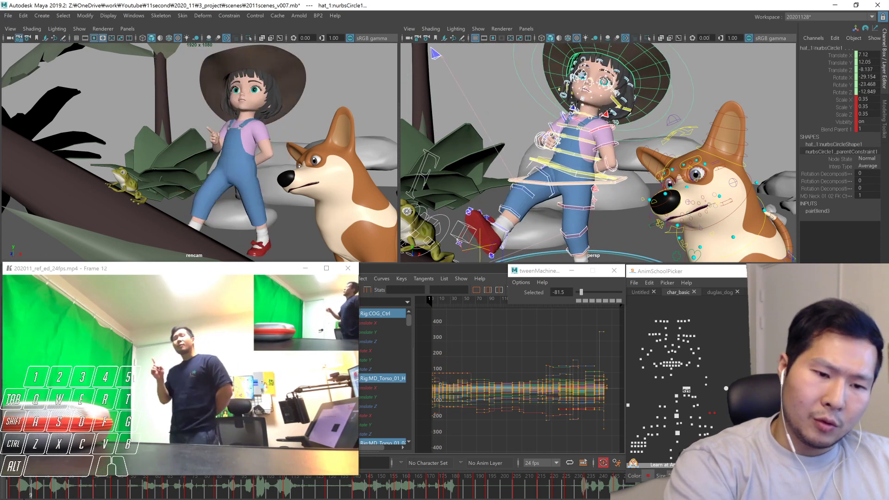
key(alt+v)
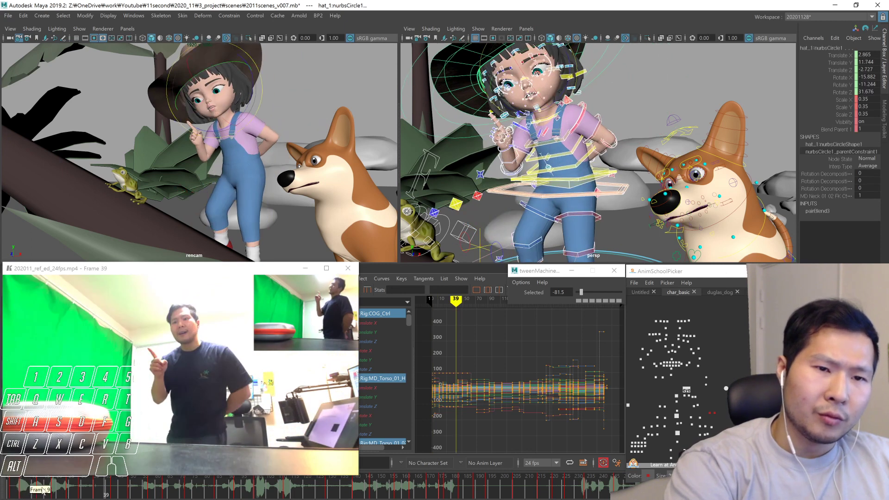
drag(34, 494, 67, 494)
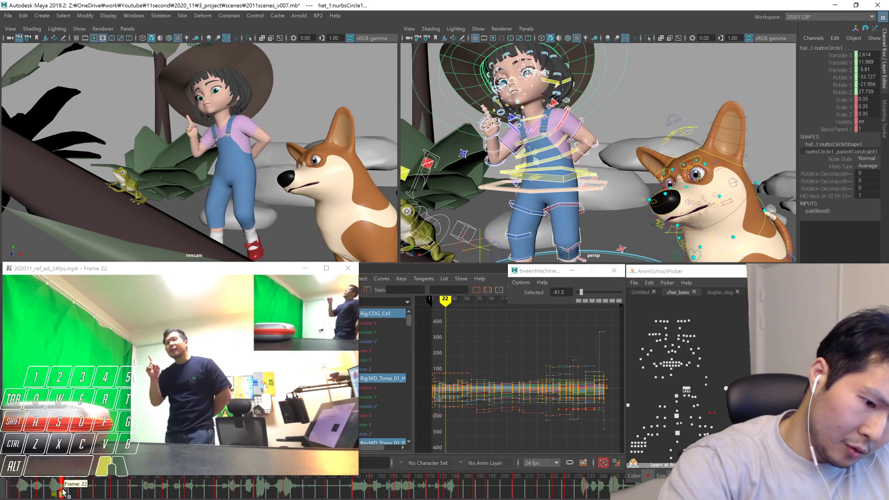
click(26, 485)
key(alt+v)
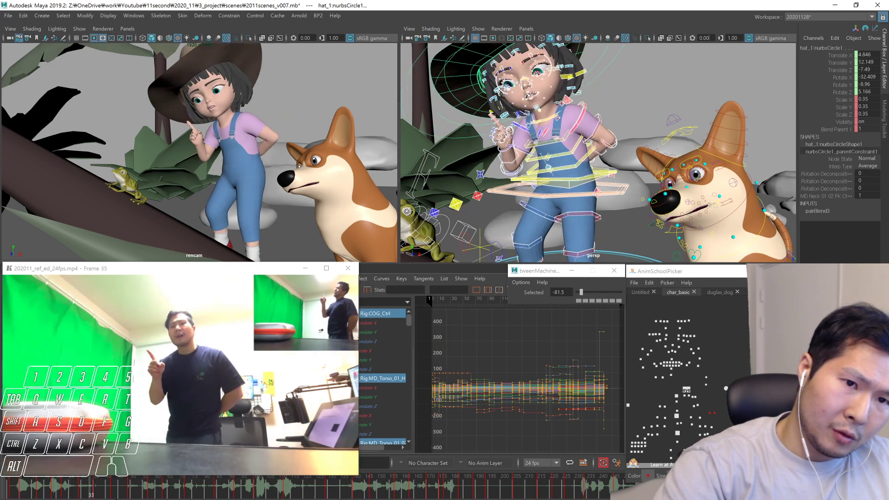
mouse_move(114, 497)
mouse_down()
mouse_move(101, 494)
mouse_move(113, 495)
mouse_up()
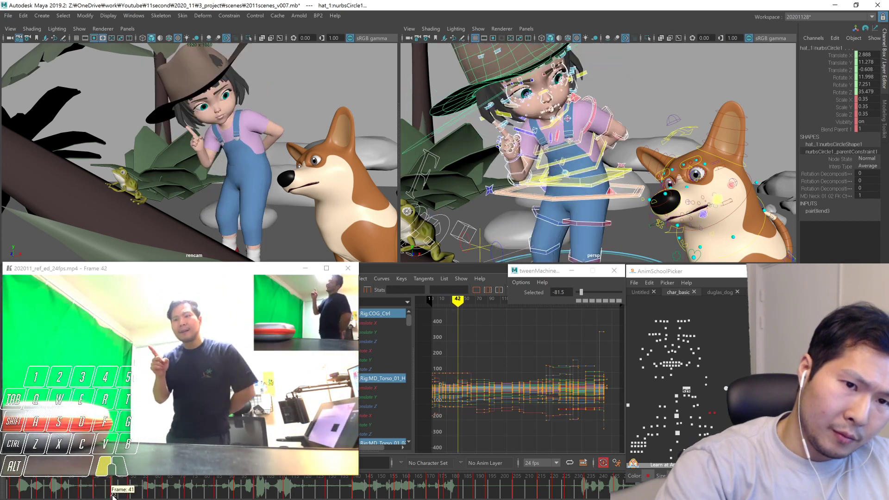
Select the girl's neck FK control and compare her body pose between frames 29 and 42 from behind the dog
click(693, 375)
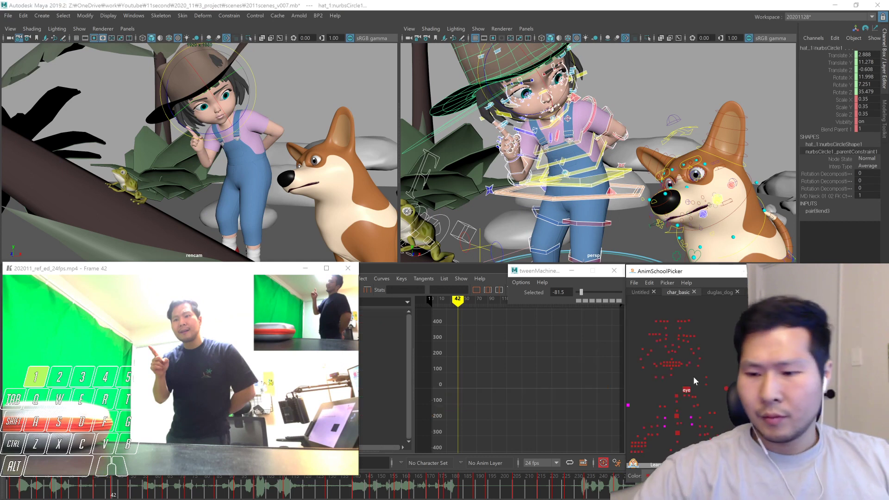
click(685, 390)
click(681, 389)
click(675, 395)
key(1)
key(2)
key(1)
alt+drag(671, 153, 550, 175)
key(2)
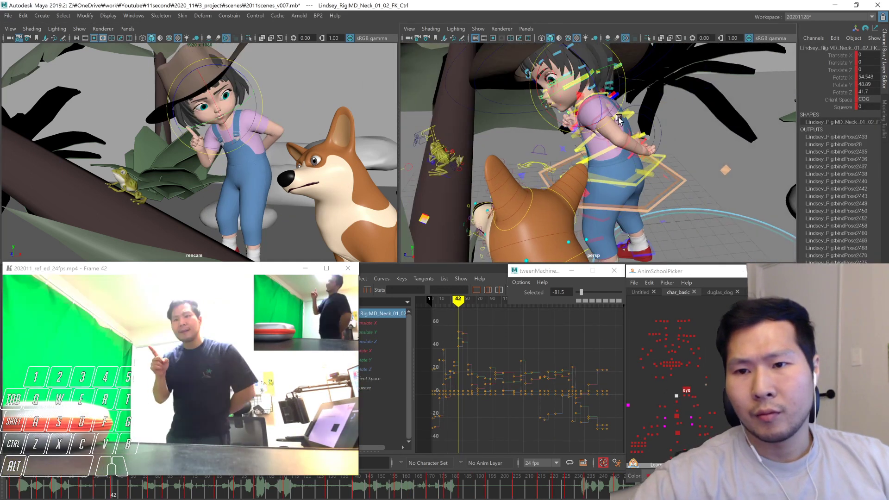
key(1)
key(2)
key(1)
key(1)
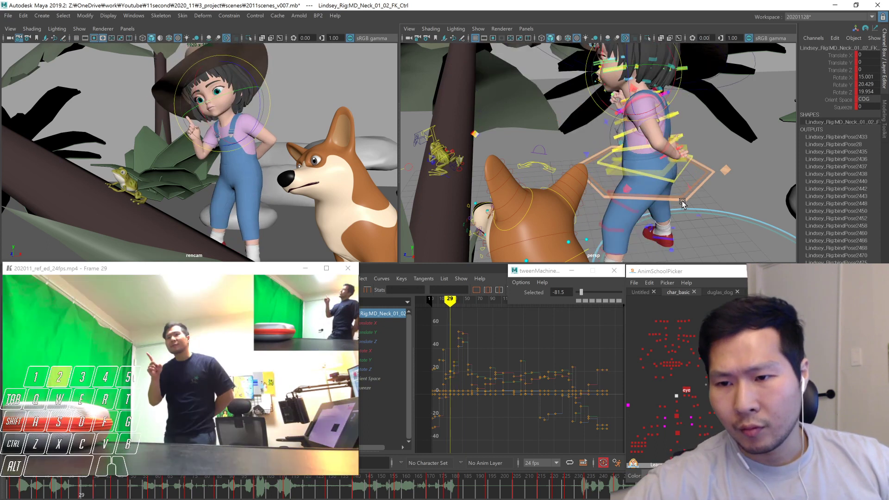
key(2)
key(2)
key(2)
key(1)
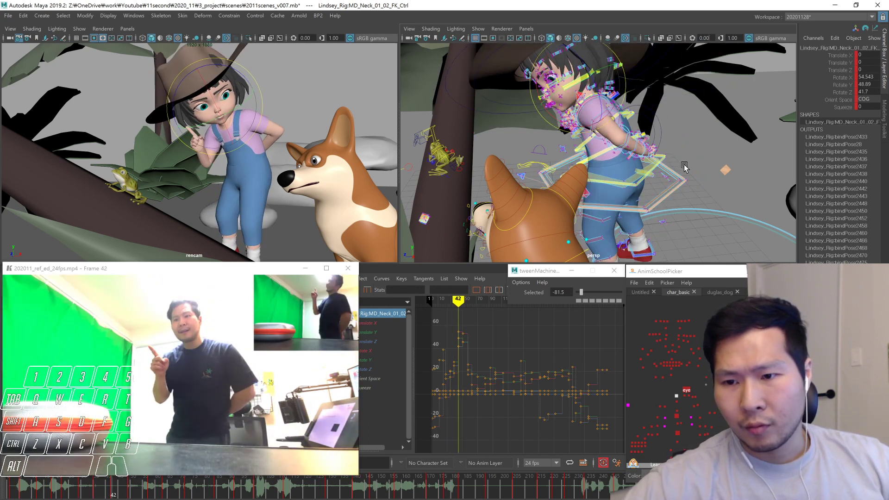
Tween the COG control at frame 42 with a bias of -48.9 to translate X -0.92, Y -0.188, Z 4.868 and rotate Y -43.9
alt+drag(685, 168, 654, 214)
right_click(638, 185)
click(644, 184)
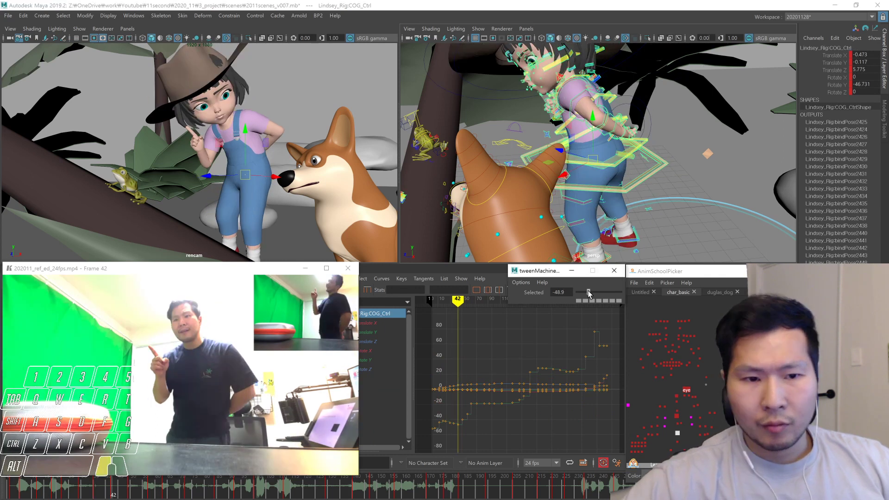
click(588, 292)
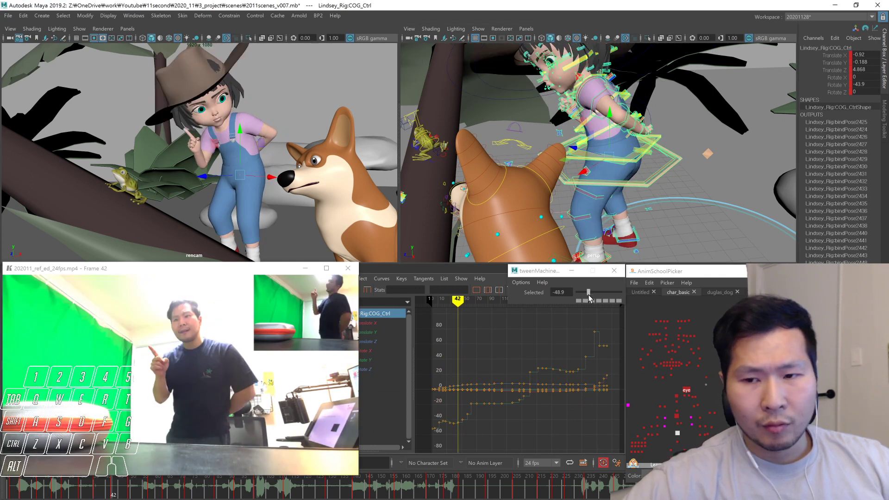
Examine the body's movement around frame 42 by stepping through the keys up to frame 92 and playing back the opening
key(comma)
key(comma)
key(comma)
key(period)
key(period)
key(period)
key(period)
key(comma)
key(comma)
key(comma)
key(comma)
key(period)
key(period)
key(period)
key(period)
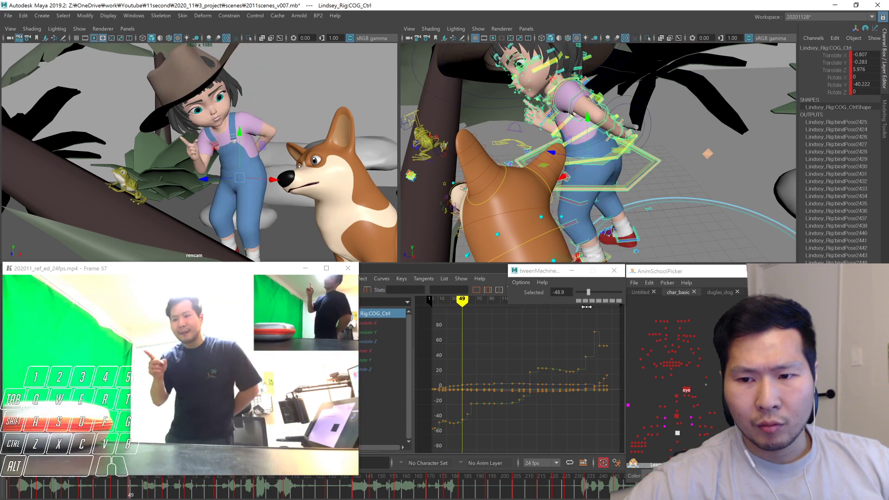
key(period)
key(period)
key(period)
key(period)
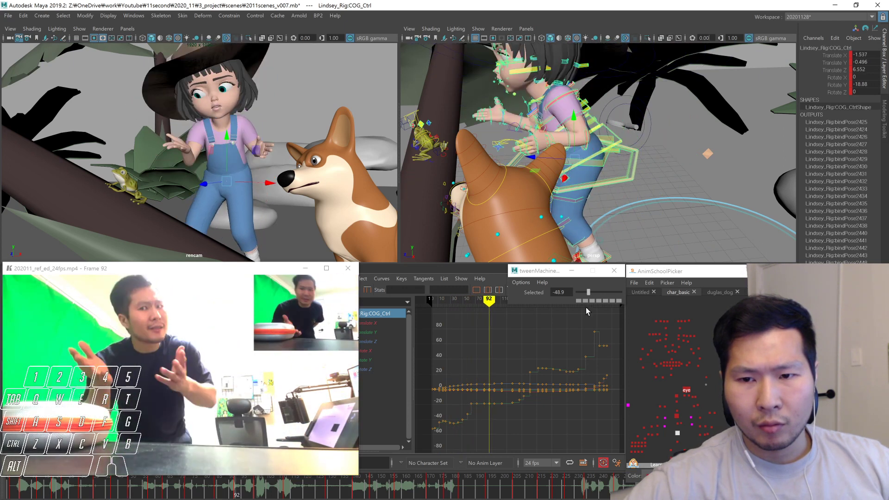
click(24, 489)
key(alt+v)
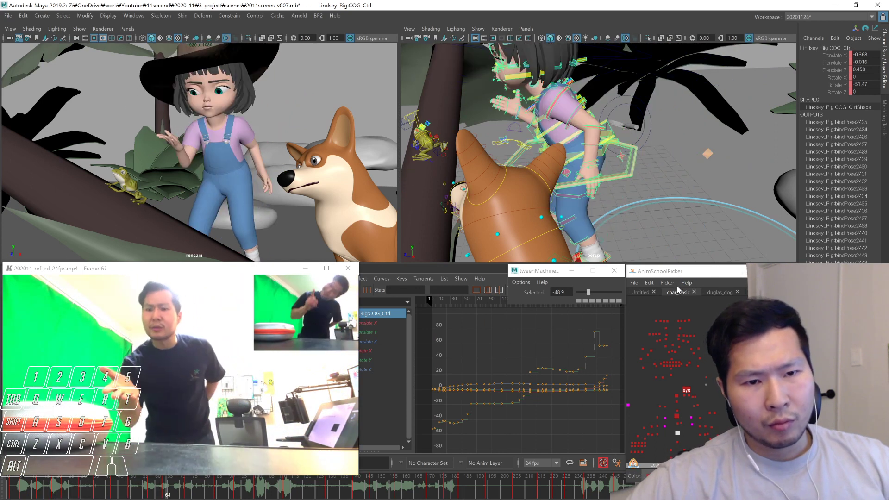
drag(60, 489, 120, 491)
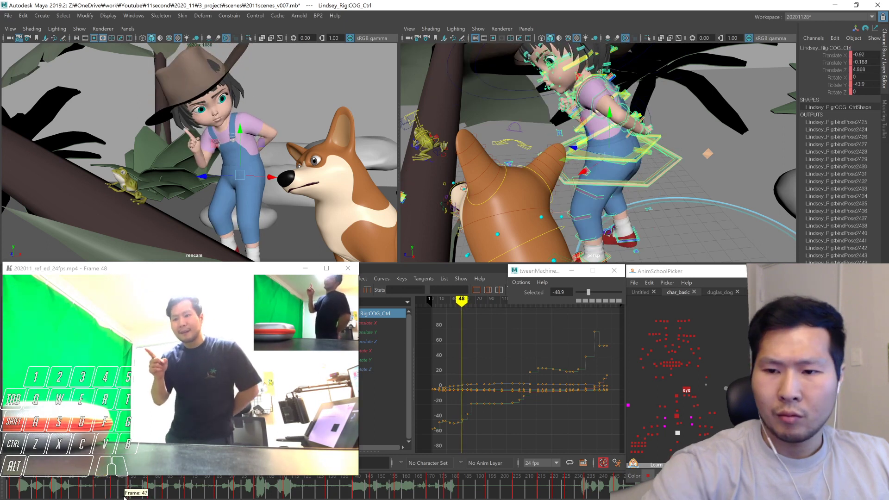
Move the girl's COG control at frame 49 to translate X -0.356, Y -0.283, Z 5.443
key(comma)
alt+drag(722, 194, 674, 198)
key(comma)
key(period)
key(period)
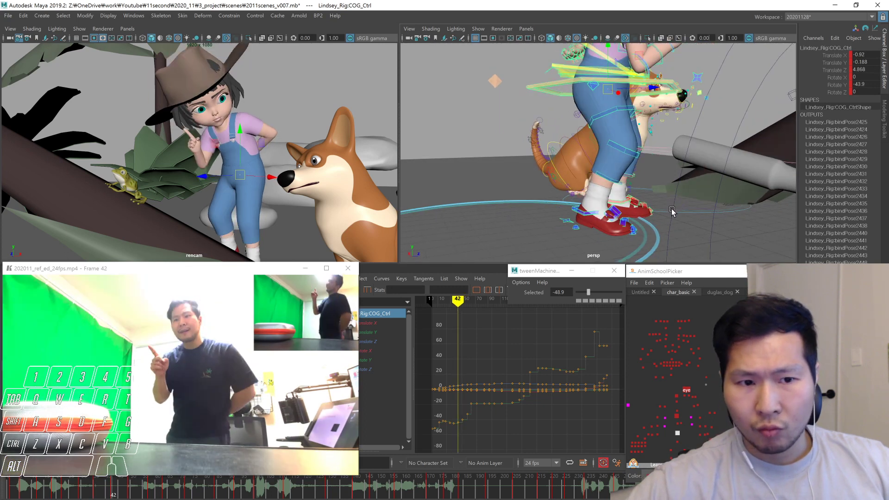
alt+drag(672, 211, 668, 209)
key(comma)
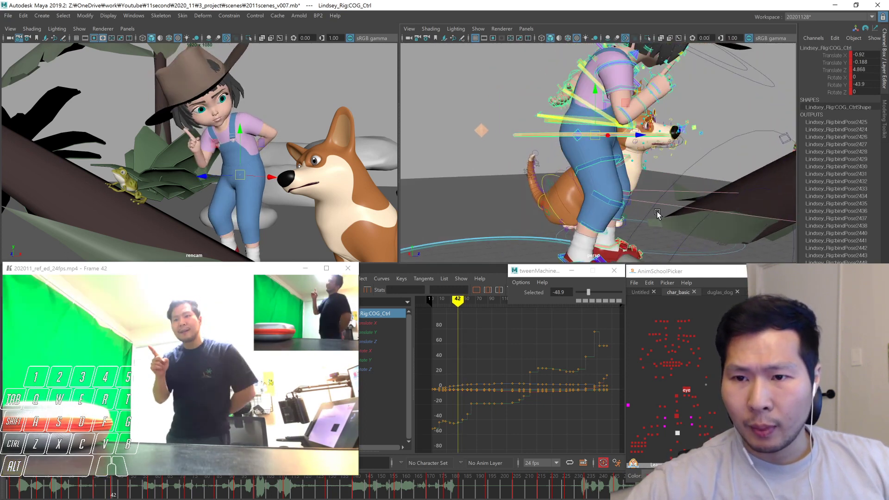
key(period)
key(period)
key(comma)
drag(660, 142, 648, 139)
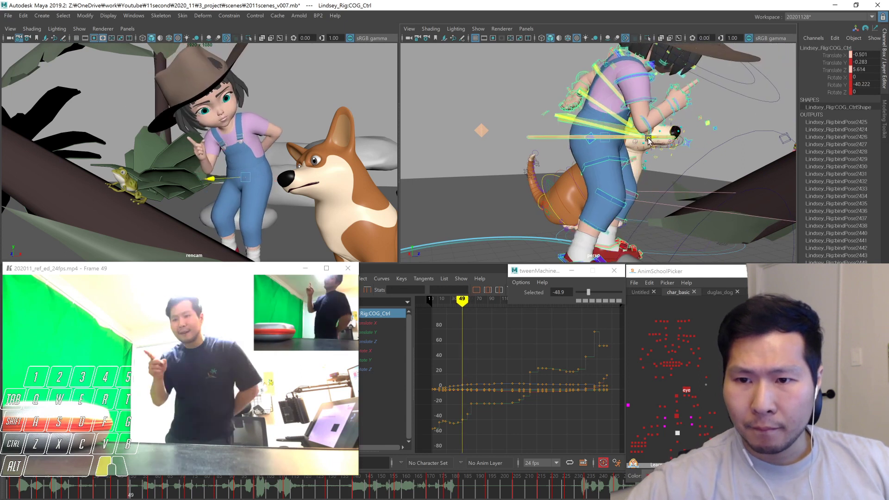
key(z)
key(shift+z)
Step through the girl's body poses up to frame 74 and review the opening against the video reference
key(comma)
key(period)
key(period)
key(period)
key(period)
key(period)
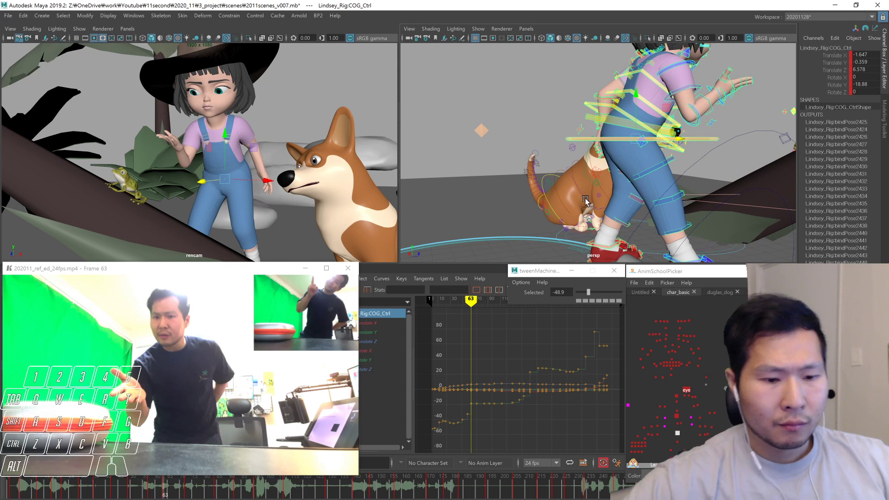
key(period)
click(35, 489)
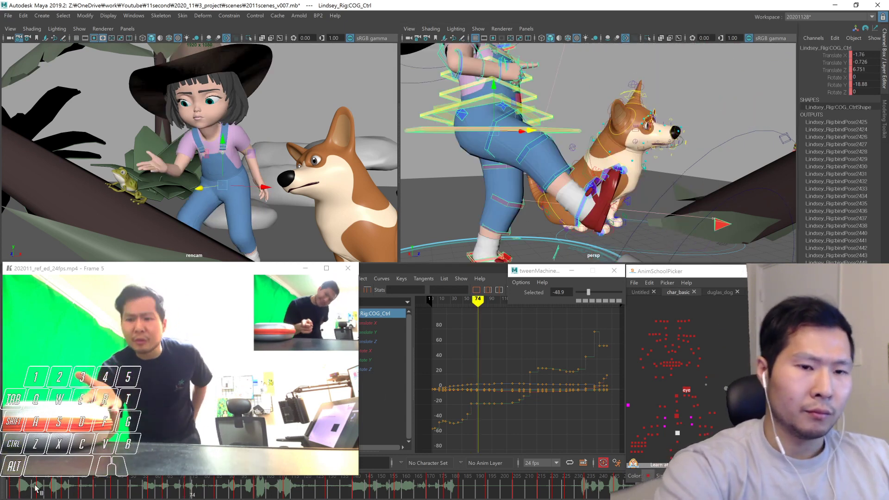
key(period)
key(period)
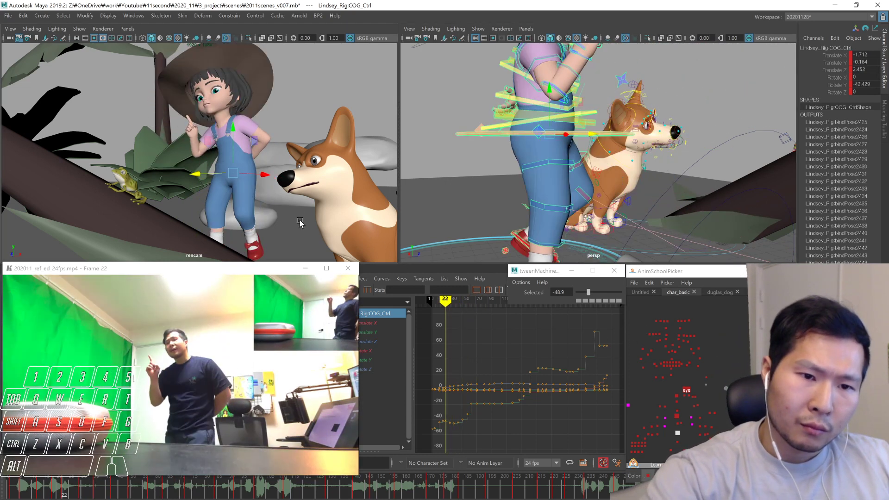
middle_drag(302, 223, 307, 225)
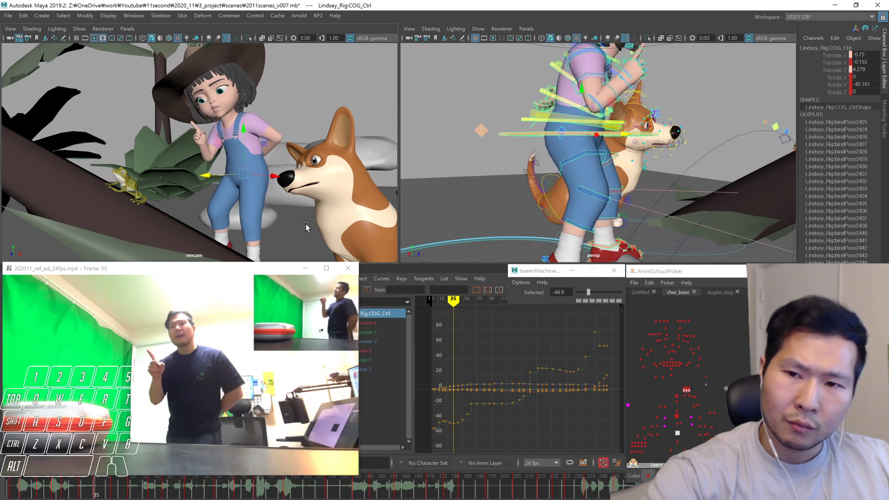
Examine the girl's full body from the side, comparing the key poses around frames 35 to 49
scroll(636, 233, down, 4)
mouse_move(636, 232)
alt+mouse_down()
mouse_move(596, 247)
mouse_move(709, 230)
mouse_move(625, 240)
mouse_move(538, 228)
mouse_move(556, 255)
alt+mouse_up()
scroll(687, 232, up, 2)
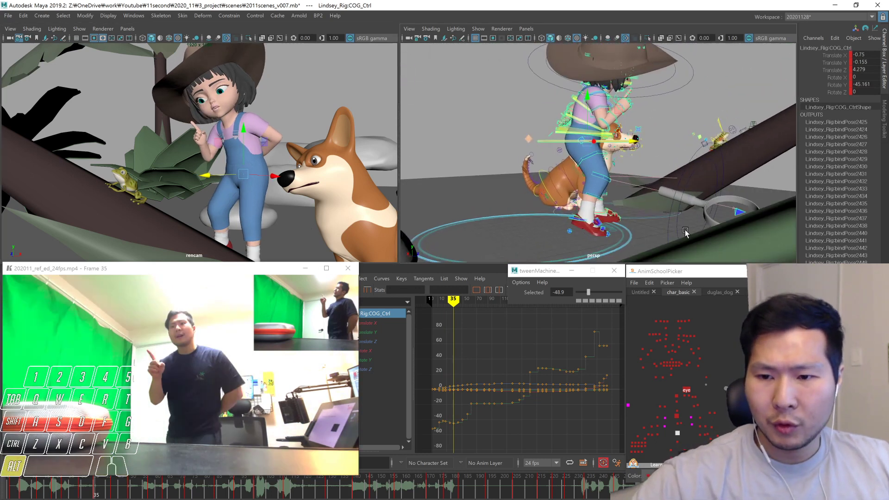
key(period)
key(comma)
key(comma)
key(comma)
key(period)
key(period)
key(period)
key(comma)
key(comma)
key(period)
key(period)
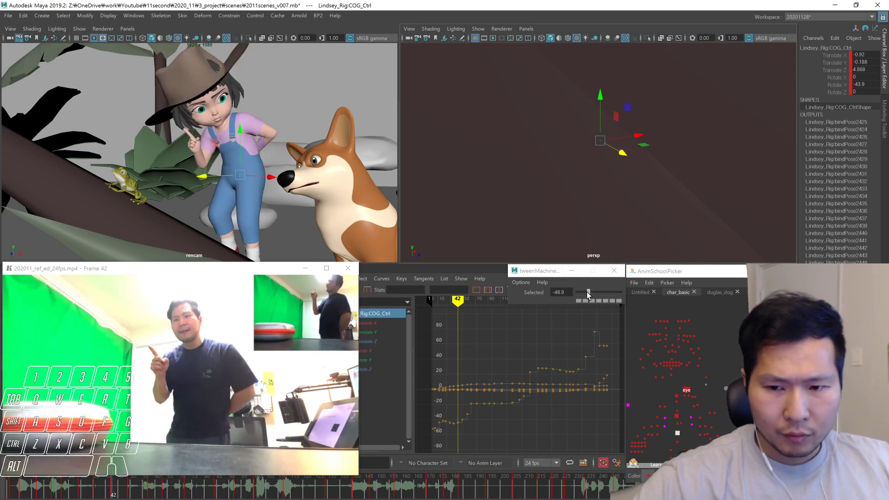
Tween the COG control at frame 42 with a bias of 3.3
drag(587, 292, 599, 293)
key(1)
key(2)
key(2)
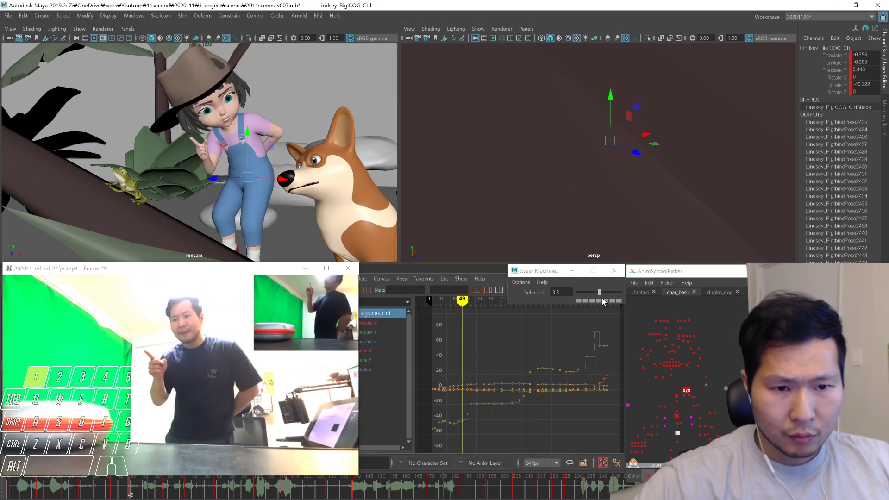
Tween the COG control at frame 57 with a bias of -29.3 to translate X -0.812, Y -0.31, Z 5.844 and rotate Y -32.683
key(period)
key(comma)
key(period)
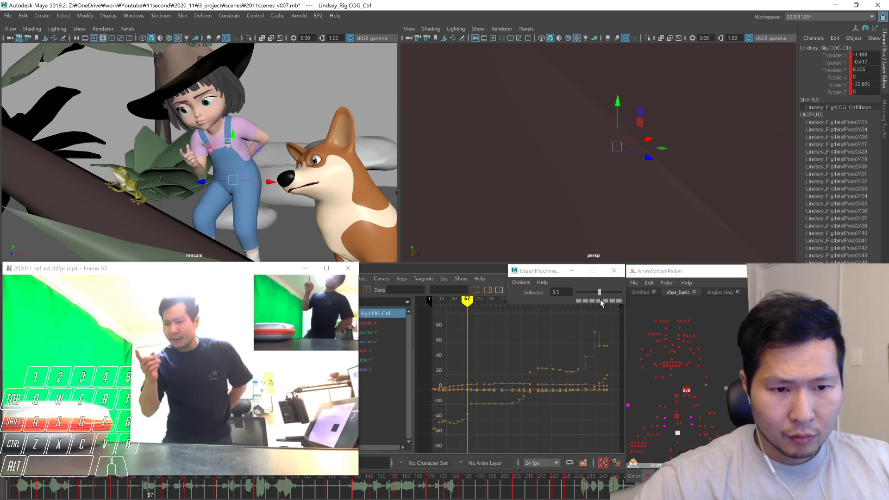
key(period)
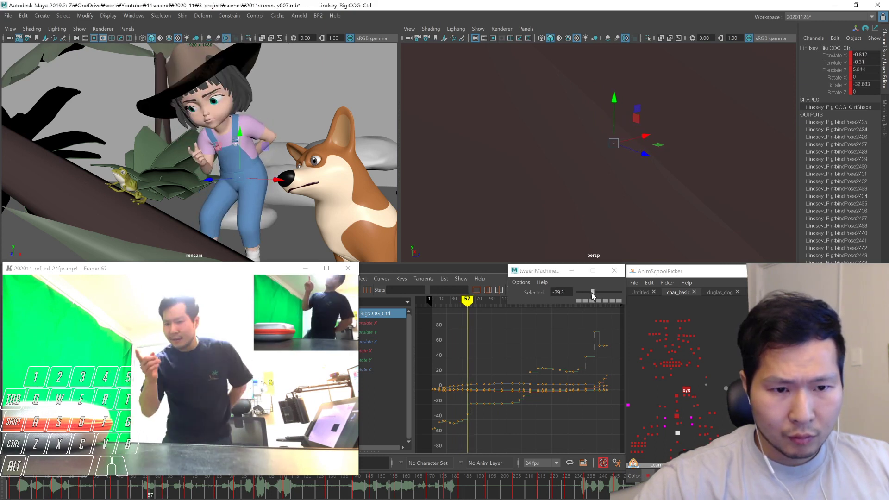
drag(599, 292, 592, 295)
Play back the shot and scrub the opening up to about frame 62 to check the body timing
key(comma)
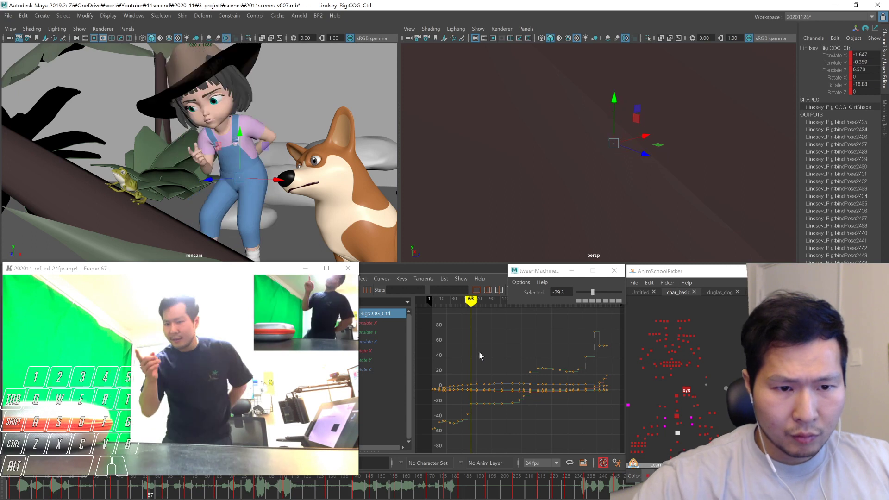
drag(69, 498, 2, 496)
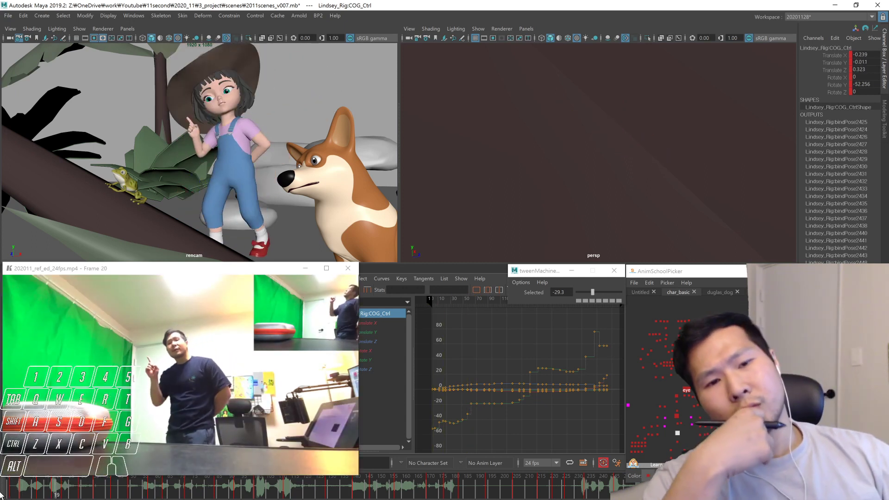
key(alt+v)
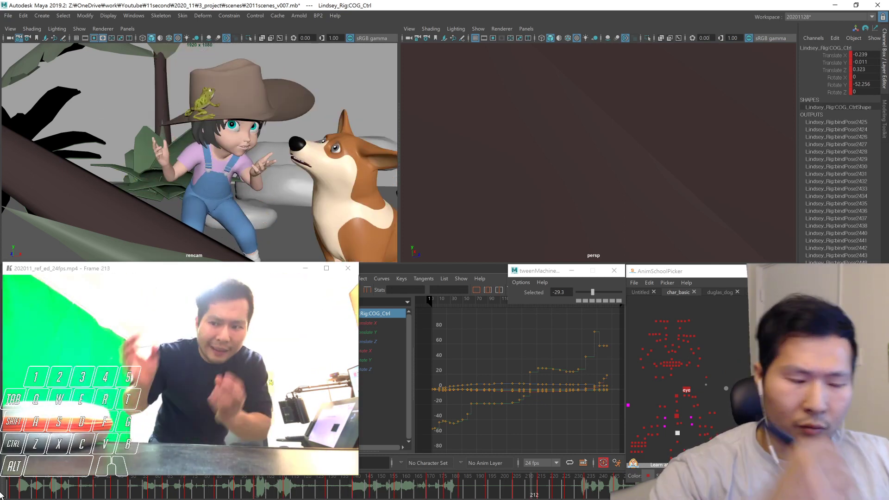
drag(21, 489, 1, 492)
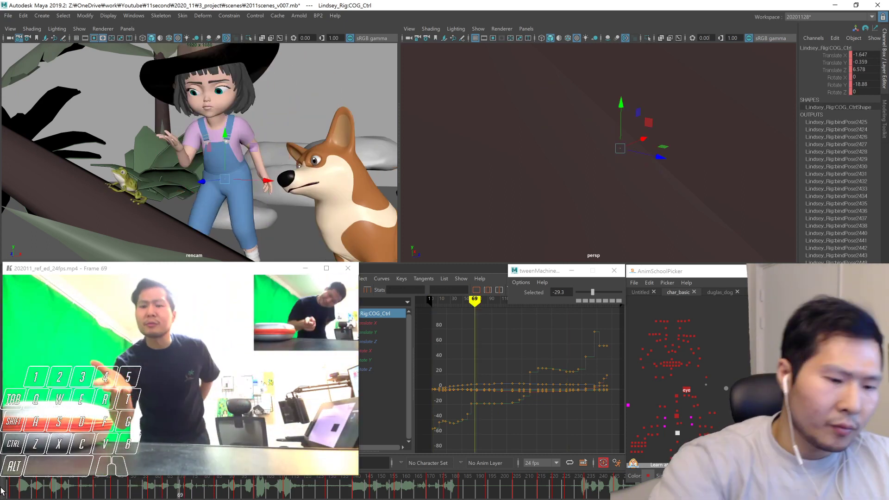
mouse_move(9, 492)
mouse_down()
mouse_move(116, 495)
mouse_move(39, 492)
mouse_up()
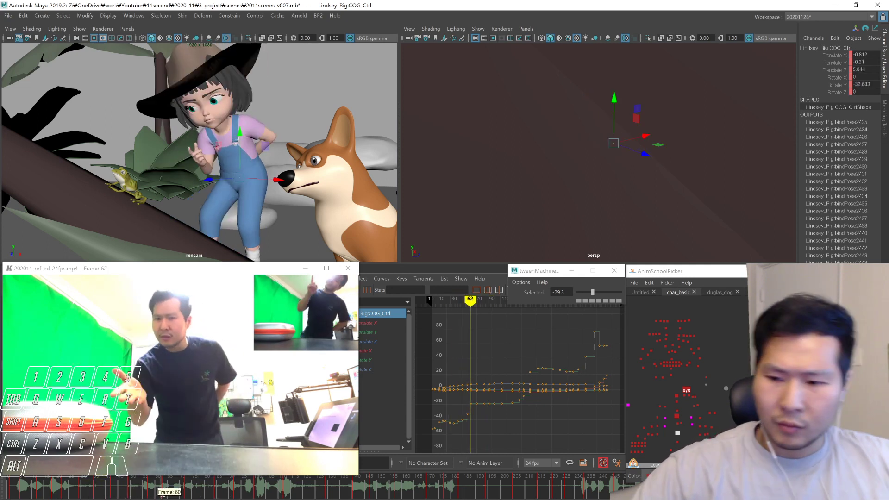
Tween the girl's main eye aim and both neck FK controls at frame 57 with a bias of -96.7
click(686, 390)
shift+drag(672, 393, 679, 407)
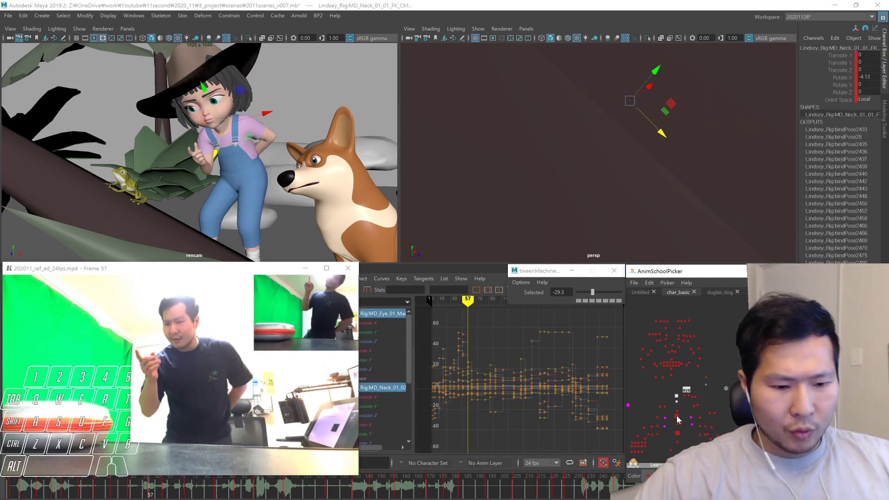
drag(583, 291, 571, 285)
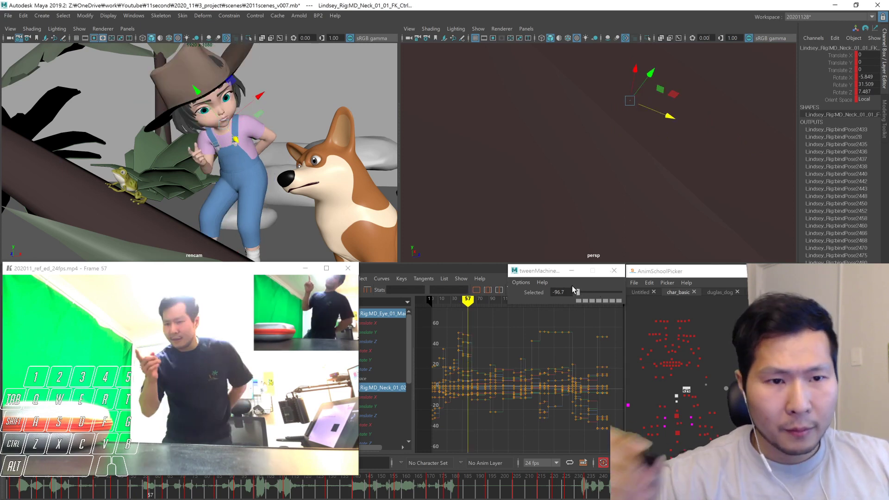
Play back the opening and step through the keys up to frame 63 to check the head turn
key(comma)
key(comma)
key(alt+v)
key(alt+v)
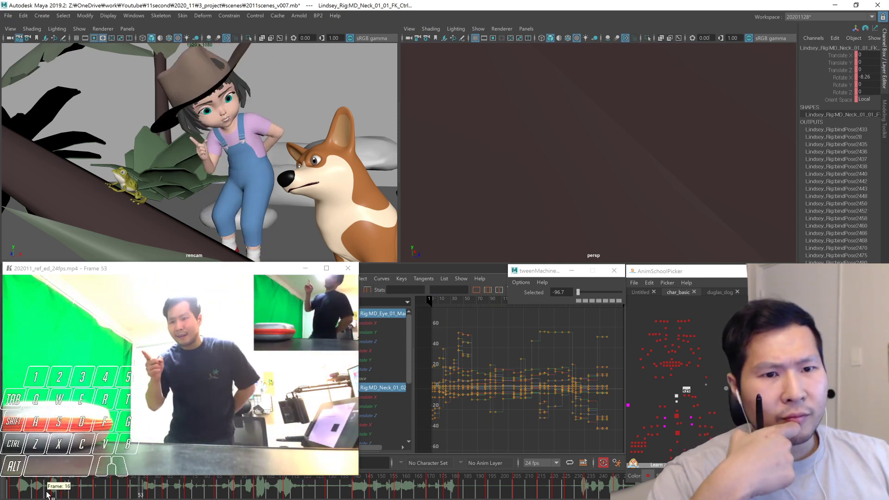
key(alt+v)
drag(123, 490, 200, 489)
key(comma)
key(comma)
Rotate the upper neck FK control at frame 57 to X 36.715, Y 41.344, Z 26.572
click(665, 399)
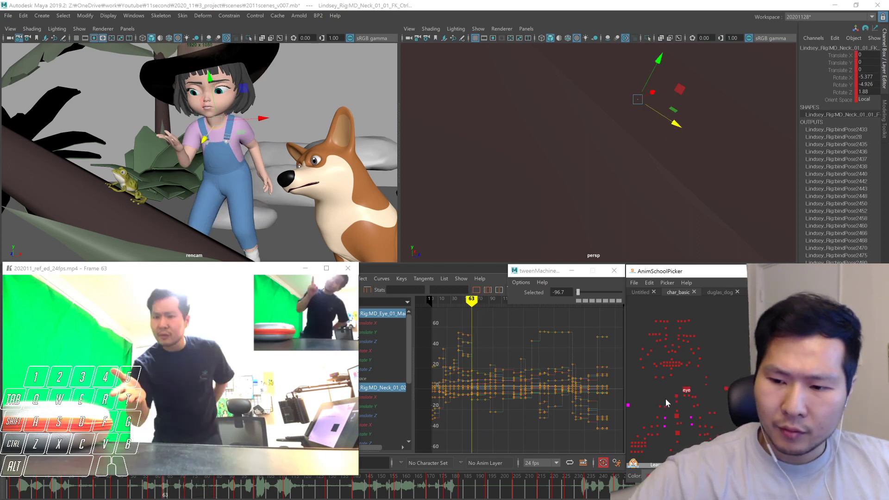
click(676, 396)
key(comma)
key(period)
key(comma)
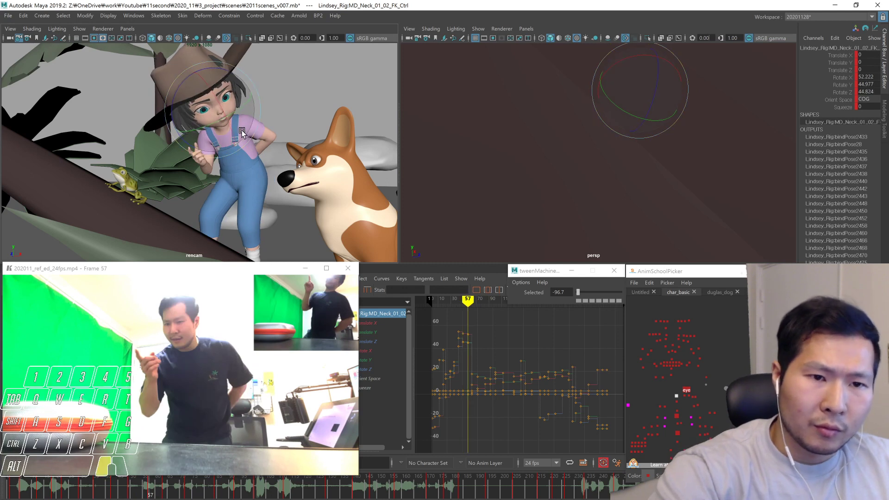
drag(240, 133, 241, 134)
Compare the girl's head poses on the neighbouring keys at frames 49 and 57
key(comma)
key(comma)
key(period)
key(period)
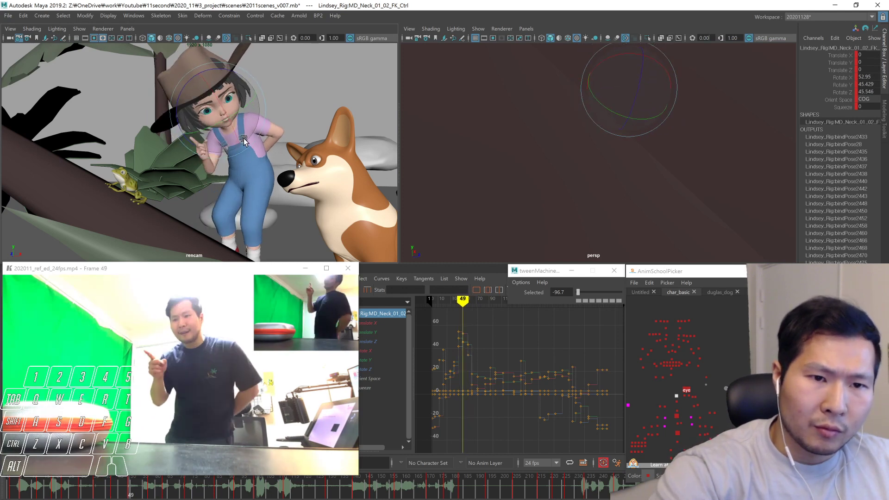
drag(236, 135, 238, 136)
key(comma)
key(comma)
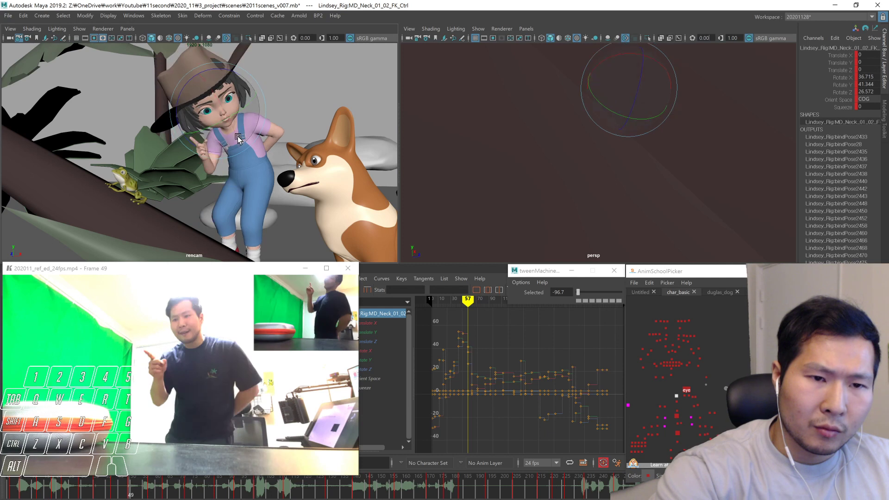
key(period)
key(period)
key(comma)
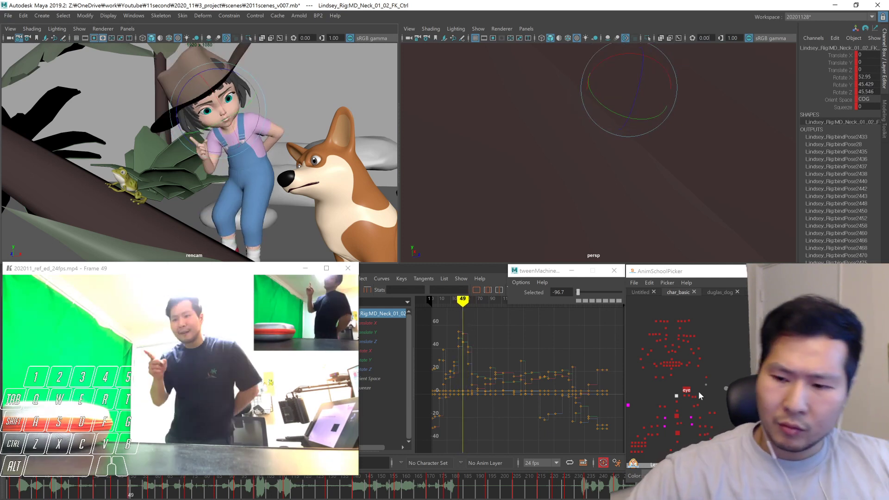
Try to tween the girl's main eye aim control with a bias of -100
click(686, 390)
click(512, 322)
key(period)
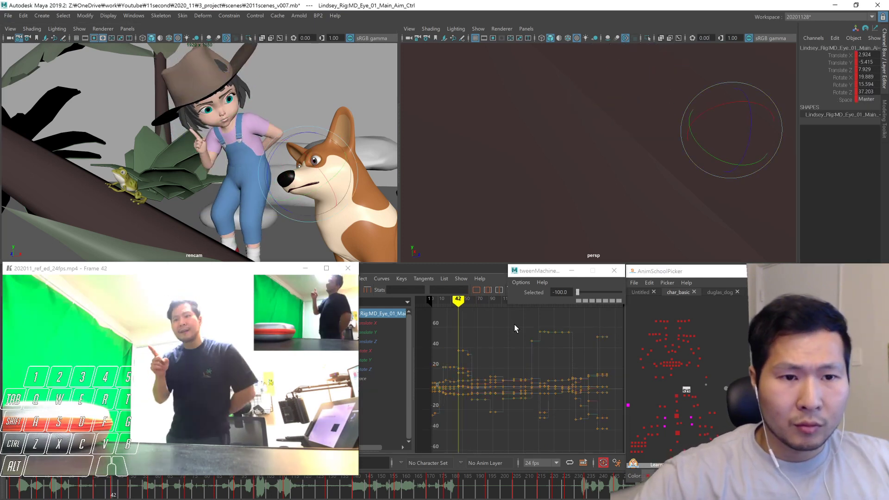
key(z)
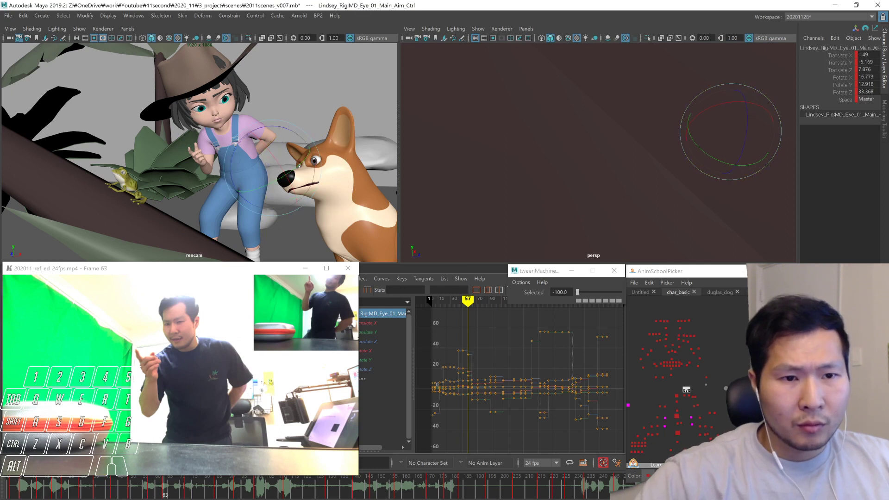
key(period)
Check the upper neck control's poses between frames 57 and 72 and play back the whole shot from the opening
click(676, 393)
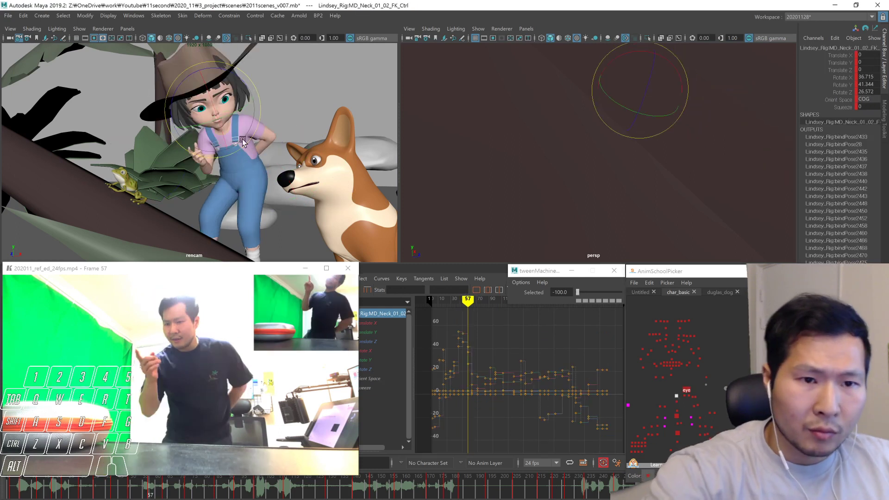
drag(227, 126, 232, 130)
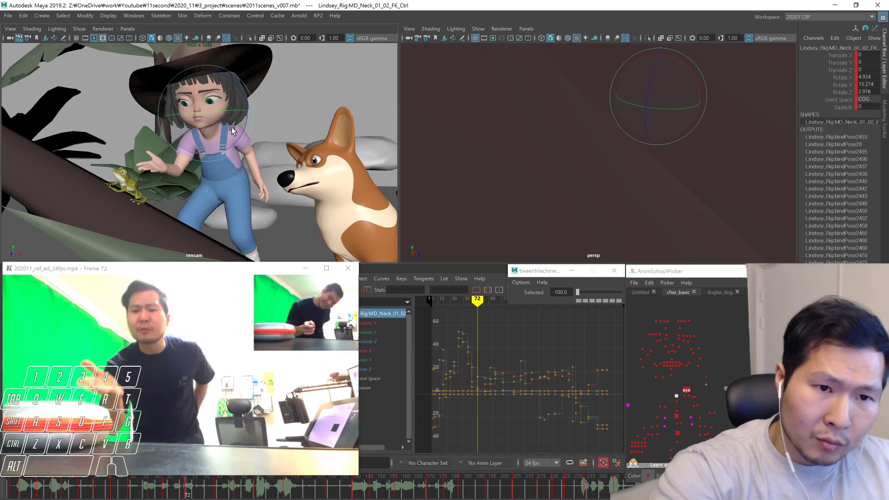
key(comma)
key(alt+v)
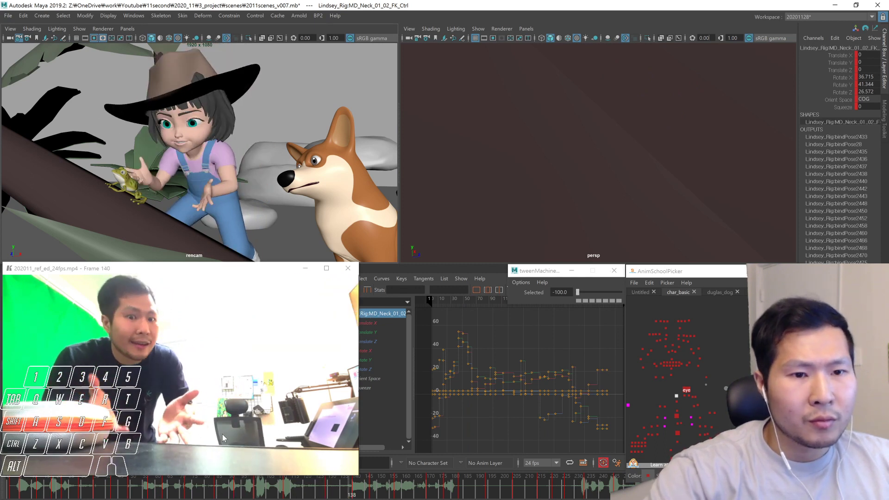
key(alt+v)
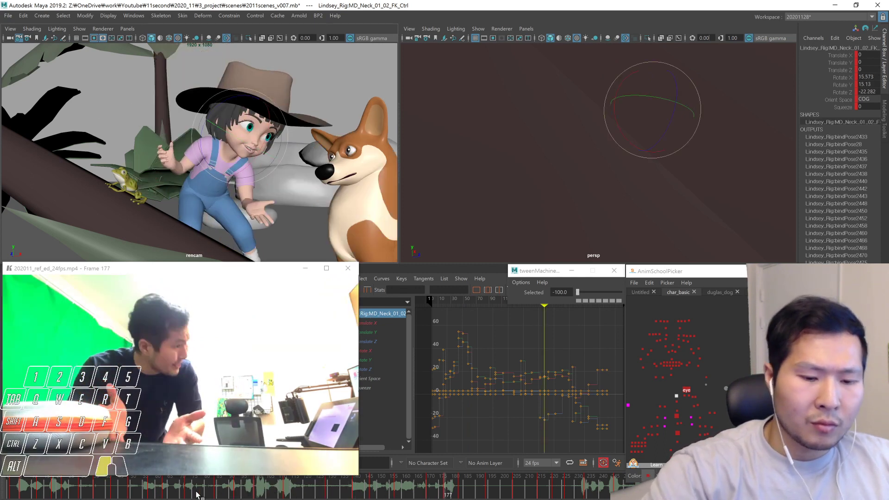
drag(210, 495, 19, 495)
key(alt+v)
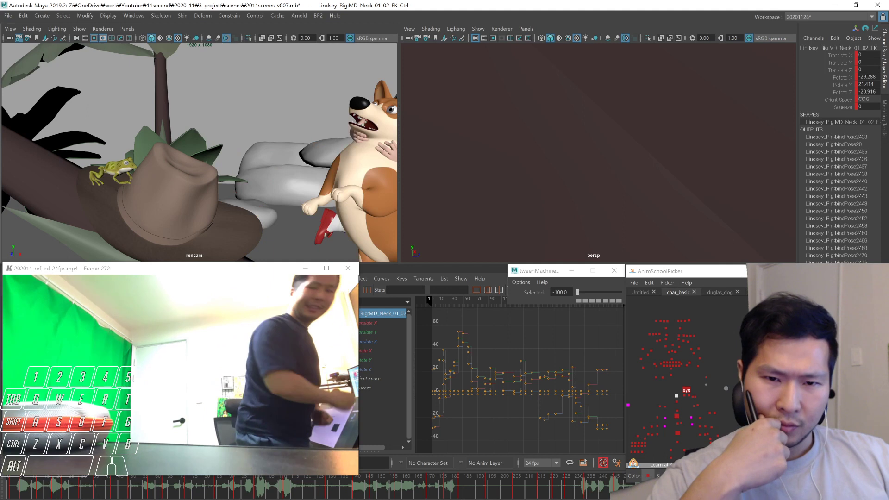
Select the keys of all the girl's and hat controls near frame 250 and play back the ending from about frame 232
click(575, 485)
drag(575, 485, 610, 482)
click(690, 418)
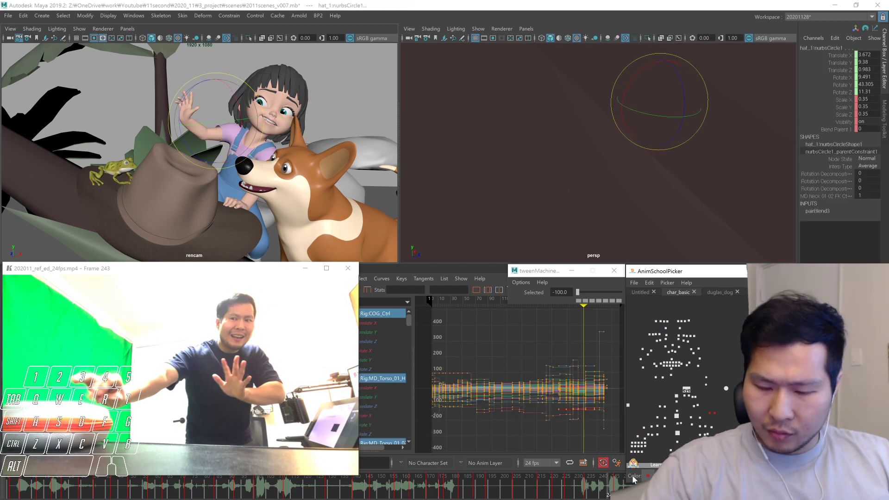
key(period)
key(comma)
key(period)
shift+click(618, 485)
shift+drag(616, 484, 632, 483)
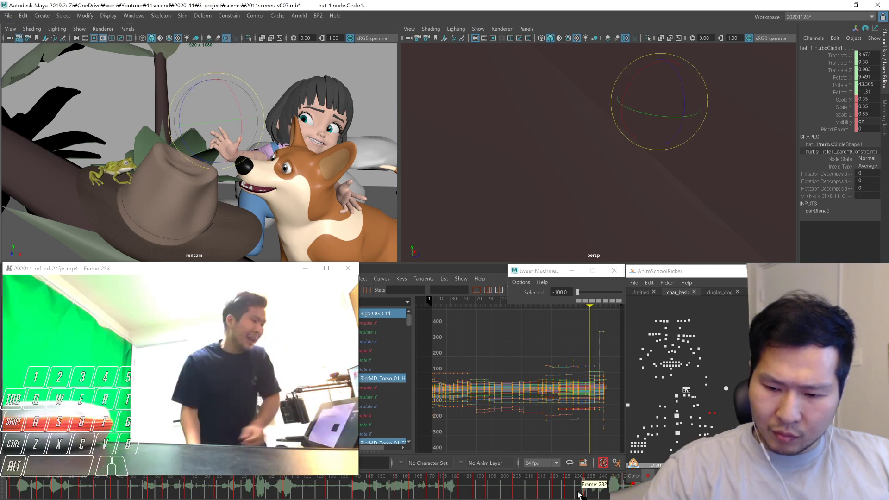
click(578, 495)
key(alt+v)
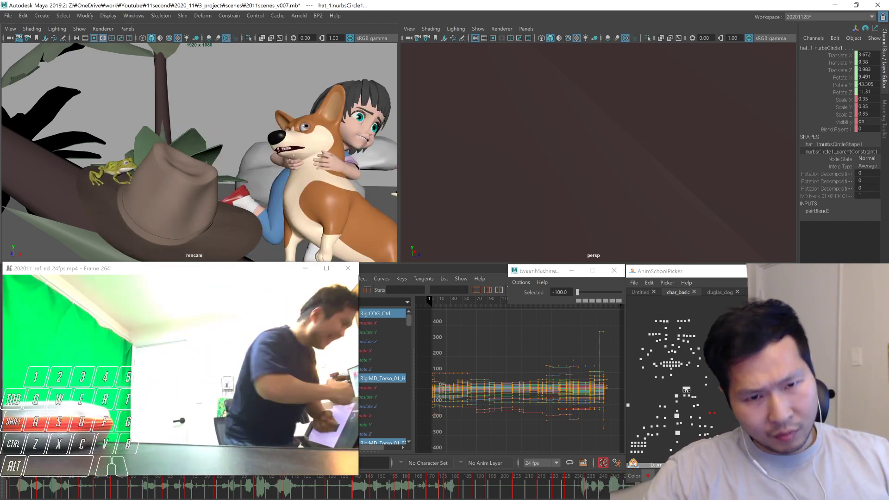
Play back the shot's ending from about frame 225 and compare its timing with the video reference
click(587, 492)
key(alt+v)
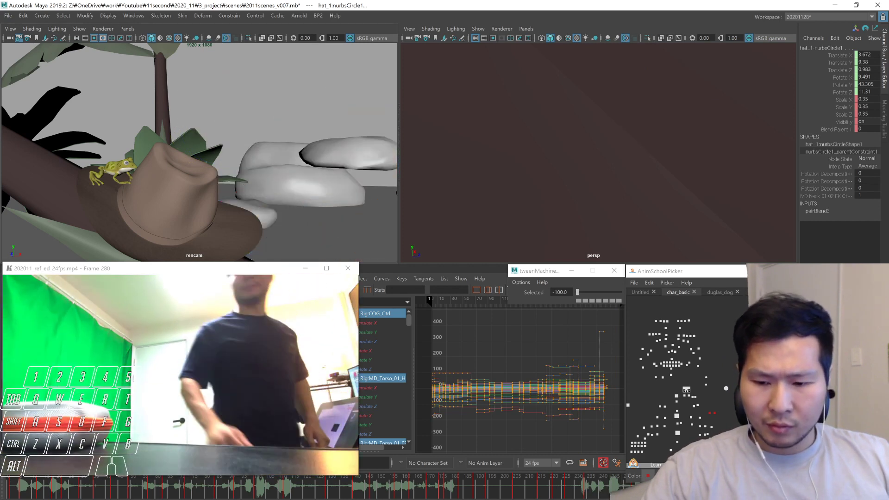
key(alt+v)
mouse_move(612, 494)
mouse_down()
mouse_move(634, 493)
mouse_move(551, 492)
mouse_move(608, 483)
mouse_up()
key(alt+v)
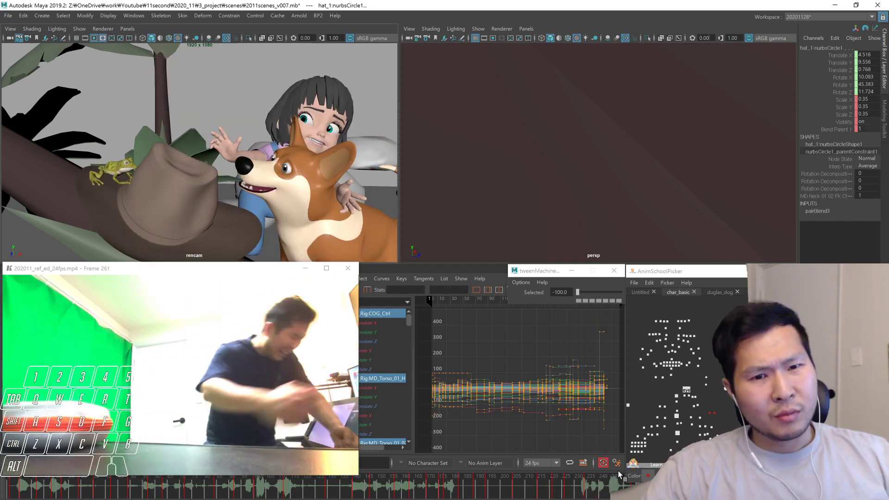
key(alt+v)
click(588, 484)
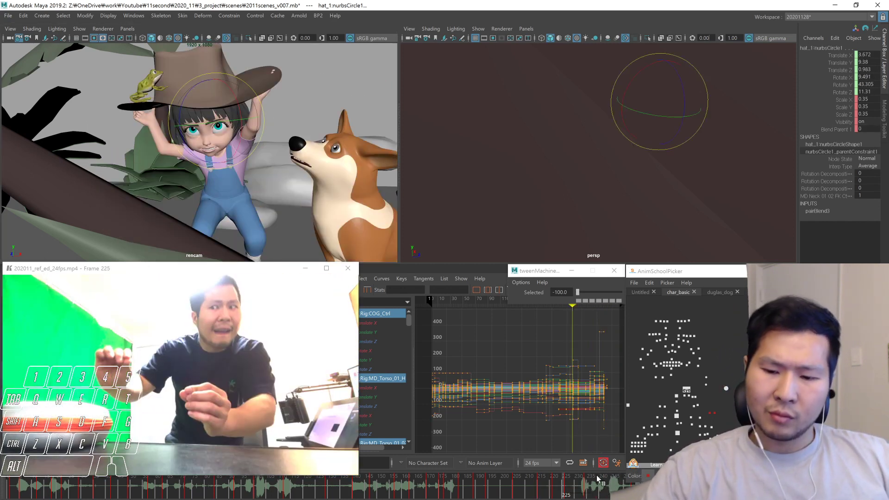
key(alt+v)
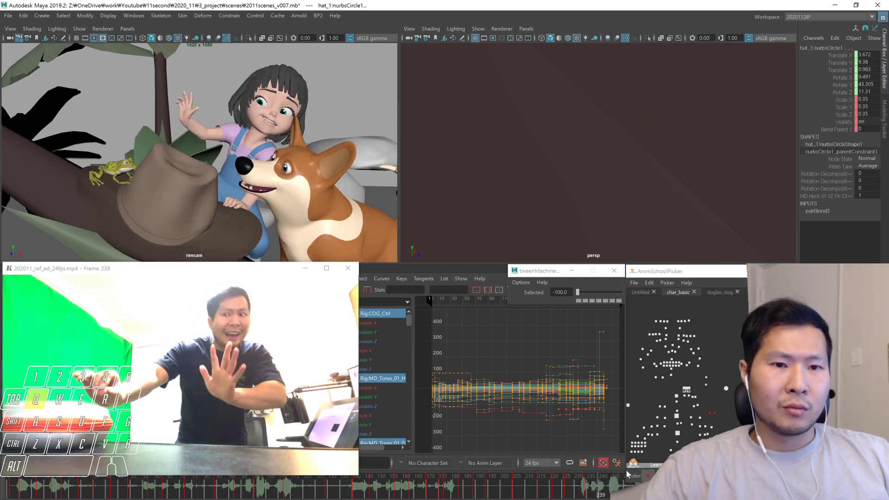
key(q)
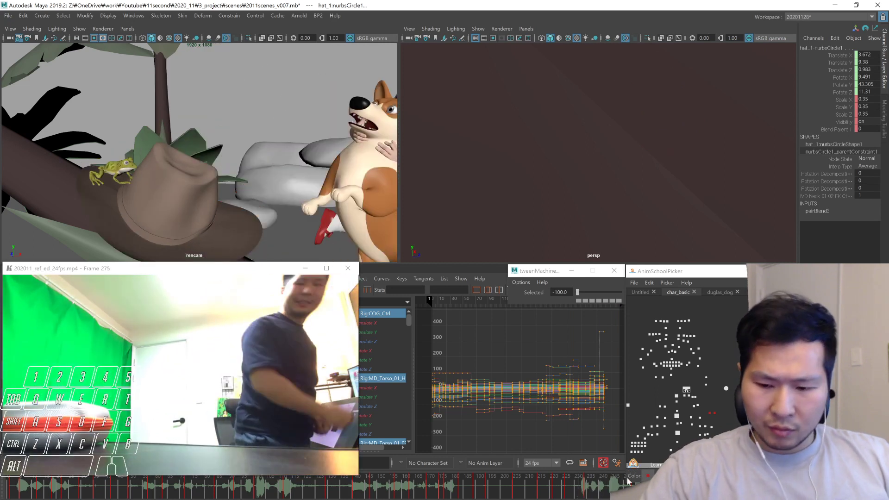
Tween all the selected girl and hat controls at frame 244 with a bias of 0
click(610, 492)
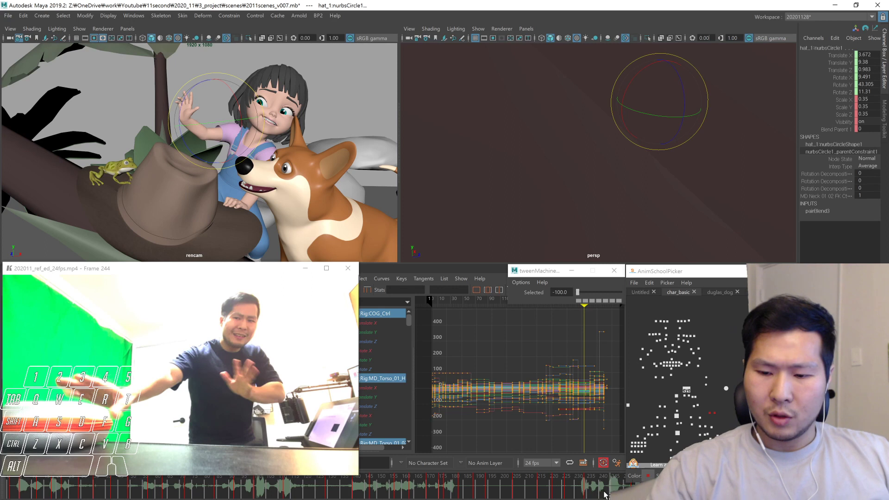
drag(570, 292, 526, 295)
text(0)
key(Return)
key(Return)
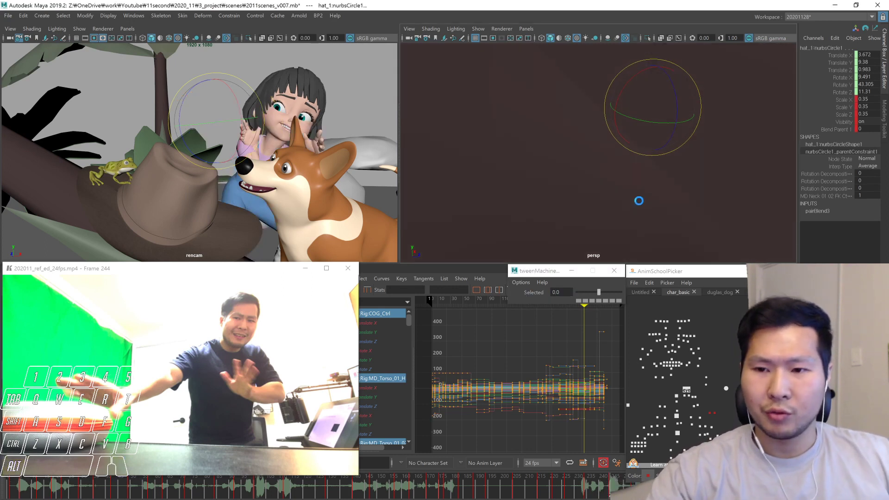
Try to tween the girl's left and right arm IK controls at frame 244 with a bias of 100
click(659, 434)
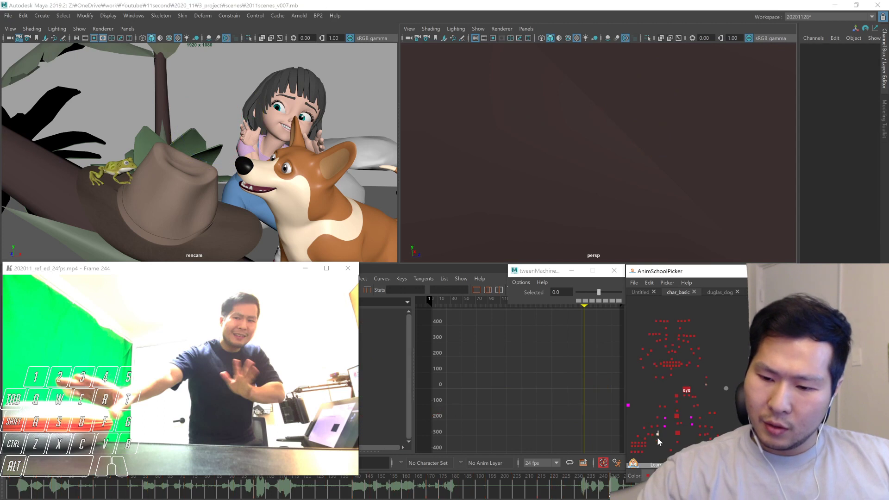
click(650, 434)
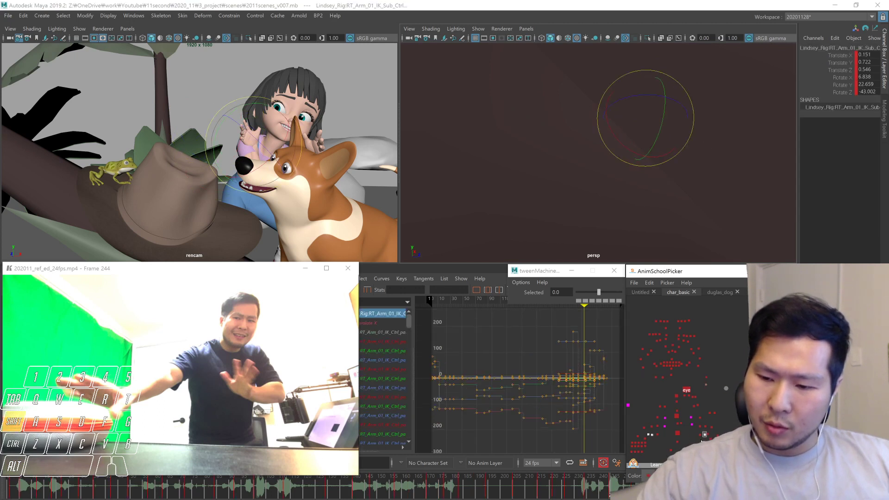
shift+click(714, 413)
shift+click(699, 434)
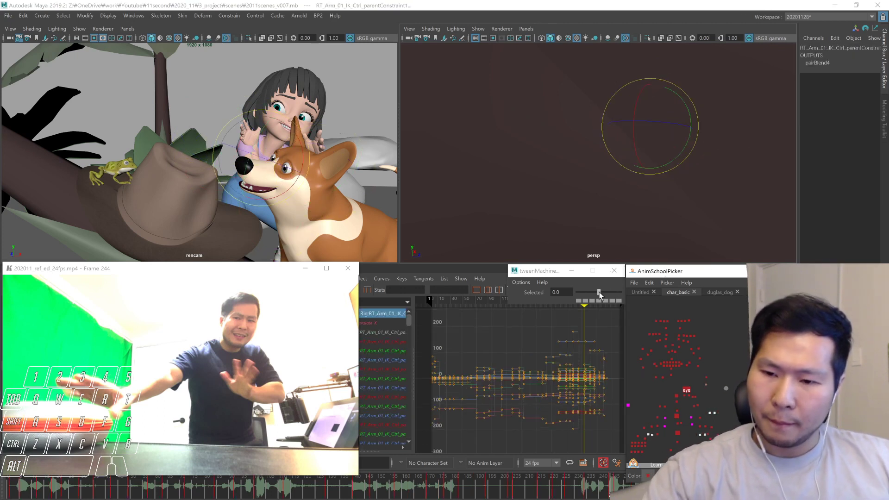
drag(599, 292, 621, 292)
key(f)
alt+right_drag(707, 218, 527, 200)
alt+drag(527, 200, 625, 232)
alt+right_drag(625, 232, 659, 244)
alt+drag(659, 244, 646, 250)
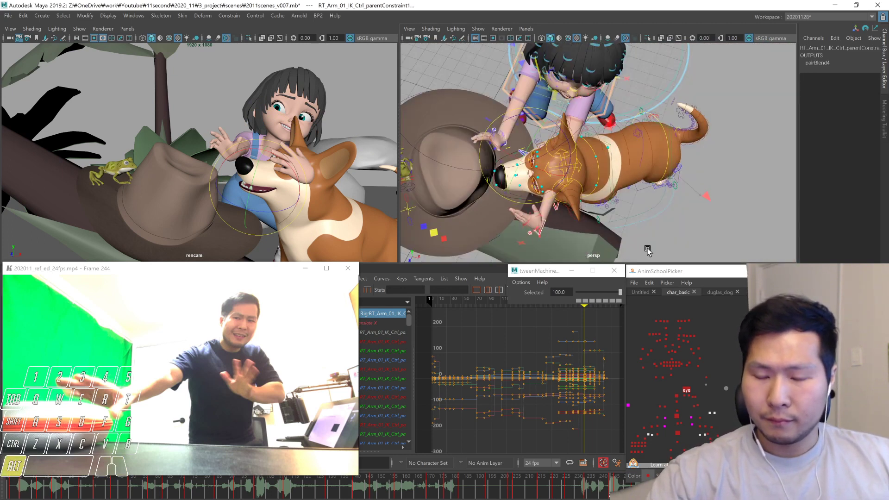
Compare the girl's arm poses between frame 244 and the following key at frame 253
key(2)
key(1)
key(2)
key(2)
key(1)
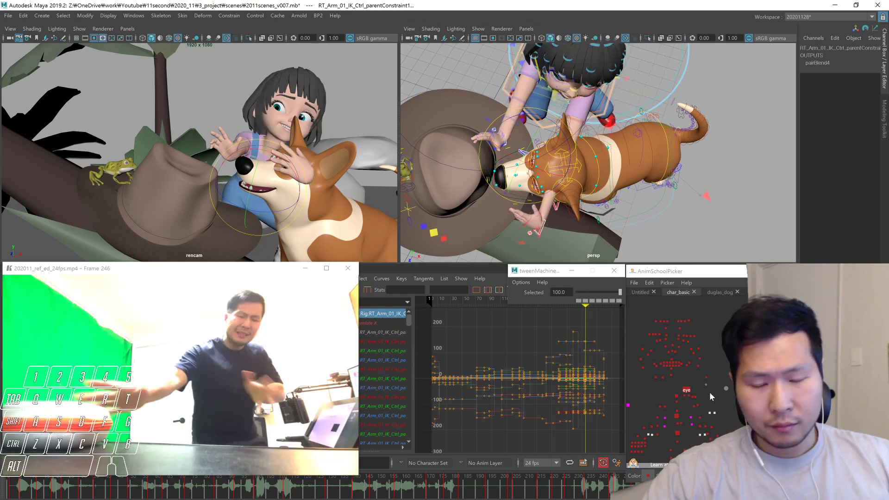
key(2)
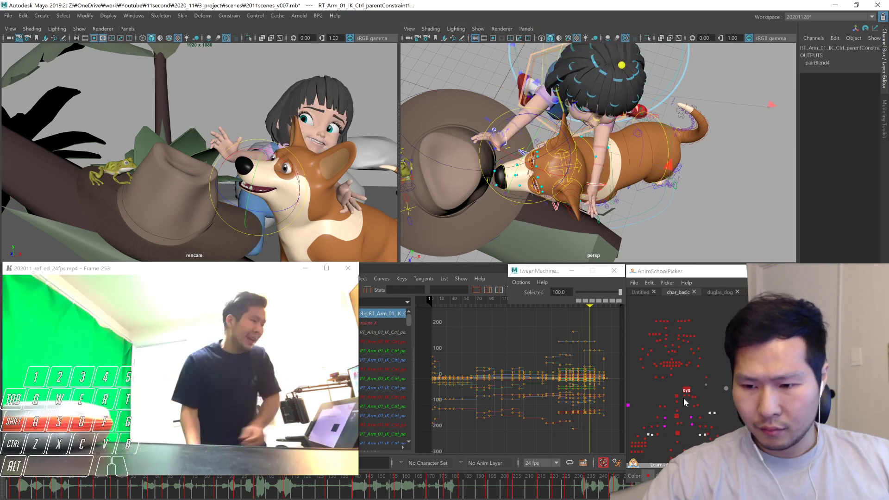
Check the keys of the girl's neck control and left arm controls between frames 244 and 253
click(676, 397)
key(comma)
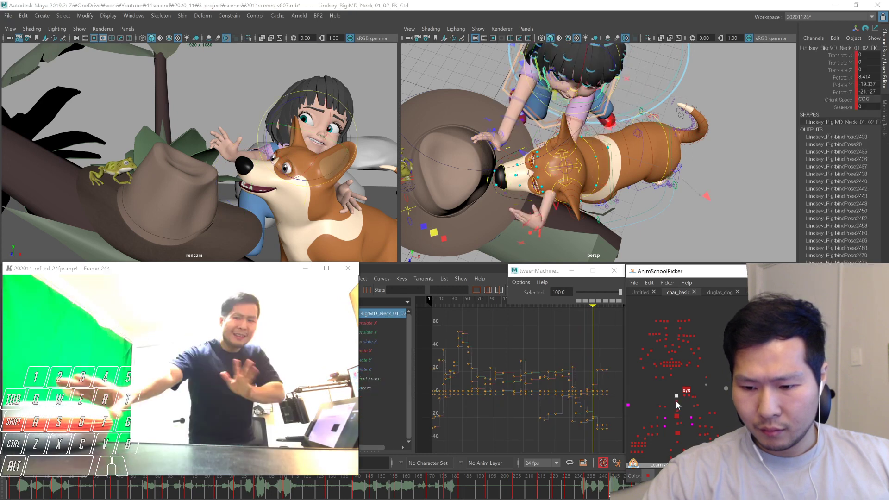
click(709, 415)
key(2)
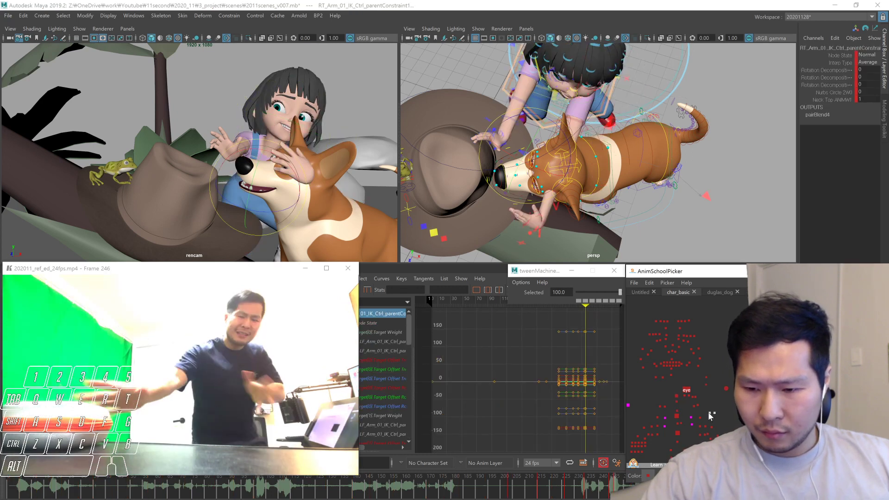
click(676, 397)
key(2)
click(707, 415)
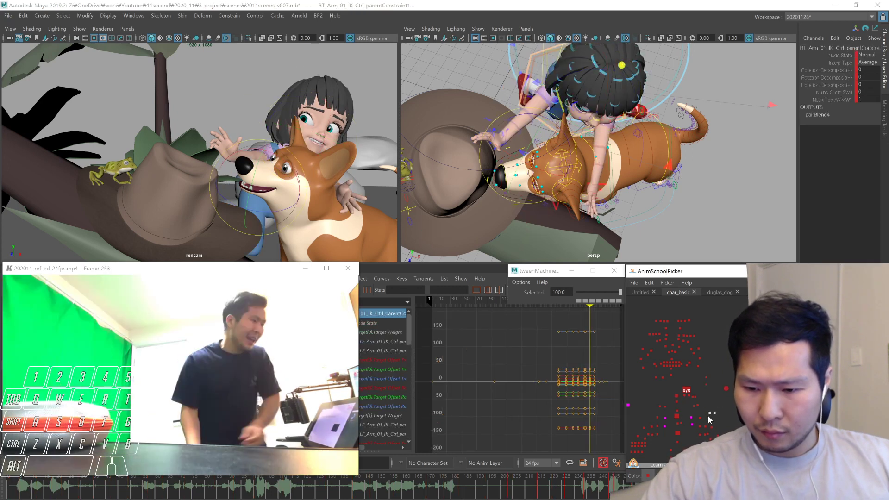
key(comma)
click(725, 389)
click(708, 412)
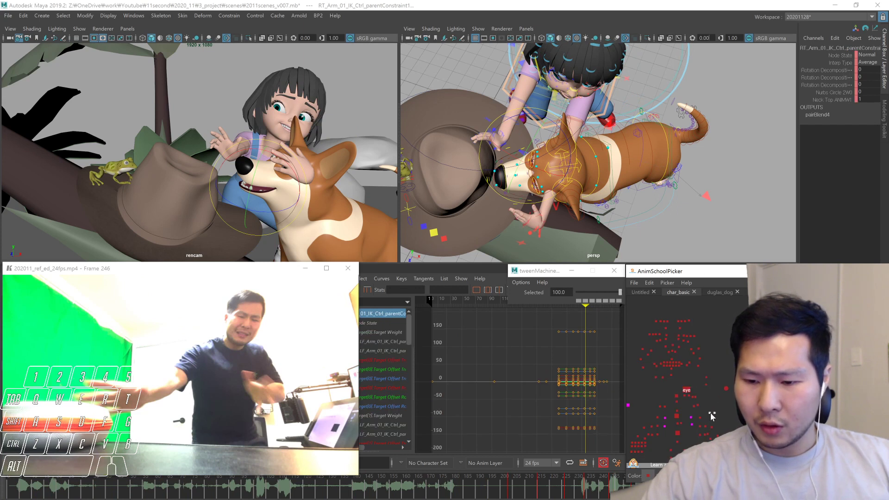
key(period)
key(comma)
key(period)
key(comma)
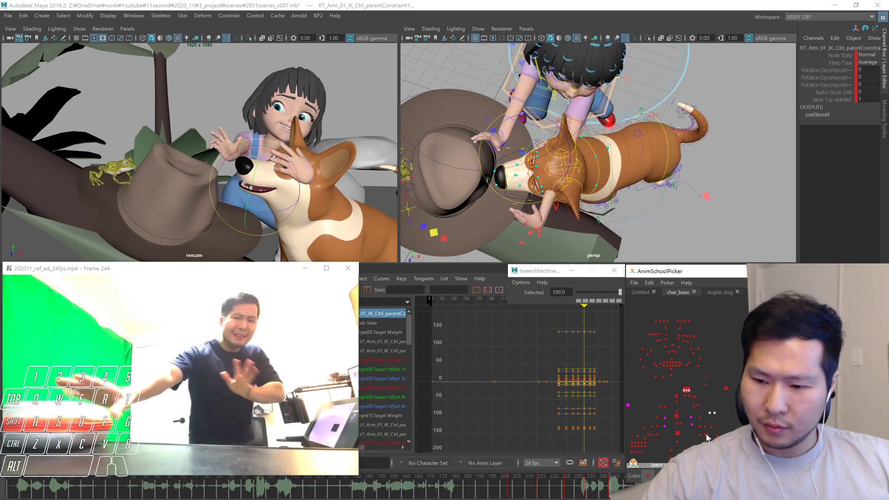
Try to tween both arms' IK, pole vector and IK/FK switch controls at frame 244 with a bias of 100
shift+drag(707, 432, 647, 438)
shift+drag(640, 433, 635, 439)
middle_drag(638, 434, 675, 416)
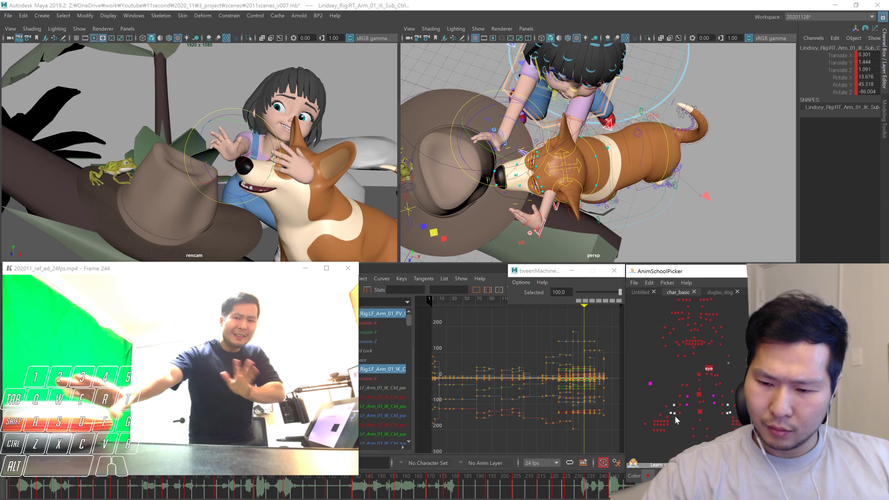
click(642, 424)
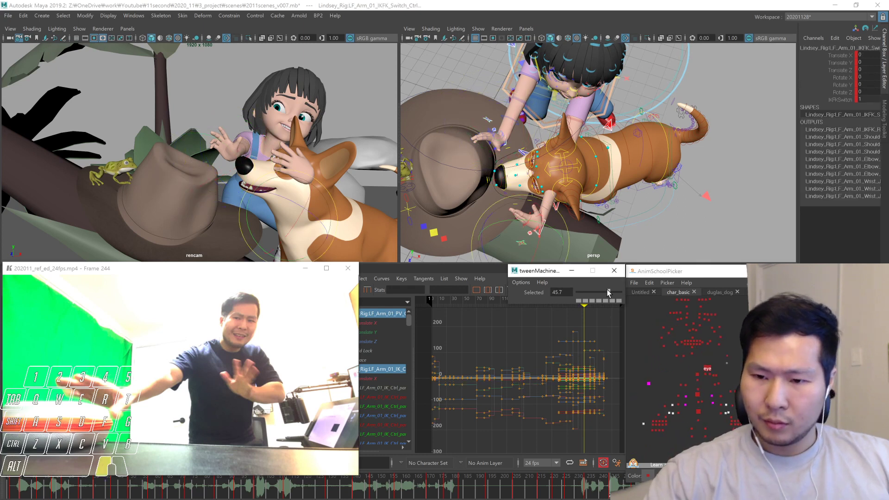
drag(608, 289, 703, 293)
key(comma)
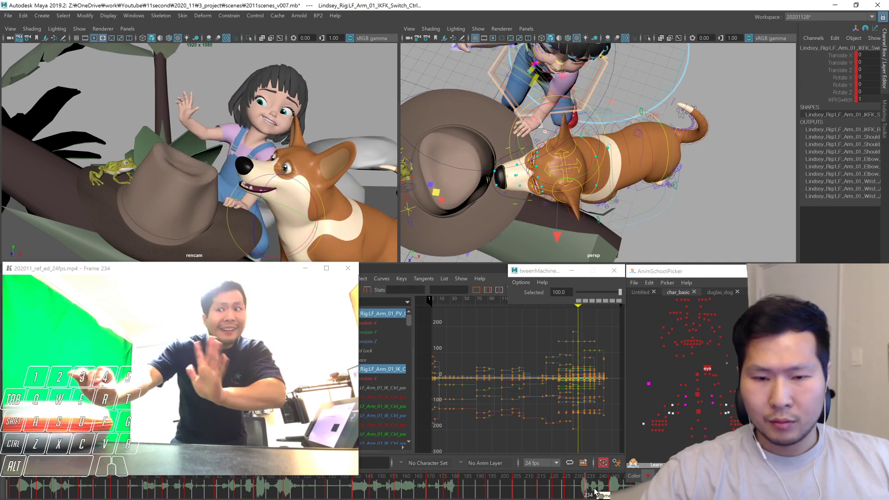
key(period)
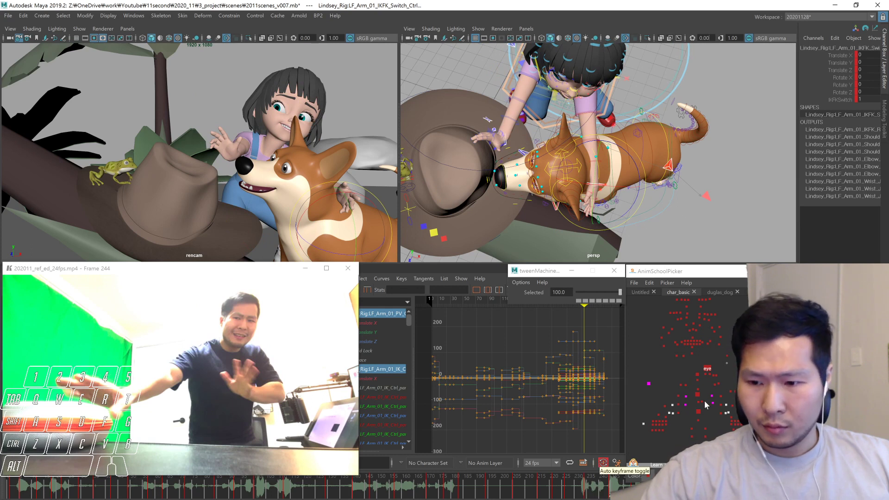
Try to reposition the girl's left hand on the dog at frame 244 with the left arm's IK sub control
click(712, 411)
click(728, 413)
alt+drag(668, 236, 597, 178)
middle_drag(607, 235, 649, 204)
alt+drag(649, 204, 694, 210)
middle_drag(662, 204, 628, 232)
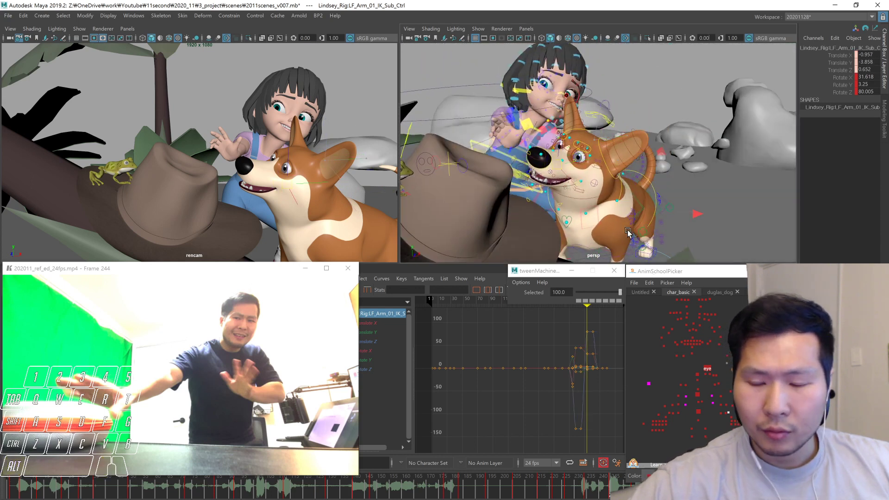
alt+drag(628, 233, 607, 201)
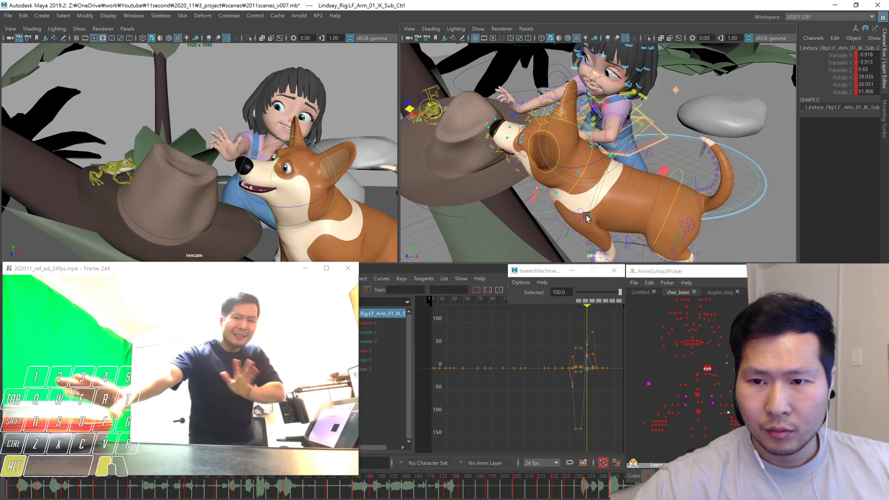
Try to move the left arm's IK sub control at frame 253, and undo the change
key(period)
key(w)
middle_drag(626, 204, 596, 201)
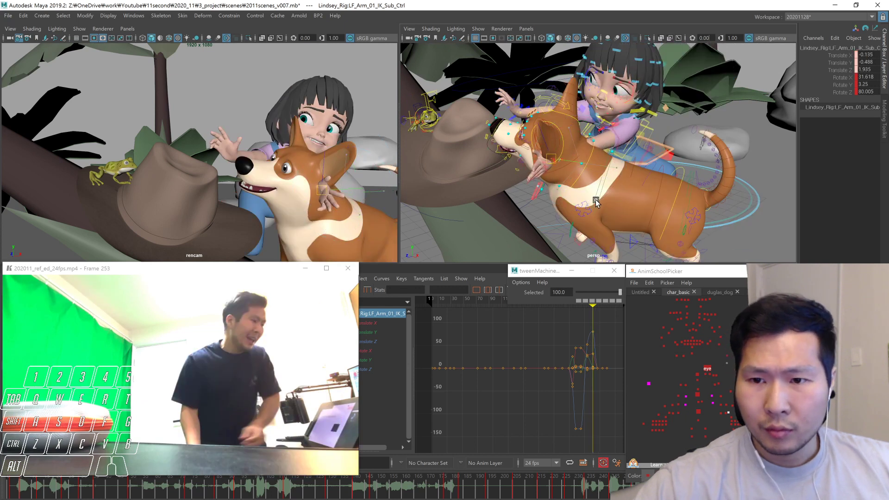
alt+drag(609, 216, 609, 244)
key(ctrl+z)
Tween the girl's left arm controls, including the IK/FK switch, at frame 244 with a bias of -100 and check the neighbouring keys
shift+drag(720, 400, 731, 417)
shift+click(746, 384)
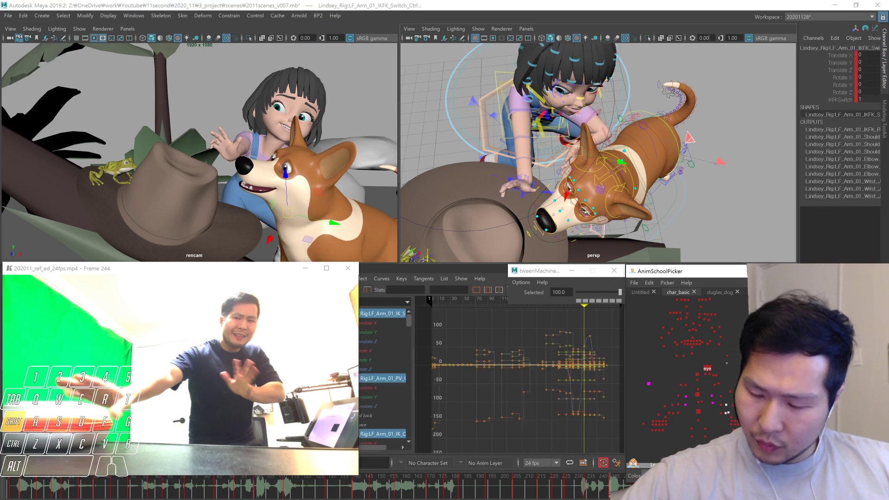
drag(580, 295, 498, 305)
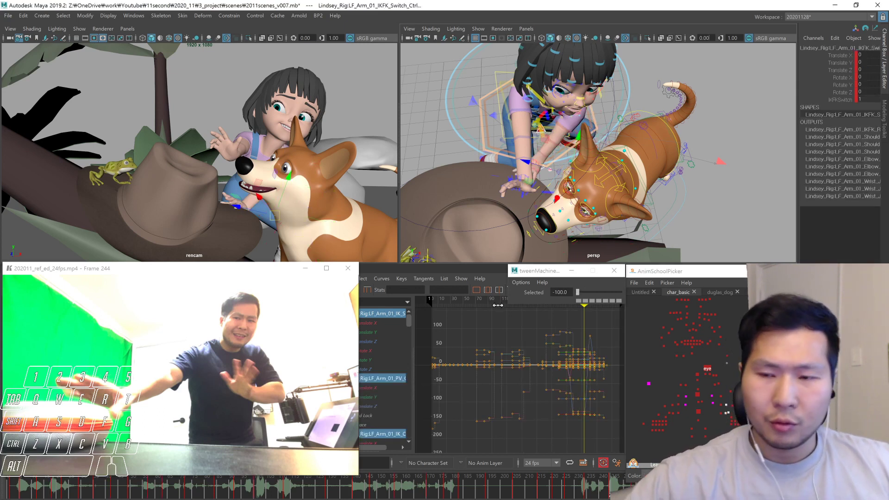
key(comma)
key(comma)
key(comma)
key(period)
key(period)
key(period)
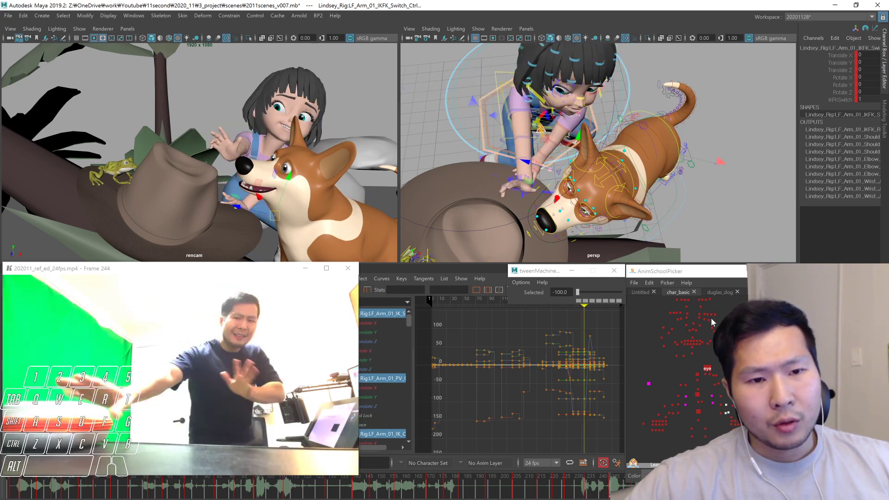
Tween the girl's right arm and finger controls at frame 244 with a bias of -100
click(678, 417)
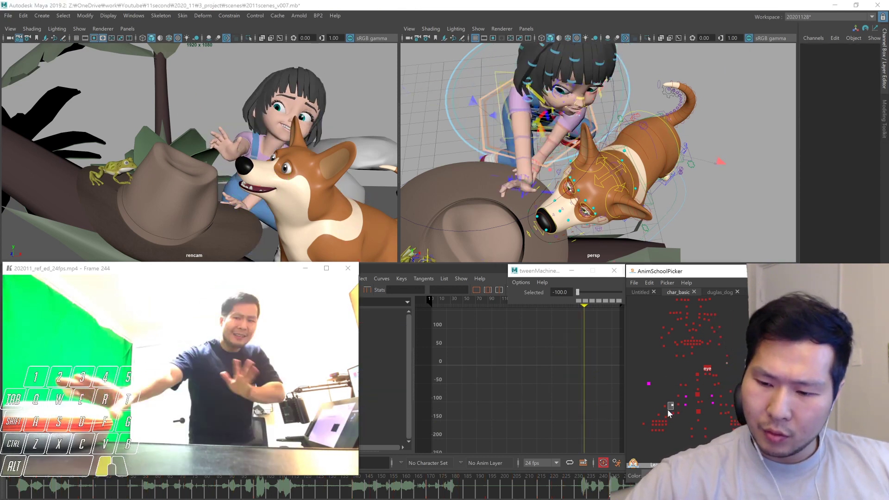
drag(650, 423, 640, 424)
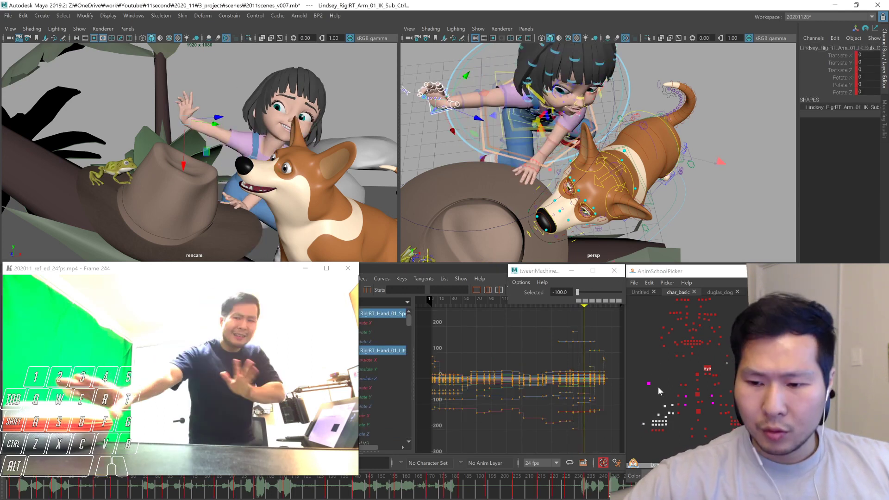
Check the girl's right arm IK sub, FK wrist and main IK controls on the keys at frames 226, 234 and 244
click(671, 410)
click(669, 413)
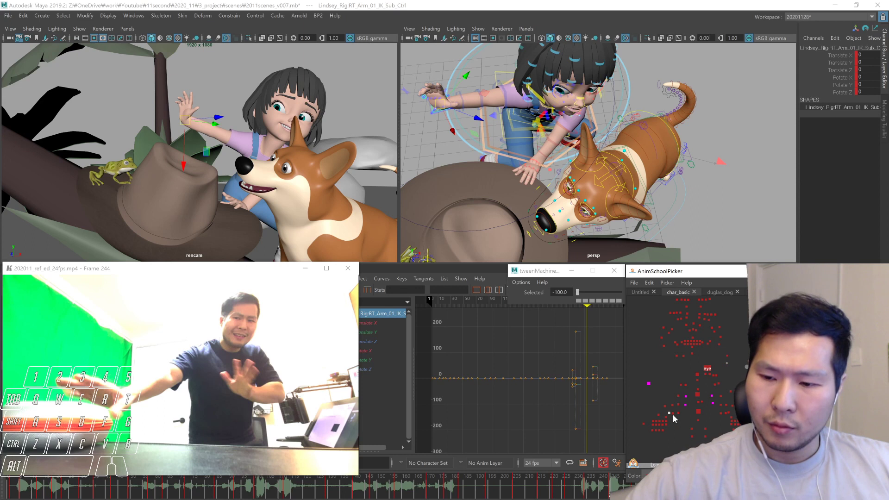
click(674, 412)
click(669, 413)
key(1)
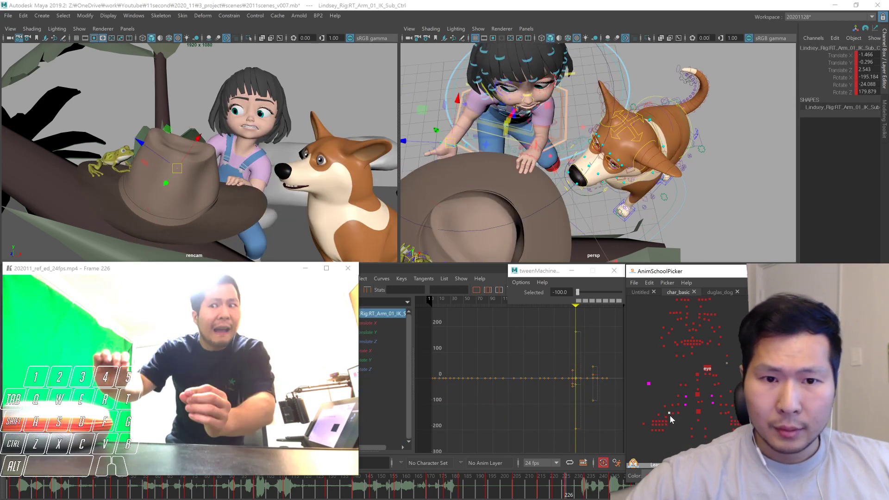
key(.)
click(678, 413)
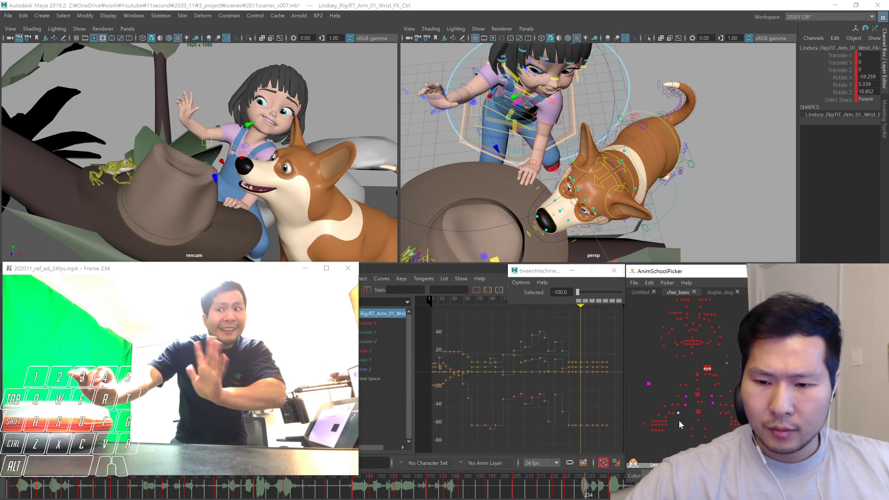
key(.)
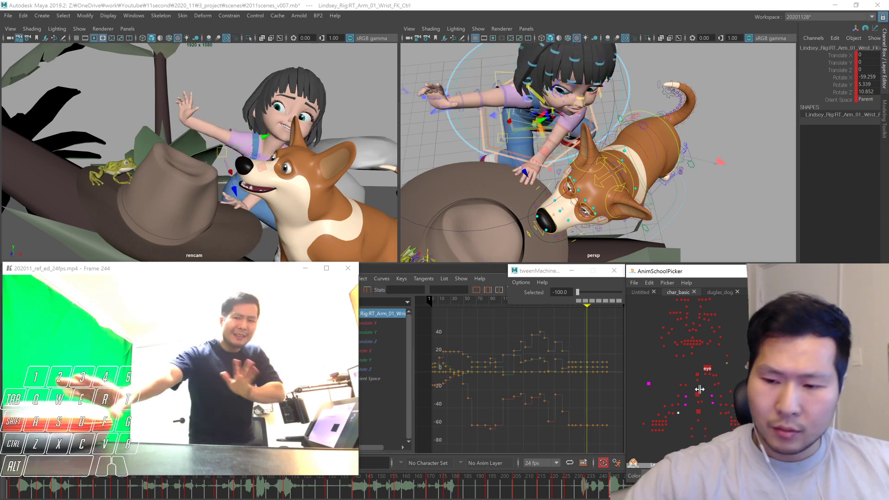
click(672, 413)
middle_drag(298, 184, 290, 201)
key(.)
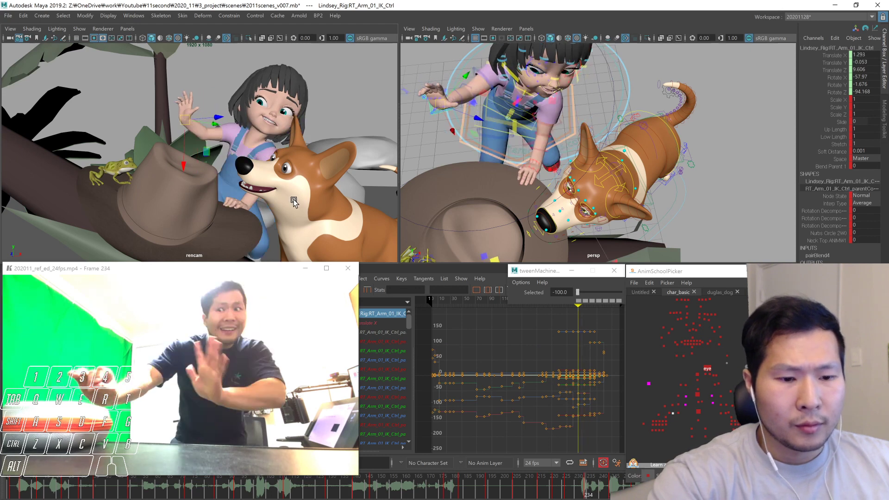
Adjust the rotation of the girl's right arm IK control at frames 244 and 234, and play back the motion
key(.)
key(e)
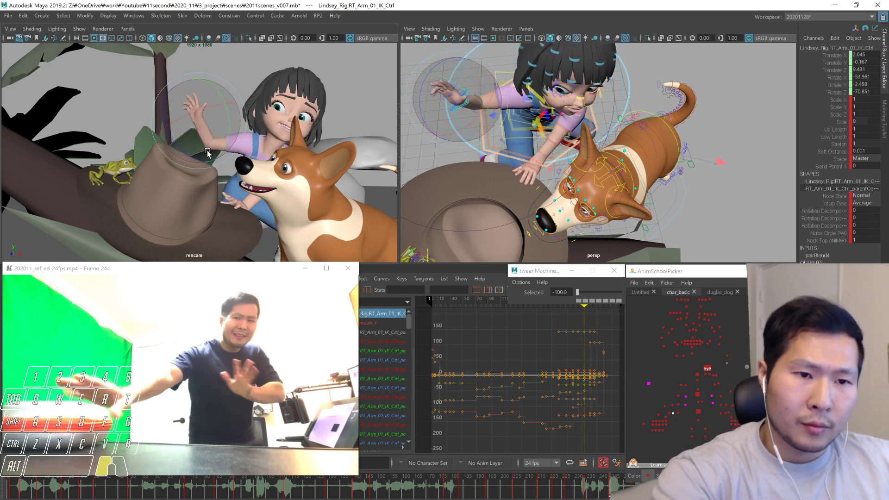
drag(207, 151, 207, 151)
key(.)
key(.)
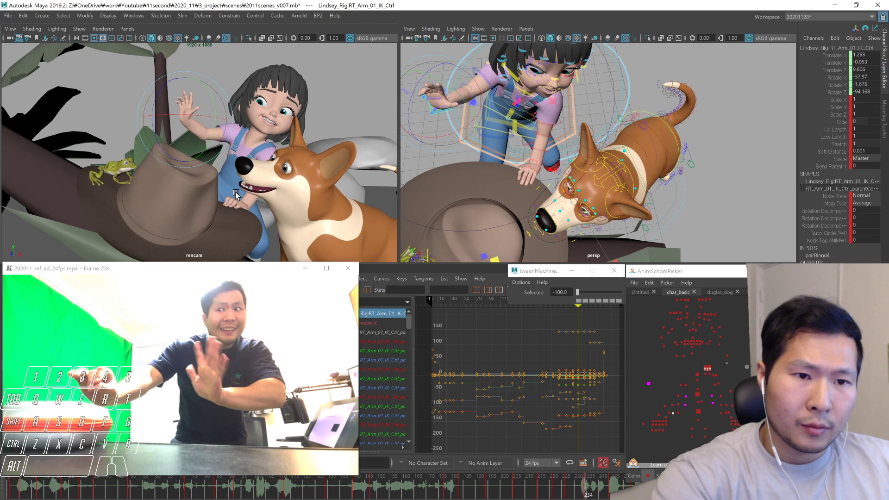
drag(189, 152, 216, 144)
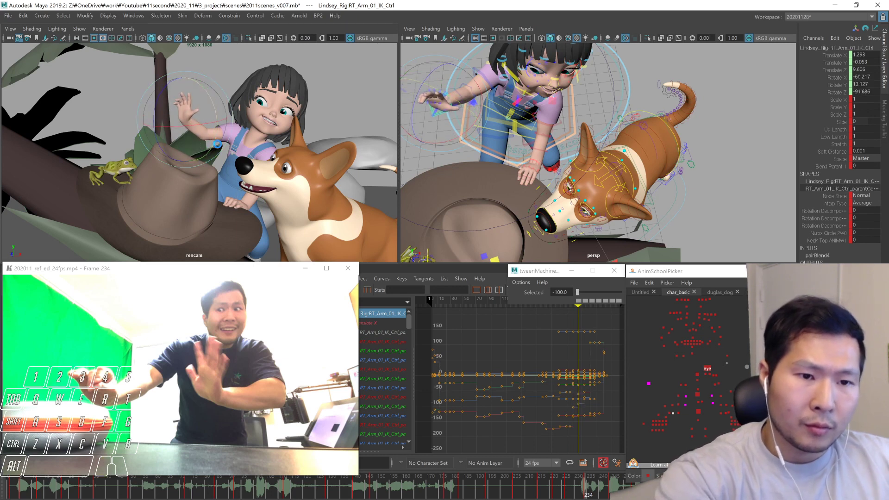
key(alt+v)
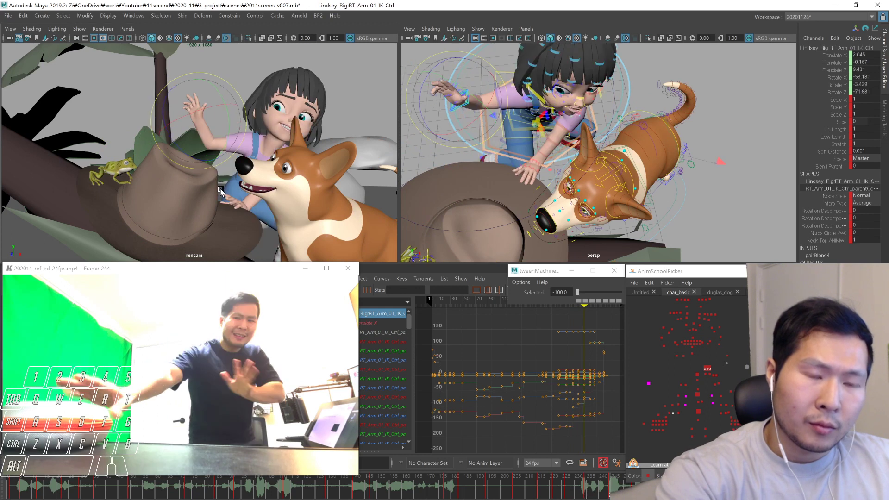
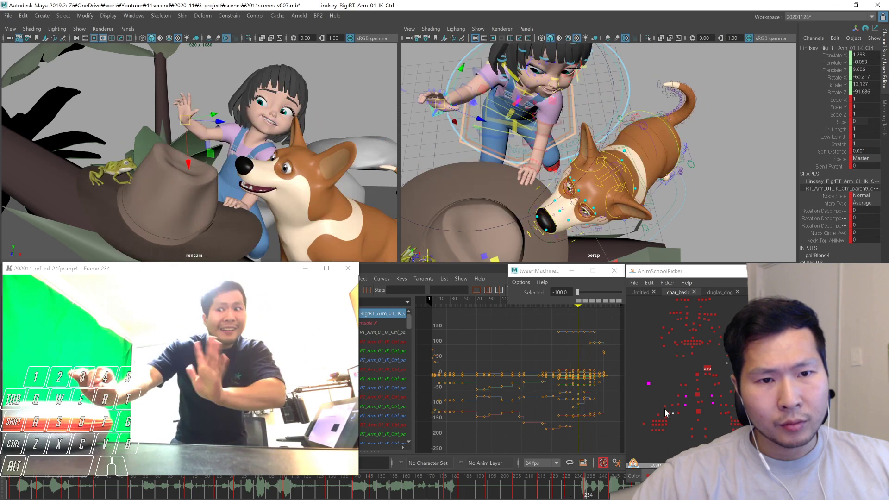
Tween the girl's right leg IK control at frame 244 with a bias of -100
alt+drag(601, 208, 718, 309)
click(685, 430)
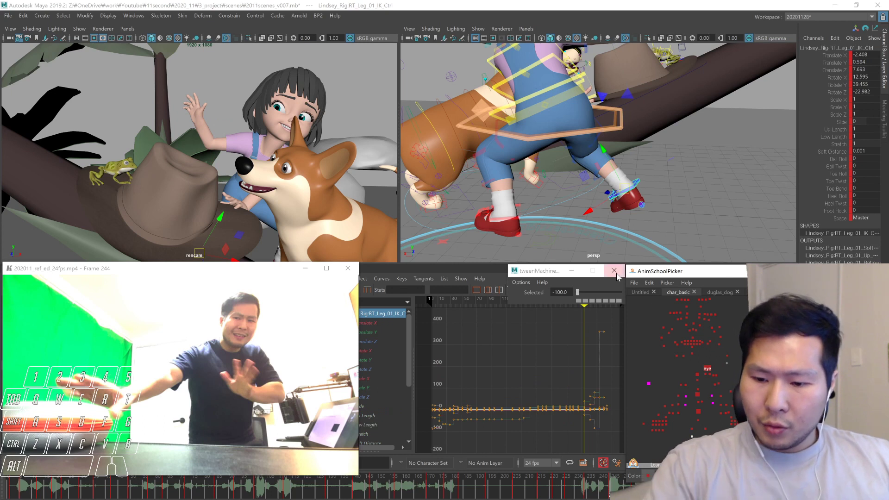
key(comma)
key(period)
click(578, 301)
Set the right foot's Ball Roll to 11.9 and tilt its leg IK control to about -16 on Rotate Z at frame 244
alt+drag(602, 208, 681, 226)
middle_drag(671, 223, 698, 216)
alt+drag(698, 216, 645, 208)
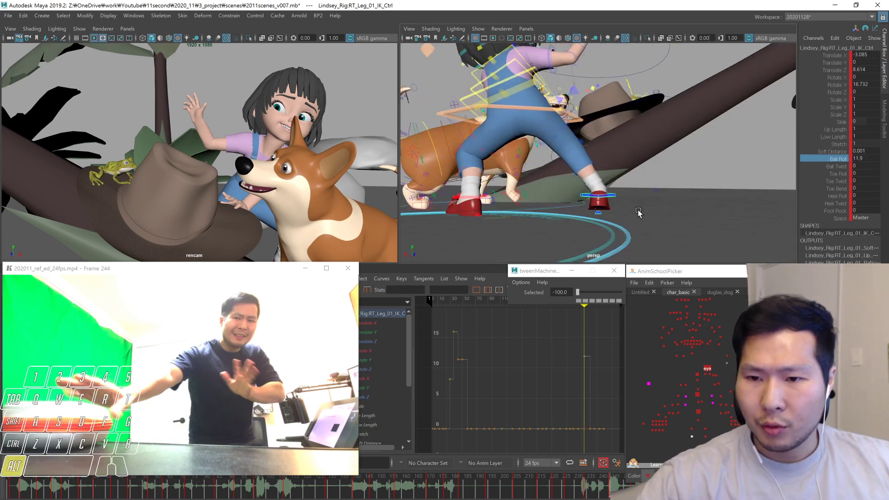
alt+right_drag(645, 208, 698, 207)
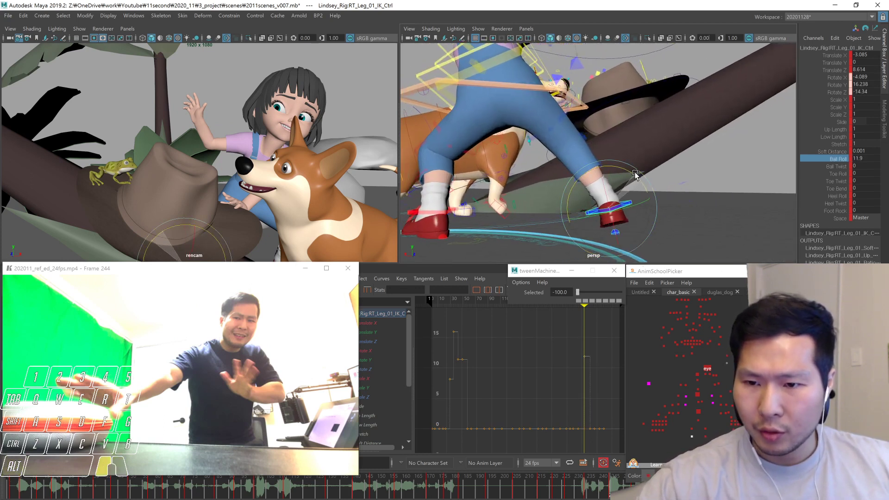
middle_drag(651, 211, 653, 209)
key(comma)
key(period)
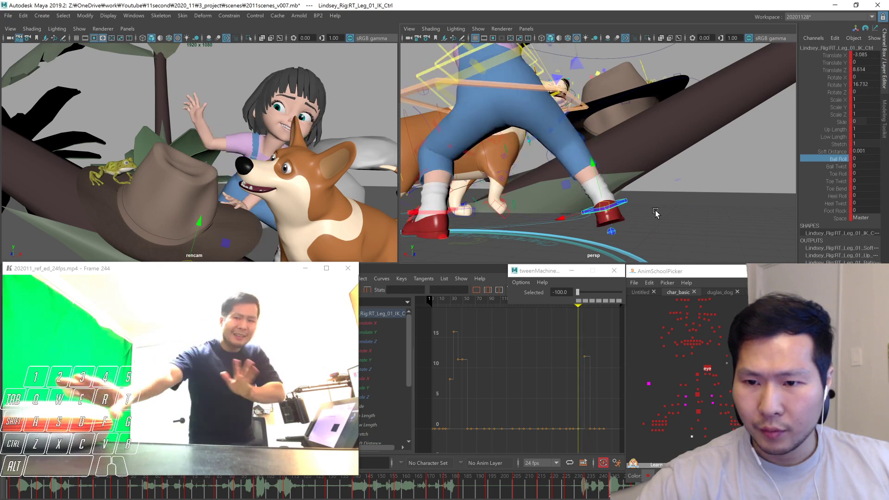
alt+drag(653, 214, 686, 220)
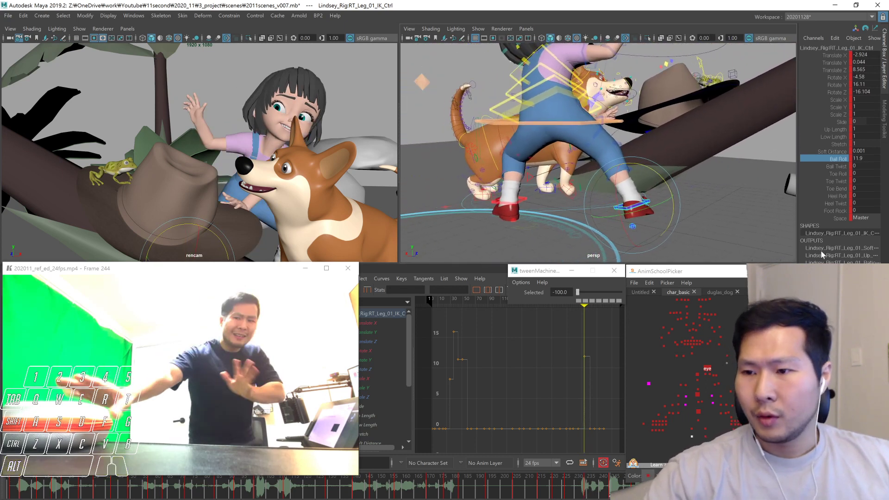
Tween the girl's left leg IK control at frame 244 with a bias of 100, and lift and tilt the foot to about 0.45 on Translate Y
click(704, 436)
key(period)
alt+drag(613, 252, 621, 215)
key(comma)
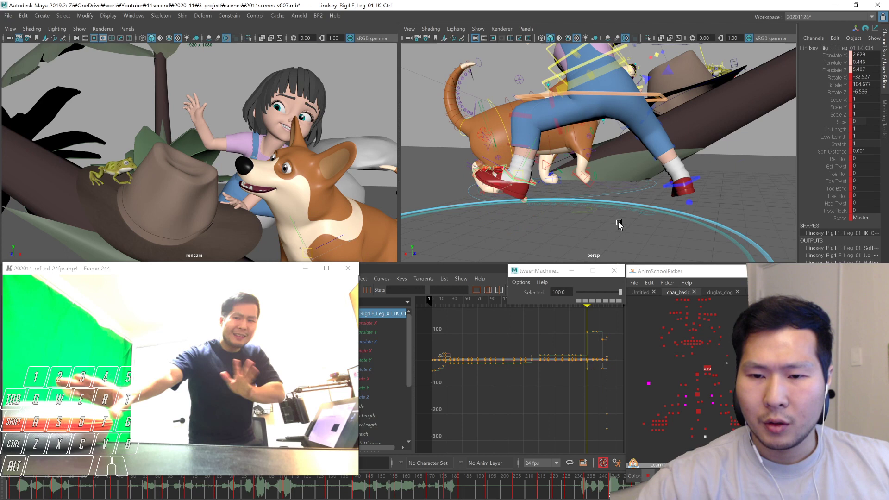
alt+drag(587, 226, 552, 228)
key(period)
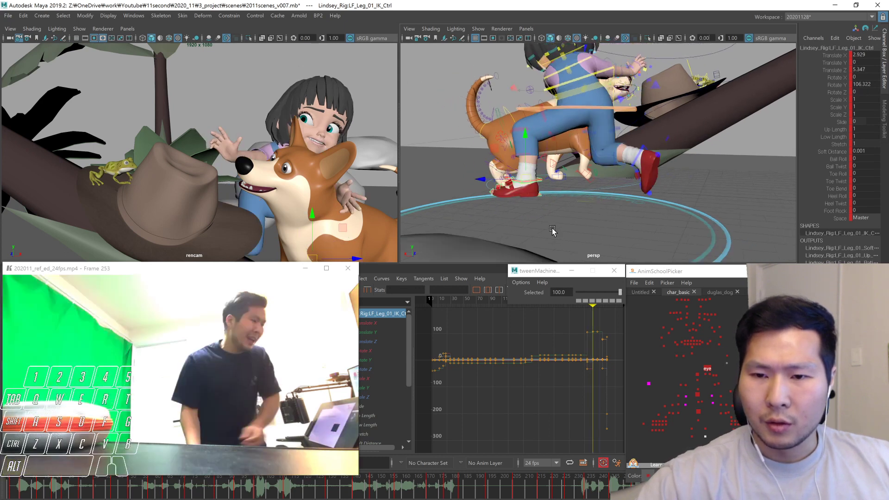
Lower the girl's left foot to about 0.17 on Translate Y at frame 244 and refine its rotation against frame 253
key(comma)
alt+drag(611, 216, 663, 206)
key(period)
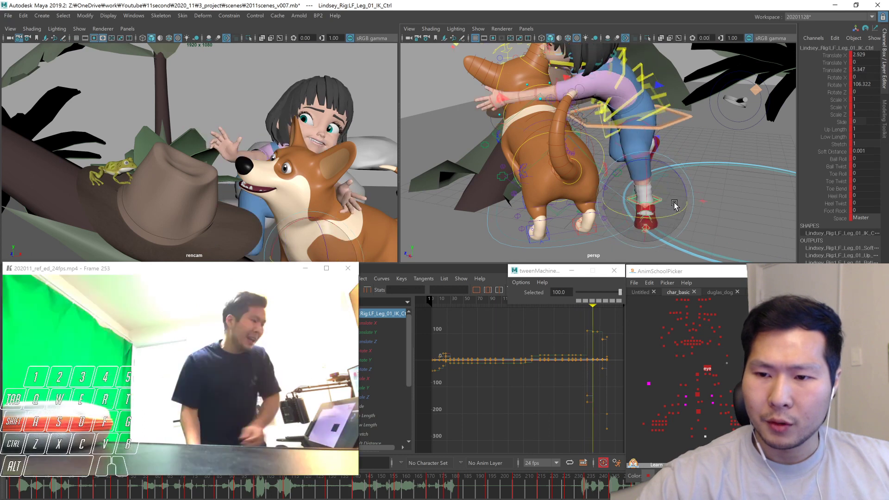
key(comma)
key(period)
key(comma)
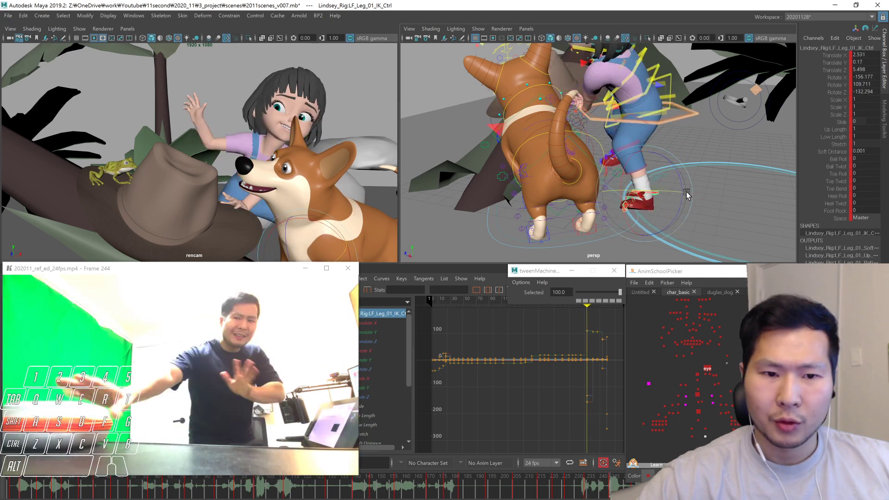
Check the girl's foot placement and weight shift on the neighbouring keys around frame 244, back to frame 226
alt+drag(686, 191, 634, 204)
key(period)
key(period)
key(comma)
key(comma)
key(comma)
key(comma)
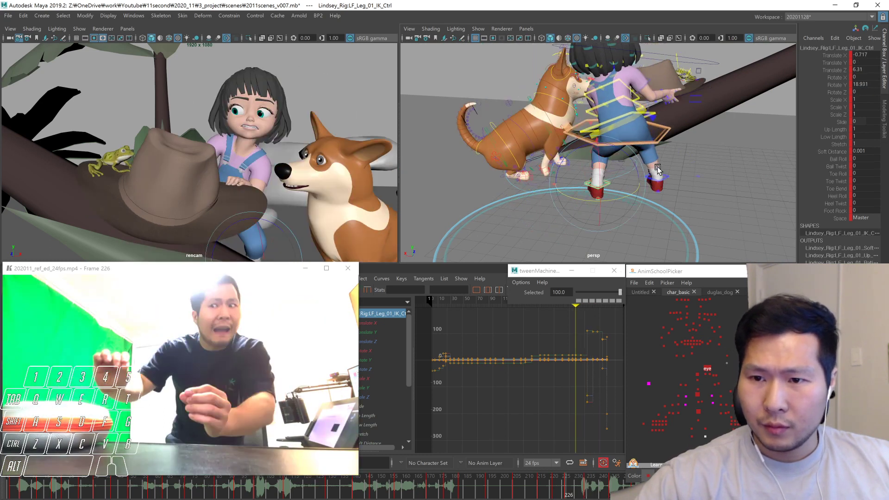
key(period)
Tween the girl's COG control at frame 244 with a bias of -33.7
click(698, 411)
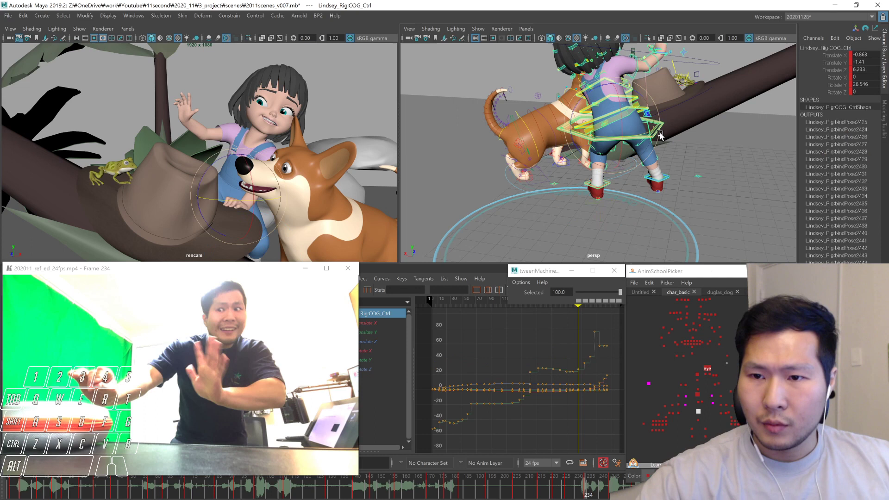
key(period)
drag(620, 292, 585, 292)
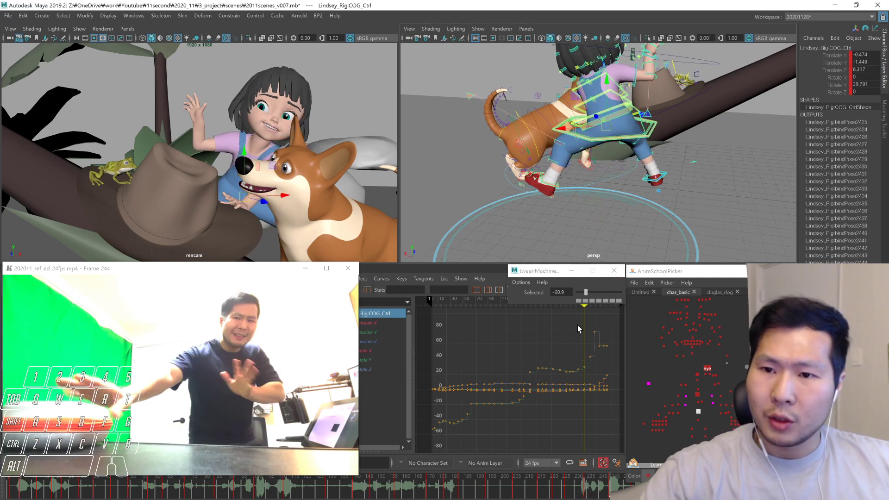
click(590, 293)
Compare the girl's body movement across the keys before and after frame 244
key(comma)
key(period)
key(period)
key(period)
key(comma)
key(comma)
key(comma)
key(period)
key(period)
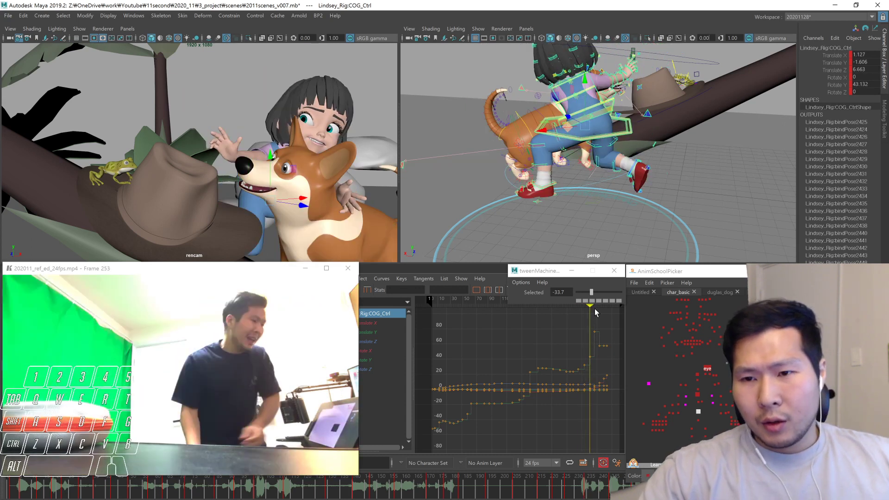
key(comma)
key(comma)
key(period)
key(period)
key(comma)
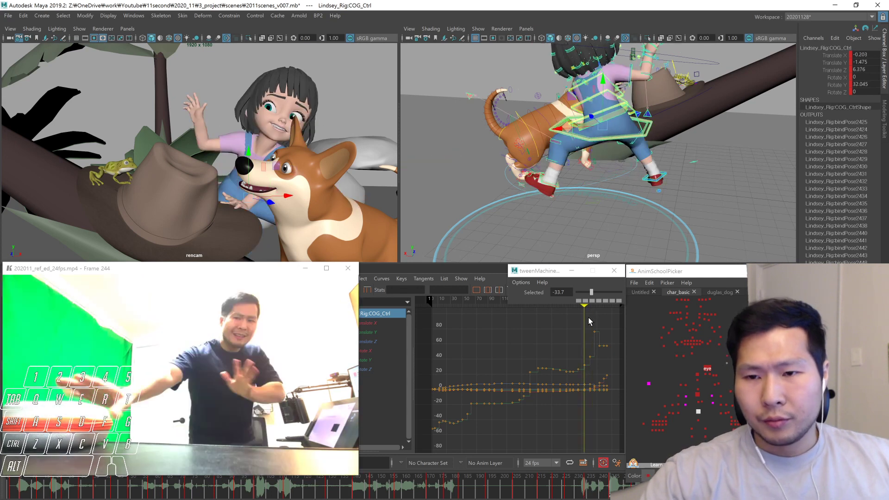
Reposition the girl's left knee pole vector control at frames 244, 253 and 260, and key it at frame 253
click(704, 431)
alt+drag(613, 225, 669, 205)
mouse_move(608, 202)
alt+mouse_down()
mouse_move(657, 249)
mouse_move(681, 226)
mouse_move(614, 236)
mouse_move(616, 247)
alt+mouse_up()
key(period)
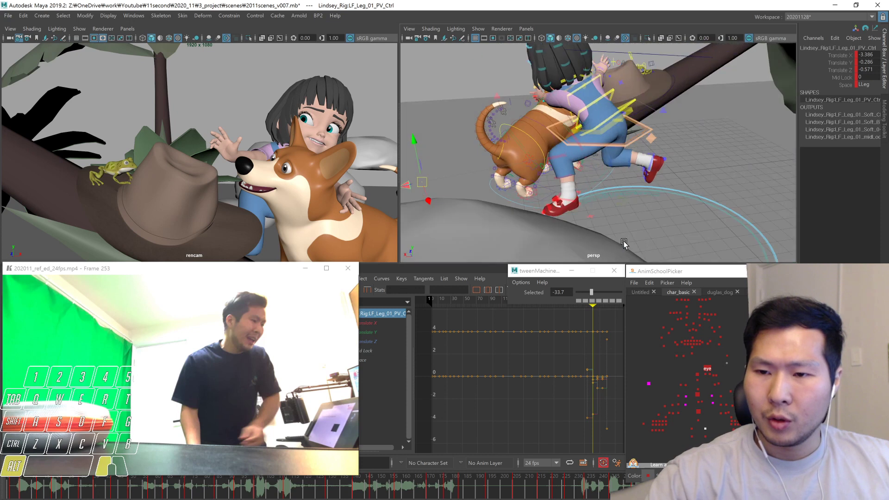
key(s)
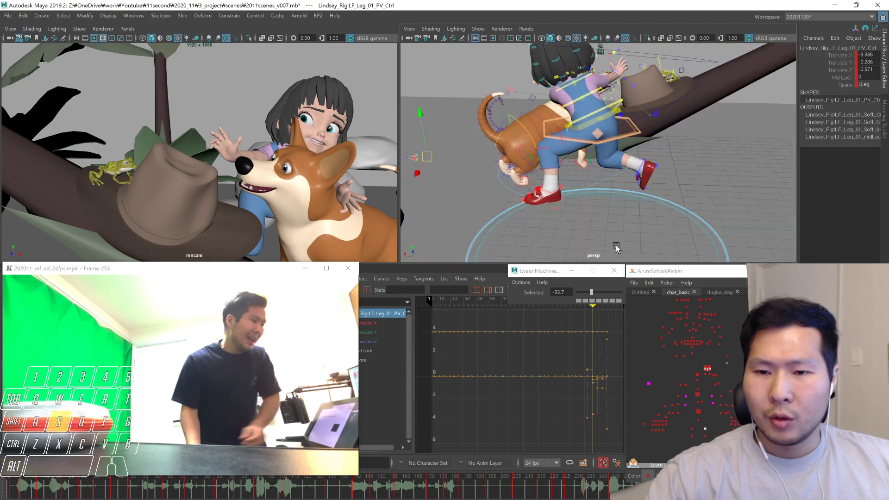
key(period)
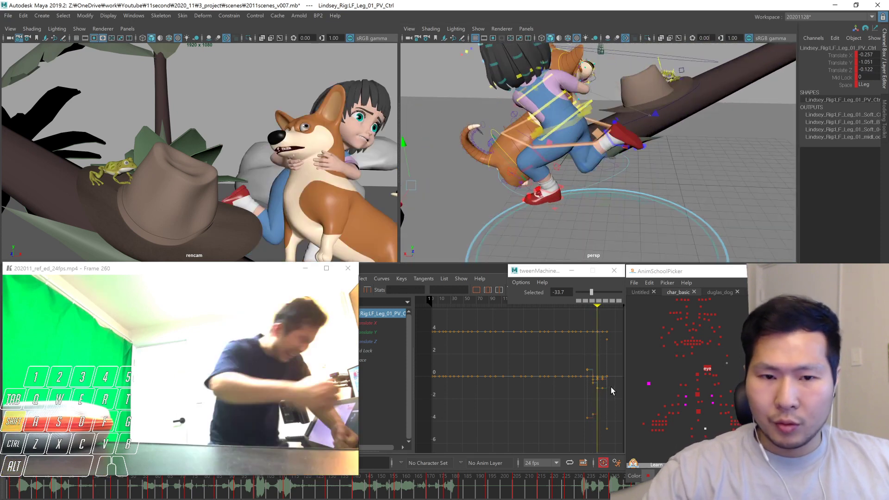
alt+drag(607, 208, 684, 221)
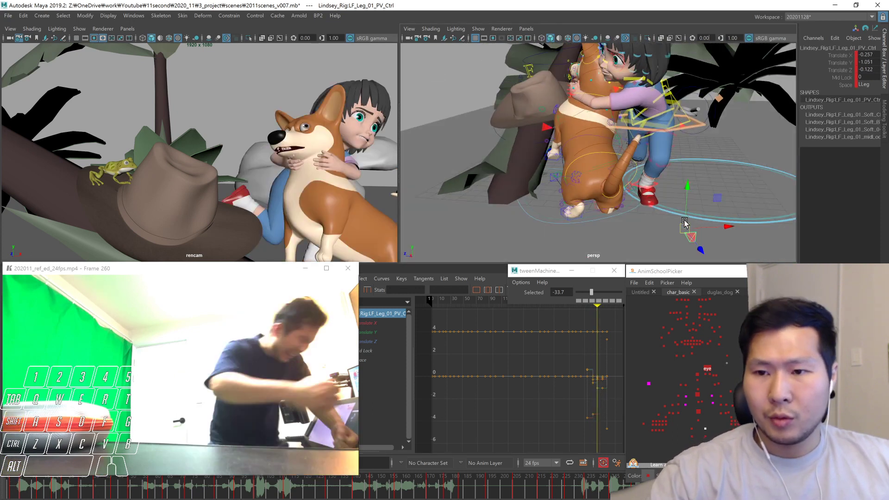
key(period)
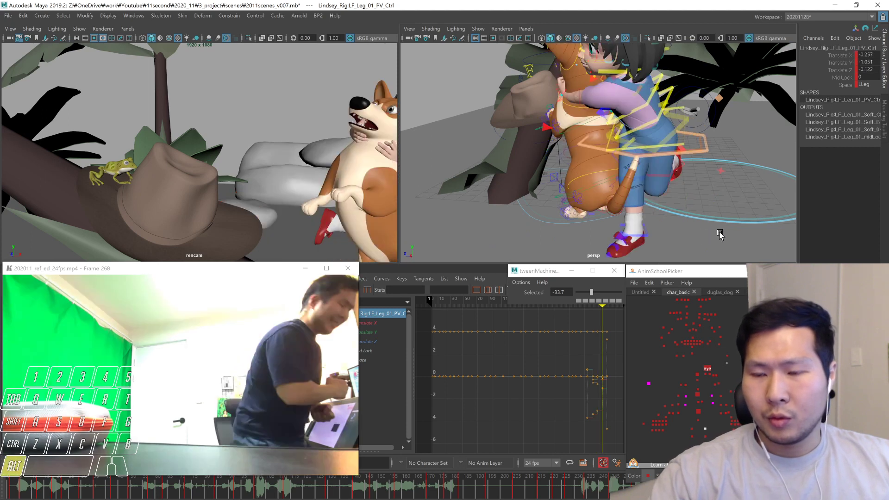
alt+right_drag(719, 232, 655, 241)
alt+drag(654, 241, 718, 240)
Check the poses through the keys leading back to frame 234 and forward to frame 244
key(comma)
key(comma)
key(comma)
key(comma)
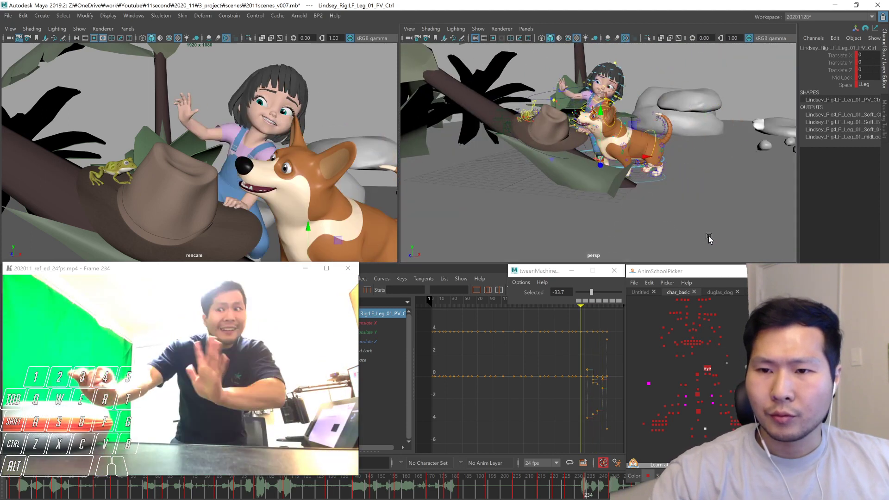
key(period)
key(period)
key(comma)
key(comma)
key(period)
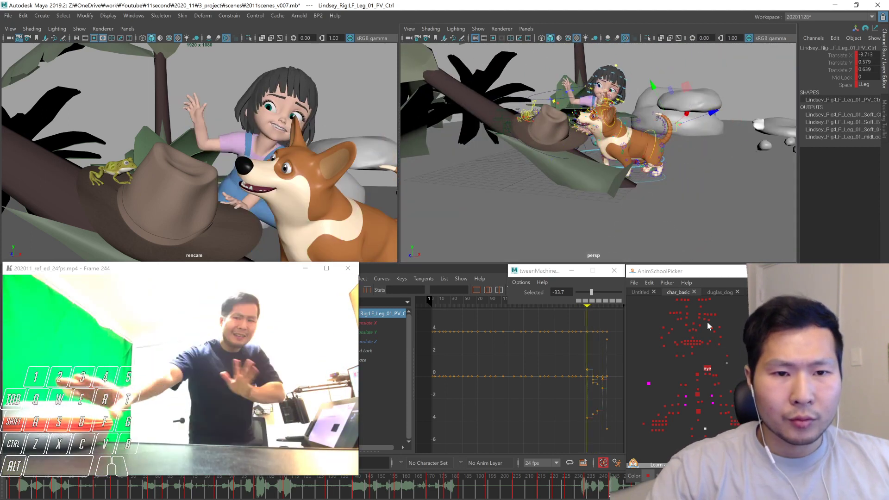
Check the girl's upper and lower neck FK controls on the keys at frames 234 and 244
click(697, 380)
key(comma)
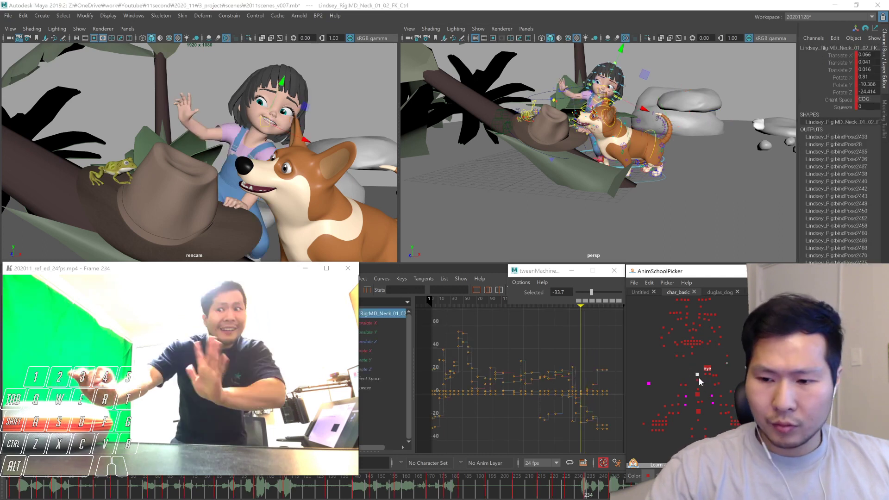
key(comma)
key(period)
click(272, 155)
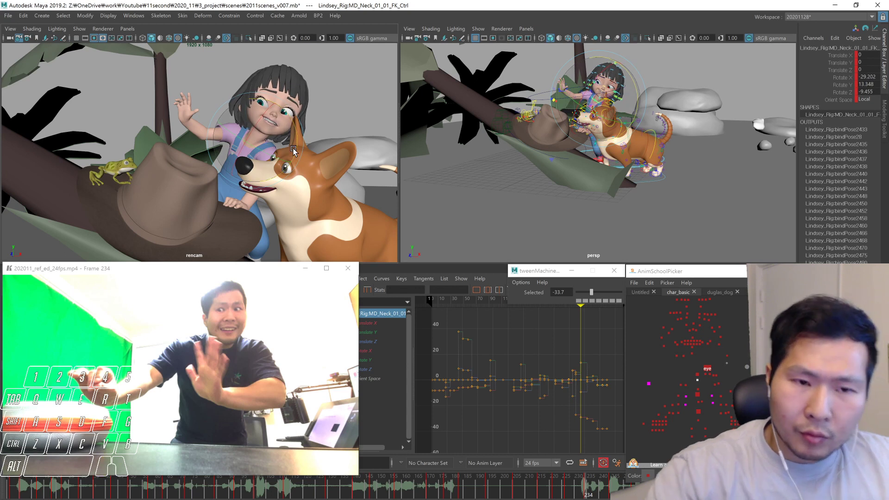
key(period)
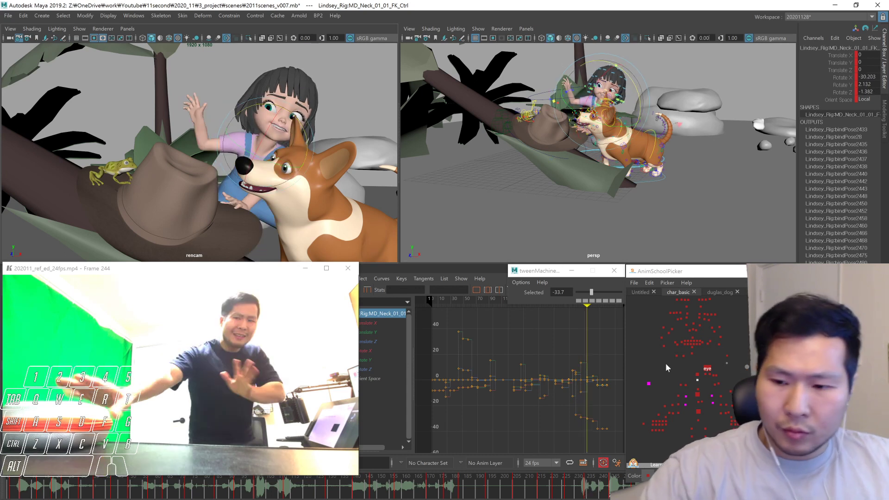
Rotate the girl's upper neck FK control at frames 244 and 253, comparing the head tilt with the neighbouring keys
click(697, 374)
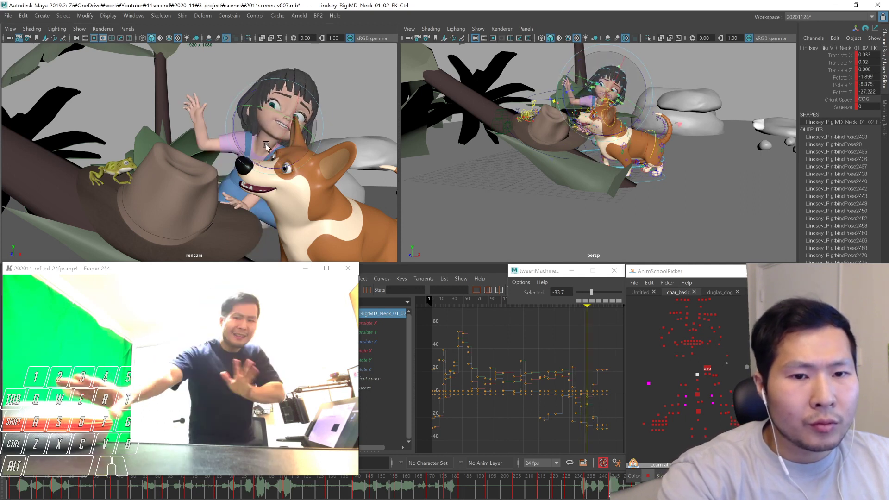
drag(285, 154, 289, 157)
key(comma)
key(period)
key(period)
drag(327, 153, 325, 162)
key(comma)
key(comma)
key(period)
key(period)
Move the girl's main eye aim control at frame 244 to redirect her gaze, comparing it with frame 234
key(w)
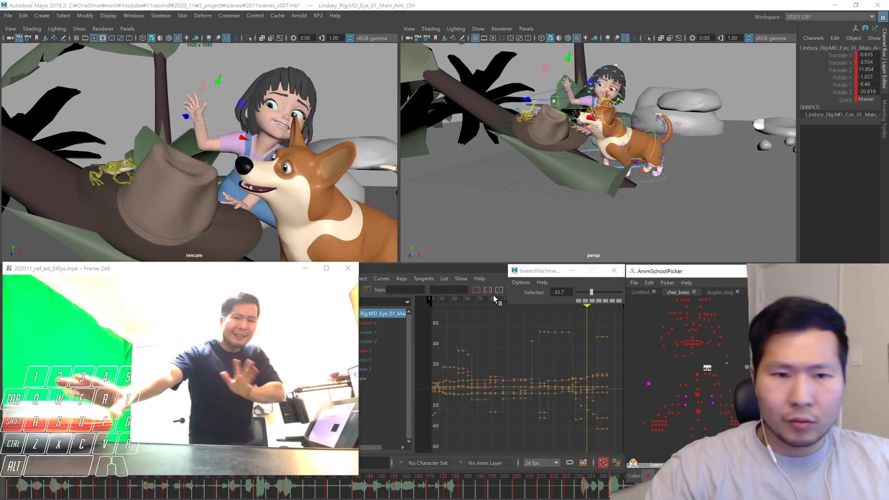
middle_drag(317, 196, 313, 209)
key(comma)
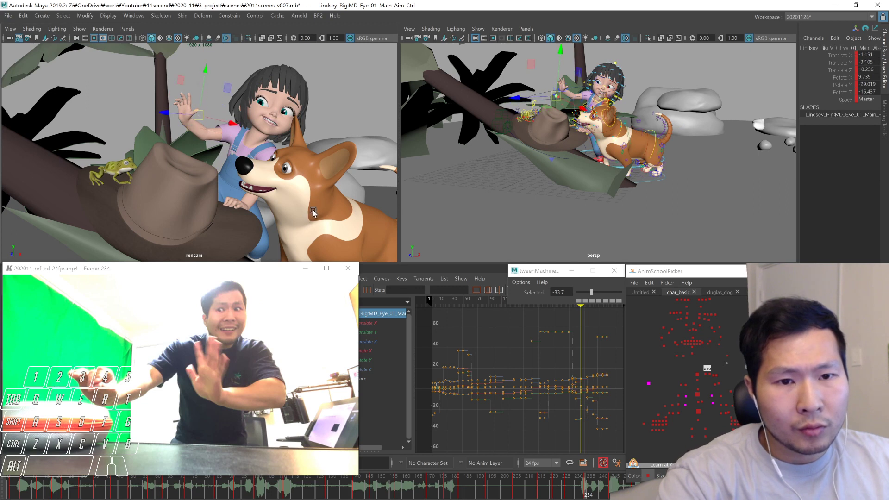
key(e)
key(period)
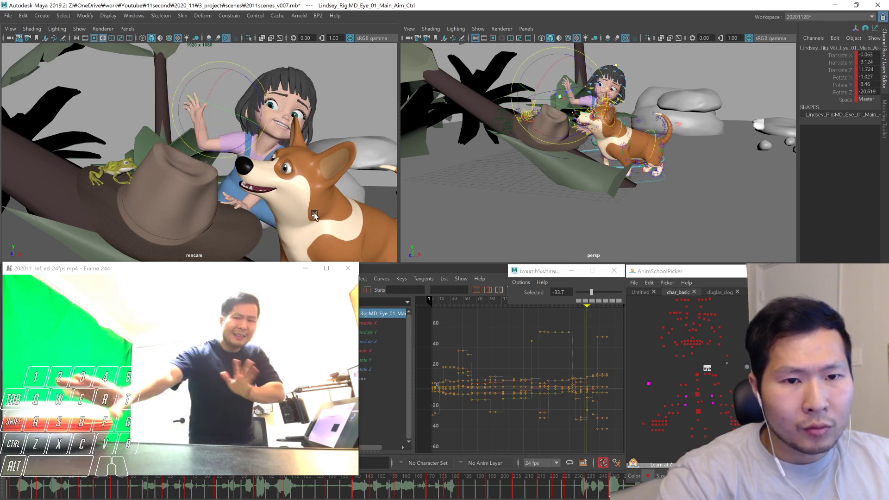
Step through the keys after frame 244 and play back the shot from around frame 199
key(period)
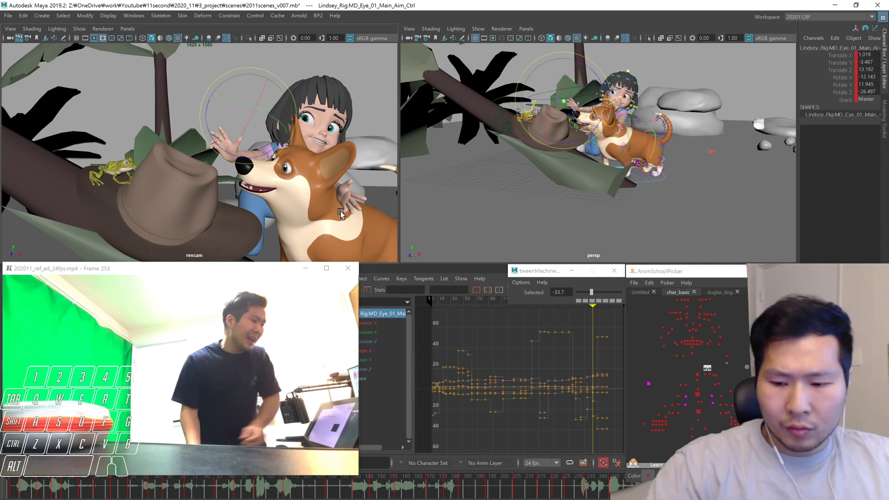
key(period)
drag(641, 487, 458, 463)
key(alt+v)
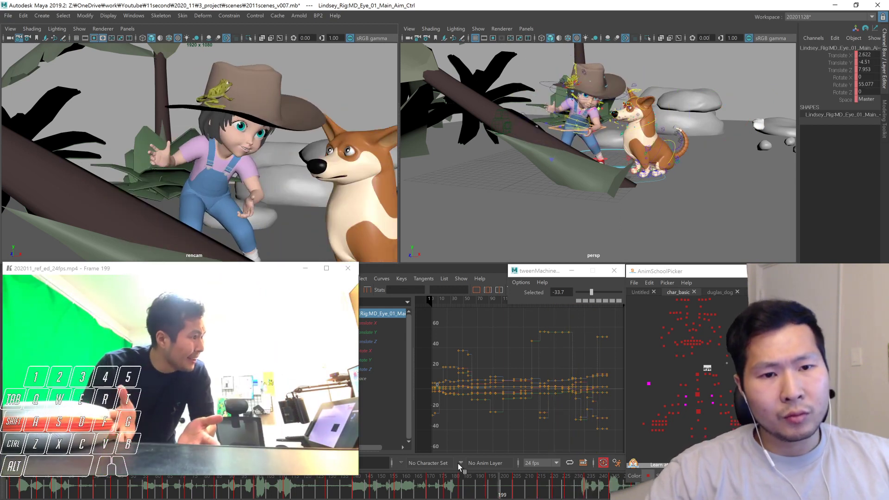
Check the girl's body control keys around frame 272 and replay the ending from around frame 205 against the reference
key(alt+v)
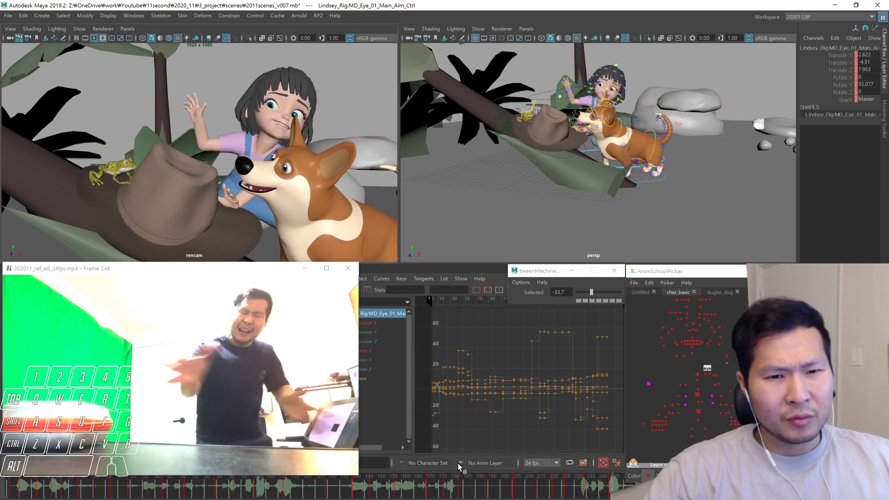
click(725, 376)
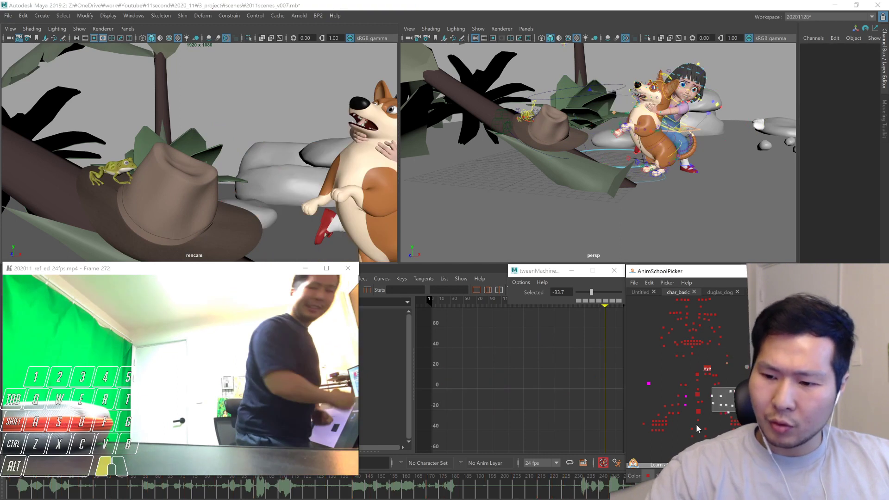
drag(696, 425, 644, 439)
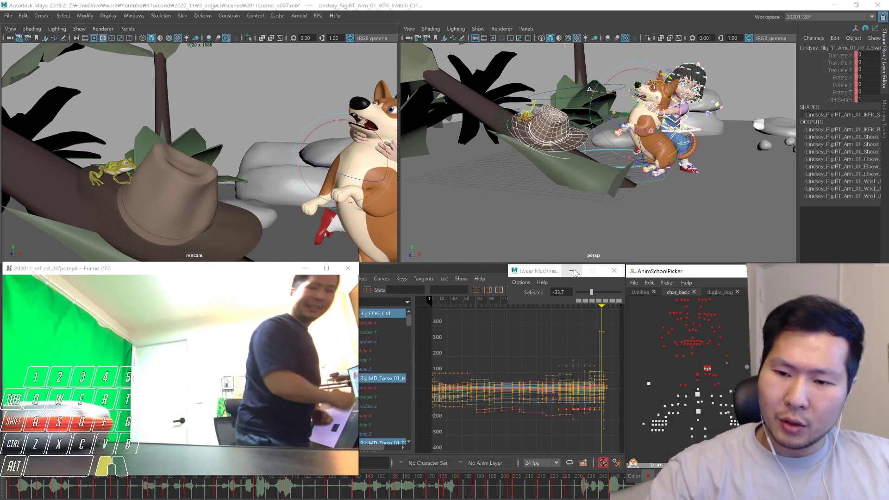
click(570, 289)
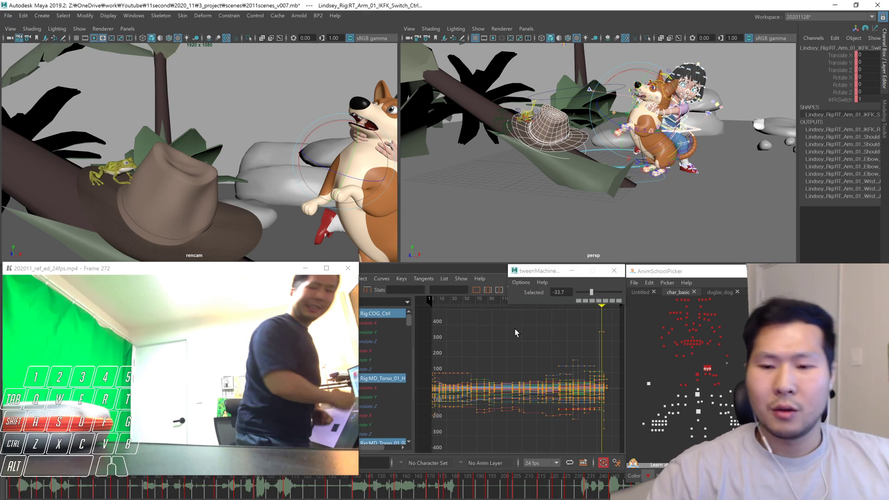
click(645, 406)
drag(513, 484, 542, 485)
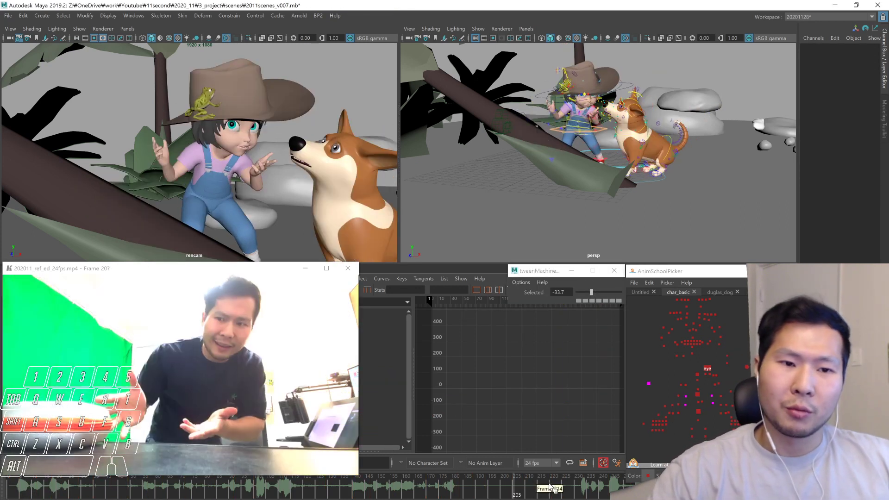
key(alt+v)
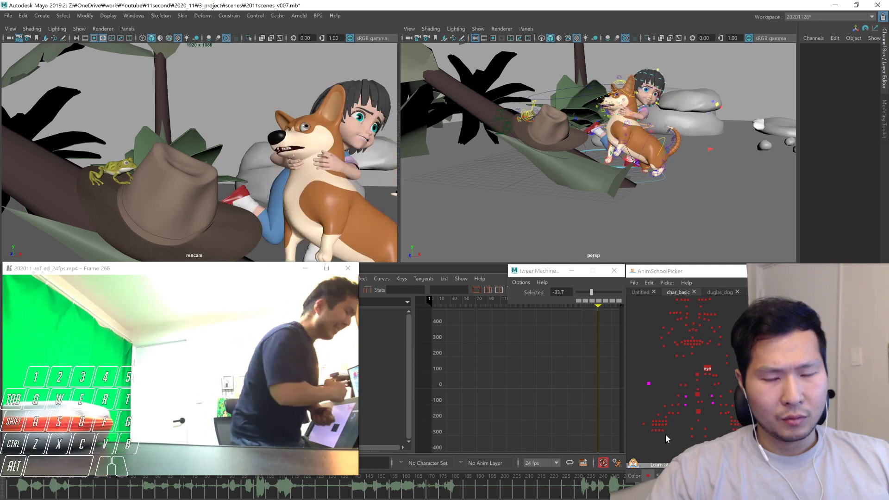
Select all controls of the girl, hat and dog and compare the shared keys from frame 266 back to frame 244
click(735, 292)
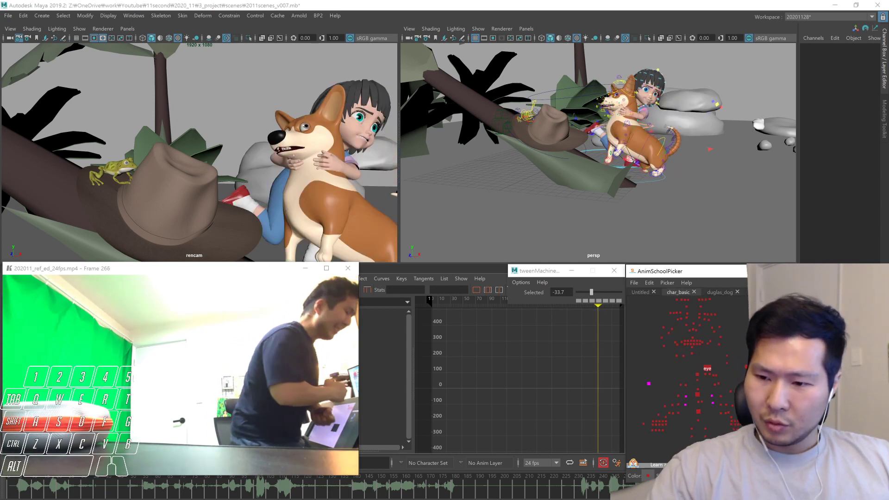
click(746, 366)
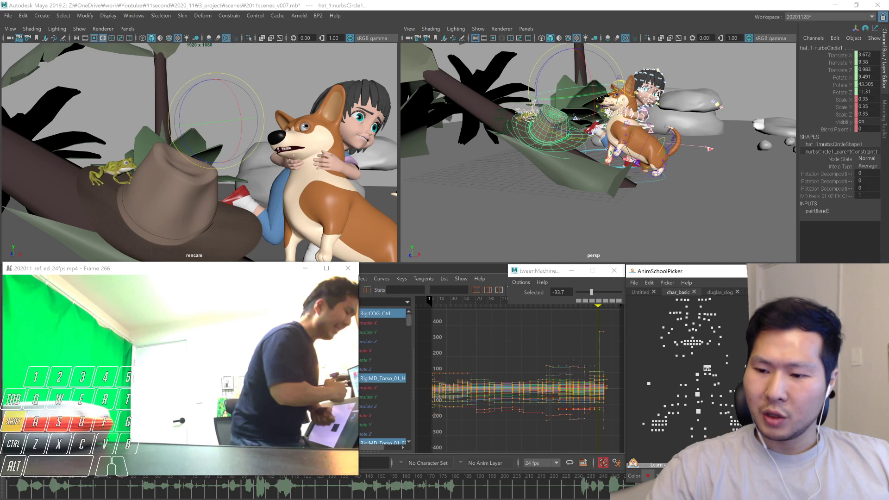
click(720, 292)
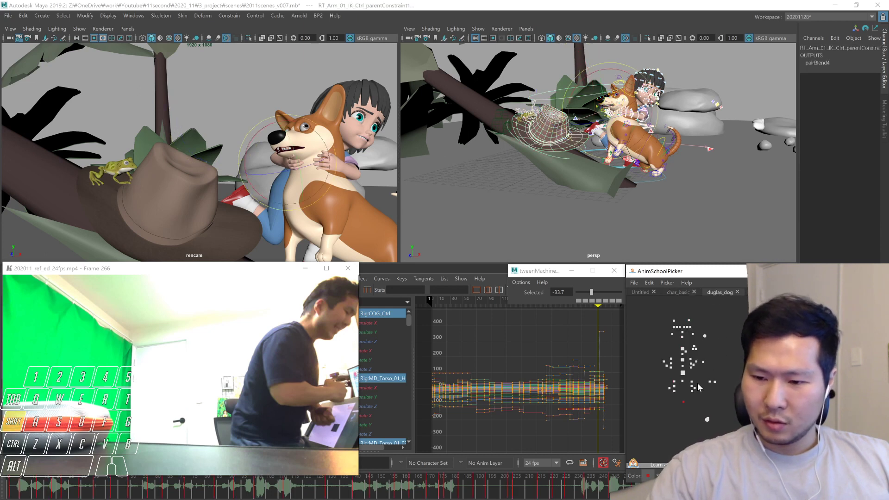
shift+click(683, 401)
key(comma)
key(comma)
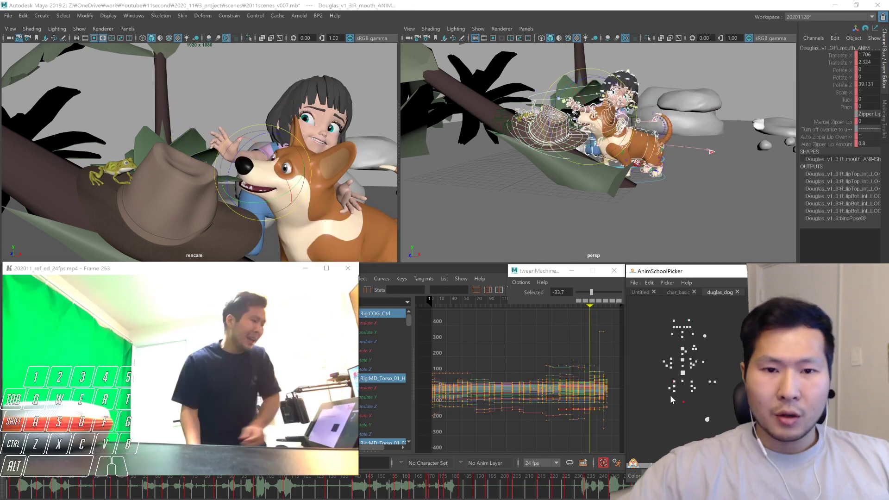
key(comma)
key(comma)
key(period)
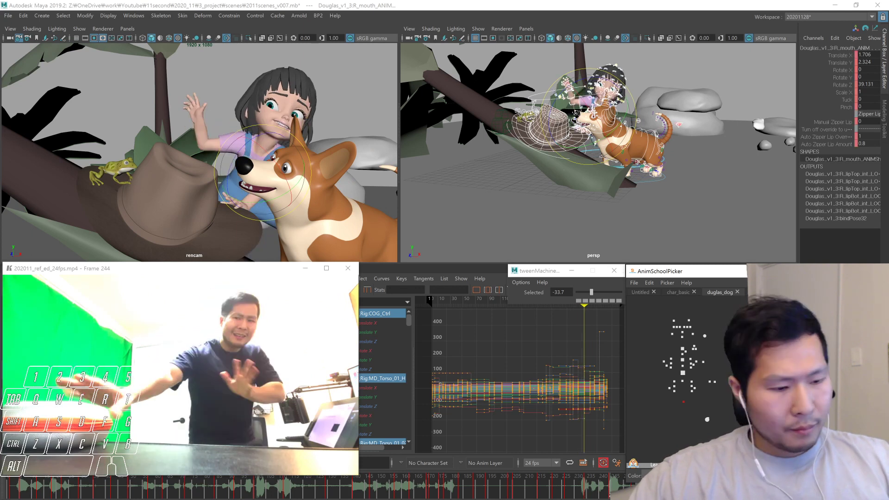
key(comma)
Play back the opening of the shot from frame 1 to about frame 84
mouse_move(605, 488)
mouse_down()
mouse_move(591, 489)
mouse_move(680, 483)
mouse_move(1, 486)
mouse_up()
key(alt+v)
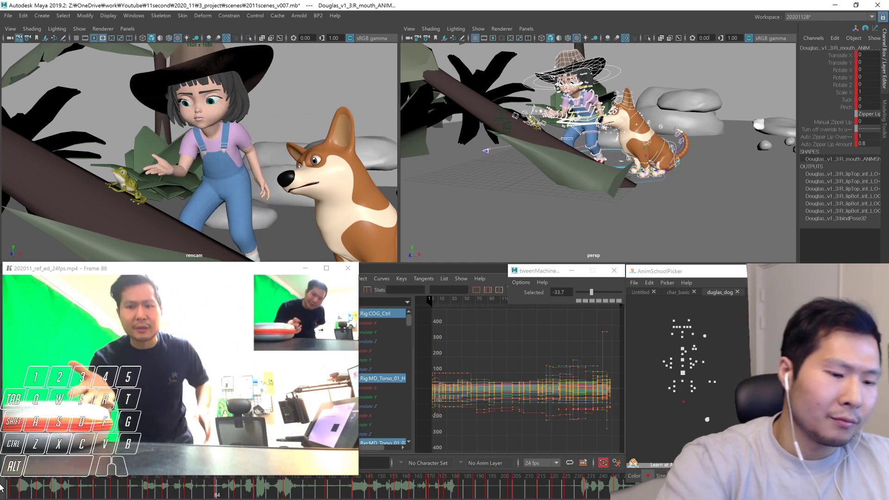
key(alt+v)
Rotate the girl's upper neck FK control at frame 1 to turn her head, comparing it with the following keys
click(683, 348)
drag(70, 486, 10, 486)
click(685, 294)
click(697, 373)
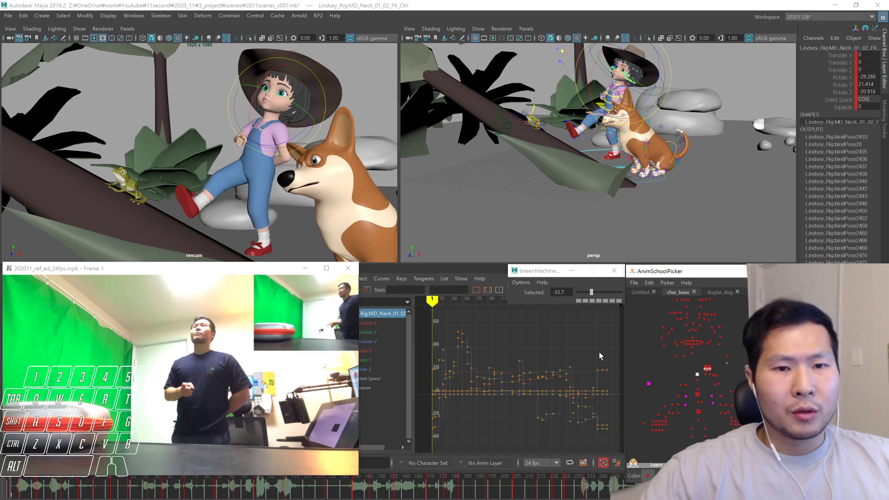
drag(279, 112, 287, 113)
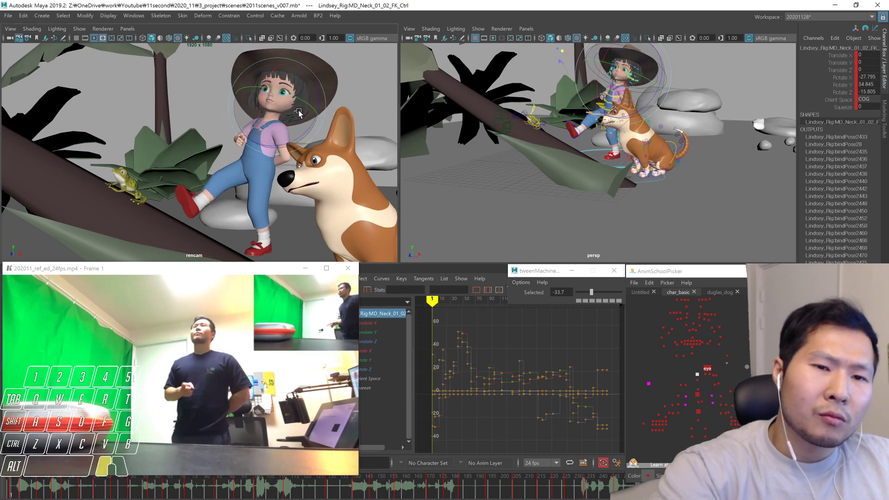
key(period)
key(period)
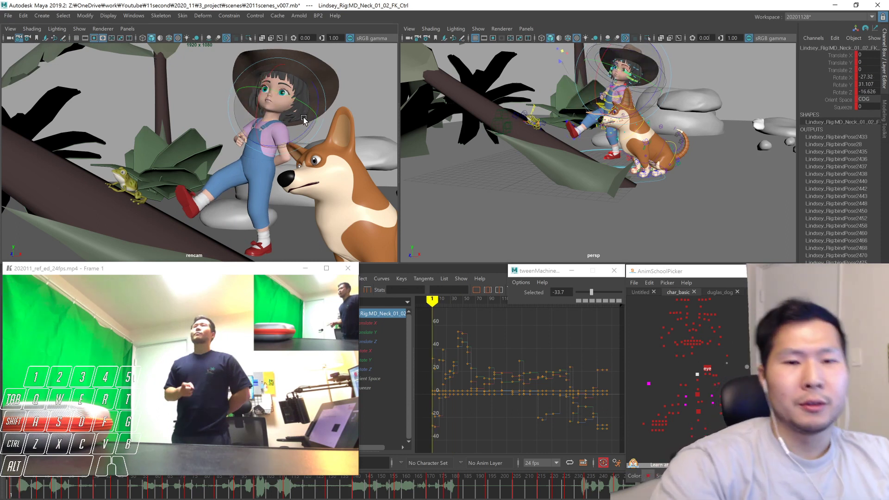
Step back and forth through the opening keys up to frame 12, comparing the girl's head rotation with the video reference
key(period)
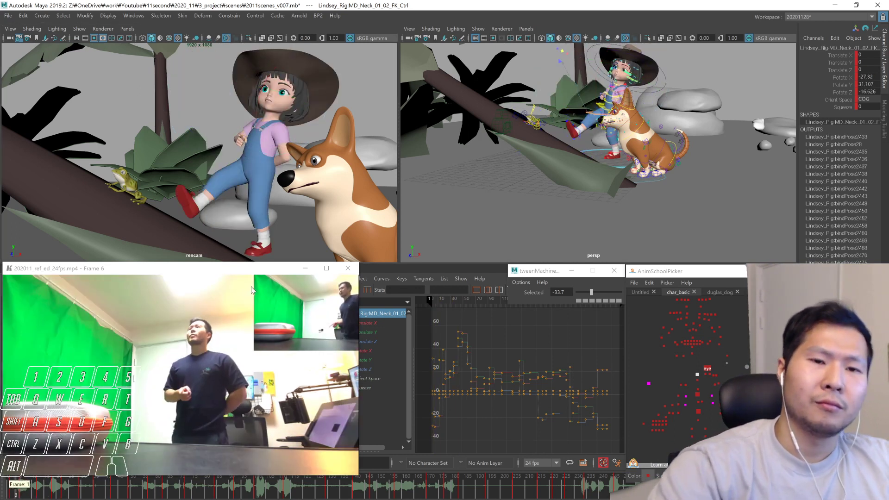
drag(26, 486, 55, 482)
key(period)
key(comma)
key(comma)
key(period)
key(comma)
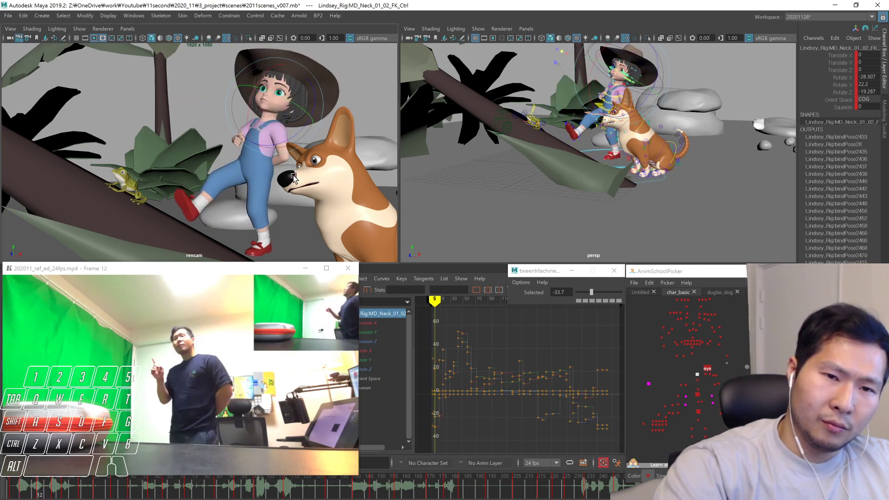
key(period)
key(comma)
key(comma)
key(comma)
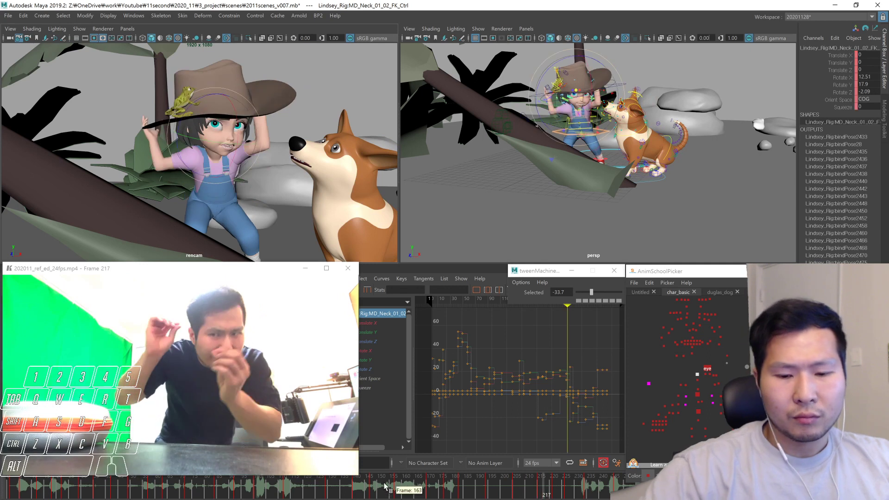
Rotate the girl's hat control on the key around frame 189, comparing its tilt with the neighbouring keys
click(266, 483)
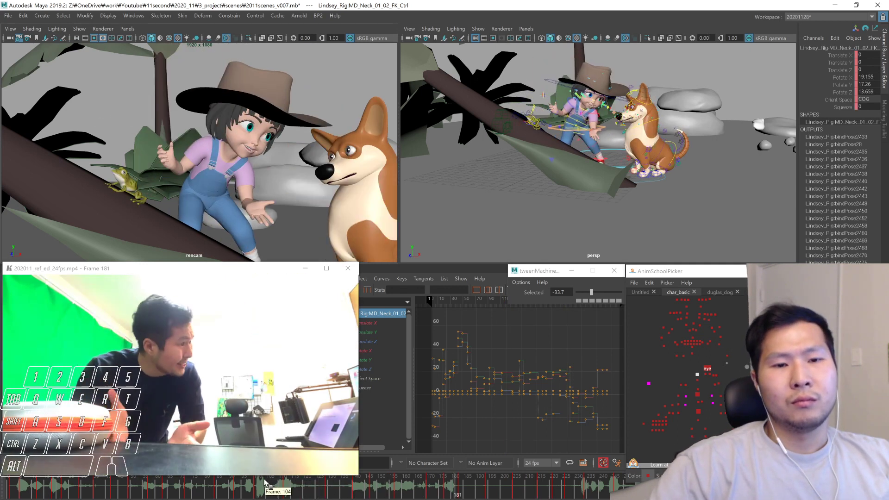
drag(423, 489, 470, 488)
click(648, 385)
key(comma)
key(comma)
key(.)
drag(214, 144, 267, 140)
key(comma)
key(period)
key(period)
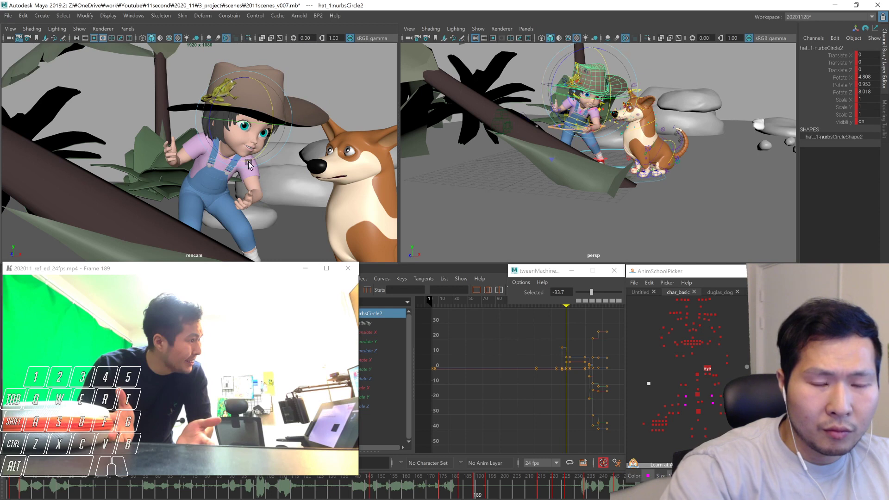
Match the hat control's pose at frame 194 to its previous key with a tween value of -100, checking frame 215
click(581, 292)
key(comma)
key(period)
key(period)
drag(581, 309, 560, 299)
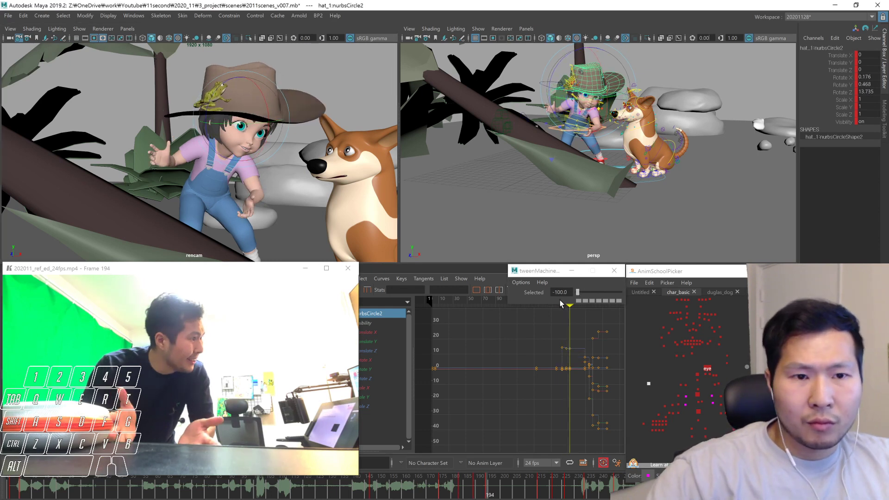
key(period)
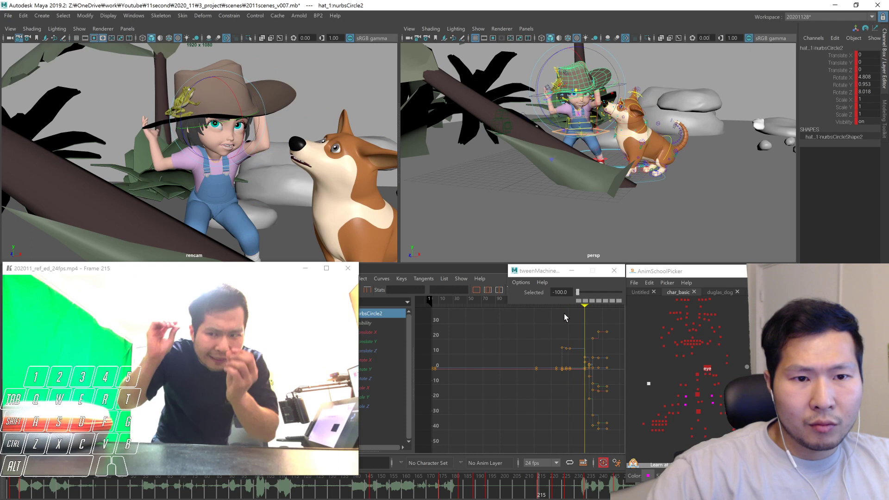
click(586, 292)
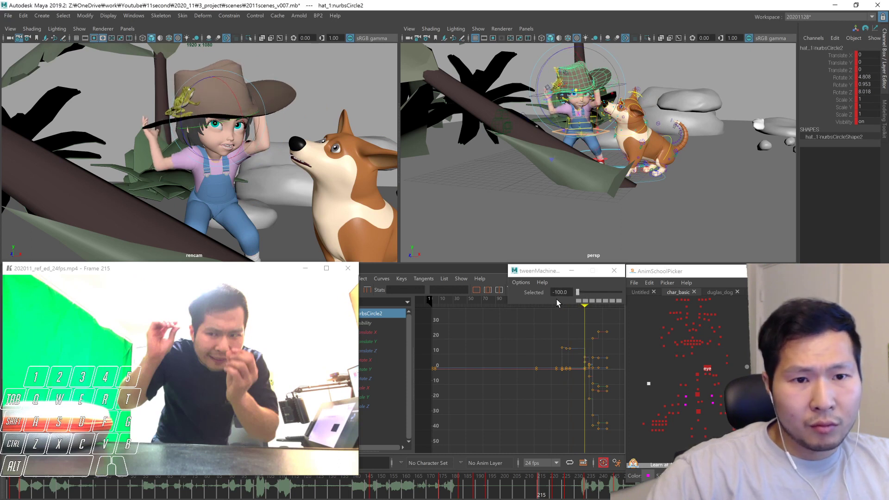
key(comma)
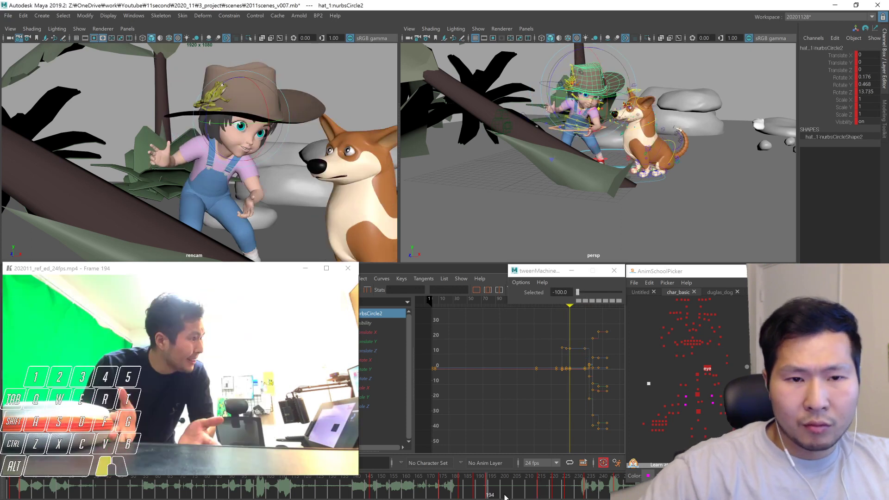
Rotate the hat control at frame 221 to refine its tilt as the girl lifts it, comparing the adjacent keys
drag(525, 494, 554, 492)
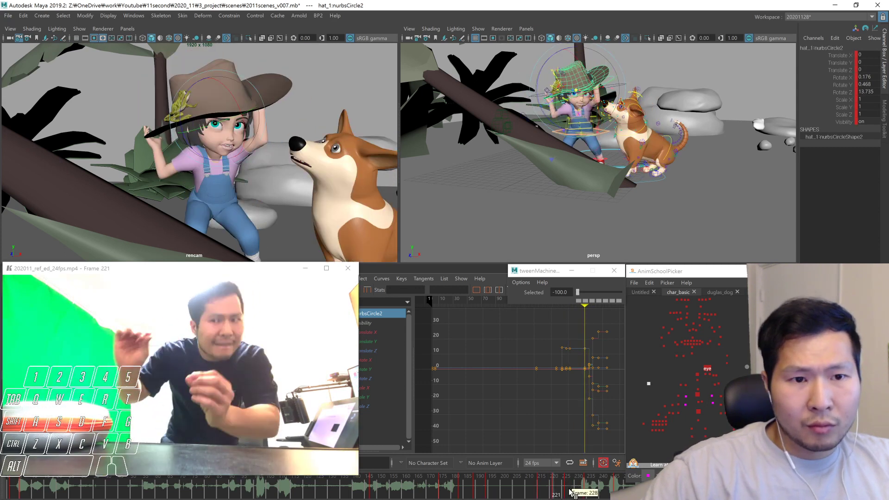
middle_drag(269, 157, 269, 146)
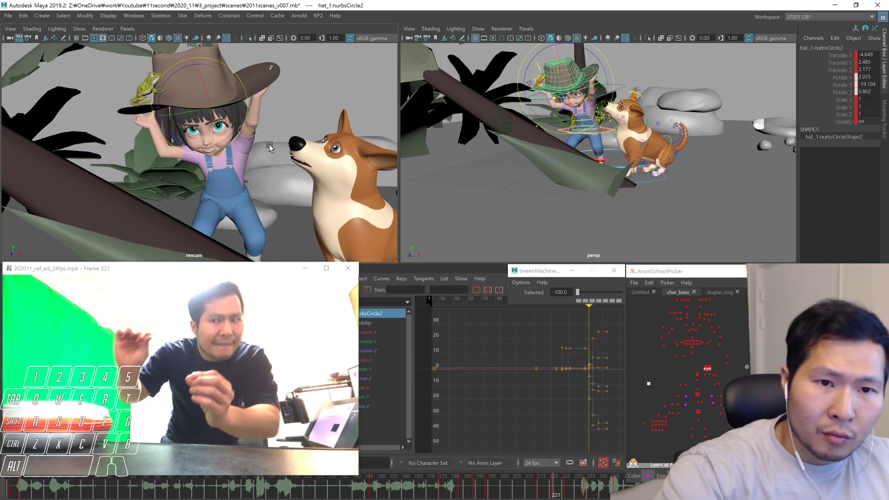
key(comma)
key(period)
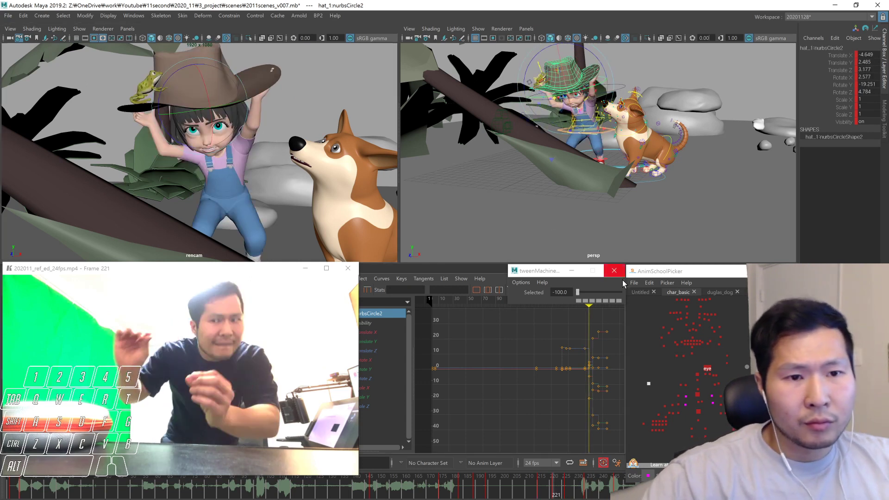
key(period)
key(comma)
Nudge the girl's left arm IK sub control at frame 221 to fit the hat brim, checking frames 215 and 226
key(w)
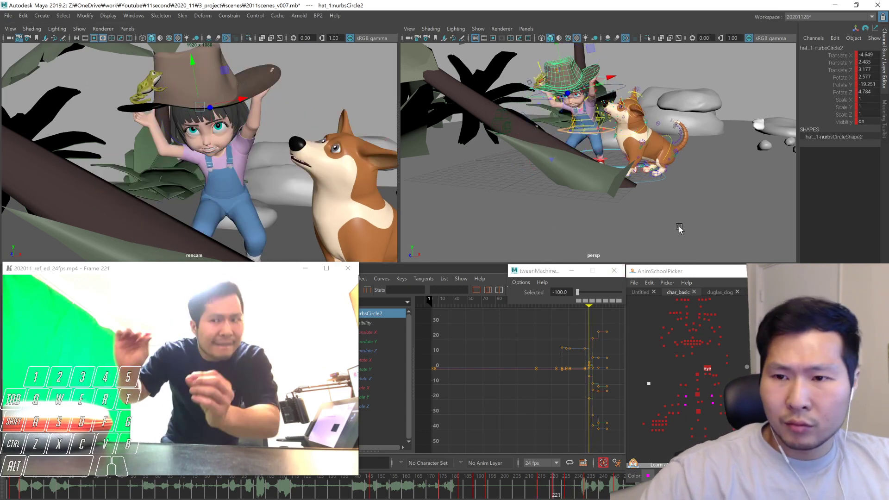
key(f)
alt+drag(547, 203, 705, 214)
alt+drag(695, 225, 611, 222)
key(period)
click(662, 371)
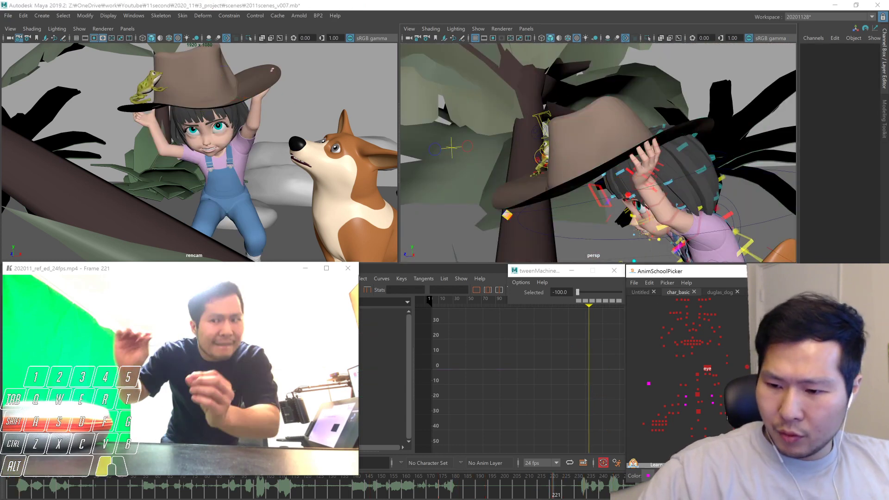
click(261, 147)
middle_drag(261, 146, 261, 147)
key(comma)
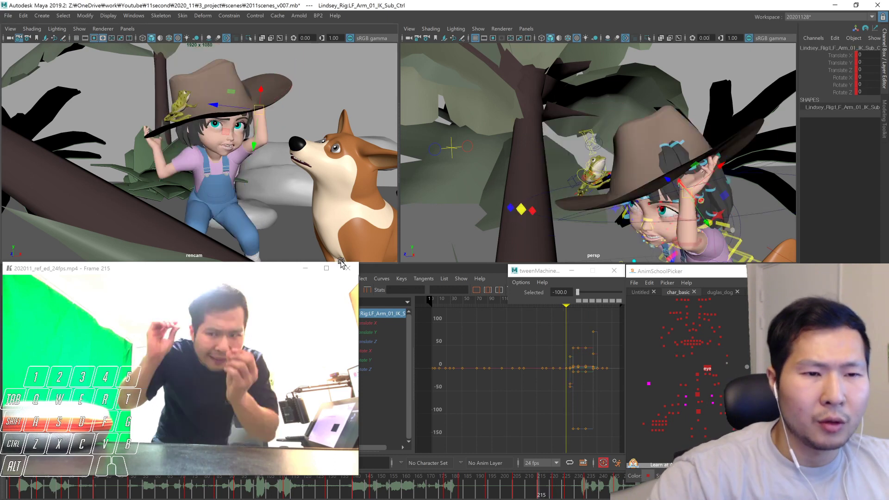
key(period)
key(period)
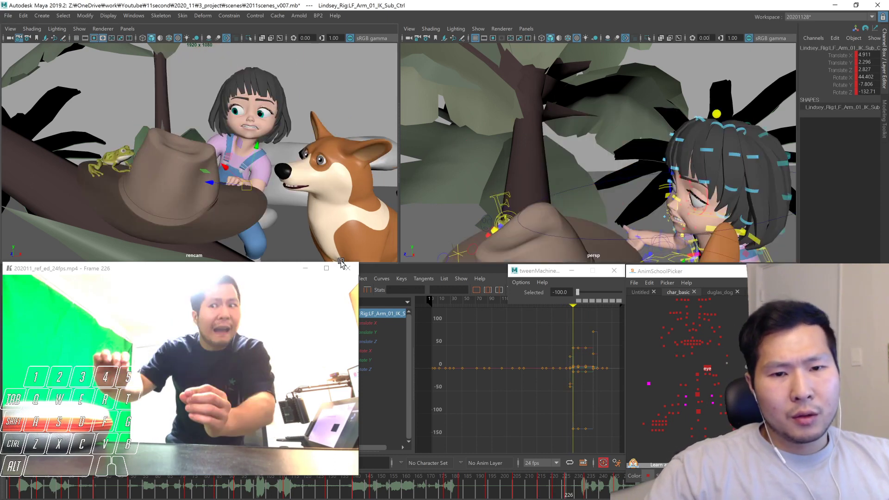
Deselect the left arm control and save the scene
click(347, 92)
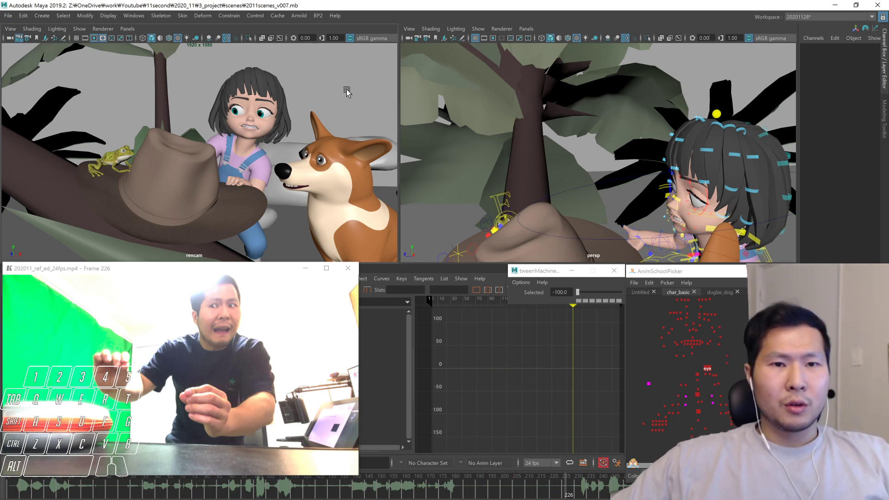
right_click(409, 494)
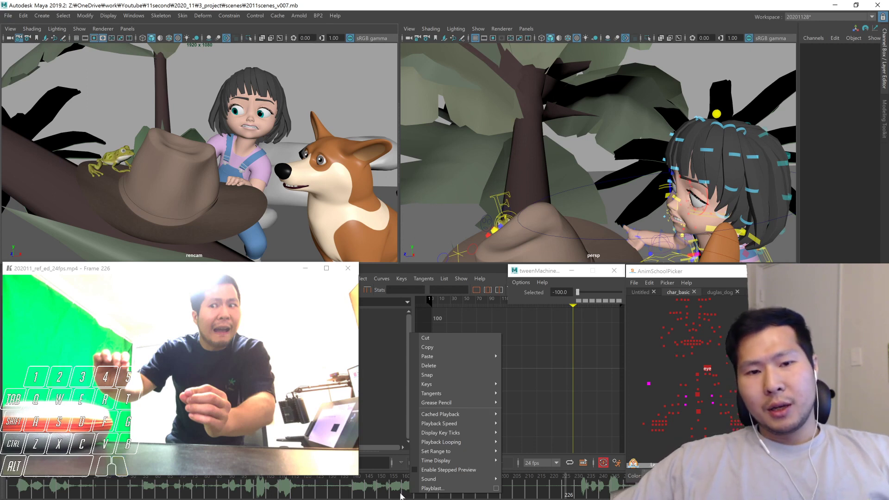
click(371, 95)
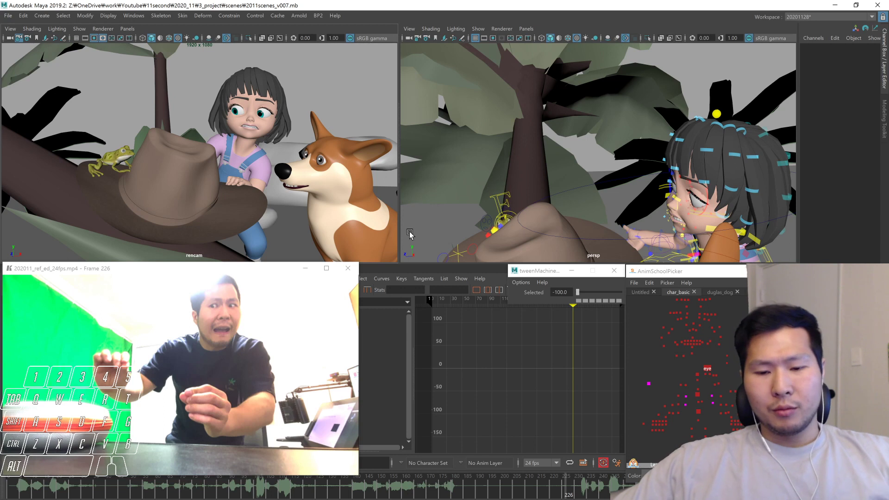